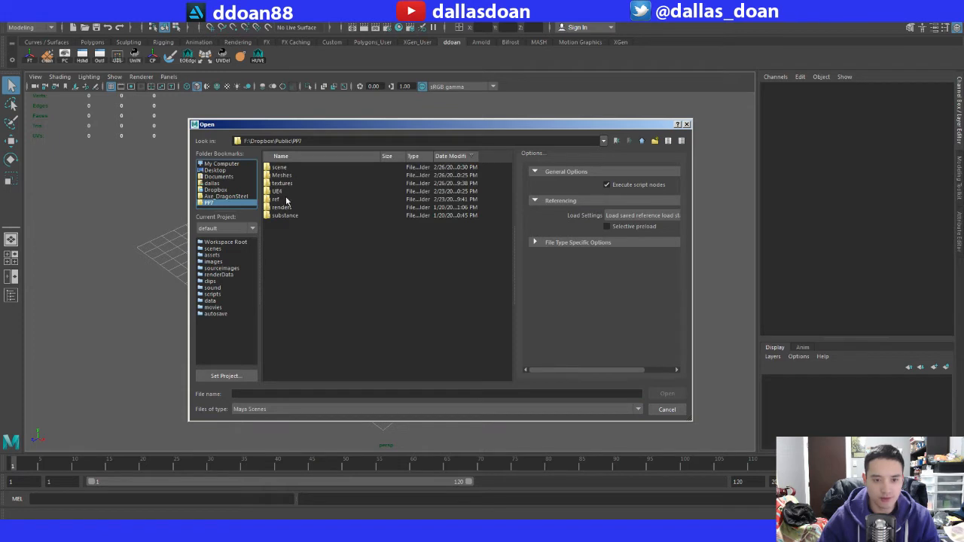
# Open pp7_01.ma from the scene folder, discarding the current unsaved scene
pyautogui.doubleClick(280, 168)
pyautogui.doubleClick(285, 171)
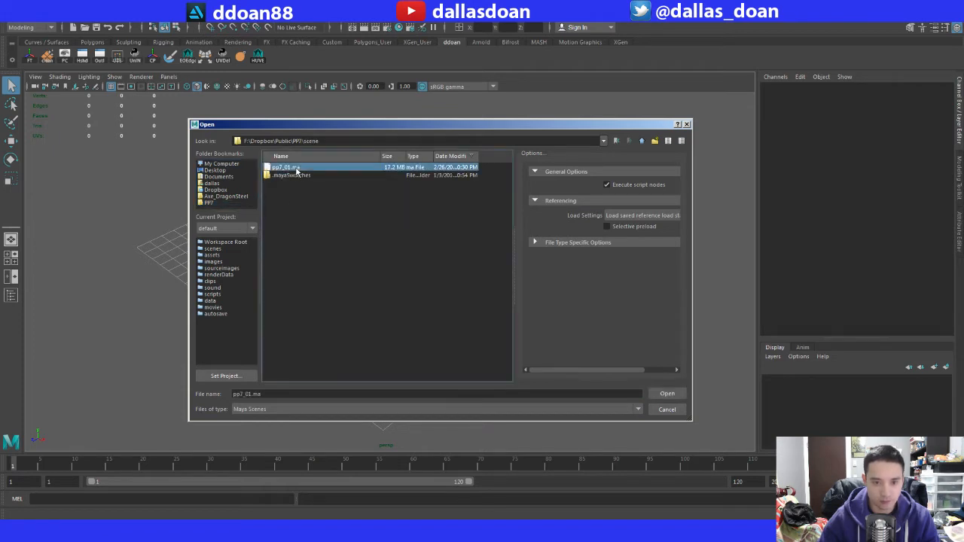
pyautogui.click(490, 267)
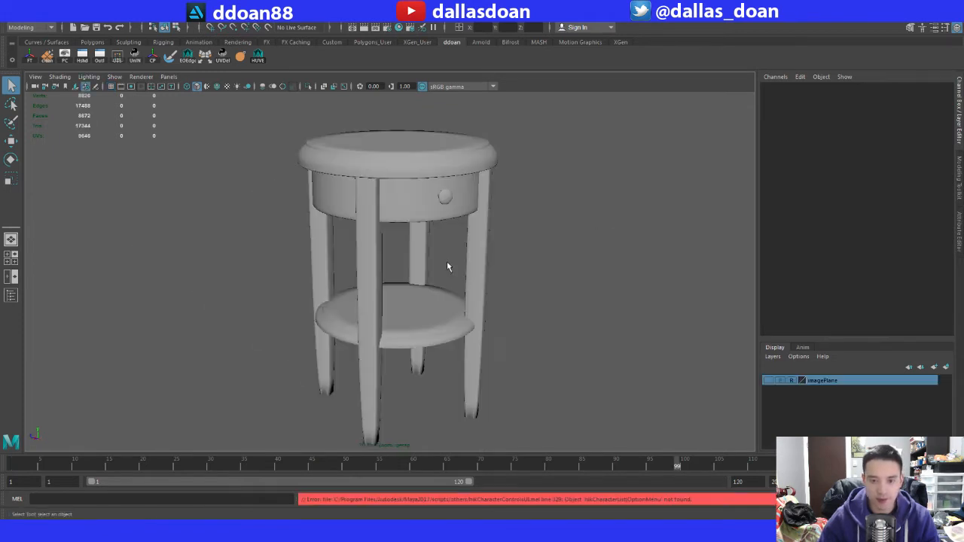
# Orbit around the side table and box-select the whole model
pyautogui.keyDown('alt'); pyautogui.moveTo(399, 256); pyautogui.dragTo(380, 246); pyautogui.keyUp('alt')
pyautogui.click(354, 257)
pyautogui.press('w')
pyautogui.scroll(-1, 418, 305)
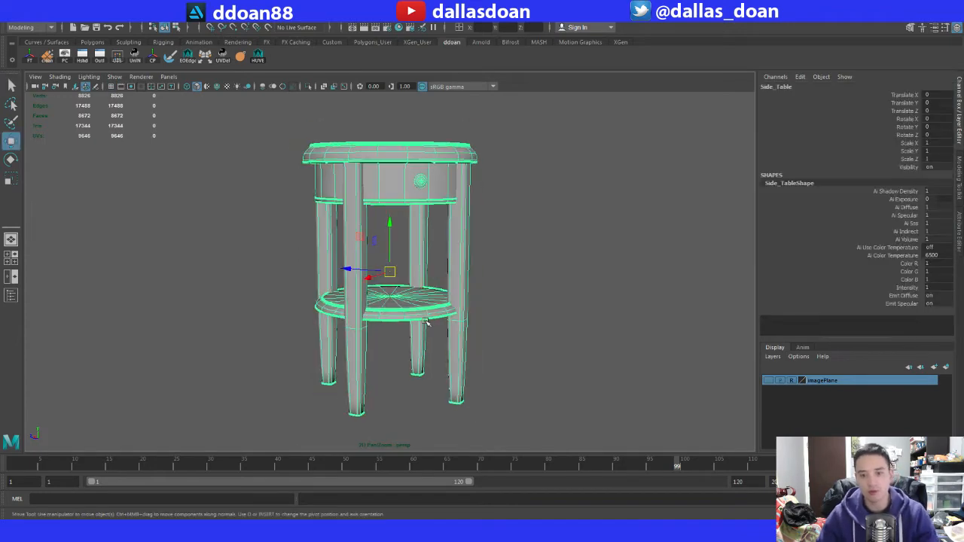
pyautogui.keyDown('alt'); pyautogui.moveTo(424, 302); pyautogui.dragTo(302, 254); pyautogui.keyUp('alt')
pyautogui.click(500, 295)
pyautogui.moveTo(301, 254); pyautogui.dragTo(418, 309)
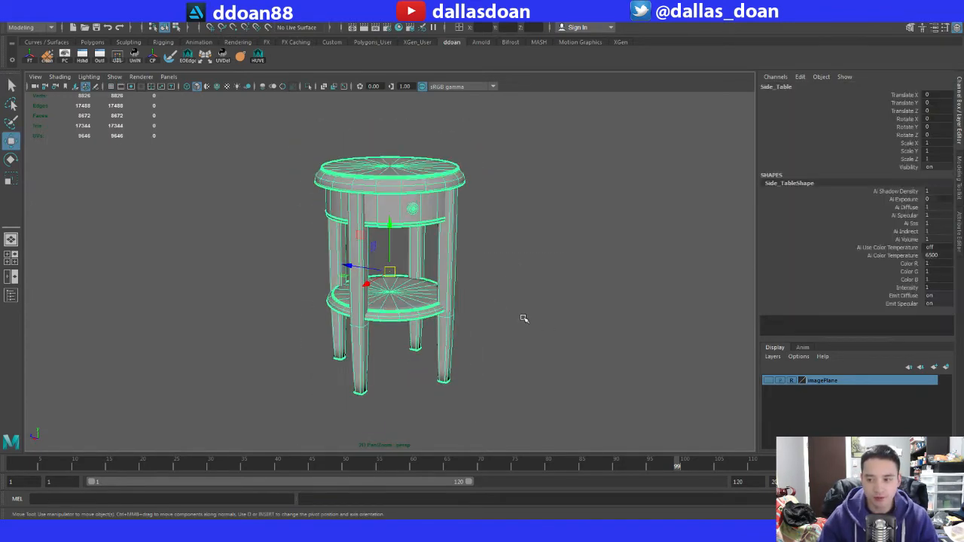
# Show the Outliner beside the viewport and expand the MiniScene group
pyautogui.click(11, 295)
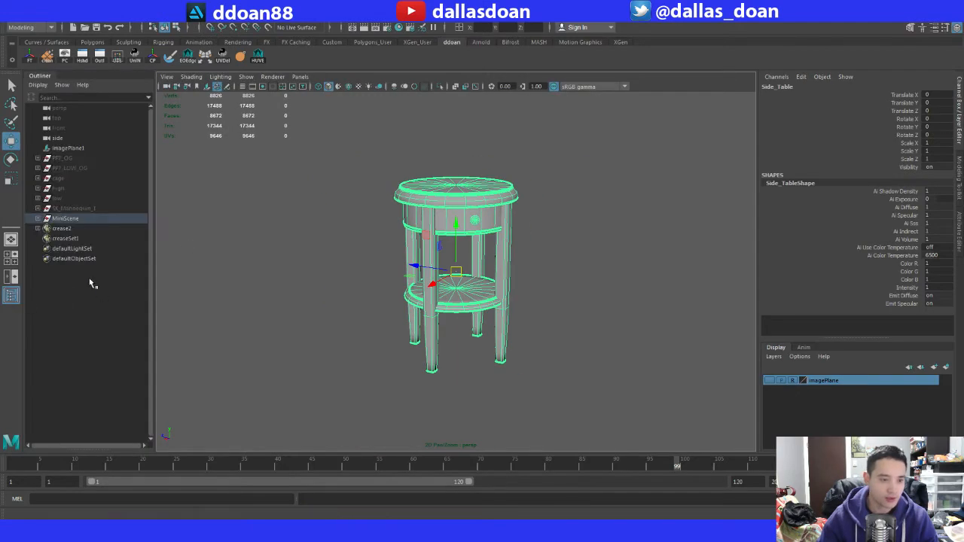
pyautogui.click(38, 219)
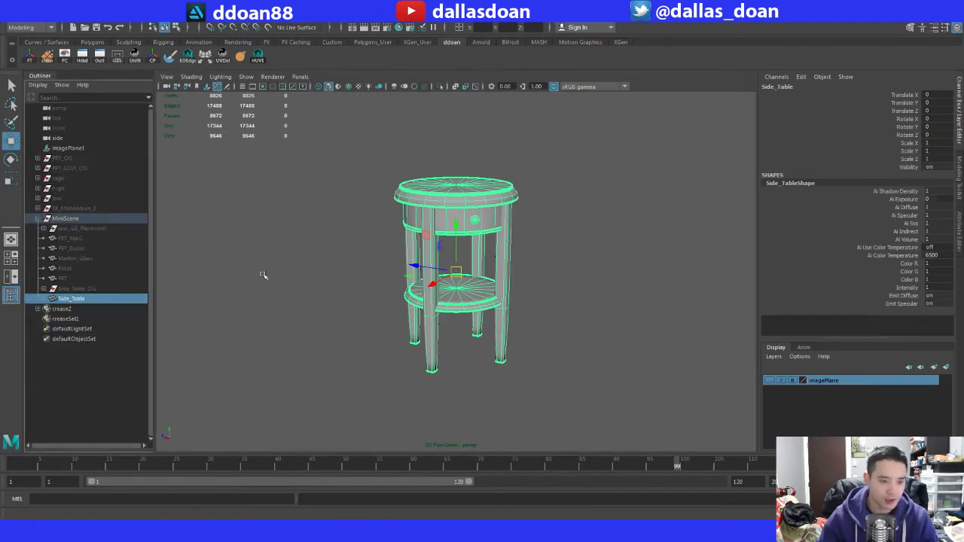
pyautogui.click(325, 291)
pyautogui.keyDown('alt'); pyautogui.moveTo(325, 291); pyautogui.dragTo(392, 288); pyautogui.keyUp('alt')
pyautogui.click(439, 262)
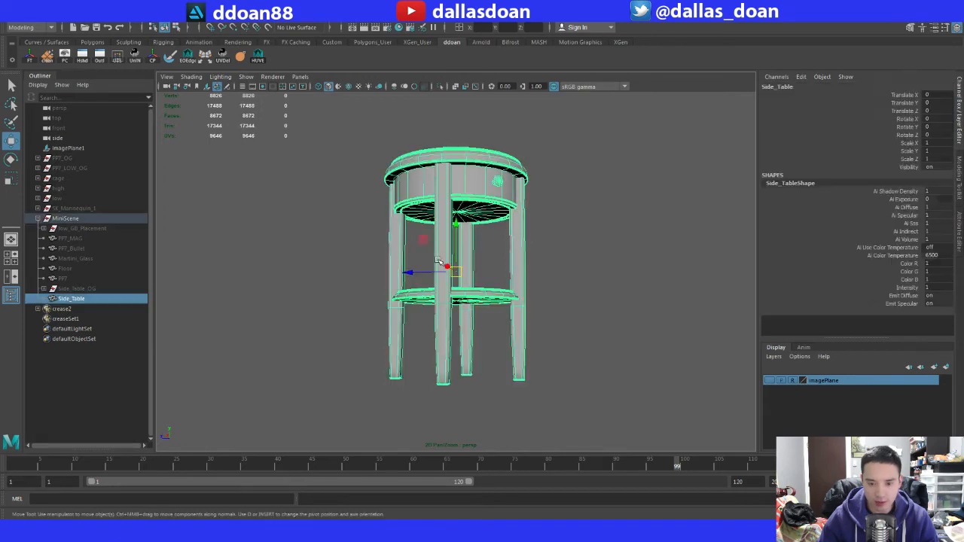
pyautogui.scroll(5, 439, 261)
pyautogui.keyDown('alt'); pyautogui.moveTo(439, 261); pyautogui.dragTo(399, 339); pyautogui.keyUp('alt')
pyautogui.click(387, 312)
# Select Side_Table and frame it, showing 8826 vertices and 8672 faces
pyautogui.press('super')
pyautogui.keyDown('alt'); pyautogui.moveTo(588, 379); pyautogui.dragTo(555, 296); pyautogui.keyUp('alt')
pyautogui.click(520, 328)
pyautogui.click(555, 297)
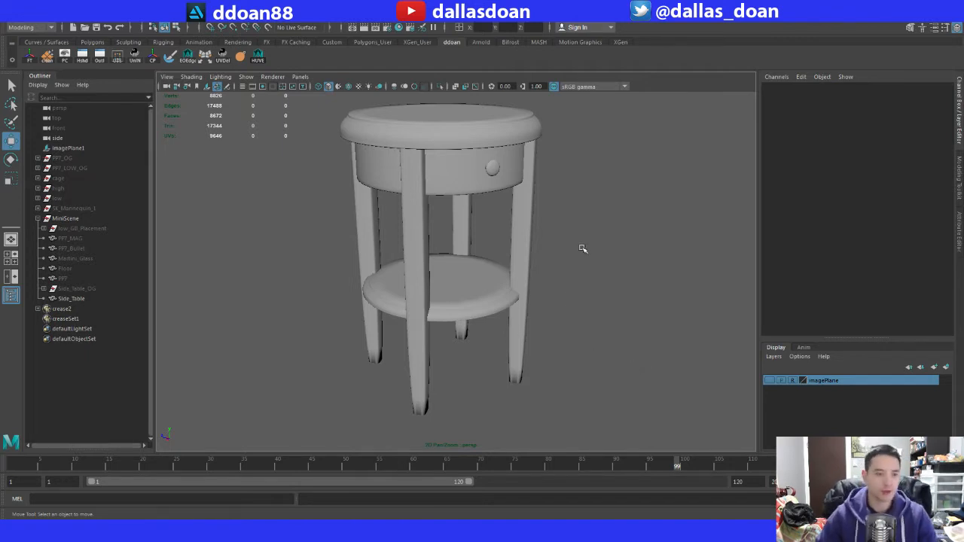
pyautogui.click(498, 268)
pyautogui.press('f')
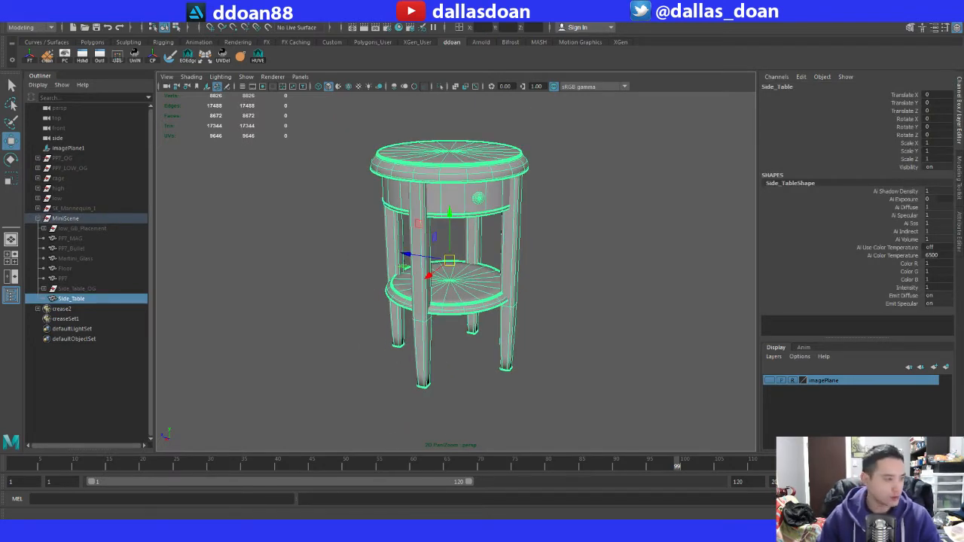
pyautogui.keyDown('alt'); pyautogui.moveTo(531, 288); pyautogui.dragTo(527, 251); pyautogui.keyUp('alt')
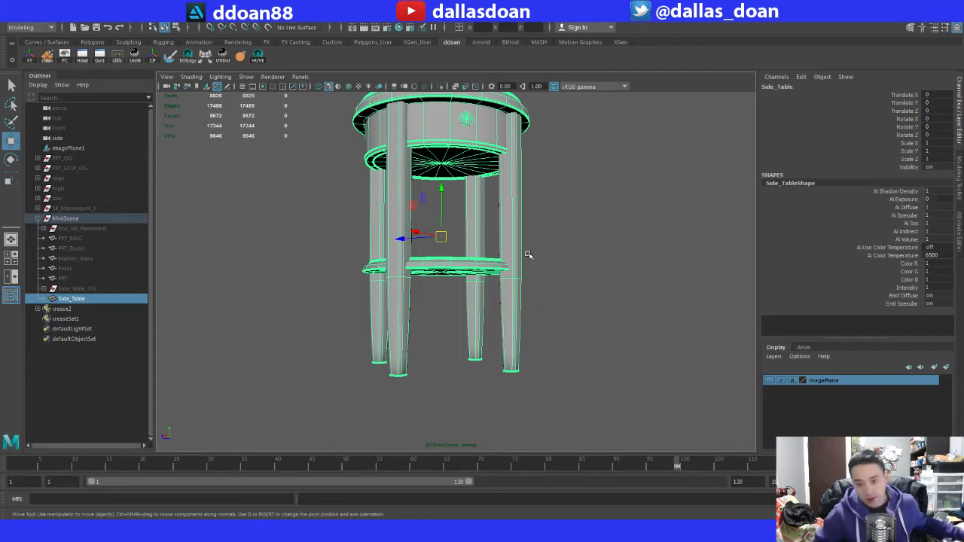
pyautogui.keyDown('alt'); pyautogui.moveTo(518, 285); pyautogui.dragTo(543, 303); pyautogui.keyUp('alt')
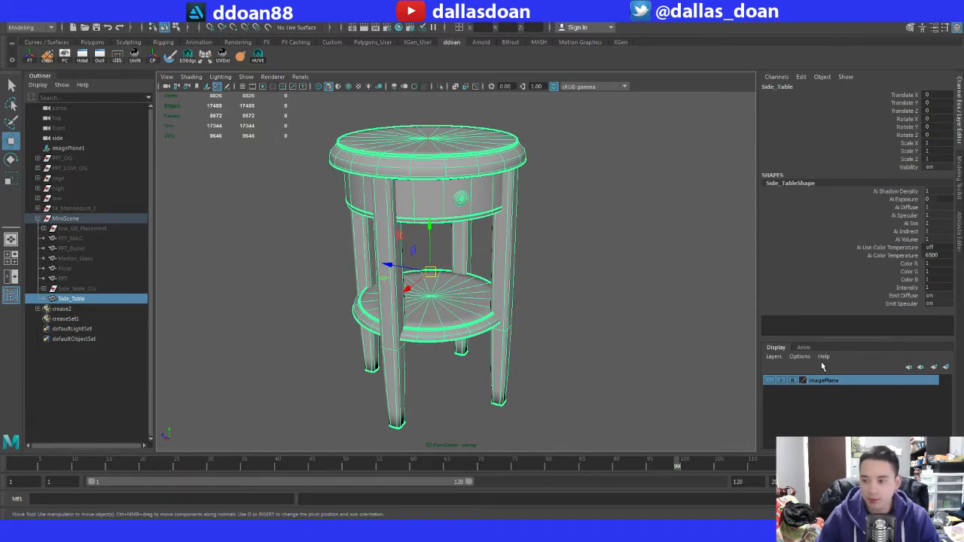
# Set Side_TableShape's OpenSubdiv UV Boundary Smoothing to Preserve Edges and Corners
pyautogui.hotkey('ctrl', 'a')
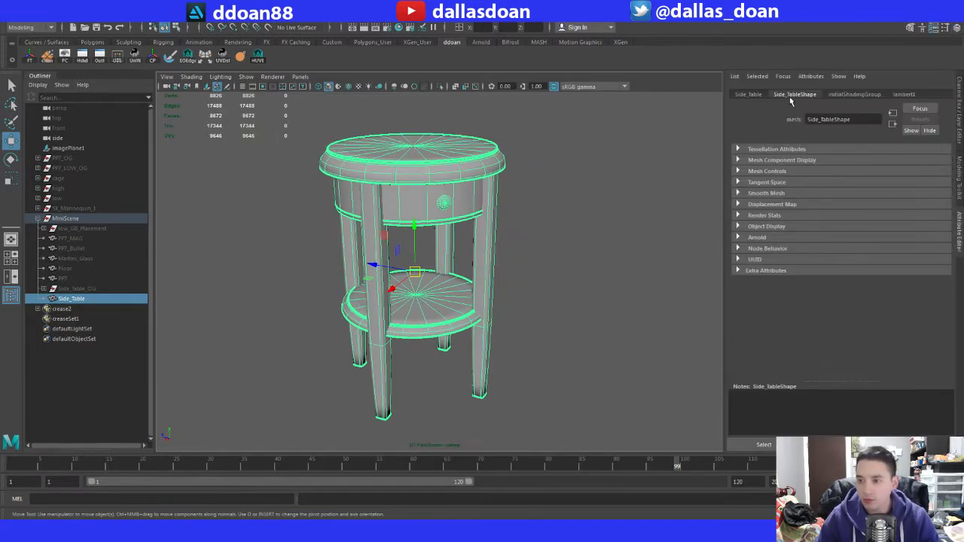
pyautogui.click(744, 193)
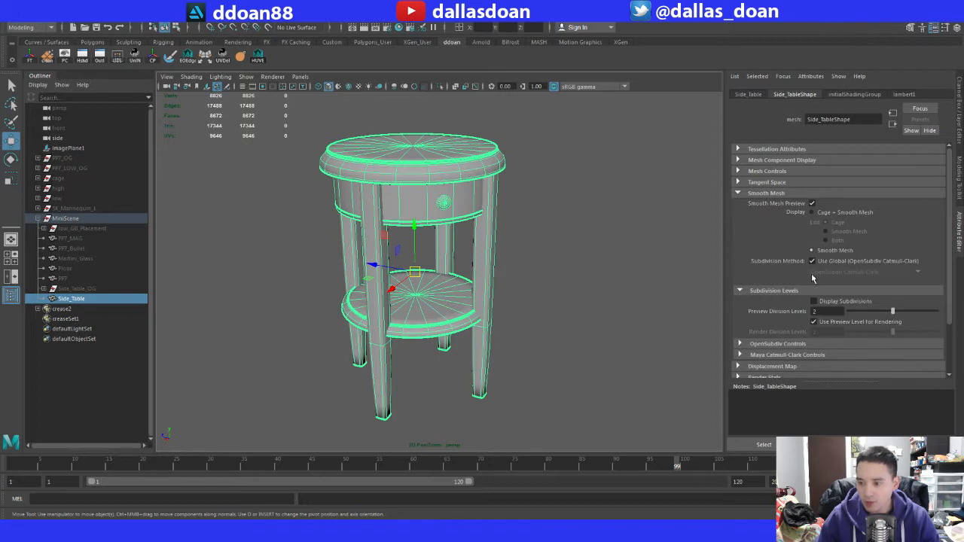
pyautogui.scroll(-3, 812, 278)
pyautogui.click(739, 285)
pyautogui.scroll(-2, 792, 287)
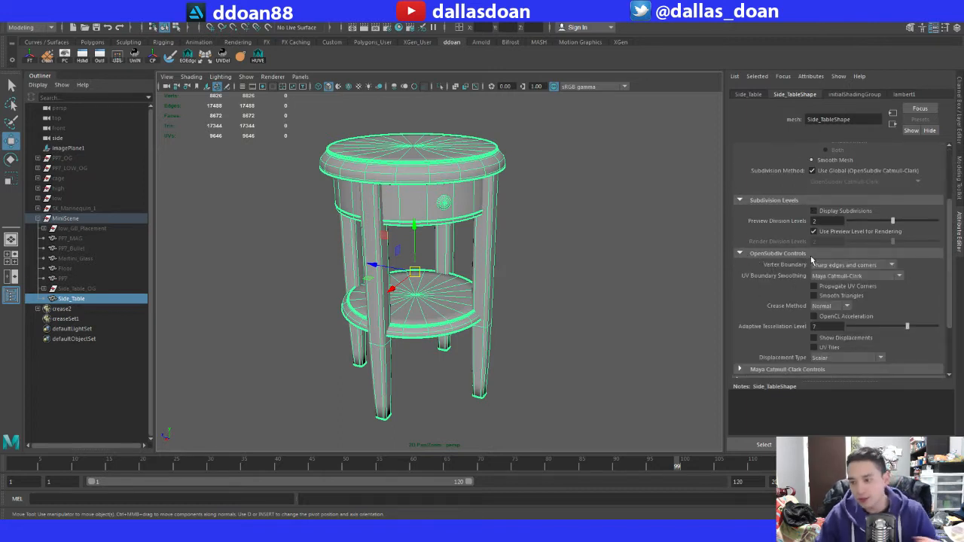
pyautogui.click(855, 275)
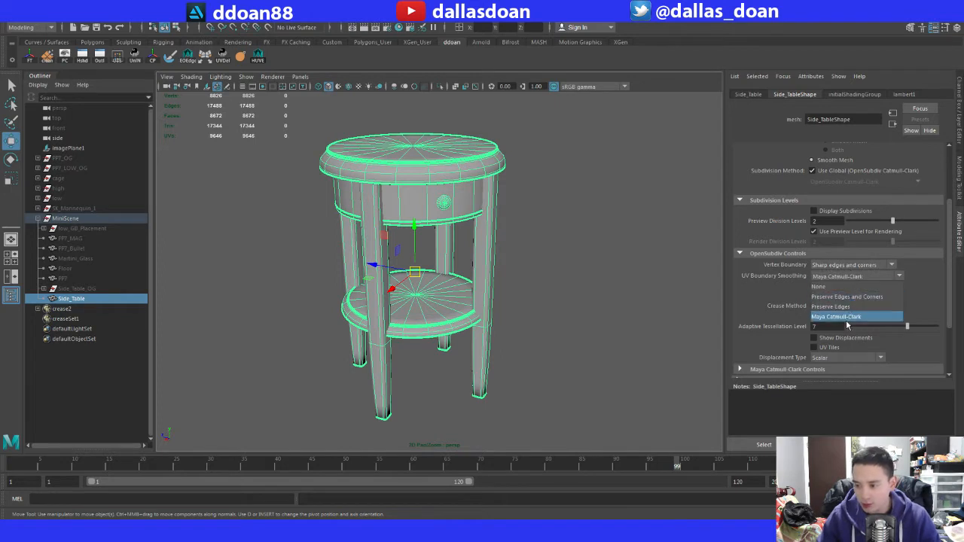
pyautogui.click(845, 306)
pyautogui.click(851, 277)
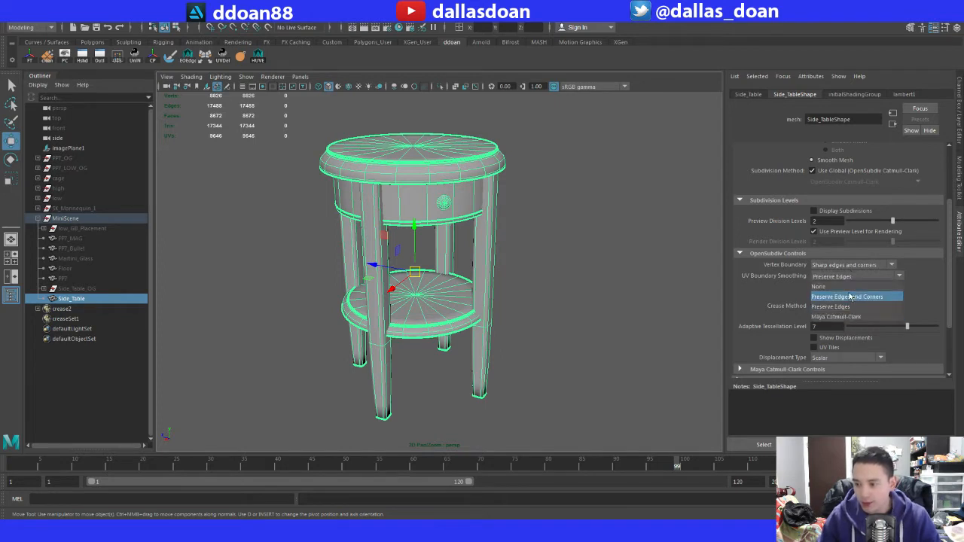
pyautogui.click(849, 297)
# Preview Side_Table as a smooth mesh, then select Side_Table_OG in the Outliner
pyautogui.press('3')
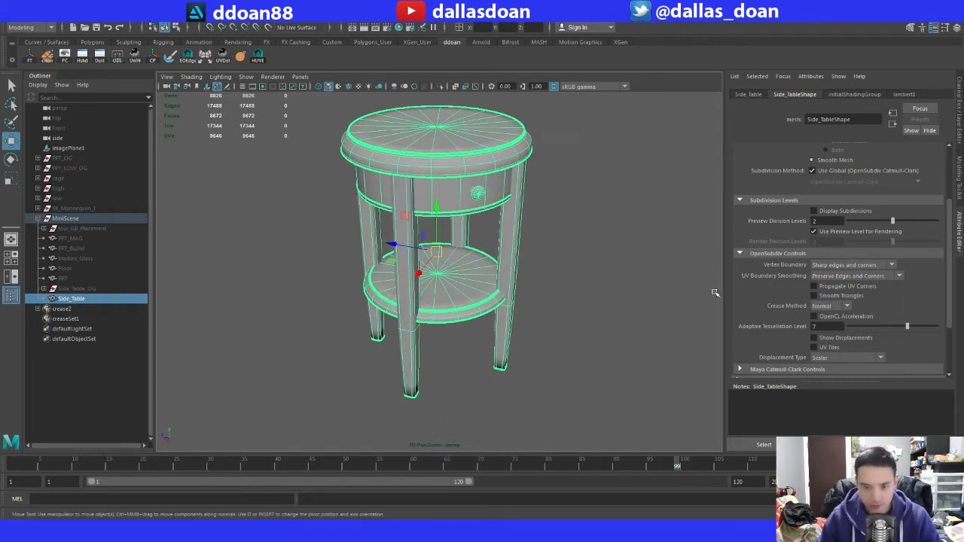
pyautogui.click(710, 291)
pyautogui.click(511, 280)
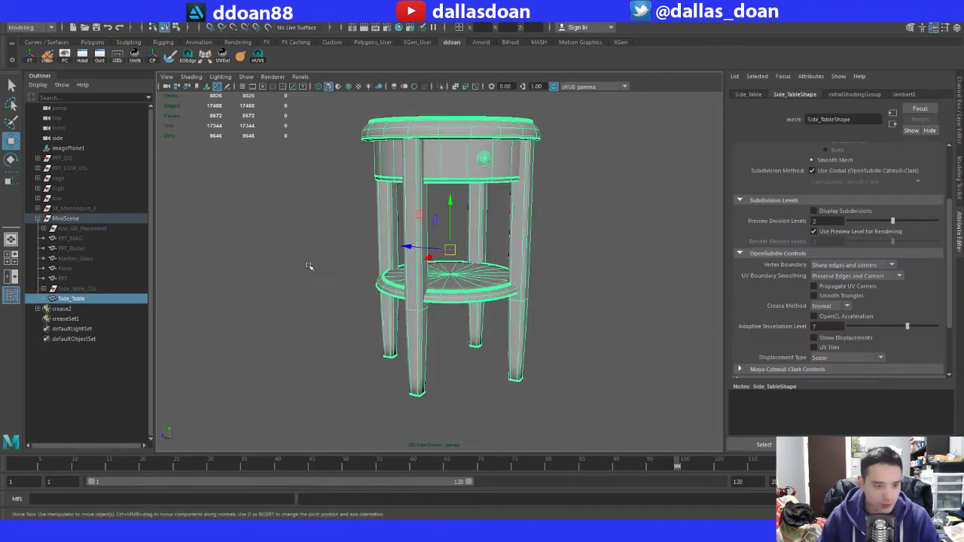
pyautogui.click(96, 291)
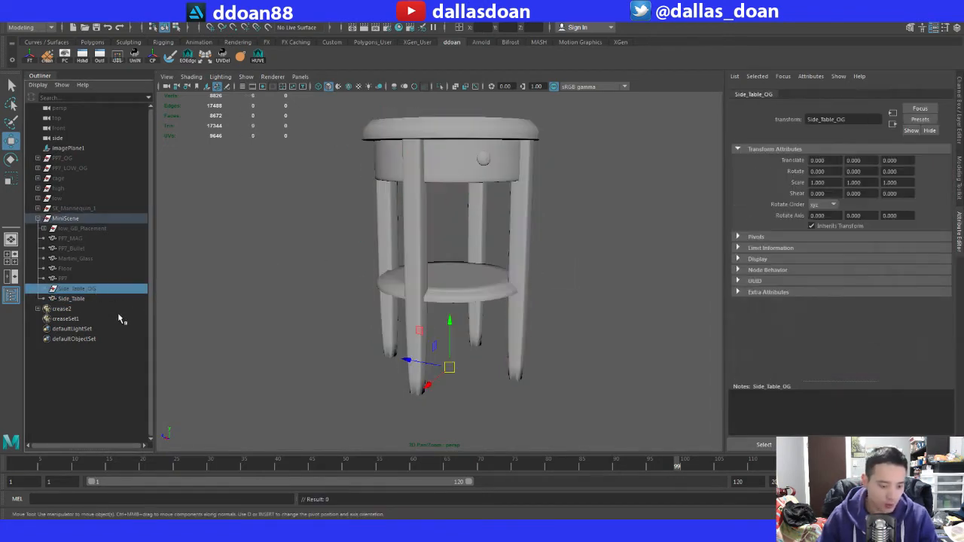
# Unhide all objects, expand Side_Table_OG, and delete the Side_Table copy
pyautogui.hotkey('shift', 'h')
pyautogui.click(47, 289)
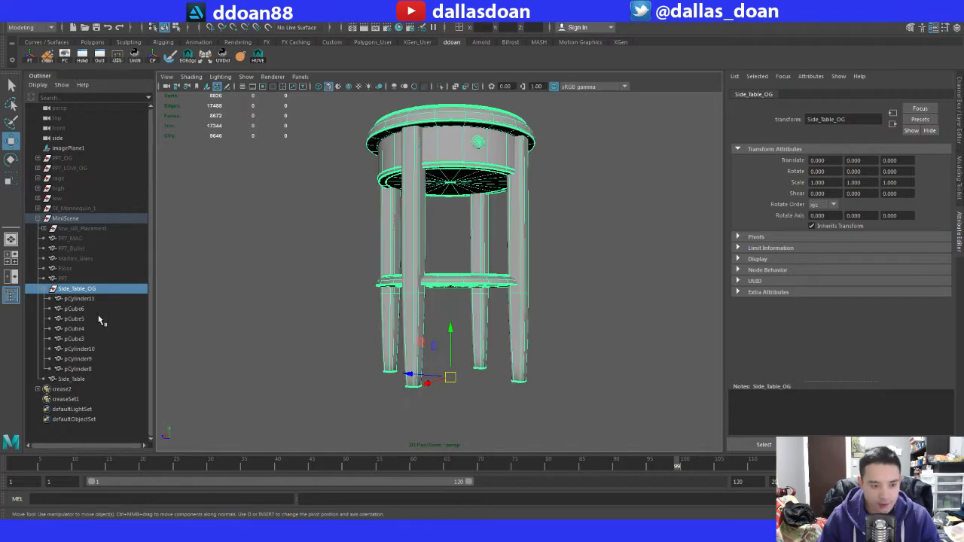
pyautogui.click(89, 378)
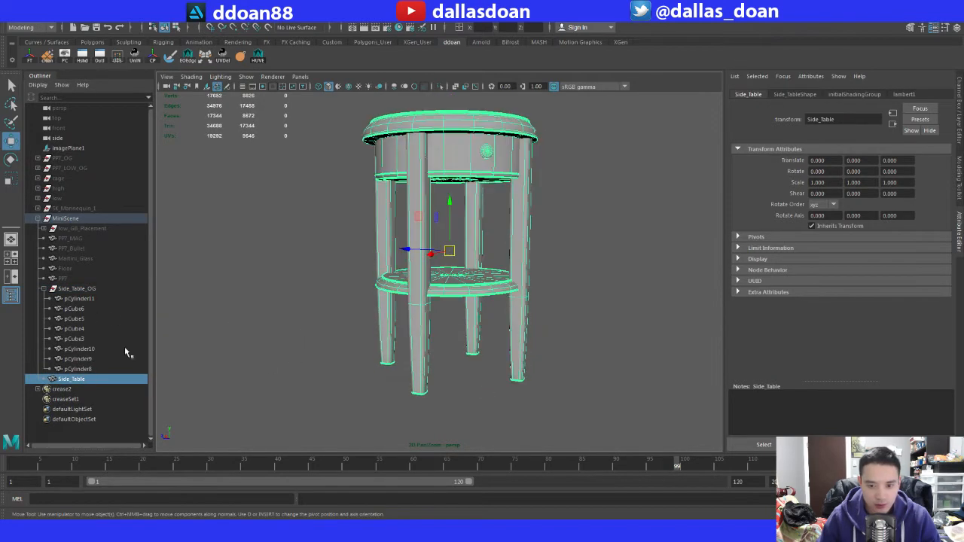
pyautogui.press('h')
pyautogui.press('h')
pyautogui.press('Delete')
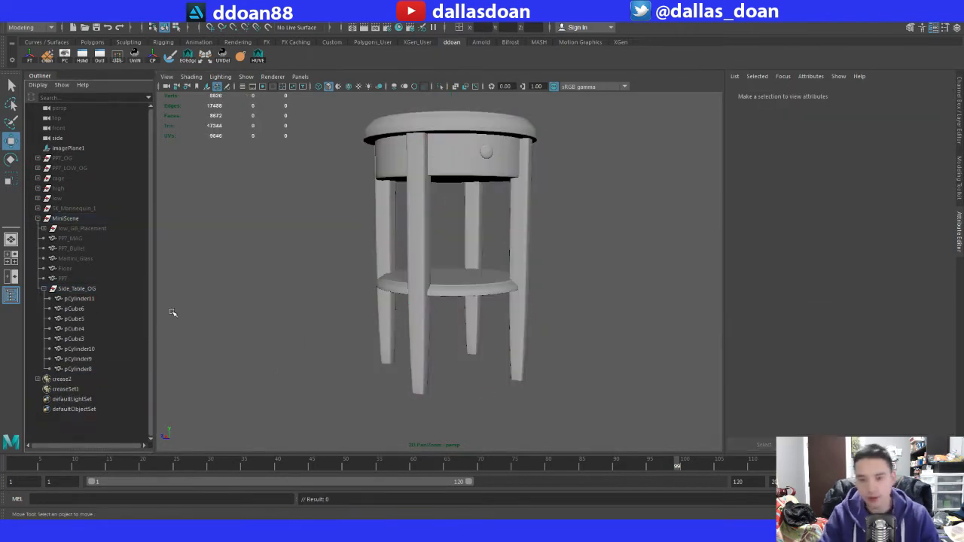
# Set pieces pCylinder11 through pCylinder8, including the knob, to Preserve Edges and Corners
pyautogui.click(83, 299)
pyautogui.keyDown('shift'); pyautogui.click(78, 369); pyautogui.keyUp('shift')
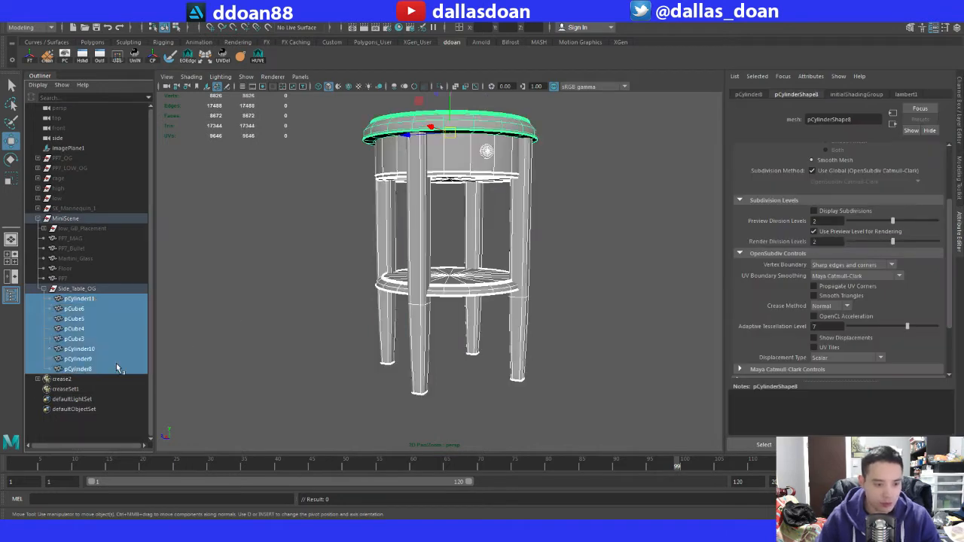
pyautogui.click(842, 276)
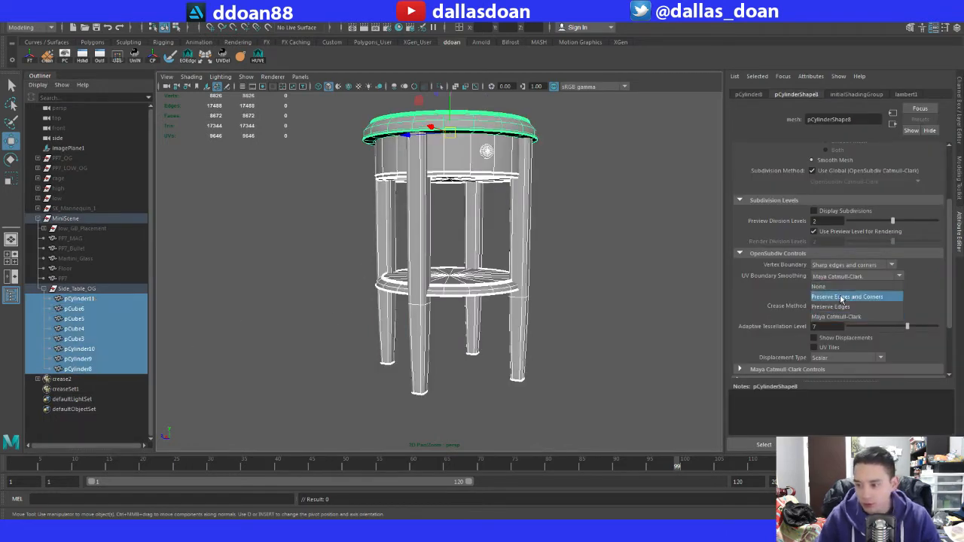
pyautogui.click(849, 302)
pyautogui.click(98, 311)
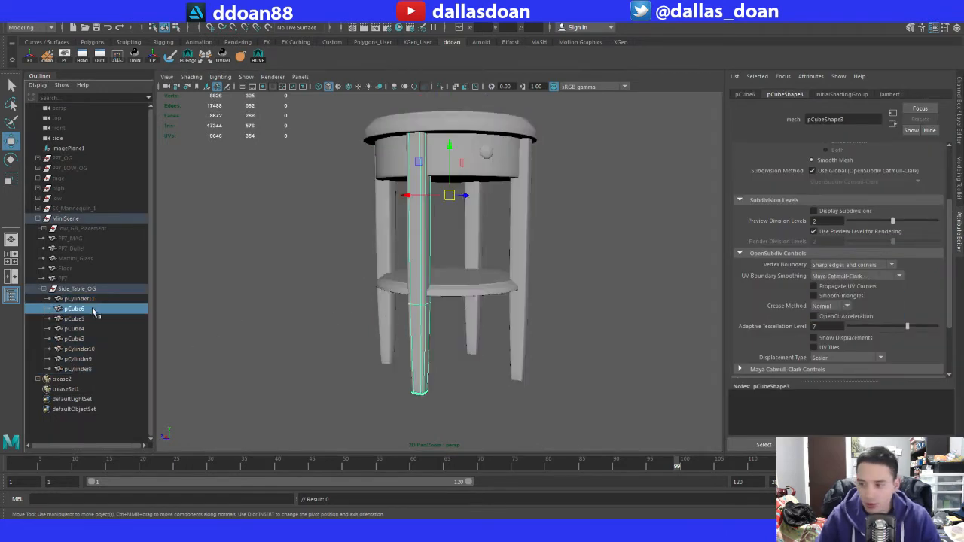
pyautogui.click(100, 300)
pyautogui.click(842, 276)
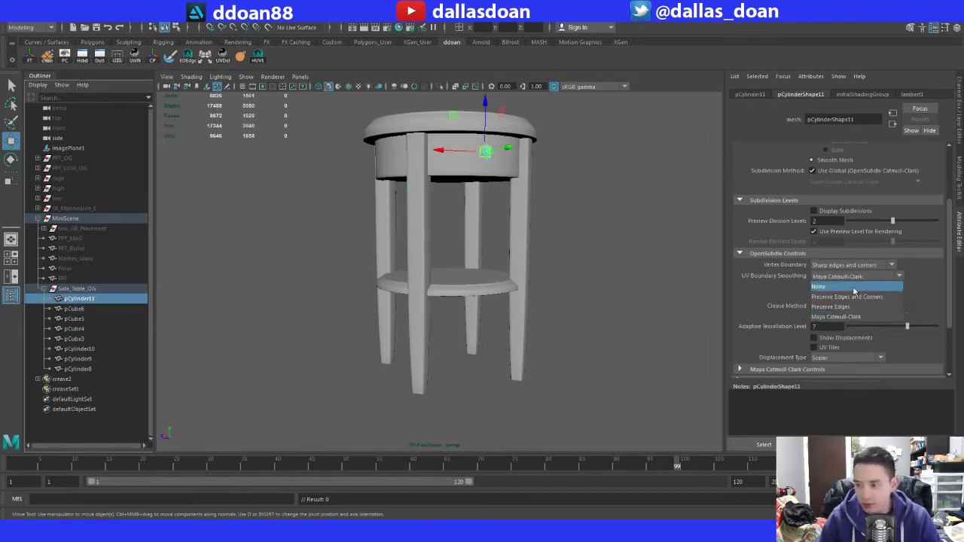
pyautogui.click(849, 304)
# Set the pCube6 and pCube5 legs to Preserve Edges and Corners, checking the other legs
pyautogui.click(85, 309)
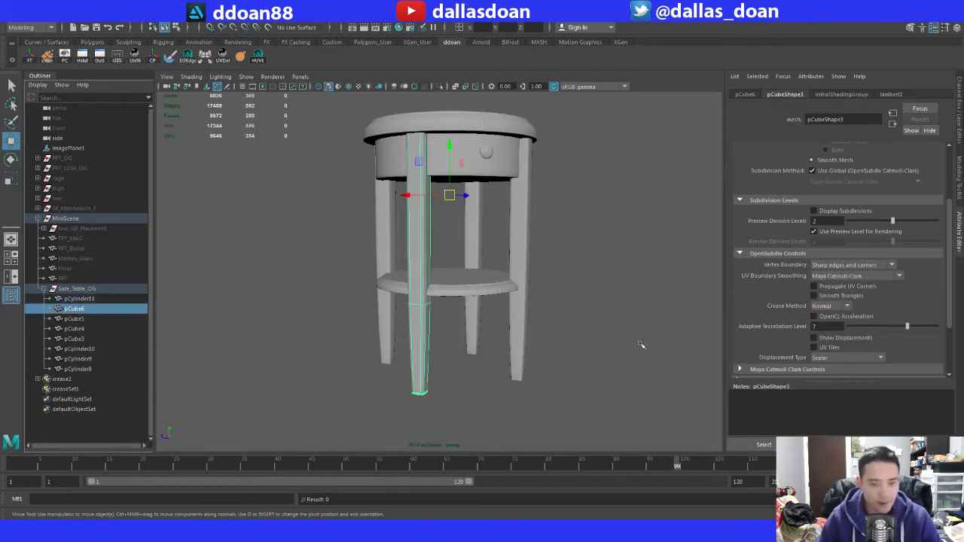
pyautogui.click(881, 277)
pyautogui.click(849, 302)
pyautogui.click(75, 318)
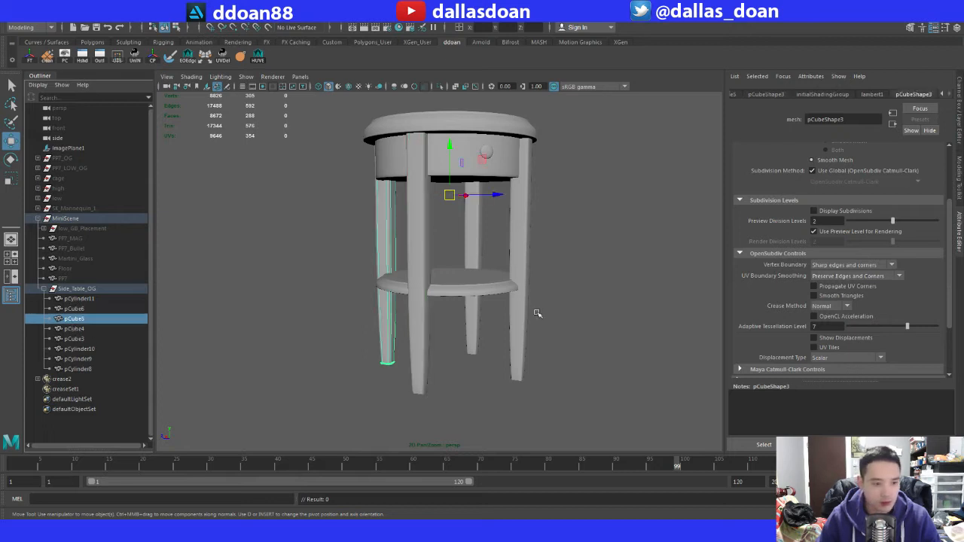
pyautogui.click(862, 276)
pyautogui.click(865, 302)
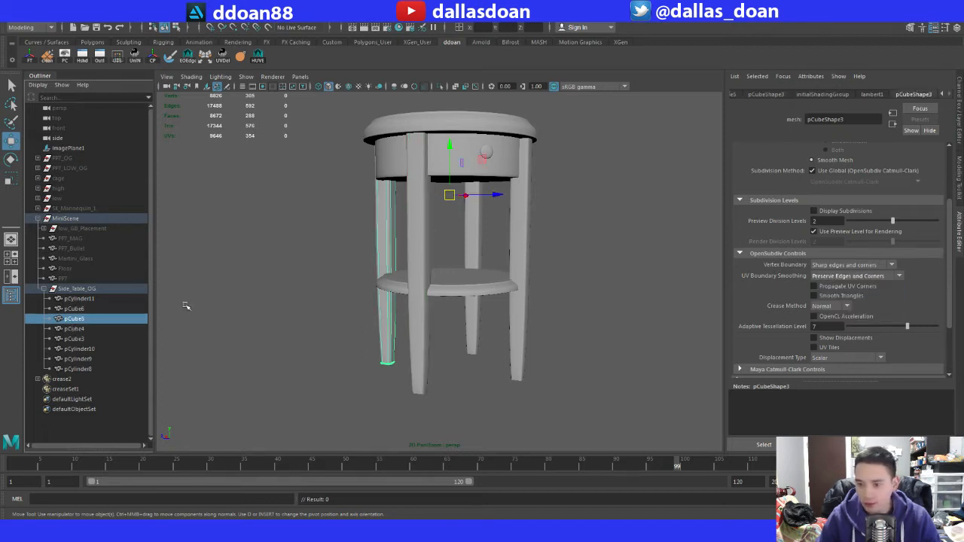
pyautogui.click(76, 329)
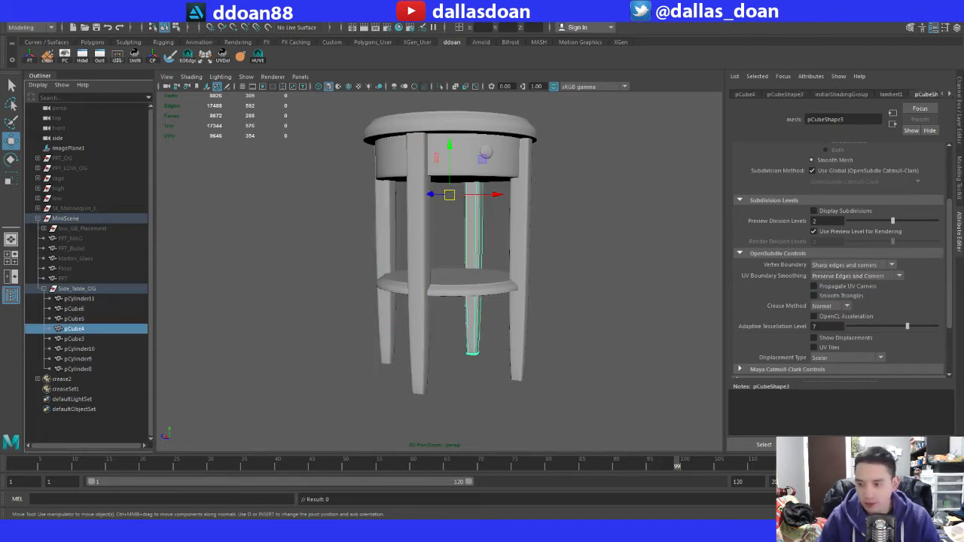
pyautogui.click(75, 339)
pyautogui.click(95, 329)
pyautogui.click(95, 319)
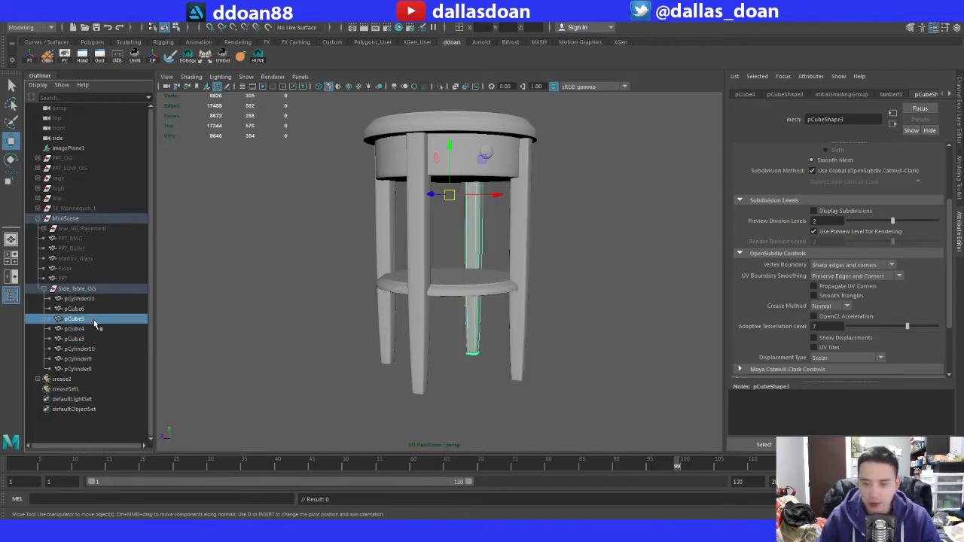
pyautogui.click(95, 310)
# Set the shelf, drawer band pCylinder9 and tabletop pCylinder8 to Preserve Edges and Corners
pyautogui.click(89, 349)
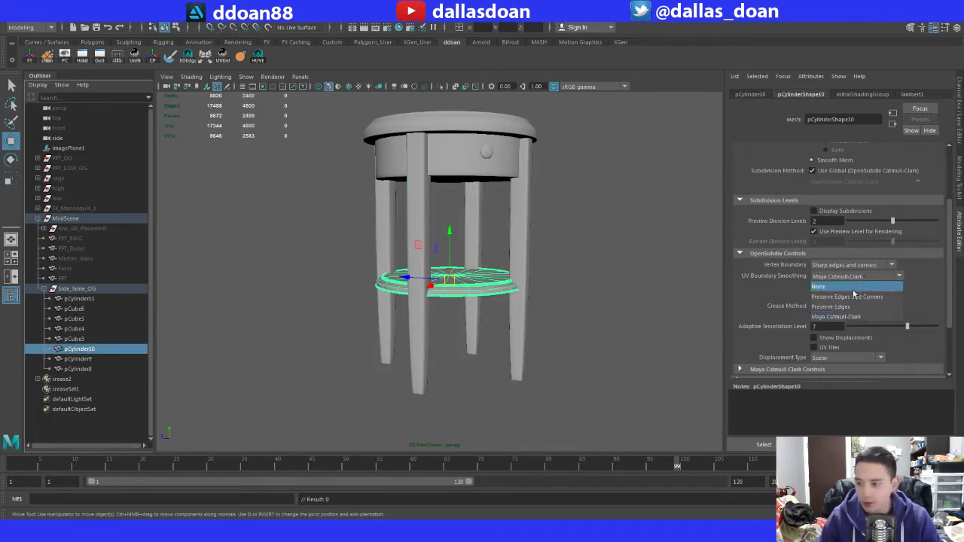
pyautogui.click(78, 358)
pyautogui.click(848, 277)
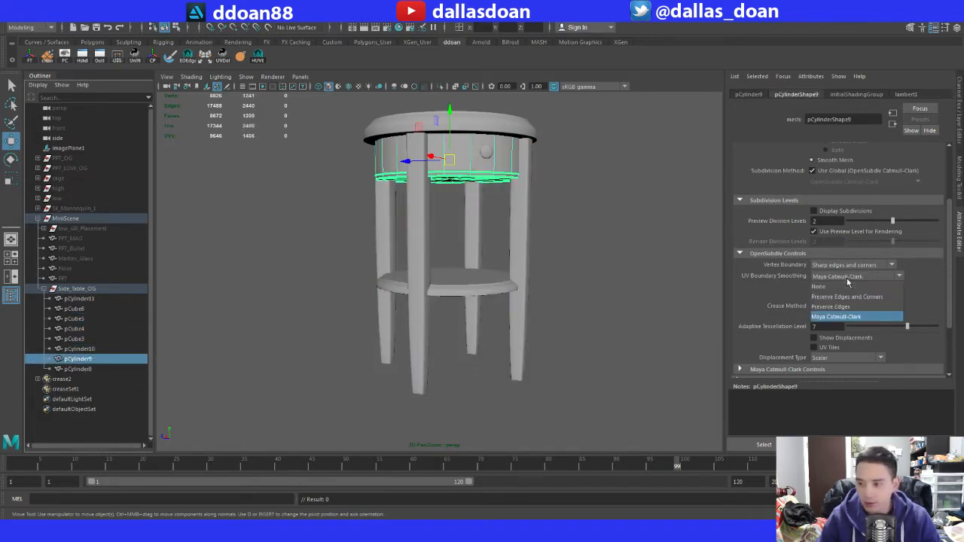
pyautogui.click(863, 313)
pyautogui.click(92, 369)
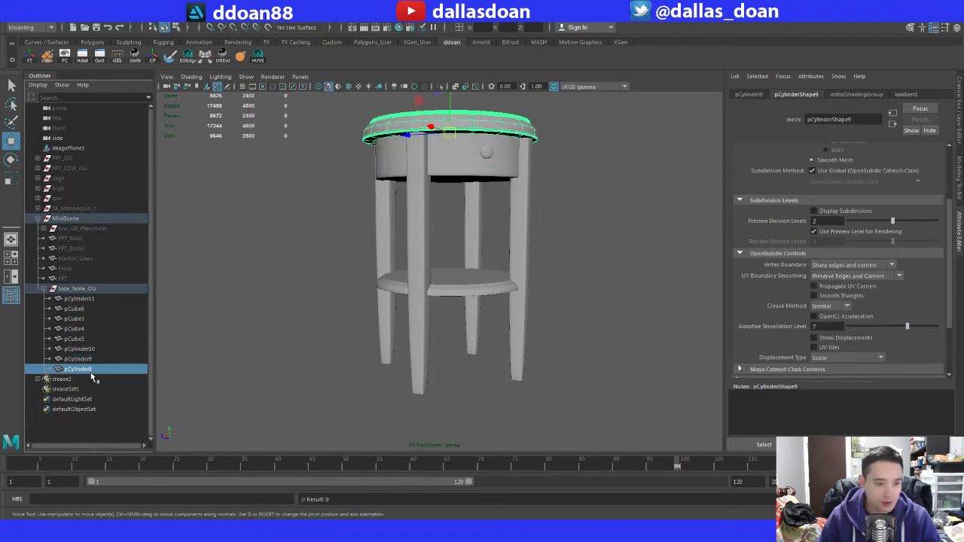
pyautogui.click(865, 278)
pyautogui.click(856, 298)
# Orbit around the smoothed table and clear the selection
pyautogui.keyDown('alt'); pyautogui.moveTo(391, 284); pyautogui.dragTo(449, 315); pyautogui.keyUp('alt')
pyautogui.click(580, 274)
pyautogui.click(497, 293)
pyautogui.keyDown('alt'); pyautogui.moveTo(497, 292); pyautogui.dragTo(550, 271); pyautogui.keyUp('alt')
pyautogui.click(550, 271)
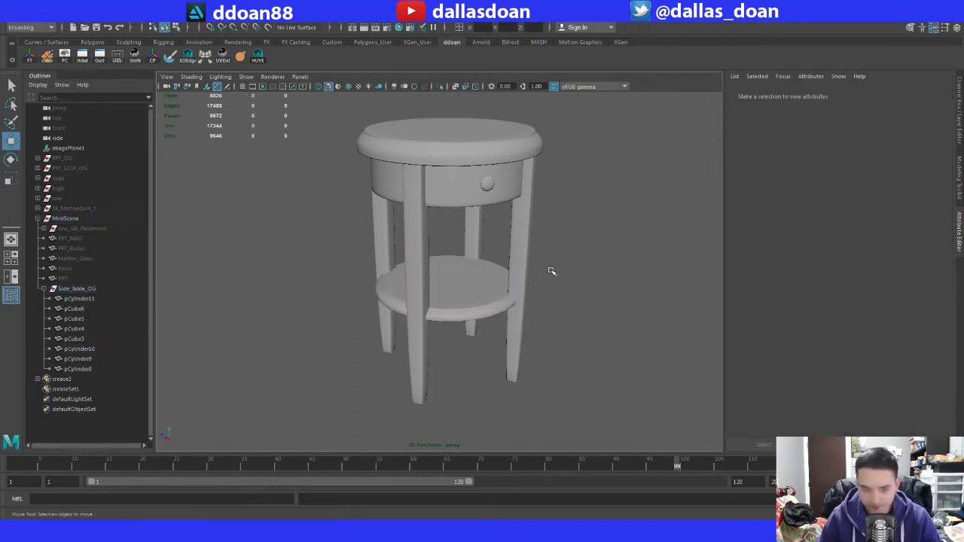
# Toggle Screen Space Ambient Occlusion on and off, orbiting the table to compare its contact shadows
pyautogui.keyDown('alt'); pyautogui.moveTo(451, 293); pyautogui.dragTo(408, 210); pyautogui.keyUp('alt')
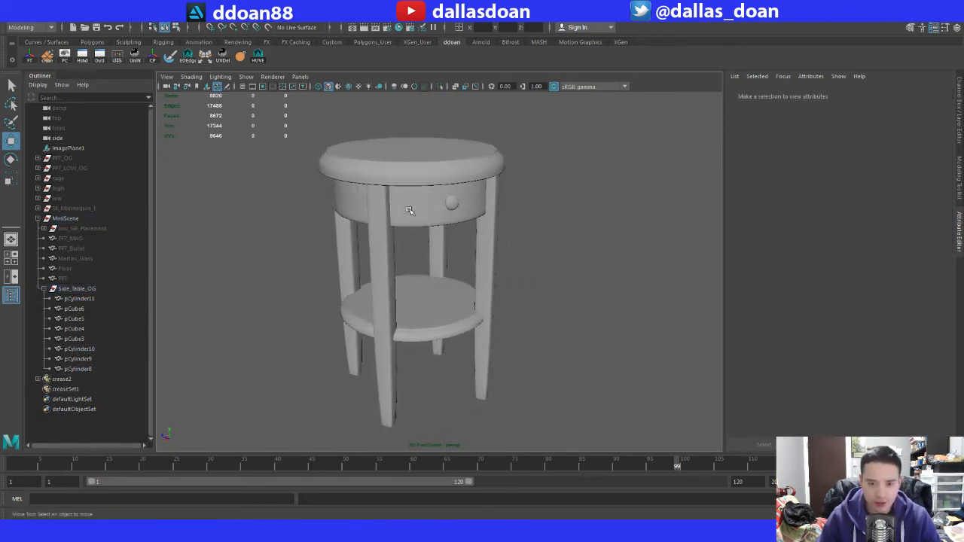
pyautogui.click(394, 87)
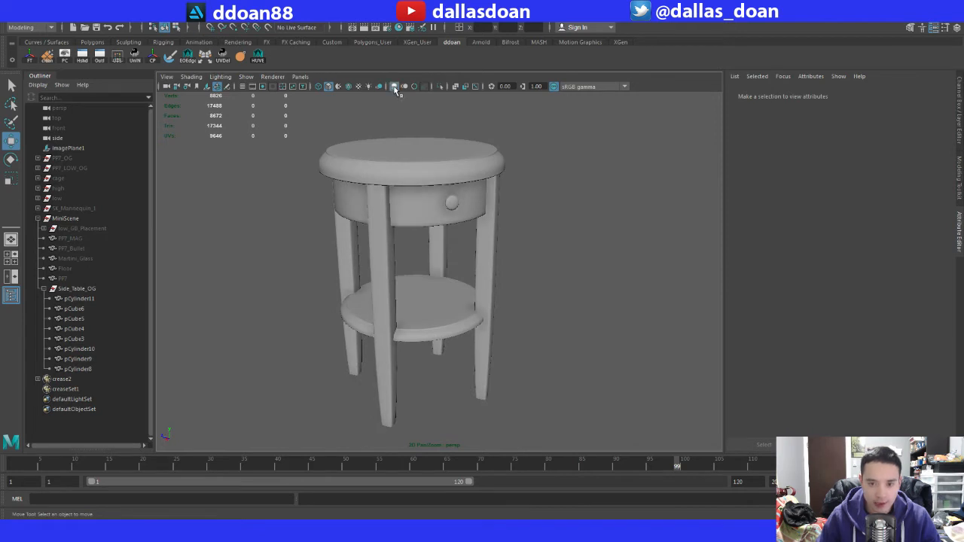
pyautogui.click(394, 87)
pyautogui.click(394, 87)
pyautogui.keyDown('alt'); pyautogui.moveTo(443, 134); pyautogui.dragTo(422, 131); pyautogui.keyUp('alt')
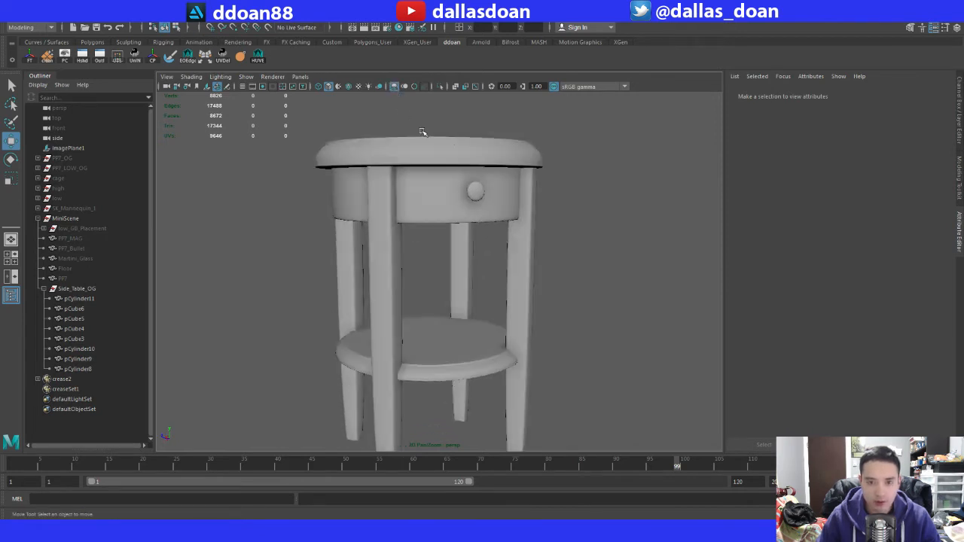
pyautogui.click(395, 88)
pyautogui.click(395, 88)
pyautogui.keyDown('alt'); pyautogui.moveTo(533, 179); pyautogui.dragTo(505, 170); pyautogui.keyUp('alt')
pyautogui.keyDown('alt'); pyautogui.scroll(-3, 536, 179); pyautogui.keyUp('alt')
pyautogui.scroll(3, 528, 188)
pyautogui.click(395, 88)
pyautogui.click(395, 88)
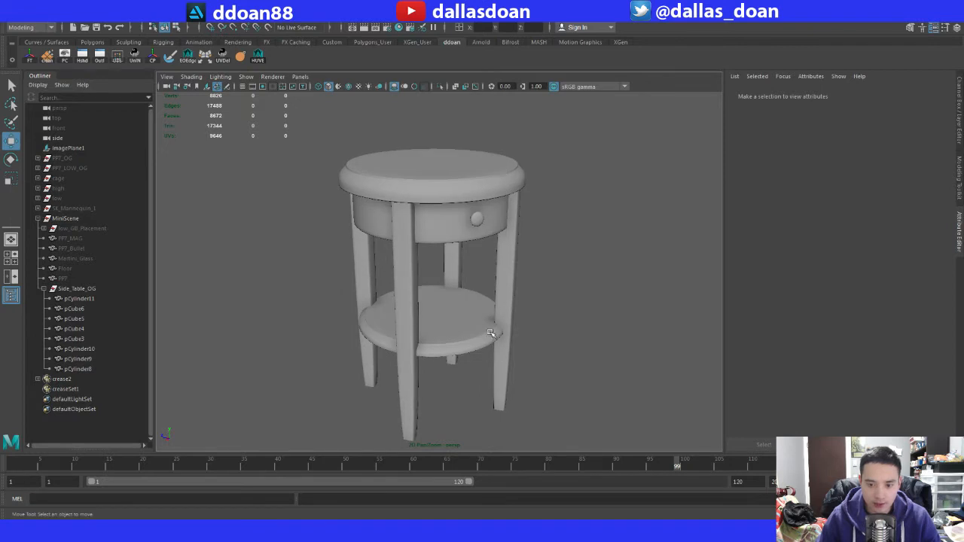
pyautogui.keyDown('alt'); pyautogui.moveTo(474, 269); pyautogui.dragTo(528, 195); pyautogui.keyUp('alt')
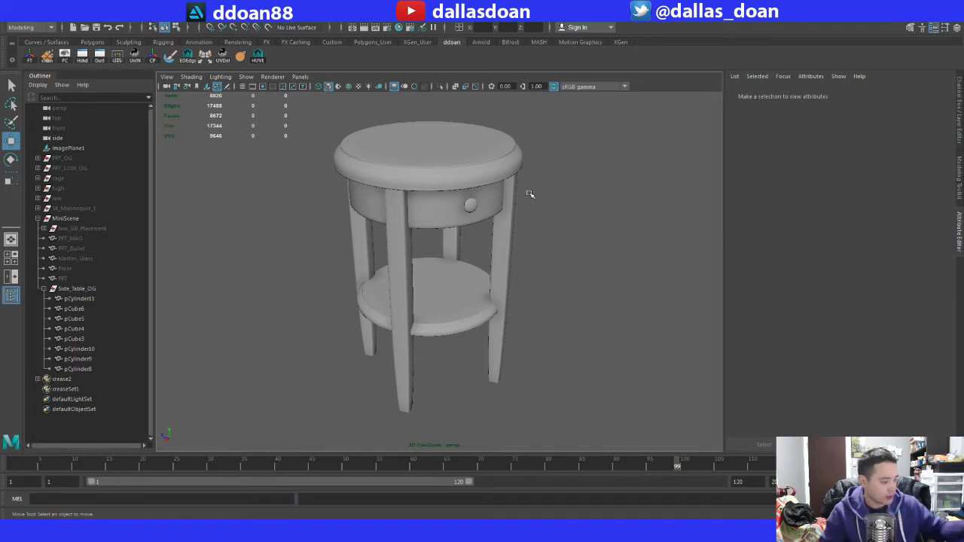
pyautogui.keyDown('alt'); pyautogui.moveTo(463, 241); pyautogui.dragTo(454, 229); pyautogui.keyUp('alt')
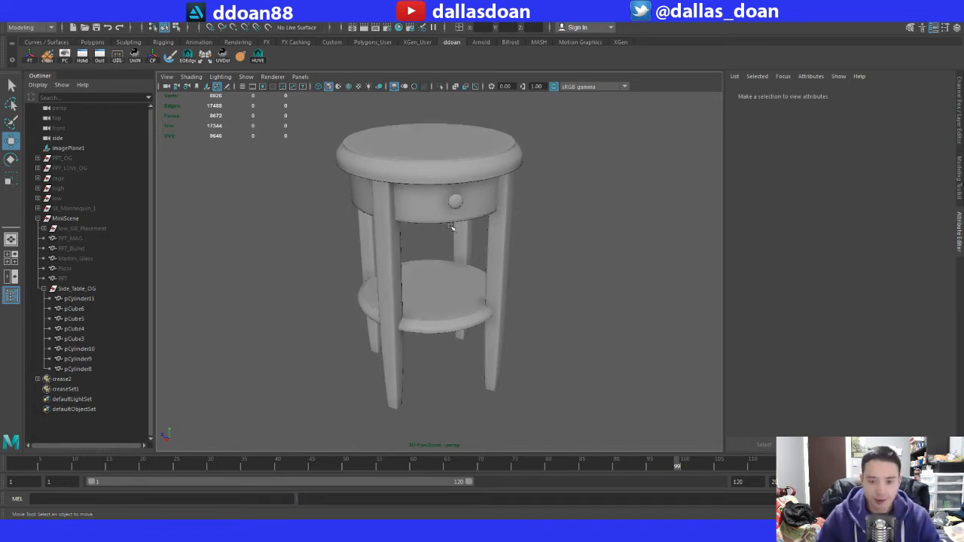
# Frame the drawer band pCylinder9, view the table from below, and box-select all eight parts
pyautogui.click(440, 208)
pyautogui.press('f')
pyautogui.keyDown('alt'); pyautogui.moveTo(493, 235); pyautogui.dragTo(473, 198, button='middle'); pyautogui.keyUp('alt')
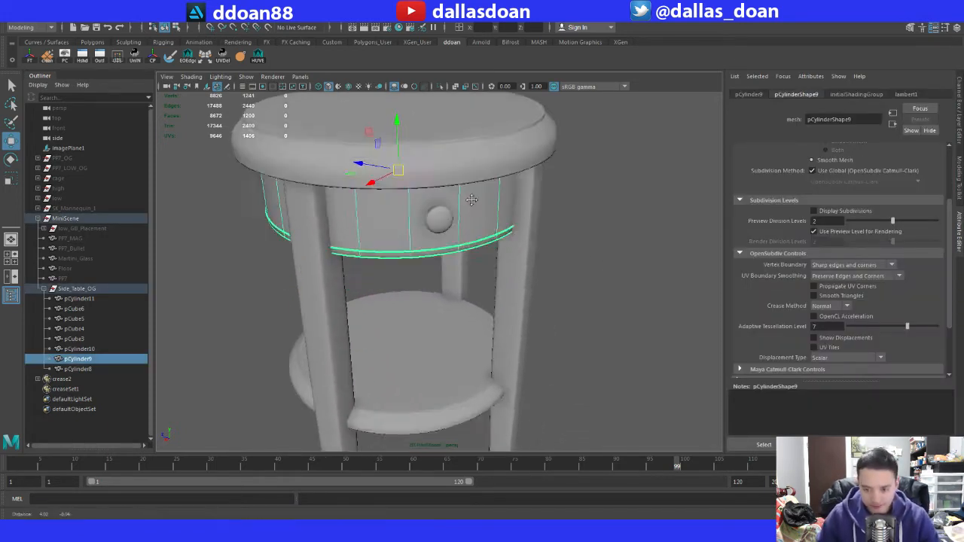
pyautogui.keyDown('alt'); pyautogui.moveTo(472, 198); pyautogui.dragTo(469, 263); pyautogui.keyUp('alt')
pyautogui.click(521, 232)
pyautogui.scroll(-3, 519, 232)
pyautogui.moveTo(312, 162); pyautogui.dragTo(497, 363)
pyautogui.scroll(3, 560, 297)
pyautogui.keyDown('alt'); pyautogui.moveTo(560, 297); pyautogui.dragTo(559, 258); pyautogui.keyUp('alt')
# Select leg pCube3 and view its transform attributes from beneath the table
pyautogui.click(521, 314)
pyautogui.keyDown('alt'); pyautogui.moveTo(538, 329); pyautogui.dragTo(521, 316); pyautogui.keyUp('alt')
pyautogui.scroll(3, 534, 331)
pyautogui.scroll(-4, 521, 316)
pyautogui.keyDown('alt'); pyautogui.moveTo(498, 247); pyautogui.dragTo(498, 253, button='middle'); pyautogui.keyUp('alt')
pyautogui.scroll(3, 497, 254)
pyautogui.keyDown('alt'); pyautogui.moveTo(497, 255); pyautogui.dragTo(520, 302); pyautogui.keyUp('alt')
pyautogui.hotkey('ctrl', 'a')
pyautogui.keyDown('alt'); pyautogui.moveTo(430, 297); pyautogui.dragTo(427, 285, button='middle'); pyautogui.keyUp('alt')
pyautogui.keyDown('alt'); pyautogui.moveTo(426, 283); pyautogui.dragTo(397, 251); pyautogui.keyUp('alt')
pyautogui.click(397, 251)
# Select leg pCube6 and inspect the rounded corners at its bottom end
pyautogui.click(415, 253)
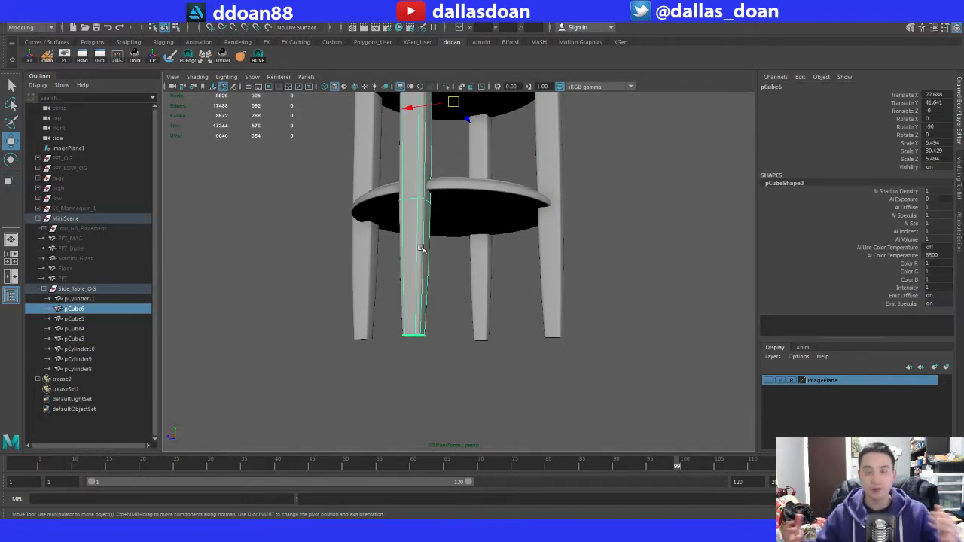
pyautogui.keyDown('alt'); pyautogui.moveTo(400, 258); pyautogui.dragTo(472, 219); pyautogui.keyUp('alt')
pyautogui.keyDown('alt'); pyautogui.moveTo(472, 219); pyautogui.dragTo(474, 233, button='right'); pyautogui.keyUp('alt')
pyautogui.keyDown('alt'); pyautogui.moveTo(475, 234); pyautogui.dragTo(505, 274); pyautogui.keyUp('alt')
pyautogui.scroll(-5, 499, 235)
pyautogui.keyDown('alt'); pyautogui.moveTo(505, 274); pyautogui.dragTo(475, 330, button='middle'); pyautogui.keyUp('alt')
pyautogui.keyDown('alt'); pyautogui.moveTo(475, 330); pyautogui.dragTo(476, 281); pyautogui.keyUp('alt')
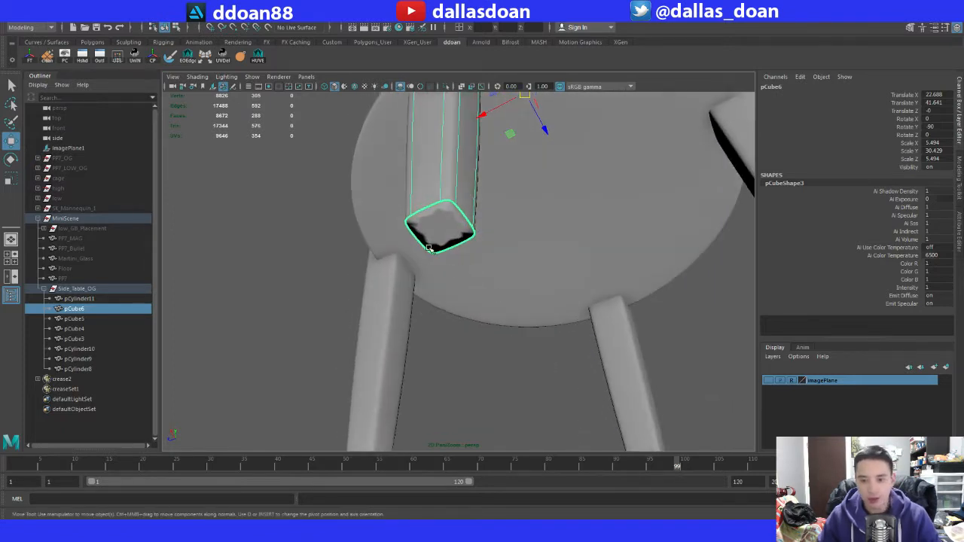
# Cut a first edge loop near the bottom corner of the pCube6 leg with Multi-Cut
pyautogui.hotkey('ctrl', 'shift', 'x')
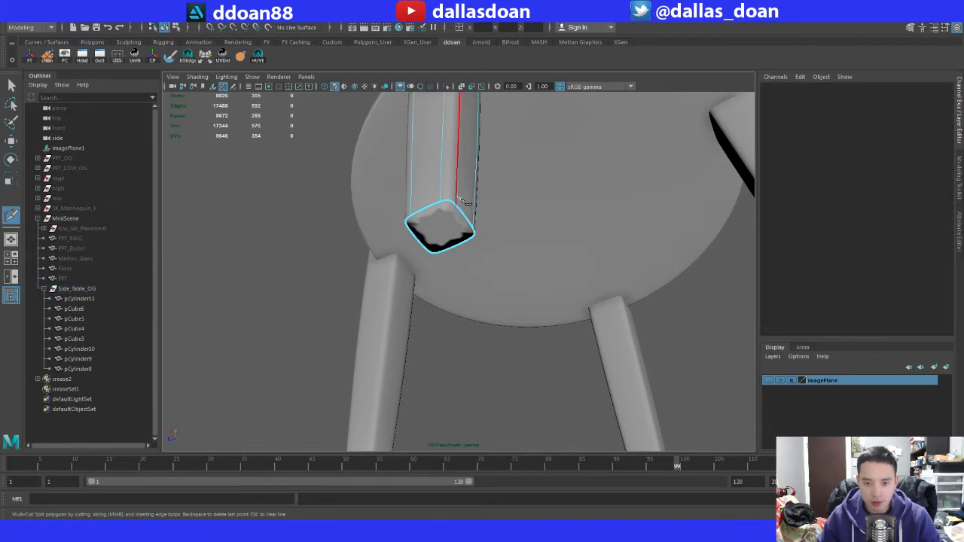
pyautogui.click(453, 201)
pyautogui.keyDown('alt'); pyautogui.moveTo(412, 244); pyautogui.dragTo(329, 251); pyautogui.keyUp('alt')
pyautogui.press('1')
pyautogui.click(328, 250)
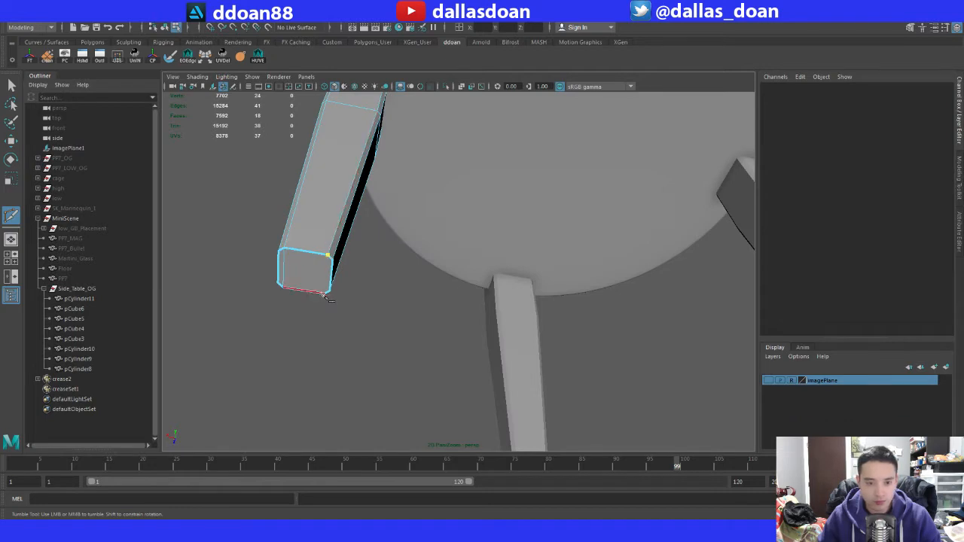
pyautogui.scroll(-5, 443, 288)
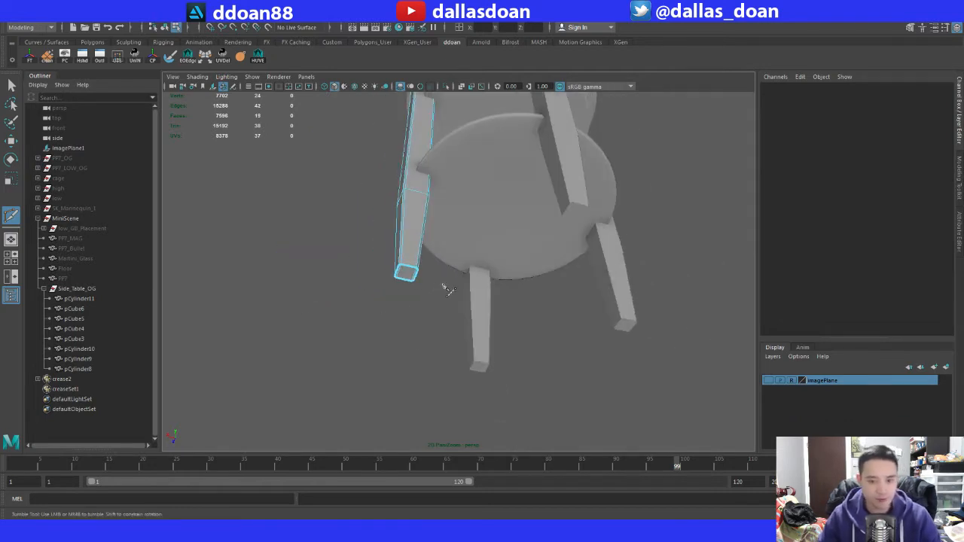
pyautogui.press('w')
pyautogui.click(408, 265)
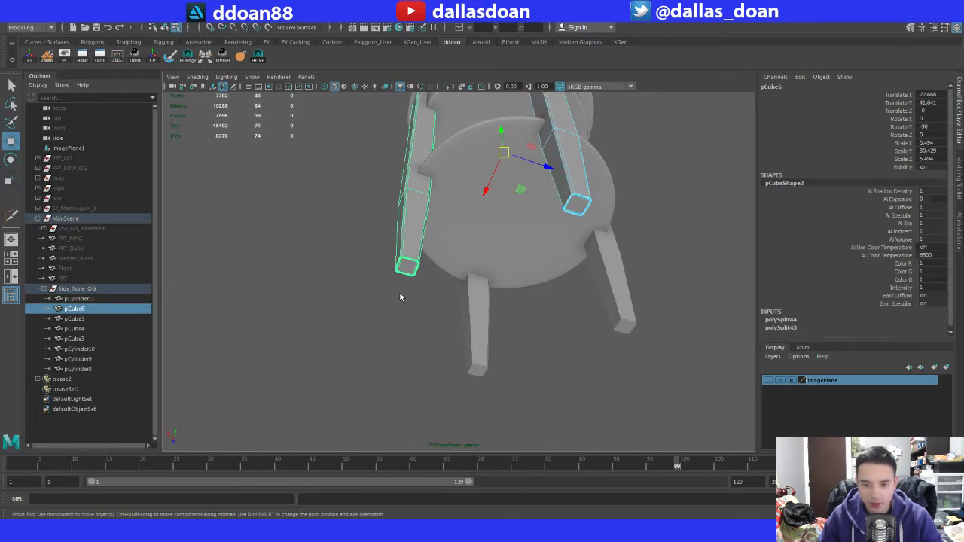
pyautogui.press('3')
pyautogui.scroll(3, 409, 320)
# From under the table, cut a second edge loop across the leg's end
pyautogui.click(400, 327)
pyautogui.moveTo(411, 327)
pyautogui.keyDown('alt'); pyautogui.mouseDown()
pyautogui.moveTo(408, 339)
pyautogui.moveTo(440, 343)
pyautogui.moveTo(467, 324)
pyautogui.moveTo(471, 305)
pyautogui.mouseUp(); pyautogui.keyUp('alt')
pyautogui.moveTo(491, 285); pyautogui.dragTo(494, 300, button='right')
pyautogui.keyDown('alt'); pyautogui.moveTo(494, 303); pyautogui.dragTo(410, 222); pyautogui.keyUp('alt')
pyautogui.hotkey('ctrl', 'shift', 'x')
pyautogui.press('1')
pyautogui.click(444, 229)
pyautogui.keyDown('alt'); pyautogui.moveTo(479, 260); pyautogui.dragTo(509, 211); pyautogui.keyUp('alt')
pyautogui.click(307, 278)
pyautogui.keyDown('alt'); pyautogui.moveTo(530, 249); pyautogui.dragTo(364, 311); pyautogui.keyUp('alt')
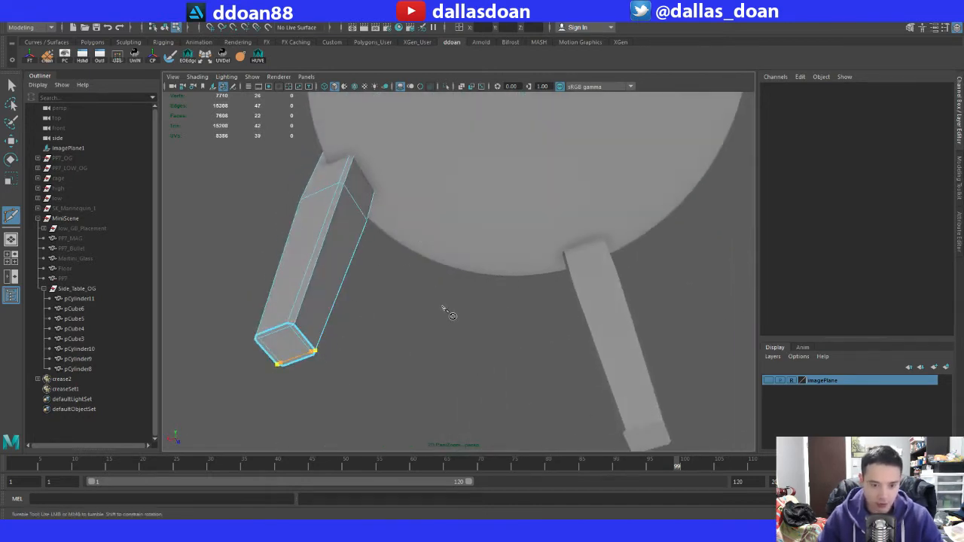
pyautogui.keyDown('alt'); pyautogui.moveTo(447, 311); pyautogui.dragTo(413, 299); pyautogui.keyUp('alt')
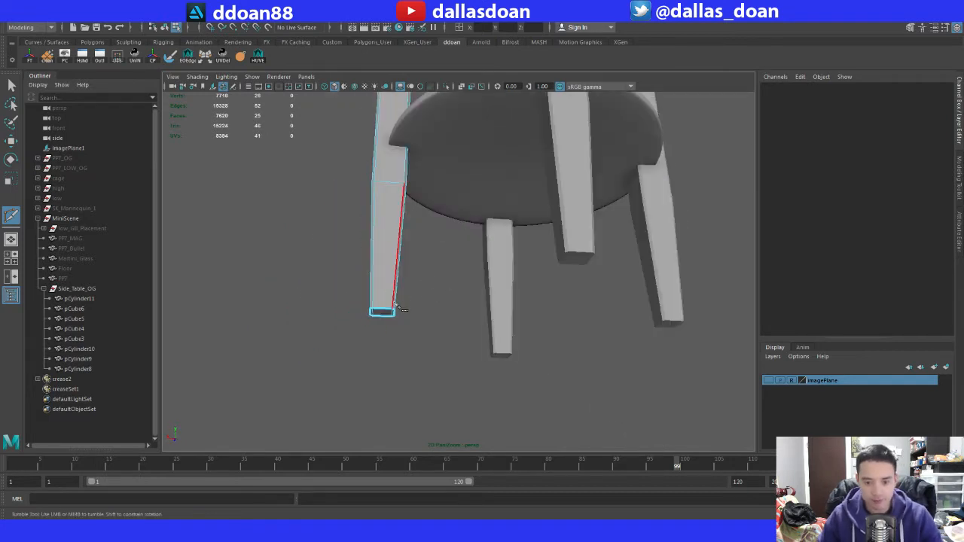
# Select the leg's bottom face and move it down slightly, then convert it to border edges
pyautogui.press('r')
pyautogui.click(370, 312)
pyautogui.keyDown('alt'); pyautogui.moveTo(372, 312); pyautogui.dragTo(455, 225); pyautogui.keyUp('alt')
pyautogui.click(423, 304)
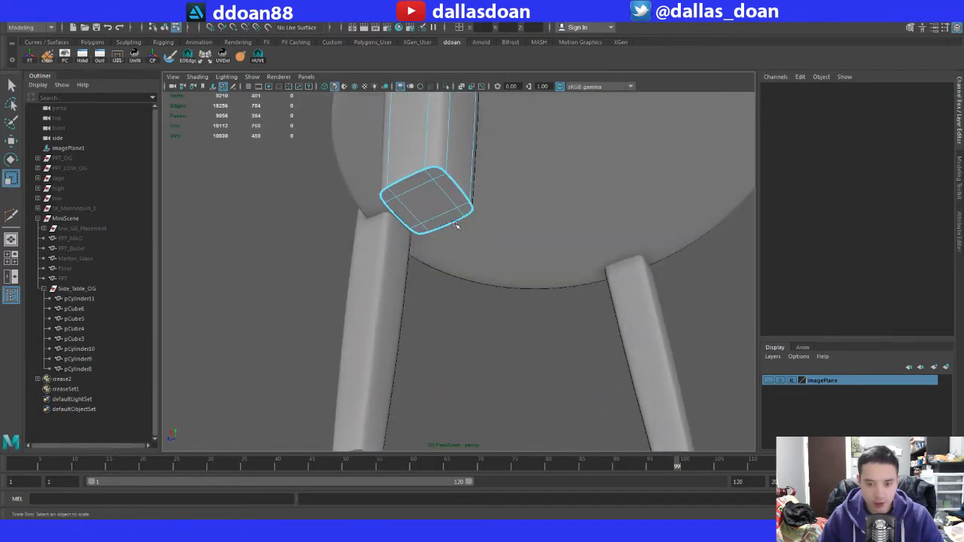
pyautogui.click(425, 207)
pyautogui.press('w')
pyautogui.moveTo(430, 171); pyautogui.dragTo(528, 237)
pyautogui.press('F10')
# Bevel the leg's bottom edge loop with Fraction 0.5 and 2 segments, checking it in smooth preview
pyautogui.doubleClick(473, 228)
pyautogui.hotkey('ctrl', 'b')
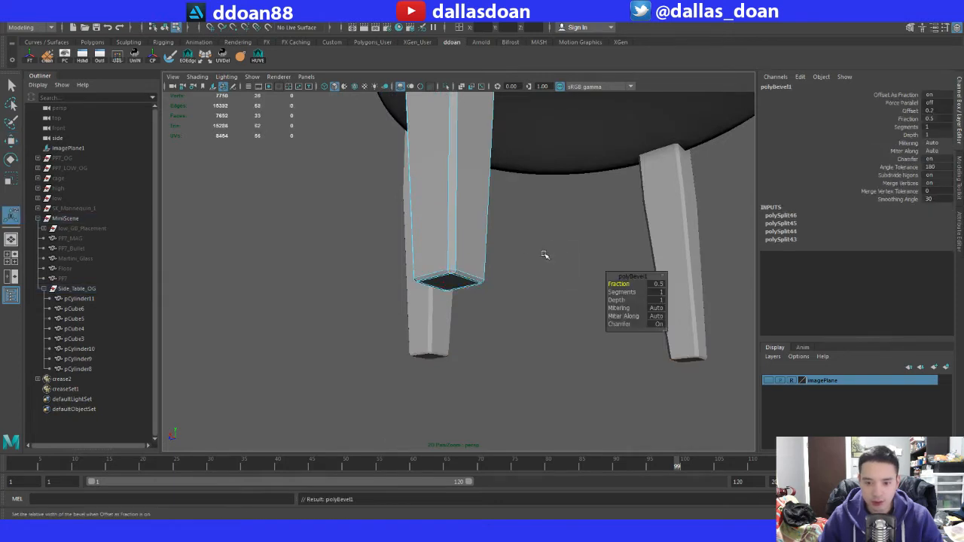
pyautogui.scroll(5, 547, 253)
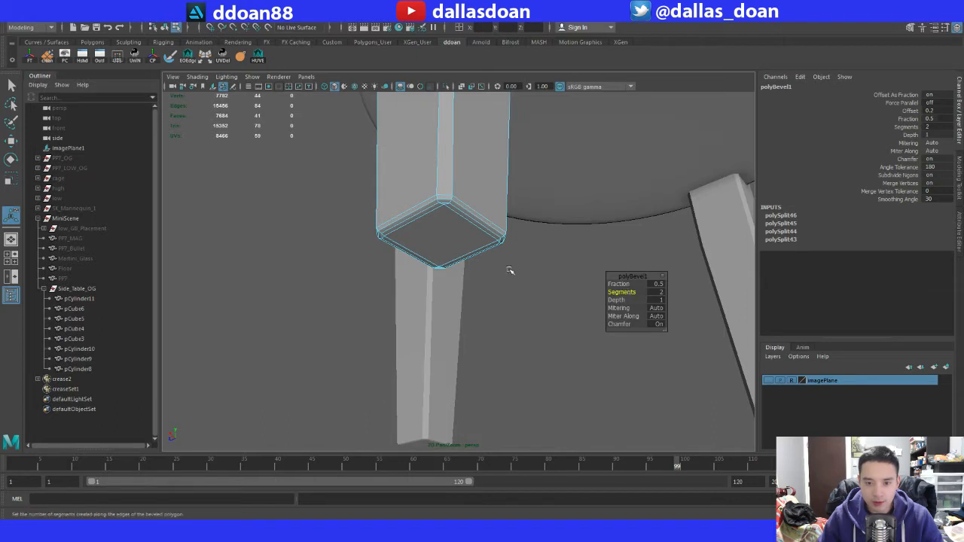
pyautogui.keyDown('alt'); pyautogui.moveTo(509, 269); pyautogui.dragTo(519, 282); pyautogui.keyUp('alt')
pyautogui.press('3')
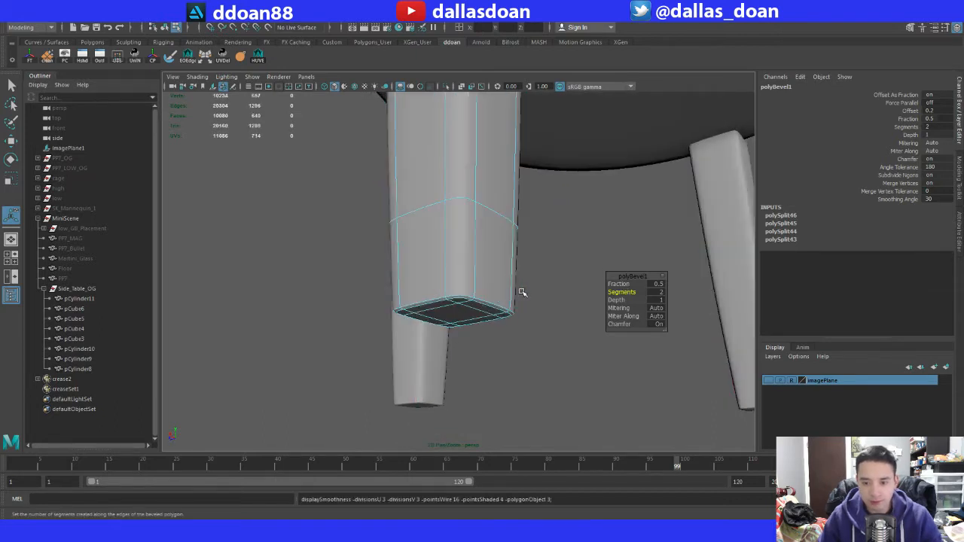
pyautogui.press('1')
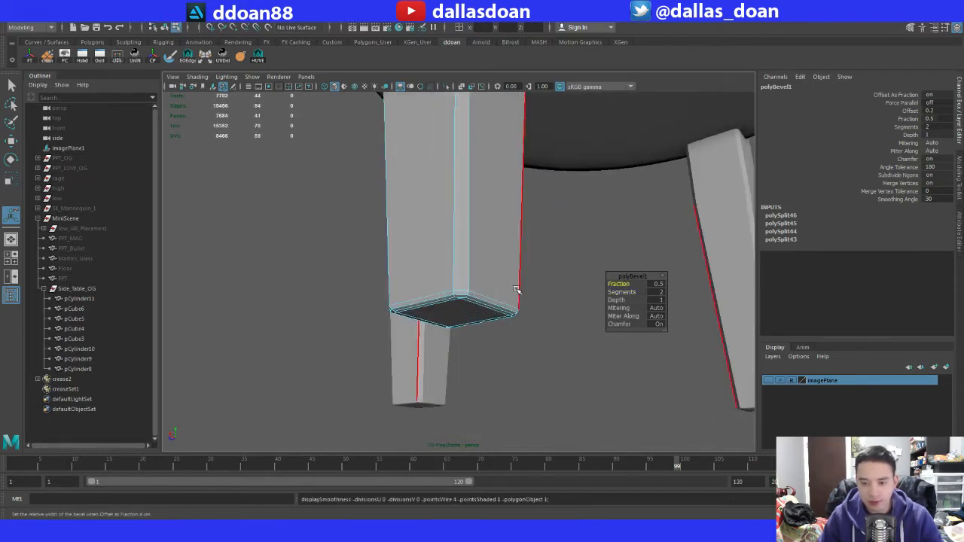
pyautogui.moveTo(518, 284)
pyautogui.keyDown('alt'); pyautogui.mouseDown()
pyautogui.moveTo(521, 253)
pyautogui.moveTo(527, 299)
pyautogui.mouseUp(); pyautogui.keyUp('alt')
pyautogui.press('w')
# Inspect the bevelled foot from below and select an edge loop near the leg's bottom
pyautogui.scroll(-3, 521, 309)
pyautogui.scroll(3, 517, 305)
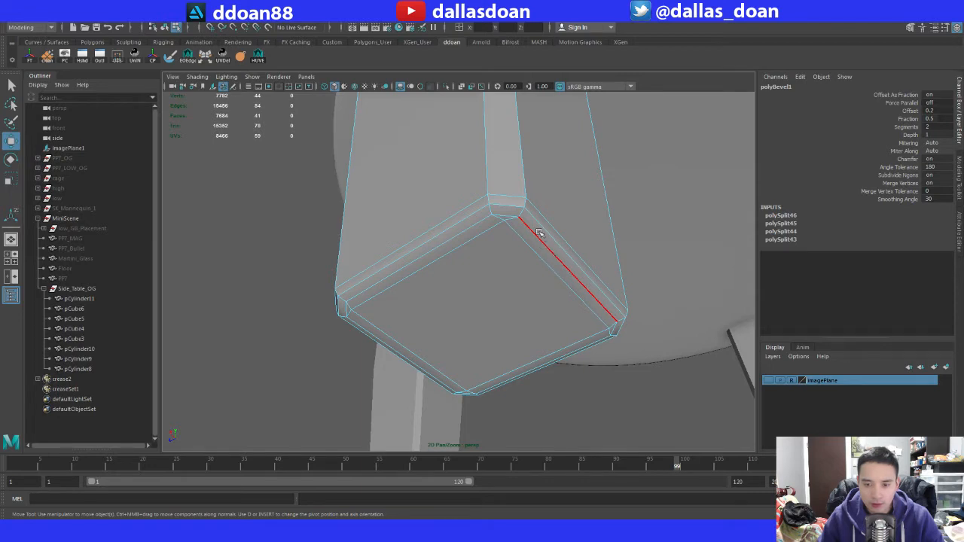
pyautogui.keyDown('alt'); pyautogui.moveTo(537, 287); pyautogui.dragTo(555, 318); pyautogui.keyUp('alt')
pyautogui.press('F8')
pyautogui.scroll(-3, 540, 278)
pyautogui.scroll(-2, 555, 318)
pyautogui.press('F8')
pyautogui.keyDown('alt'); pyautogui.moveTo(534, 286); pyautogui.dragTo(494, 318); pyautogui.keyUp('alt')
pyautogui.scroll(2, 509, 254)
pyautogui.moveTo(510, 253)
pyautogui.keyDown('alt'); pyautogui.mouseDown()
pyautogui.moveTo(522, 263)
pyautogui.moveTo(515, 256)
pyautogui.mouseUp(); pyautogui.keyUp('alt')
pyautogui.keyDown('alt'); pyautogui.moveTo(513, 219); pyautogui.dragTo(499, 198); pyautogui.keyUp('alt')
pyautogui.doubleClick(525, 229)
# Undo the trial edge-loop slide on the leg and compare the cage with smooth preview
pyautogui.hotkey('ctrl', 'z')
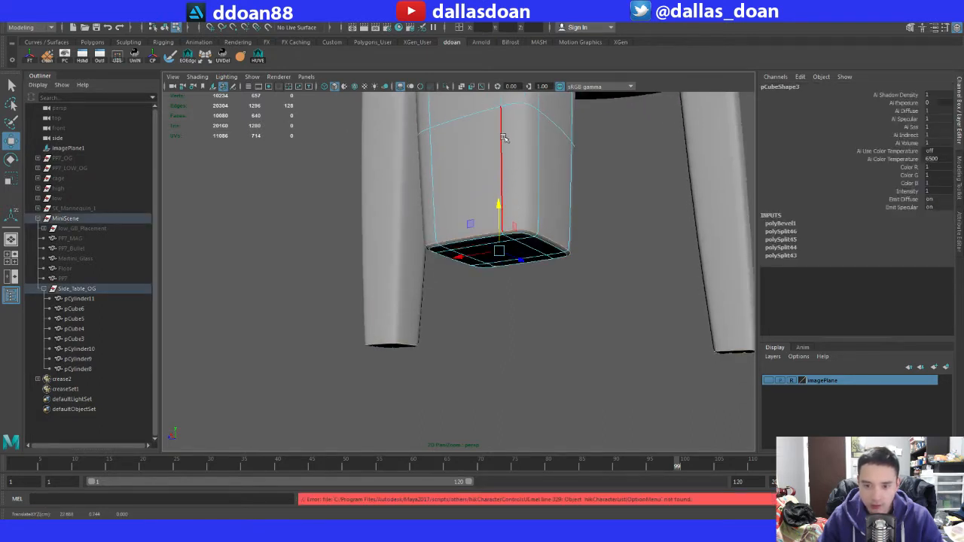
pyautogui.doubleClick(520, 107)
pyautogui.scroll(-2, 520, 125)
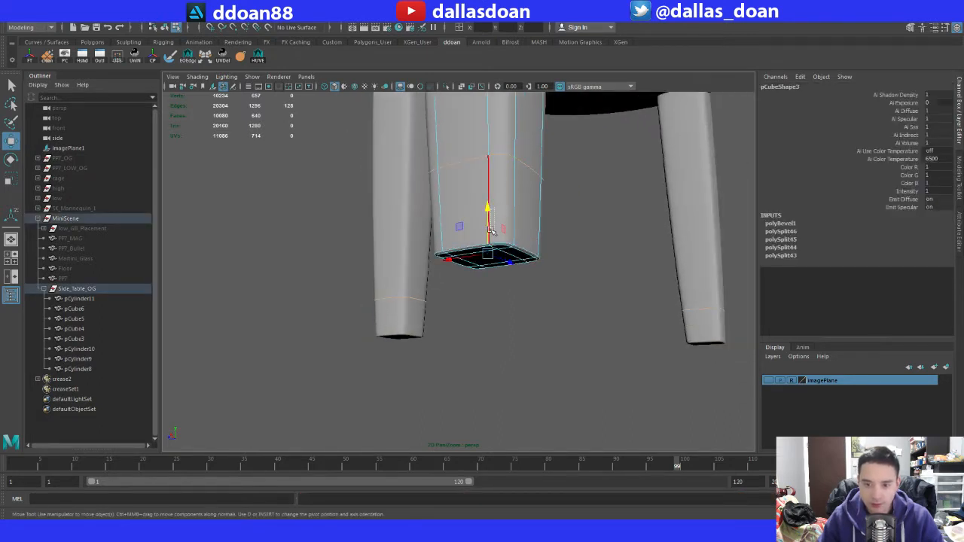
pyautogui.hotkey('ctrl', 'z')
pyautogui.moveTo(491, 229); pyautogui.dragTo(534, 218)
pyautogui.hotkey('ctrl', 'z')
pyautogui.press('1')
pyautogui.press('3')
pyautogui.scroll(2, 534, 218)
pyautogui.press('1')
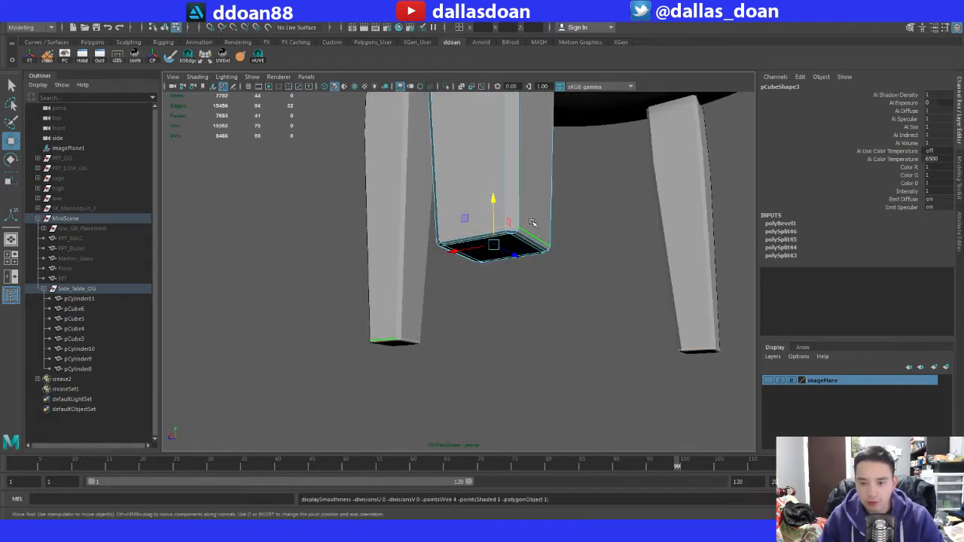
# Crease the leg's lower bottom edge loop and preview the sharper smoothed foot
pyautogui.click(566, 246)
pyautogui.doubleClick(530, 247)
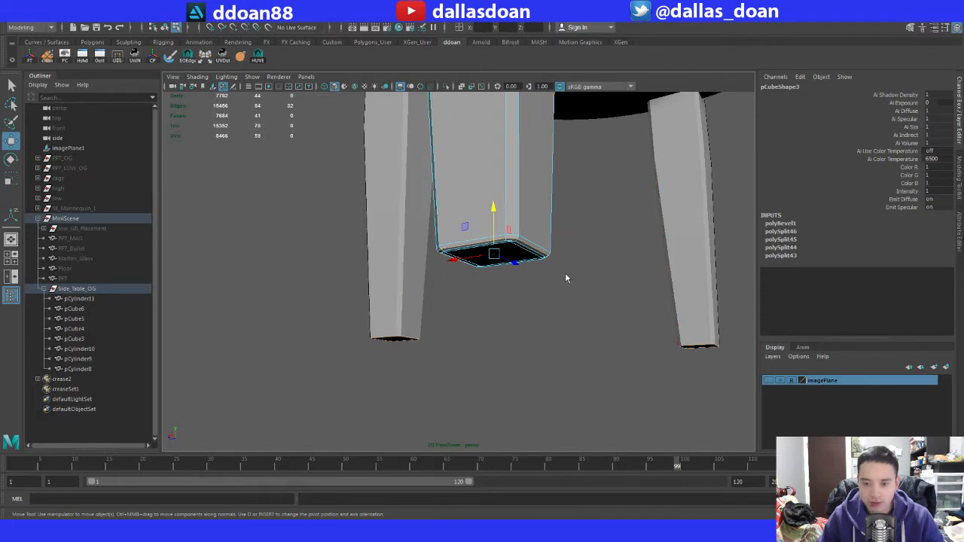
pyautogui.press('g')
pyautogui.moveTo(589, 281); pyautogui.dragTo(325, 273, button='middle')
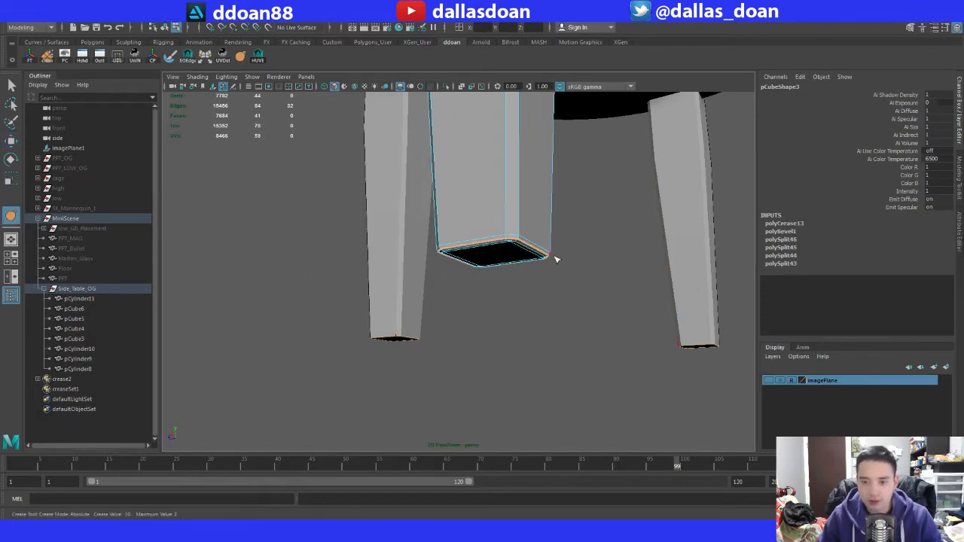
pyautogui.press('3')
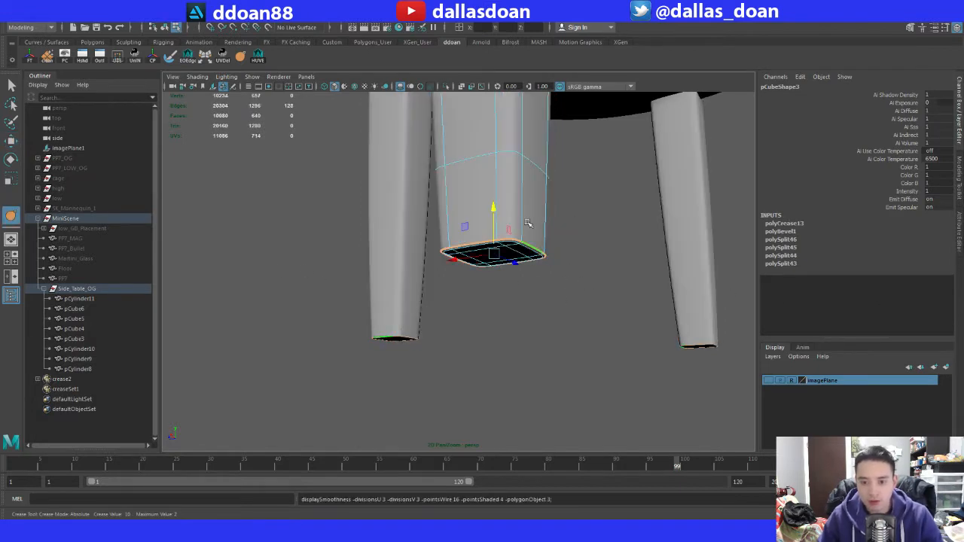
pyautogui.press('w')
# Slide the edge loop near the leg's bottom up the leg and reselect the middle leg
pyautogui.press('F8')
pyautogui.click(543, 260)
pyautogui.keyDown('alt'); pyautogui.moveTo(530, 273); pyautogui.dragTo(550, 248); pyautogui.keyUp('alt')
pyautogui.click(552, 243)
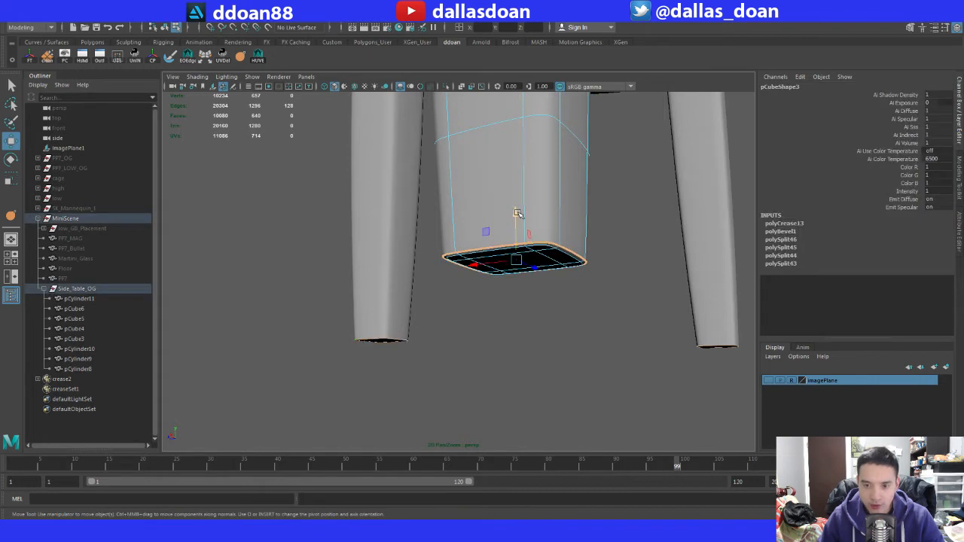
pyautogui.moveTo(517, 214); pyautogui.dragTo(516, 208)
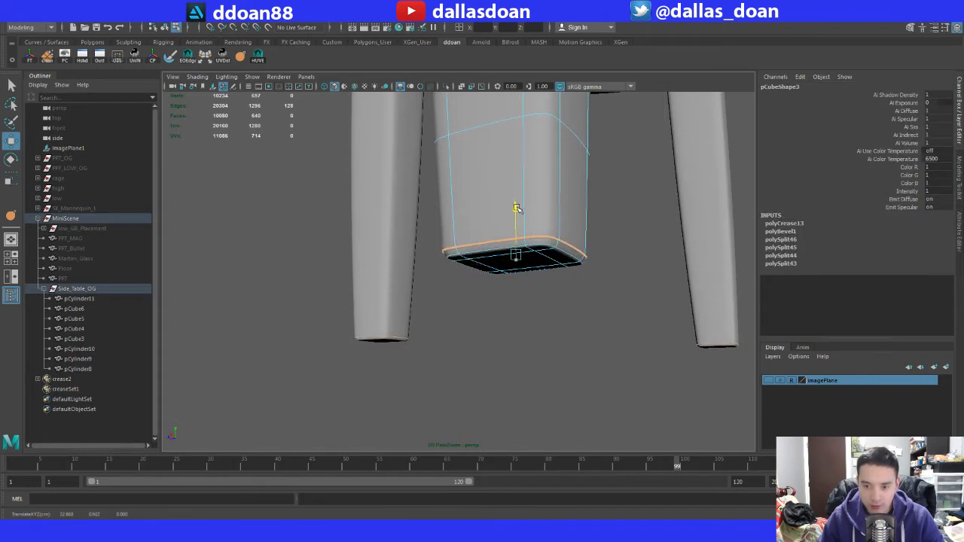
pyautogui.press('F8')
pyautogui.click(582, 271)
pyautogui.scroll(-2, 568, 273)
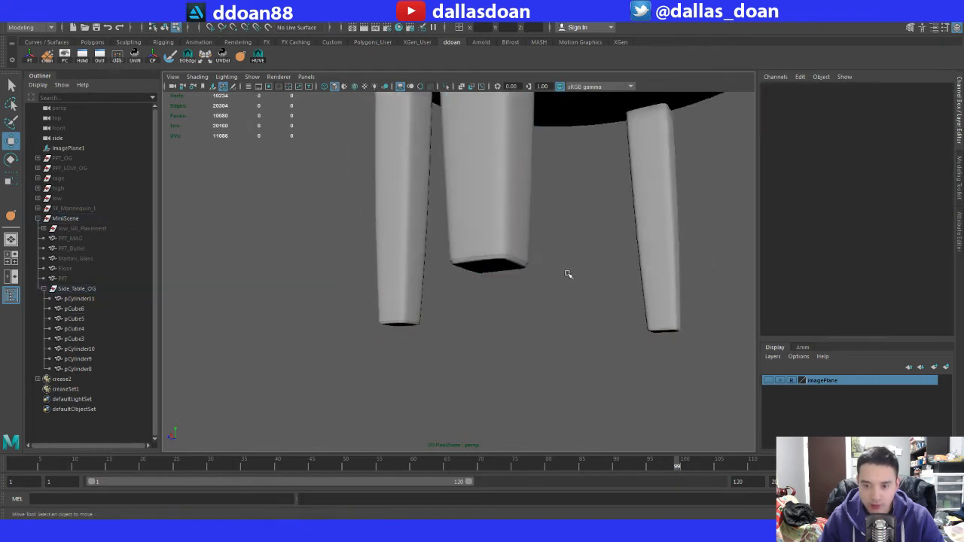
pyautogui.scroll(2, 561, 274)
pyautogui.keyDown('alt'); pyautogui.moveTo(557, 272); pyautogui.dragTo(555, 275); pyautogui.keyUp('alt')
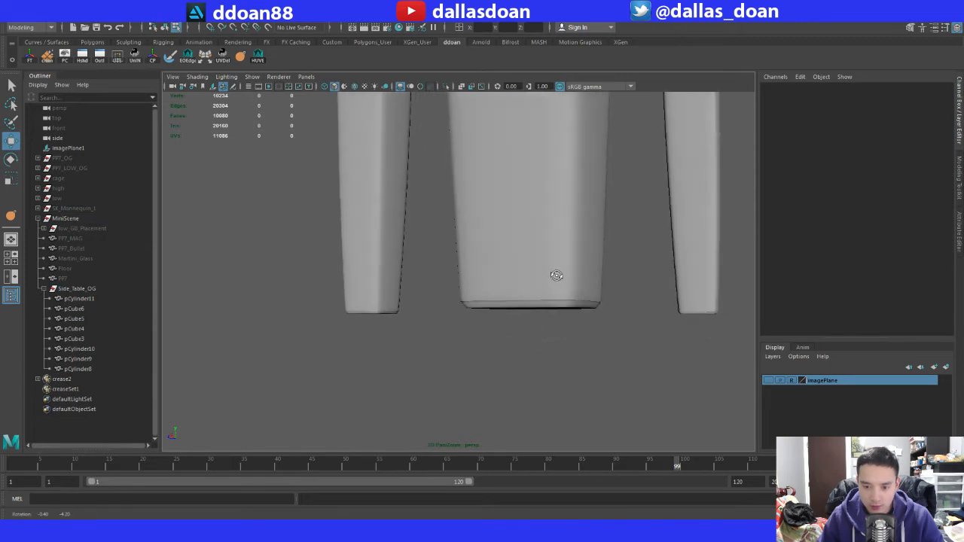
pyautogui.click(557, 276)
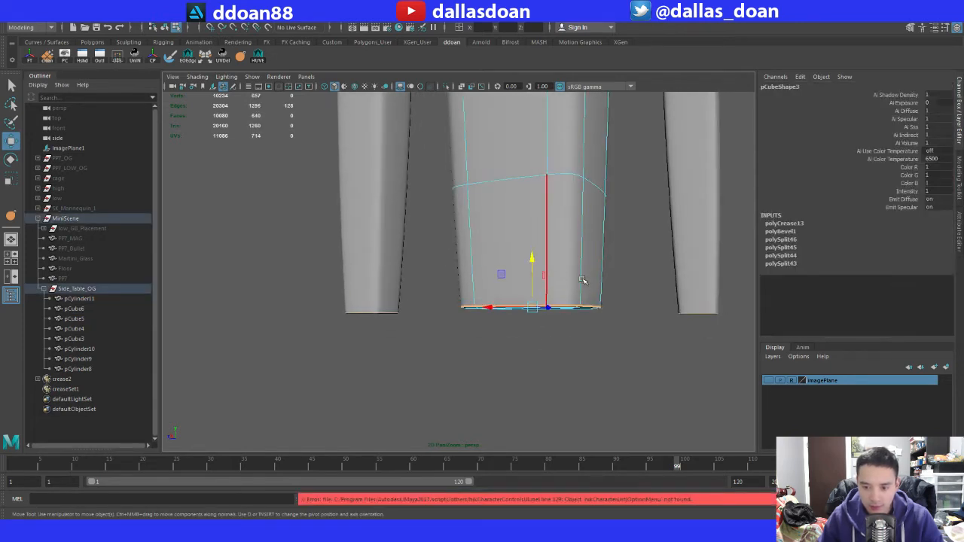
# Undo the crease on the middle table leg and view the whole side table
pyautogui.hotkey('ctrl', 'z')
pyautogui.hotkey('ctrl', 'z')
pyautogui.hotkey('ctrl', 'z')
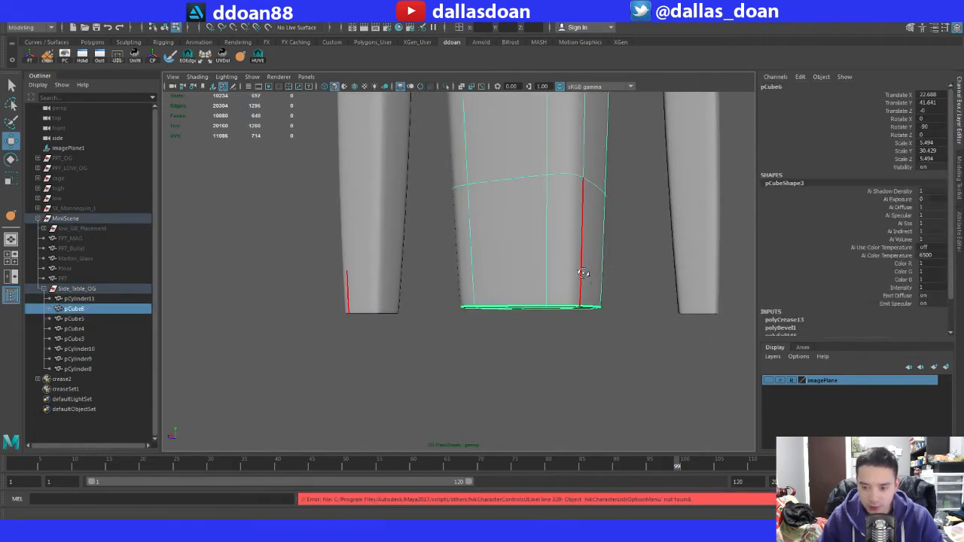
pyautogui.hotkey('ctrl', 'z')
pyautogui.moveTo(584, 273)
pyautogui.keyDown('alt'); pyautogui.mouseDown()
pyautogui.moveTo(608, 280)
pyautogui.moveTo(568, 268)
pyautogui.mouseUp(); pyautogui.keyUp('alt')
pyautogui.hotkey('ctrl', 'z')
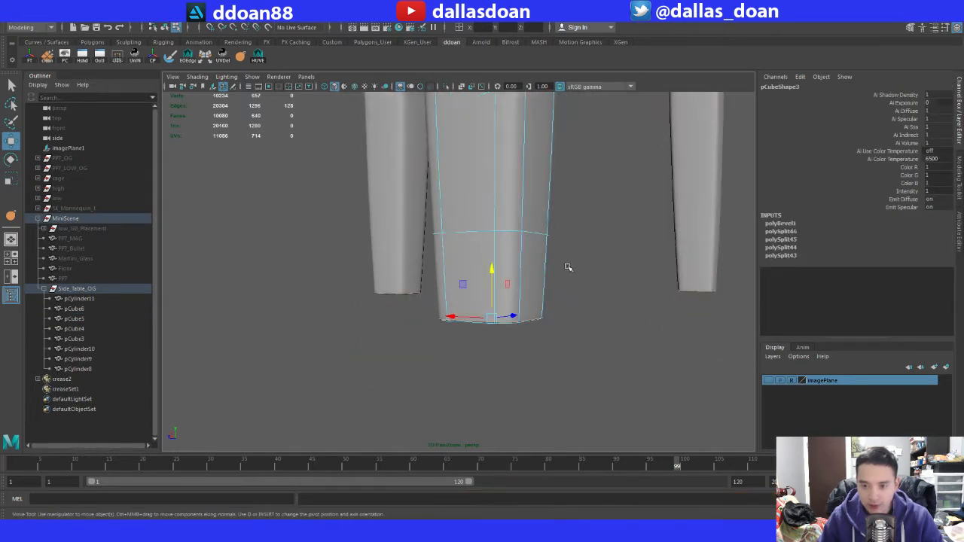
pyautogui.moveTo(512, 311); pyautogui.dragTo(518, 301, button='right')
pyautogui.scroll(-5, 527, 292)
pyautogui.click(538, 282)
pyautogui.scroll(-5, 527, 277)
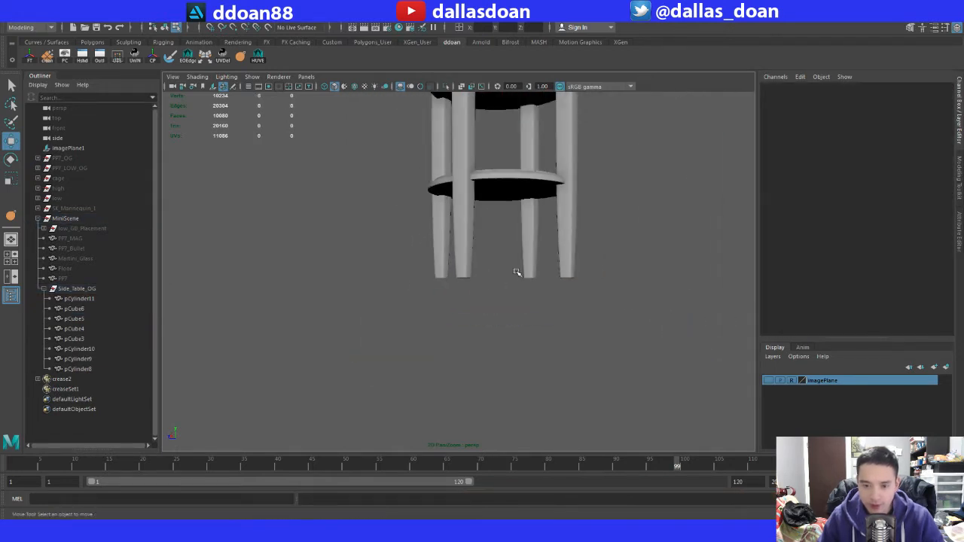
pyautogui.keyDown('alt'); pyautogui.moveTo(516, 273); pyautogui.dragTo(497, 259); pyautogui.keyUp('alt')
# Check the lower shelf with a leg, then launch the Epic Games Launcher from the Start menu
pyautogui.scroll(3, 482, 254)
pyautogui.click(482, 255)
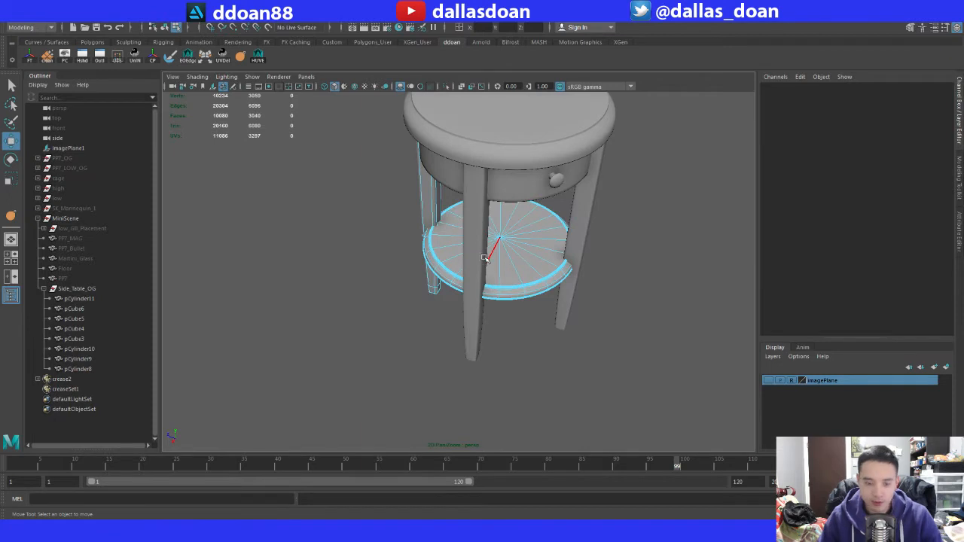
pyautogui.moveTo(484, 258); pyautogui.dragTo(499, 250, button='right')
pyautogui.scroll(-4, 497, 248)
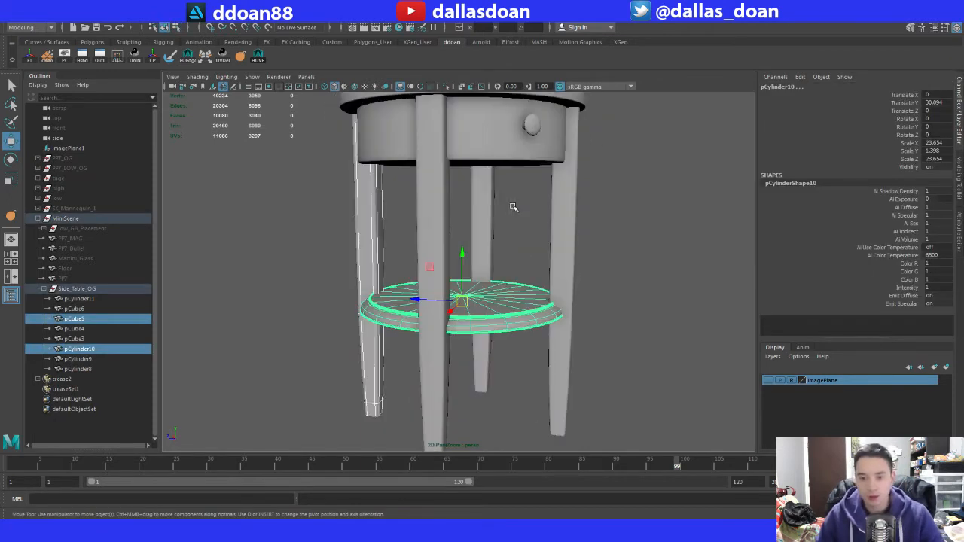
pyautogui.click(527, 254)
pyautogui.scroll(-2, 534, 316)
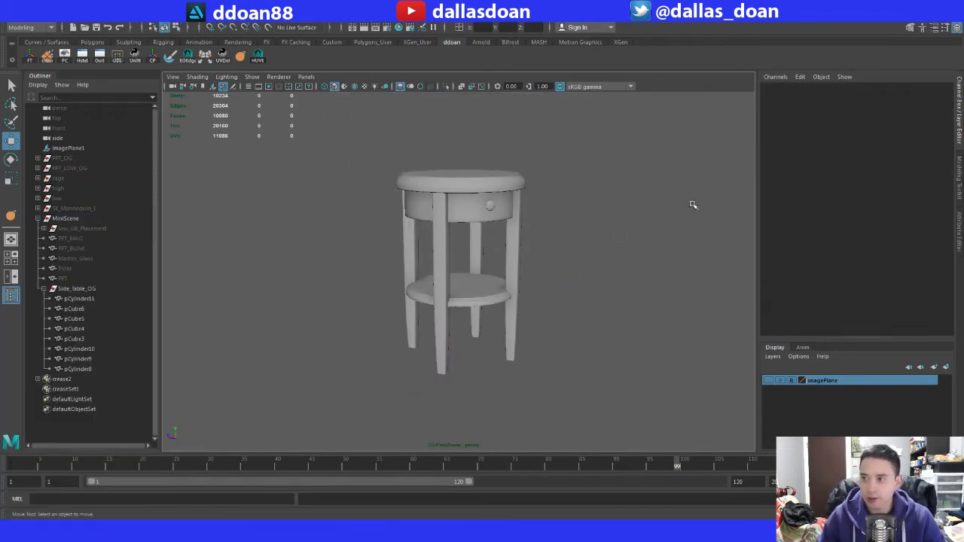
pyautogui.press('super')
pyautogui.click(72, 403)
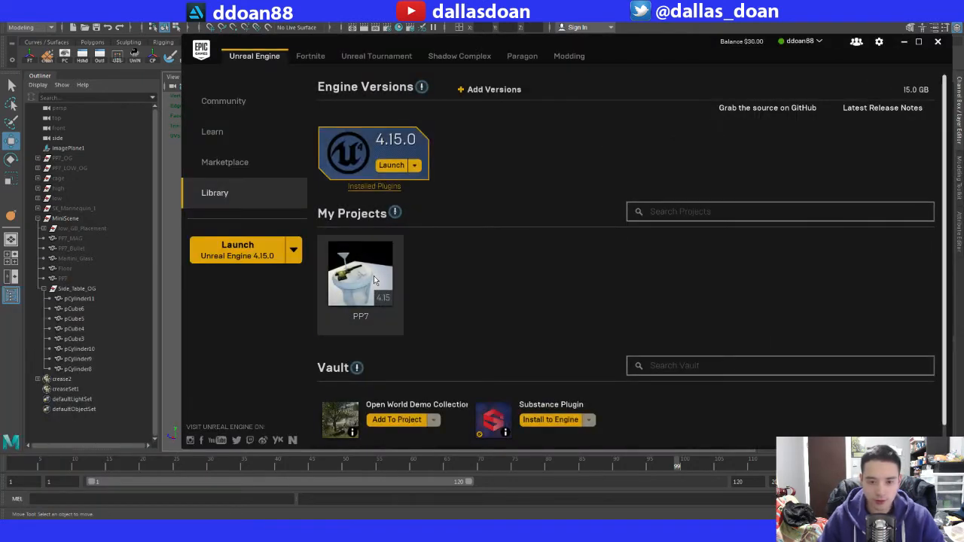
# Launch the PP7 project in Unreal Engine and orbit around the side table and martini glass
pyautogui.doubleClick(376, 280)
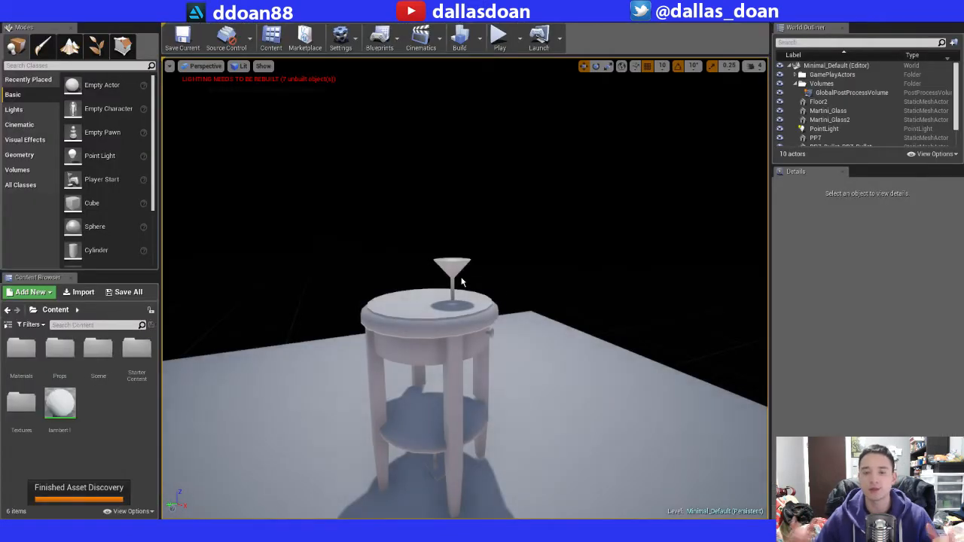
pyautogui.moveTo(457, 340)
pyautogui.mouseDown(button='right')
pyautogui.moveTo(421, 335)
pyautogui.moveTo(458, 331)
pyautogui.mouseUp(button='right')
pyautogui.moveTo(218, 166); pyautogui.dragTo(181, 168, button='right')
pyautogui.moveTo(369, 205)
pyautogui.mouseDown(button='right')
pyautogui.moveTo(391, 203)
pyautogui.moveTo(370, 204)
pyautogui.mouseUp(button='right')
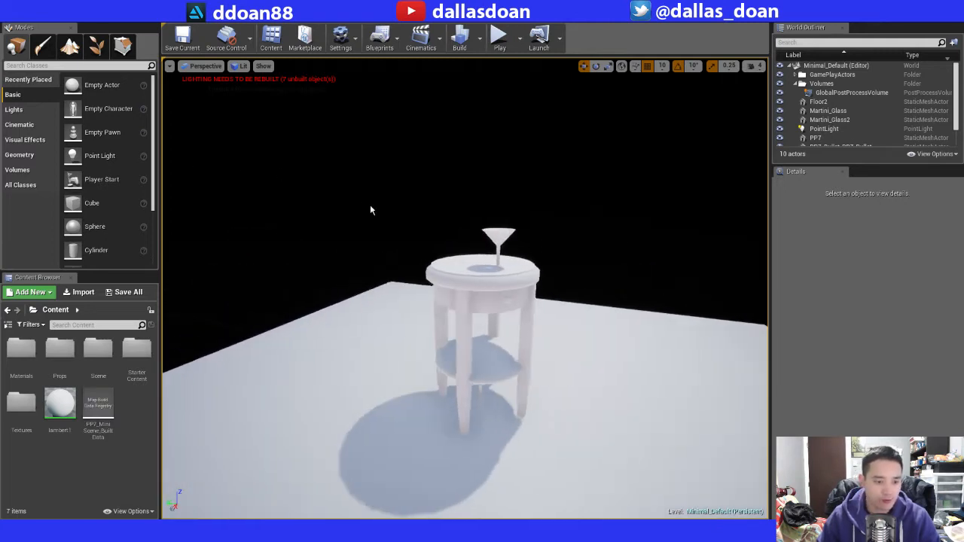
pyautogui.click(18, 24)
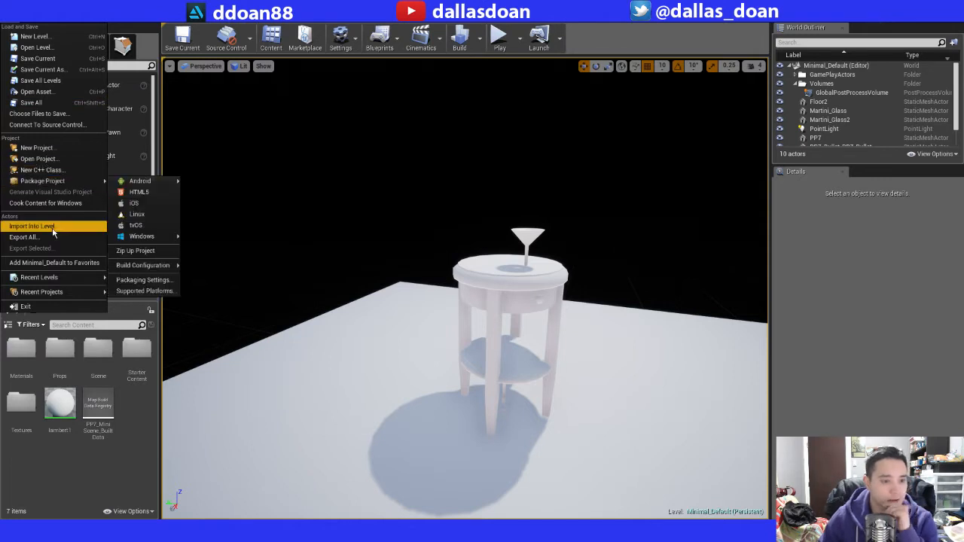
# Load the PP7_MiniScene level from Recent Levels and fly toward the camera props
pyautogui.moveTo(79, 283)
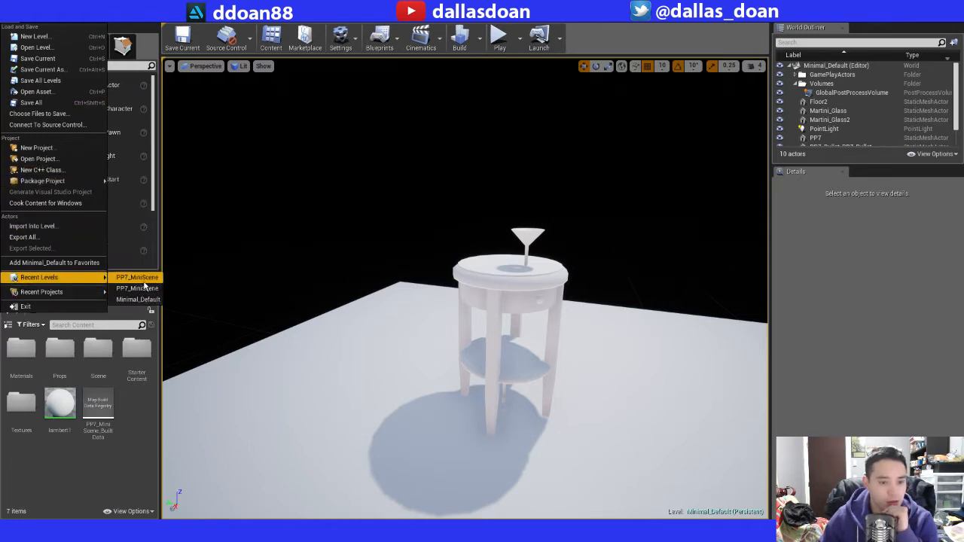
pyautogui.click(137, 278)
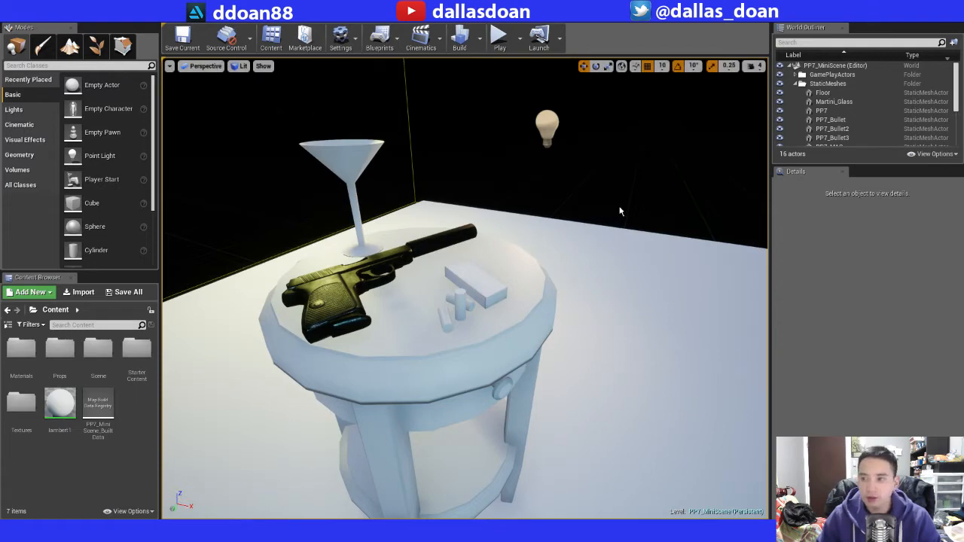
pyautogui.press('s')
pyautogui.moveTo(532, 353); pyautogui.dragTo(313, 312, button='right')
pyautogui.press('d')
pyautogui.press('w')
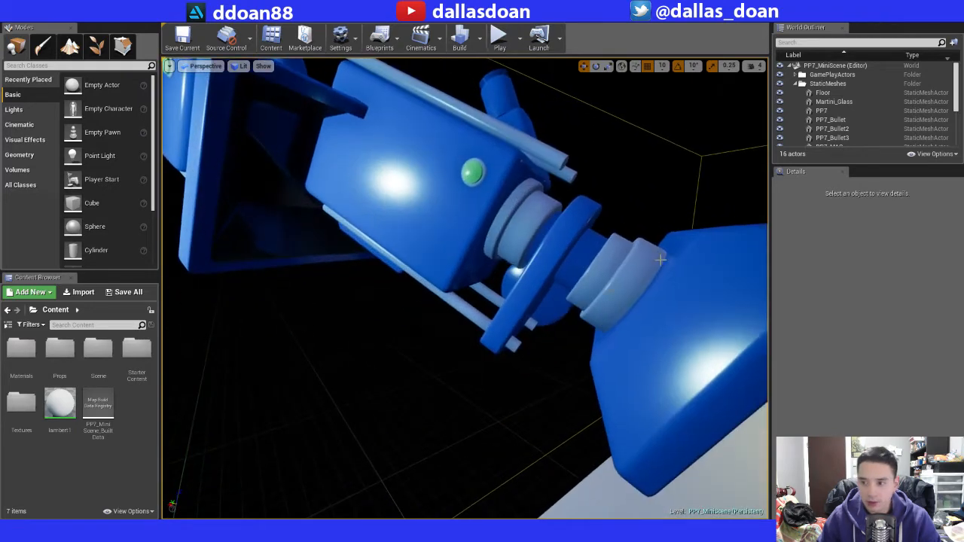
pyautogui.scroll(-4, 853, 105)
pyautogui.scroll(-2, 843, 110)
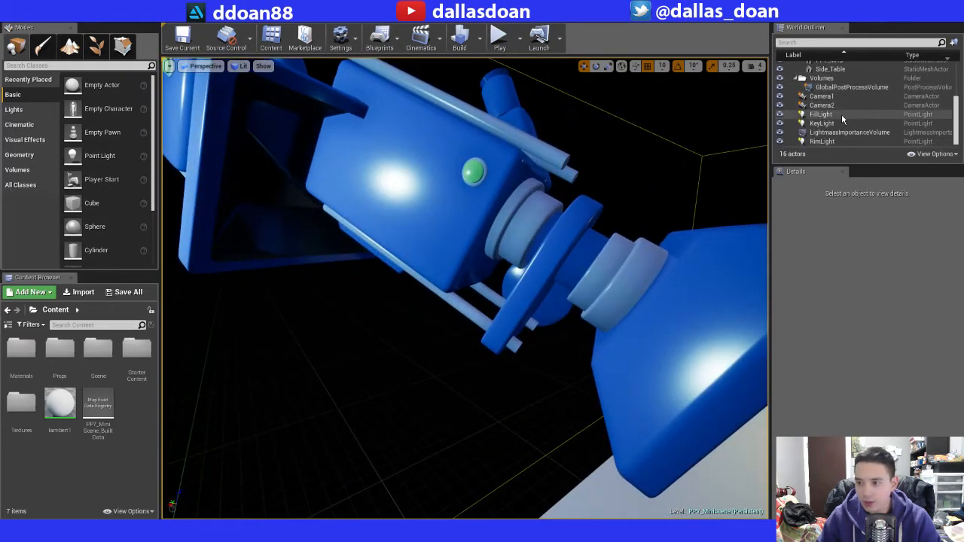
# Hide Camera1 and Camera2, then fly around the table to review the scene
pyautogui.click(780, 97)
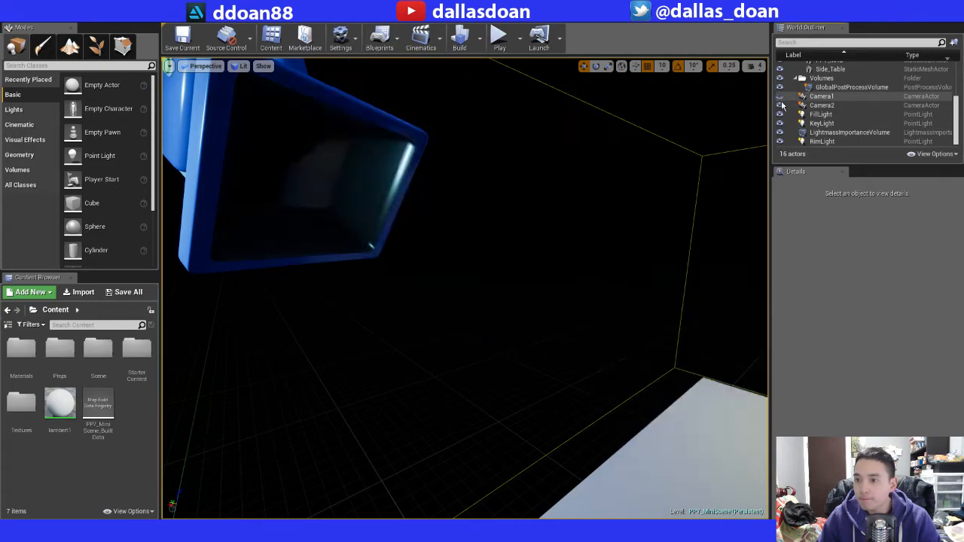
pyautogui.click(780, 105)
pyautogui.moveTo(663, 196); pyautogui.dragTo(734, 230, button='right')
pyautogui.press('s')
pyautogui.press('w')
pyautogui.press('s')
pyautogui.press('w')
pyautogui.press('s')
pyautogui.press('w')
pyautogui.press('s')
pyautogui.press('w')
pyautogui.press('s')
pyautogui.press('w')
pyautogui.press('s')
pyautogui.press('w')
pyautogui.moveTo(573, 302); pyautogui.dragTo(573, 302, button='right')
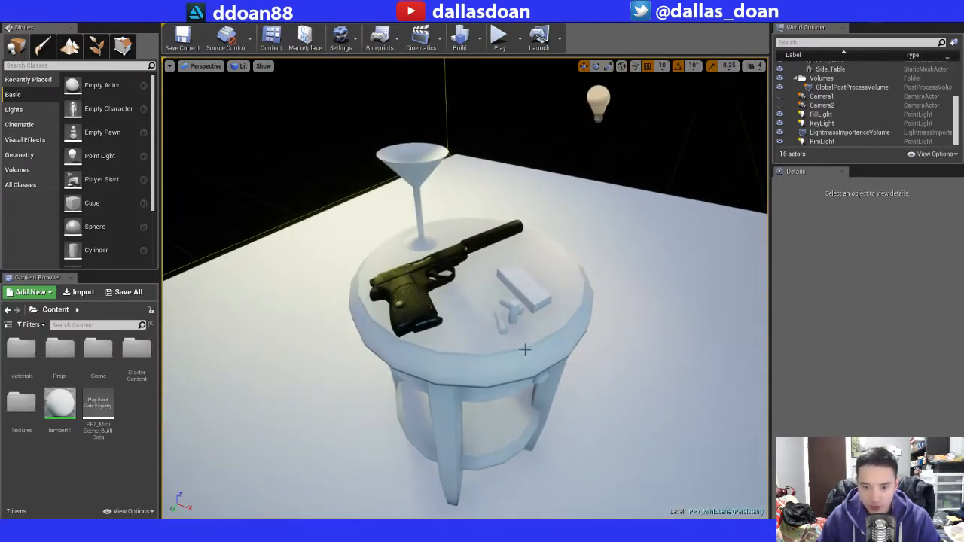
# Back in Maya, orbit the side table and select the lower shelf and legs, then clear the selection
pyautogui.click(715, 531)
pyautogui.keyDown('alt'); pyautogui.moveTo(498, 304); pyautogui.dragTo(446, 319); pyautogui.keyUp('alt')
pyautogui.click(493, 312)
pyautogui.scroll(4, 567, 313)
pyautogui.click(598, 271)
pyautogui.keyDown('alt'); pyautogui.moveTo(557, 339); pyautogui.dragTo(587, 354); pyautogui.keyUp('alt')
pyautogui.scroll(-2, 587, 354)
pyautogui.click(619, 324)
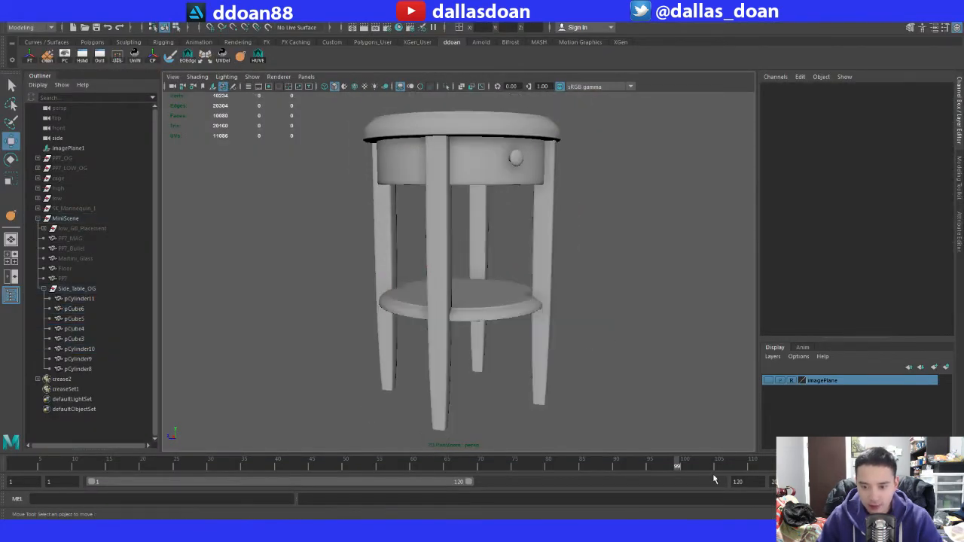
# In the Unreal editor, look over the side table from the floor and among its legs
pyautogui.click(716, 530)
pyautogui.moveTo(482, 324); pyautogui.dragTo(482, 324, button='right')
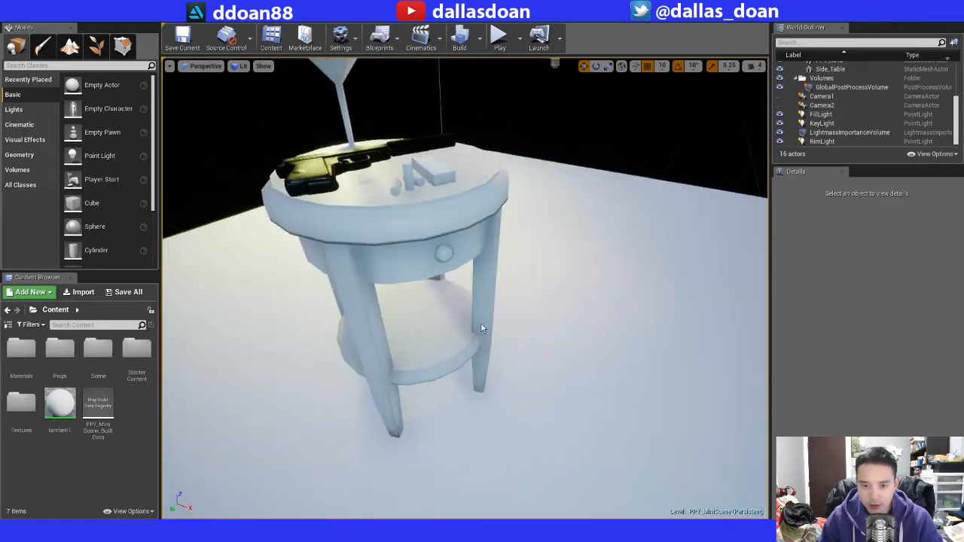
pyautogui.moveTo(463, 277); pyautogui.dragTo(467, 281, button='right')
pyautogui.moveTo(637, 422); pyautogui.dragTo(637, 422, button='right')
# Back in Maya, select the lower shelf and frame it from a side-level view
pyautogui.hotkey('alt', 'Tab')
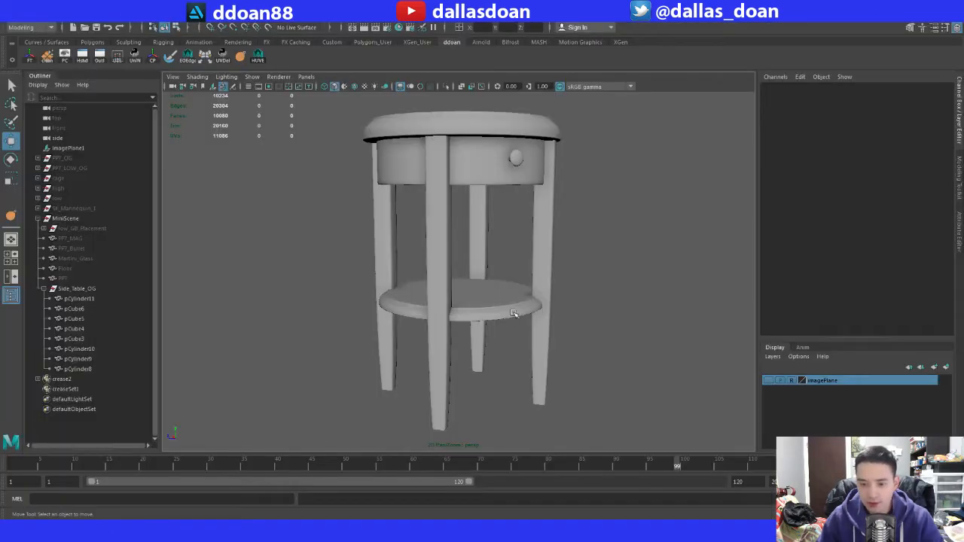
pyautogui.click(520, 331)
pyautogui.keyDown('alt'); pyautogui.moveTo(513, 312); pyautogui.dragTo(547, 327); pyautogui.keyUp('alt')
pyautogui.press('f')
pyautogui.scroll(3, 540, 302)
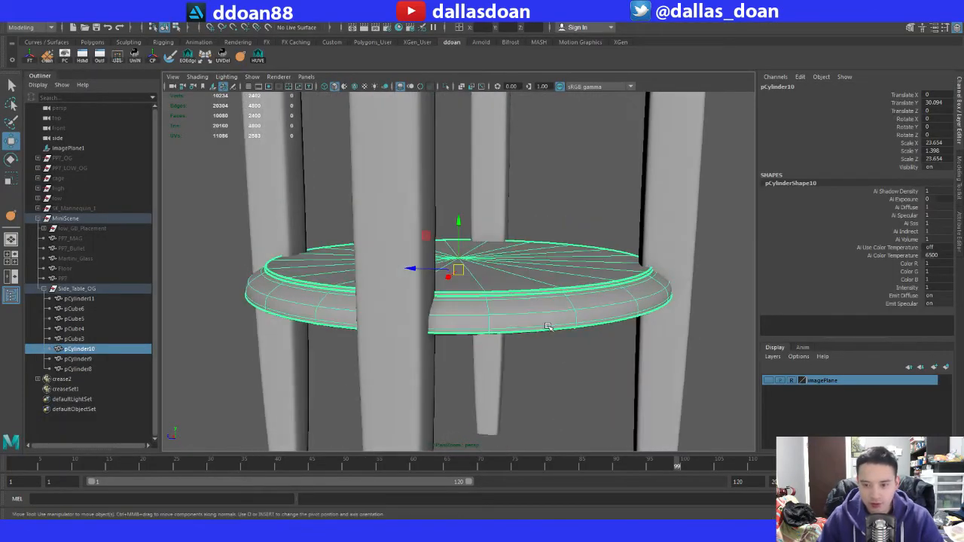
pyautogui.scroll(-6, 547, 331)
# Select the pieces pCylinder11 through pCylinder8 in the Outliner, then the tabletop
pyautogui.click(105, 298)
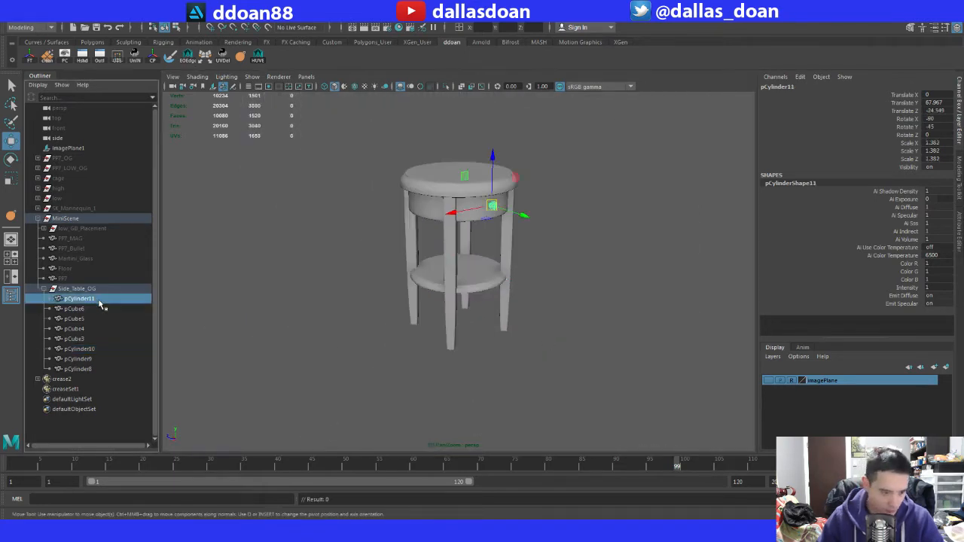
pyautogui.keyDown('shift'); pyautogui.click(97, 369); pyautogui.keyUp('shift')
pyautogui.scroll(5, 516, 315)
pyautogui.moveTo(531, 330)
pyautogui.keyDown('alt'); pyautogui.mouseDown()
pyautogui.moveTo(519, 312)
pyautogui.moveTo(518, 166)
pyautogui.moveTo(522, 313)
pyautogui.moveTo(536, 332)
pyautogui.mouseUp(); pyautogui.keyUp('alt')
pyautogui.scroll(-4, 536, 332)
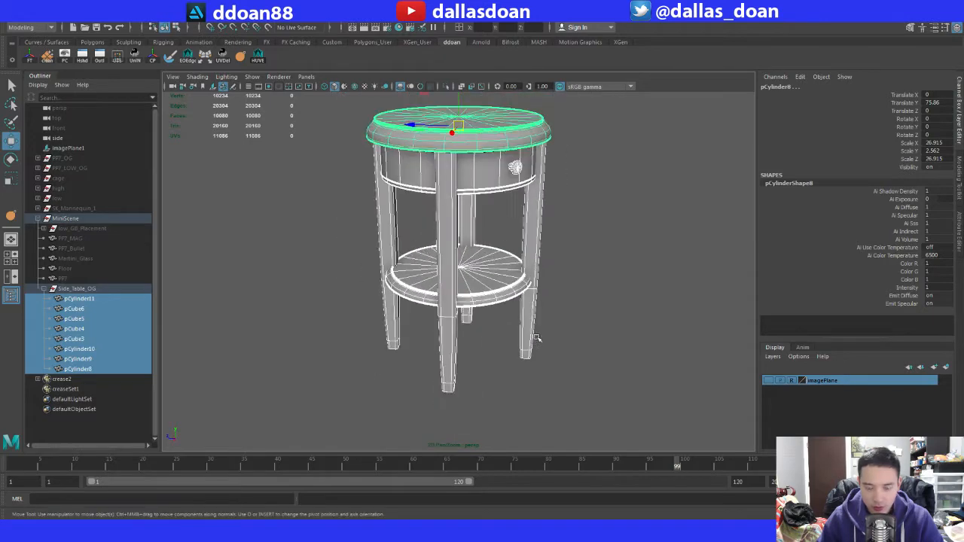
pyautogui.click(577, 324)
pyautogui.click(475, 185)
pyautogui.moveTo(537, 260)
pyautogui.keyDown('alt'); pyautogui.mouseDown()
pyautogui.moveTo(525, 215)
pyautogui.moveTo(532, 247)
pyautogui.mouseUp(); pyautogui.keyUp('alt')
pyautogui.scroll(-3, 358, 149)
# Select all eight table pieces, then the whole Side_Table_OG group
pyautogui.moveTo(358, 148); pyautogui.dragTo(599, 362)
pyautogui.moveTo(566, 307)
pyautogui.keyDown('alt'); pyautogui.mouseDown()
pyautogui.moveTo(564, 258)
pyautogui.moveTo(573, 320)
pyautogui.moveTo(554, 269)
pyautogui.moveTo(555, 308)
pyautogui.mouseUp(); pyautogui.keyUp('alt')
pyautogui.scroll(2, 572, 321)
pyautogui.scroll(-2, 570, 303)
pyautogui.click(459, 281)
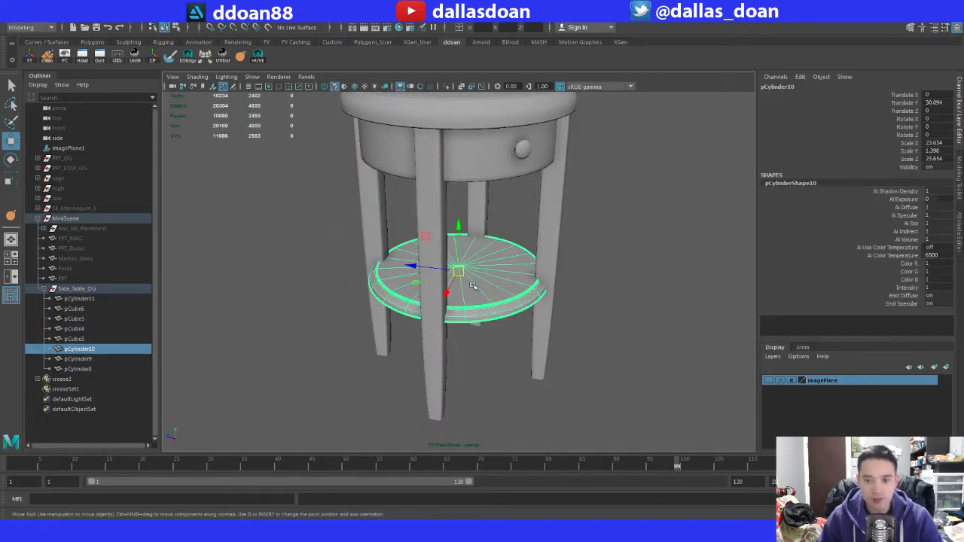
pyautogui.click(76, 288)
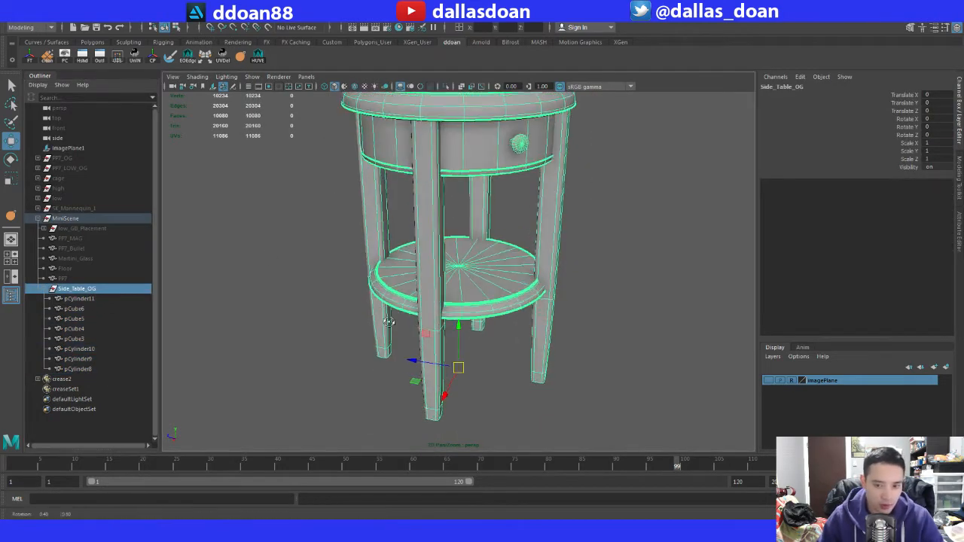
# Duplicate the original table group and rename the copy Side_Table_High
pyautogui.keyDown('alt'); pyautogui.moveTo(318, 366); pyautogui.dragTo(292, 339); pyautogui.keyUp('alt')
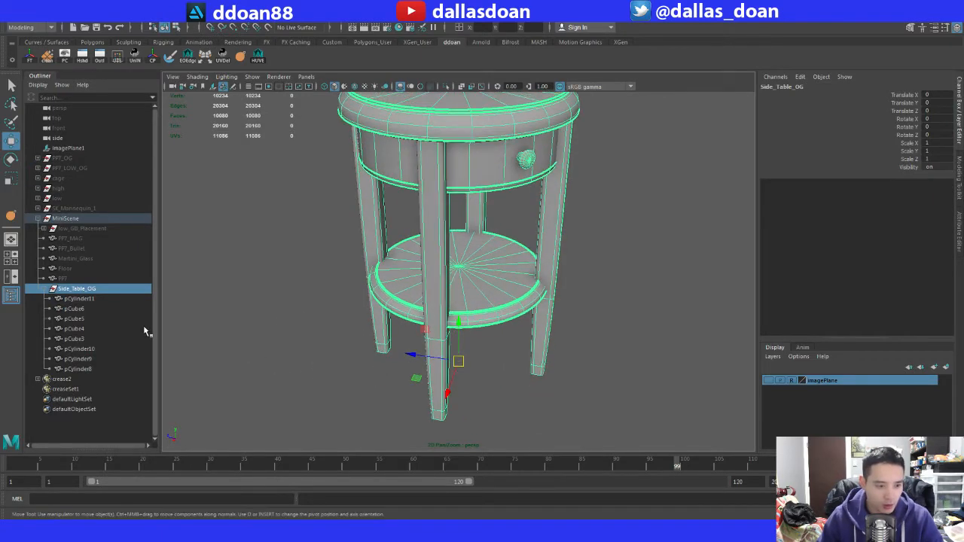
pyautogui.hotkey('ctrl', 'd')
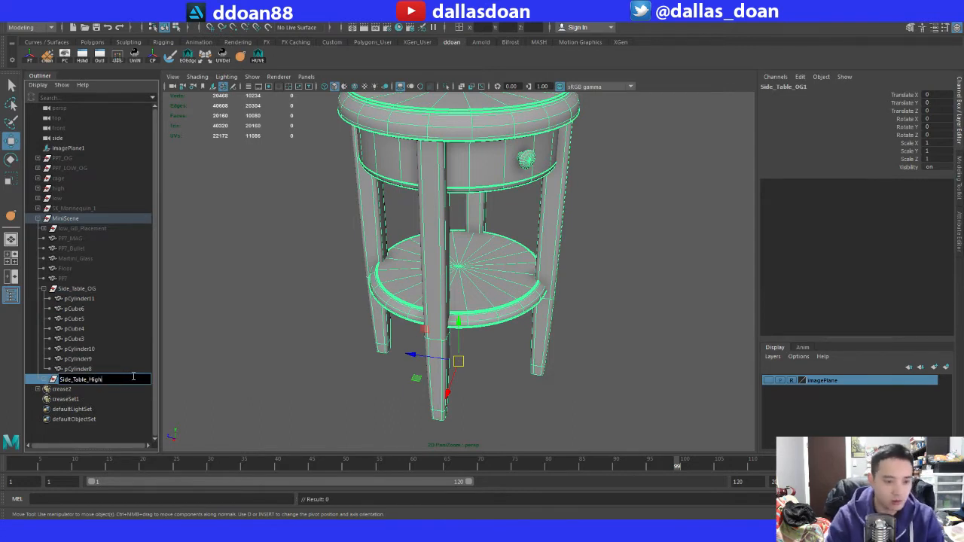
pyautogui.click(133, 376)
pyautogui.write('Side_Table_High')
pyautogui.press('Return')
# Collapse and hide the Side_Table_OG group
pyautogui.click(43, 289)
pyautogui.click(75, 289)
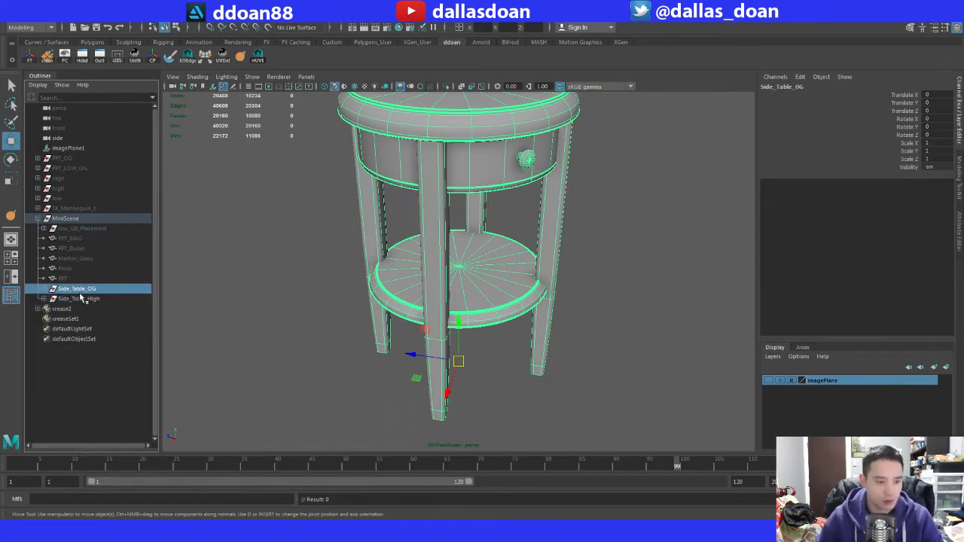
pyautogui.hotkey('ctrl', 'h')
# Select and frame the drawer knob in Side_Table_High, then bring up the Smooth options
pyautogui.click(85, 300)
pyautogui.click(45, 299)
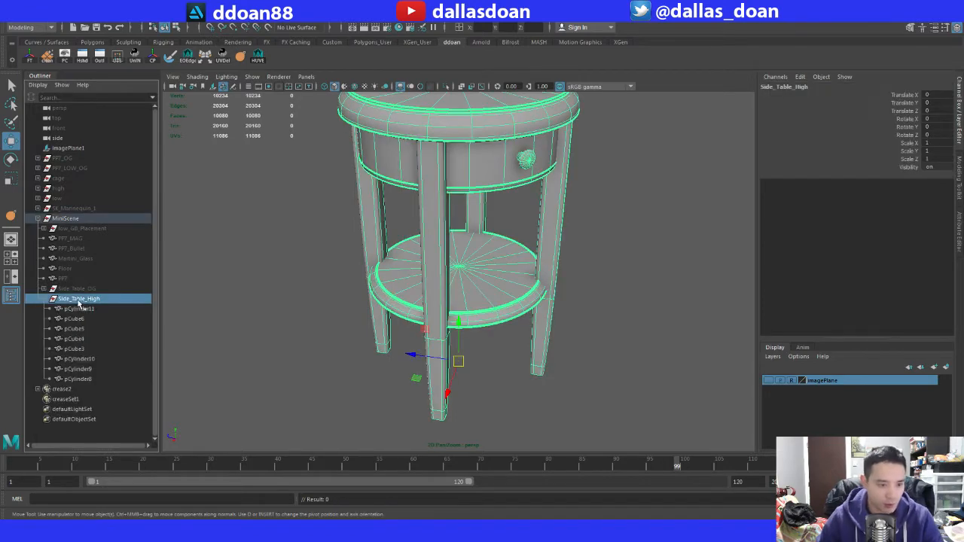
pyautogui.click(78, 309)
pyautogui.scroll(5, 488, 267)
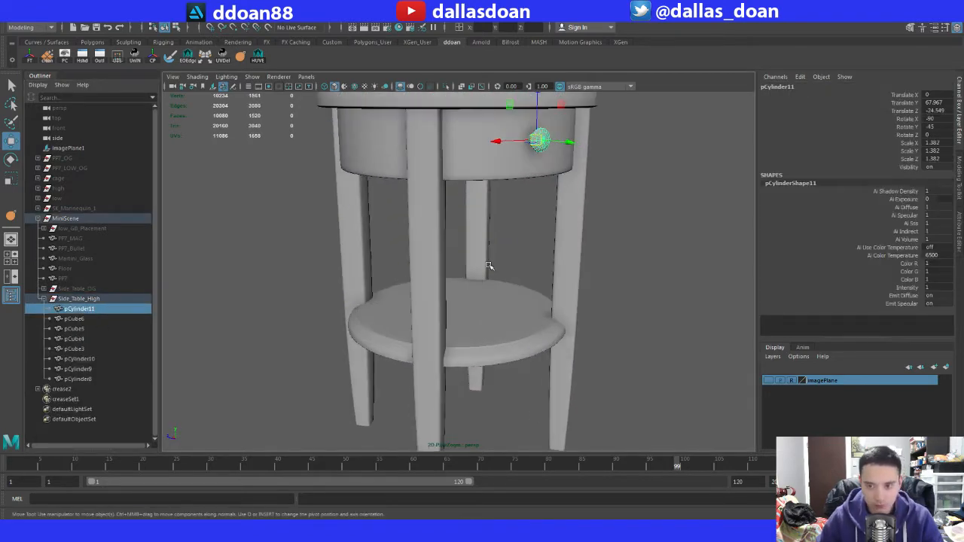
pyautogui.press('f')
pyautogui.moveTo(499, 300)
pyautogui.keyDown('alt'); pyautogui.mouseDown()
pyautogui.moveTo(527, 298)
pyautogui.moveTo(445, 307)
pyautogui.moveTo(496, 287)
pyautogui.mouseUp(); pyautogui.keyUp('alt')
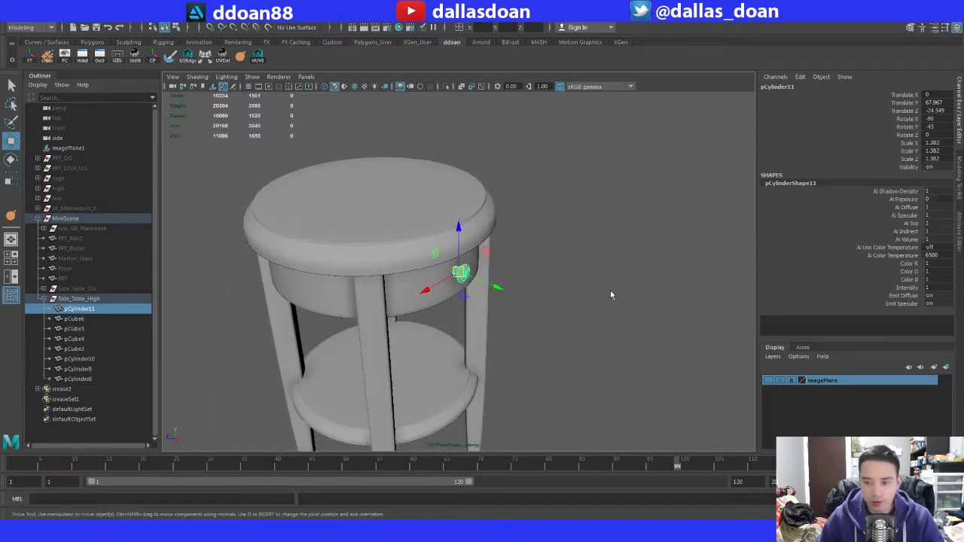
pyautogui.hotkey('alt', 's')
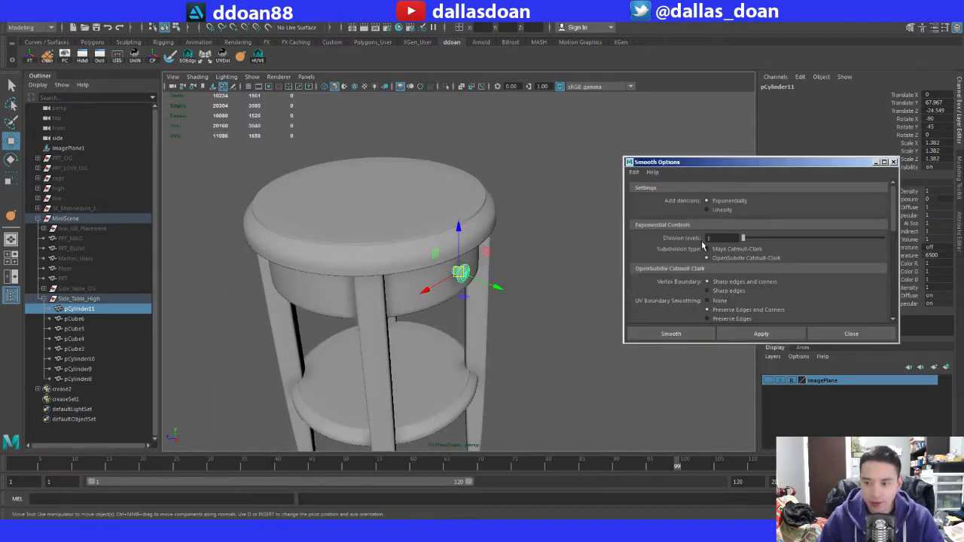
# Smooth the drawer knob and check its smooth divisions setting
pyautogui.click(759, 334)
pyautogui.scroll(3, 506, 296)
pyautogui.keyDown('alt'); pyautogui.moveTo(494, 274); pyautogui.dragTo(520, 276, button='right'); pyautogui.keyUp('alt')
pyautogui.keyDown('alt'); pyautogui.moveTo(519, 276); pyautogui.dragTo(499, 253); pyautogui.keyUp('alt')
pyautogui.click(830, 335)
pyautogui.click(549, 342)
pyautogui.keyDown('alt'); pyautogui.moveTo(549, 341); pyautogui.dragTo(493, 267); pyautogui.keyUp('alt')
pyautogui.click(496, 293)
pyautogui.press('t')
# Repeat the smooth on the drawer cylinder and the tabletop
pyautogui.keyDown('alt'); pyautogui.moveTo(484, 269); pyautogui.dragTo(399, 267, button='right'); pyautogui.keyUp('alt')
pyautogui.click(398, 266)
pyautogui.keyDown('alt'); pyautogui.moveTo(398, 266); pyautogui.dragTo(529, 219); pyautogui.keyUp('alt')
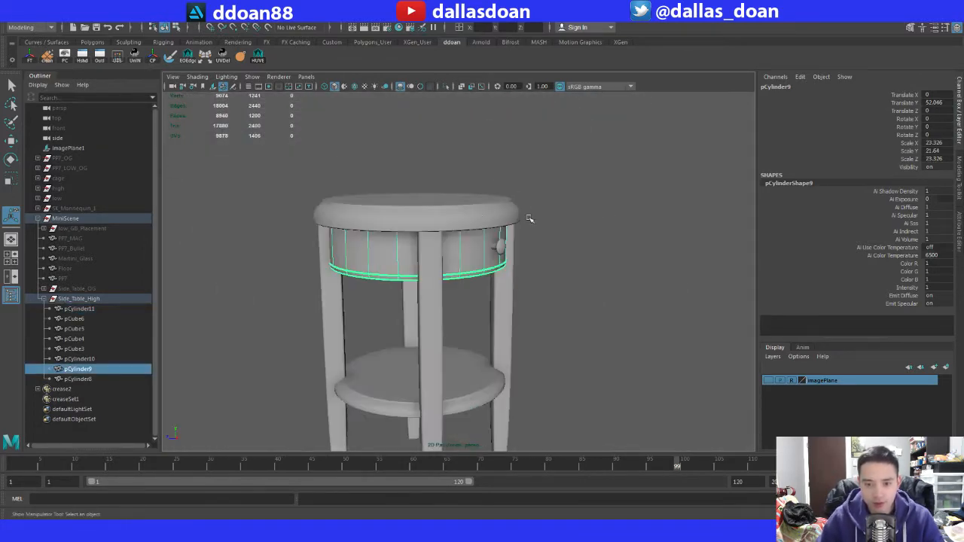
pyautogui.press('g')
pyautogui.keyDown('alt'); pyautogui.moveTo(561, 286); pyautogui.dragTo(512, 225); pyautogui.keyUp('alt')
pyautogui.click(536, 282)
pyautogui.click(488, 245)
pyautogui.click(456, 196)
pyautogui.click(529, 278)
pyautogui.click(496, 237)
pyautogui.press('g')
# Repeat the smooth on the right leg and the lower shelf
pyautogui.click(528, 226)
pyautogui.press('g')
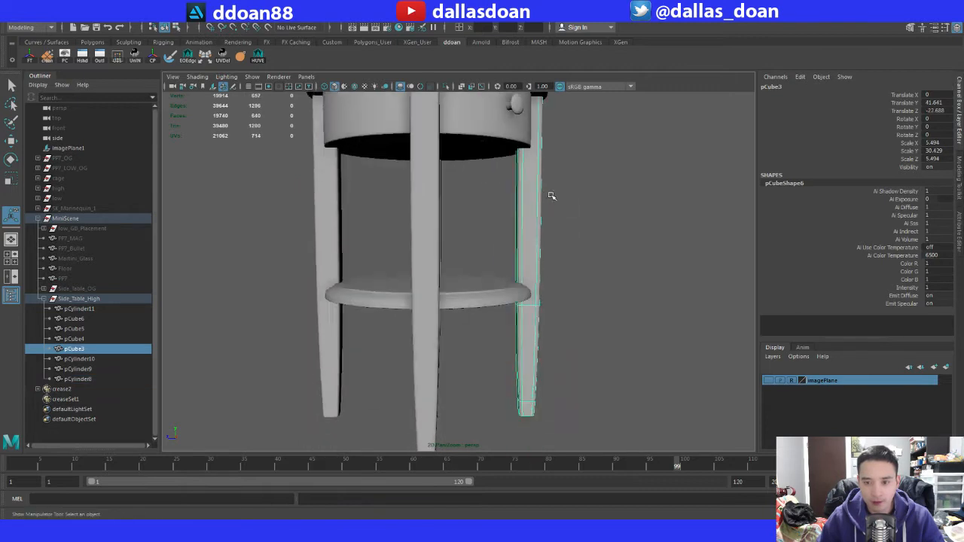
pyautogui.keyDown('alt'); pyautogui.moveTo(460, 275); pyautogui.dragTo(459, 243); pyautogui.keyUp('alt')
pyautogui.click(461, 256)
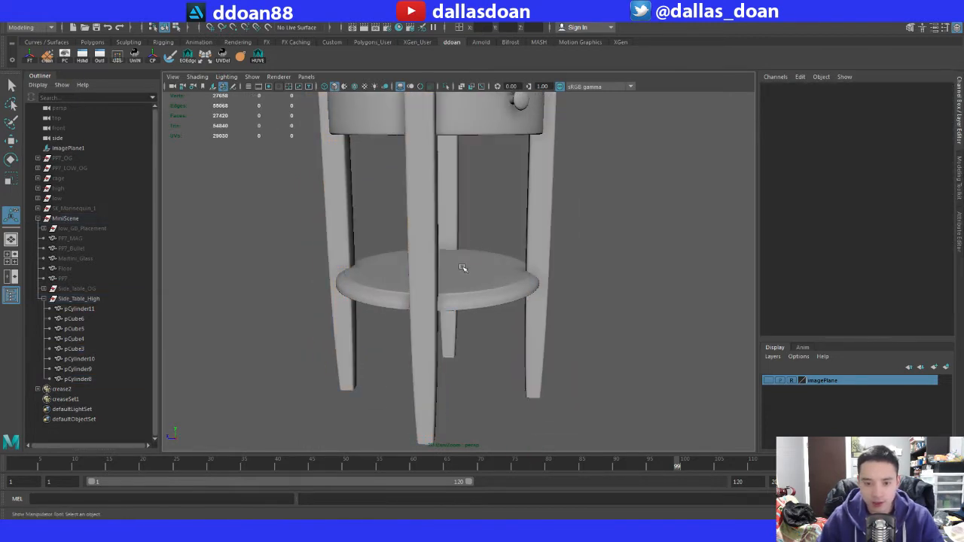
pyautogui.click(463, 267)
pyautogui.press('g')
pyautogui.click(544, 271)
pyautogui.click(536, 274)
pyautogui.keyDown('alt'); pyautogui.moveTo(536, 274); pyautogui.dragTo(504, 225); pyautogui.keyUp('alt')
# Select all eight smoothed high-poly pieces to review the result
pyautogui.moveTo(354, 173); pyautogui.dragTo(619, 384)
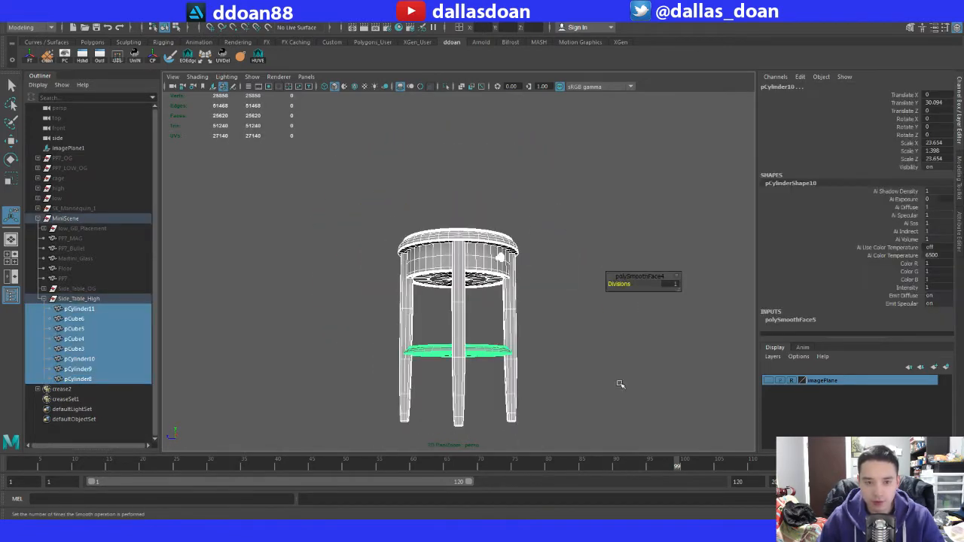
pyautogui.click(537, 308)
pyautogui.keyDown('alt'); pyautogui.moveTo(517, 308); pyautogui.dragTo(499, 284); pyautogui.keyUp('alt')
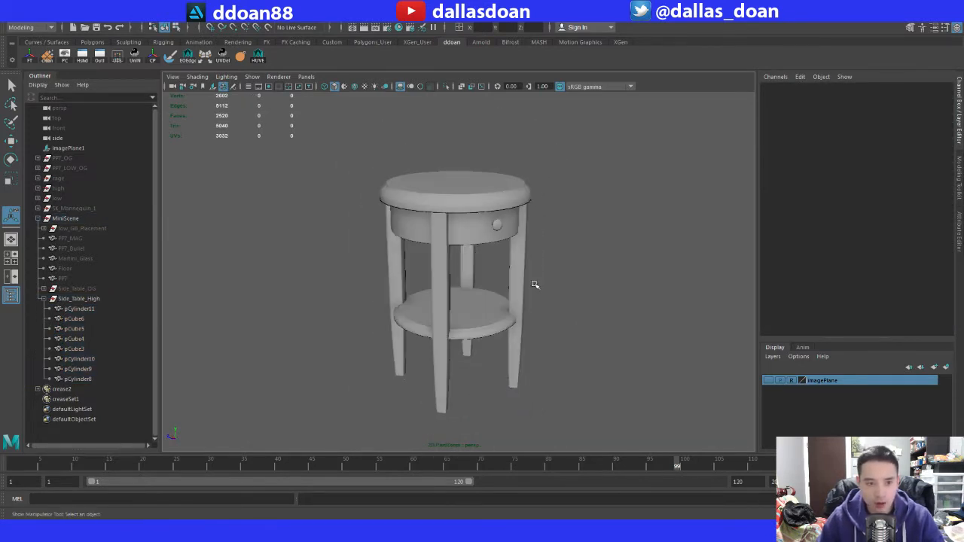
pyautogui.moveTo(540, 410); pyautogui.dragTo(541, 410)
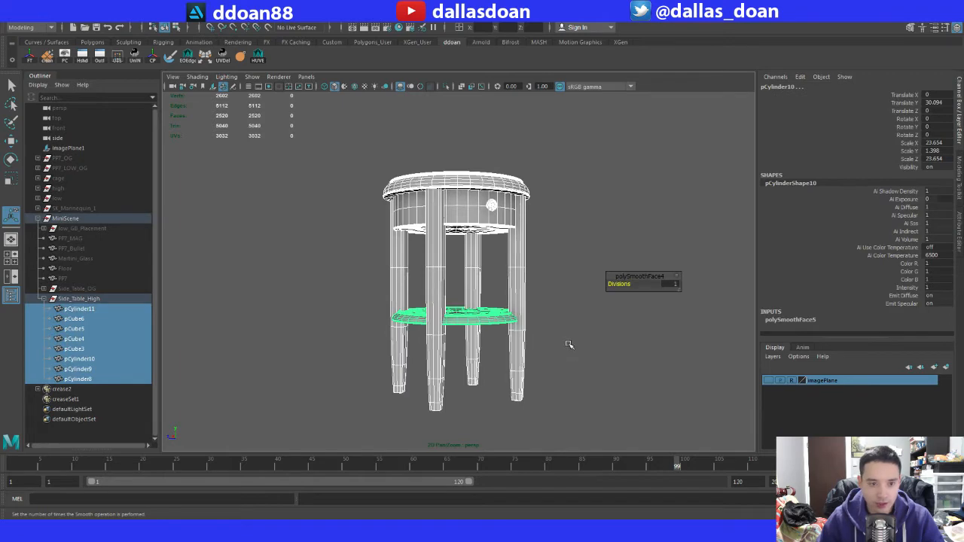
pyautogui.click(570, 344)
# Inspect beneath the tabletop, then select all eight pieces and the Side_Table_High group
pyautogui.click(456, 189)
pyautogui.keyDown('alt'); pyautogui.moveTo(456, 189); pyautogui.dragTo(460, 214, button='right'); pyautogui.keyUp('alt')
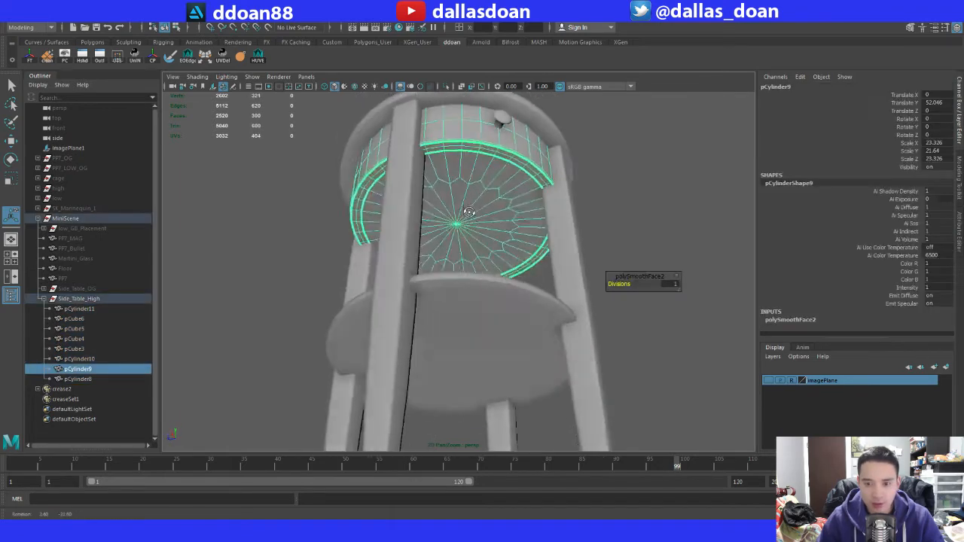
pyautogui.keyDown('alt'); pyautogui.moveTo(461, 215); pyautogui.dragTo(509, 276); pyautogui.keyUp('alt')
pyautogui.keyDown('alt'); pyautogui.moveTo(509, 277); pyautogui.dragTo(516, 307, button='right'); pyautogui.keyUp('alt')
pyautogui.click(327, 168)
pyautogui.moveTo(326, 168); pyautogui.dragTo(525, 337)
pyautogui.scroll(3, 525, 337)
pyautogui.click(78, 298)
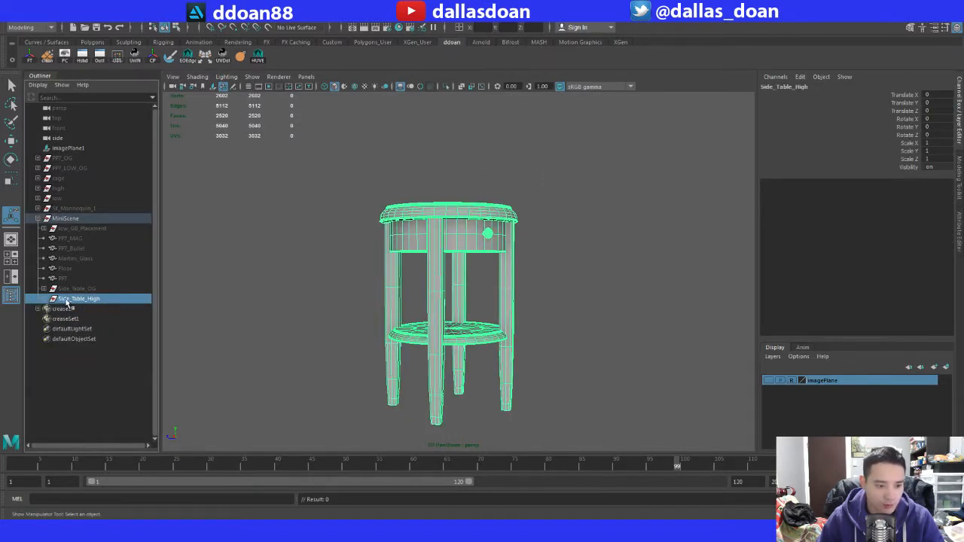
# Select the Side_Table_OG group and duplicate it
pyautogui.click(84, 290)
pyautogui.click(90, 299)
pyautogui.keyDown('alt'); pyautogui.moveTo(586, 315); pyautogui.dragTo(583, 292, button='right'); pyautogui.keyUp('alt')
pyautogui.keyDown('alt'); pyautogui.moveTo(583, 292); pyautogui.dragTo(567, 275); pyautogui.keyUp('alt')
pyautogui.click(79, 291)
pyautogui.click(74, 299)
pyautogui.click(82, 291)
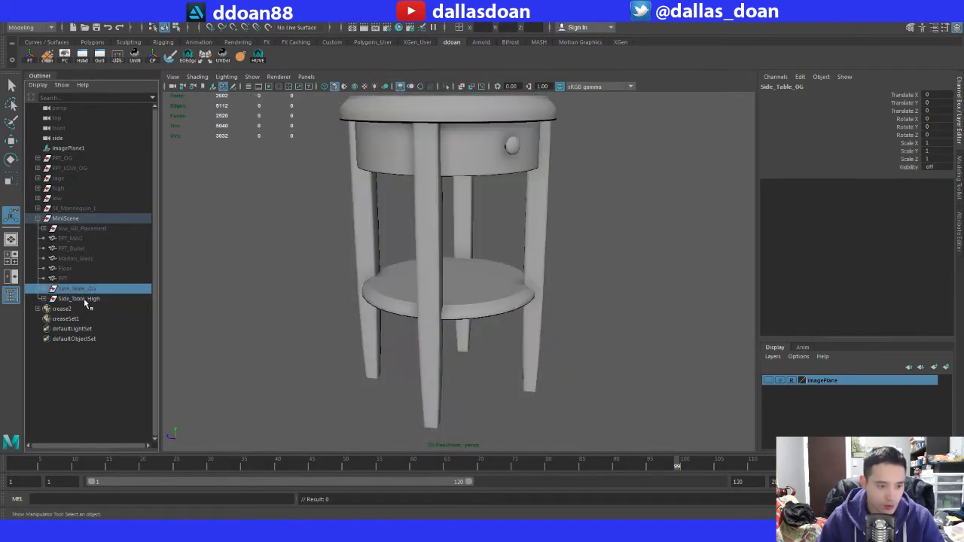
pyautogui.hotkey('ctrl', 'd')
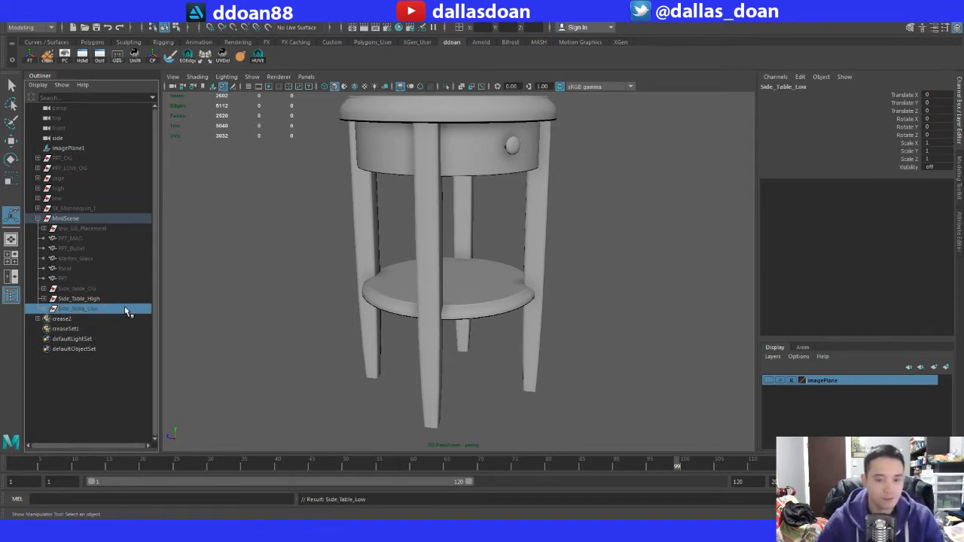
# Show the new Side_Table_Low copy and hide Side_Table_High
pyautogui.click(88, 298)
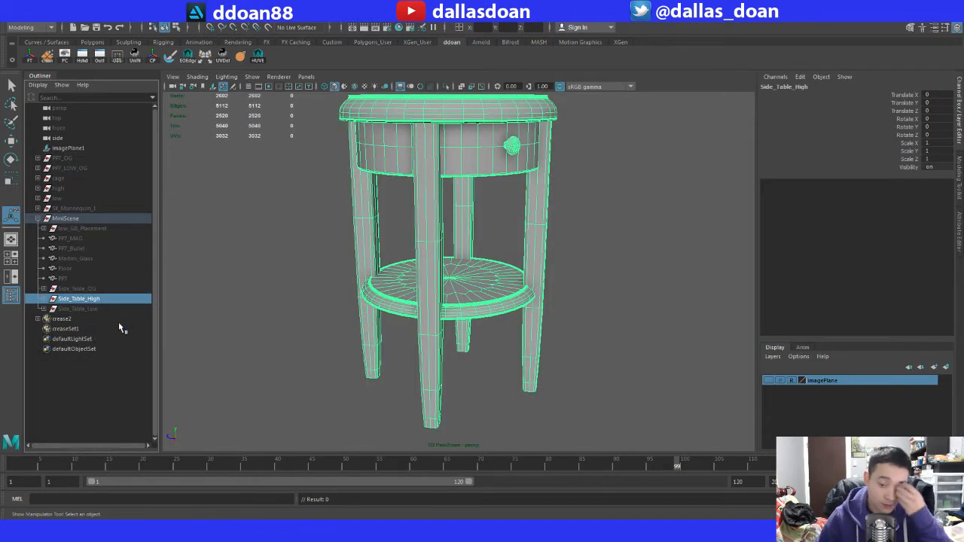
pyautogui.click(87, 308)
pyautogui.press('h')
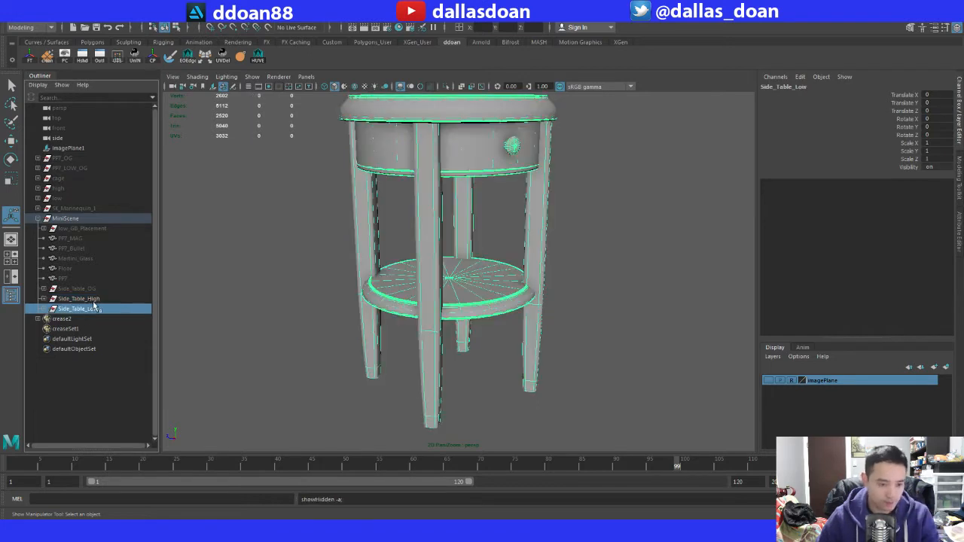
pyautogui.click(99, 302)
pyautogui.hotkey('ctrl', 'h')
# With the Move tool, select a front leg of the low-poly table, then every piece
pyautogui.click(460, 290)
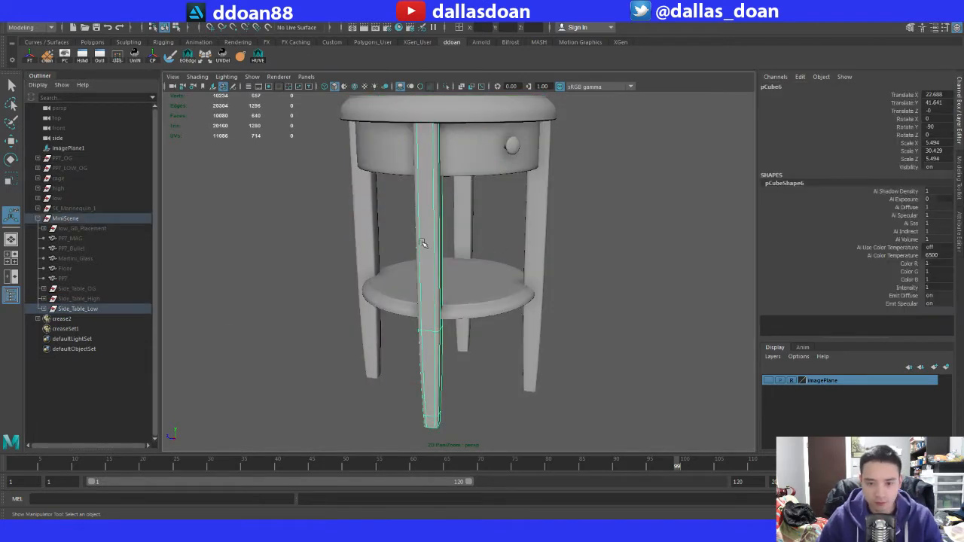
pyautogui.press('w')
pyautogui.scroll(-5, 452, 253)
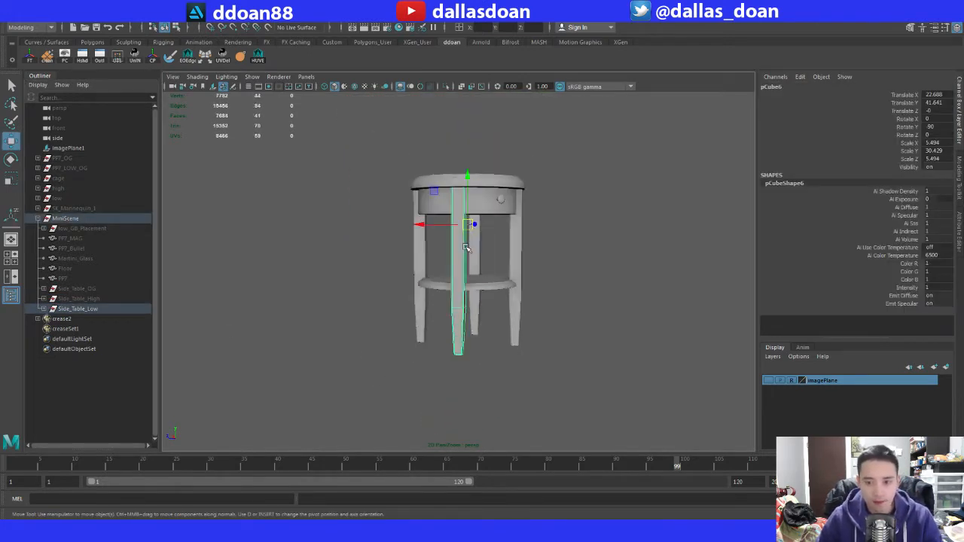
pyautogui.moveTo(629, 381); pyautogui.dragTo(631, 383)
pyautogui.scroll(5, 552, 339)
pyautogui.keyDown('alt'); pyautogui.moveTo(573, 298); pyautogui.dragTo(592, 323); pyautogui.keyUp('alt')
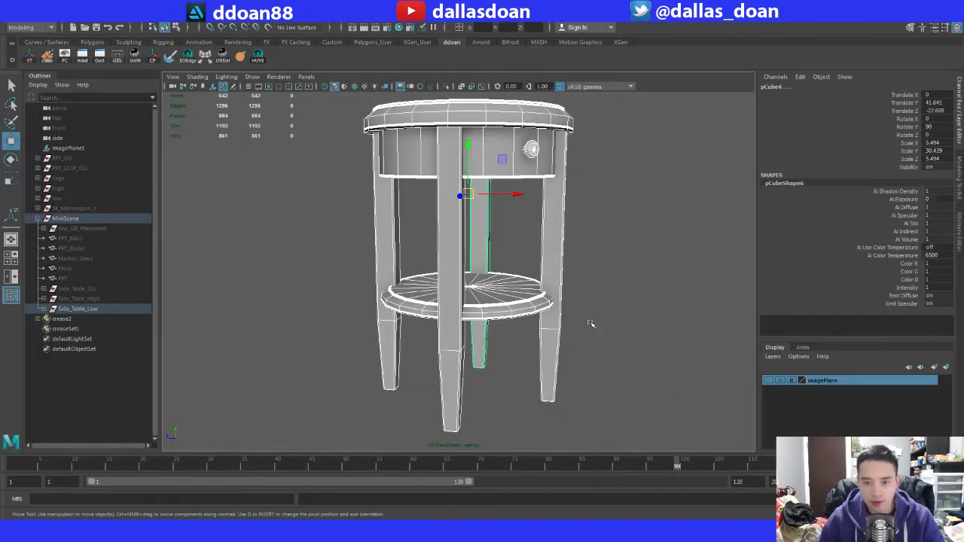
pyautogui.click(592, 323)
pyautogui.click(456, 277)
pyautogui.keyDown('alt'); pyautogui.moveTo(456, 277); pyautogui.dragTo(495, 289); pyautogui.keyUp('alt')
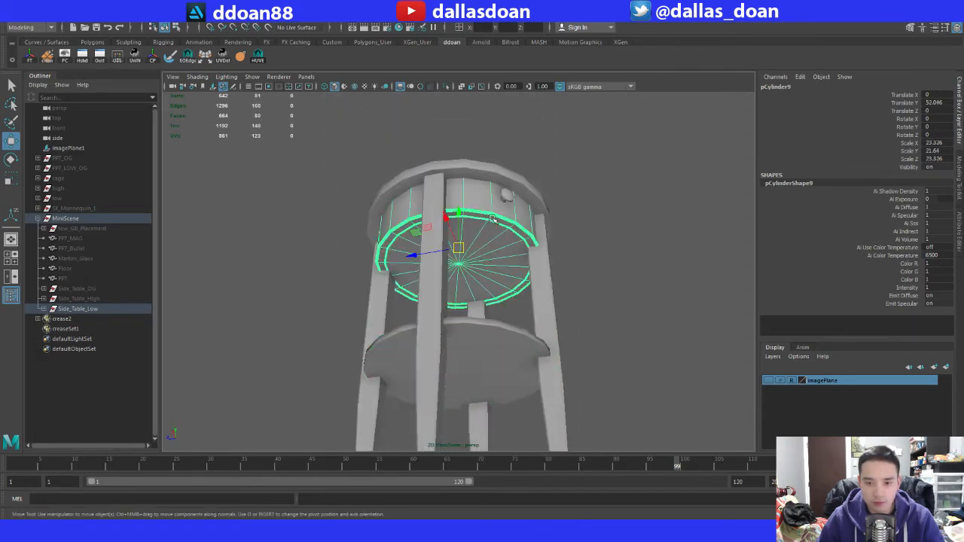
# Orbit around the low-poly table, selecting the tabletop to inspect it
pyautogui.keyDown('alt'); pyautogui.moveTo(492, 219); pyautogui.dragTo(512, 268); pyautogui.keyUp('alt')
pyautogui.click(652, 221)
pyautogui.keyDown('alt'); pyautogui.moveTo(531, 211); pyautogui.dragTo(517, 231); pyautogui.keyUp('alt')
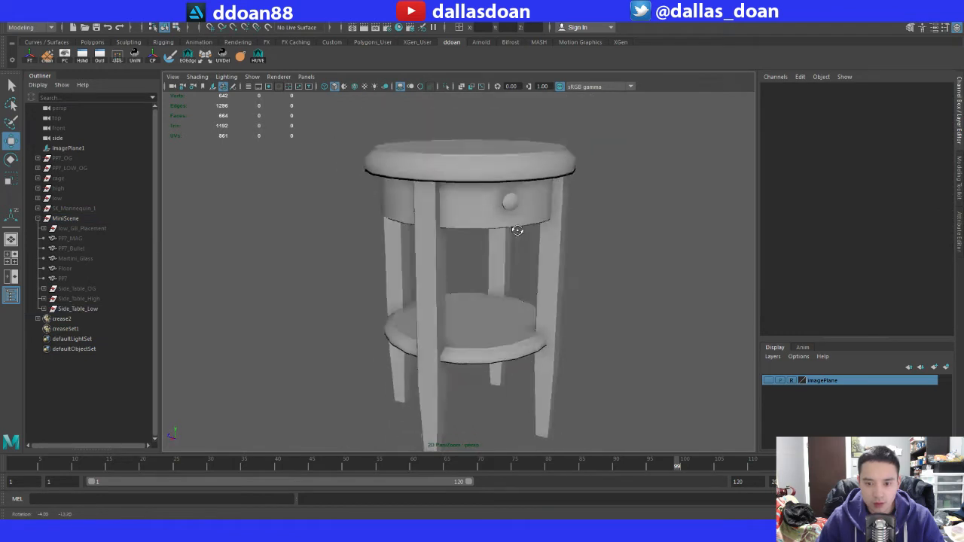
pyautogui.click(509, 195)
pyautogui.keyDown('alt'); pyautogui.moveTo(509, 195); pyautogui.dragTo(502, 199); pyautogui.keyUp('alt')
pyautogui.keyDown('alt'); pyautogui.moveTo(529, 230); pyautogui.dragTo(537, 244); pyautogui.keyUp('alt')
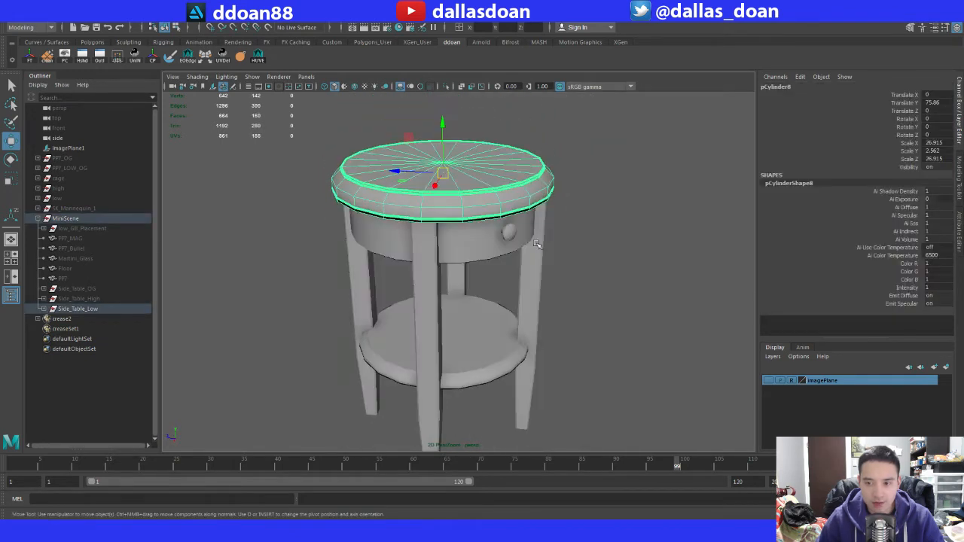
pyautogui.click(541, 202)
pyautogui.keyDown('alt'); pyautogui.moveTo(542, 202); pyautogui.dragTo(531, 239); pyautogui.keyUp('alt')
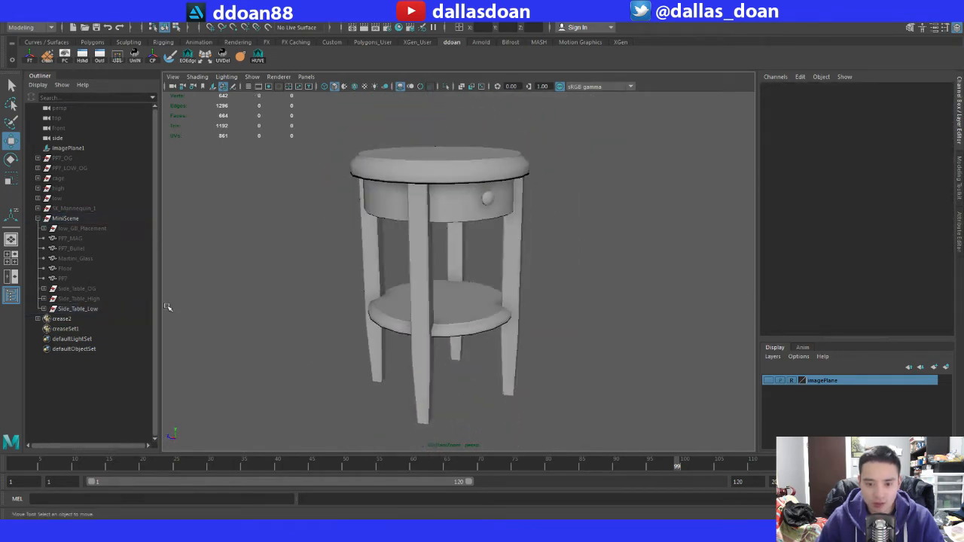
# Select the table groups in the Outliner and orbit to check the table's underside
pyautogui.click(92, 299)
pyautogui.keyDown('alt'); pyautogui.moveTo(434, 286); pyautogui.dragTo(565, 280); pyautogui.keyUp('alt')
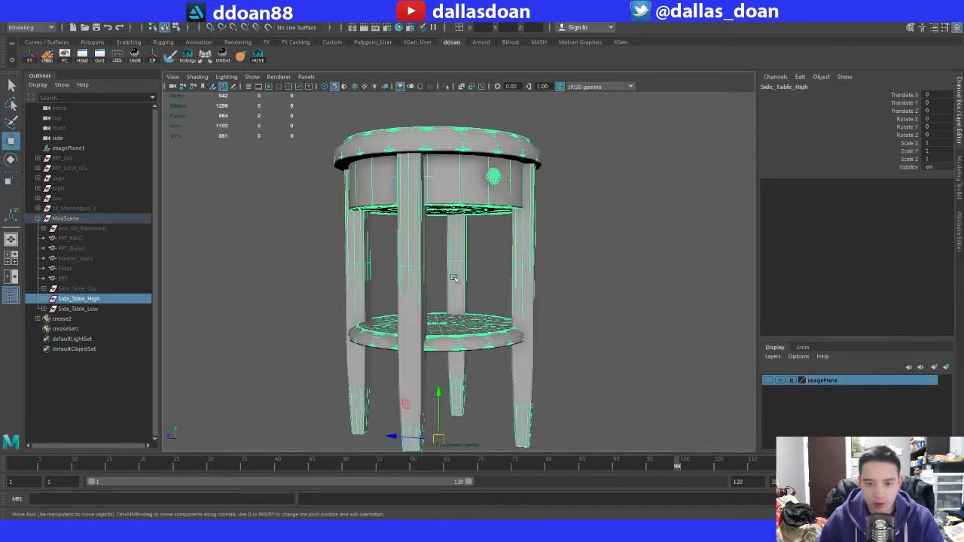
pyautogui.click(572, 280)
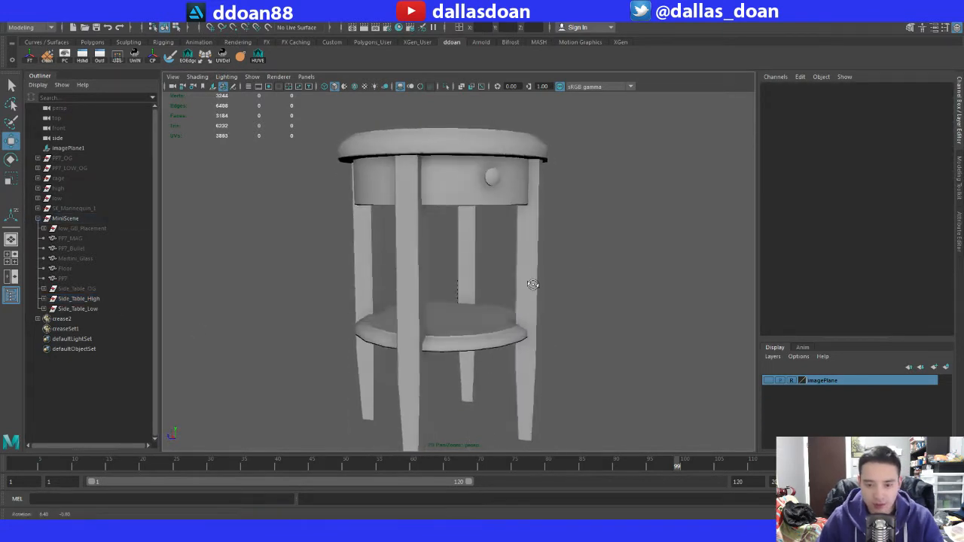
pyautogui.click(83, 309)
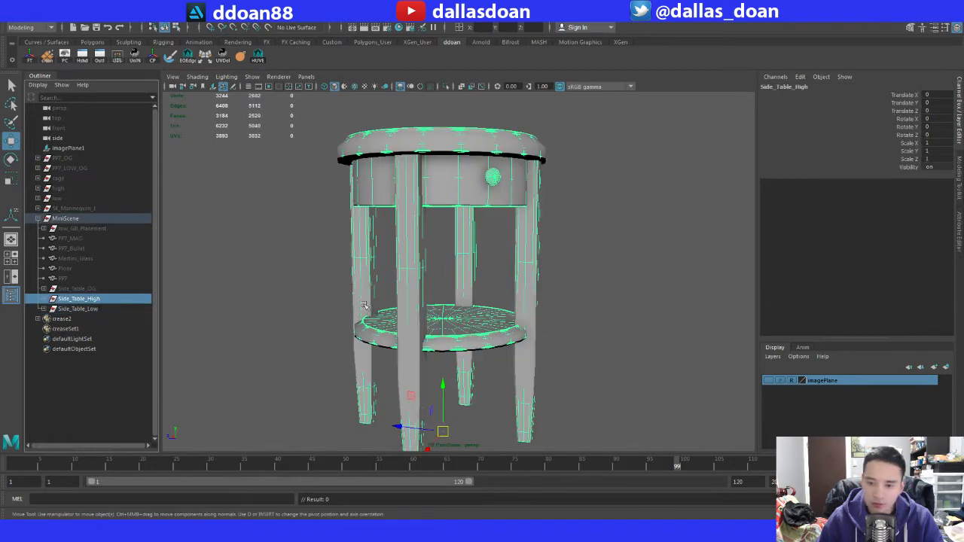
pyautogui.keyDown('alt'); pyautogui.moveTo(363, 305); pyautogui.dragTo(456, 294); pyautogui.keyUp('alt')
pyautogui.keyDown('alt'); pyautogui.moveTo(429, 249); pyautogui.dragTo(455, 270); pyautogui.keyUp('alt')
pyautogui.scroll(-5, 421, 241)
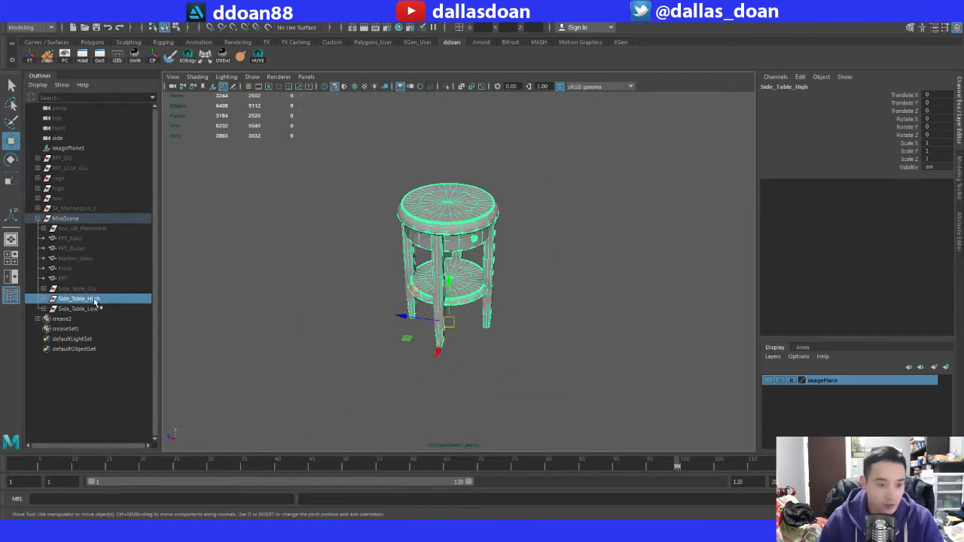
pyautogui.press('h')
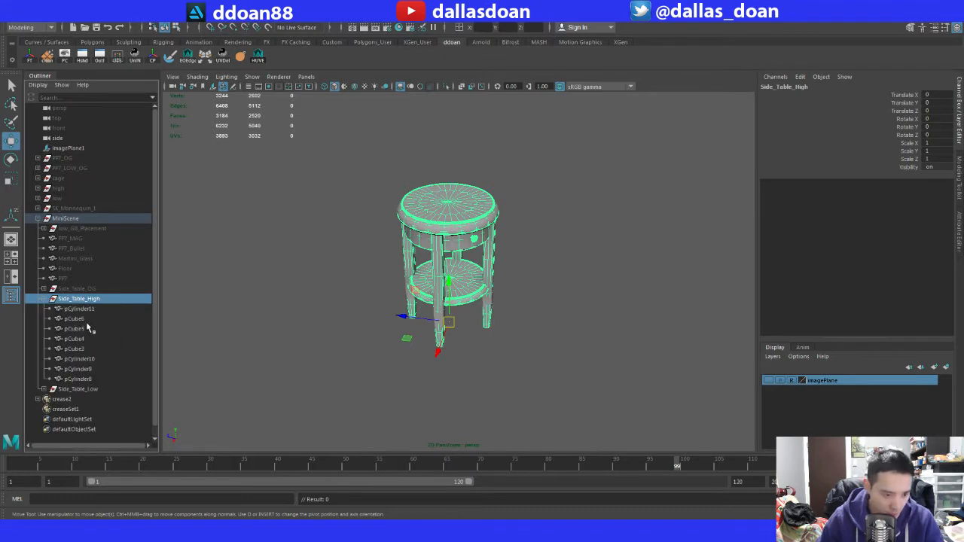
# Select the drawer knob pCylinder11, then hide the whole Side_Table_High group
pyautogui.click(95, 311)
pyautogui.scroll(3, 456, 315)
pyautogui.keyDown('alt'); pyautogui.moveTo(456, 315); pyautogui.dragTo(522, 316); pyautogui.keyUp('alt')
pyautogui.scroll(4, 452, 279)
pyautogui.scroll(4, 491, 290)
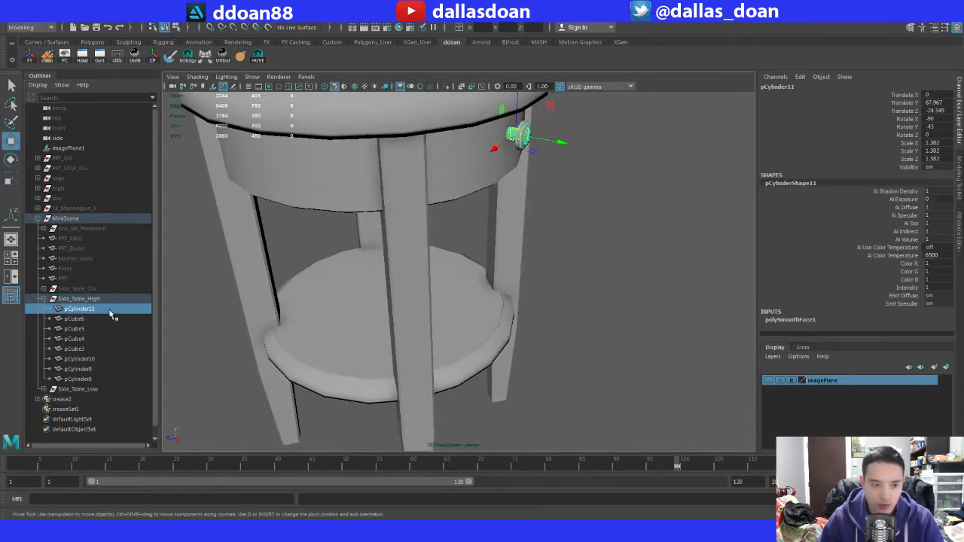
pyautogui.click(76, 299)
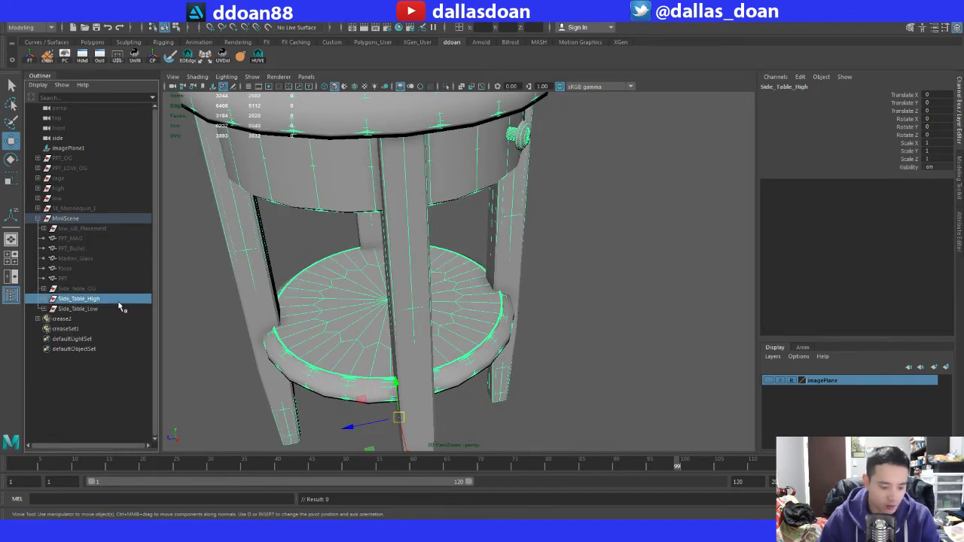
pyautogui.hotkey('ctrl', 'h')
# Select Side_Table_Low, close in on the lower shelf rim, and switch to edge mode
pyautogui.click(103, 309)
pyautogui.keyDown('alt'); pyautogui.moveTo(471, 343); pyautogui.dragTo(448, 261); pyautogui.keyUp('alt')
pyautogui.scroll(3, 468, 277)
pyautogui.keyDown('alt'); pyautogui.moveTo(471, 301); pyautogui.dragTo(471, 316); pyautogui.keyUp('alt')
pyautogui.keyDown('alt'); pyautogui.moveTo(471, 317); pyautogui.dragTo(465, 302, button='right'); pyautogui.keyUp('alt')
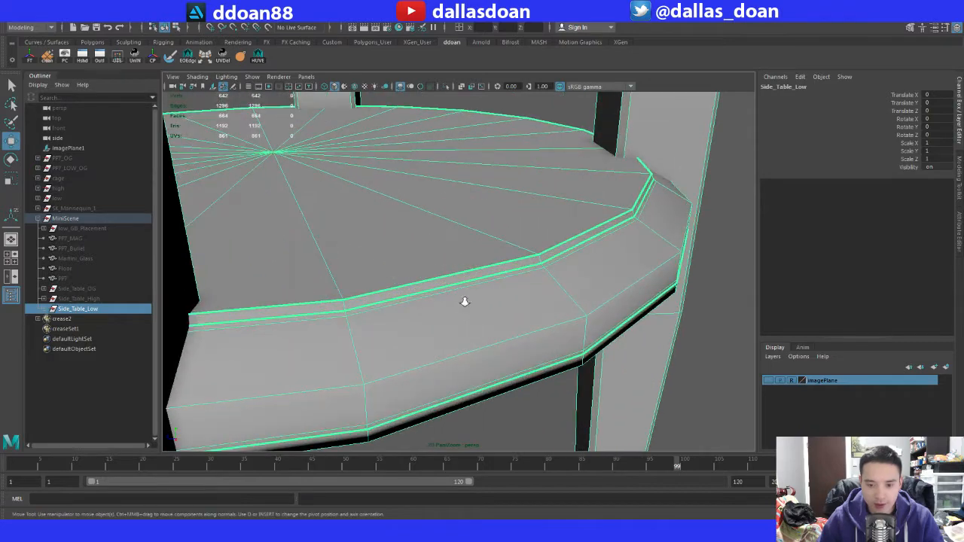
pyautogui.keyDown('alt'); pyautogui.moveTo(464, 302); pyautogui.dragTo(540, 337); pyautogui.keyUp('alt')
pyautogui.press('F10')
# Delete the first two redundant edge loops from the lower shelf's rim
pyautogui.click(513, 270)
pyautogui.doubleClick(538, 253)
pyautogui.keyDown('alt'); pyautogui.moveTo(576, 307); pyautogui.dragTo(478, 286); pyautogui.keyUp('alt')
pyautogui.hotkey('ctrl', 'Delete')
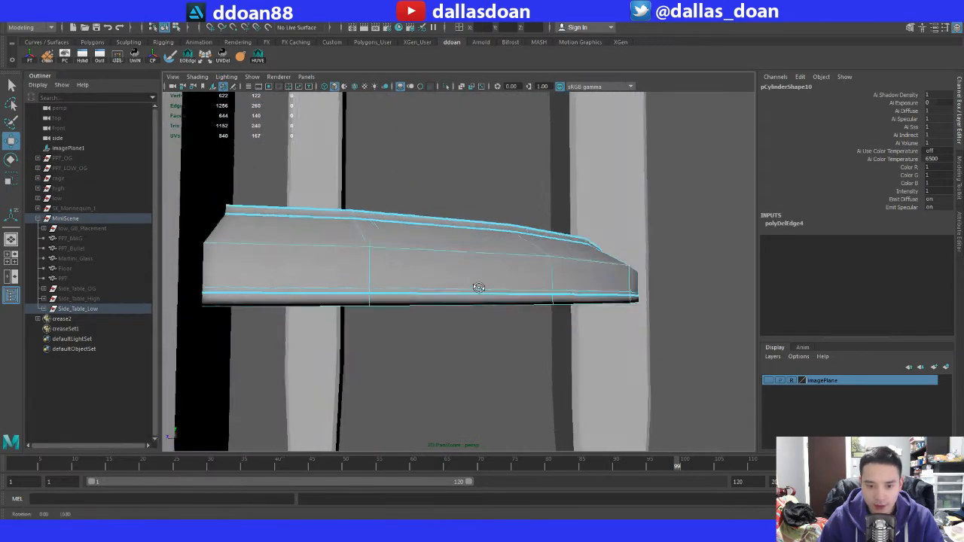
pyautogui.doubleClick(514, 310)
pyautogui.hotkey('ctrl', 'Delete')
# Delete two more rim edge loops, leaving 562 vertices and 1032 triangles
pyautogui.keyDown('alt'); pyautogui.moveTo(531, 323); pyautogui.dragTo(479, 315); pyautogui.keyUp('alt')
pyautogui.doubleClick(462, 286)
pyautogui.hotkey('ctrl', 'Delete')
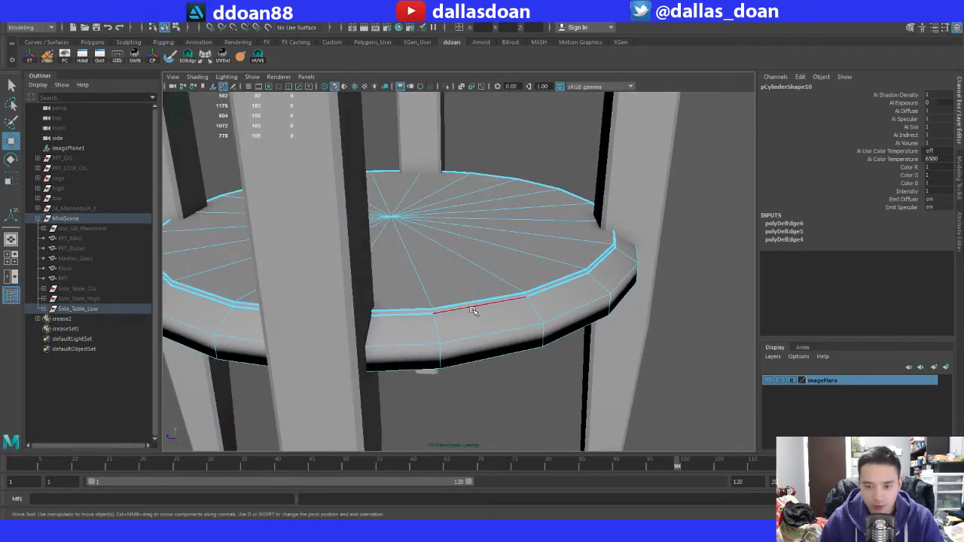
pyautogui.doubleClick(464, 311)
pyautogui.hotkey('ctrl', 'Delete')
pyautogui.scroll(-7, 482, 323)
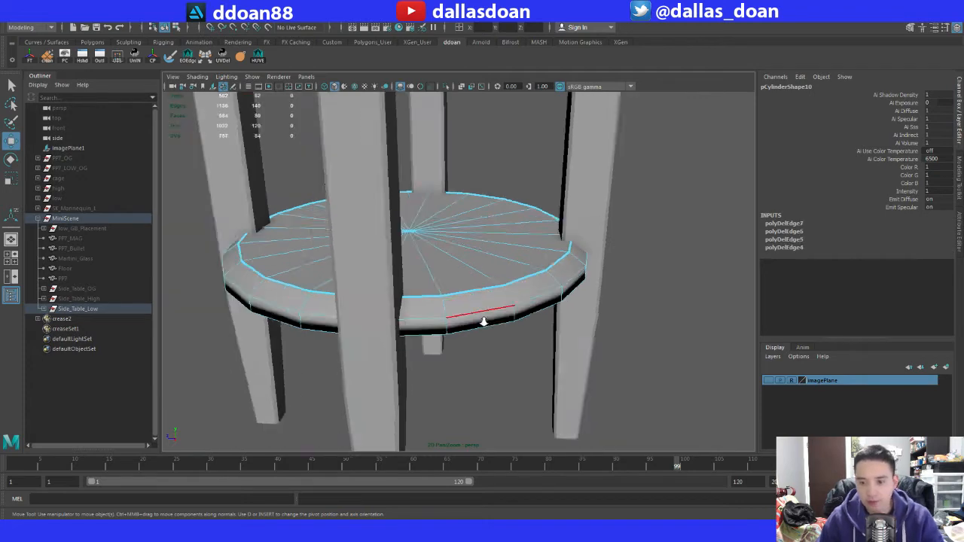
pyautogui.keyDown('alt'); pyautogui.moveTo(482, 323); pyautogui.dragTo(489, 284); pyautogui.keyUp('alt')
pyautogui.scroll(3, 506, 314)
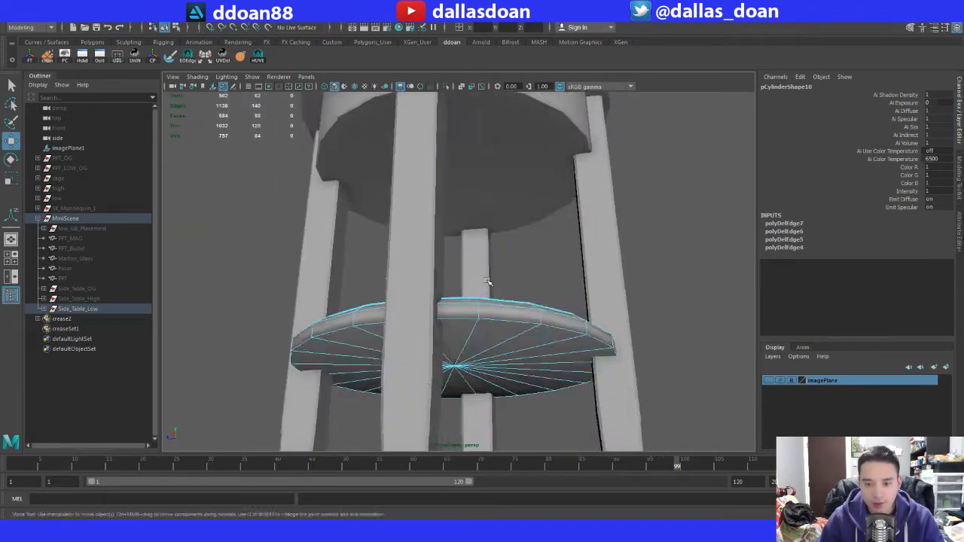
pyautogui.keyDown('alt'); pyautogui.moveTo(480, 169); pyautogui.dragTo(475, 221, button='middle'); pyautogui.keyUp('alt')
pyautogui.keyDown('alt'); pyautogui.moveTo(476, 221); pyautogui.dragTo(488, 277); pyautogui.keyUp('alt')
# Select leg pCube6 and delete the front bevel edges at its foot
pyautogui.click(461, 311)
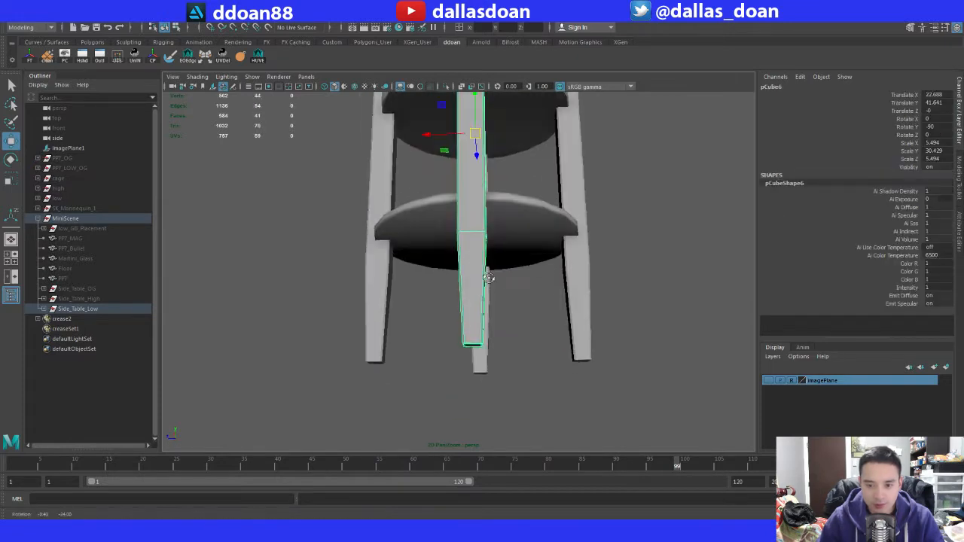
pyautogui.keyDown('alt'); pyautogui.moveTo(488, 277); pyautogui.dragTo(487, 237, button='middle'); pyautogui.keyUp('alt')
pyautogui.keyDown('alt'); pyautogui.moveTo(487, 237); pyautogui.dragTo(462, 275, button='right'); pyautogui.keyUp('alt')
pyautogui.keyDown('alt'); pyautogui.moveTo(462, 276); pyautogui.dragTo(419, 331, button='middle'); pyautogui.keyUp('alt')
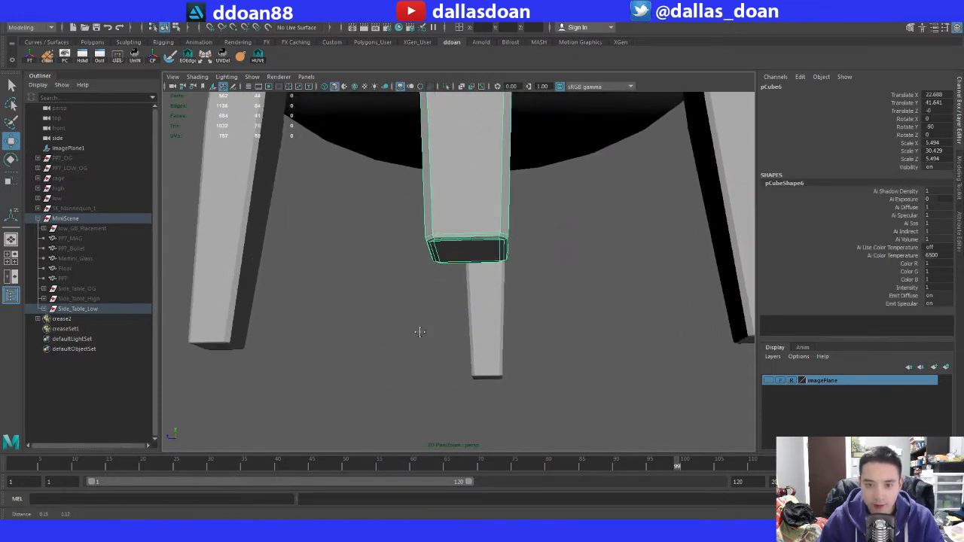
pyautogui.keyDown('alt'); pyautogui.moveTo(419, 331); pyautogui.dragTo(426, 340, button='right'); pyautogui.keyUp('alt')
pyautogui.keyDown('alt'); pyautogui.moveTo(408, 281); pyautogui.dragTo(395, 263, button='middle'); pyautogui.keyUp('alt')
pyautogui.keyDown('alt'); pyautogui.moveTo(395, 263); pyautogui.dragTo(454, 298, button='right'); pyautogui.keyUp('alt')
pyautogui.moveTo(454, 298); pyautogui.dragTo(455, 249, button='right')
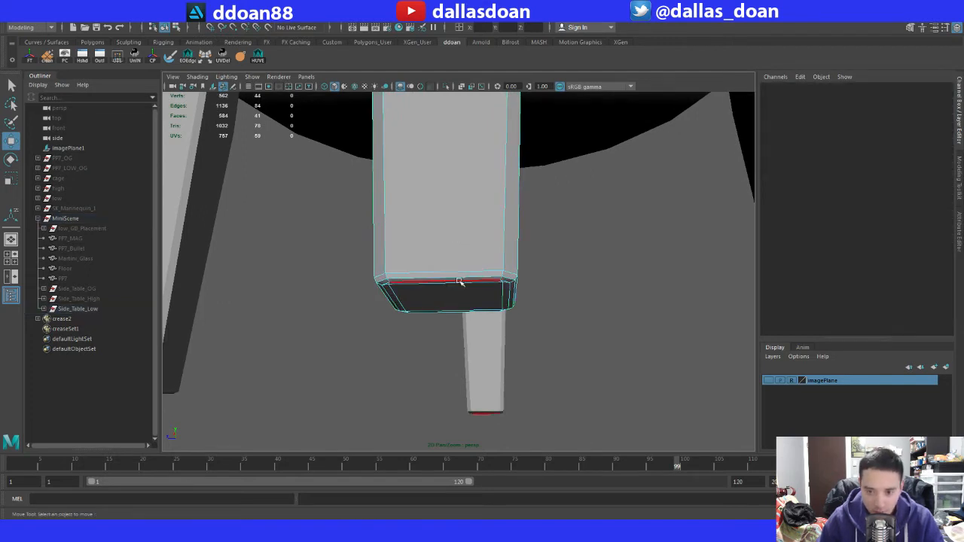
pyautogui.click(461, 282)
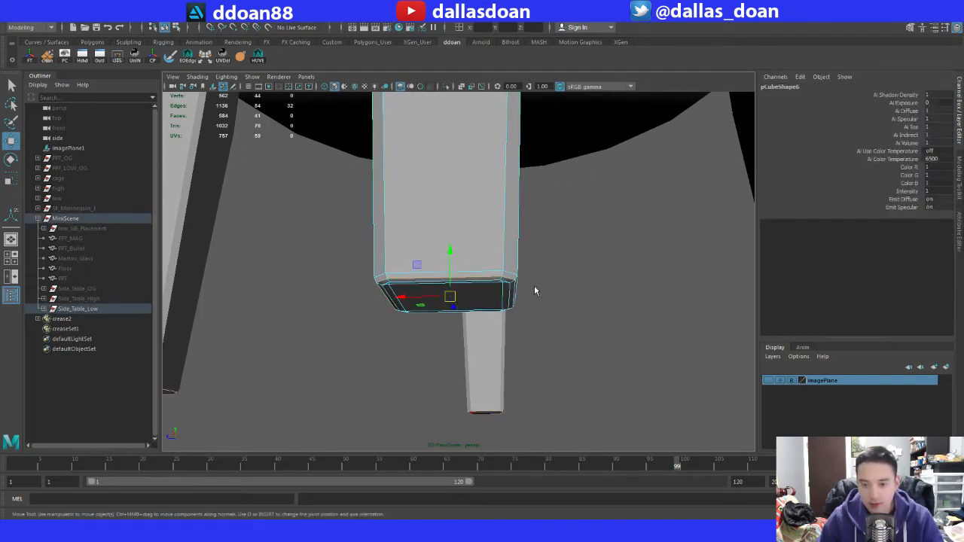
pyautogui.hotkey('ctrl', 'Delete')
# Delete the remaining corner bevel edge loop at the leg's foot
pyautogui.keyDown('alt'); pyautogui.moveTo(530, 289); pyautogui.dragTo(525, 286, button='right'); pyautogui.keyUp('alt')
pyautogui.keyDown('alt'); pyautogui.moveTo(524, 286); pyautogui.dragTo(210, 273); pyautogui.keyUp('alt')
pyautogui.press('f')
pyautogui.keyDown('alt'); pyautogui.moveTo(534, 323); pyautogui.dragTo(533, 296); pyautogui.keyUp('alt')
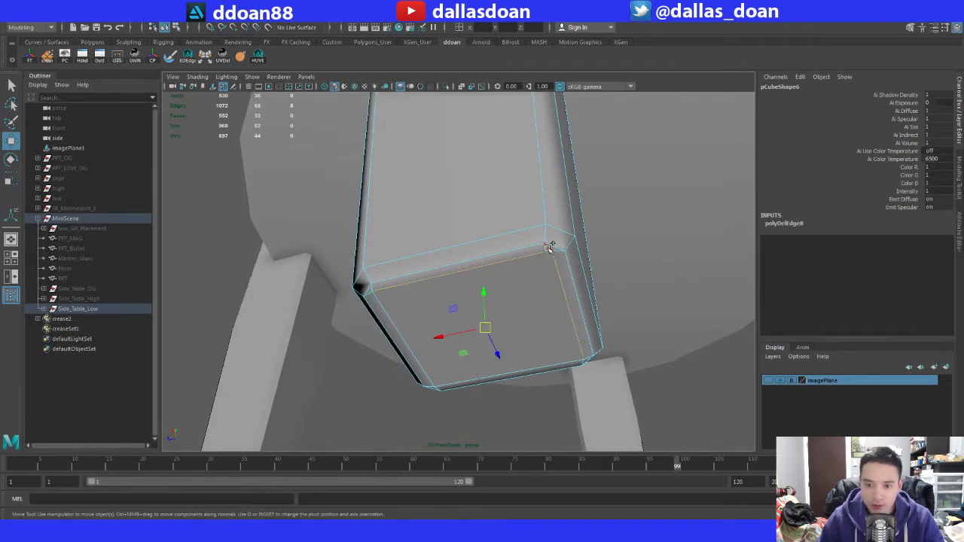
pyautogui.keyDown('shift'); pyautogui.click(547, 247); pyautogui.keyUp('shift')
pyautogui.keyDown('alt'); pyautogui.moveTo(527, 260); pyautogui.dragTo(407, 287); pyautogui.keyUp('alt')
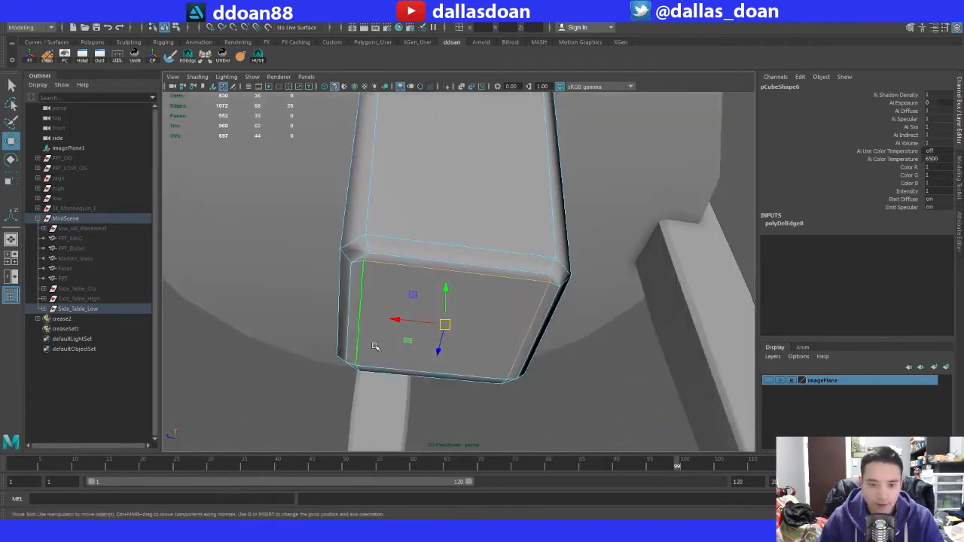
pyautogui.keyDown('alt'); pyautogui.moveTo(375, 346); pyautogui.dragTo(360, 234); pyautogui.keyUp('alt')
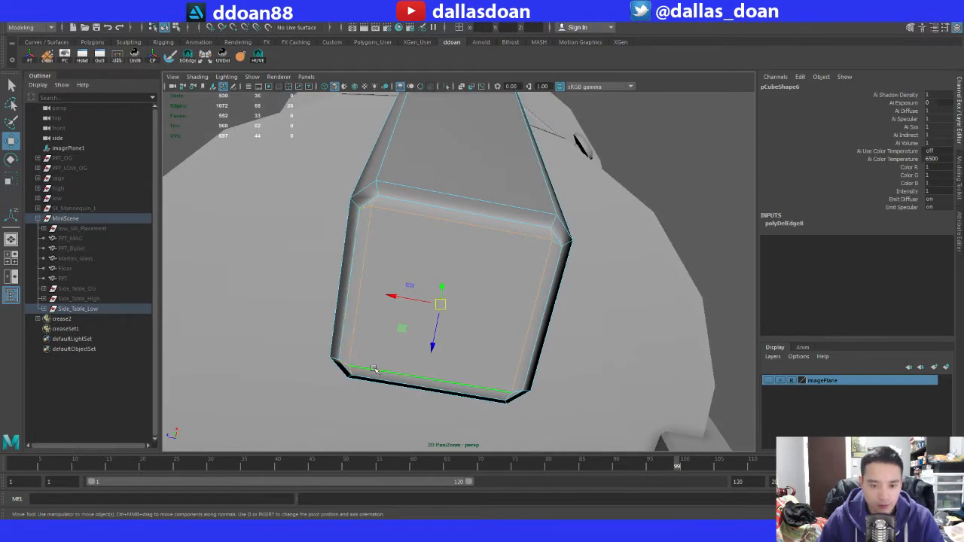
pyautogui.keyDown('alt'); pyautogui.moveTo(519, 377); pyautogui.dragTo(529, 391); pyautogui.keyUp('alt')
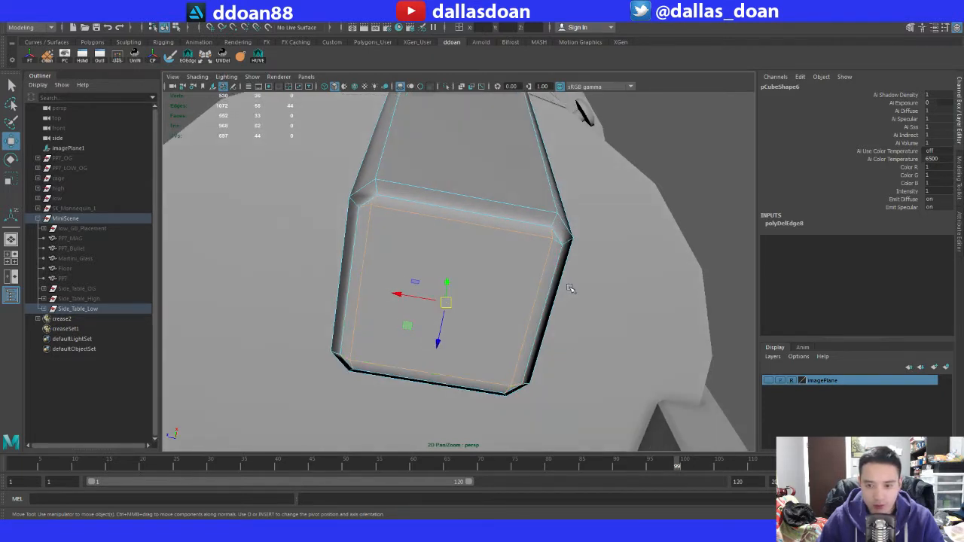
pyautogui.press('Delete')
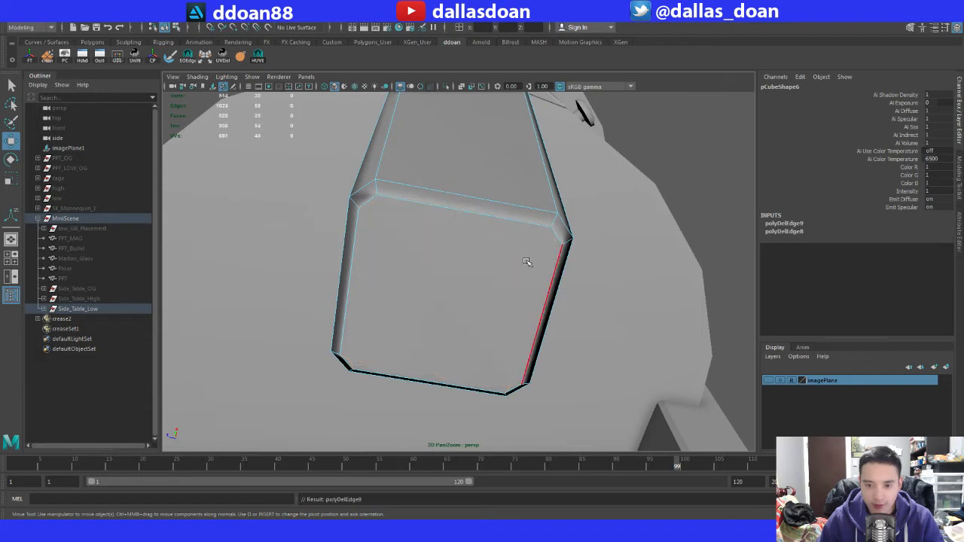
pyautogui.keyDown('alt'); pyautogui.moveTo(522, 261); pyautogui.dragTo(488, 274); pyautogui.keyUp('alt')
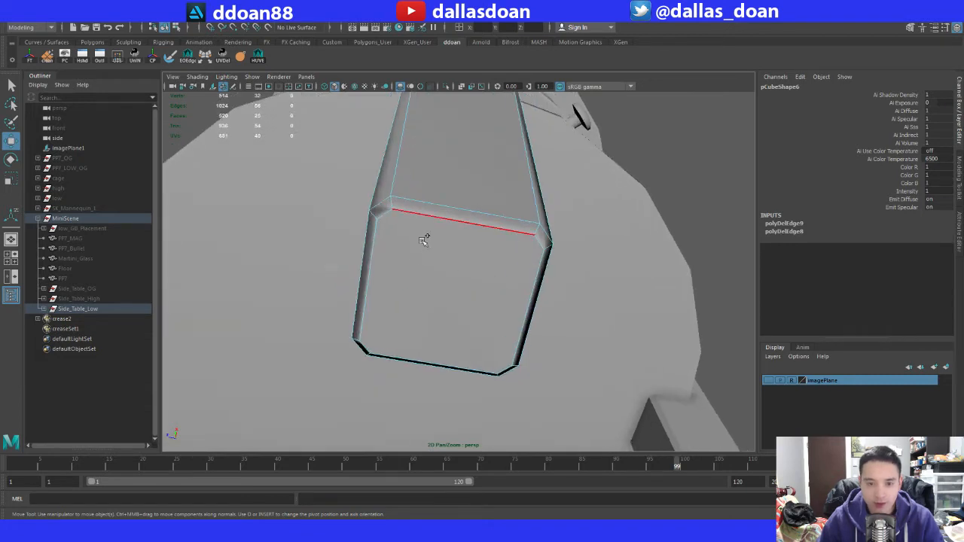
# Cut new edges across the leg's foot with the Multi-Cut tool
pyautogui.hotkey('ctrl', 'shift', 'x')
pyautogui.click(377, 218)
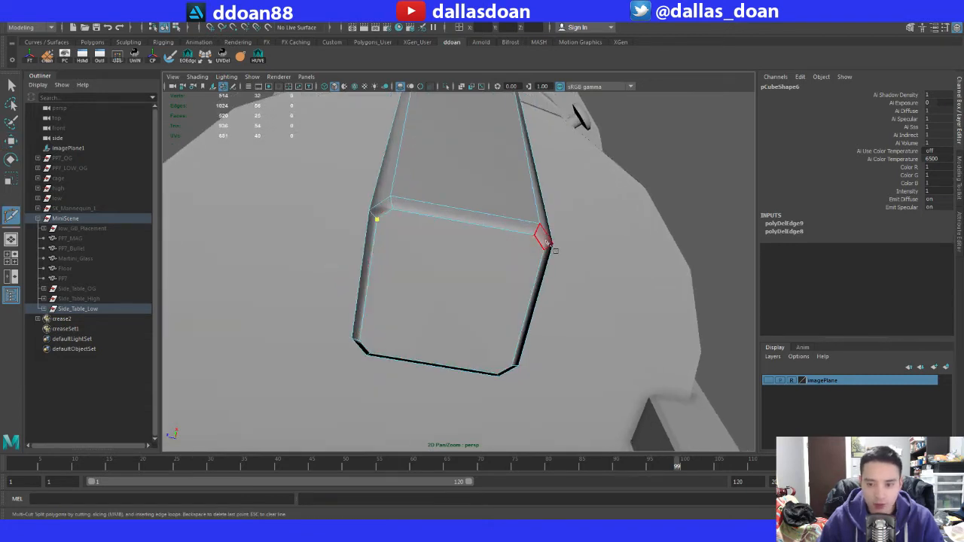
pyautogui.keyDown('alt'); pyautogui.moveTo(452, 259); pyautogui.dragTo(508, 250); pyautogui.keyUp('alt')
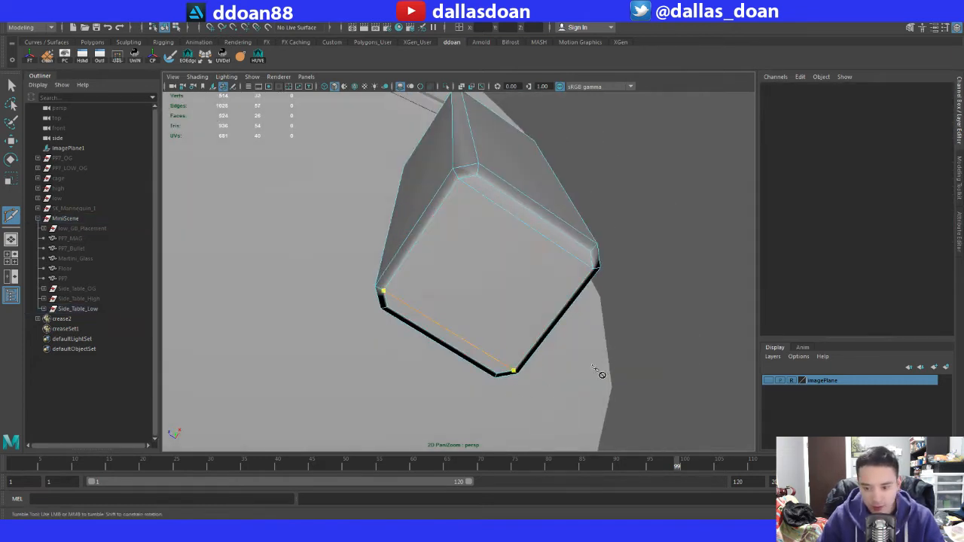
pyautogui.keyDown('alt'); pyautogui.moveTo(623, 370); pyautogui.dragTo(429, 363); pyautogui.keyUp('alt')
pyautogui.keyDown('alt'); pyautogui.moveTo(429, 363); pyautogui.dragTo(435, 374, button='middle'); pyautogui.keyUp('alt')
pyautogui.keyDown('alt'); pyautogui.moveTo(435, 373); pyautogui.dragTo(399, 364); pyautogui.keyUp('alt')
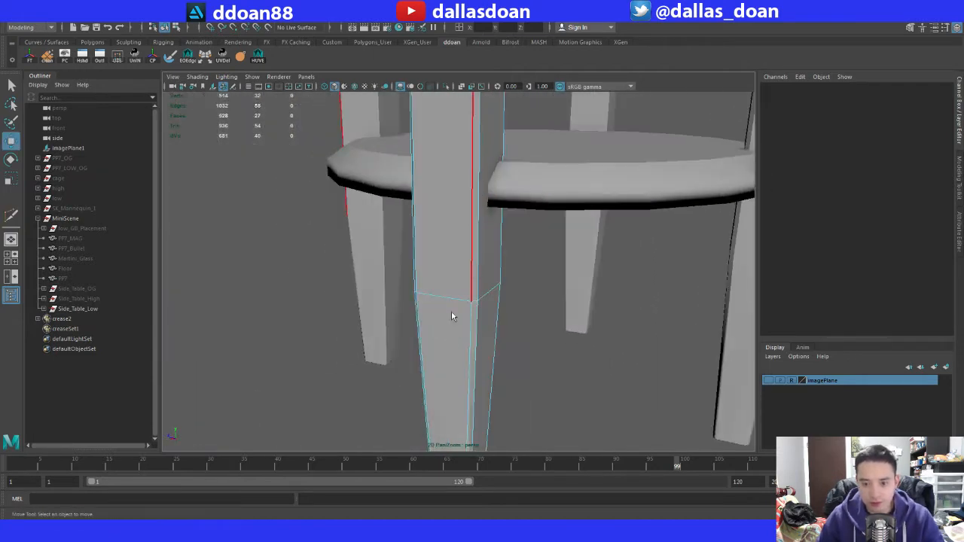
# Frame leg pCube6, then select the lower shelf pCylinder10
pyautogui.click(452, 303)
pyautogui.press('f')
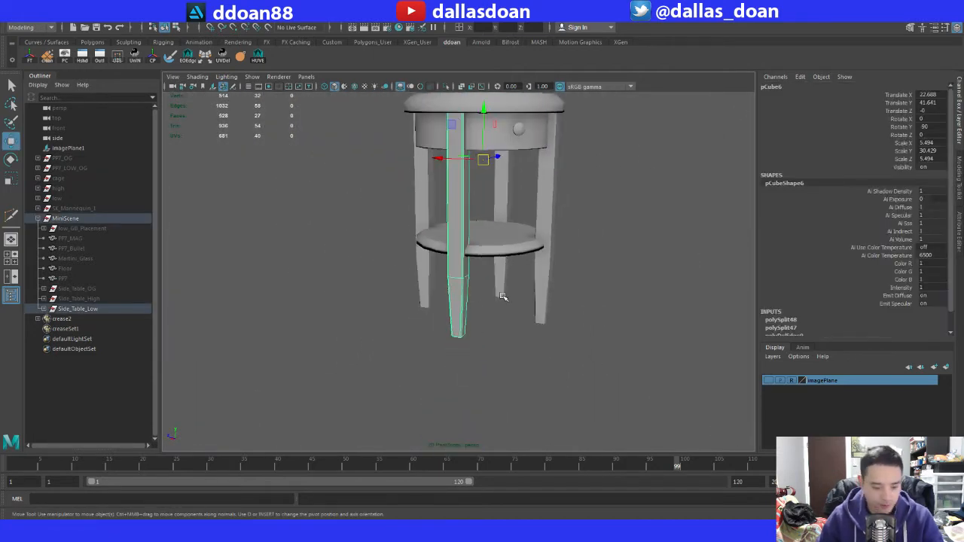
pyautogui.keyDown('alt'); pyautogui.moveTo(502, 296); pyautogui.dragTo(532, 288, button='middle'); pyautogui.keyUp('alt')
pyautogui.scroll(4, 489, 336)
pyautogui.click(489, 336)
# Turn off smooth preview on the lower shelf and reselect it
pyautogui.scroll(5, 530, 290)
pyautogui.keyDown('alt'); pyautogui.moveTo(526, 293); pyautogui.dragTo(517, 256); pyautogui.keyUp('alt')
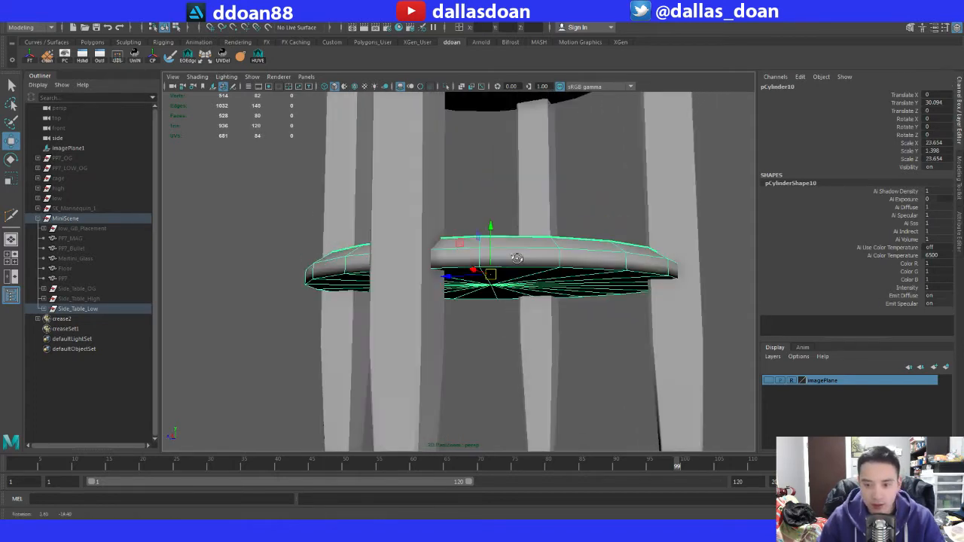
pyautogui.press('1')
pyautogui.click(493, 319)
pyautogui.keyDown('alt'); pyautogui.moveTo(493, 319); pyautogui.dragTo(496, 270); pyautogui.keyUp('alt')
pyautogui.click(508, 257)
pyautogui.moveTo(499, 257); pyautogui.dragTo(492, 280, button='right')
pyautogui.moveTo(507, 231); pyautogui.dragTo(508, 226, button='right')
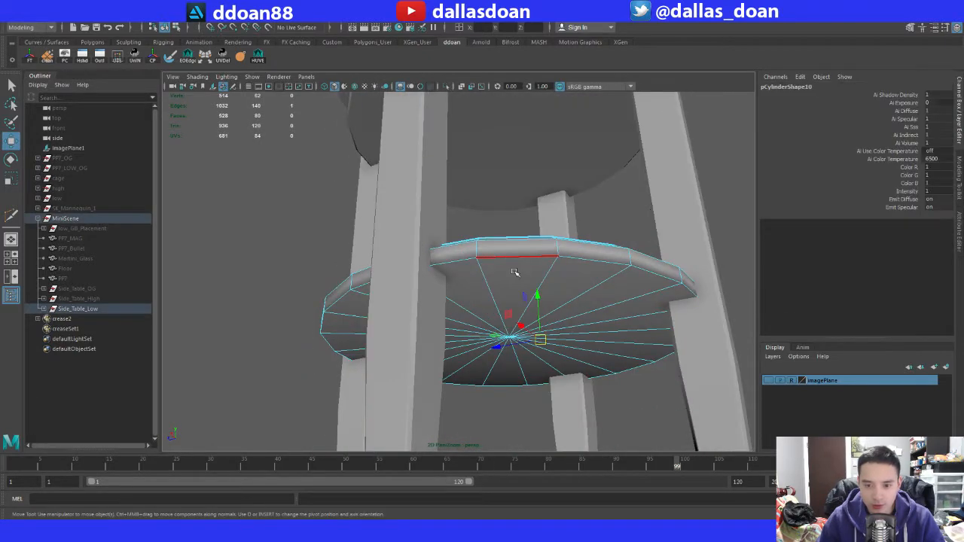
# Select the lower shelf's bottom and rim edge loops to soften or harden them
pyautogui.doubleClick(516, 260)
pyautogui.keyDown('alt'); pyautogui.moveTo(517, 259); pyautogui.dragTo(531, 310); pyautogui.keyUp('alt')
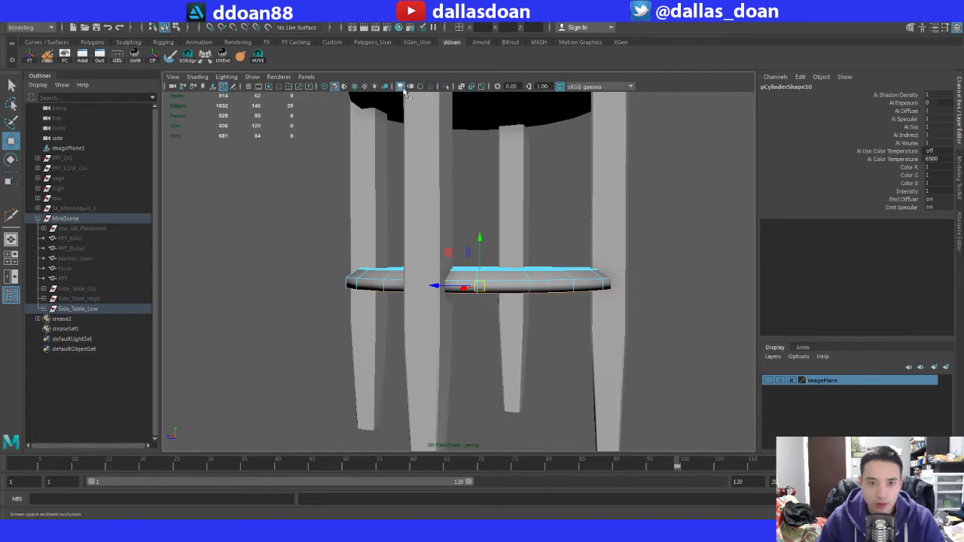
pyautogui.keyDown('alt'); pyautogui.moveTo(530, 194); pyautogui.dragTo(538, 251); pyautogui.keyUp('alt')
pyautogui.click(555, 357)
pyautogui.keyDown('alt'); pyautogui.moveTo(555, 357); pyautogui.dragTo(554, 287); pyautogui.keyUp('alt')
pyautogui.doubleClick(512, 308)
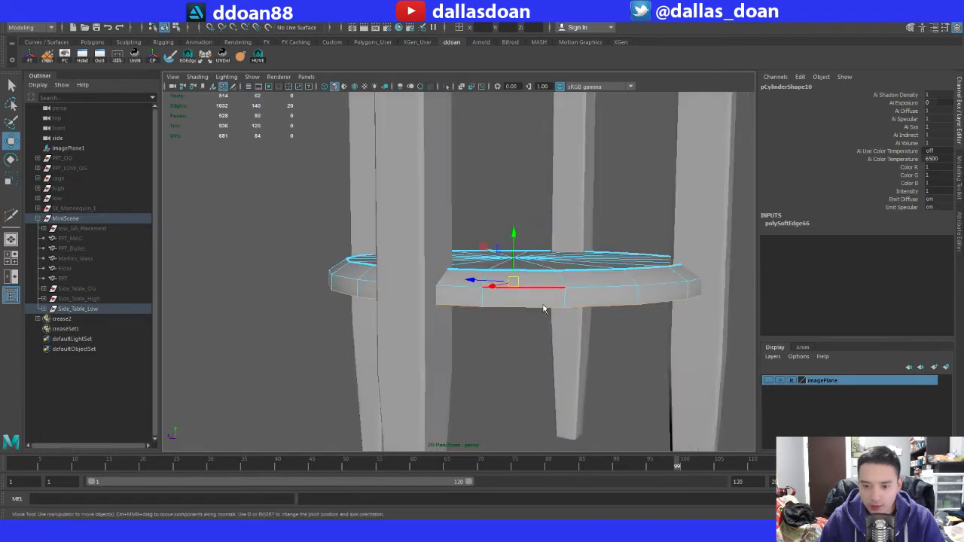
pyautogui.moveTo(544, 307); pyautogui.dragTo(558, 290, button='right')
pyautogui.click(519, 340)
pyautogui.scroll(-4, 519, 340)
pyautogui.keyDown('alt'); pyautogui.moveTo(519, 340); pyautogui.dragTo(540, 319); pyautogui.keyUp('alt')
# Select the lower shelf, leg pCube6, and then all table pieces before clearing the selection
pyautogui.click(492, 318)
pyautogui.click(444, 323)
pyautogui.click(528, 283)
pyautogui.keyDown('alt'); pyautogui.moveTo(527, 283); pyautogui.dragTo(572, 285); pyautogui.keyUp('alt')
pyautogui.scroll(-5, 554, 290)
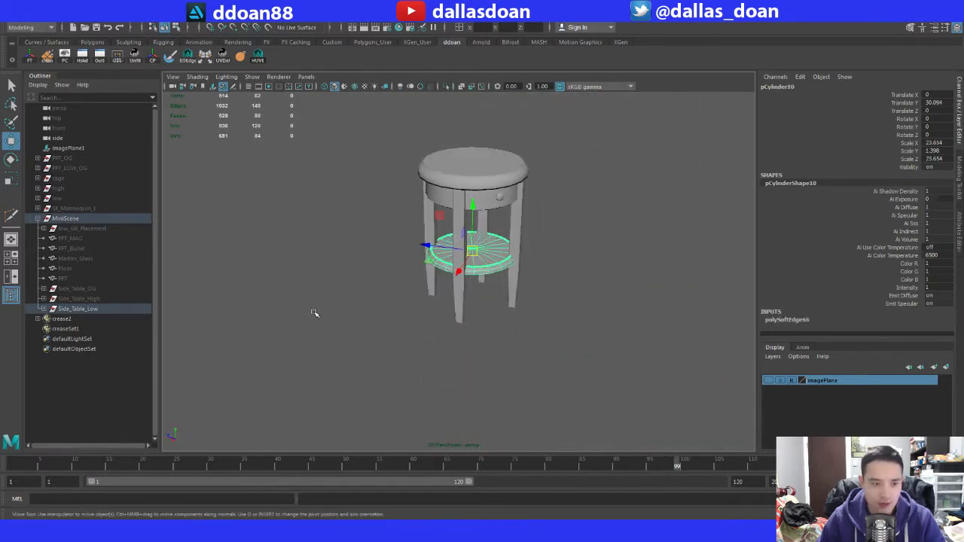
pyautogui.moveTo(381, 137); pyautogui.dragTo(566, 329)
pyautogui.scroll(5, 601, 365)
pyautogui.click(627, 310)
# Unhide the Side_Table_High group so it overlaps the low-poly table
pyautogui.keyDown('alt'); pyautogui.moveTo(627, 310); pyautogui.dragTo(619, 293); pyautogui.keyUp('alt')
pyautogui.click(515, 312)
pyautogui.keyDown('alt'); pyautogui.moveTo(517, 314); pyautogui.dragTo(467, 325); pyautogui.keyUp('alt')
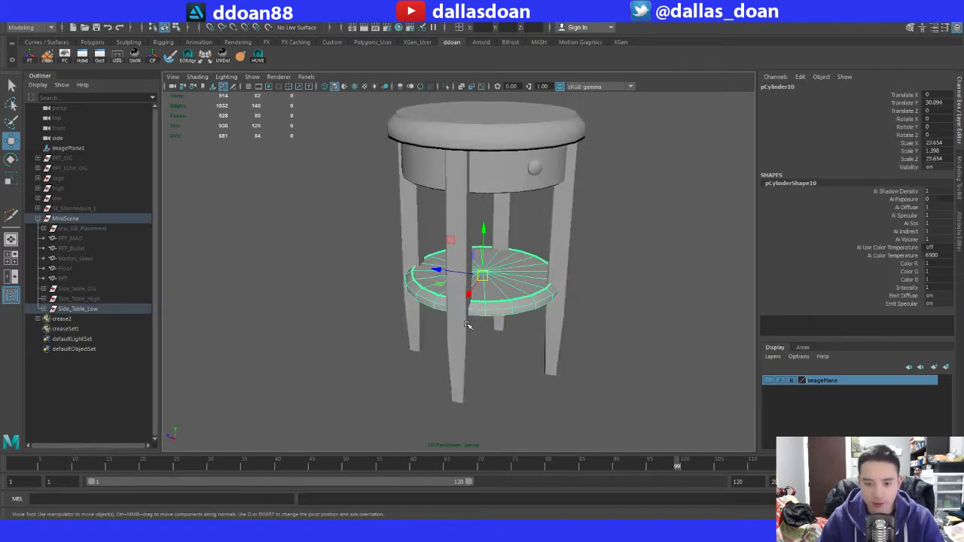
pyautogui.click(81, 299)
pyautogui.hotkey('shift', 'h')
pyautogui.keyDown('alt'); pyautogui.moveTo(314, 291); pyautogui.dragTo(320, 287); pyautogui.keyUp('alt')
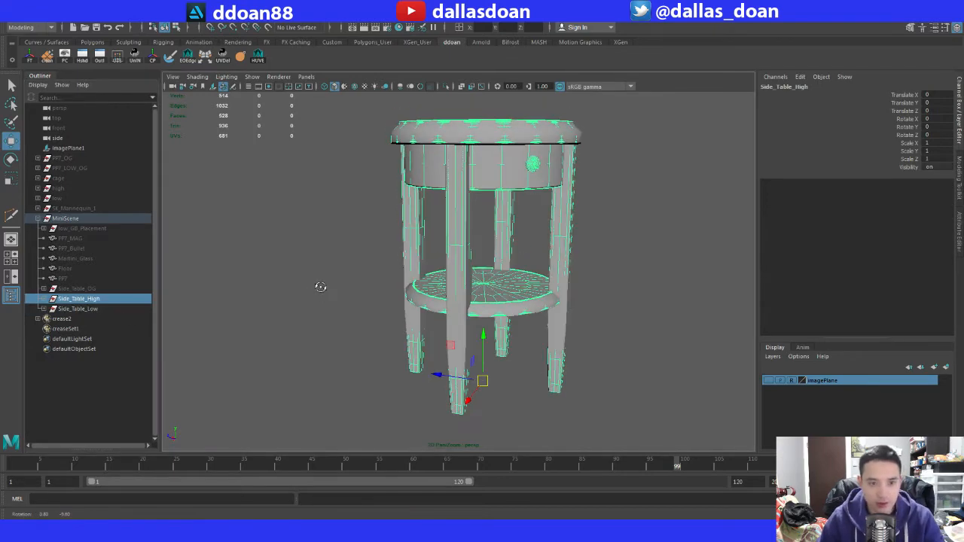
# Hide the Side_Table_High group
pyautogui.click(102, 308)
pyautogui.click(104, 301)
pyautogui.click(104, 308)
pyautogui.click(106, 302)
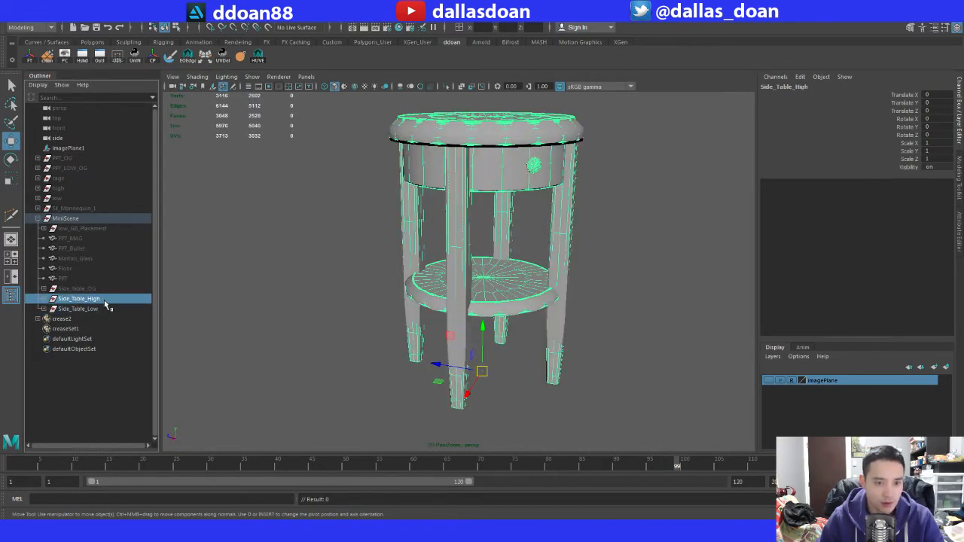
pyautogui.hotkey('ctrl', 'h')
pyautogui.keyDown('alt'); pyautogui.moveTo(590, 253); pyautogui.dragTo(490, 219); pyautogui.keyUp('alt')
# Delete an edge loop from the drawer cylinder pCylinder9, leaving 494 vertices
pyautogui.click(440, 224)
pyautogui.press('f')
pyautogui.press('f')
pyautogui.press('F10')
pyautogui.doubleClick(485, 173)
pyautogui.keyDown('alt'); pyautogui.moveTo(484, 172); pyautogui.dragTo(494, 135); pyautogui.keyUp('alt')
pyautogui.hotkey('ctrl', 'Delete')
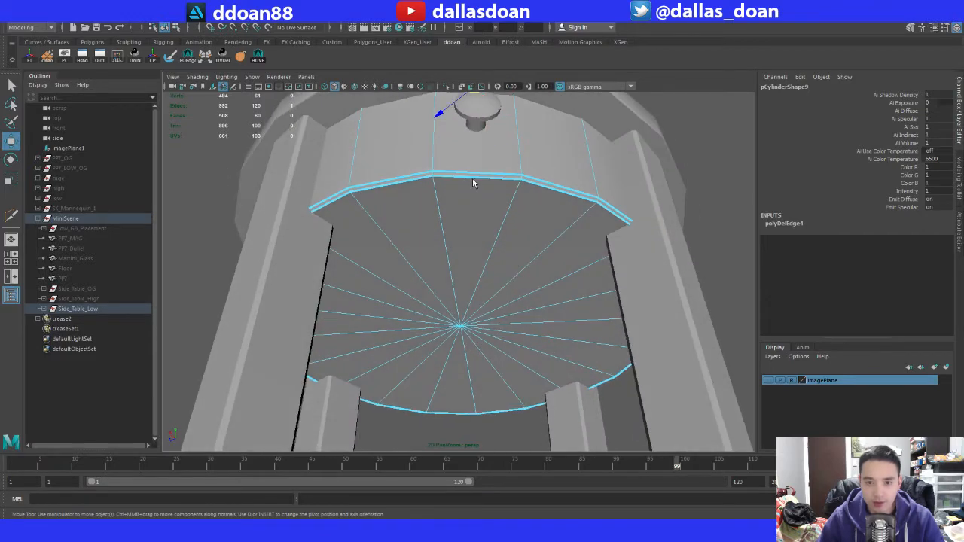
# Select the drawer knob pCylinder11 and frame it in the view
pyautogui.click(476, 115)
pyautogui.press('f')
pyautogui.keyDown('alt'); pyautogui.moveTo(512, 294); pyautogui.dragTo(557, 316); pyautogui.keyUp('alt')
# Select the edge loop at the knob's base and collapse it
pyautogui.press('F10')
pyautogui.doubleClick(510, 228)
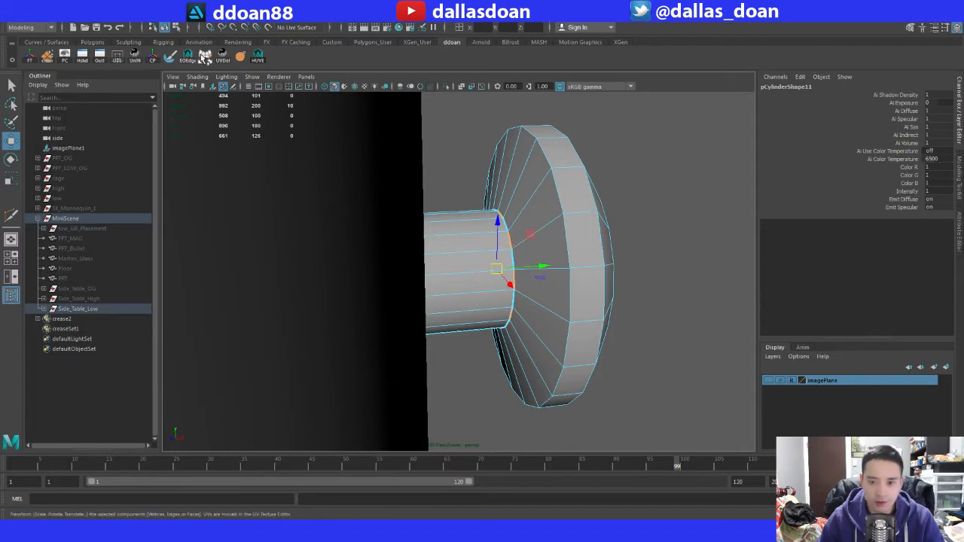
pyautogui.keyDown('alt'); pyautogui.moveTo(482, 179); pyautogui.dragTo(241, 206); pyautogui.keyUp('alt')
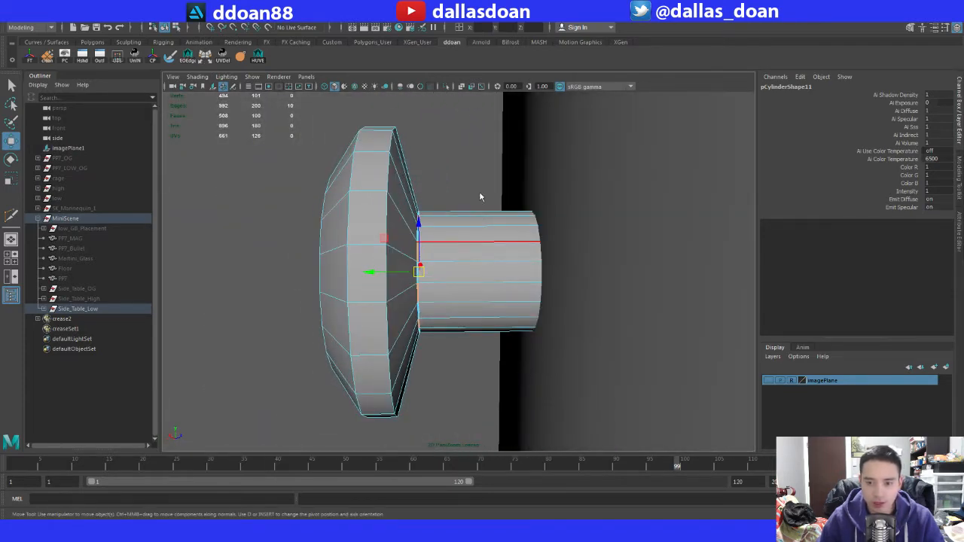
pyautogui.hotkey('ctrl', 'alt', 'c')
pyautogui.keyDown('alt'); pyautogui.moveTo(520, 235); pyautogui.dragTo(437, 240); pyautogui.keyUp('alt')
# Isolate the knob and return to edge mode to inspect the stem's open end
pyautogui.press('F8')
pyautogui.hotkey('ctrl', '1')
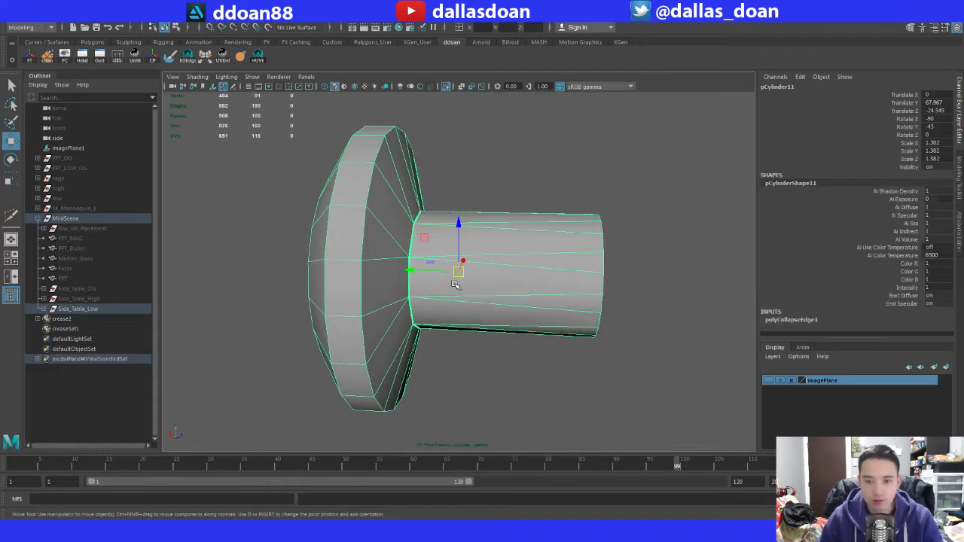
pyautogui.keyDown('alt'); pyautogui.moveTo(458, 274); pyautogui.dragTo(516, 222); pyautogui.keyUp('alt')
pyautogui.press('F10')
pyautogui.click(562, 266)
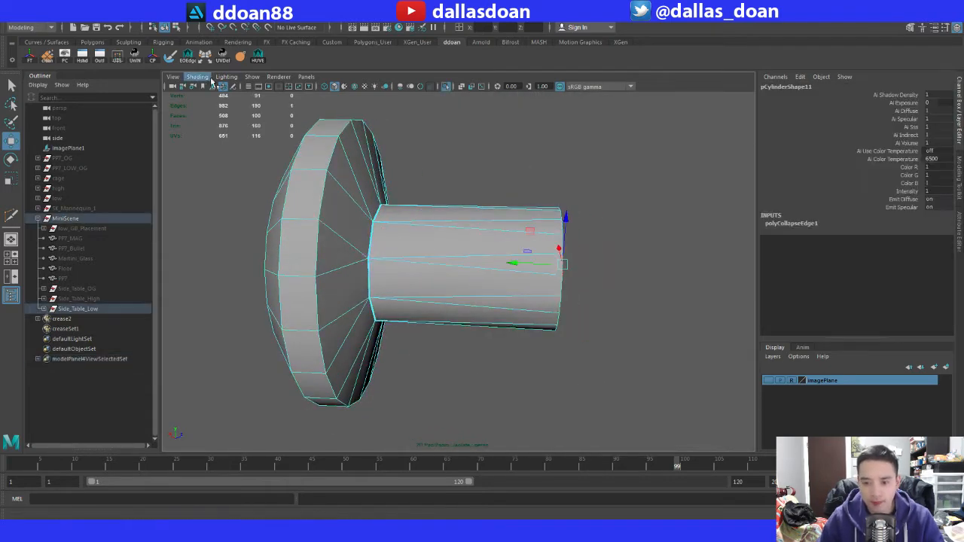
pyautogui.keyDown('alt'); pyautogui.moveTo(288, 151); pyautogui.dragTo(545, 258); pyautogui.keyUp('alt')
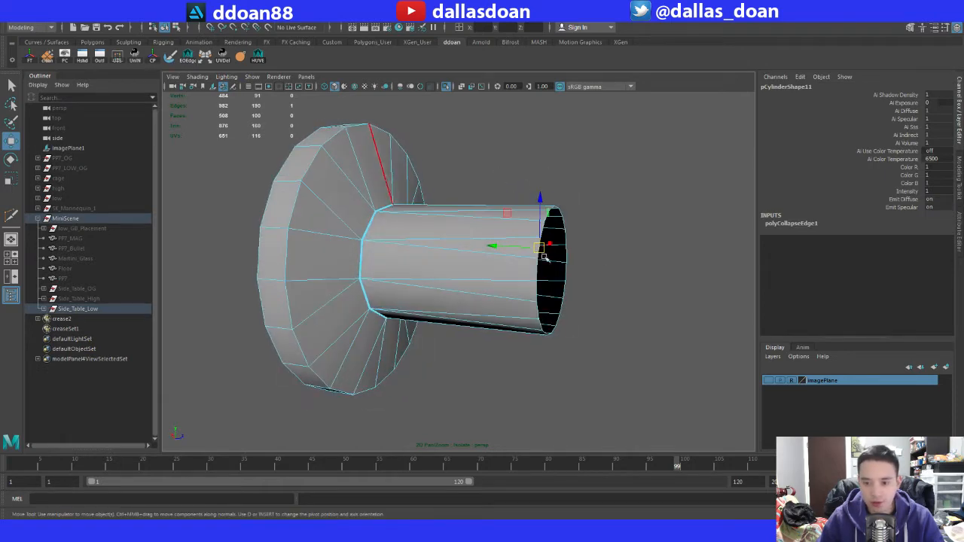
# Select four rim edges around the stem's open end
pyautogui.click(622, 280)
pyautogui.click(546, 251)
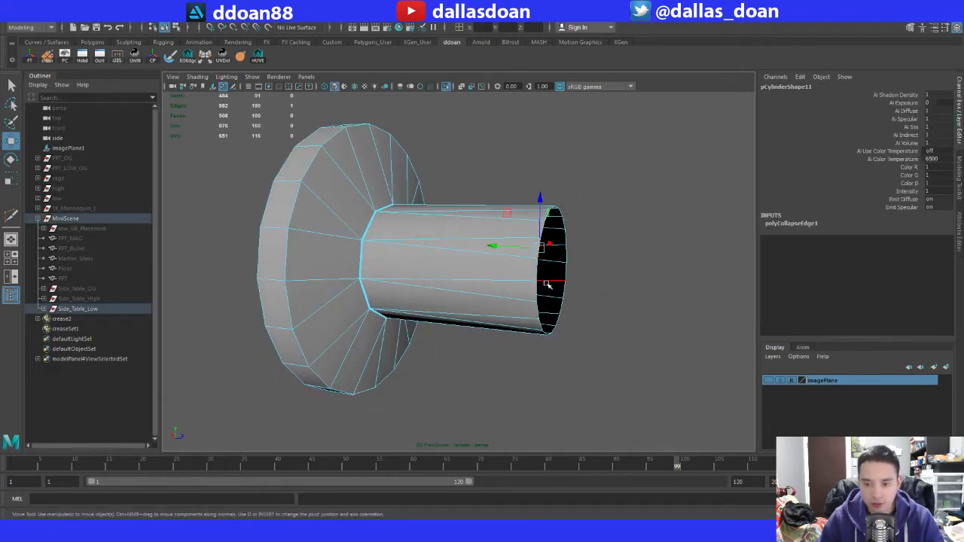
pyautogui.keyDown('shift'); pyautogui.click(538, 288); pyautogui.keyUp('shift')
pyautogui.scroll(-2, 556, 288)
pyautogui.keyDown('alt'); pyautogui.moveTo(557, 288); pyautogui.dragTo(590, 299); pyautogui.keyUp('alt')
pyautogui.scroll(2, 558, 256)
pyautogui.keyDown('shift'); pyautogui.click(529, 272); pyautogui.keyUp('shift')
pyautogui.keyDown('shift'); pyautogui.click(490, 251); pyautogui.keyUp('shift')
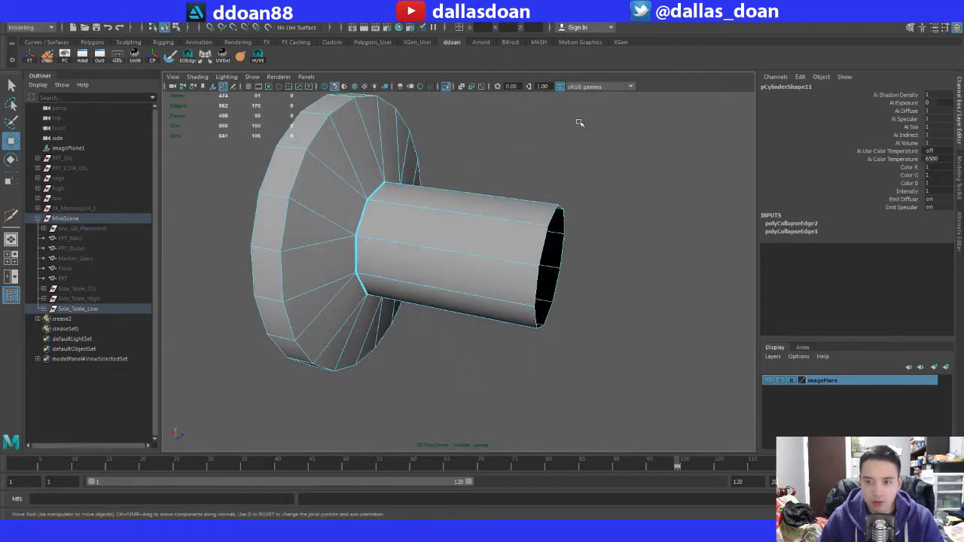
pyautogui.scroll(-3, 528, 199)
pyautogui.keyDown('alt'); pyautogui.moveTo(470, 245); pyautogui.dragTo(464, 264); pyautogui.keyUp('alt')
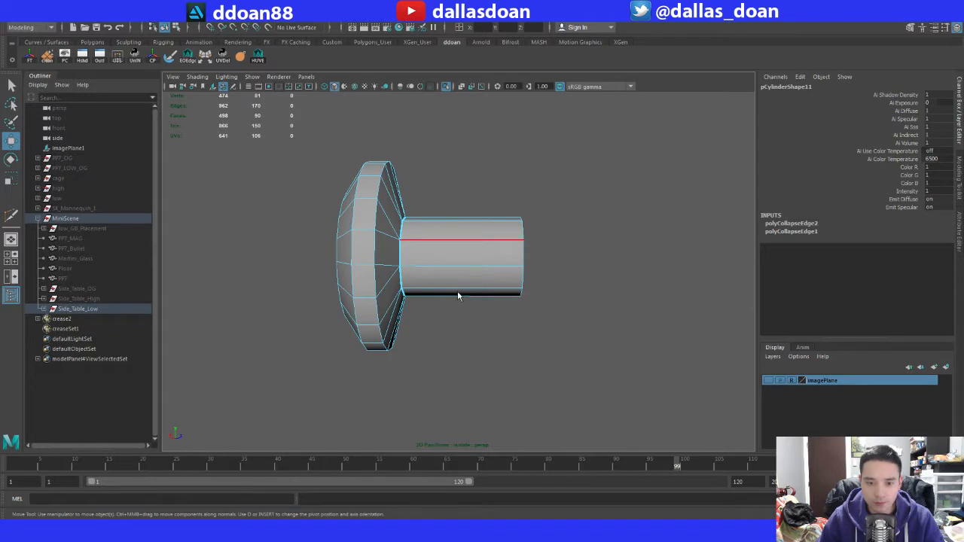
# Exit Isolate Select in object mode, then select the knob's parent Side_Table_Low group
pyautogui.press('F8')
pyautogui.keyDown('alt'); pyautogui.moveTo(471, 297); pyautogui.dragTo(619, 261); pyautogui.keyUp('alt')
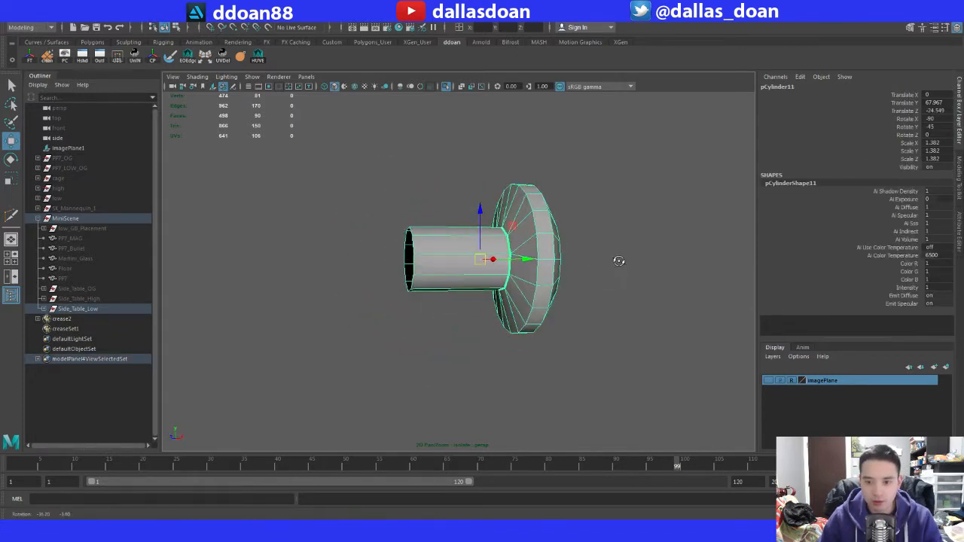
pyautogui.hotkey('ctrl', '1')
pyautogui.click(560, 267)
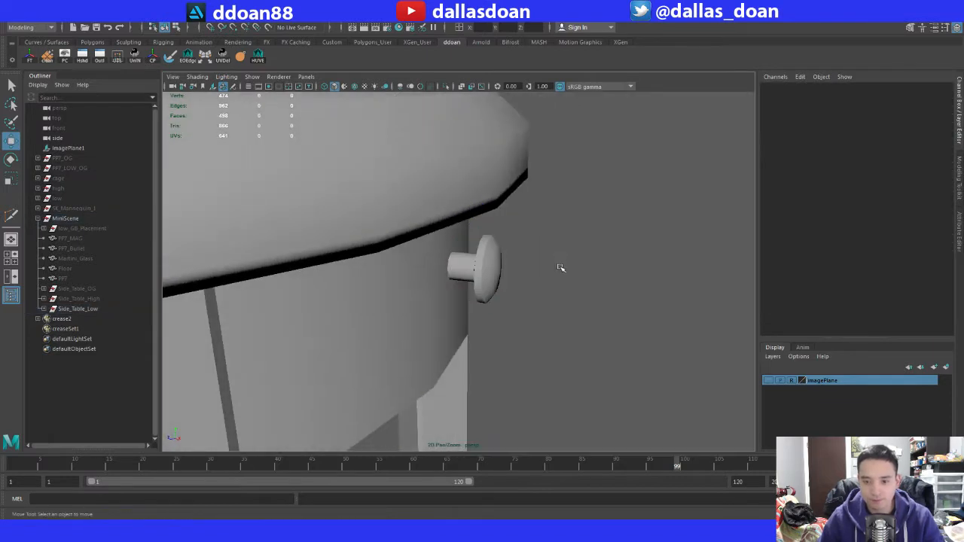
pyautogui.keyDown('alt'); pyautogui.moveTo(561, 268); pyautogui.dragTo(530, 264); pyautogui.keyUp('alt')
pyautogui.click(531, 262)
pyautogui.keyDown('alt'); pyautogui.moveTo(612, 242); pyautogui.dragTo(538, 263); pyautogui.keyUp('alt')
pyautogui.click(581, 241)
pyautogui.click(525, 259)
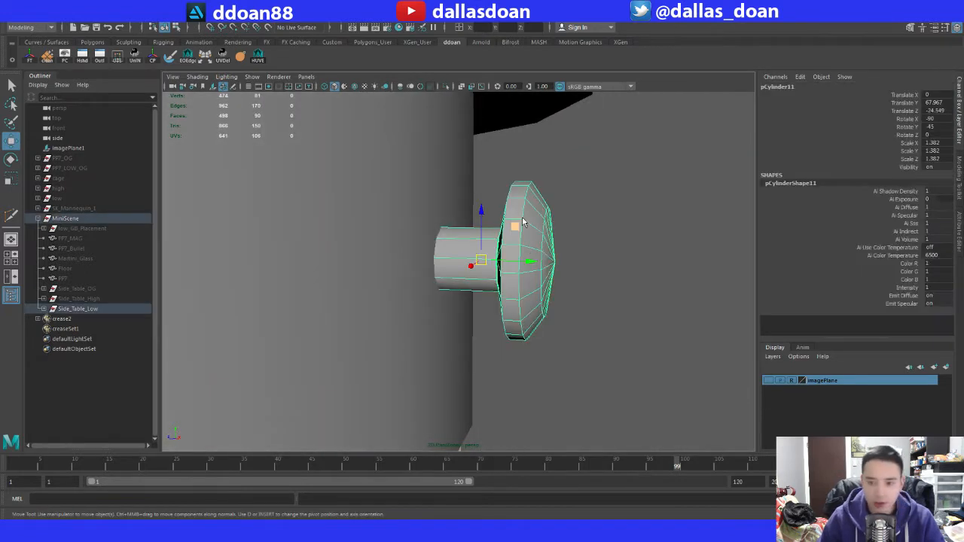
pyautogui.press('Up')
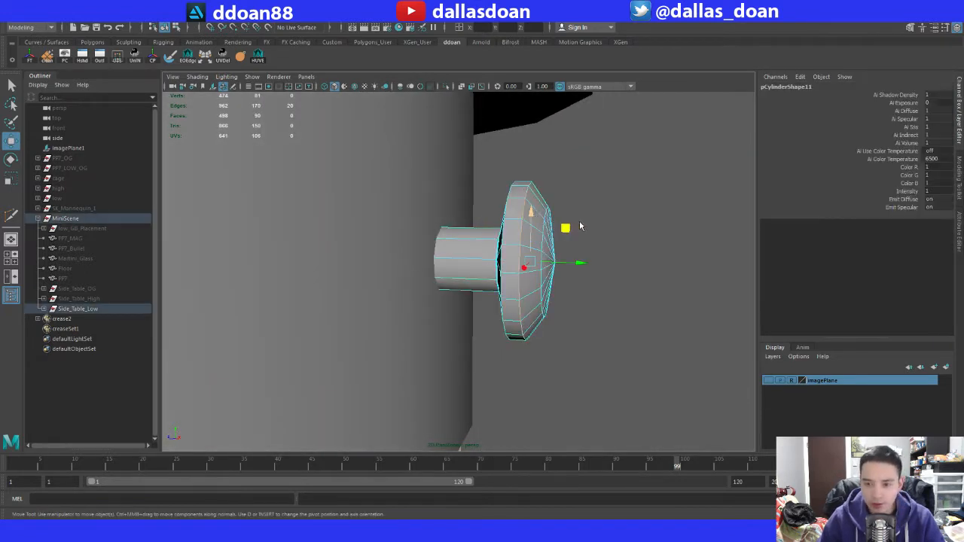
# Remove the edge softening from the knob and reselect it
pyautogui.keyDown('alt'); pyautogui.moveTo(619, 212); pyautogui.dragTo(524, 222); pyautogui.keyUp('alt')
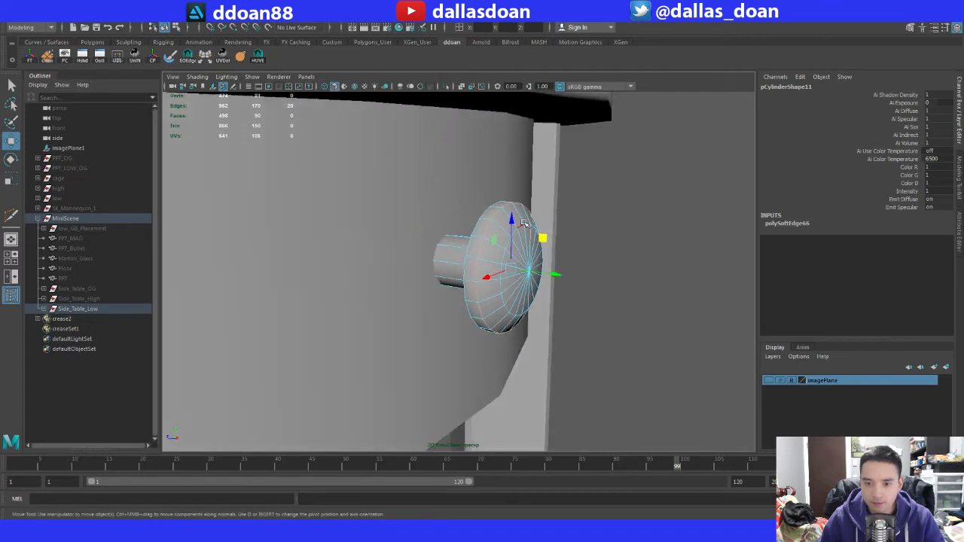
pyautogui.scroll(-3, 520, 275)
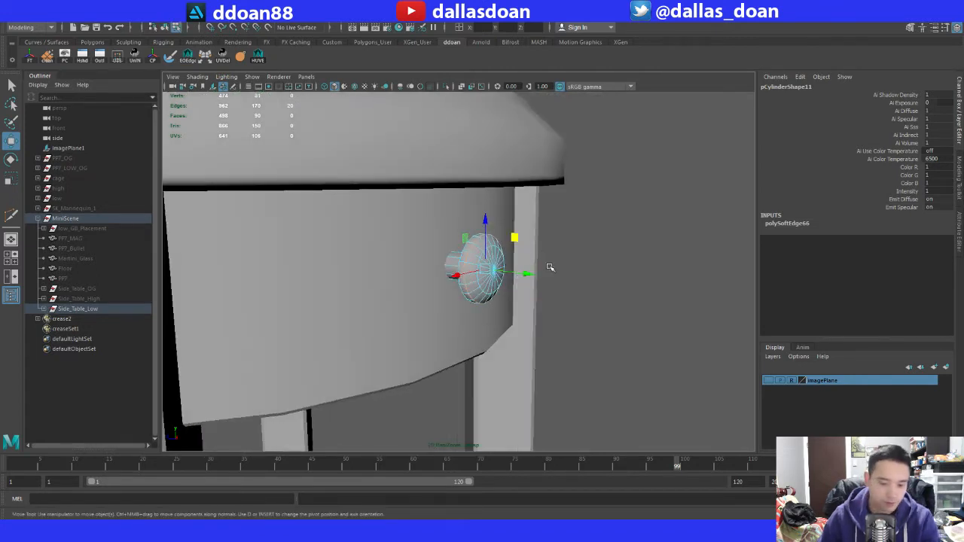
pyautogui.press('Up')
pyautogui.hotkey('alt', 'shift', 'd')
pyautogui.keyDown('alt'); pyautogui.moveTo(606, 235); pyautogui.dragTo(563, 281); pyautogui.keyUp('alt')
pyautogui.click(614, 254)
pyautogui.scroll(-2, 497, 287)
pyautogui.click(480, 276)
pyautogui.scroll(5, 516, 275)
# Select the knob's front edge loop, then go back to object mode
pyautogui.press('F10')
pyautogui.doubleClick(556, 225)
pyautogui.keyDown('alt'); pyautogui.moveTo(555, 226); pyautogui.dragTo(584, 234); pyautogui.keyUp('alt')
pyautogui.keyDown('alt'); pyautogui.moveTo(536, 211); pyautogui.dragTo(533, 243); pyautogui.keyUp('alt')
pyautogui.press('F8')
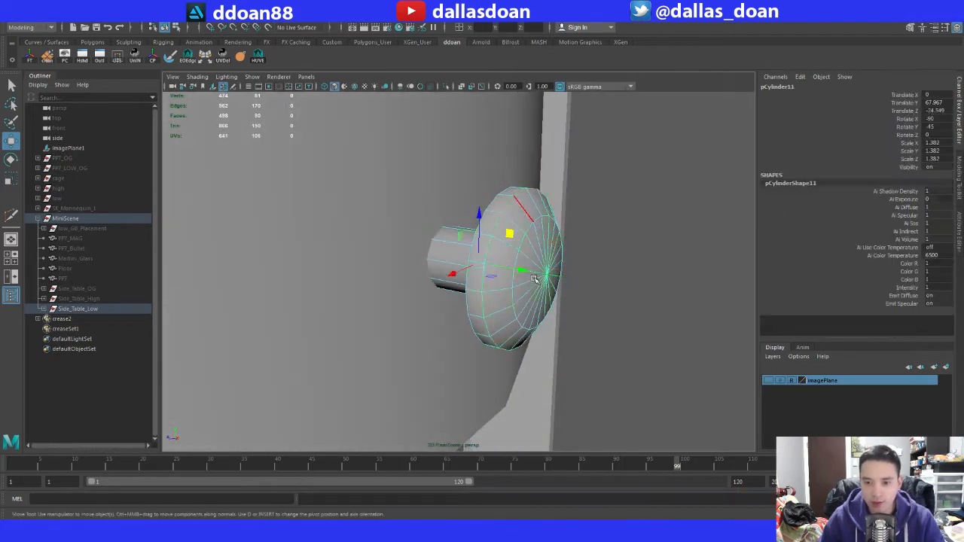
# Deselect the knob and select the drawer cylinder
pyautogui.scroll(-3, 569, 282)
pyautogui.scroll(-5, 591, 287)
pyautogui.click(603, 273)
pyautogui.scroll(4, 484, 263)
pyautogui.keyDown('alt'); pyautogui.moveTo(603, 274); pyautogui.dragTo(565, 197); pyautogui.keyUp('alt')
pyautogui.scroll(-4, 484, 263)
pyautogui.click(482, 240)
# Select the low-poly table top, pCylinder8
pyautogui.keyDown('alt'); pyautogui.moveTo(483, 239); pyautogui.dragTo(499, 300); pyautogui.keyUp('alt')
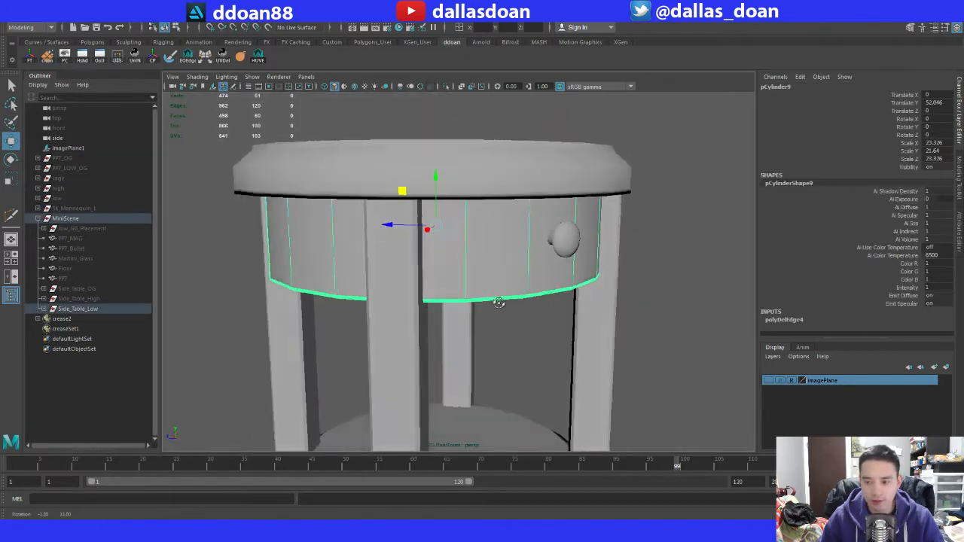
pyautogui.click(504, 178)
pyautogui.scroll(3, 504, 211)
pyautogui.moveTo(504, 235)
pyautogui.keyDown('alt'); pyautogui.mouseDown()
pyautogui.moveTo(502, 271)
pyautogui.moveTo(515, 249)
pyautogui.mouseUp(); pyautogui.keyUp('alt')
pyautogui.scroll(2, 500, 250)
# Delete three edge loops from the table top's rim, including the bottom-rim loop
pyautogui.press('F8')
pyautogui.doubleClick(525, 252)
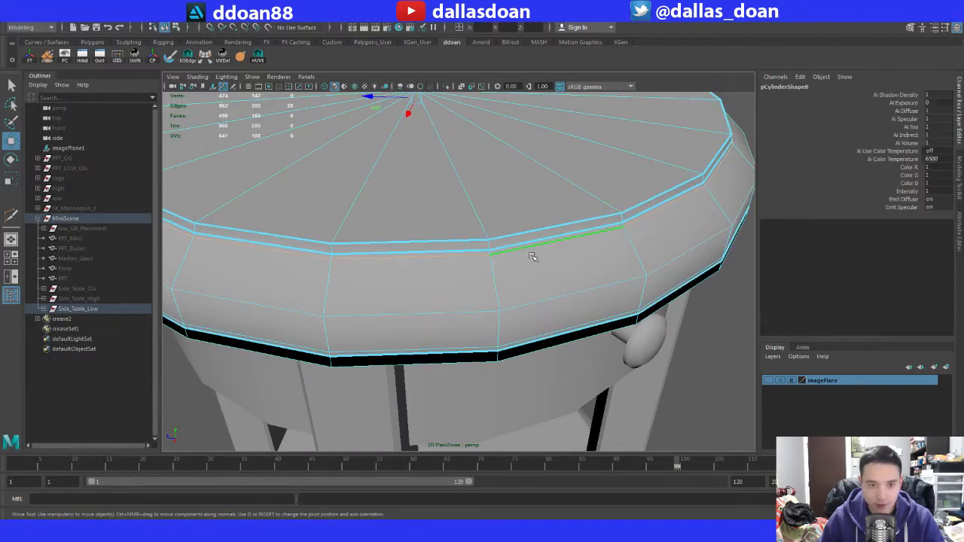
pyautogui.scroll(-3, 536, 258)
pyautogui.keyDown('alt'); pyautogui.moveTo(553, 274); pyautogui.dragTo(542, 228); pyautogui.keyUp('alt')
pyautogui.press('Delete')
pyautogui.scroll(5, 572, 248)
pyautogui.doubleClick(555, 263)
pyautogui.scroll(2, 565, 252)
pyautogui.press('Delete')
pyautogui.scroll(-3, 536, 253)
pyautogui.scroll(3, 549, 246)
pyautogui.click(543, 228)
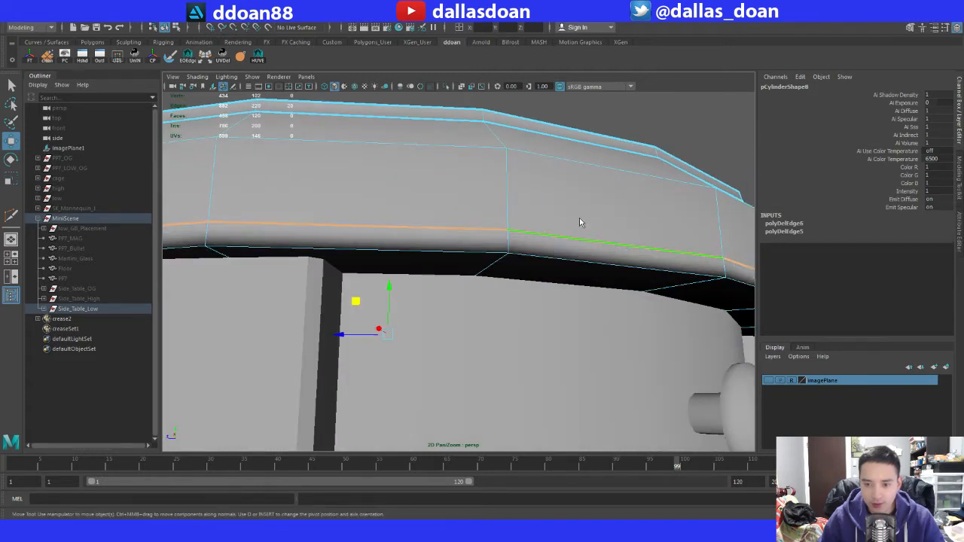
pyautogui.press('Delete')
# Harden the table top's bottom-rim edges and delete its history
pyautogui.click(540, 256)
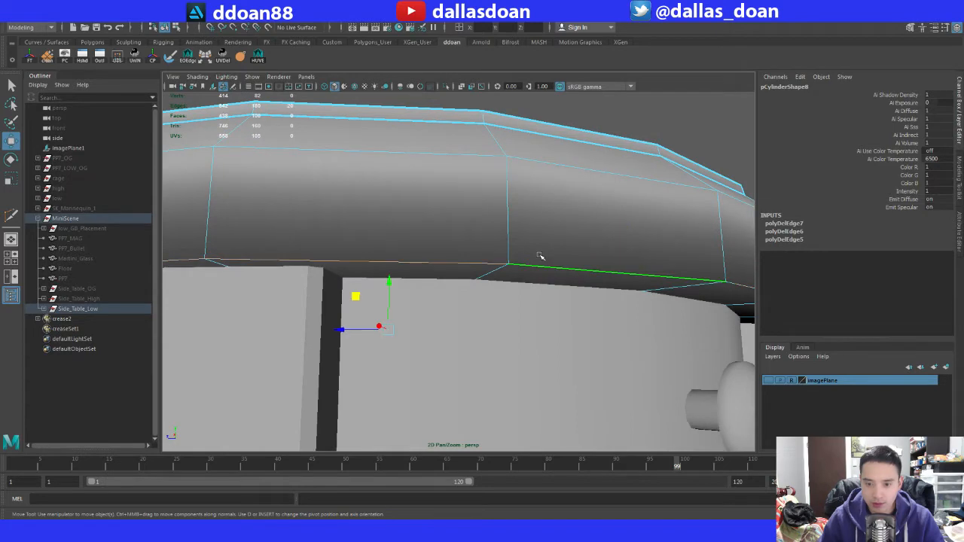
pyautogui.scroll(-5, 539, 256)
pyautogui.keyDown('shift'); pyautogui.moveTo(678, 245); pyautogui.dragTo(593, 259, button='right'); pyautogui.keyUp('shift')
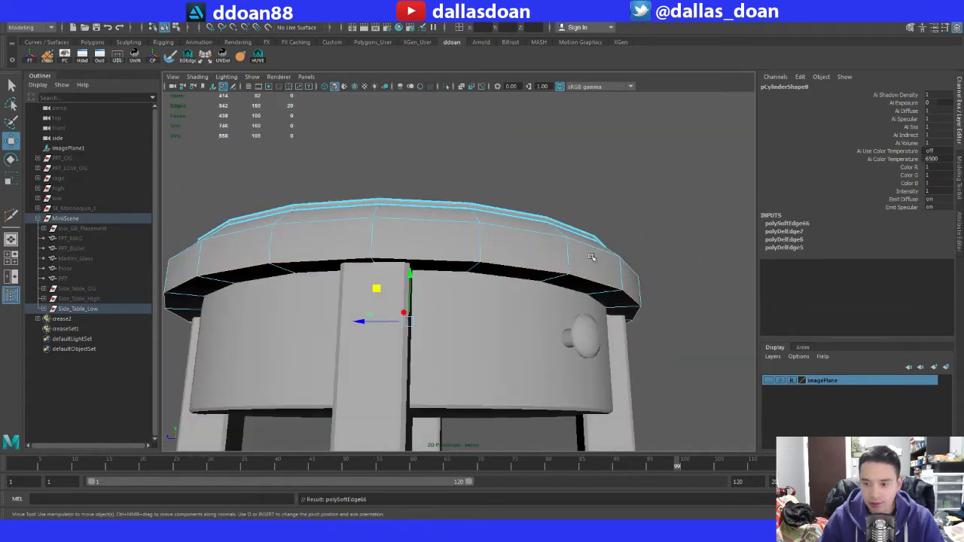
pyautogui.moveTo(593, 259)
pyautogui.keyDown('alt'); pyautogui.mouseDown()
pyautogui.moveTo(499, 269)
pyautogui.moveTo(506, 258)
pyautogui.mouseUp(); pyautogui.keyUp('alt')
pyautogui.moveTo(504, 302); pyautogui.dragTo(544, 277, button='right')
pyautogui.keyDown('alt'); pyautogui.moveTo(543, 277); pyautogui.dragTo(532, 303); pyautogui.keyUp('alt')
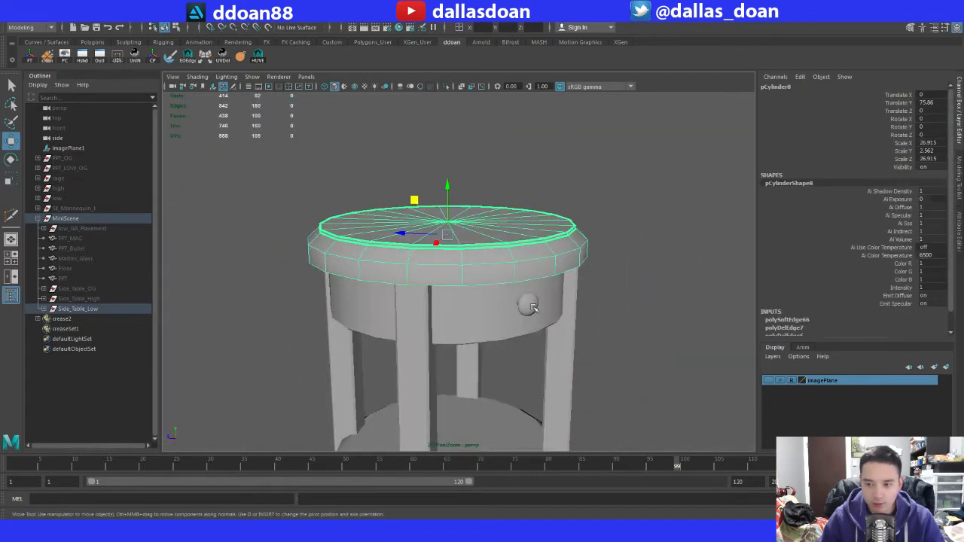
pyautogui.hotkey('alt', 'shift', 'd')
# Deselect the table top and marquee-select all the low-poly table pieces
pyautogui.scroll(-6, 520, 278)
pyautogui.keyDown('alt'); pyautogui.moveTo(517, 269); pyautogui.dragTo(513, 250); pyautogui.keyUp('alt')
pyautogui.click(292, 146)
pyautogui.moveTo(292, 145); pyautogui.dragTo(579, 387)
pyautogui.scroll(3, 534, 355)
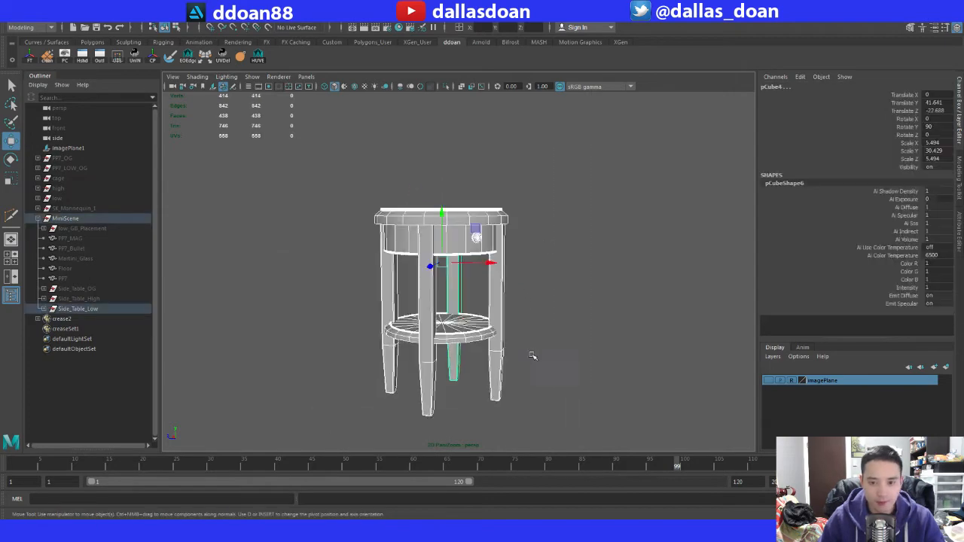
# Orbit around the low-poly table to inspect its underside, top and legs
pyautogui.scroll(3, 536, 310)
pyautogui.keyDown('alt'); pyautogui.moveTo(534, 355); pyautogui.dragTo(511, 332); pyautogui.keyUp('alt')
pyautogui.scroll(3, 536, 324)
pyautogui.keyDown('alt'); pyautogui.moveTo(511, 331); pyautogui.dragTo(540, 277, button='middle'); pyautogui.keyUp('alt')
pyautogui.keyDown('alt'); pyautogui.moveTo(540, 277); pyautogui.dragTo(531, 219); pyautogui.keyUp('alt')
pyautogui.keyDown('alt'); pyautogui.moveTo(531, 218); pyautogui.dragTo(449, 357, button='middle'); pyautogui.keyUp('alt')
pyautogui.scroll(3, 531, 263)
pyautogui.scroll(3, 540, 282)
pyautogui.keyDown('alt'); pyautogui.moveTo(449, 357); pyautogui.dragTo(467, 370); pyautogui.keyUp('alt')
pyautogui.keyDown('alt'); pyautogui.moveTo(467, 370); pyautogui.dragTo(510, 295, button='middle'); pyautogui.keyUp('alt')
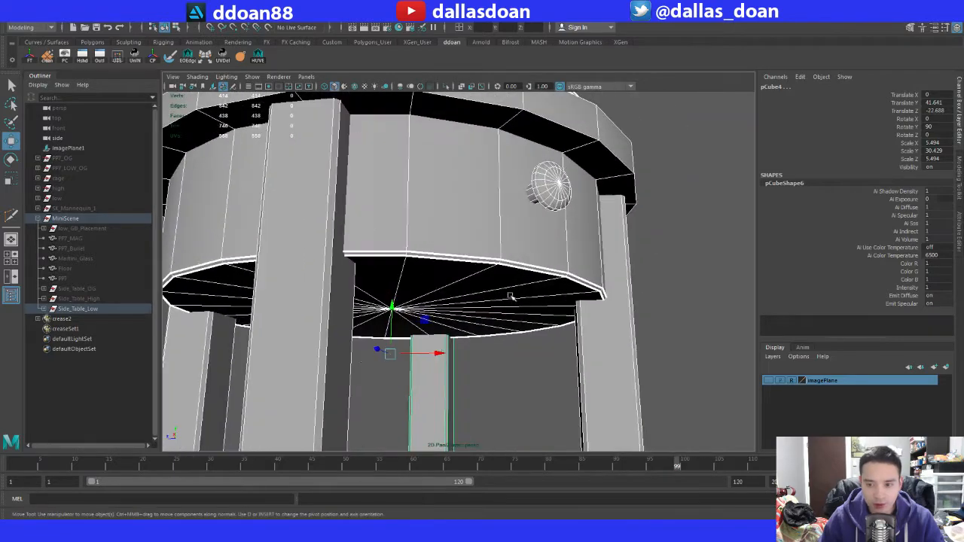
pyautogui.scroll(-5, 509, 295)
pyautogui.keyDown('alt'); pyautogui.moveTo(510, 295); pyautogui.dragTo(439, 340); pyautogui.keyUp('alt')
pyautogui.keyDown('alt'); pyautogui.moveTo(439, 340); pyautogui.dragTo(394, 351, button='middle'); pyautogui.keyUp('alt')
pyautogui.keyDown('alt'); pyautogui.moveTo(394, 351); pyautogui.dragTo(390, 395); pyautogui.keyUp('alt')
pyautogui.click(510, 299)
pyautogui.scroll(4, 459, 254)
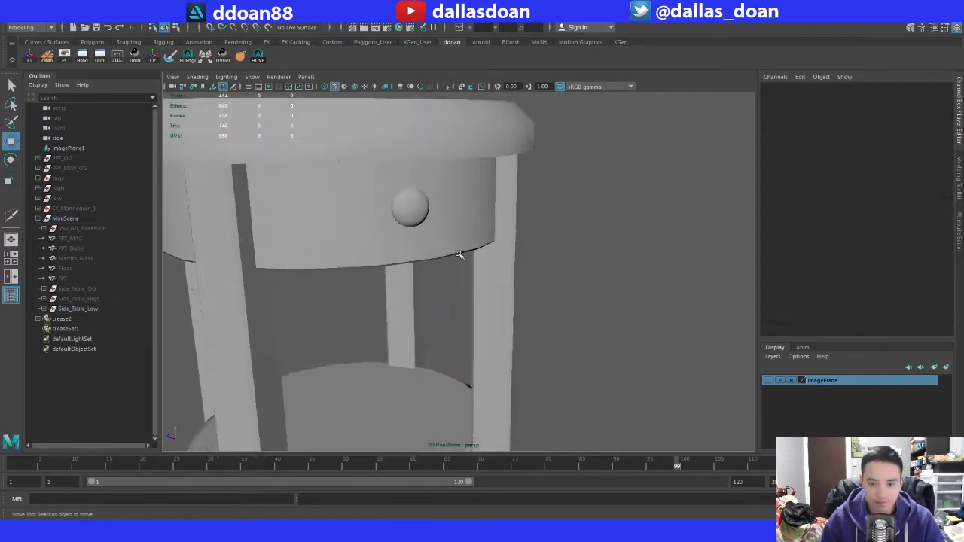
pyautogui.keyDown('alt'); pyautogui.moveTo(458, 254); pyautogui.dragTo(536, 335, button='middle'); pyautogui.keyUp('alt')
pyautogui.keyDown('alt'); pyautogui.moveTo(536, 335); pyautogui.dragTo(491, 299); pyautogui.keyUp('alt')
# Frame the sphere knob and collapse its selected edge rings to reduce its edges
pyautogui.click(452, 259)
pyautogui.press('f')
pyautogui.scroll(-2, 469, 291)
pyautogui.click(464, 186)
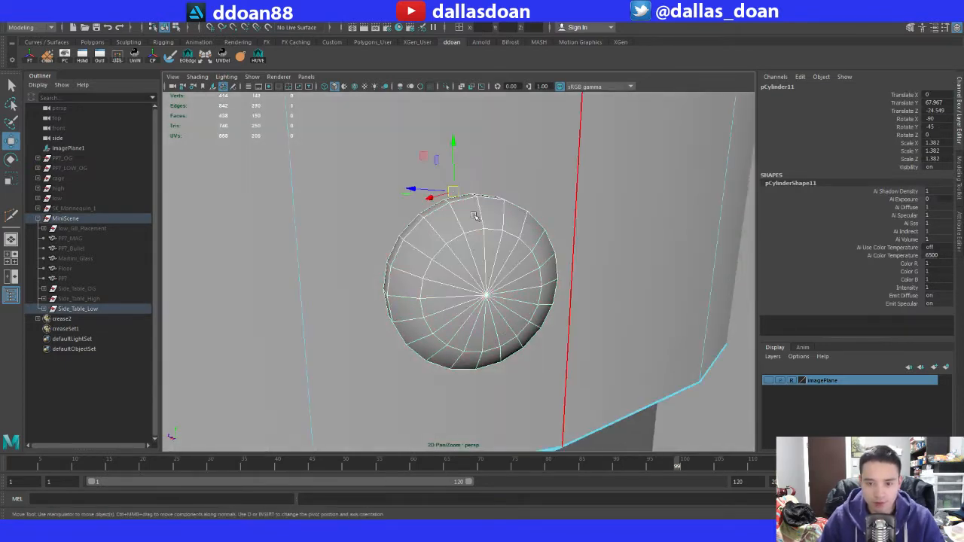
pyautogui.click(456, 274)
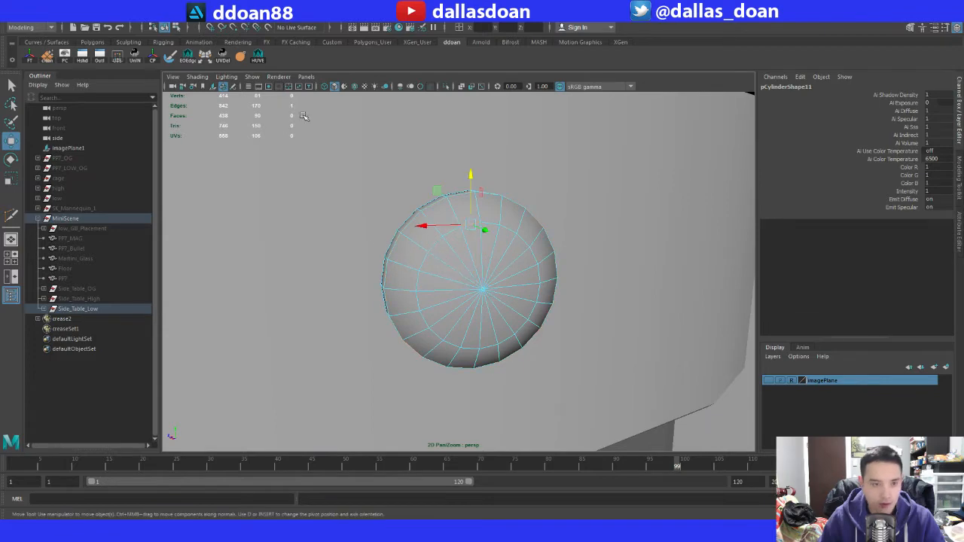
pyautogui.keyDown('alt'); pyautogui.moveTo(369, 199); pyautogui.dragTo(433, 218); pyautogui.keyUp('alt')
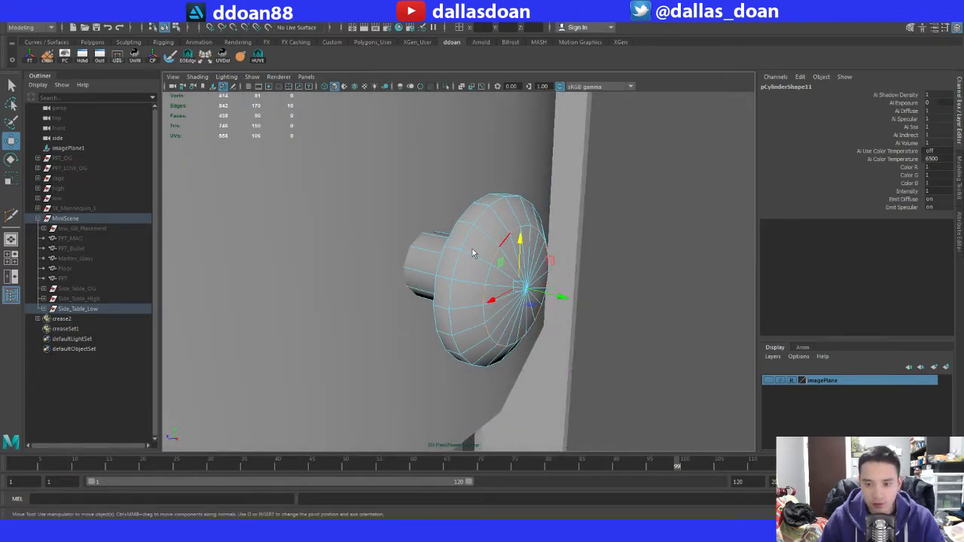
pyautogui.keyDown('ctrl'); pyautogui.moveTo(472, 250); pyautogui.dragTo(435, 236, button='right'); pyautogui.keyUp('ctrl')
pyautogui.keyDown('alt'); pyautogui.moveTo(437, 238); pyautogui.dragTo(479, 239); pyautogui.keyUp('alt')
# Return to object mode and preview the drawer knob with smoothing (key 3)
pyautogui.moveTo(472, 300); pyautogui.dragTo(488, 280, button='right')
pyautogui.scroll(-8, 488, 280)
pyautogui.click(581, 290)
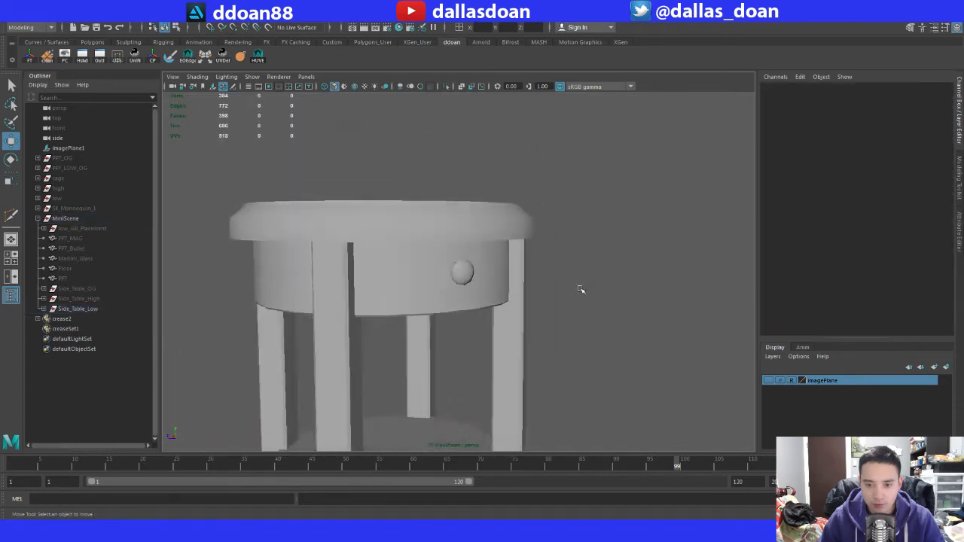
pyautogui.keyDown('alt'); pyautogui.moveTo(581, 291); pyautogui.dragTo(553, 282); pyautogui.keyUp('alt')
pyautogui.scroll(2, 553, 281)
pyautogui.scroll(-3, 518, 270)
pyautogui.scroll(10, 518, 270)
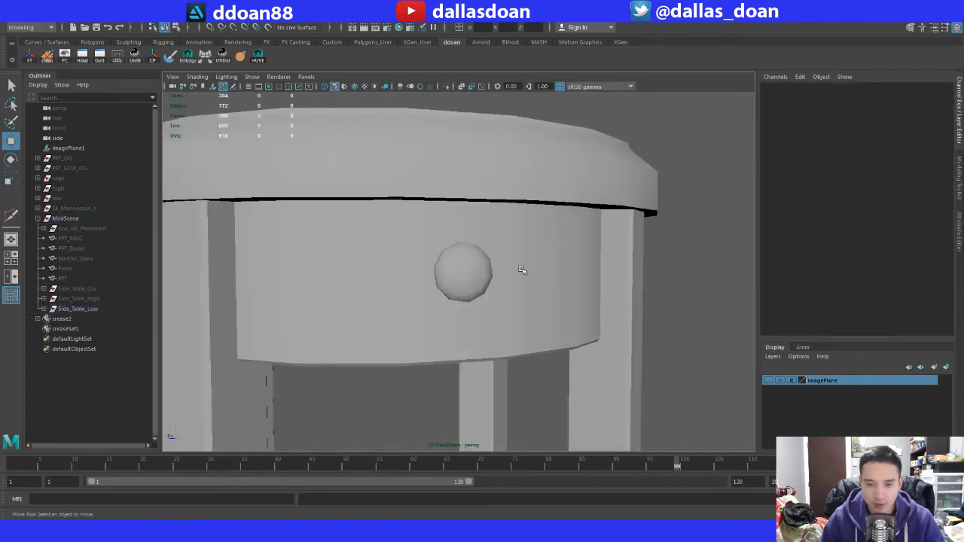
pyautogui.click(532, 278)
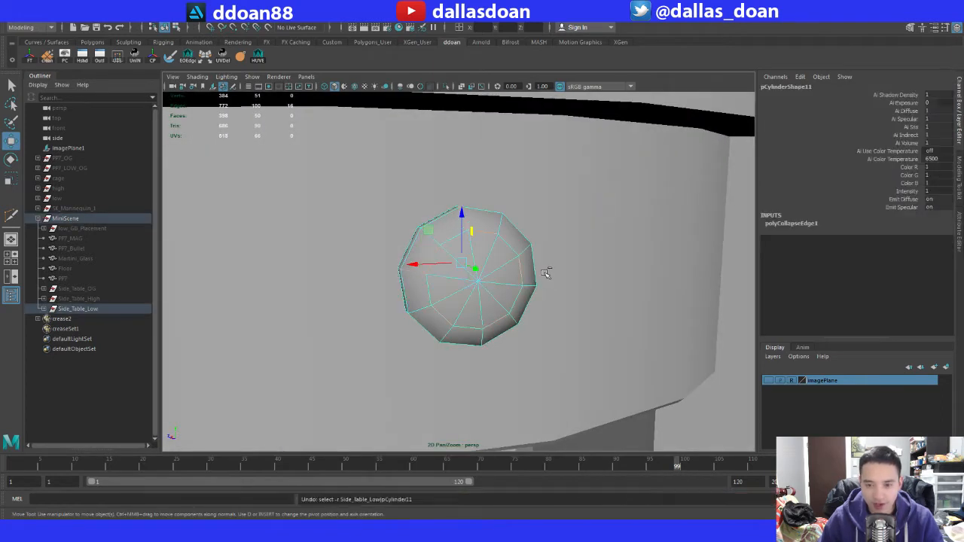
pyautogui.press('3')
pyautogui.keyDown('alt'); pyautogui.moveTo(549, 269); pyautogui.dragTo(499, 259); pyautogui.keyUp('alt')
pyautogui.scroll(-4, 495, 293)
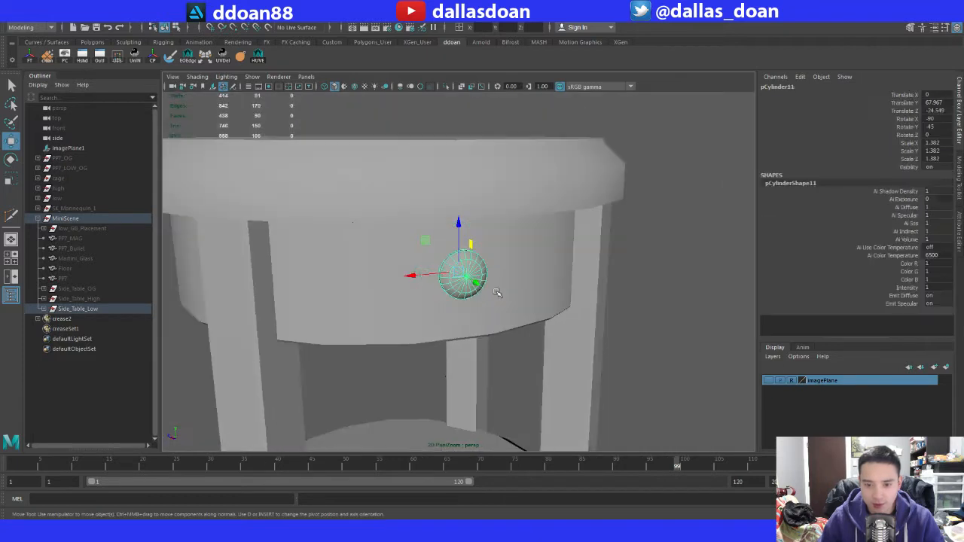
pyautogui.click(622, 275)
pyautogui.scroll(-5, 530, 316)
# Select the whole low-poly side table and orbit to check it from several angles
pyautogui.keyDown('alt'); pyautogui.moveTo(537, 317); pyautogui.dragTo(548, 293, button='middle'); pyautogui.keyUp('alt')
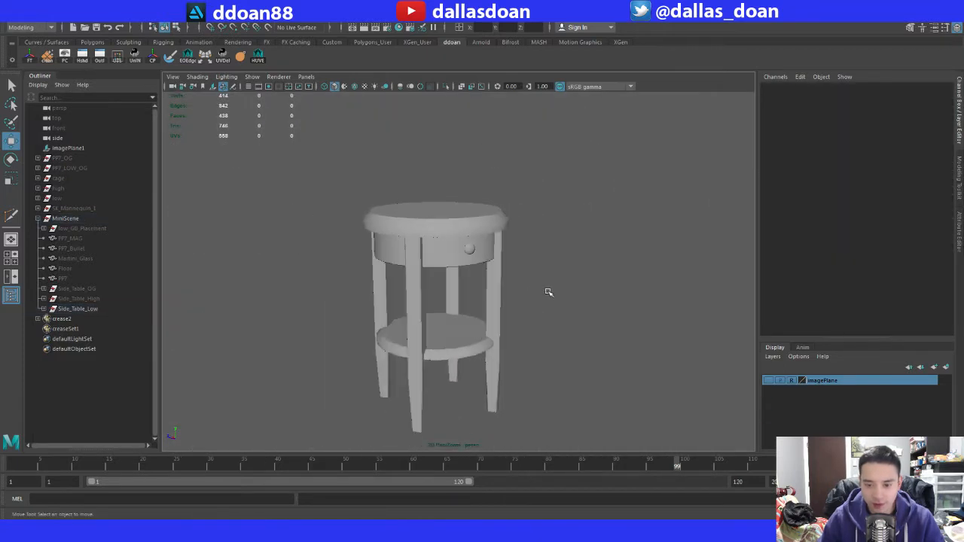
pyautogui.keyDown('alt'); pyautogui.moveTo(548, 293); pyautogui.dragTo(527, 315); pyautogui.keyUp('alt')
pyautogui.moveTo(551, 408); pyautogui.dragTo(550, 405)
pyautogui.keyDown('alt'); pyautogui.moveTo(544, 324); pyautogui.dragTo(534, 318); pyautogui.keyUp('alt')
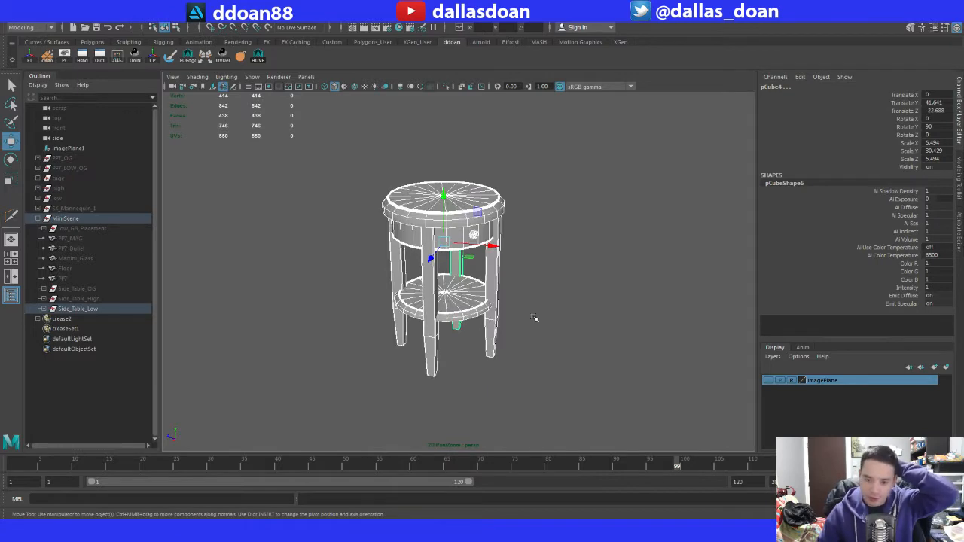
pyautogui.keyDown('alt'); pyautogui.moveTo(529, 303); pyautogui.dragTo(567, 282); pyautogui.keyUp('alt')
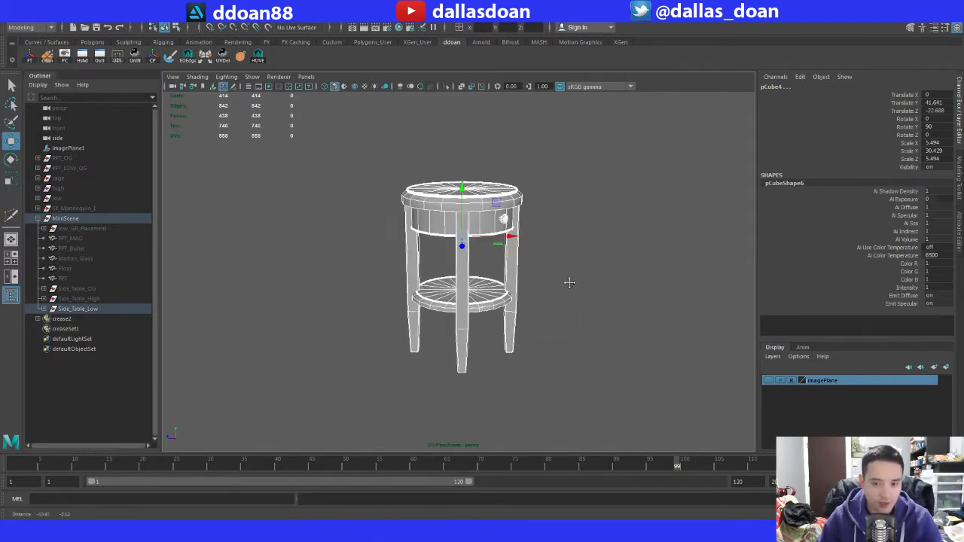
pyautogui.scroll(3, 557, 280)
pyautogui.keyDown('alt'); pyautogui.moveTo(461, 251); pyautogui.dragTo(504, 273, button='middle'); pyautogui.keyUp('alt')
pyautogui.keyDown('alt'); pyautogui.moveTo(504, 274); pyautogui.dragTo(485, 290); pyautogui.keyUp('alt')
# Expand Side_Table_Low in the Outliner and review its pieces pCylinder11 through pCylinder8
pyautogui.click(44, 310)
pyautogui.click(79, 319)
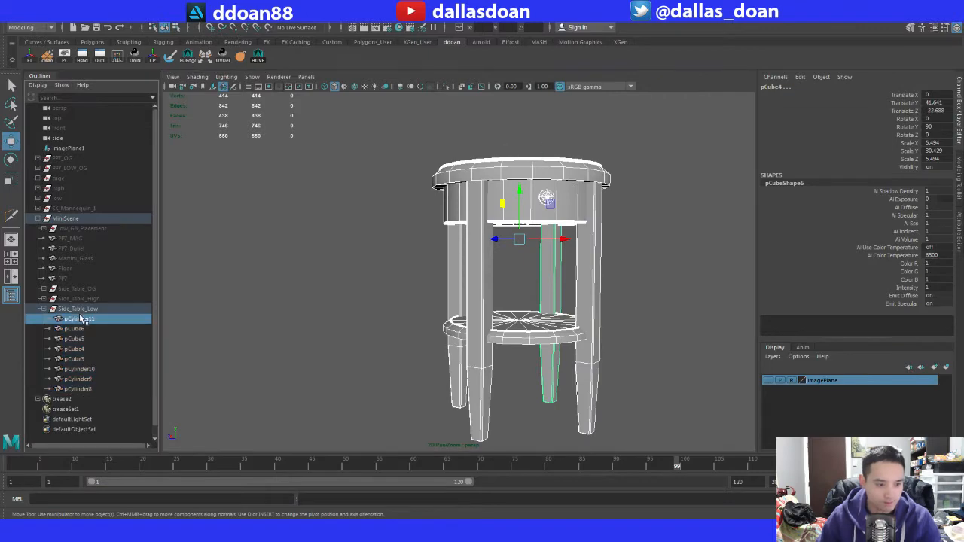
pyautogui.doubleClick(83, 310)
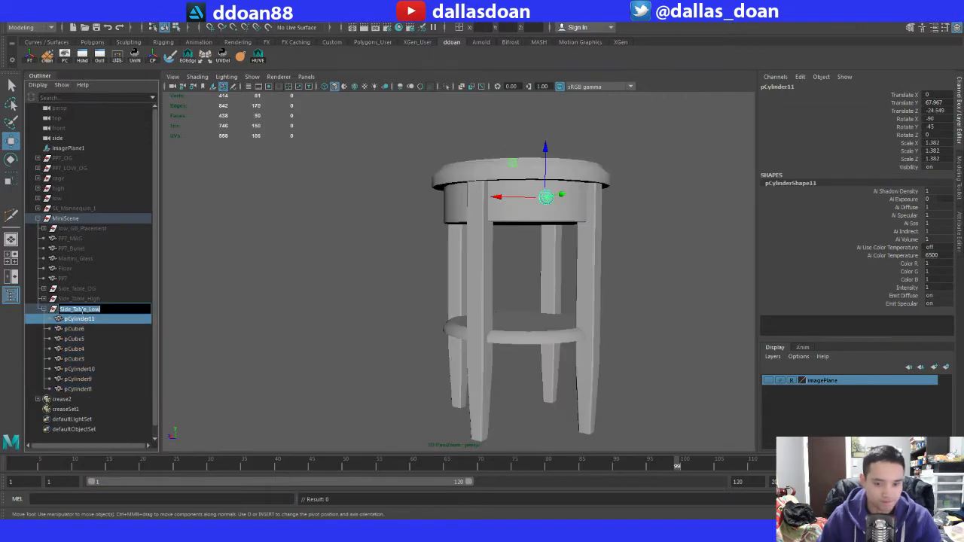
pyautogui.click(79, 308)
pyautogui.keyDown('alt'); pyautogui.moveTo(422, 286); pyautogui.dragTo(327, 323); pyautogui.keyUp('alt')
pyautogui.click(83, 318)
pyautogui.keyDown('shift'); pyautogui.click(78, 389); pyautogui.keyUp('shift')
pyautogui.click(324, 309)
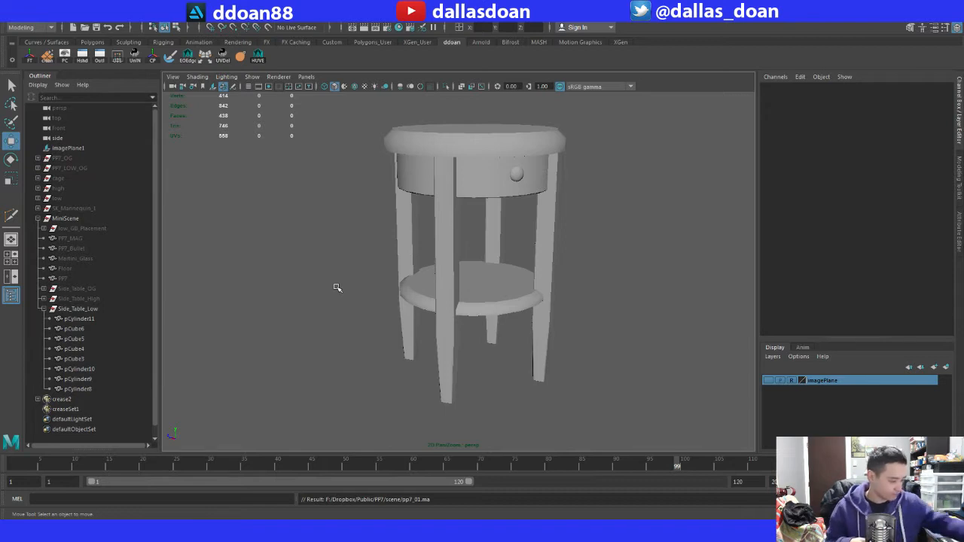
# Check the eight table meshes in the viewport, then select the Side_Table_Low group
pyautogui.keyDown('alt'); pyautogui.moveTo(336, 287); pyautogui.dragTo(312, 247); pyautogui.keyUp('alt')
pyautogui.moveTo(310, 126); pyautogui.dragTo(675, 470)
pyautogui.keyDown('alt'); pyautogui.moveTo(597, 362); pyautogui.dragTo(592, 403); pyautogui.keyUp('alt')
pyautogui.click(592, 402)
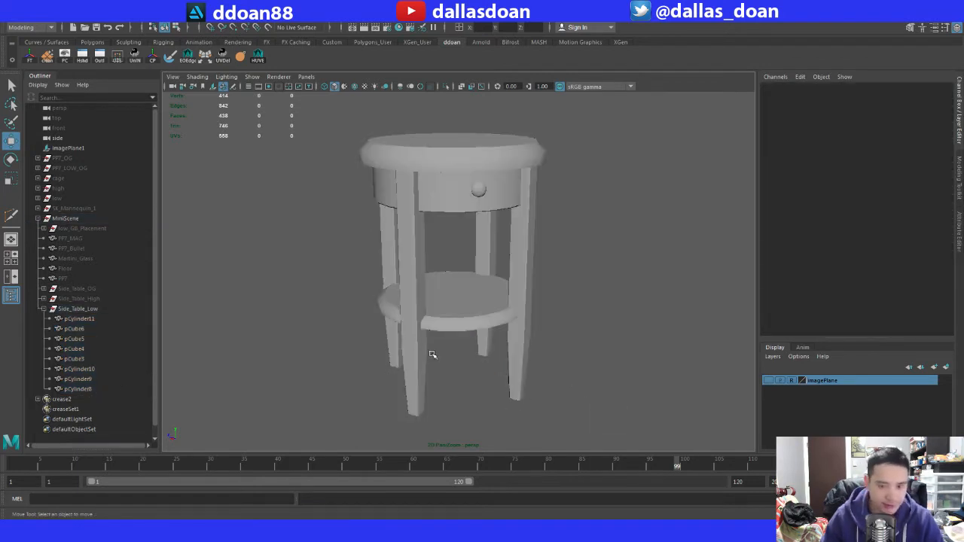
pyautogui.click(412, 309)
pyautogui.keyDown('alt'); pyautogui.moveTo(426, 334); pyautogui.dragTo(494, 311); pyautogui.keyUp('alt')
pyautogui.click(497, 305)
pyautogui.click(83, 308)
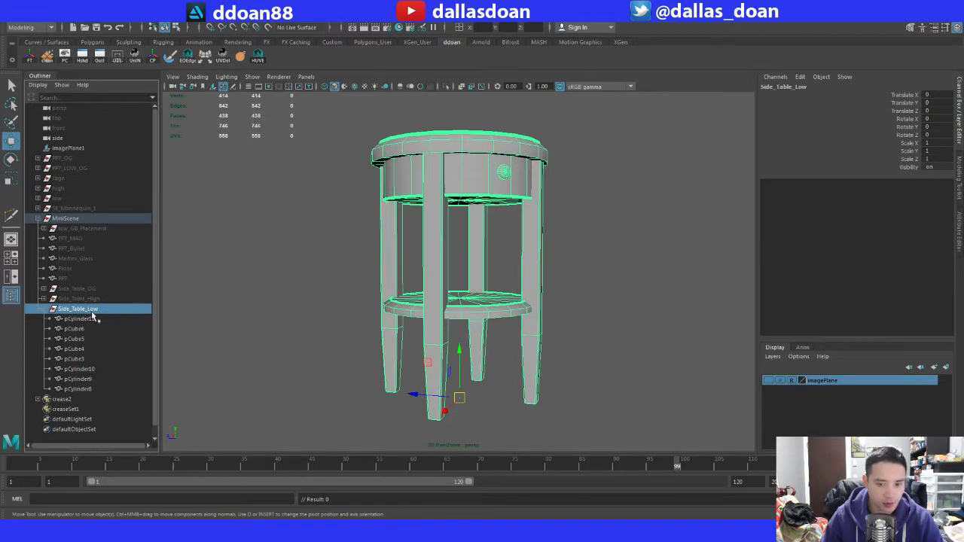
# Unhide Side_Table_High and select its four legs pCube3 to pCube6
pyautogui.click(83, 299)
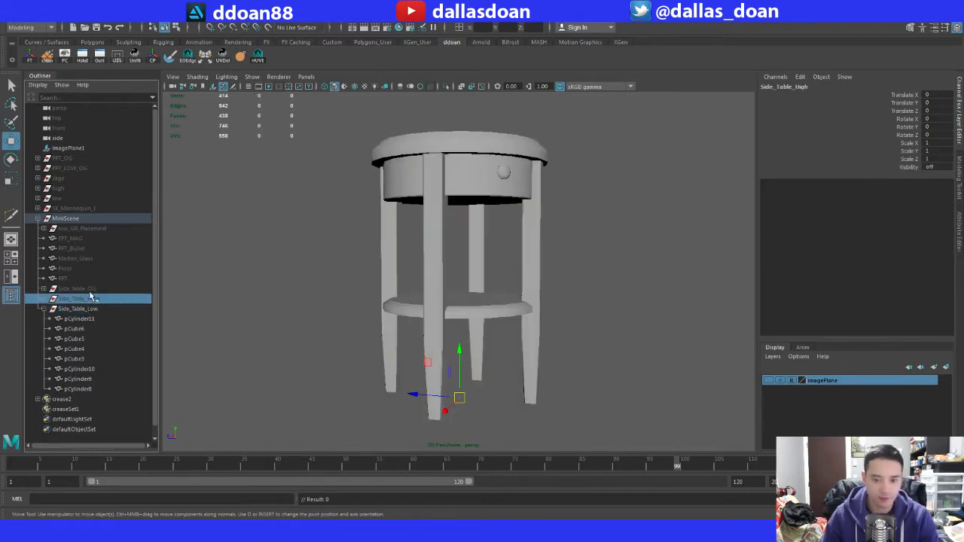
pyautogui.hotkey('shift', 'h')
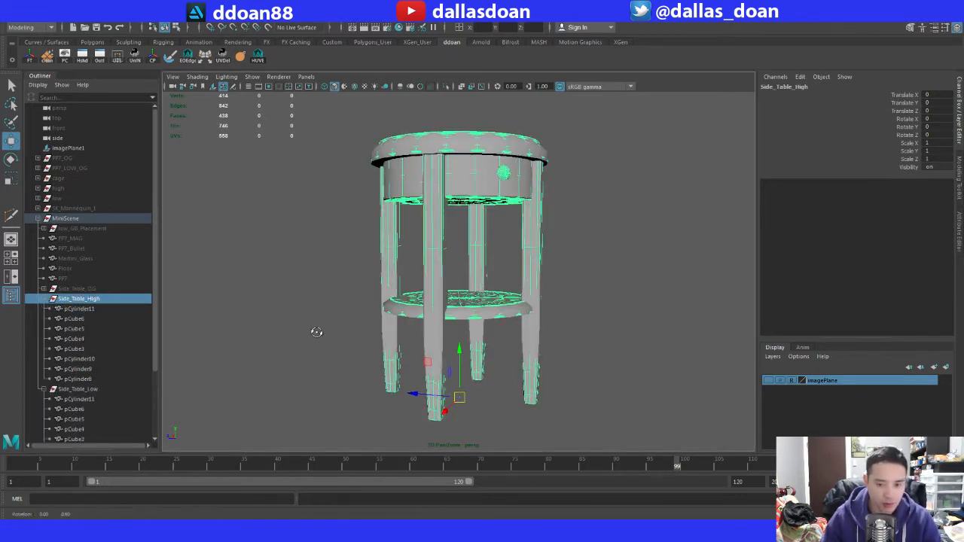
pyautogui.keyDown('alt'); pyautogui.moveTo(316, 331); pyautogui.dragTo(352, 337); pyautogui.keyUp('alt')
pyautogui.click(97, 311)
pyautogui.keyDown('alt'); pyautogui.moveTo(276, 321); pyautogui.dragTo(273, 286); pyautogui.keyUp('alt')
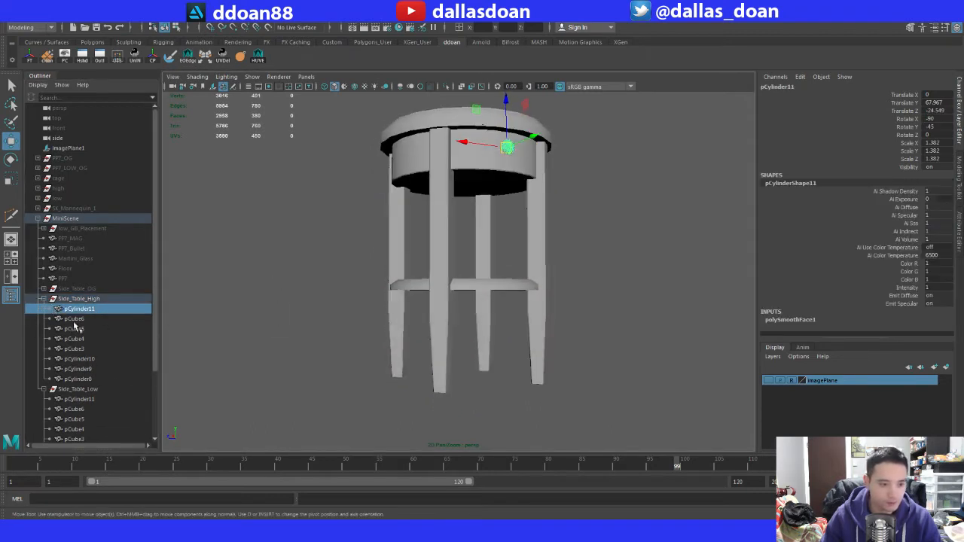
pyautogui.keyDown('alt'); pyautogui.moveTo(274, 334); pyautogui.dragTo(282, 370); pyautogui.keyUp('alt')
pyautogui.click(447, 265)
pyautogui.keyDown('shift'); pyautogui.click(406, 263); pyautogui.keyUp('shift')
pyautogui.keyDown('alt'); pyautogui.moveTo(488, 296); pyautogui.dragTo(515, 235); pyautogui.keyUp('alt')
pyautogui.keyDown('shift'); pyautogui.click(533, 248); pyautogui.keyUp('shift')
pyautogui.keyDown('shift'); pyautogui.click(502, 237); pyautogui.keyUp('shift')
pyautogui.scroll(-3, 94, 380)
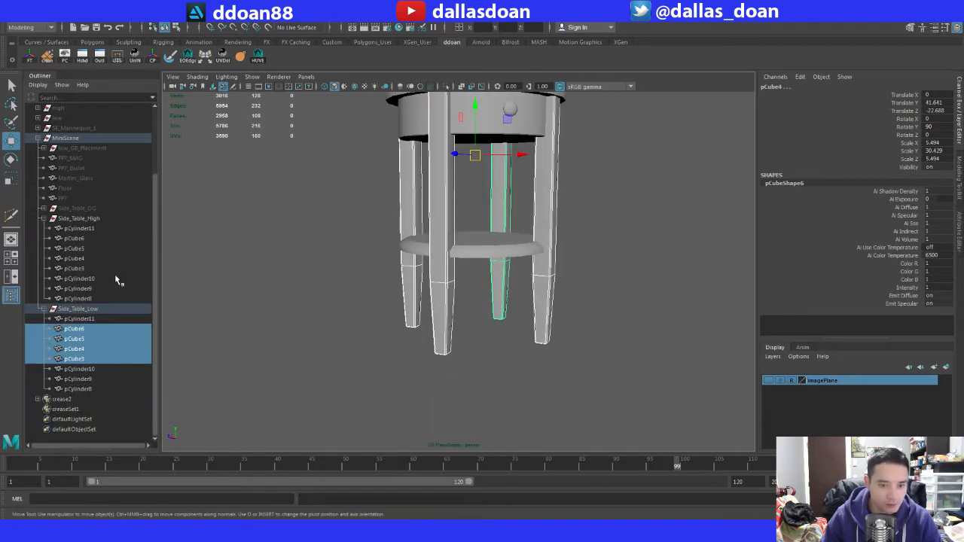
# Hide the Side_Table_Low group with Ctrl+H so only the high-poly table shows
pyautogui.click(77, 310)
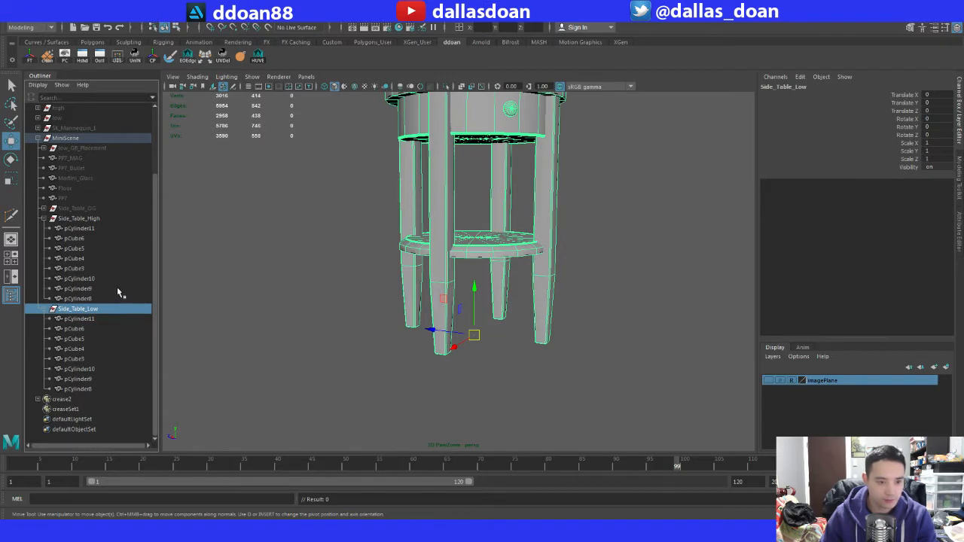
pyautogui.hotkey('ctrl', 'h')
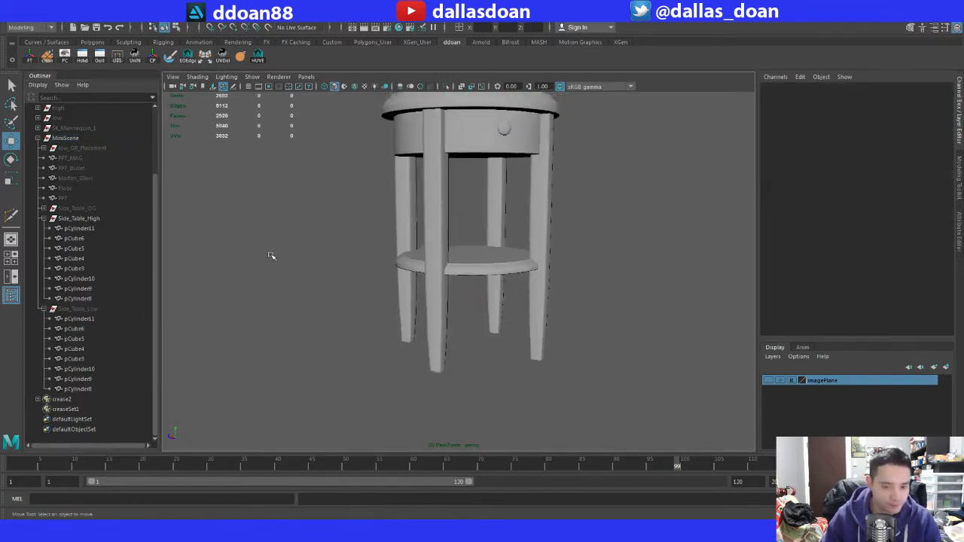
pyautogui.click(106, 320)
pyautogui.click(106, 309)
pyautogui.hotkey('shift', 'h')
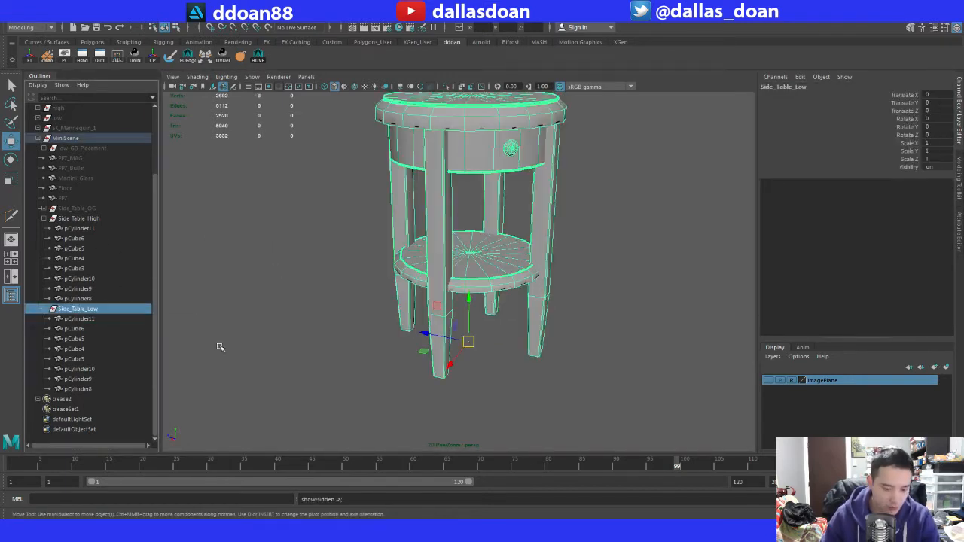
pyautogui.keyDown('alt'); pyautogui.moveTo(292, 321); pyautogui.dragTo(298, 319); pyautogui.keyUp('alt')
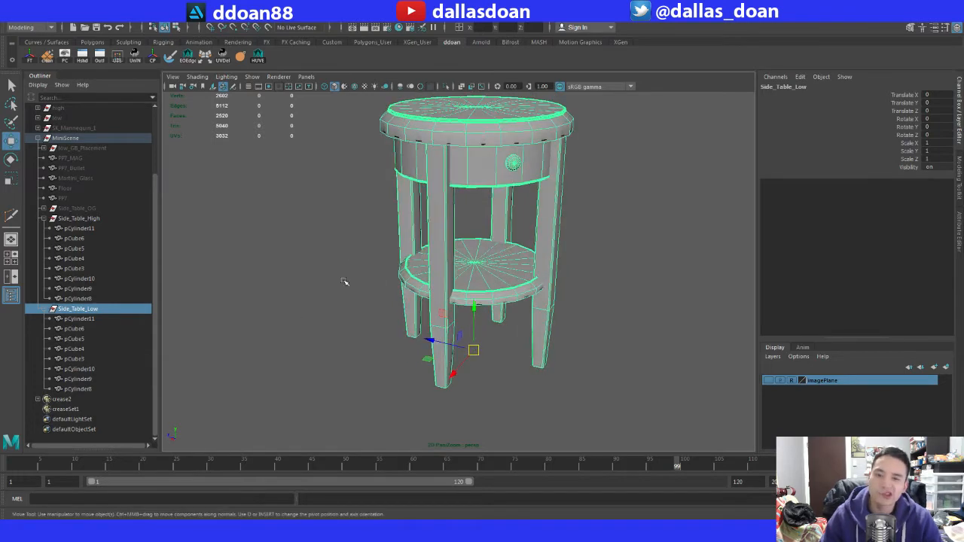
pyautogui.click(53, 318)
pyautogui.click(101, 309)
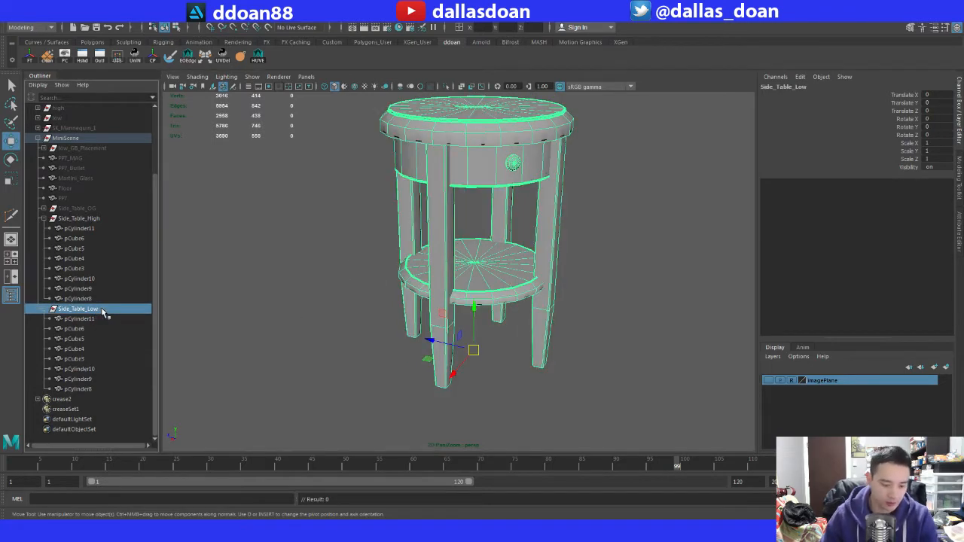
pyautogui.hotkey('ctrl', 'h')
pyautogui.click(79, 218)
pyautogui.click(75, 238)
pyautogui.click(79, 229)
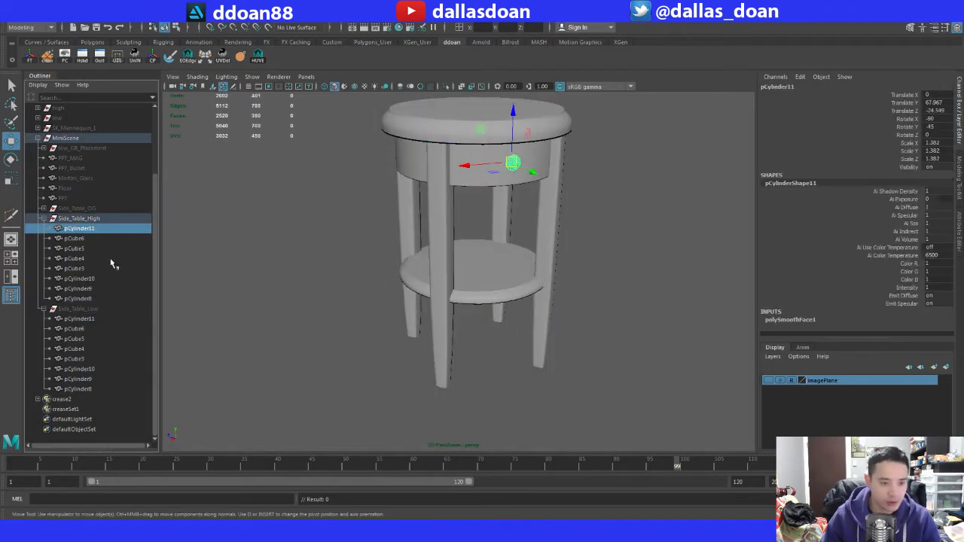
pyautogui.keyDown('alt'); pyautogui.moveTo(197, 263); pyautogui.dragTo(266, 270); pyautogui.keyUp('alt')
# Combine the four high-poly legs and the knob pCylinder11 into one mesh
pyautogui.doubleClick(75, 228)
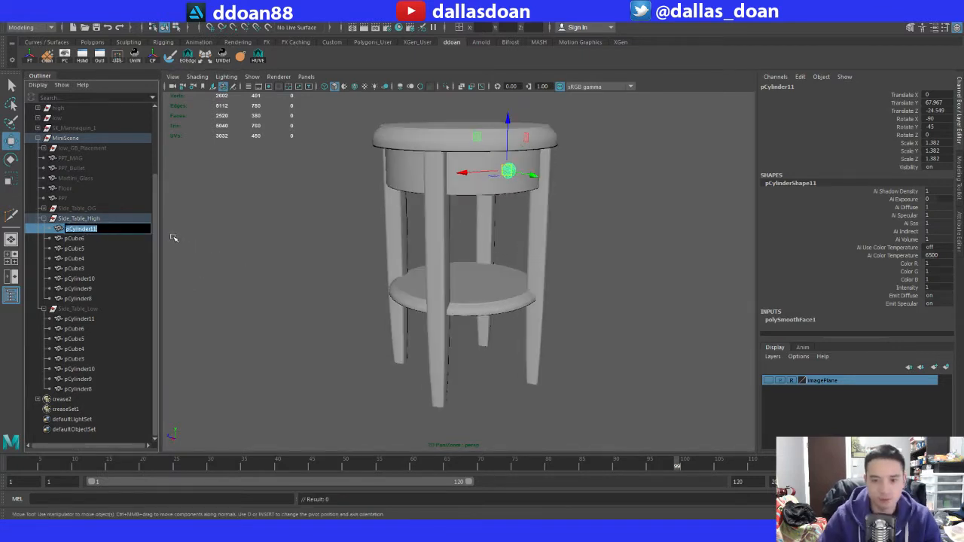
pyautogui.click(428, 220)
pyautogui.keyDown('shift'); pyautogui.click(401, 228); pyautogui.keyUp('shift')
pyautogui.keyDown('shift'); pyautogui.click(533, 230); pyautogui.keyUp('shift')
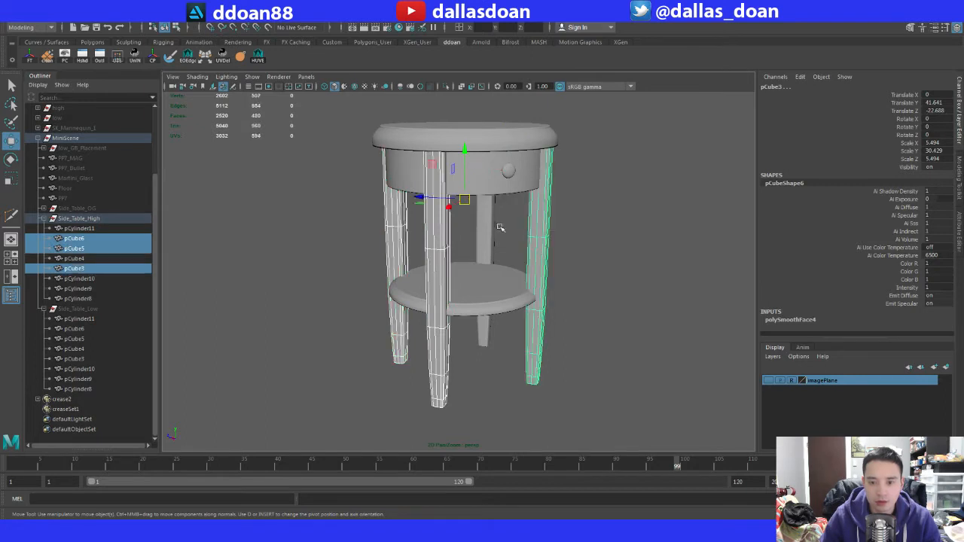
pyautogui.keyDown('shift'); pyautogui.click(487, 219); pyautogui.keyUp('shift')
pyautogui.keyDown('shift'); pyautogui.click(509, 171); pyautogui.keyUp('shift')
pyautogui.press('f')
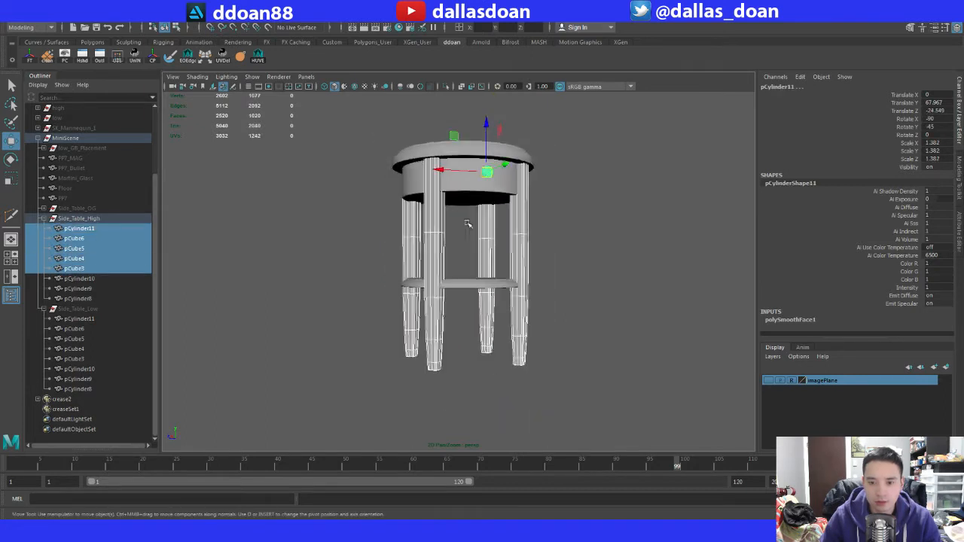
pyautogui.click(85, 229)
pyautogui.hotkey('ctrl', 'z')
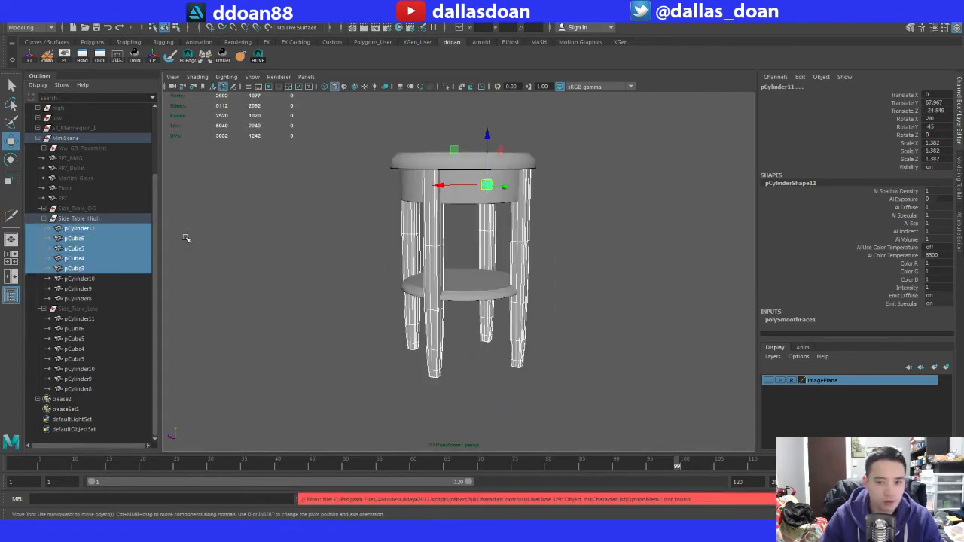
pyautogui.keyDown('alt'); pyautogui.moveTo(536, 237); pyautogui.dragTo(562, 260); pyautogui.keyUp('alt')
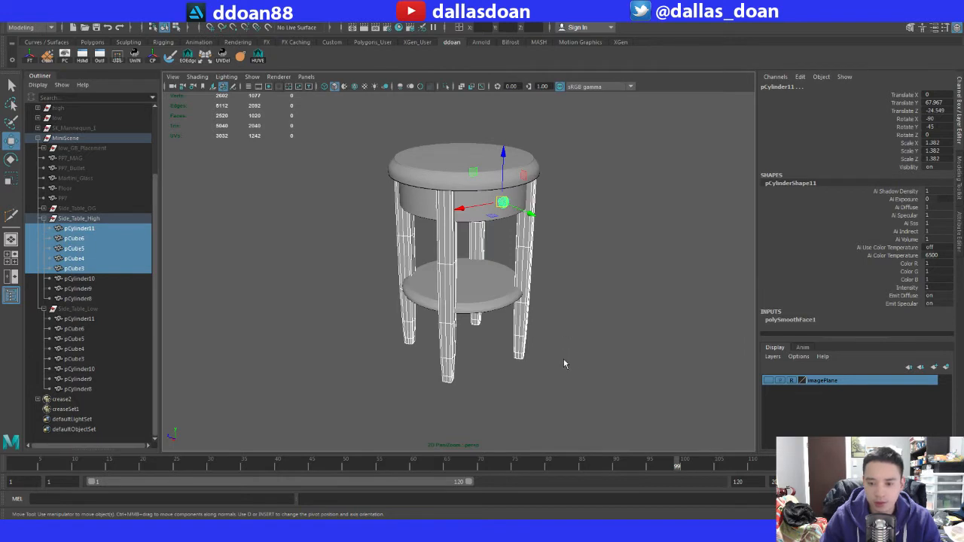
pyautogui.press('g')
# Delete the combined mesh's history, move it into Side_Table_High and name it Side_Table_part1_high
pyautogui.keyDown('alt'); pyautogui.moveTo(535, 385); pyautogui.dragTo(525, 363); pyautogui.keyUp('alt')
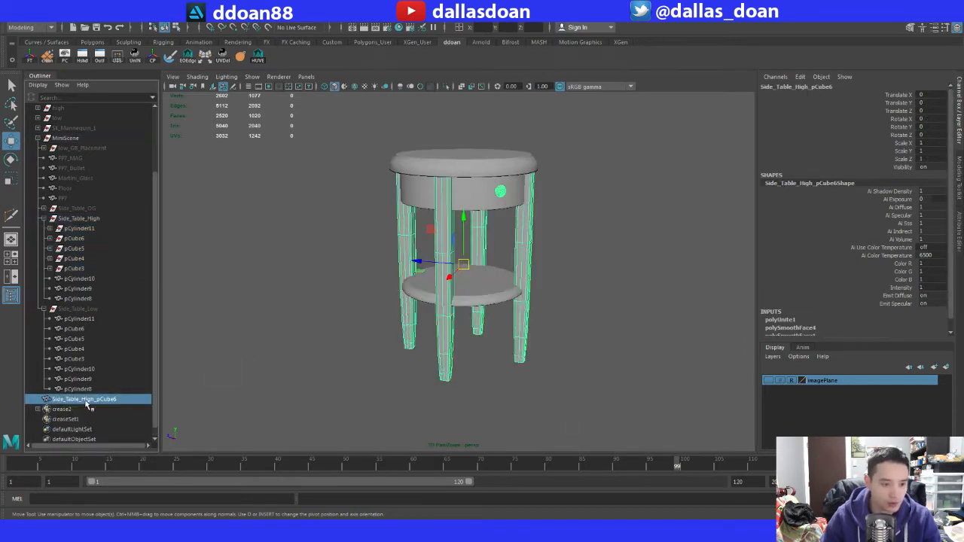
pyautogui.hotkey('alt', 'shift', 'd')
pyautogui.moveTo(80, 393); pyautogui.dragTo(97, 227, button='middle')
pyautogui.doubleClick(108, 299)
pyautogui.moveTo(137, 299); pyautogui.dragTo(110, 302)
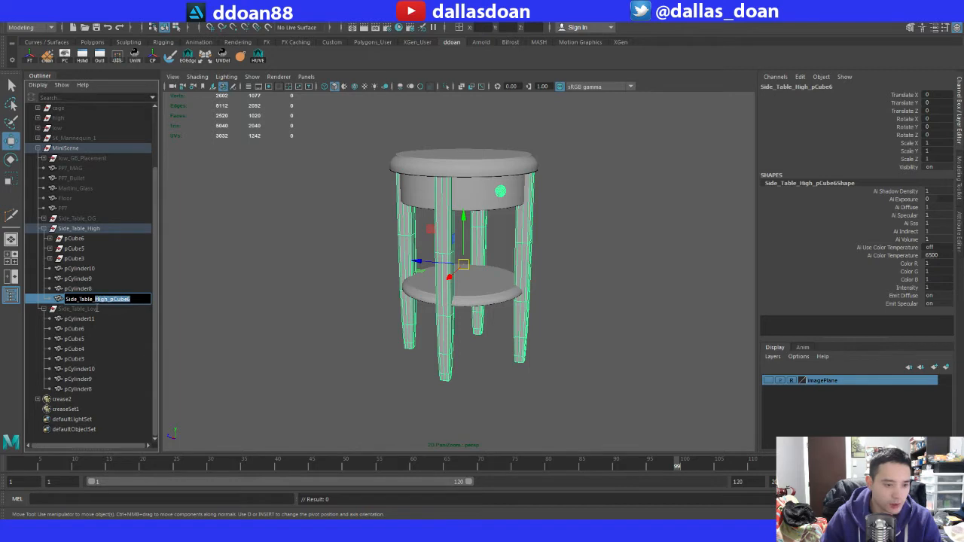
pyautogui.write('part')
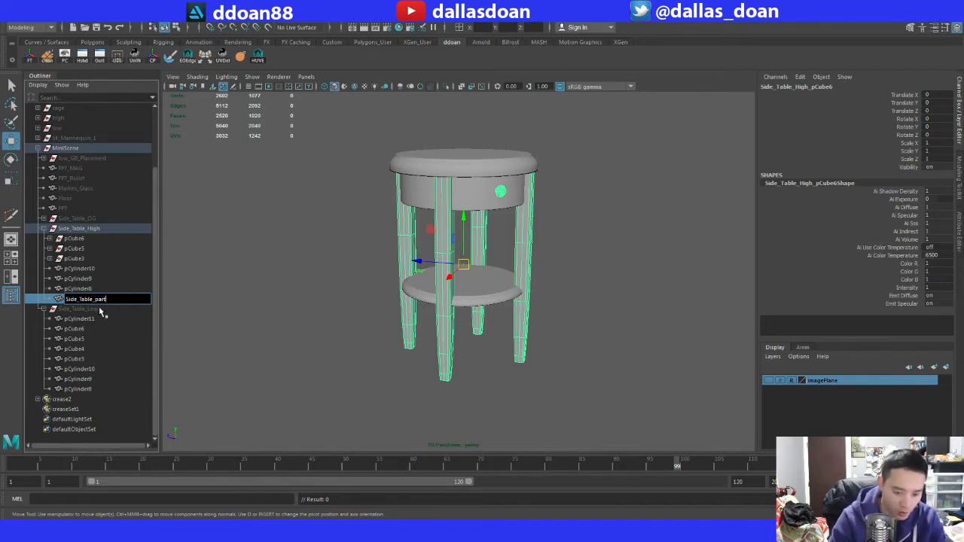
pyautogui.write('1_high')
pyautogui.press('Return')
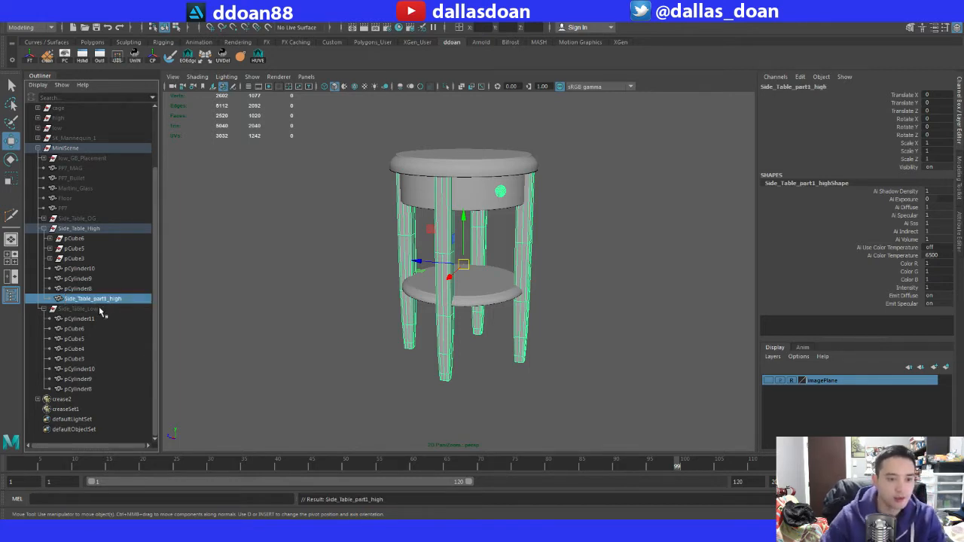
pyautogui.click(103, 289)
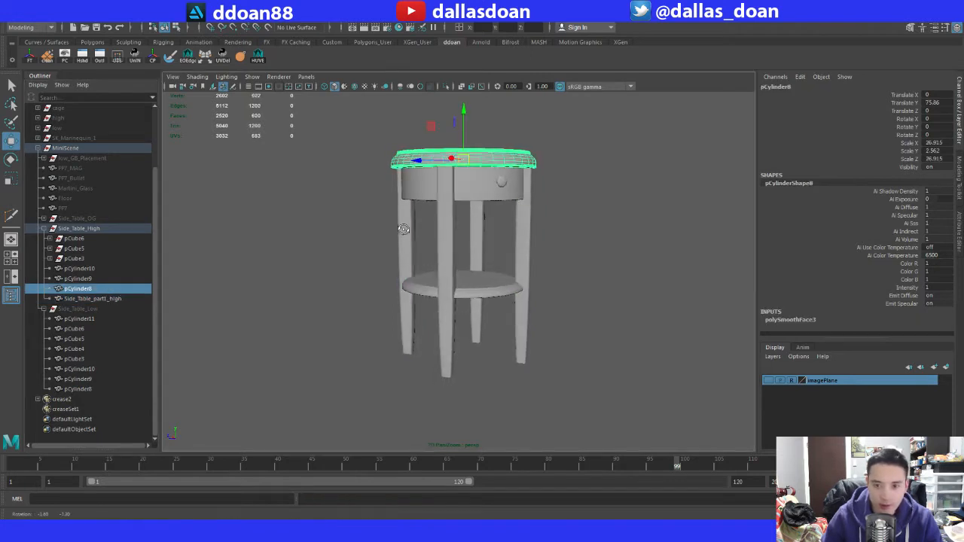
# Combine the tabletop pCylinder8 and shelf pCylinder10 and move the result into Side_Table_High
pyautogui.keyDown('shift'); pyautogui.click(490, 286); pyautogui.keyUp('shift')
pyautogui.keyDown('alt'); pyautogui.moveTo(489, 286); pyautogui.dragTo(350, 275); pyautogui.keyUp('alt')
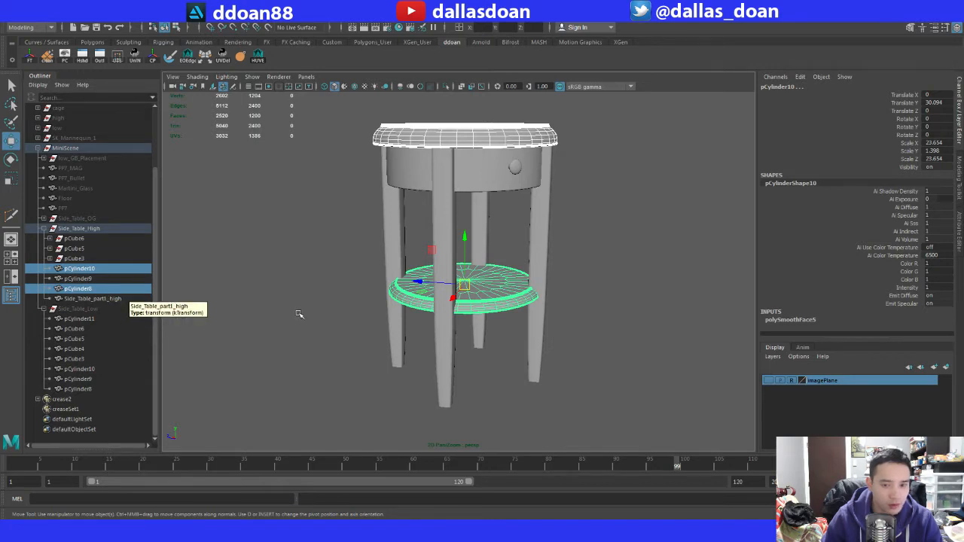
pyautogui.click(91, 299)
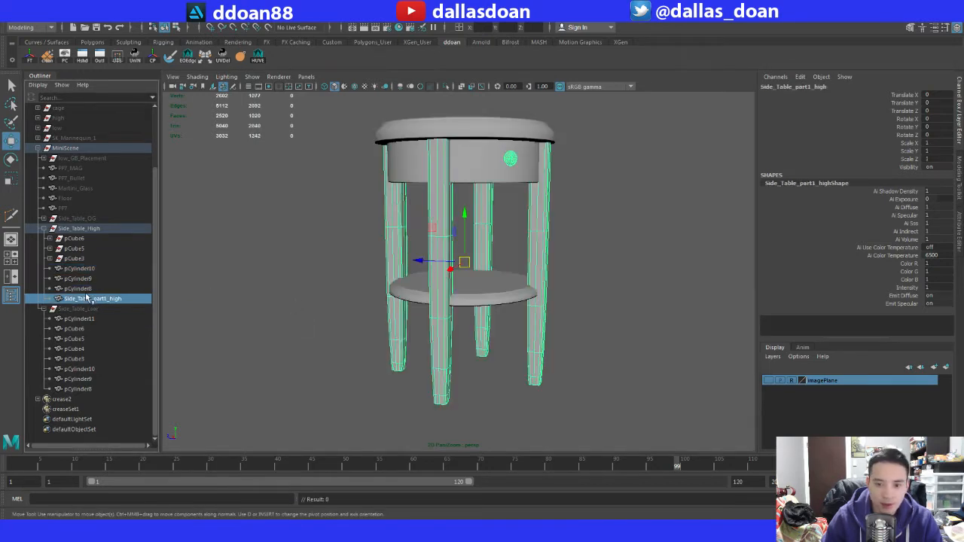
pyautogui.moveTo(85, 289); pyautogui.dragTo(86, 281)
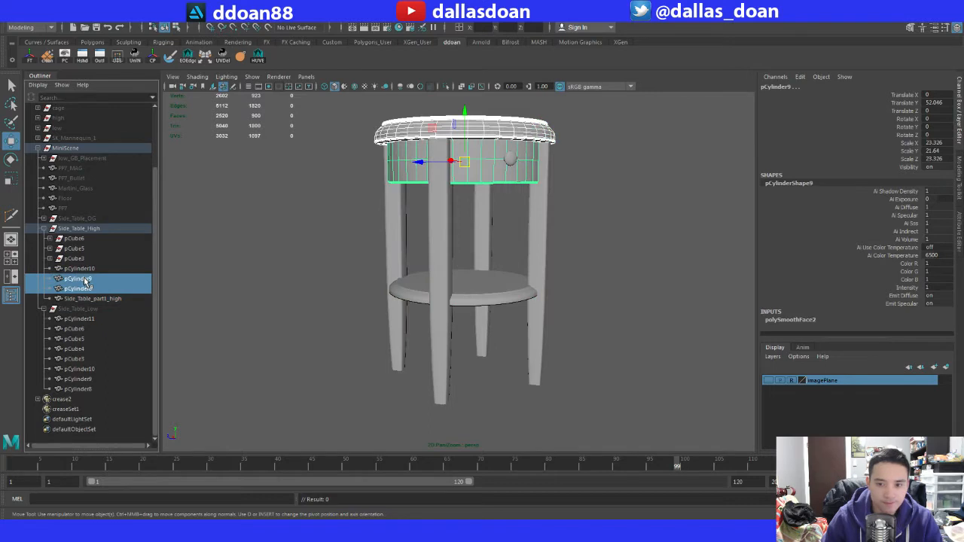
pyautogui.click(81, 269)
pyautogui.keyDown('alt'); pyautogui.moveTo(377, 312); pyautogui.dragTo(335, 316); pyautogui.keyUp('alt')
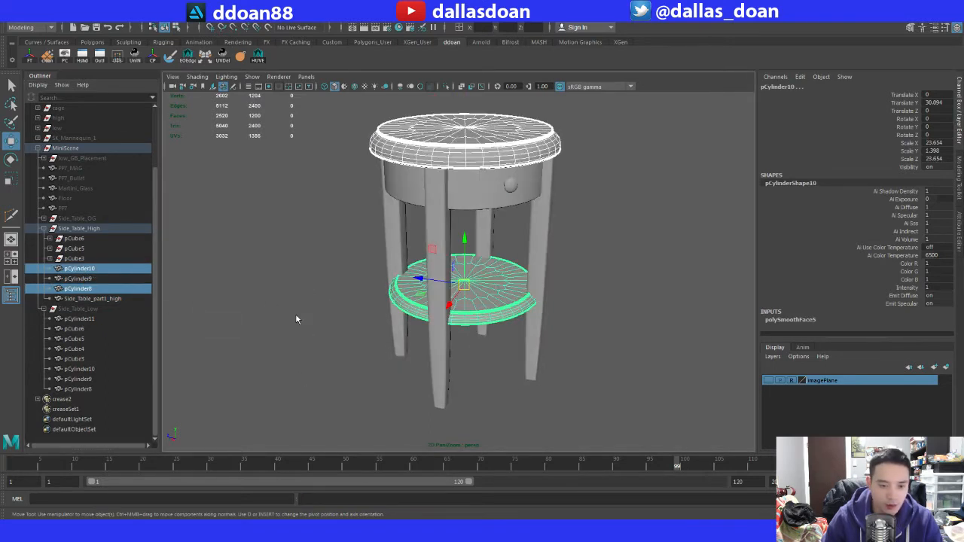
pyautogui.hotkey('ctrl', 'shift', 'c')
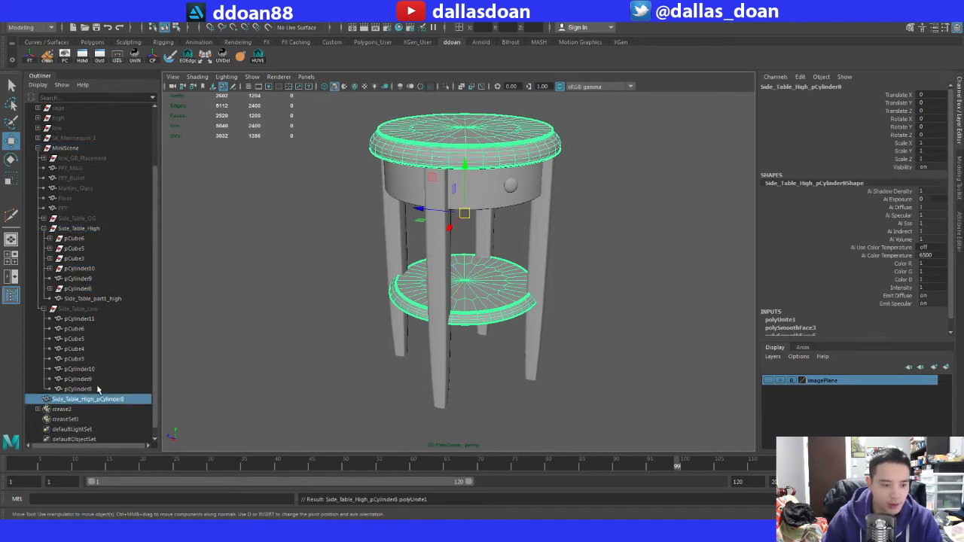
pyautogui.moveTo(98, 390); pyautogui.dragTo(100, 248, button='middle')
# Rename the combined tabletop-and-shelf mesh Side_Table_part2_high
pyautogui.click(105, 291)
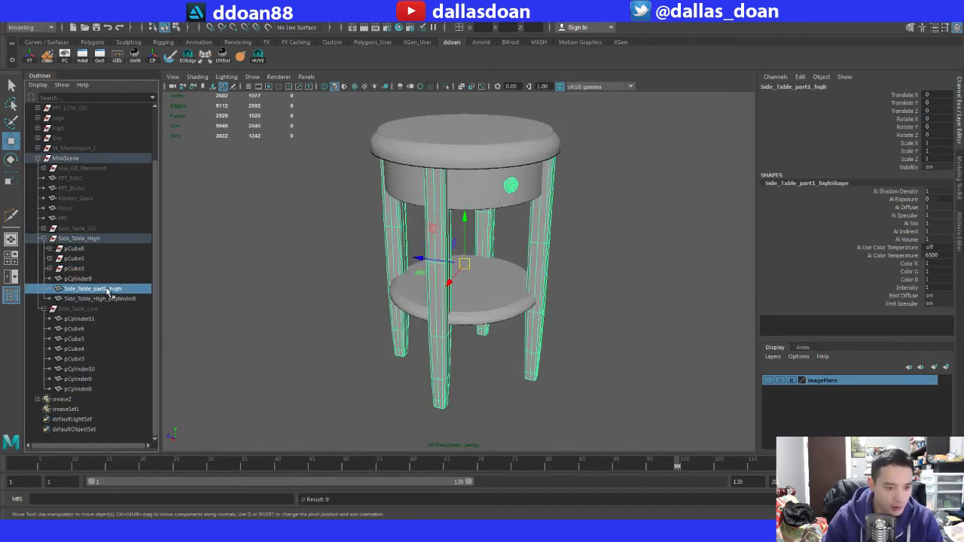
pyautogui.doubleClick(107, 290)
pyautogui.hotkey('ctrl', 'c')
pyautogui.doubleClick(117, 300)
pyautogui.hotkey('ctrl', 'v')
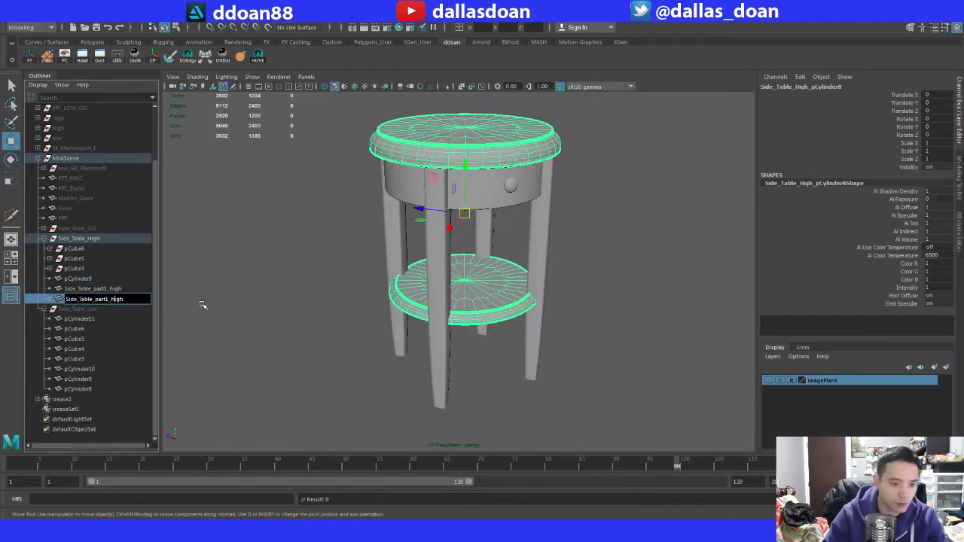
pyautogui.press('BackSpace')
pyautogui.write('2')
pyautogui.press('Return')
pyautogui.keyDown('alt'); pyautogui.moveTo(298, 245); pyautogui.dragTo(306, 219); pyautogui.keyUp('alt')
pyautogui.click(305, 219)
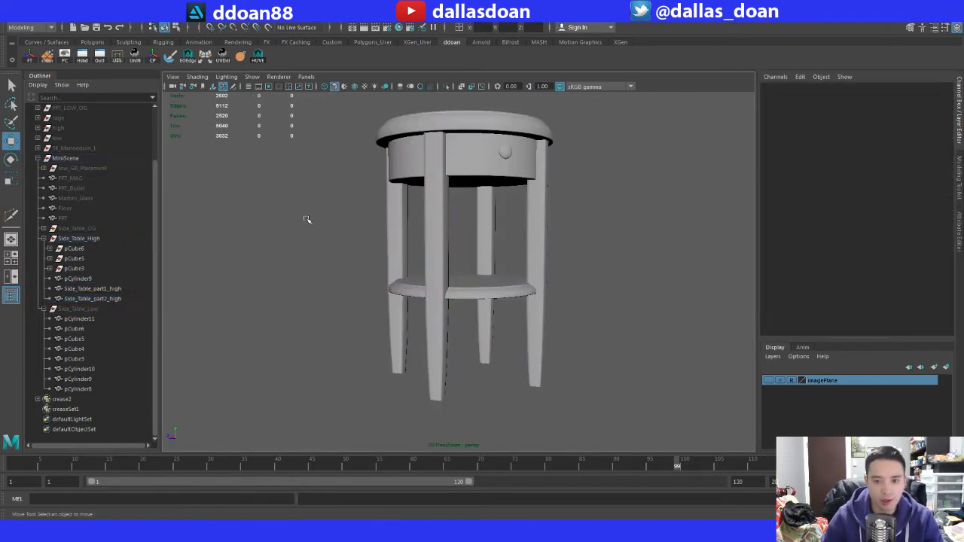
# Rename the drawer body pCylinder9 Side_Table_part3_high
pyautogui.click(119, 299)
pyautogui.press('Up')
pyautogui.press('Up')
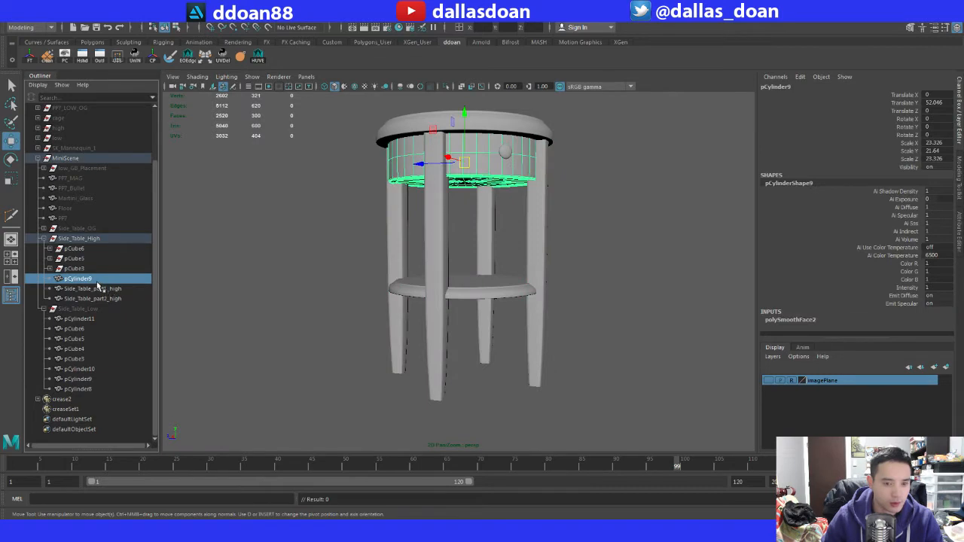
pyautogui.doubleClick(99, 288)
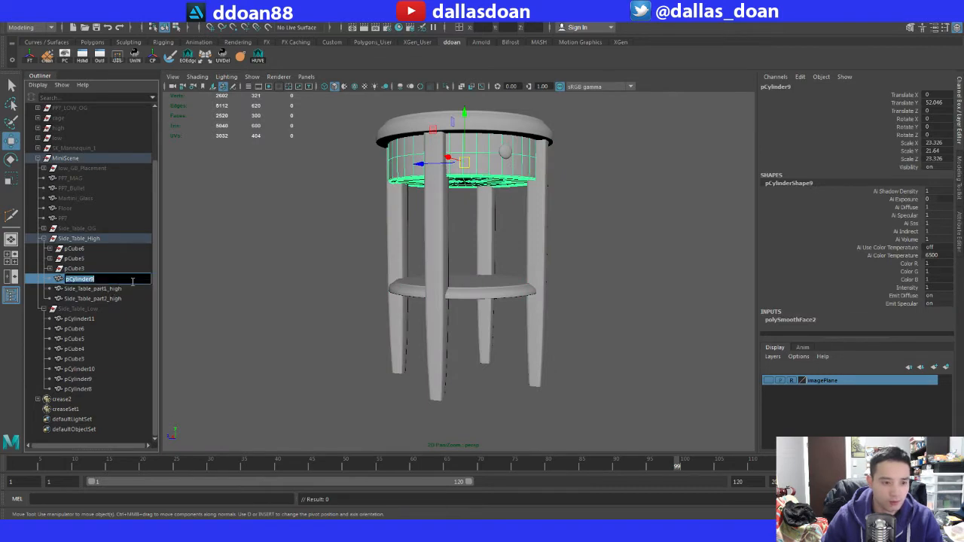
pyautogui.doubleClick(83, 279)
pyautogui.hotkey('ctrl', 'v')
pyautogui.press('Left')
pyautogui.press('Left')
pyautogui.press('Left')
pyautogui.press('Left')
pyautogui.press('Left')
pyautogui.press('BackSpace')
pyautogui.write('3')
pyautogui.press('Return')
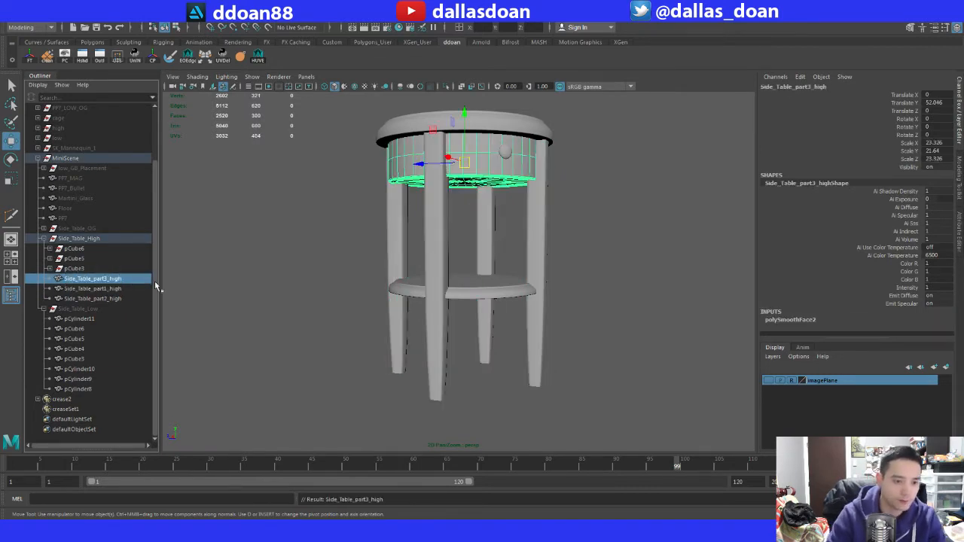
# Delete the leftover empty pCube nodes, leaving only the three part meshes
pyautogui.click(108, 288)
pyautogui.keyDown('ctrl'); pyautogui.click(108, 298); pyautogui.keyUp('ctrl')
pyautogui.keyDown('ctrl'); pyautogui.click(109, 278); pyautogui.keyUp('ctrl')
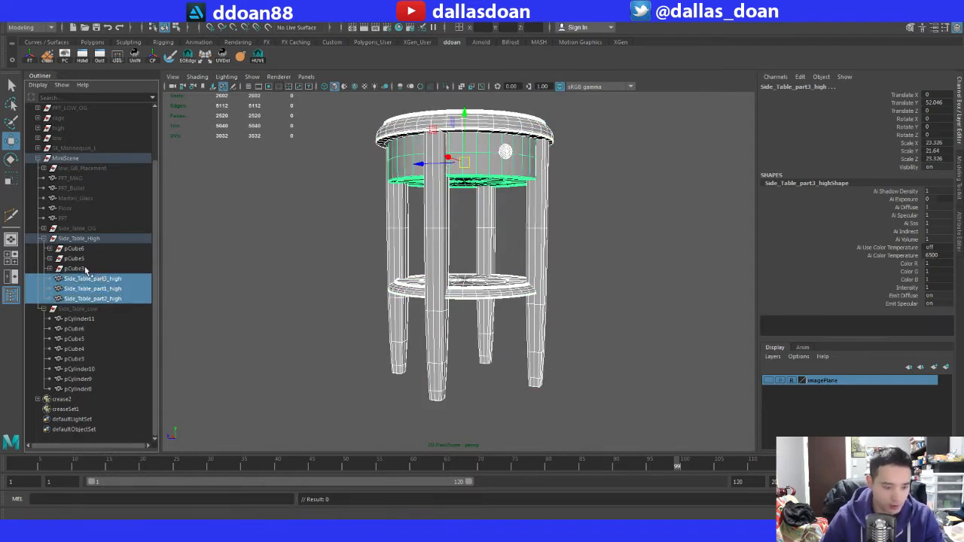
pyautogui.click(94, 268)
pyautogui.keyDown('shift'); pyautogui.click(86, 249); pyautogui.keyUp('shift')
pyautogui.press('Delete')
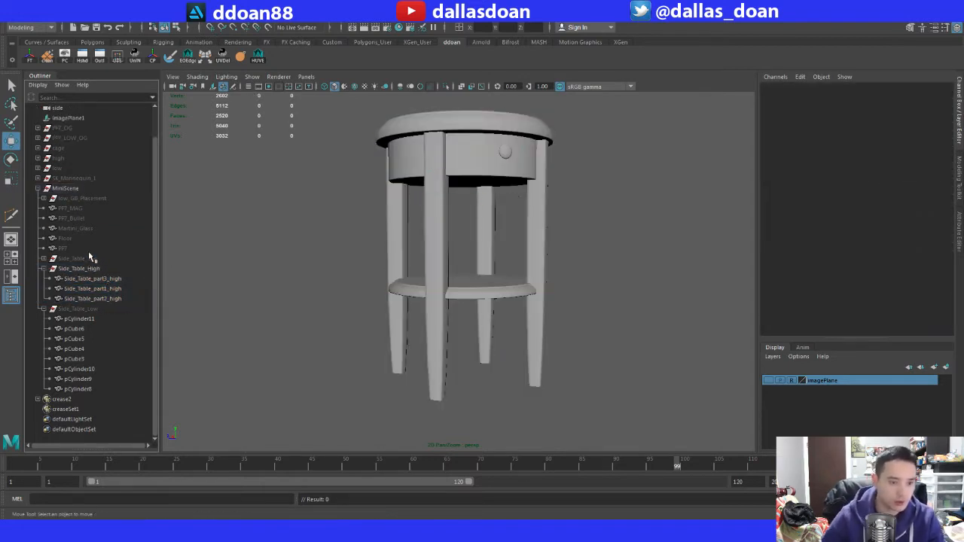
# Reorder Side_Table_part3_high below part2 in the Outliner so the high parts run part1–part3
pyautogui.click(90, 268)
pyautogui.click(102, 279)
pyautogui.click(105, 289)
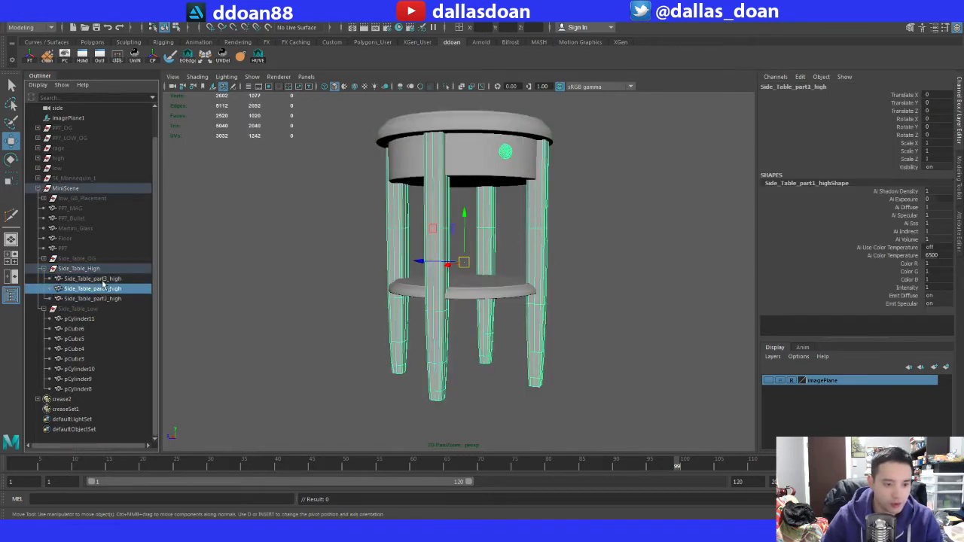
pyautogui.moveTo(104, 280); pyautogui.dragTo(103, 302)
pyautogui.click(111, 278)
pyautogui.click(79, 268)
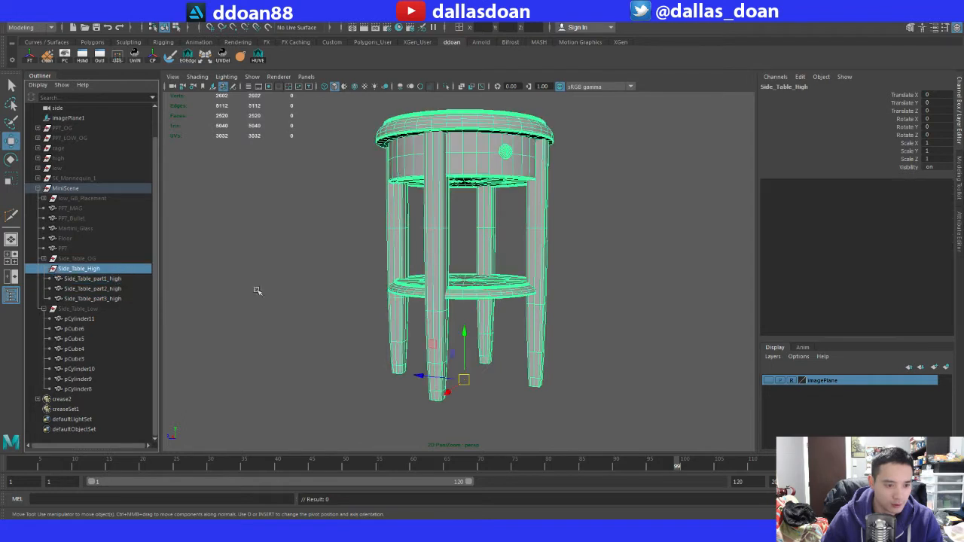
# Unhide the Side_Table_Low group with Shift+H and clear the selection
pyautogui.keyDown('alt'); pyautogui.moveTo(257, 291); pyautogui.dragTo(158, 310); pyautogui.keyUp('alt')
pyautogui.click(83, 310)
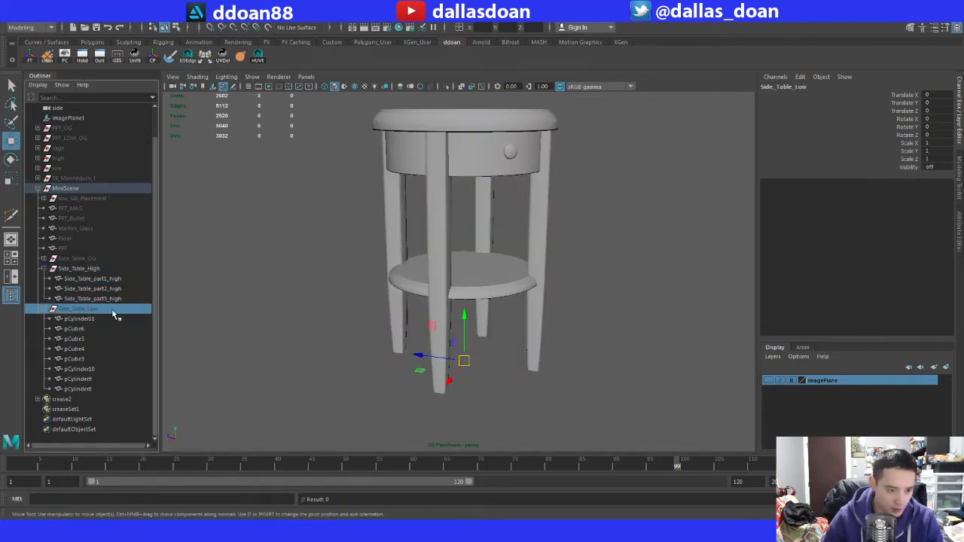
pyautogui.hotkey('shift', 'h')
pyautogui.keyDown('alt'); pyautogui.moveTo(276, 303); pyautogui.dragTo(274, 293); pyautogui.keyUp('alt')
pyautogui.click(273, 293)
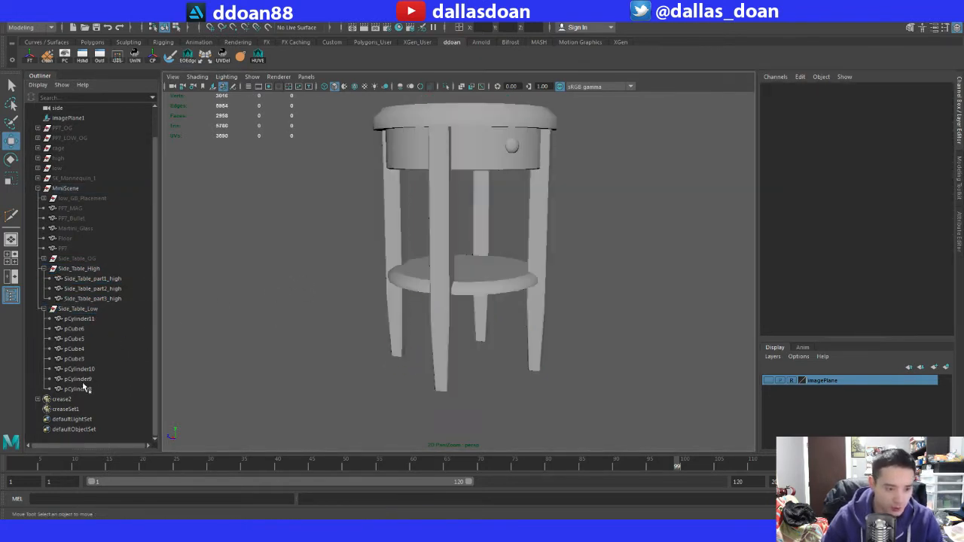
# Select the low-poly legs and knob, then hide Side_Table_High with Ctrl+H
pyautogui.moveTo(79, 329); pyautogui.dragTo(91, 360)
pyautogui.keyDown('shift'); pyautogui.click(513, 148); pyautogui.keyUp('shift')
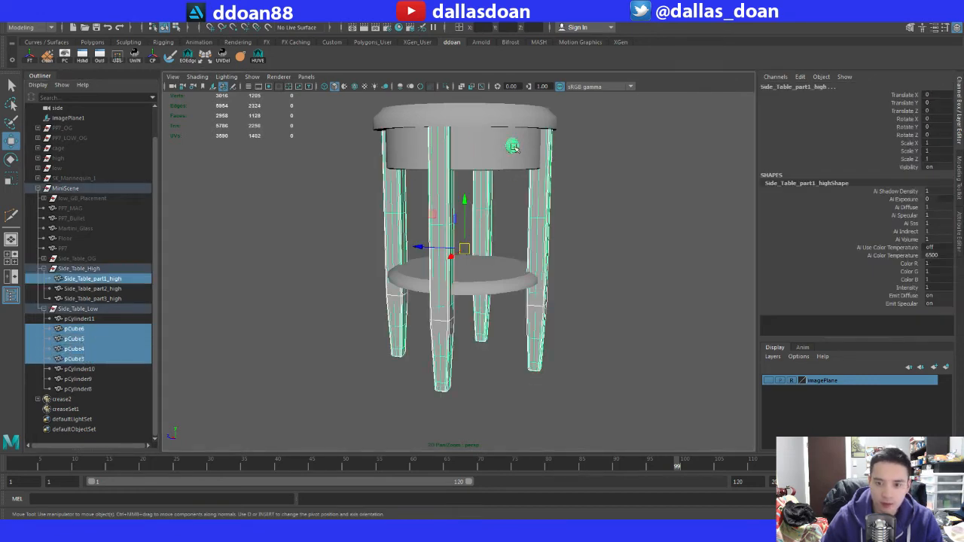
pyautogui.keyDown('alt'); pyautogui.moveTo(482, 253); pyautogui.dragTo(475, 223); pyautogui.keyUp('alt')
pyautogui.click(80, 269)
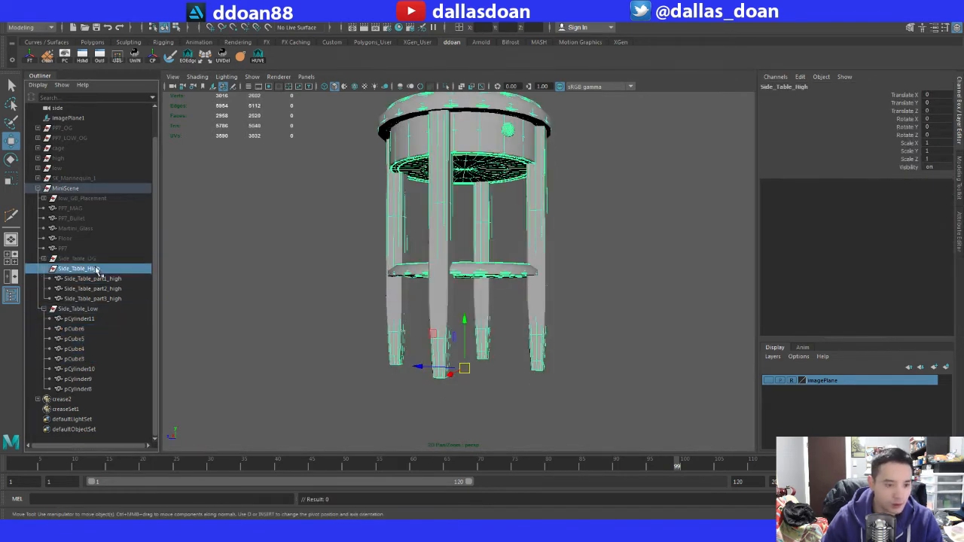
pyautogui.hotkey('ctrl', 'h')
# Select the low-poly legs pCube6, pCube5, pCube4, pCube3 and knob pCylinder11 in the viewport
pyautogui.click(440, 238)
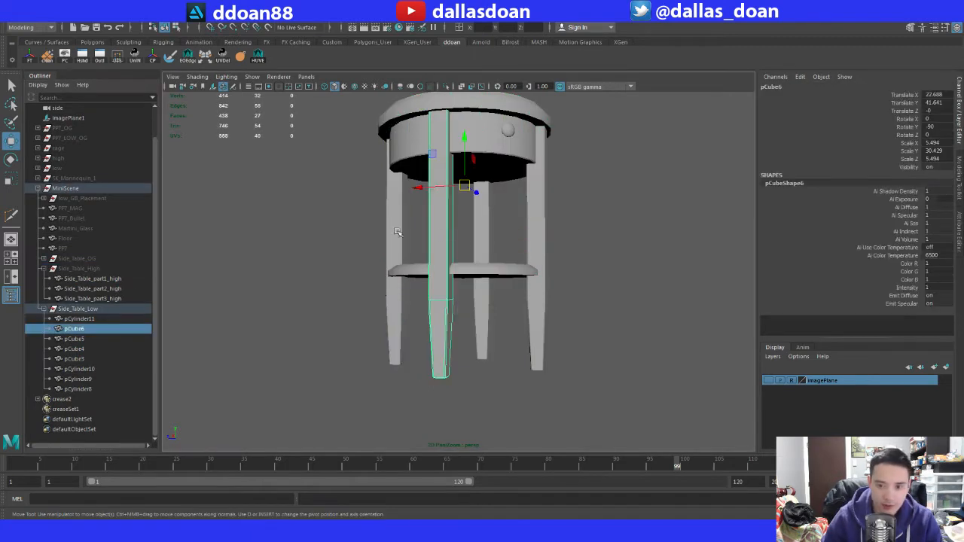
pyautogui.keyDown('shift'); pyautogui.click(396, 230); pyautogui.keyUp('shift')
pyautogui.keyDown('shift'); pyautogui.click(480, 227); pyautogui.keyUp('shift')
pyautogui.keyDown('shift'); pyautogui.click(531, 222); pyautogui.keyUp('shift')
pyautogui.keyDown('shift'); pyautogui.click(508, 129); pyautogui.keyUp('shift')
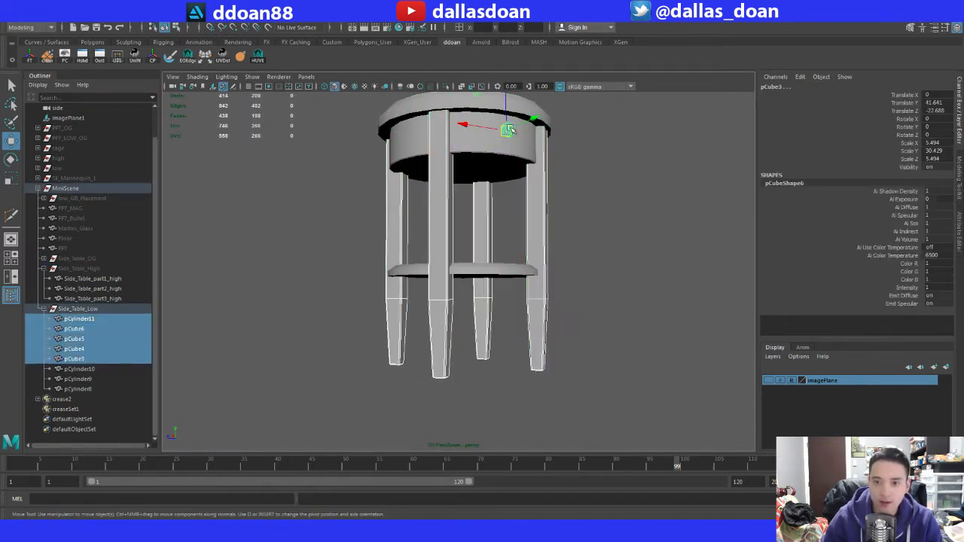
pyautogui.keyDown('alt'); pyautogui.moveTo(508, 129); pyautogui.dragTo(512, 210); pyautogui.keyUp('alt')
pyautogui.keyDown('alt'); pyautogui.moveTo(377, 338); pyautogui.dragTo(369, 323); pyautogui.keyUp('alt')
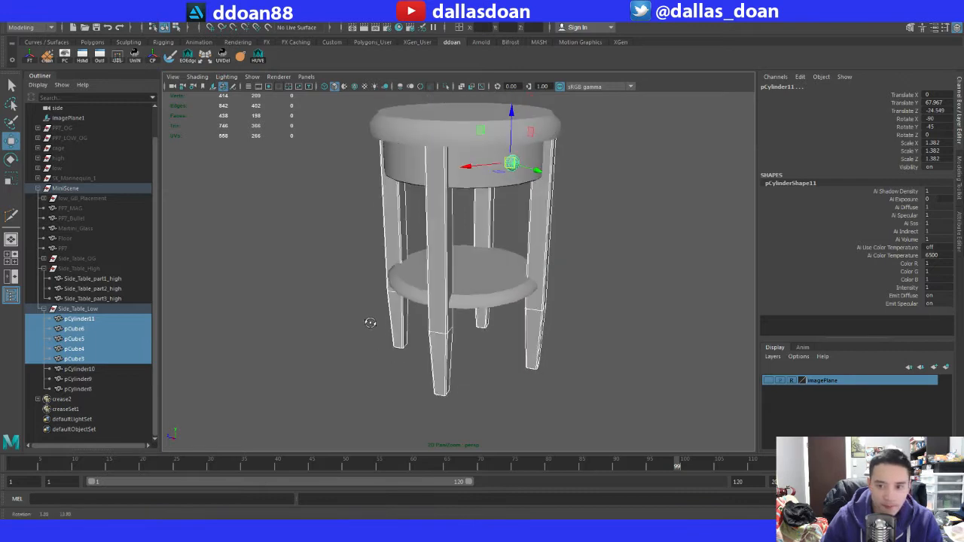
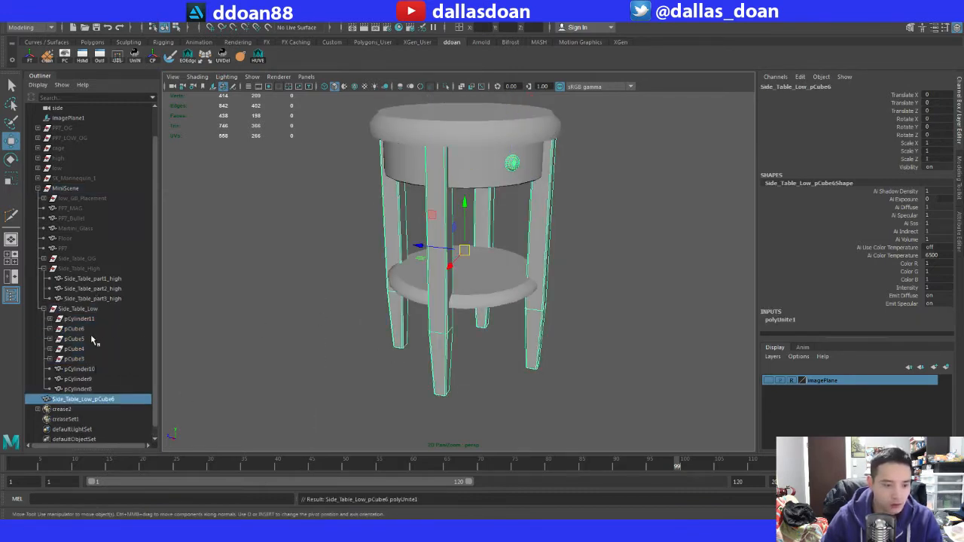
# Clear the combined legs' history and rename them Side_Table_part1_low
pyautogui.hotkey('alt', 'shift', 'd')
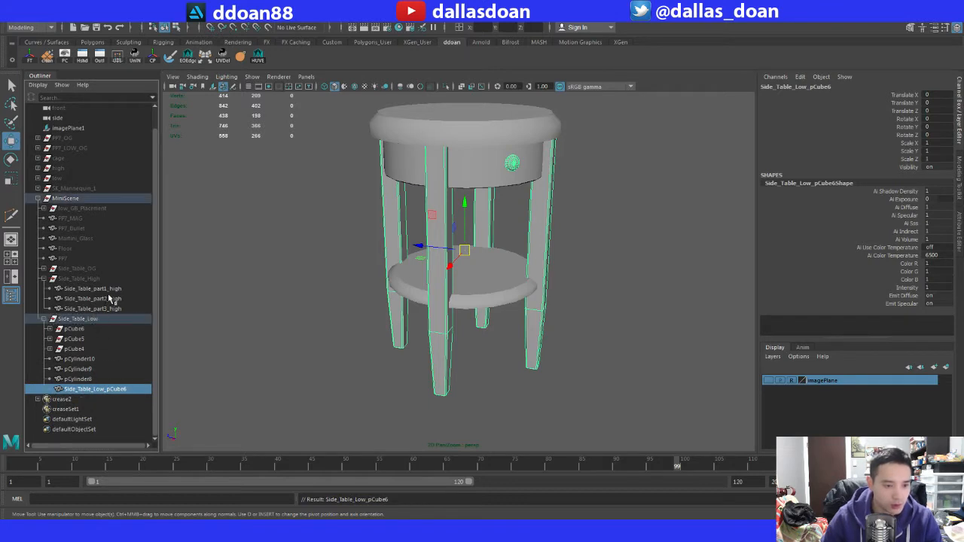
pyautogui.click(111, 289)
pyautogui.click(101, 279)
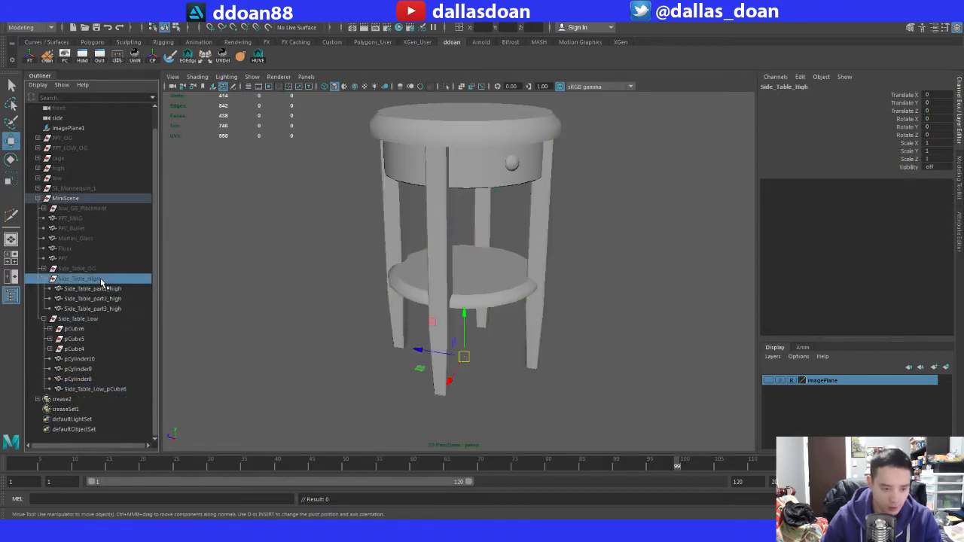
pyautogui.click(97, 388)
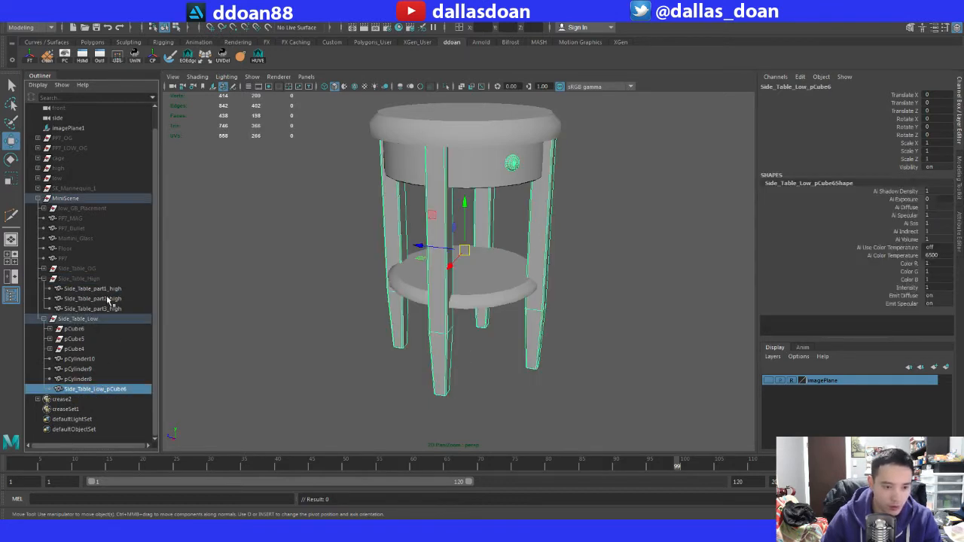
pyautogui.click(106, 293)
pyautogui.click(104, 389)
pyautogui.doubleClick(104, 392)
pyautogui.write('Side_Table_part1_high')
pyautogui.press('Return')
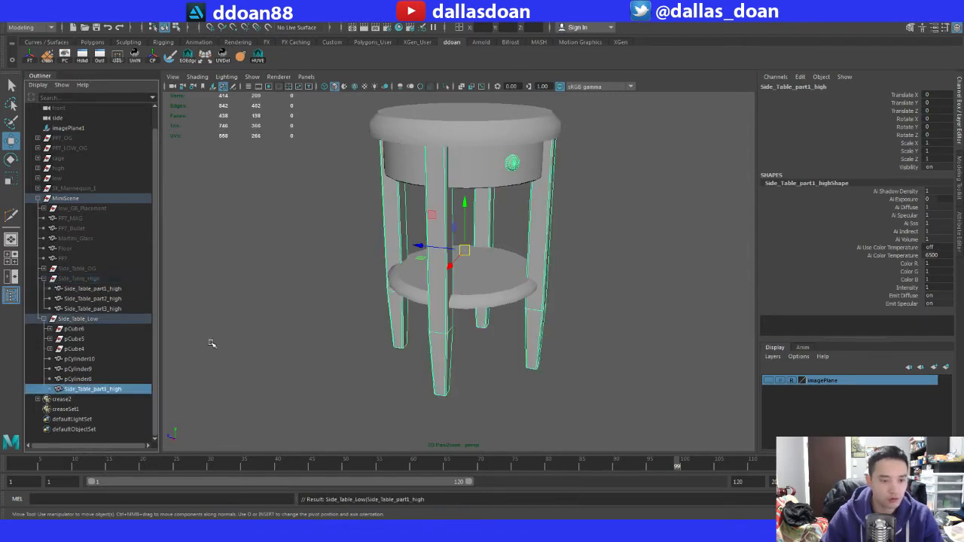
pyautogui.doubleClick(128, 389)
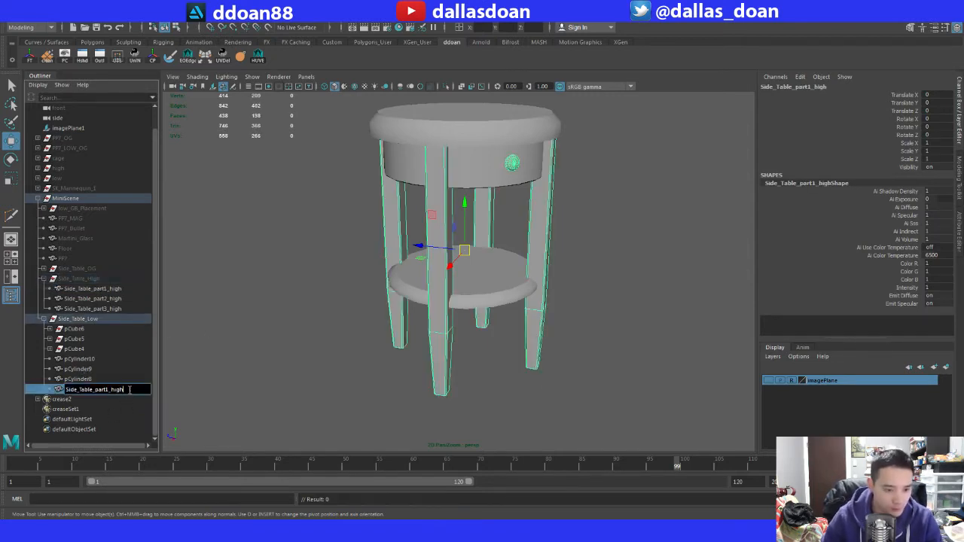
pyautogui.write('low')
pyautogui.press('Return')
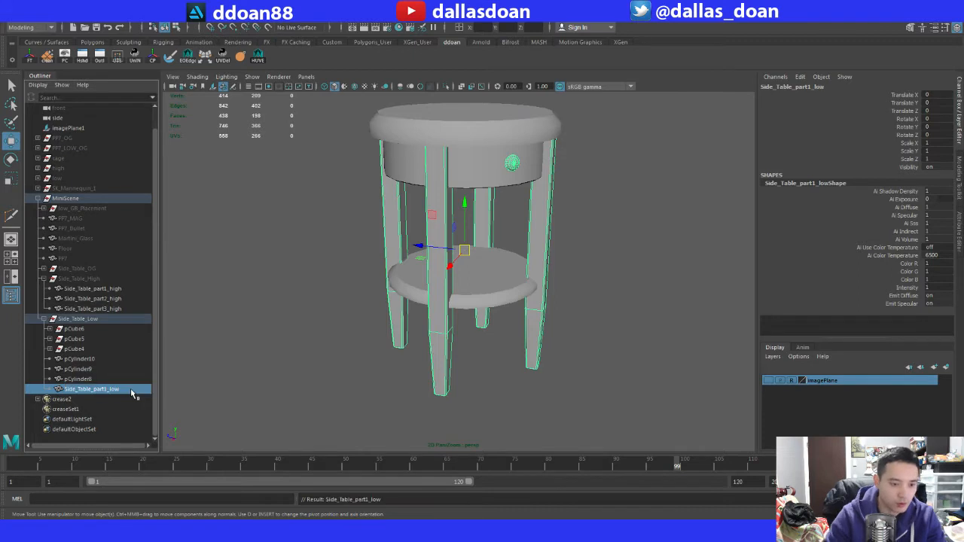
# Combine tabletop and shelf as Side_Table_part2_low under Side_Table_Low, and clear its history
pyautogui.doubleClick(94, 375)
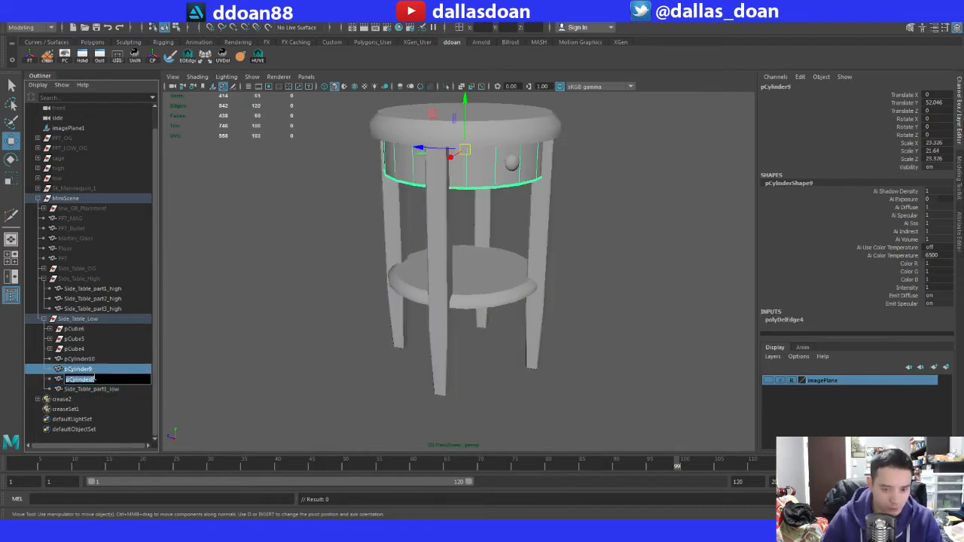
pyautogui.click(546, 115)
pyautogui.keyDown('shift'); pyautogui.click(511, 299); pyautogui.keyUp('shift')
pyautogui.keyDown('alt'); pyautogui.moveTo(320, 303); pyautogui.dragTo(325, 276); pyautogui.keyUp('alt')
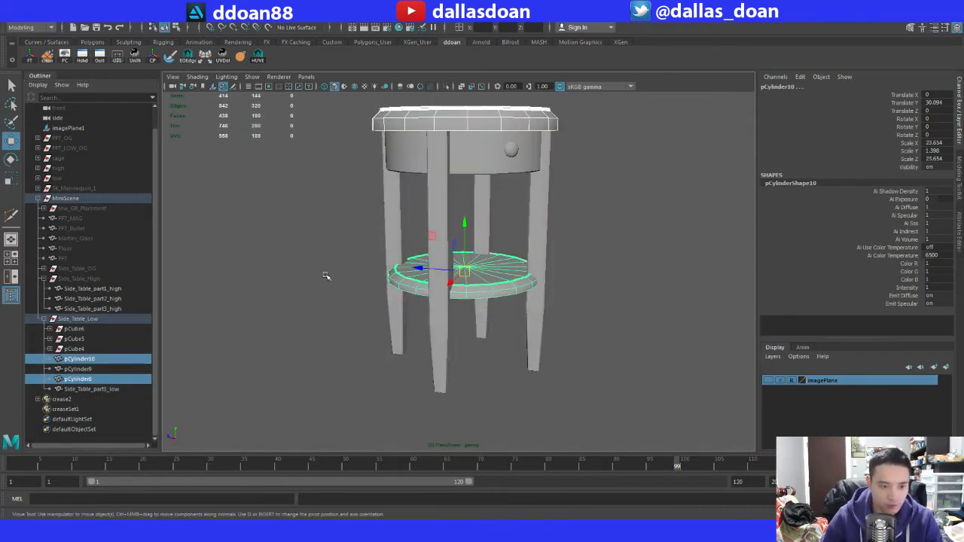
pyautogui.keyDown('shift'); pyautogui.moveTo(328, 463); pyautogui.dragTo(328, 464, button='right'); pyautogui.keyUp('shift')
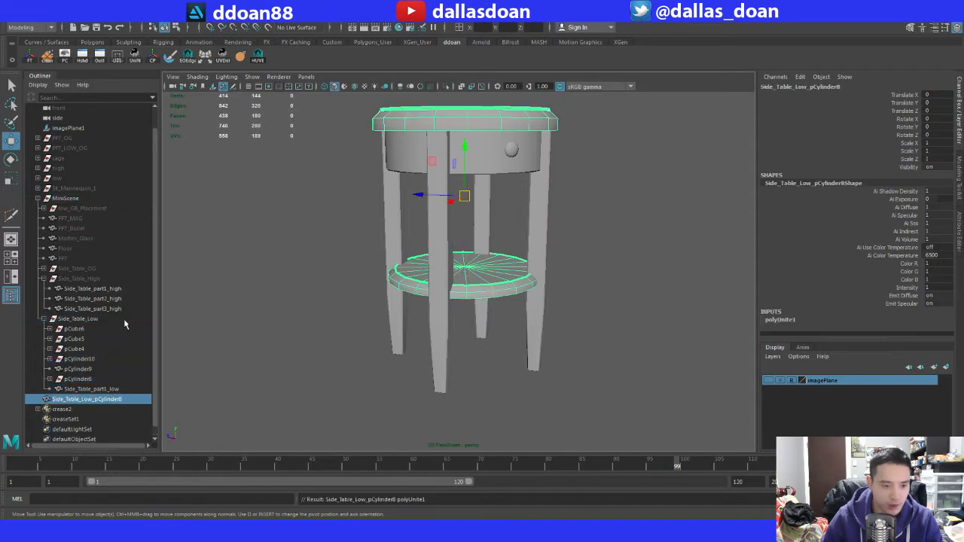
pyautogui.doubleClick(116, 299)
pyautogui.hotkey('ctrl', 'c')
pyautogui.doubleClick(115, 401)
pyautogui.hotkey('ctrl', 'v')
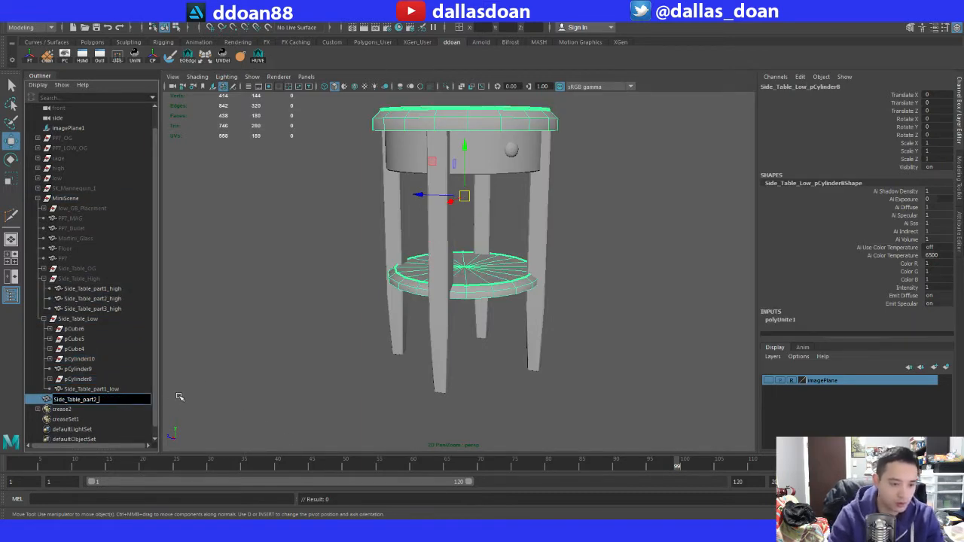
pyautogui.write('low')
pyautogui.press('Return')
pyautogui.moveTo(102, 403); pyautogui.dragTo(95, 326, button='middle')
pyautogui.hotkey('alt', 'shift', 'd')
# Rename the drum cylinder Side_Table_part3_low and place it after Side_Table_part2_low
pyautogui.keyDown('alt'); pyautogui.moveTo(194, 356); pyautogui.dragTo(183, 351); pyautogui.keyUp('alt')
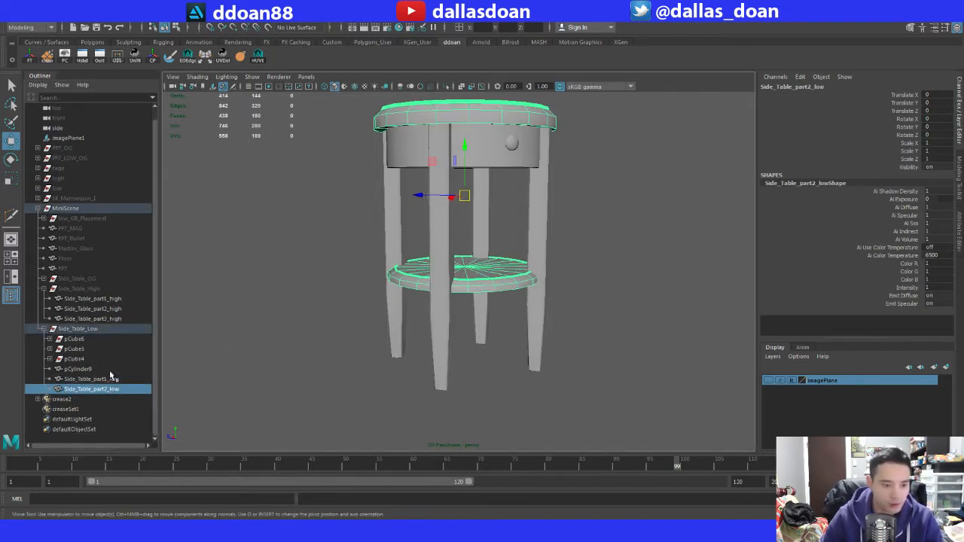
pyautogui.click(110, 371)
pyautogui.keyDown('alt'); pyautogui.moveTo(270, 339); pyautogui.dragTo(275, 342); pyautogui.keyUp('alt')
pyautogui.doubleClick(101, 390)
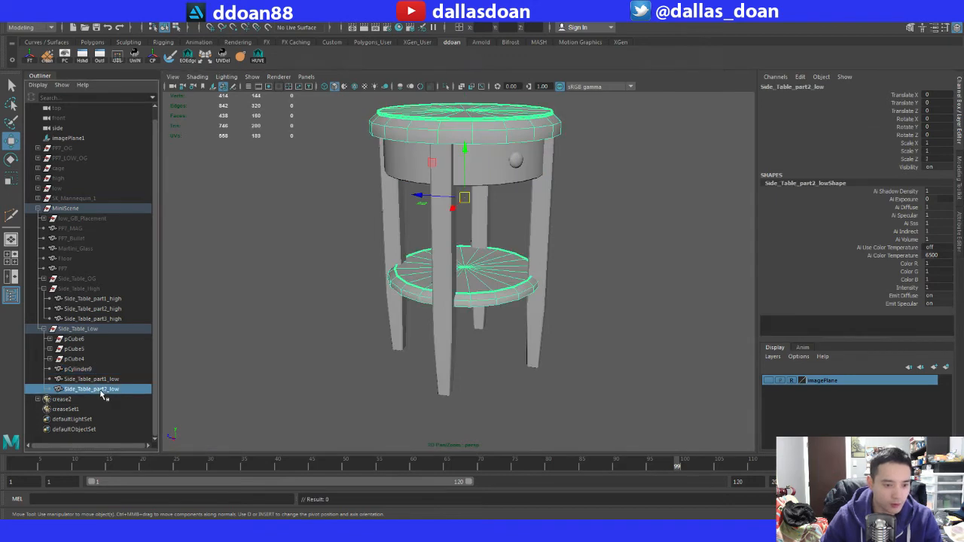
pyautogui.moveTo(121, 390); pyautogui.dragTo(65, 387)
pyautogui.hotkey('ctrl', 'c')
pyautogui.doubleClick(72, 370)
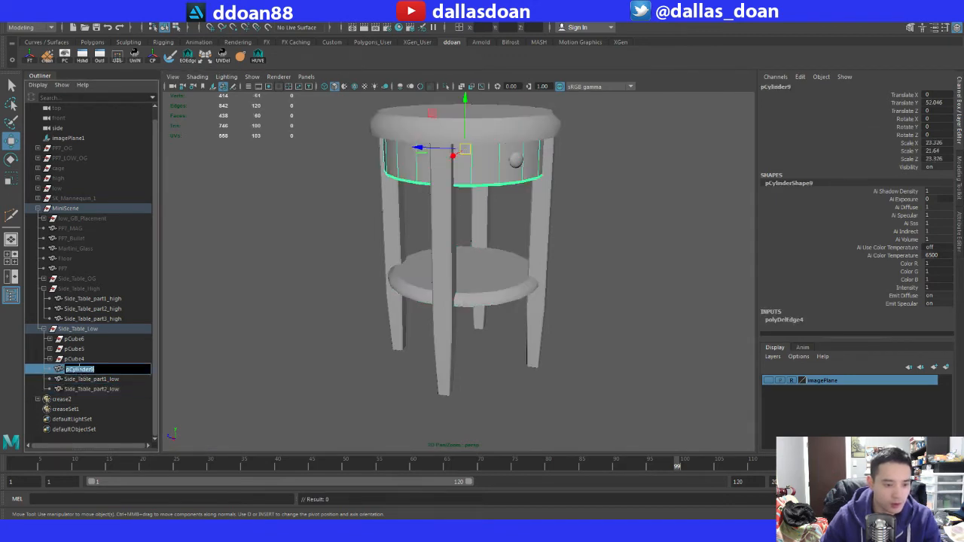
pyautogui.hotkey('ctrl', 'v')
pyautogui.press('BackSpace')
pyautogui.write('3')
pyautogui.press('Return')
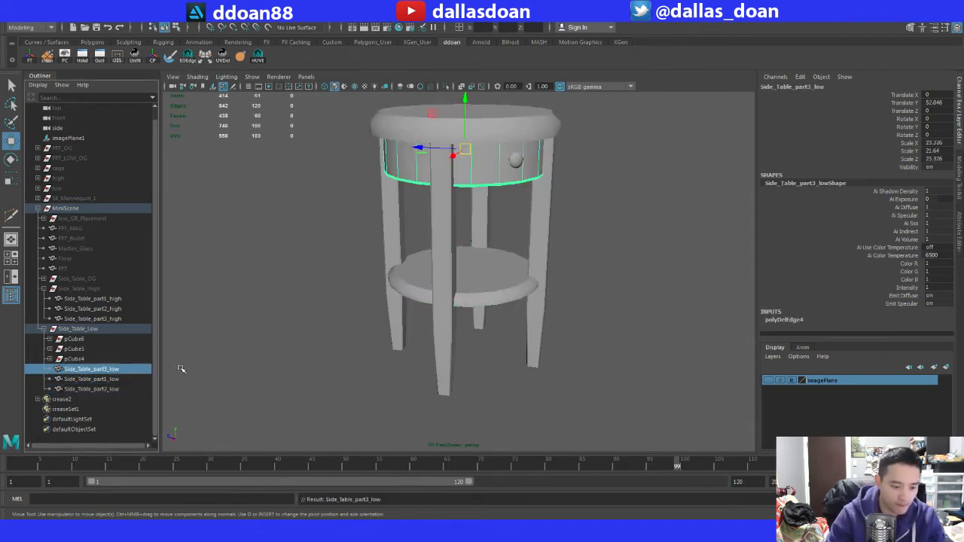
pyautogui.moveTo(93, 369); pyautogui.dragTo(94, 394, button='middle')
# Delete the leftover pCube4, pCube5 and pCube6 objects
pyautogui.click(104, 381)
pyautogui.click(100, 371)
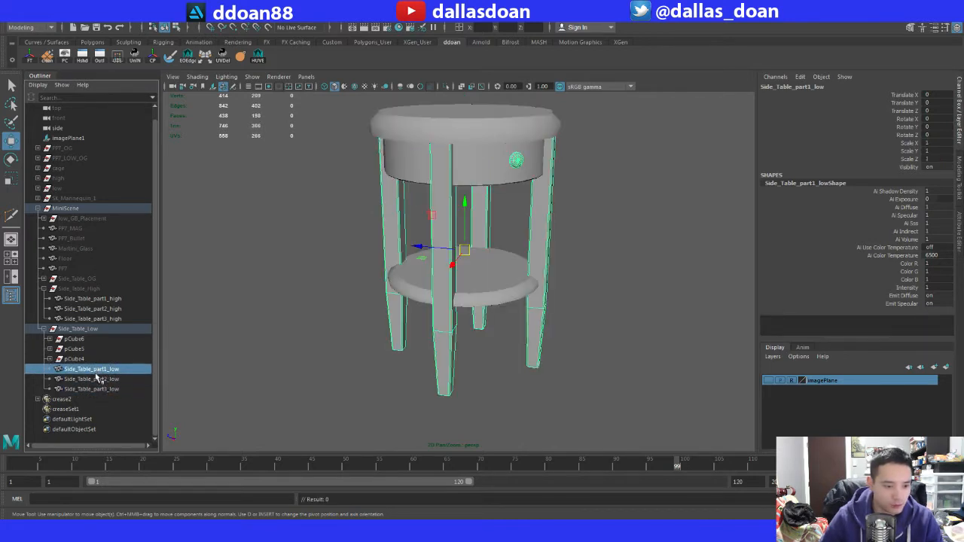
pyautogui.click(113, 389)
pyautogui.click(109, 380)
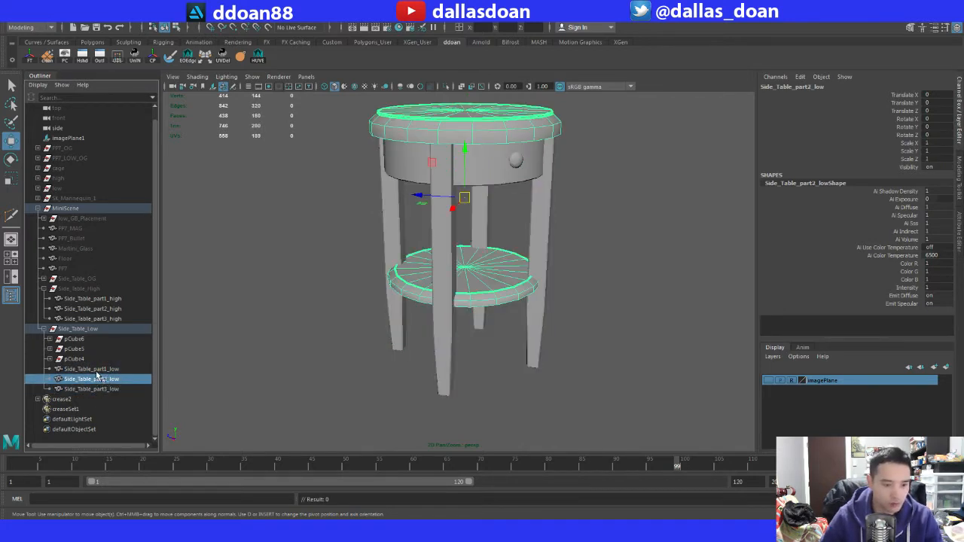
pyautogui.click(105, 389)
pyautogui.moveTo(85, 359); pyautogui.dragTo(91, 343)
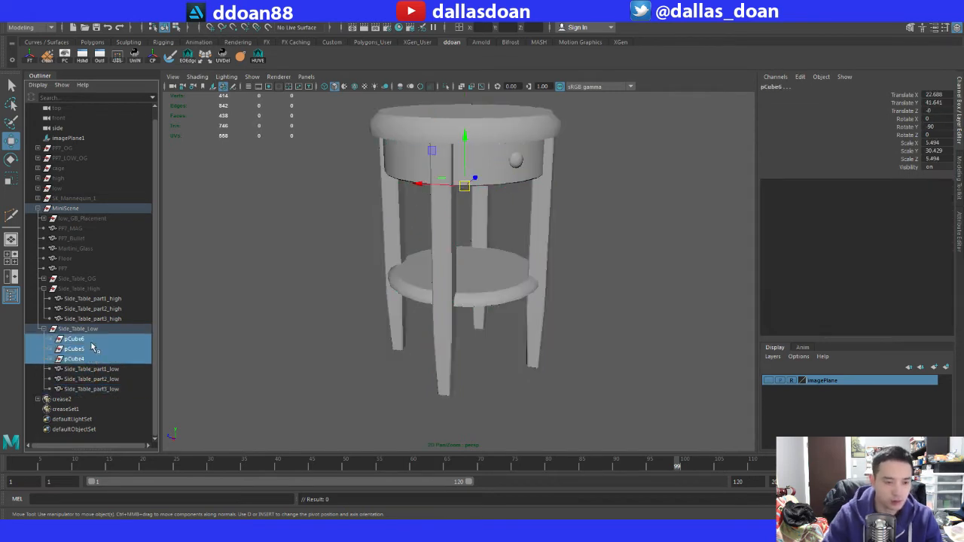
pyautogui.click(117, 388)
pyautogui.click(117, 379)
pyautogui.click(113, 369)
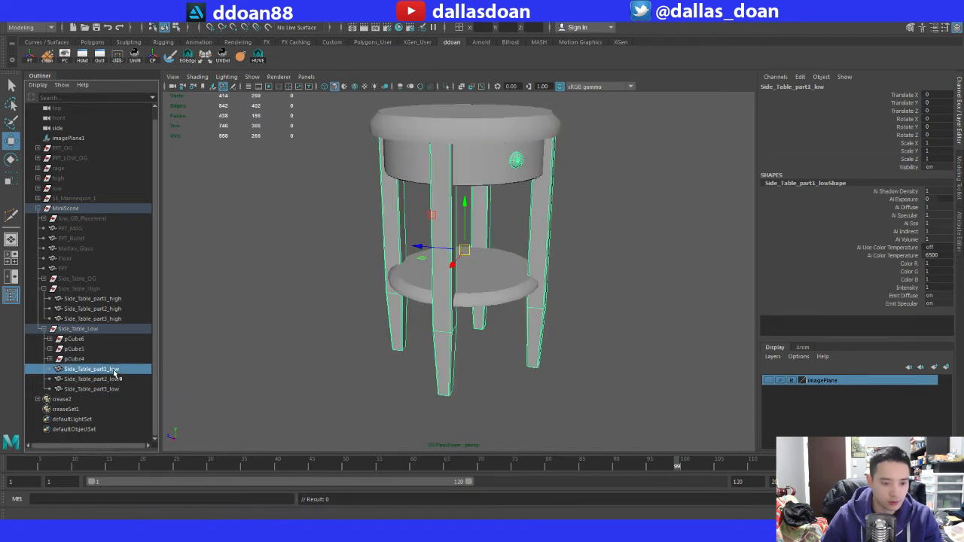
pyautogui.moveTo(104, 361); pyautogui.dragTo(111, 340)
pyautogui.press('Delete')
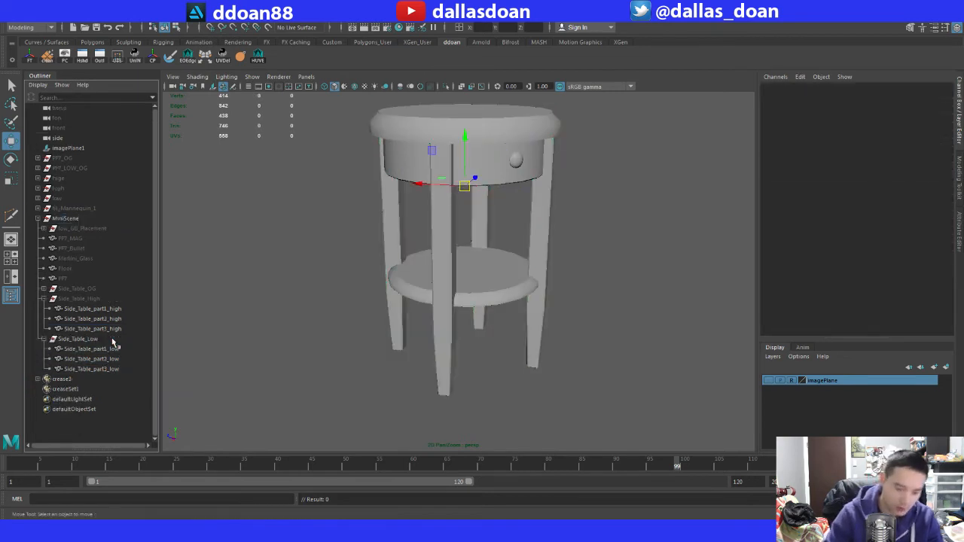
# Compare each high-poly part with its matching low-poly part
pyautogui.click(96, 309)
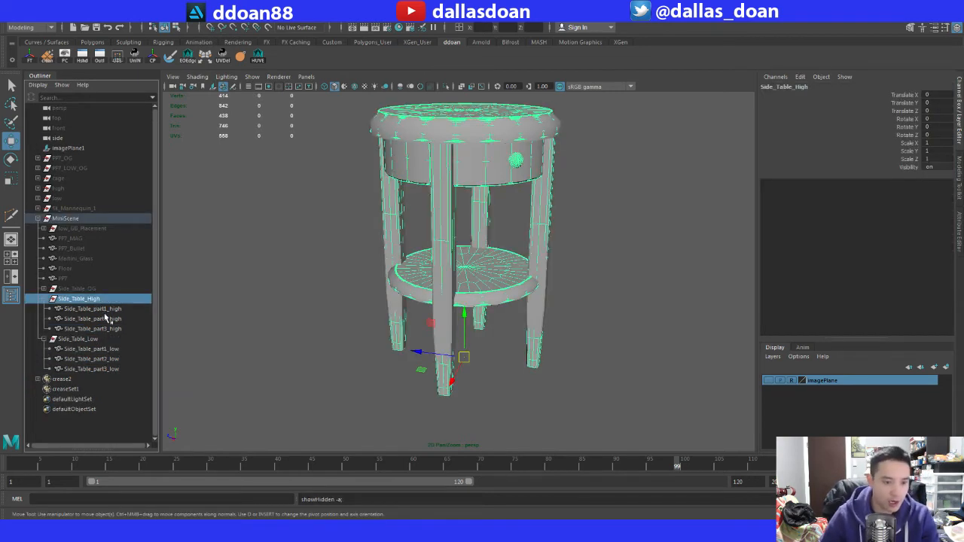
pyautogui.keyDown('ctrl'); pyautogui.click(111, 350); pyautogui.keyUp('ctrl')
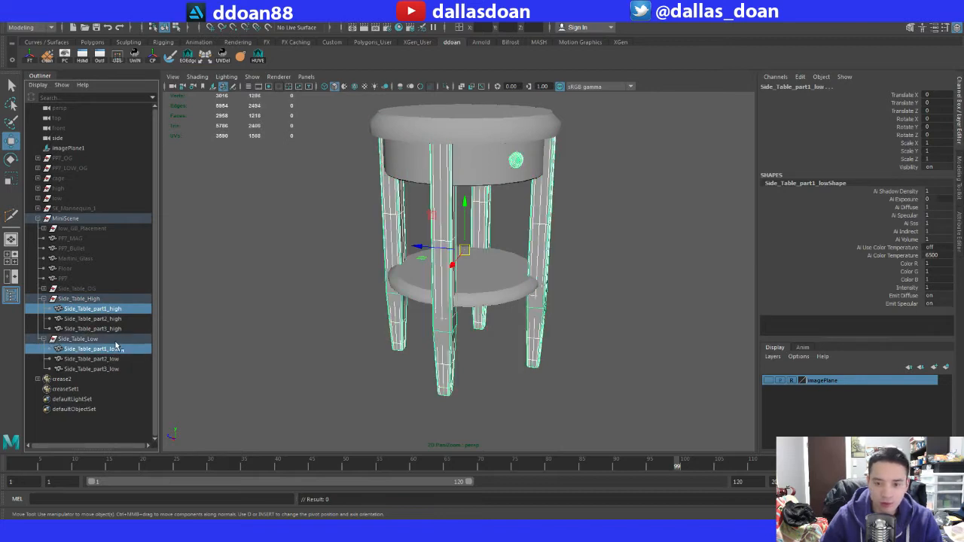
pyautogui.click(111, 320)
pyautogui.keyDown('ctrl'); pyautogui.click(113, 359); pyautogui.keyUp('ctrl')
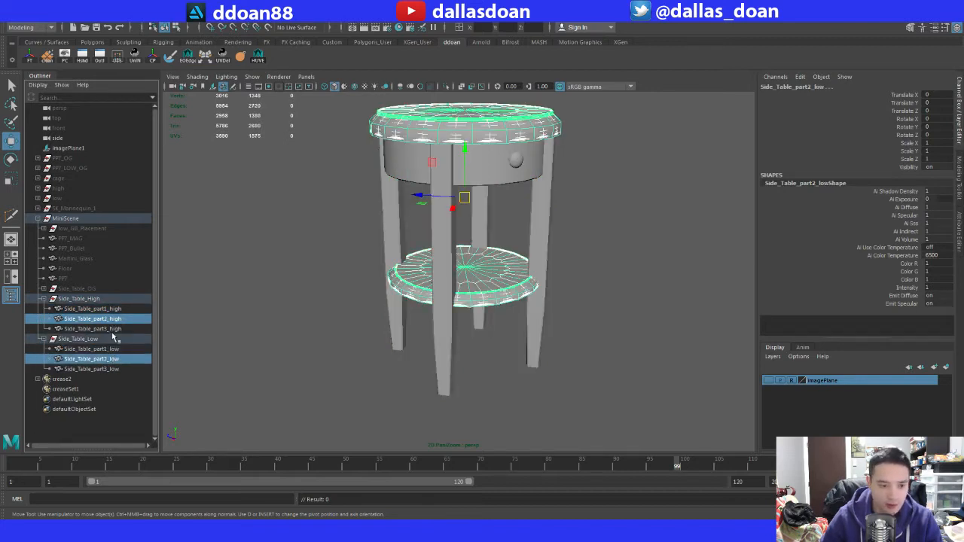
pyautogui.click(113, 329)
pyautogui.keyDown('ctrl'); pyautogui.click(115, 368); pyautogui.keyUp('ctrl')
pyautogui.click(99, 310)
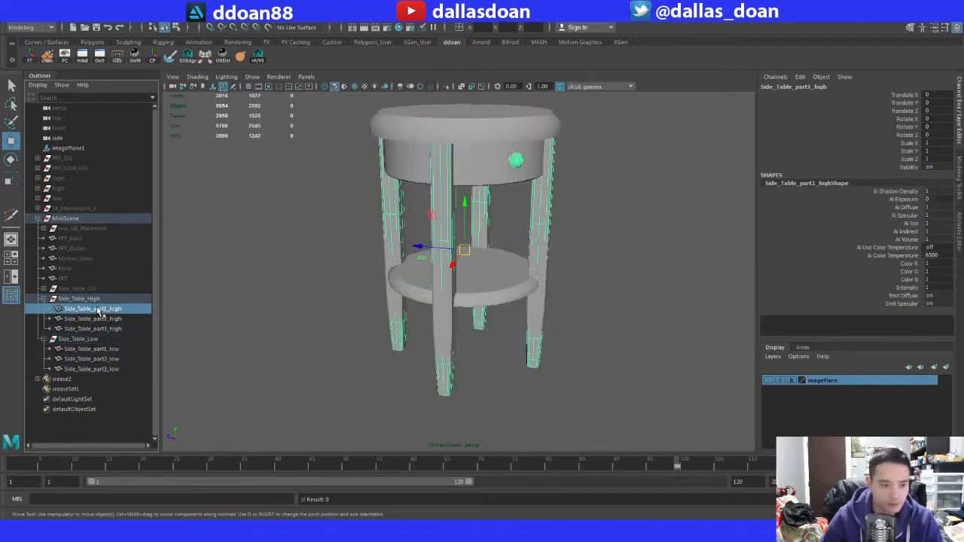
pyautogui.click(97, 300)
pyautogui.click(251, 347)
pyautogui.keyDown('alt'); pyautogui.moveTo(251, 347); pyautogui.dragTo(288, 348); pyautogui.keyUp('alt')
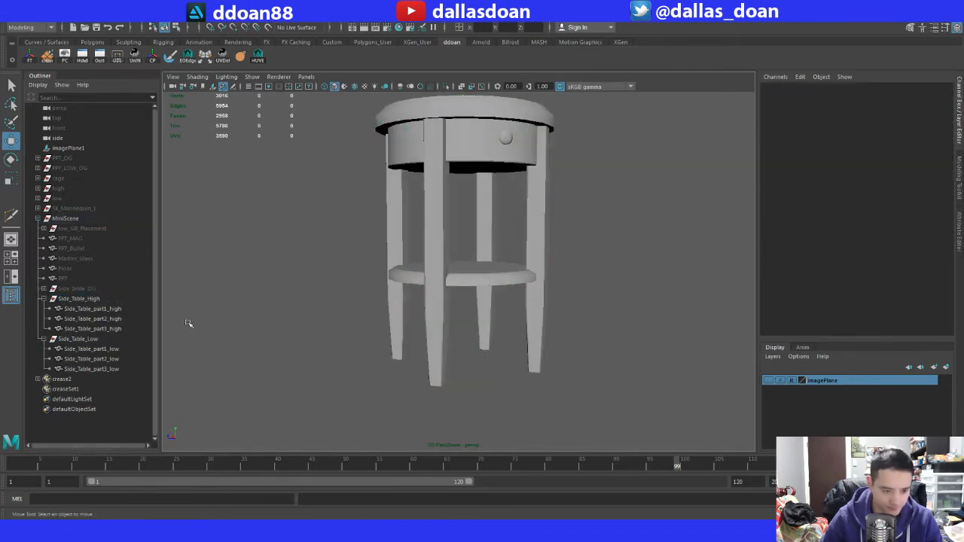
# Save the scene as pp7_01.ma
pyautogui.click(96, 299)
pyautogui.click(86, 339)
pyautogui.click(251, 299)
pyautogui.keyDown('alt'); pyautogui.moveTo(252, 299); pyautogui.dragTo(284, 304); pyautogui.keyUp('alt')
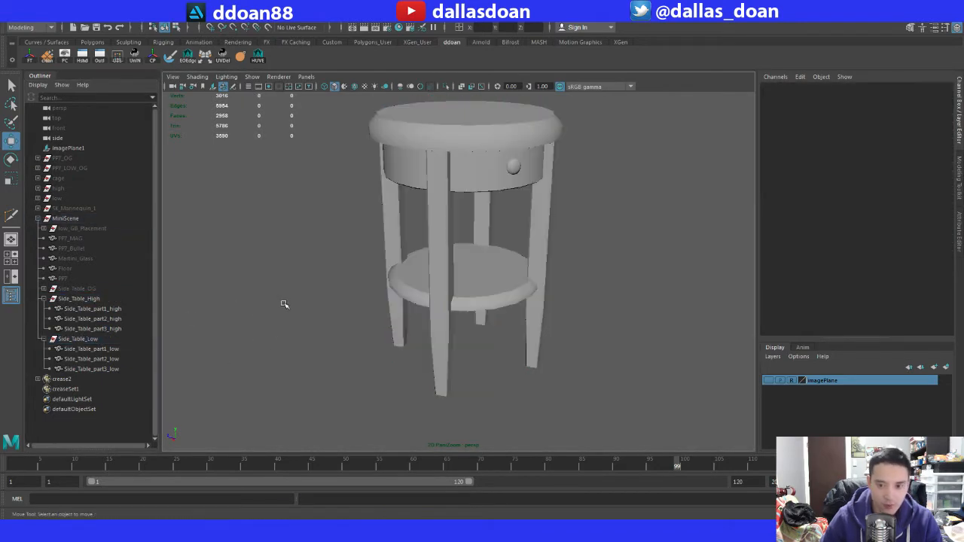
pyautogui.hotkey('ctrl', 's')
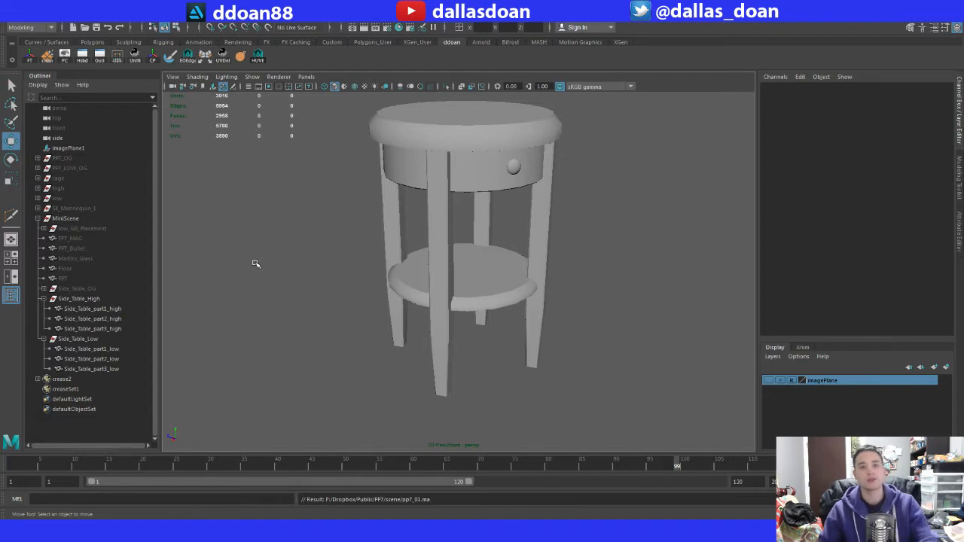
# Hide the Side_Table_High group and collapse it in the Outliner
pyautogui.keyDown('alt'); pyautogui.moveTo(258, 263); pyautogui.dragTo(243, 287); pyautogui.keyUp('alt')
pyautogui.click(99, 299)
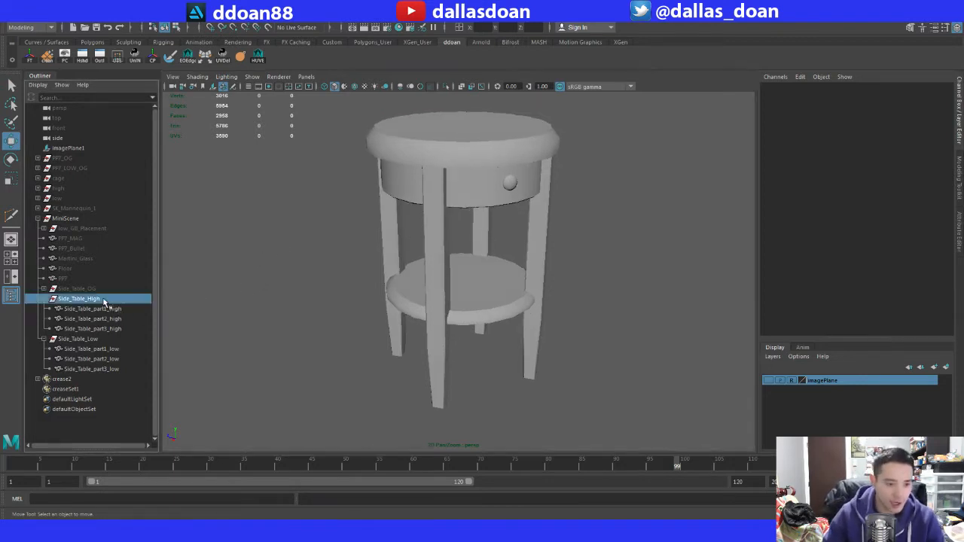
pyautogui.hotkey('ctrl', 'h')
pyautogui.click(44, 299)
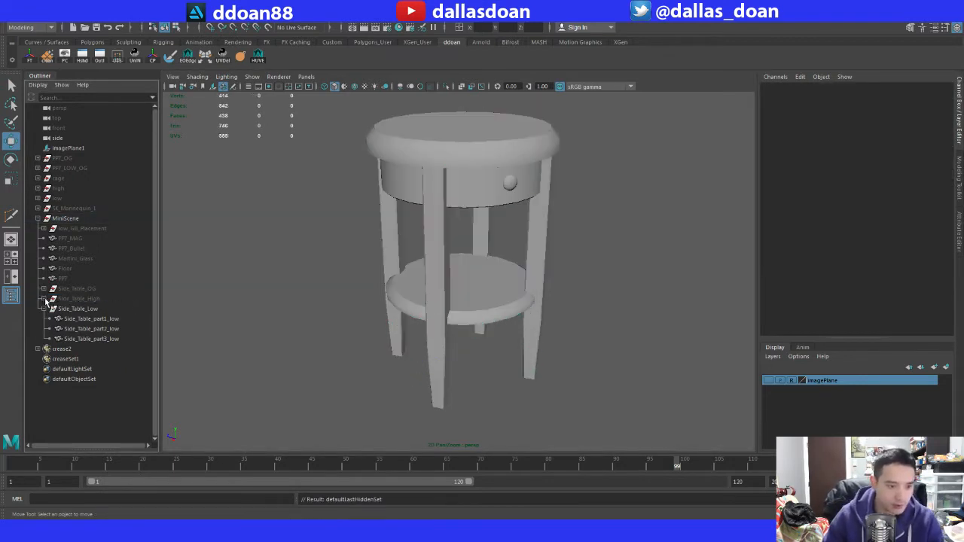
# Orbit under the table and isolate the drum part in the view
pyautogui.click(100, 310)
pyautogui.keyDown('alt'); pyautogui.moveTo(274, 313); pyautogui.dragTo(268, 313, button='middle'); pyautogui.keyUp('alt')
pyautogui.keyDown('alt'); pyautogui.moveTo(271, 316); pyautogui.dragTo(289, 336); pyautogui.keyUp('alt')
pyautogui.keyDown('alt'); pyautogui.moveTo(289, 336); pyautogui.dragTo(321, 303, button='right'); pyautogui.keyUp('alt')
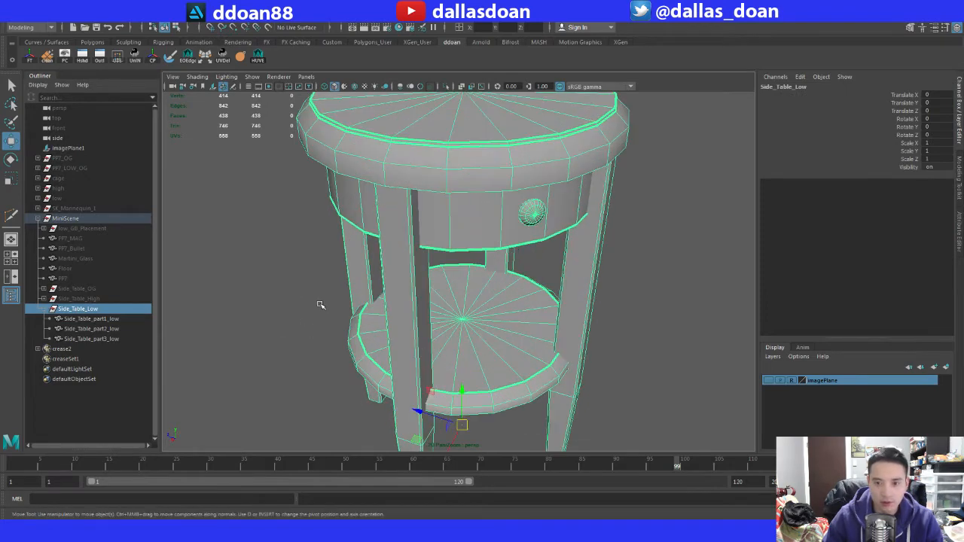
pyautogui.keyDown('alt'); pyautogui.moveTo(282, 254); pyautogui.dragTo(281, 314, button='middle'); pyautogui.keyUp('alt')
pyautogui.keyDown('alt'); pyautogui.moveTo(281, 314); pyautogui.dragTo(421, 235); pyautogui.keyUp('alt')
pyautogui.click(480, 233)
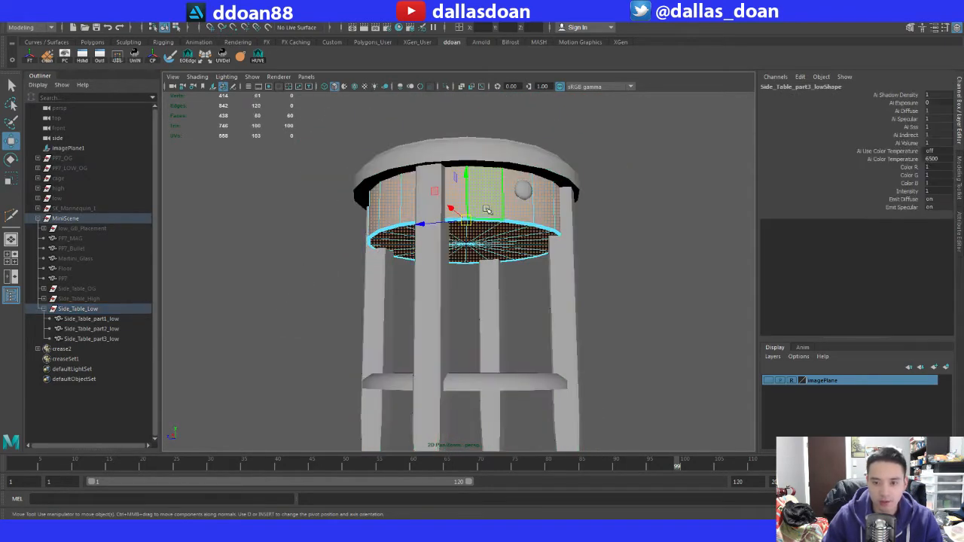
pyautogui.hotkey('ctrl', '1')
pyautogui.hotkey('ctrl', '1')
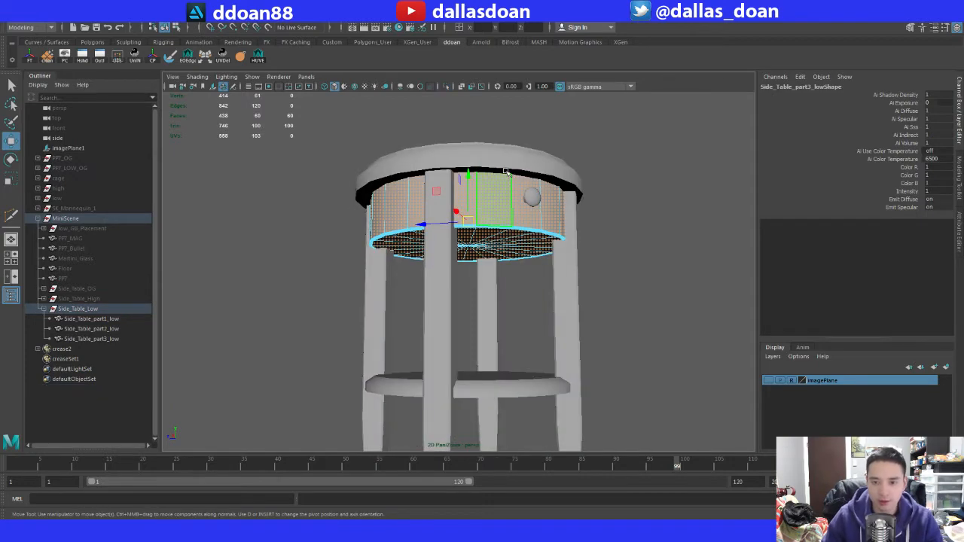
# Leave face mode and select the table top and shelf piece as a whole object
pyautogui.press('F8')
pyautogui.click(494, 233)
pyautogui.keyDown('alt'); pyautogui.moveTo(613, 203); pyautogui.dragTo(615, 230); pyautogui.keyUp('alt')
pyautogui.click(615, 231)
pyautogui.keyDown('alt'); pyautogui.moveTo(543, 220); pyautogui.dragTo(536, 250); pyautogui.keyUp('alt')
pyautogui.click(530, 226)
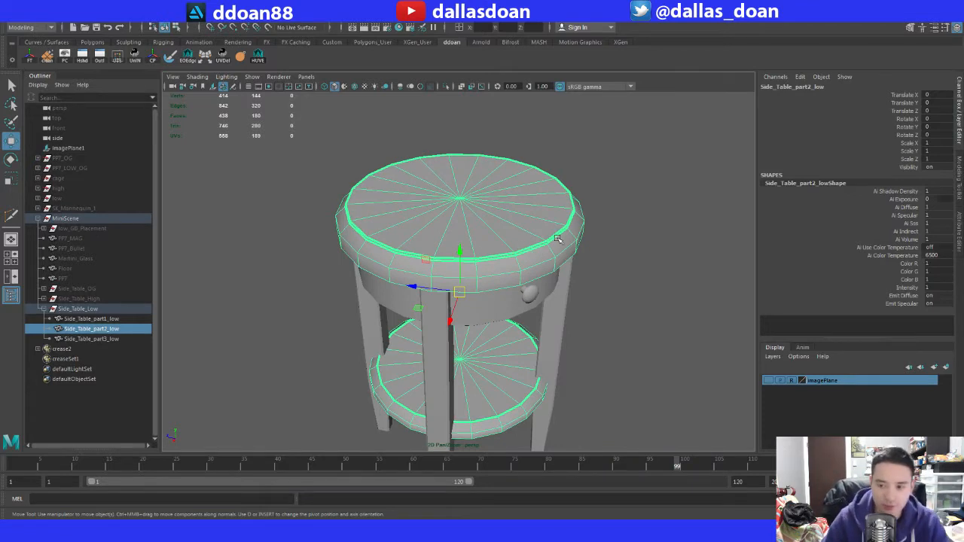
pyautogui.hotkey('ctrl', 'a')
pyautogui.keyDown('alt'); pyautogui.moveTo(525, 277); pyautogui.dragTo(523, 248, button='middle'); pyautogui.keyUp('alt')
pyautogui.hotkey('ctrl', 'a')
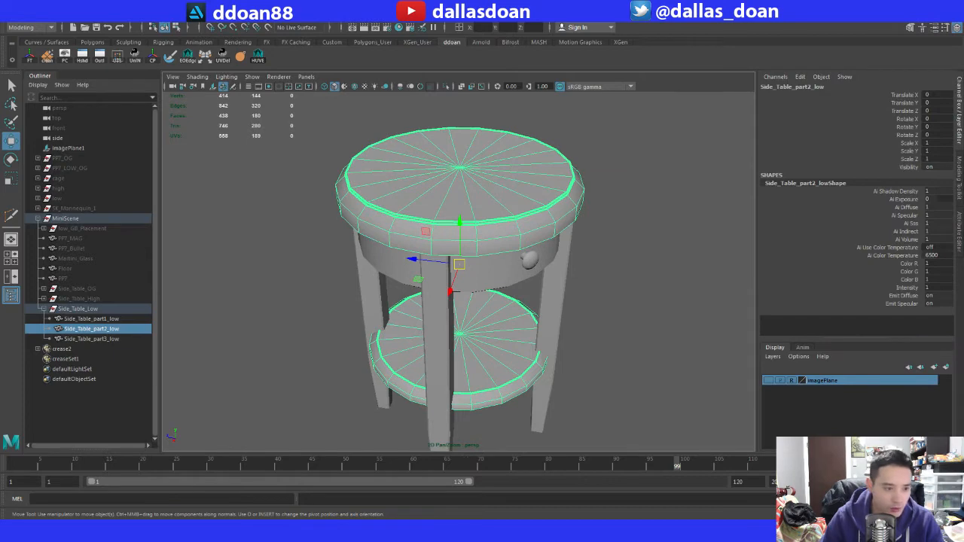
# Hide the Outliner to widen the viewport and reframe the whole table
pyautogui.click(10, 296)
pyautogui.keyDown('alt'); pyautogui.moveTo(467, 295); pyautogui.dragTo(466, 272); pyautogui.keyUp('alt')
pyautogui.keyDown('alt'); pyautogui.moveTo(467, 271); pyautogui.dragTo(413, 263, button='right'); pyautogui.keyUp('alt')
pyautogui.keyDown('alt'); pyautogui.moveTo(414, 265); pyautogui.dragTo(185, 180); pyautogui.keyUp('alt')
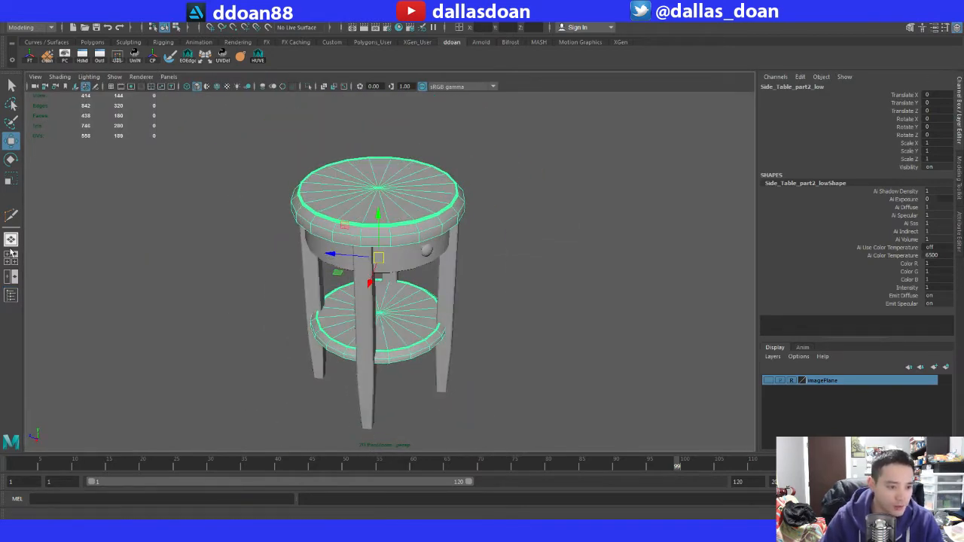
pyautogui.keyDown('alt'); pyautogui.moveTo(186, 252); pyautogui.dragTo(207, 188); pyautogui.keyUp('alt')
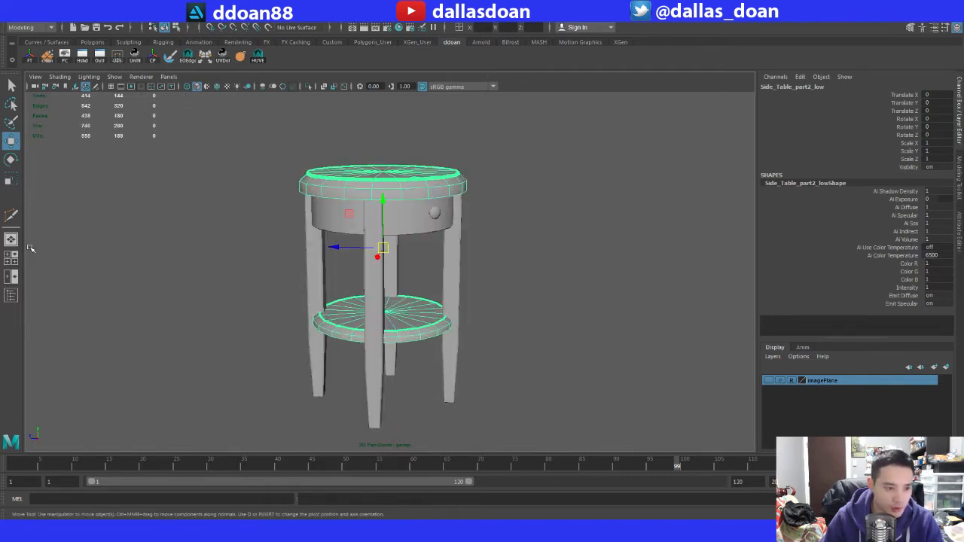
# Split into front and perspective panes and make the left pane the UV Editor
pyautogui.click(11, 277)
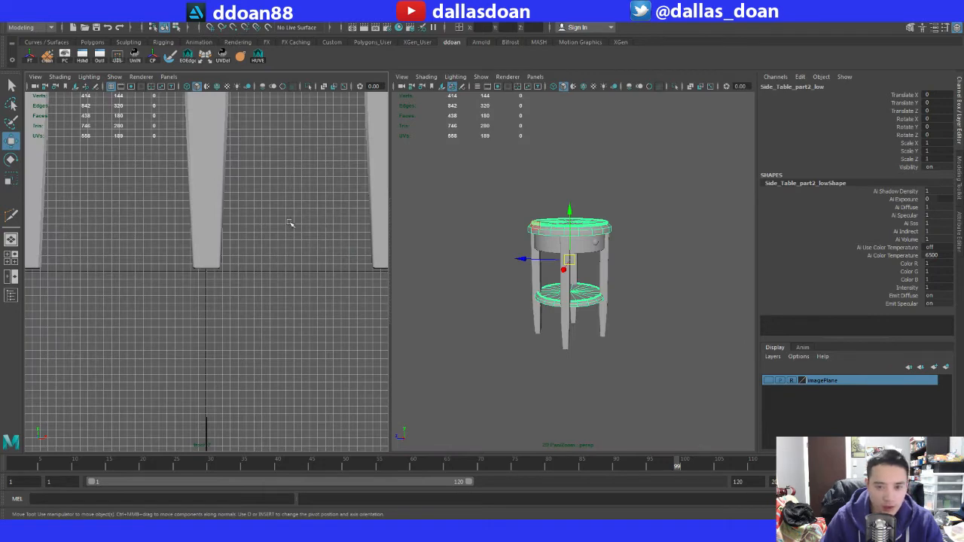
pyautogui.keyDown('alt'); pyautogui.moveTo(349, 235); pyautogui.dragTo(246, 245, button='right'); pyautogui.keyUp('alt')
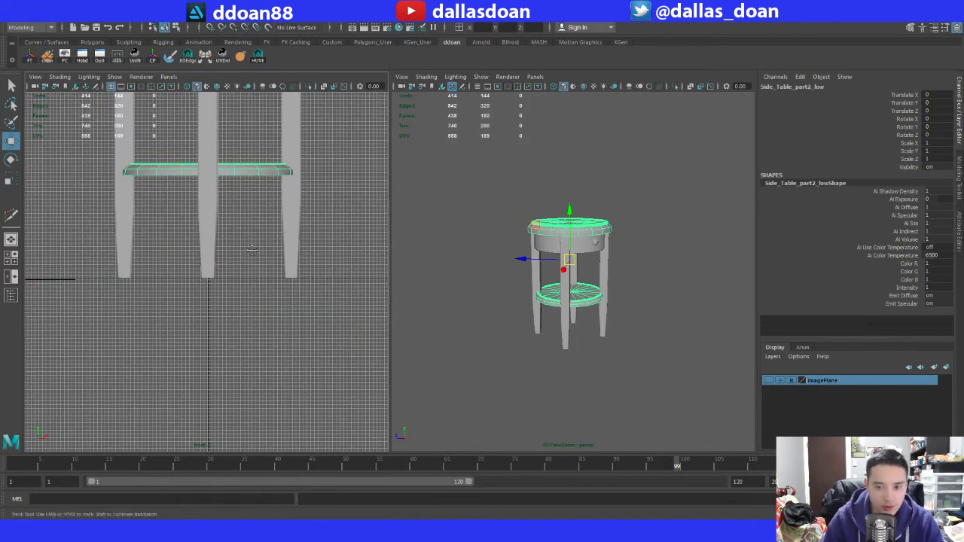
pyautogui.keyDown('alt'); pyautogui.moveTo(269, 95); pyautogui.dragTo(262, 232, button='middle'); pyautogui.keyUp('alt')
pyautogui.click(169, 77)
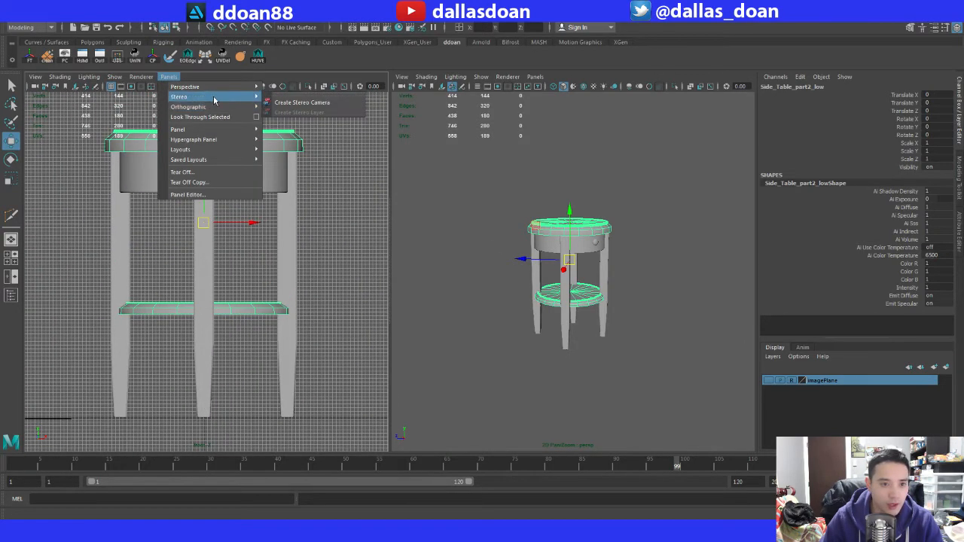
pyautogui.moveTo(225, 134)
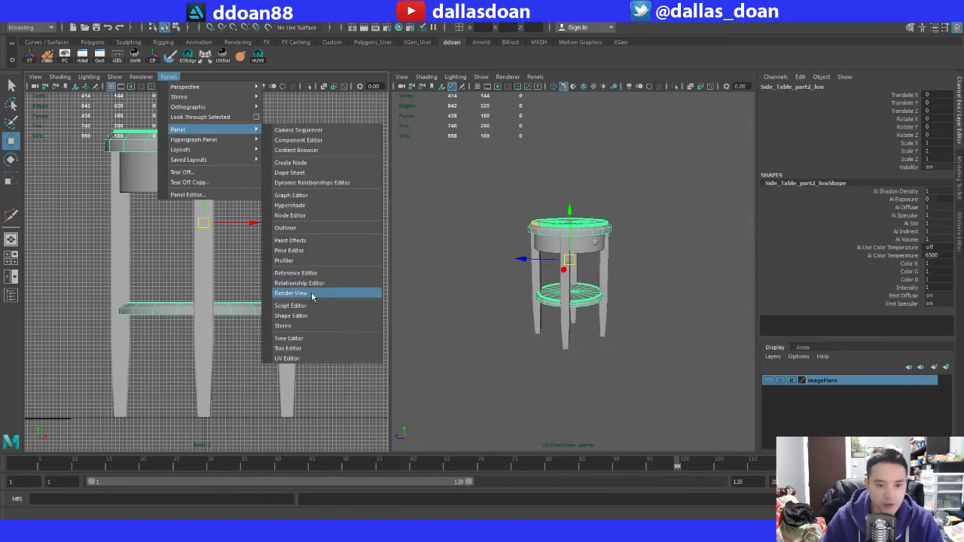
pyautogui.click(299, 358)
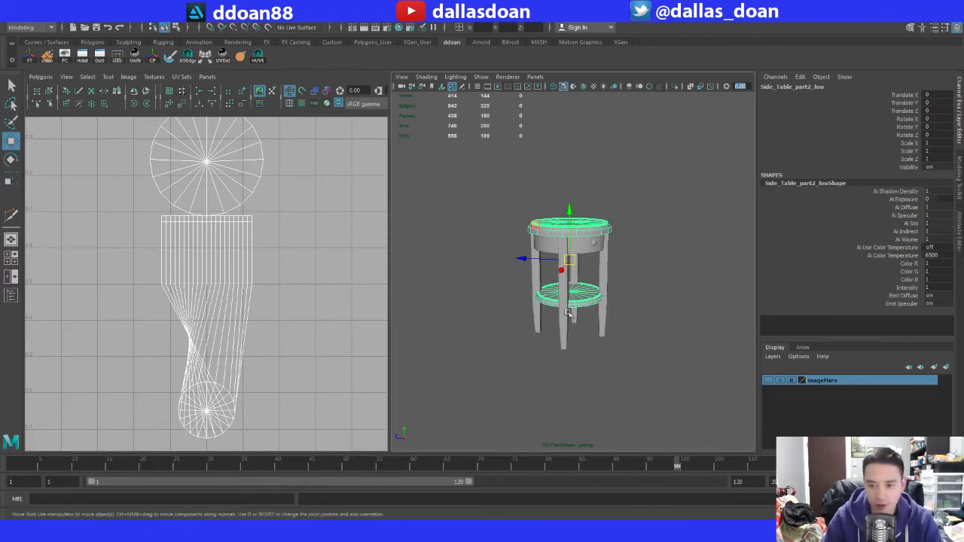
# Frame the 0–1 UV tile and the table top piece, and turn on the checker texture
pyautogui.press('a')
pyautogui.press('f')
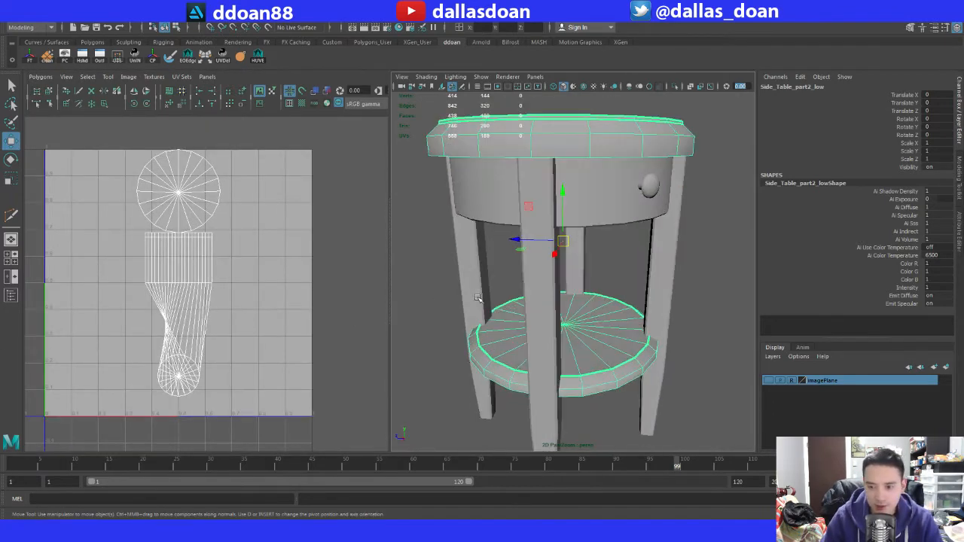
pyautogui.click(706, 235)
pyautogui.keyDown('alt'); pyautogui.moveTo(612, 127); pyautogui.dragTo(611, 176); pyautogui.keyUp('alt')
pyautogui.click(611, 176)
pyautogui.press('f')
pyautogui.scroll(-4, 613, 198)
pyautogui.moveTo(611, 226)
pyautogui.keyDown('alt'); pyautogui.mouseDown()
pyautogui.moveTo(598, 185)
pyautogui.moveTo(605, 241)
pyautogui.mouseUp(); pyautogui.keyUp('alt')
pyautogui.press('f')
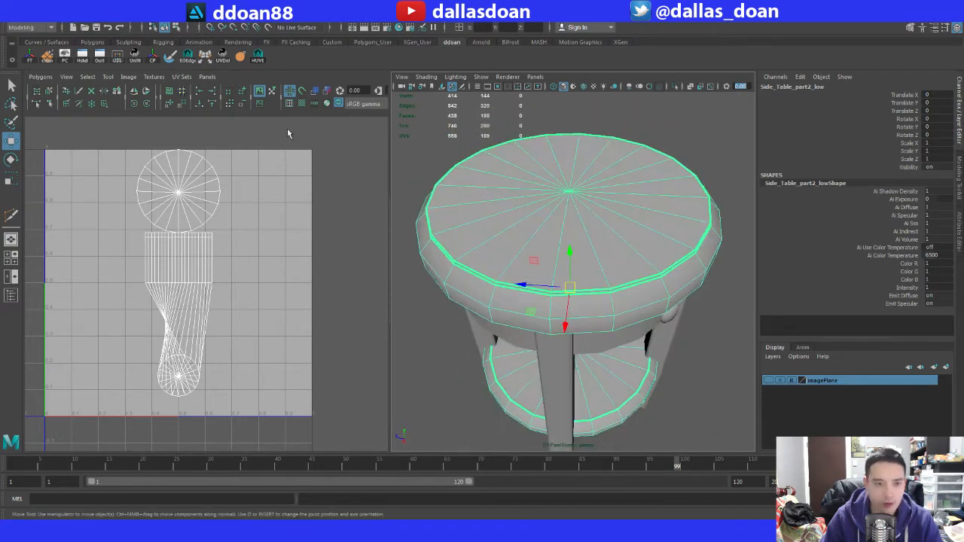
pyautogui.click(302, 104)
pyautogui.keyDown('alt'); pyautogui.moveTo(291, 205); pyautogui.dragTo(332, 214, button='middle'); pyautogui.keyUp('alt')
# Select the top rim edge loop and sew its UV seam
pyautogui.keyDown('alt'); pyautogui.moveTo(606, 269); pyautogui.dragTo(562, 194); pyautogui.keyUp('alt')
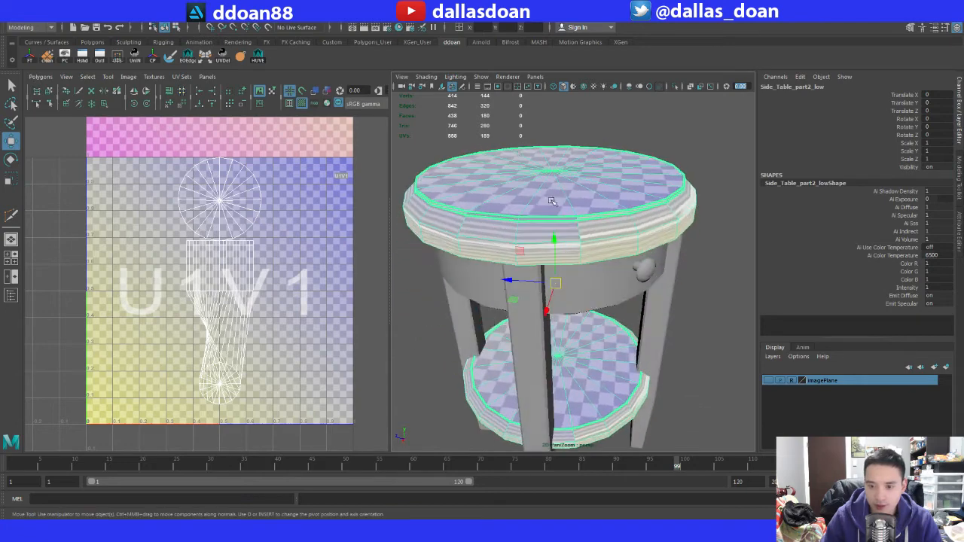
pyautogui.scroll(6, 564, 248)
pyautogui.scroll(-4, 564, 254)
pyautogui.keyDown('alt'); pyautogui.moveTo(564, 256); pyautogui.dragTo(555, 225); pyautogui.keyUp('alt')
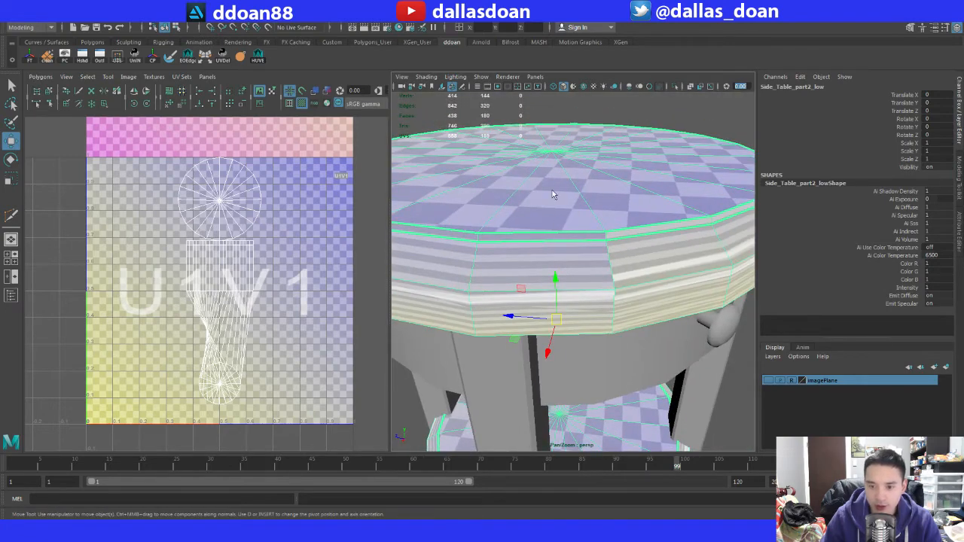
pyautogui.press('F10')
pyautogui.doubleClick(569, 230)
pyautogui.scroll(-5, 569, 231)
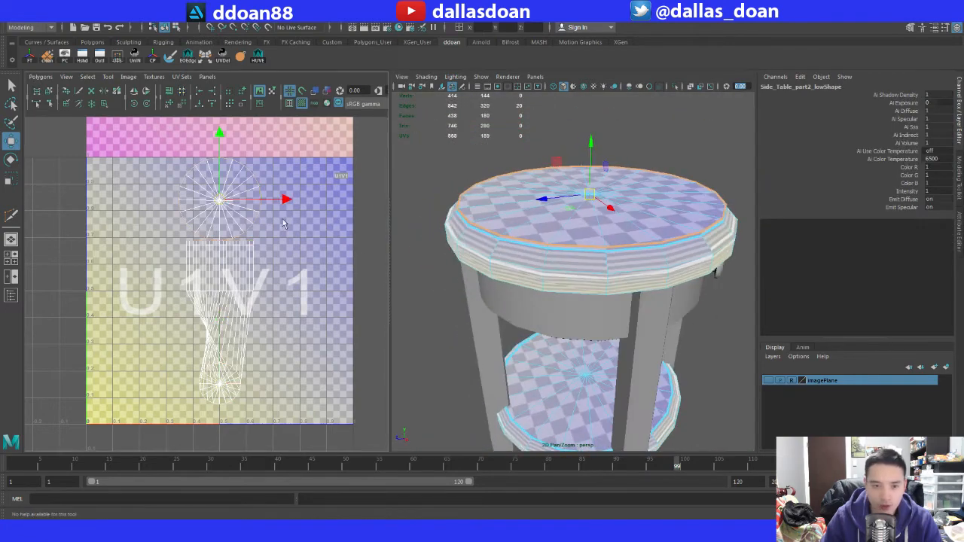
pyautogui.keyDown('shift'); pyautogui.moveTo(289, 194); pyautogui.dragTo(298, 232, button='right'); pyautogui.keyUp('shift')
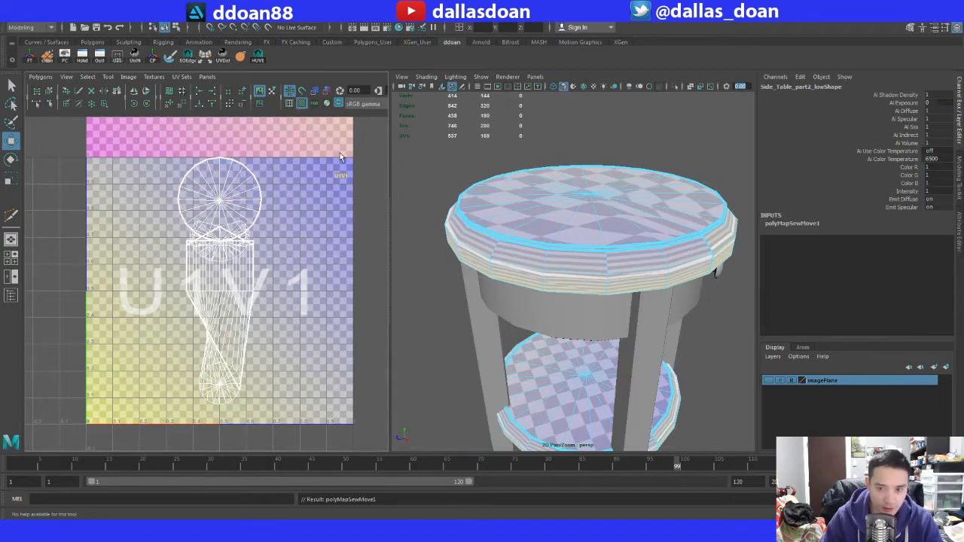
# Move the round top UV shell up and to the right
pyautogui.click(532, 291)
pyautogui.keyDown('alt'); pyautogui.moveTo(232, 205); pyautogui.dragTo(241, 254, button='middle'); pyautogui.keyUp('alt')
pyautogui.click(241, 254)
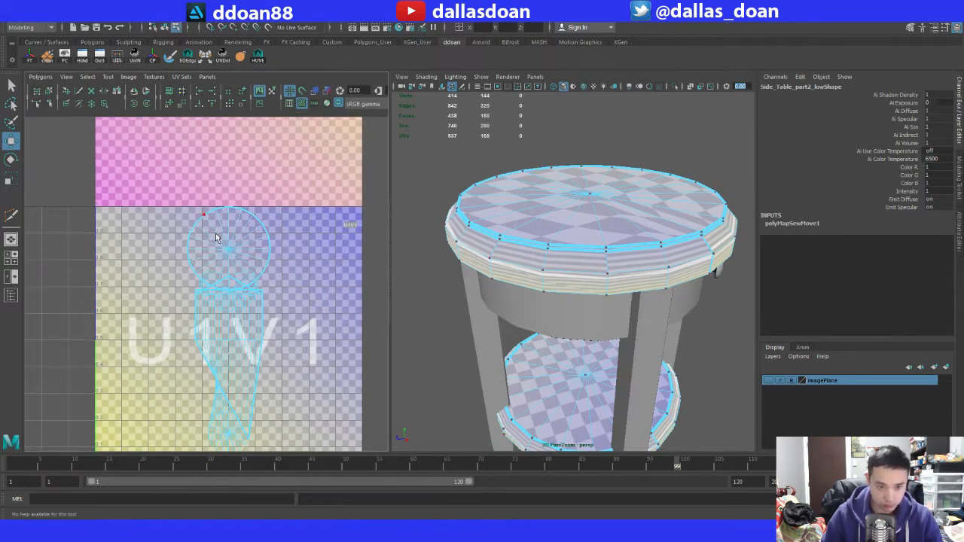
pyautogui.press('w')
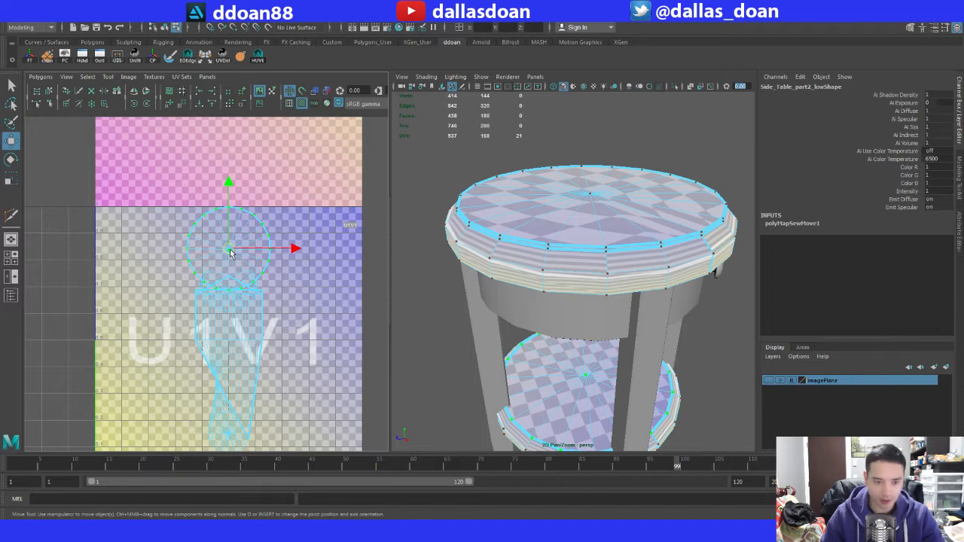
pyautogui.moveTo(231, 253); pyautogui.dragTo(270, 225)
# Adjust viewport display options and toggle thick texture border edges
pyautogui.moveTo(542, 248)
pyautogui.keyDown('alt'); pyautogui.mouseDown()
pyautogui.moveTo(601, 234)
pyautogui.moveTo(542, 238)
pyautogui.mouseUp(); pyautogui.keyUp('alt')
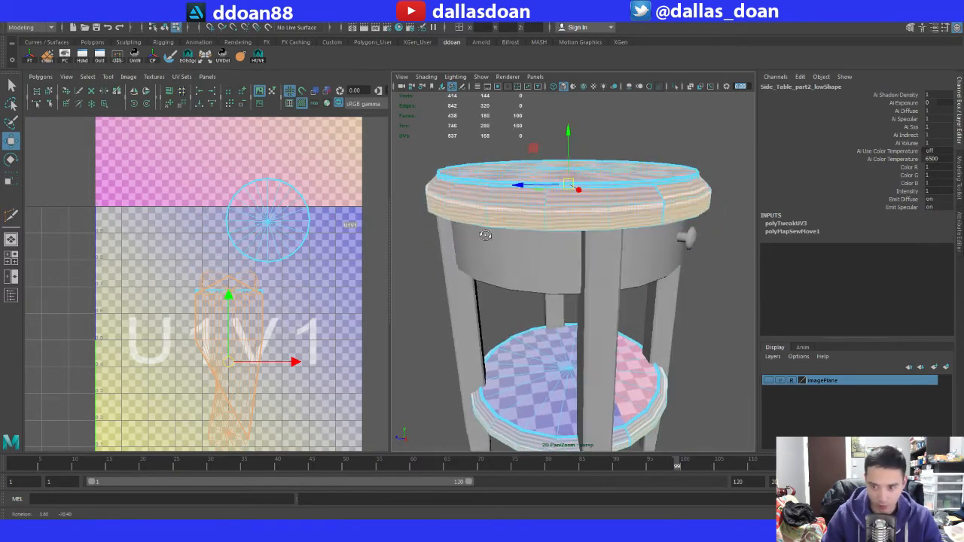
pyautogui.scroll(5, 492, 239)
pyautogui.scroll(-5, 492, 238)
pyautogui.keyDown('alt'); pyautogui.moveTo(516, 274); pyautogui.dragTo(497, 129); pyautogui.keyUp('alt')
pyautogui.click(481, 77)
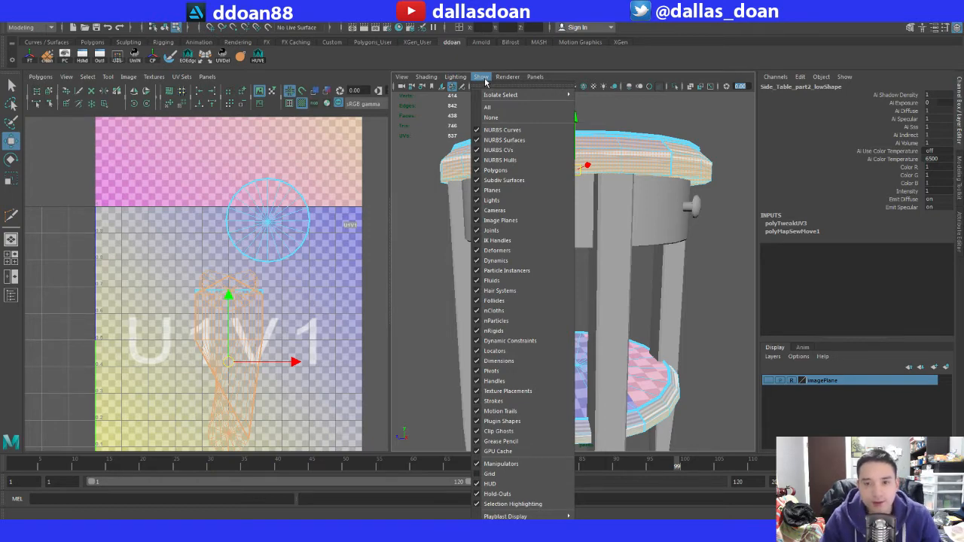
pyautogui.click(570, 78)
pyautogui.click(121, 16)
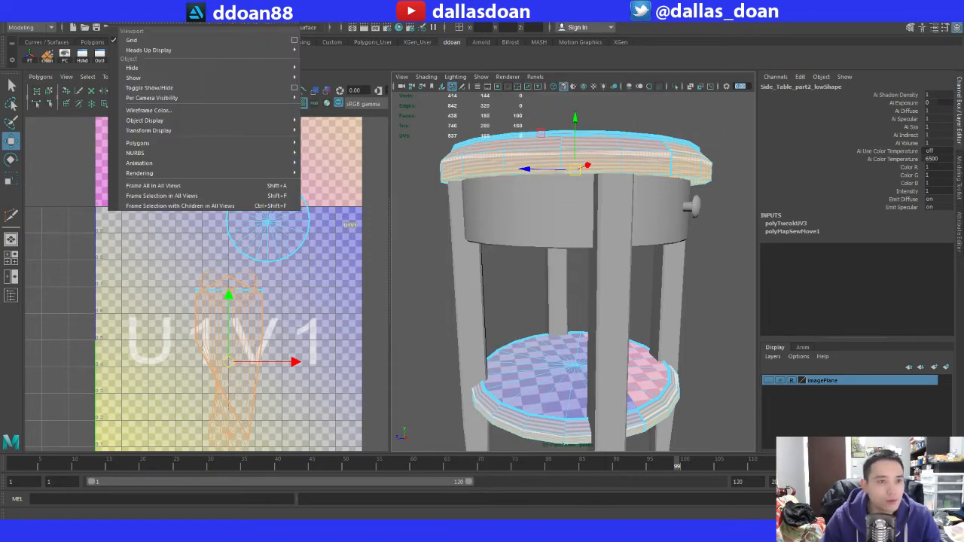
pyautogui.moveTo(190, 143)
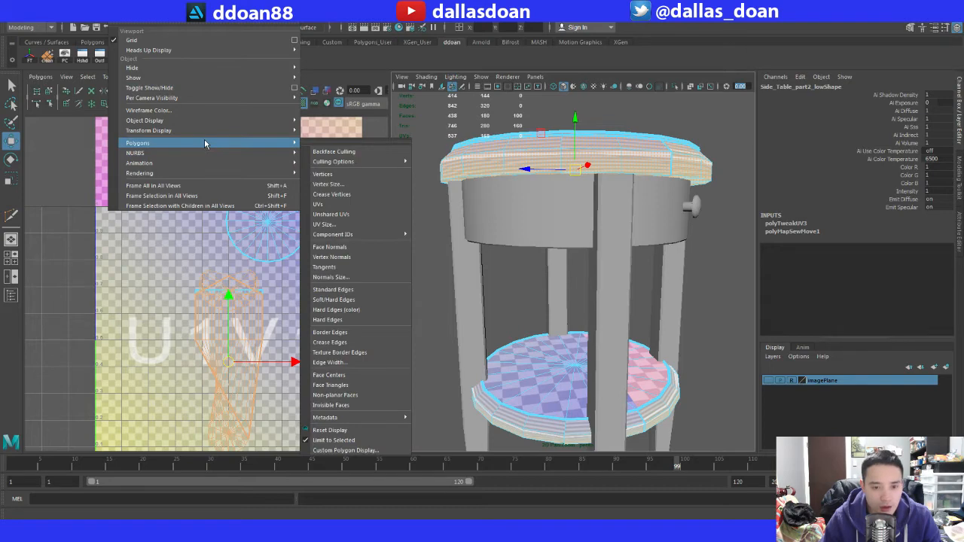
pyautogui.click(354, 352)
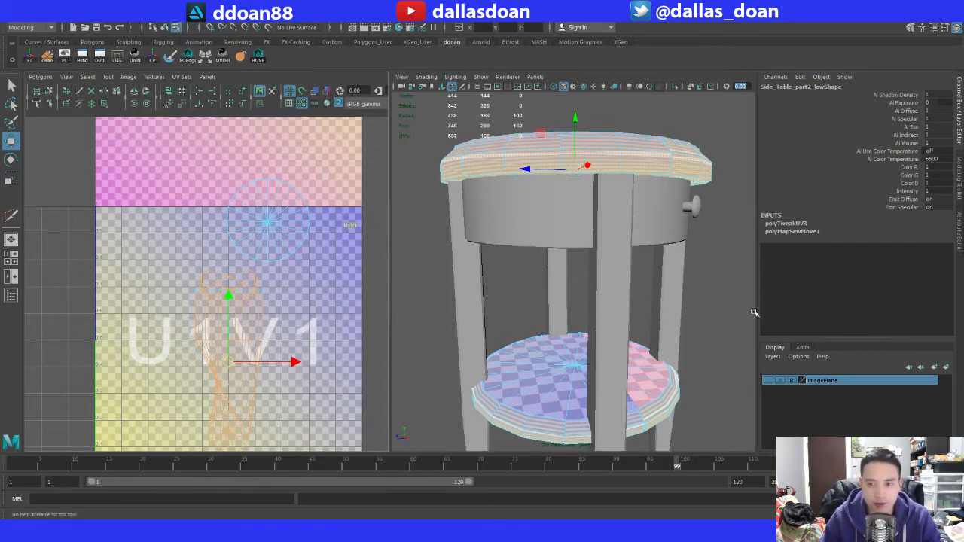
# Turn texture borders back on and cut UVs along the selected edges under the table
pyautogui.keyDown('alt'); pyautogui.moveTo(753, 312); pyautogui.dragTo(704, 307); pyautogui.keyUp('alt')
pyautogui.click(291, 103)
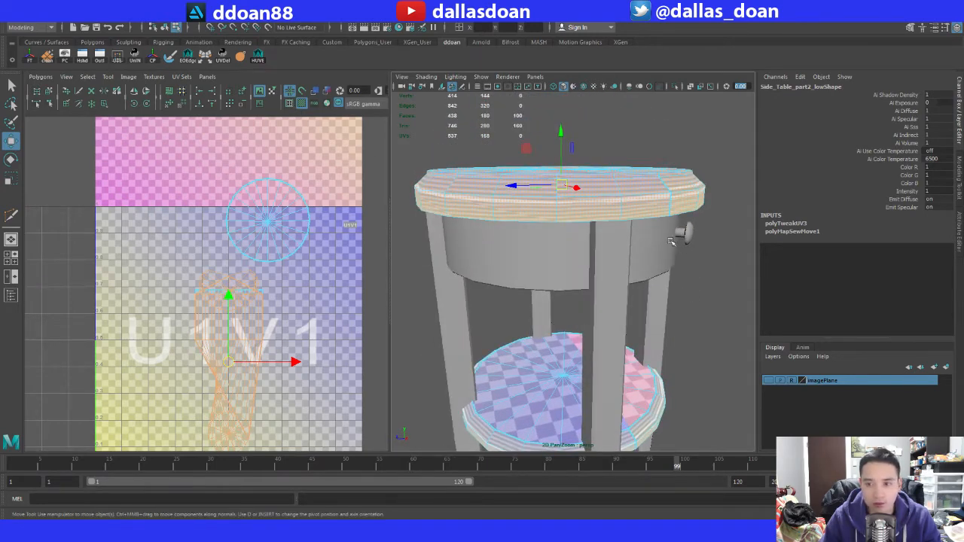
pyautogui.keyDown('alt'); pyautogui.moveTo(647, 220); pyautogui.dragTo(646, 251); pyautogui.keyUp('alt')
pyautogui.keyDown('alt'); pyautogui.moveTo(524, 284); pyautogui.dragTo(637, 262); pyautogui.keyUp('alt')
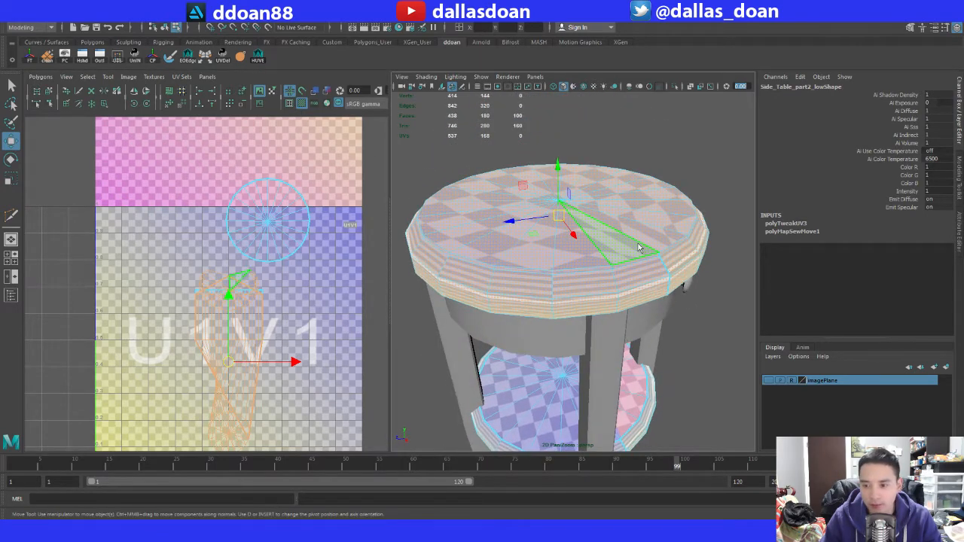
pyautogui.moveTo(640, 249); pyautogui.dragTo(639, 226, button='right')
pyautogui.keyDown('shift'); pyautogui.moveTo(234, 235); pyautogui.dragTo(182, 234, button='right'); pyautogui.keyUp('shift')
pyautogui.moveTo(592, 286)
pyautogui.keyDown('alt'); pyautogui.mouseDown()
pyautogui.moveTo(607, 297)
pyautogui.moveTo(599, 282)
pyautogui.mouseUp(); pyautogui.keyUp('alt')
pyautogui.scroll(5, 607, 296)
pyautogui.scroll(-5, 599, 282)
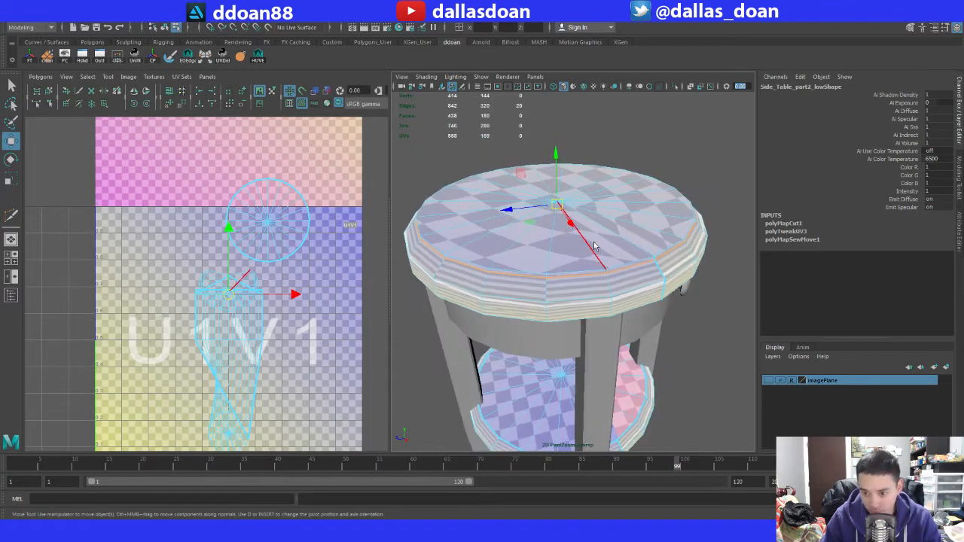
# Unfold the 40-face top shell into a flat circle, shrink it and place it upper left
pyautogui.moveTo(595, 243); pyautogui.dragTo(594, 258, button='right')
pyautogui.doubleClick(595, 245)
pyautogui.keyDown('alt'); pyautogui.moveTo(234, 265); pyautogui.dragTo(218, 264, button='middle'); pyautogui.keyUp('alt')
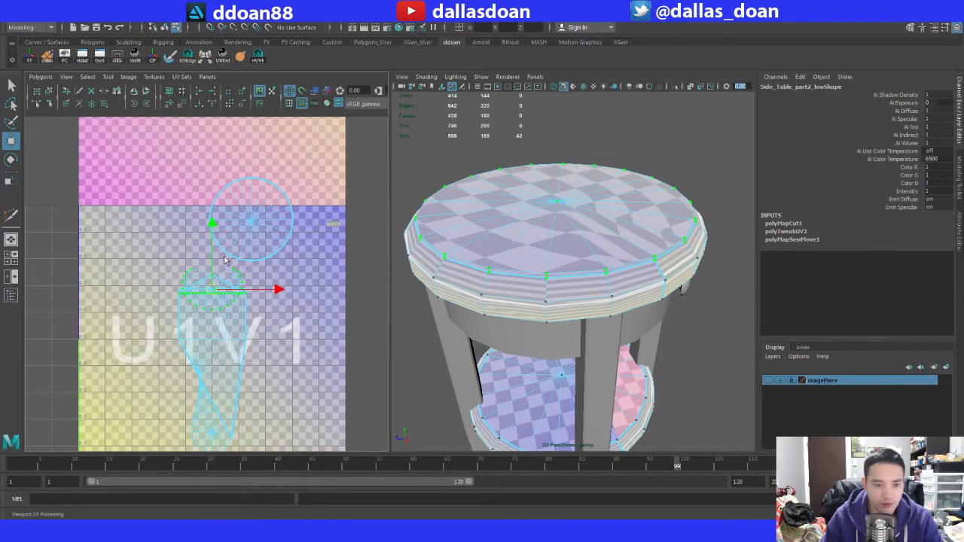
pyautogui.keyDown('shift'); pyautogui.moveTo(224, 260); pyautogui.dragTo(216, 279, button='right'); pyautogui.keyUp('shift')
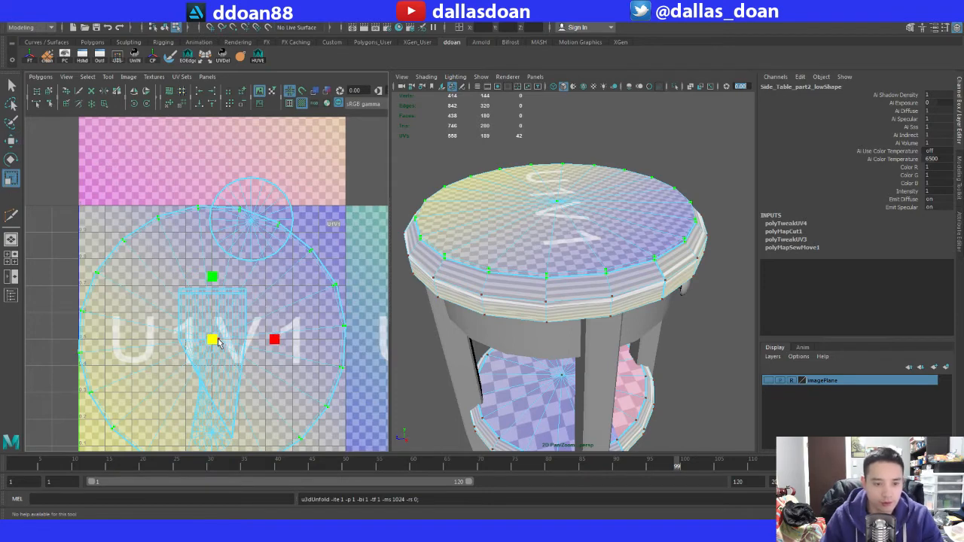
pyautogui.moveTo(217, 341); pyautogui.dragTo(137, 271)
pyautogui.press('w')
pyautogui.keyDown('alt'); pyautogui.moveTo(159, 272); pyautogui.dragTo(246, 286, button='middle'); pyautogui.keyUp('alt')
pyautogui.keyDown('alt'); pyautogui.moveTo(246, 286); pyautogui.dragTo(264, 302, button='right'); pyautogui.keyUp('alt')
pyautogui.keyDown('alt'); pyautogui.moveTo(265, 303); pyautogui.dragTo(192, 304, button='middle'); pyautogui.keyUp('alt')
pyautogui.scroll(-4, 191, 299)
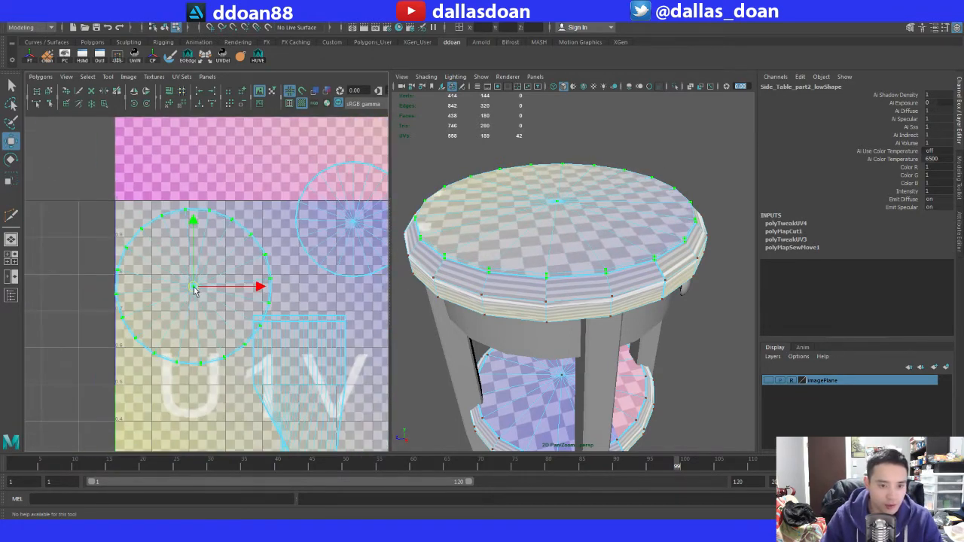
pyautogui.moveTo(193, 287); pyautogui.dragTo(201, 283)
# Cut another UV seam along the table rim
pyautogui.keyDown('alt'); pyautogui.moveTo(661, 260); pyautogui.dragTo(616, 237); pyautogui.keyUp('alt')
pyautogui.scroll(5, 616, 237)
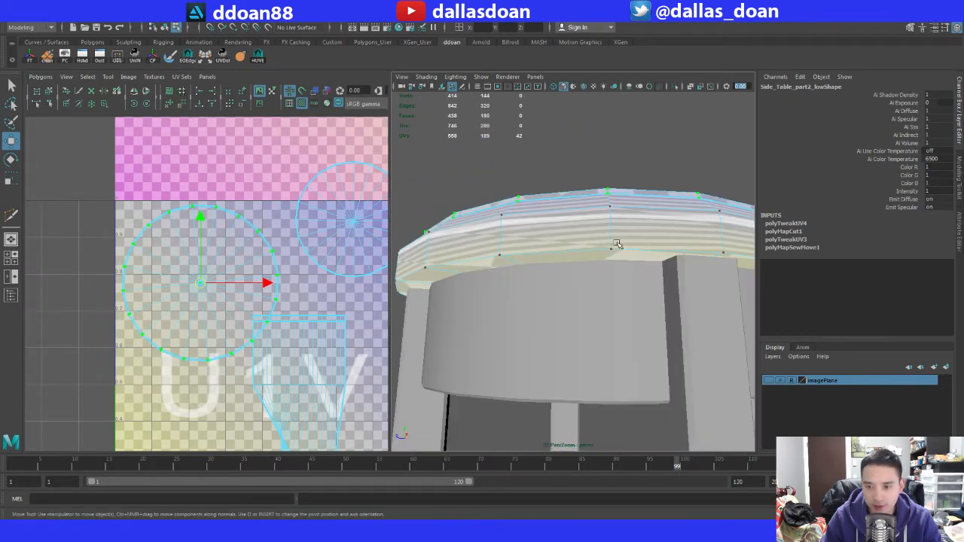
pyautogui.scroll(-5, 637, 250)
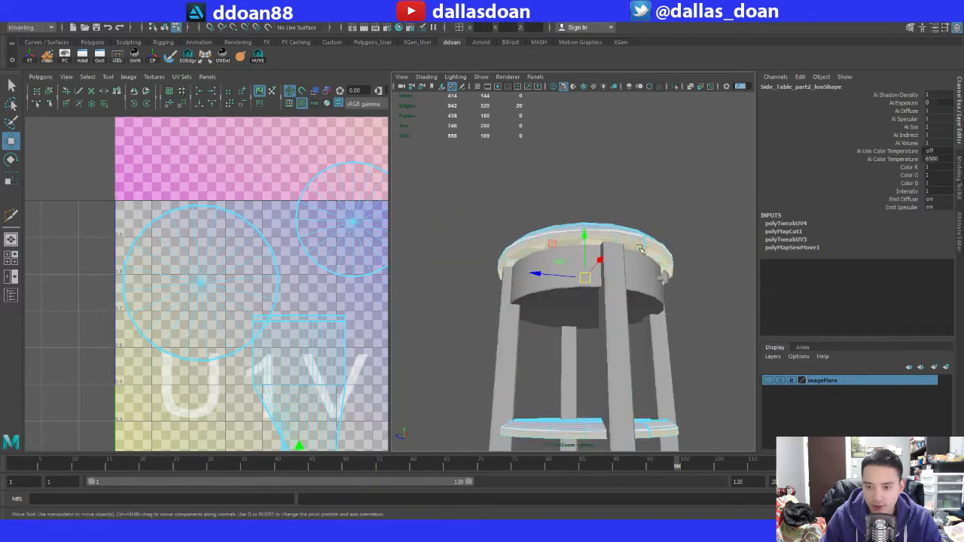
pyautogui.hotkey('shift', 'x')
pyautogui.keyDown('alt'); pyautogui.moveTo(278, 361); pyautogui.dragTo(237, 292, button='middle'); pyautogui.keyUp('alt')
pyautogui.moveTo(237, 292)
pyautogui.keyDown('alt'); pyautogui.mouseDown(button='right')
pyautogui.moveTo(202, 293)
pyautogui.moveTo(226, 295)
pyautogui.mouseUp(button='right'); pyautogui.keyUp('alt')
# Select the underside faces as one shell and convert the selection to UVs
pyautogui.press('F11')
pyautogui.doubleClick(635, 243)
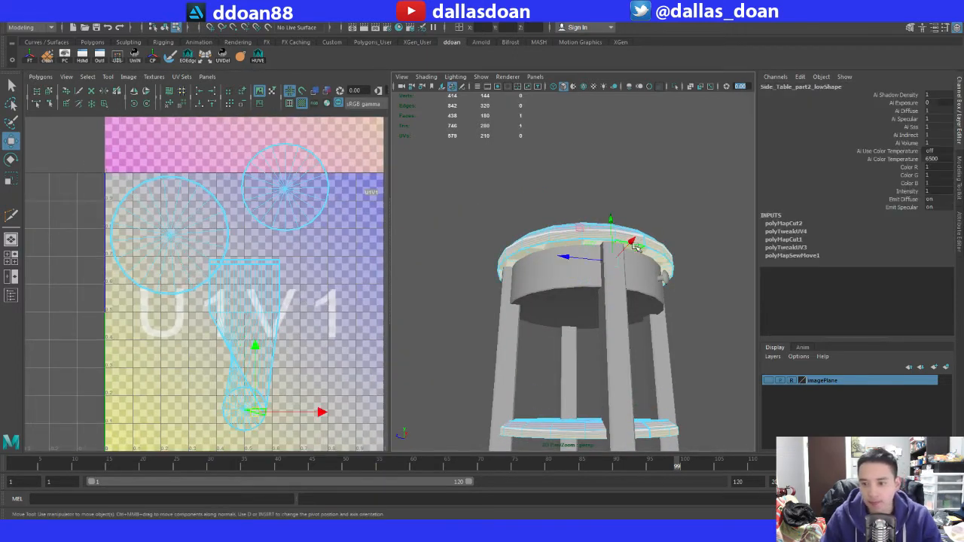
pyautogui.keyDown('alt'); pyautogui.moveTo(80, 282); pyautogui.dragTo(76, 243, button='middle'); pyautogui.keyUp('alt')
pyautogui.keyDown('ctrl'); pyautogui.moveTo(322, 356); pyautogui.dragTo(340, 351, button='right'); pyautogui.keyUp('ctrl')
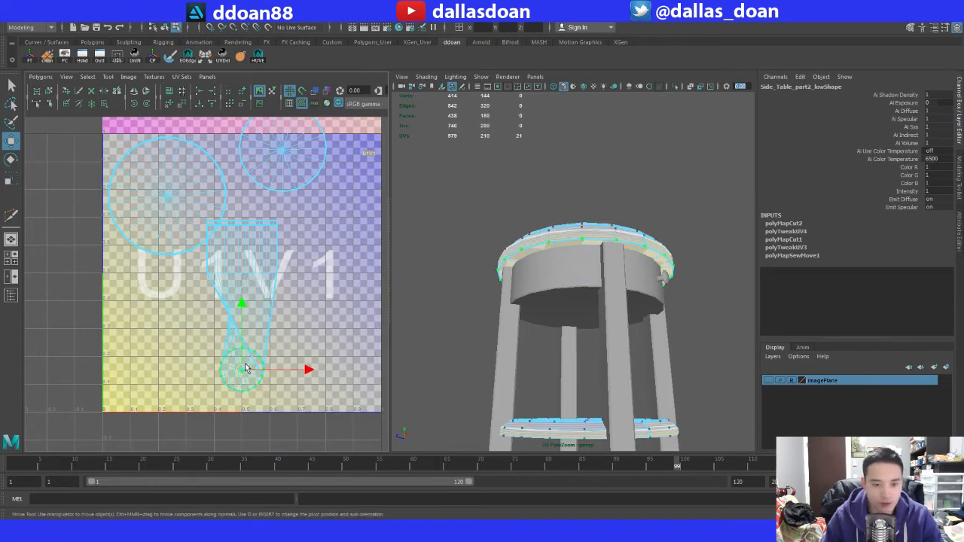
pyautogui.moveTo(243, 369); pyautogui.dragTo(241, 370)
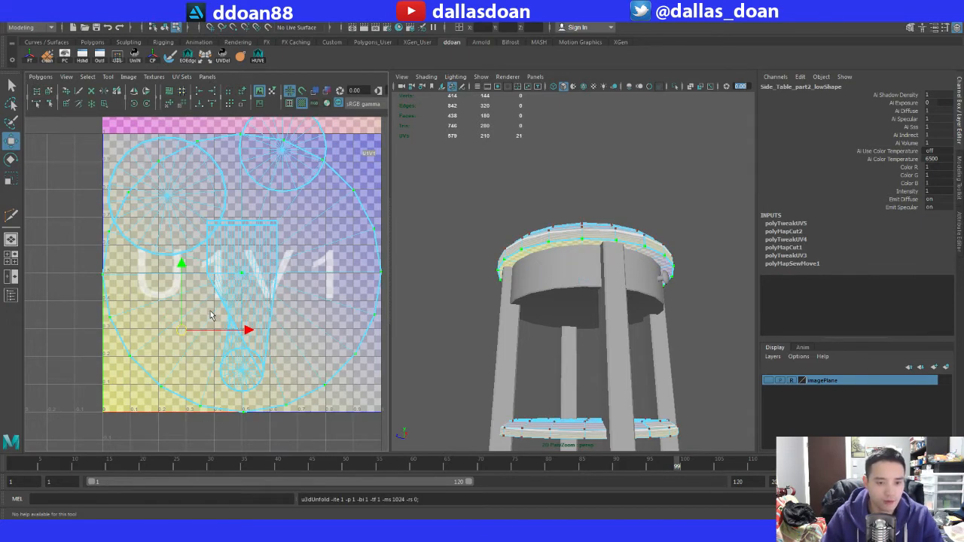
# Scale the round underside shell down and move it high into the U2V1 tile
pyautogui.moveTo(236, 284); pyautogui.dragTo(214, 293)
pyautogui.press('w')
pyautogui.scroll(-4, 205, 294)
pyautogui.keyDown('alt'); pyautogui.moveTo(204, 294); pyautogui.dragTo(195, 316, button='middle'); pyautogui.keyUp('alt')
pyautogui.moveTo(211, 305); pyautogui.dragTo(306, 284)
pyautogui.keyDown('alt'); pyautogui.moveTo(306, 284); pyautogui.dragTo(299, 274, button='middle'); pyautogui.keyUp('alt')
pyautogui.moveTo(299, 274); pyautogui.dragTo(310, 265)
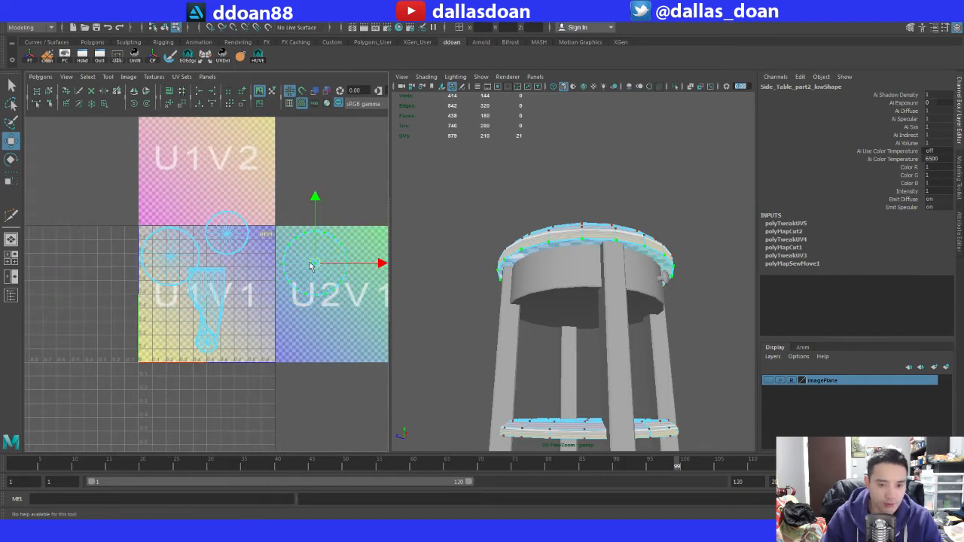
# Move the small circular shell from U1V1 into U2V1 below the large circle
pyautogui.click(155, 245)
pyautogui.moveTo(171, 260); pyautogui.dragTo(331, 334)
pyautogui.keyDown('alt'); pyautogui.moveTo(508, 219); pyautogui.dragTo(550, 291); pyautogui.keyUp('alt')
pyautogui.scroll(3, 566, 262)
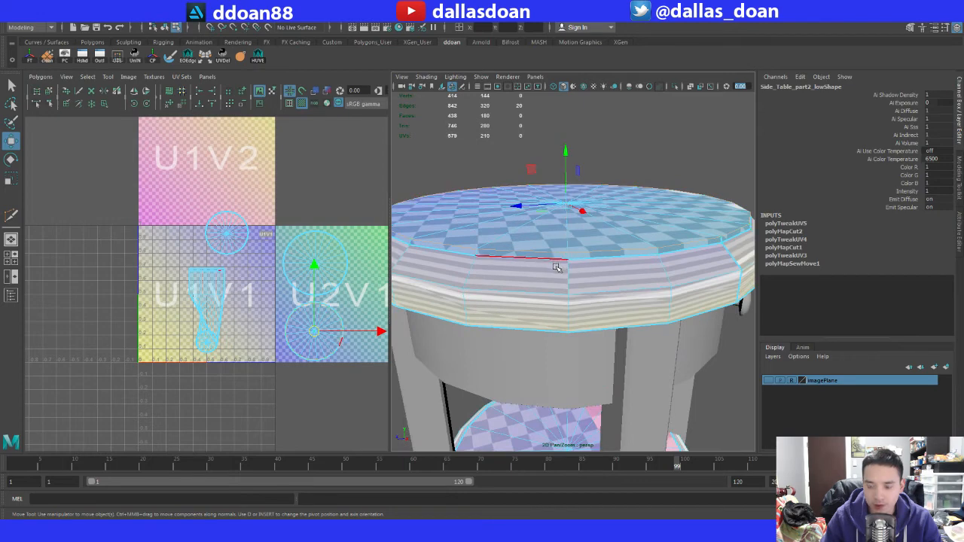
pyautogui.scroll(-3, 555, 268)
pyautogui.moveTo(556, 268)
pyautogui.keyDown('alt'); pyautogui.mouseDown()
pyautogui.moveTo(558, 256)
pyautogui.moveTo(561, 277)
pyautogui.mouseUp(); pyautogui.keyUp('alt')
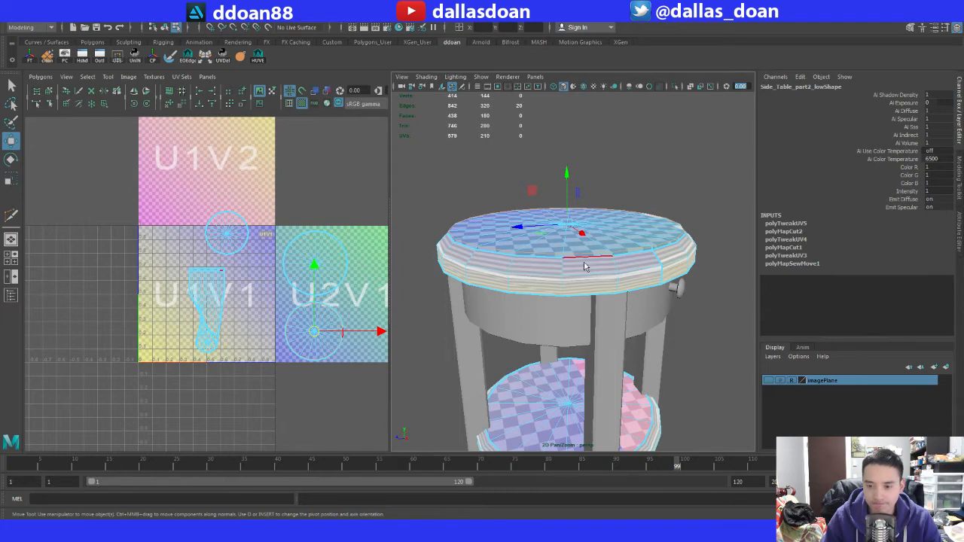
# Select the 40 tabletop rim faces as UVs and shift the rim shell left within U1V1
pyautogui.press('F11')
pyautogui.doubleClick(586, 268)
pyautogui.scroll(5, 230, 277)
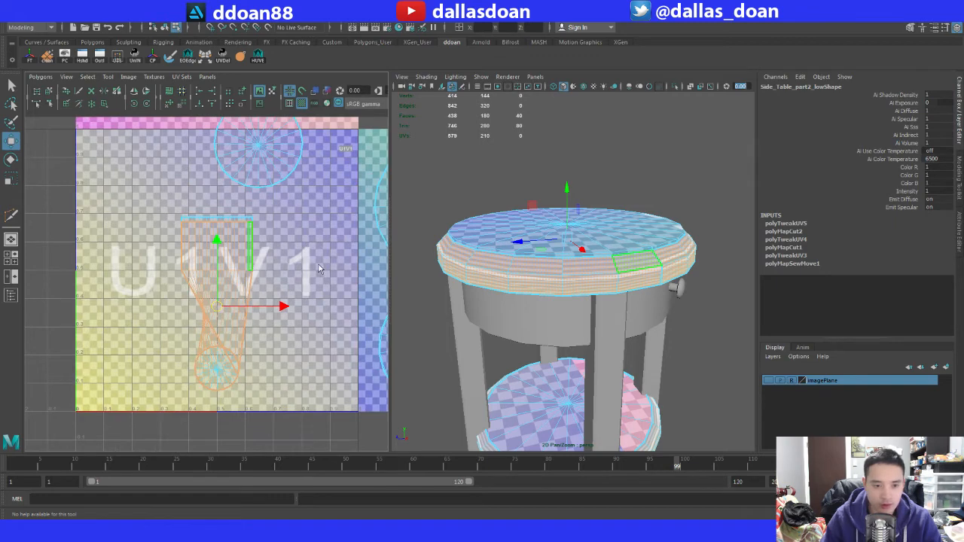
pyautogui.hotkey('ctrl', 'F12')
pyautogui.press('e')
pyautogui.press('w')
pyautogui.moveTo(223, 258); pyautogui.dragTo(148, 260, button='middle')
pyautogui.keyDown('alt'); pyautogui.moveTo(148, 259); pyautogui.dragTo(211, 257, button='middle'); pyautogui.keyUp('alt')
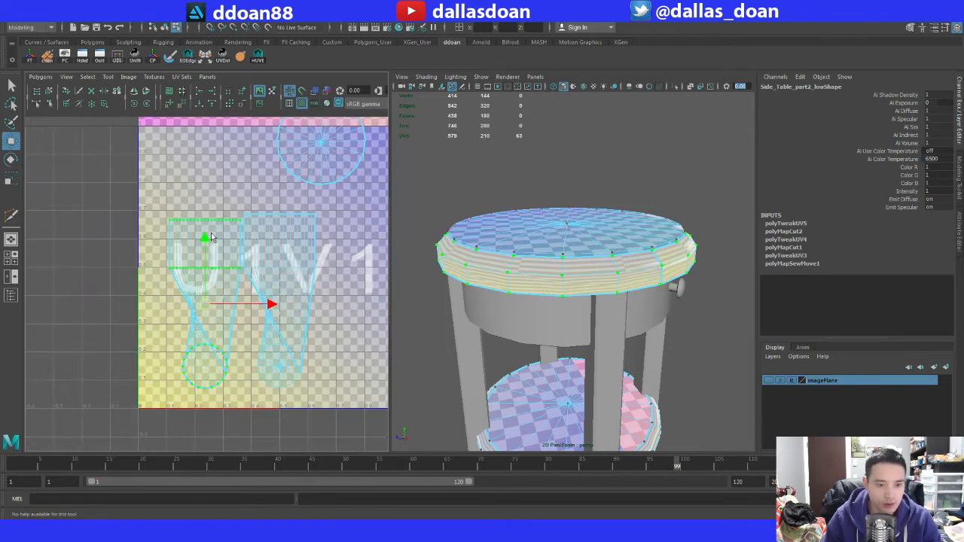
# Unfold the rim shell into a flat strip, inspect it, then undo the unfold
pyautogui.keyDown('shift'); pyautogui.moveTo(211, 237); pyautogui.dragTo(228, 276, button='right'); pyautogui.keyUp('shift')
pyautogui.keyDown('alt'); pyautogui.moveTo(229, 277); pyautogui.dragTo(137, 251, button='middle'); pyautogui.keyUp('alt')
pyautogui.scroll(-1, 187, 279)
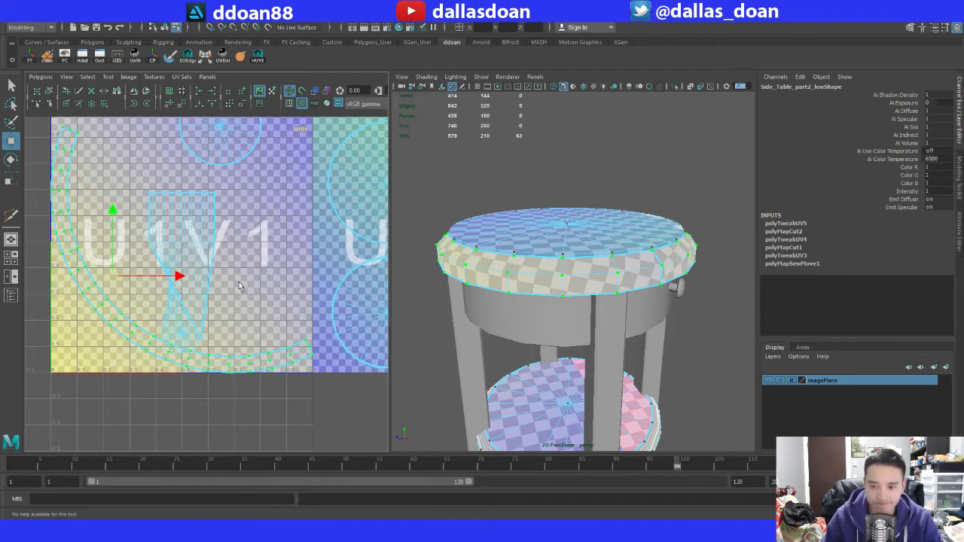
pyautogui.keyDown('alt'); pyautogui.moveTo(711, 282); pyautogui.dragTo(643, 263); pyautogui.keyUp('alt')
pyautogui.keyDown('alt'); pyautogui.moveTo(585, 263); pyautogui.dragTo(483, 271); pyautogui.keyUp('alt')
pyautogui.scroll(-3, 600, 292)
pyautogui.moveTo(483, 271)
pyautogui.keyDown('alt'); pyautogui.mouseDown(button='right')
pyautogui.moveTo(575, 281)
pyautogui.moveTo(477, 278)
pyautogui.mouseUp(button='right'); pyautogui.keyUp('alt')
pyautogui.scroll(-4, 271, 269)
pyautogui.keyDown('alt'); pyautogui.moveTo(228, 262); pyautogui.dragTo(305, 287, button='middle'); pyautogui.keyUp('alt')
pyautogui.scroll(3, 272, 275)
pyautogui.hotkey('ctrl', 'z')
# Apply a Camera-Based UV projection to the rim from a top-down view
pyautogui.scroll(5, 560, 274)
pyautogui.keyDown('alt'); pyautogui.moveTo(560, 274); pyautogui.dragTo(626, 341); pyautogui.keyUp('alt')
pyautogui.scroll(-5, 605, 286)
pyautogui.keyDown('alt'); pyautogui.moveTo(625, 330); pyautogui.dragTo(633, 345, button='middle'); pyautogui.keyUp('alt')
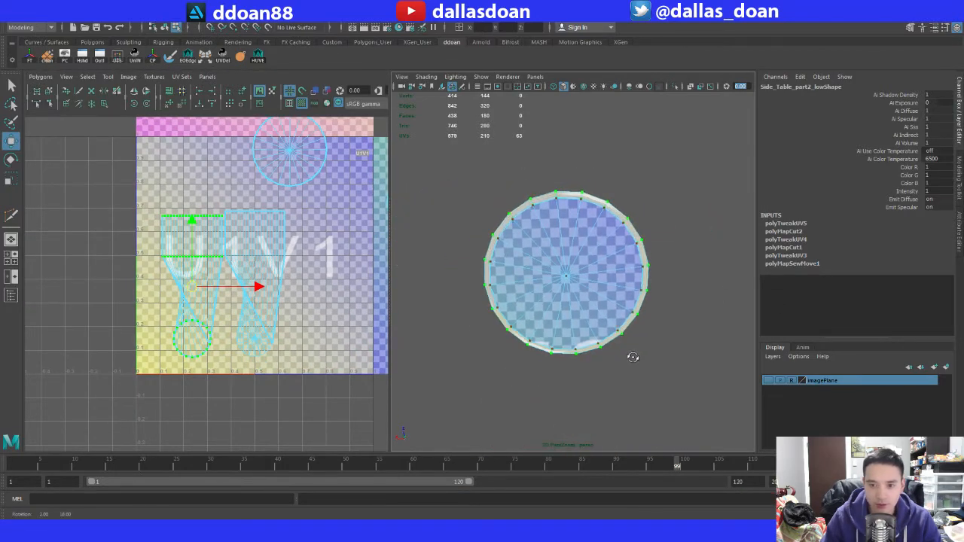
pyautogui.click(727, 312)
pyautogui.click(776, 192)
pyautogui.keyDown('alt'); pyautogui.moveTo(149, 287); pyautogui.dragTo(193, 291, button='middle'); pyautogui.keyUp('alt')
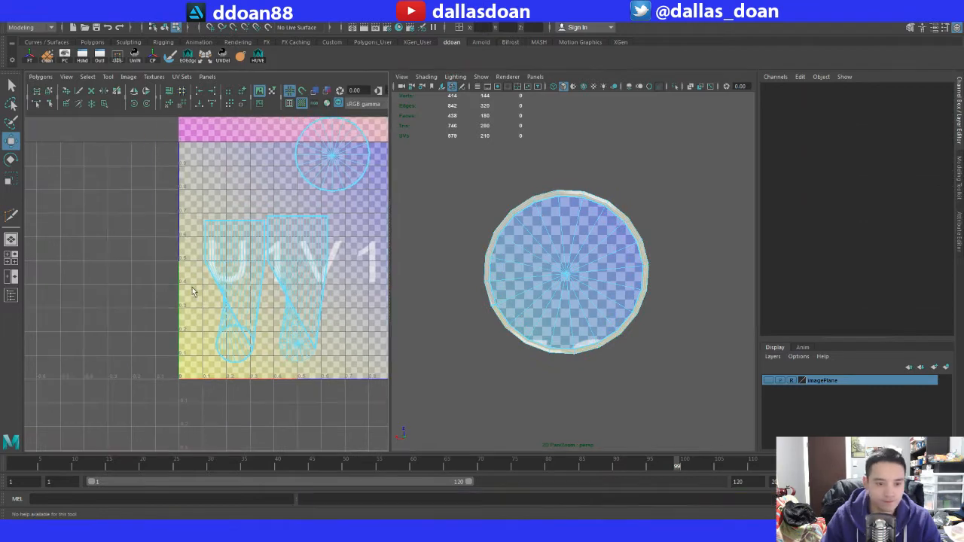
pyautogui.scroll(-3, 192, 292)
pyautogui.scroll(4, 545, 275)
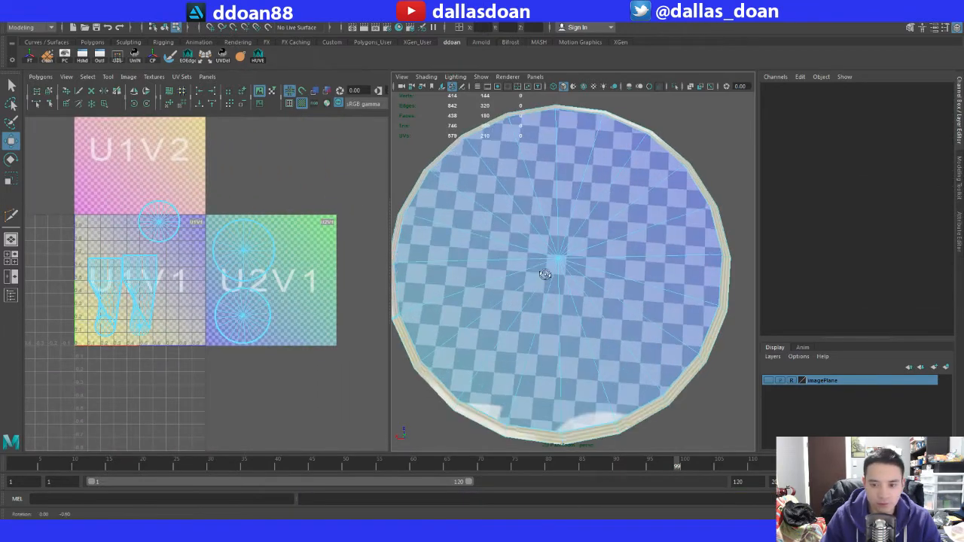
# Reframe the UV tiles and select a face on the tabletop rim
pyautogui.keyDown('alt'); pyautogui.moveTo(545, 274); pyautogui.dragTo(518, 232); pyautogui.keyUp('alt')
pyautogui.keyDown('alt'); pyautogui.moveTo(51, 302); pyautogui.dragTo(125, 301, button='middle'); pyautogui.keyUp('alt')
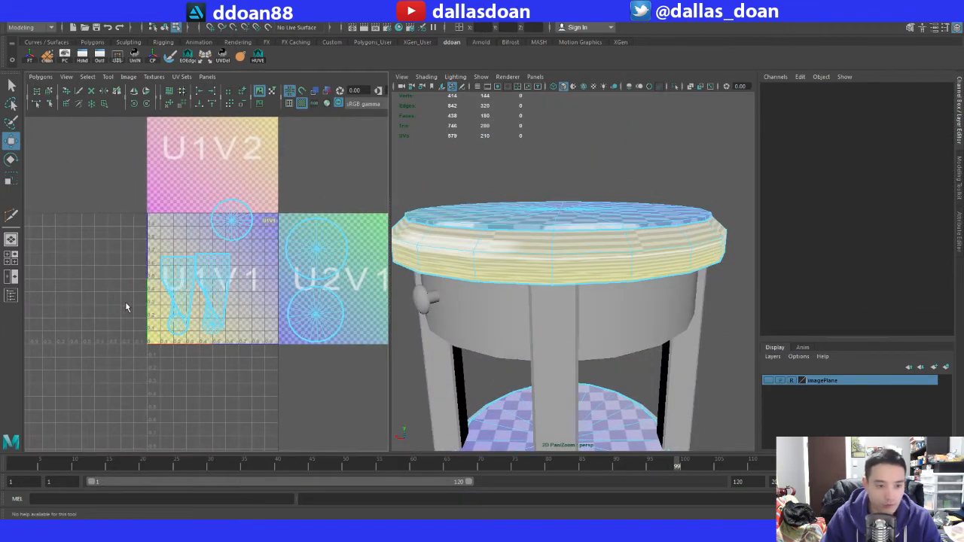
pyautogui.scroll(3, 127, 302)
pyautogui.scroll(-3, 155, 316)
pyautogui.keyDown('alt'); pyautogui.moveTo(182, 307); pyautogui.dragTo(174, 336, button='middle'); pyautogui.keyUp('alt')
pyautogui.scroll(-3, 173, 336)
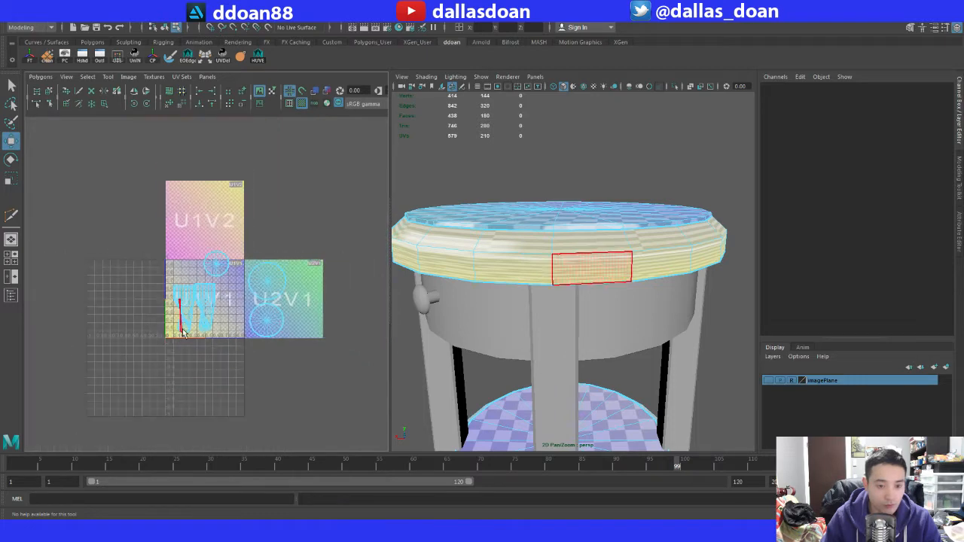
pyautogui.click(552, 265)
pyautogui.keyDown('alt'); pyautogui.moveTo(552, 265); pyautogui.dragTo(608, 316); pyautogui.keyUp('alt')
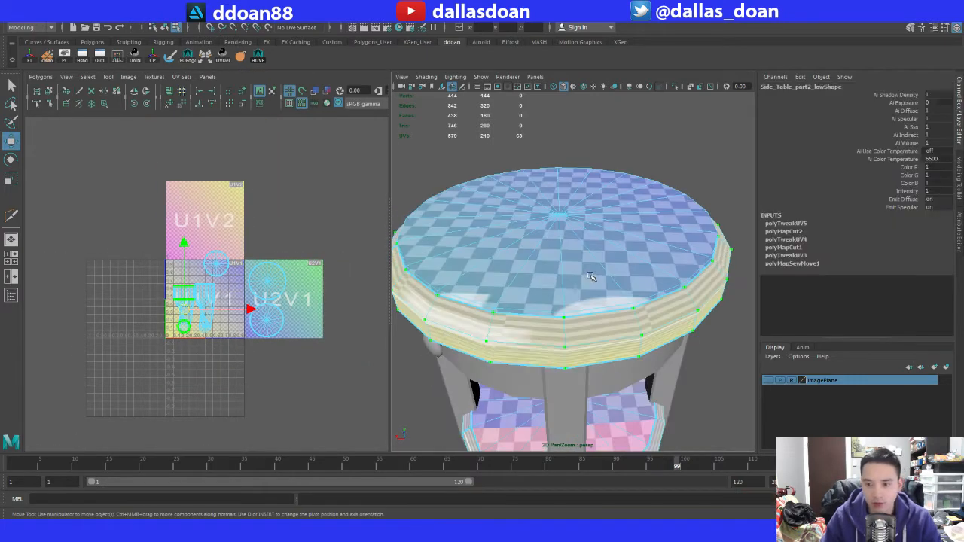
# Planar-project the 40-face tabletop rim and unfold its 60-UV shell
pyautogui.doubleClick(605, 325)
pyautogui.press('f')
pyautogui.keyDown('alt'); pyautogui.moveTo(606, 308); pyautogui.dragTo(605, 348); pyautogui.keyUp('alt')
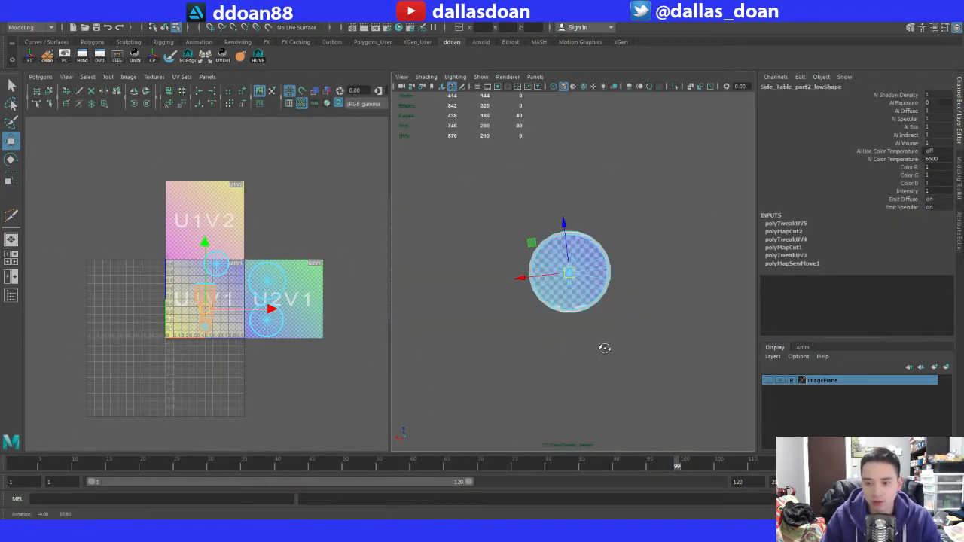
pyautogui.click(738, 278)
pyautogui.click(753, 214)
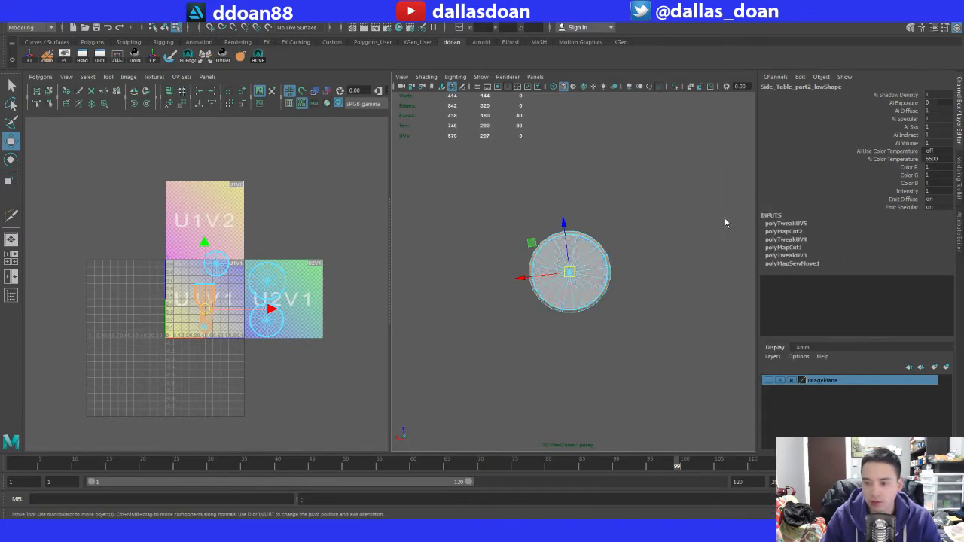
pyautogui.keyDown('alt'); pyautogui.moveTo(142, 269); pyautogui.dragTo(184, 294, button='right'); pyautogui.keyUp('alt')
pyautogui.keyDown('alt'); pyautogui.moveTo(183, 294); pyautogui.dragTo(216, 300, button='middle'); pyautogui.keyUp('alt')
pyautogui.doubleClick(189, 228)
pyautogui.moveTo(179, 216); pyautogui.dragTo(221, 312, button='right')
# Sew the rim shell onto the tabletop shell and unfold the merged 81-UV shell
pyautogui.keyDown('alt'); pyautogui.moveTo(237, 354); pyautogui.dragTo(235, 328, button='middle'); pyautogui.keyUp('alt')
pyautogui.keyDown('alt'); pyautogui.moveTo(235, 328); pyautogui.dragTo(242, 317, button='right'); pyautogui.keyUp('alt')
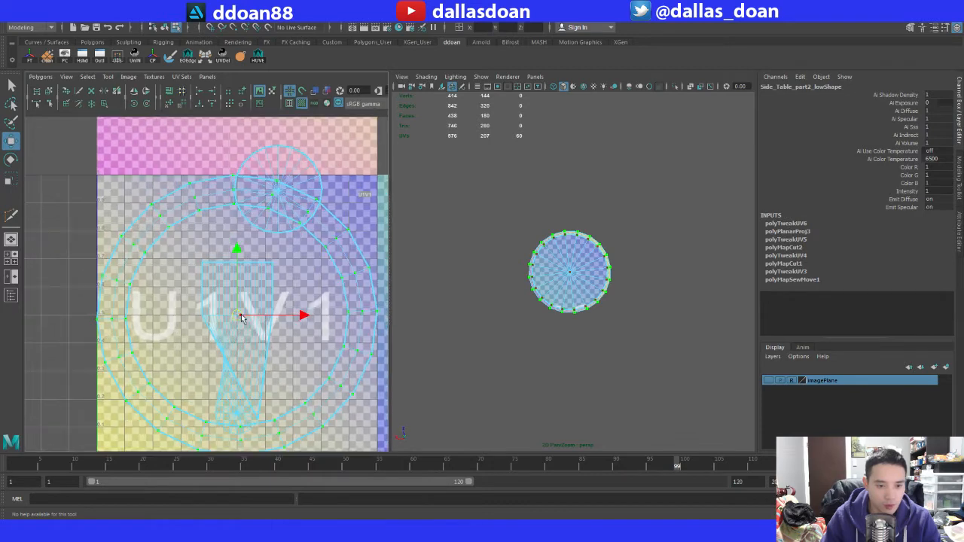
pyautogui.keyDown('alt'); pyautogui.moveTo(512, 306); pyautogui.dragTo(527, 294, button='right'); pyautogui.keyUp('alt')
pyautogui.keyDown('alt'); pyautogui.moveTo(515, 288); pyautogui.dragTo(512, 244); pyautogui.keyUp('alt')
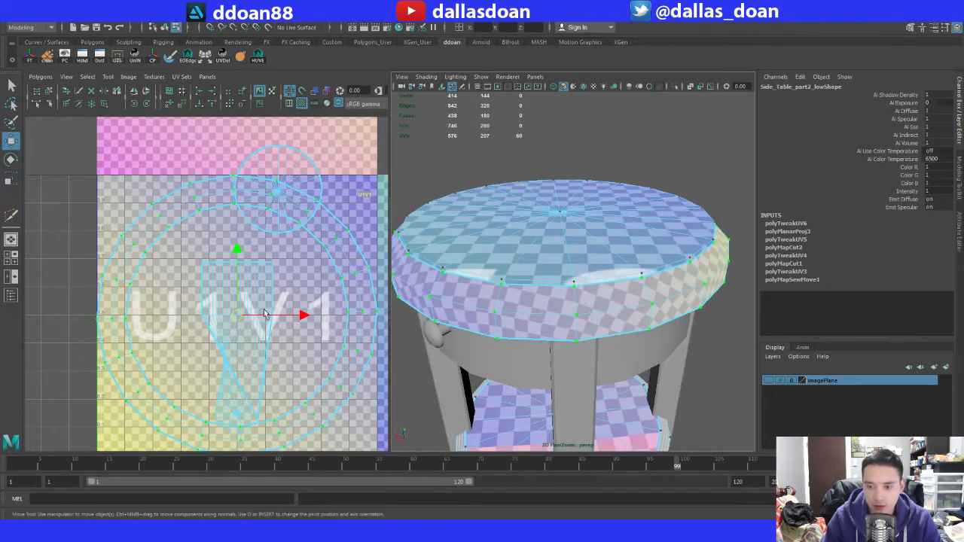
pyautogui.click(524, 295)
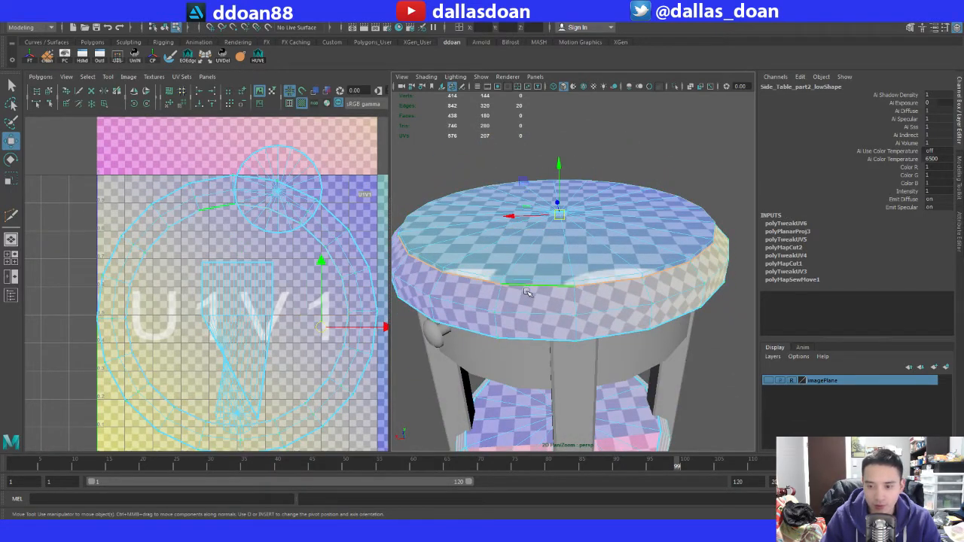
pyautogui.keyDown('shift'); pyautogui.moveTo(278, 198); pyautogui.dragTo(282, 291, button='right'); pyautogui.keyUp('shift')
pyautogui.keyDown('alt'); pyautogui.moveTo(268, 233); pyautogui.dragTo(342, 323, button='right'); pyautogui.keyUp('alt')
pyautogui.keyDown('alt'); pyautogui.moveTo(342, 322); pyautogui.dragTo(195, 268, button='middle'); pyautogui.keyUp('alt')
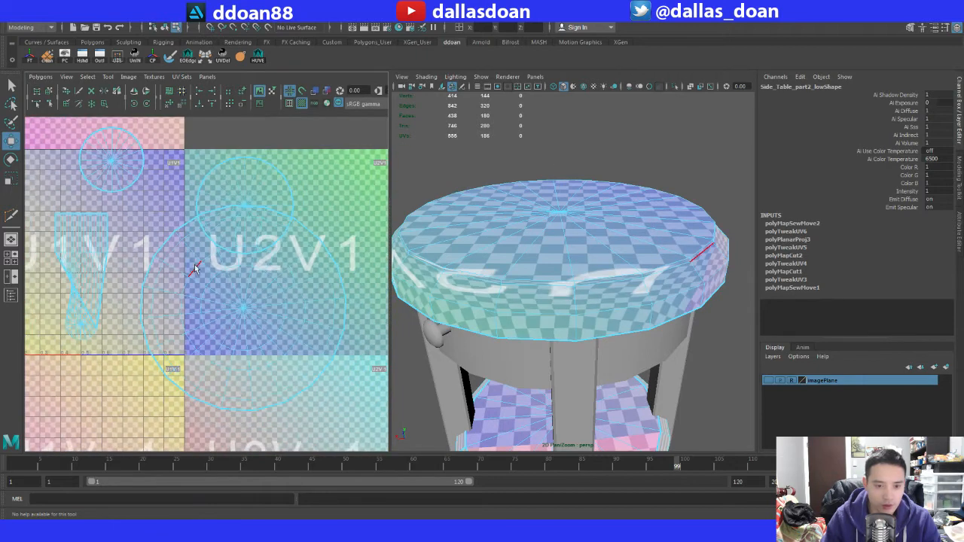
pyautogui.click(220, 260)
pyautogui.keyDown('ctrl'); pyautogui.moveTo(219, 261); pyautogui.dragTo(283, 305, button='right'); pyautogui.keyUp('ctrl')
pyautogui.keyDown('shift'); pyautogui.moveTo(279, 253); pyautogui.dragTo(272, 266, button='right'); pyautogui.keyUp('shift')
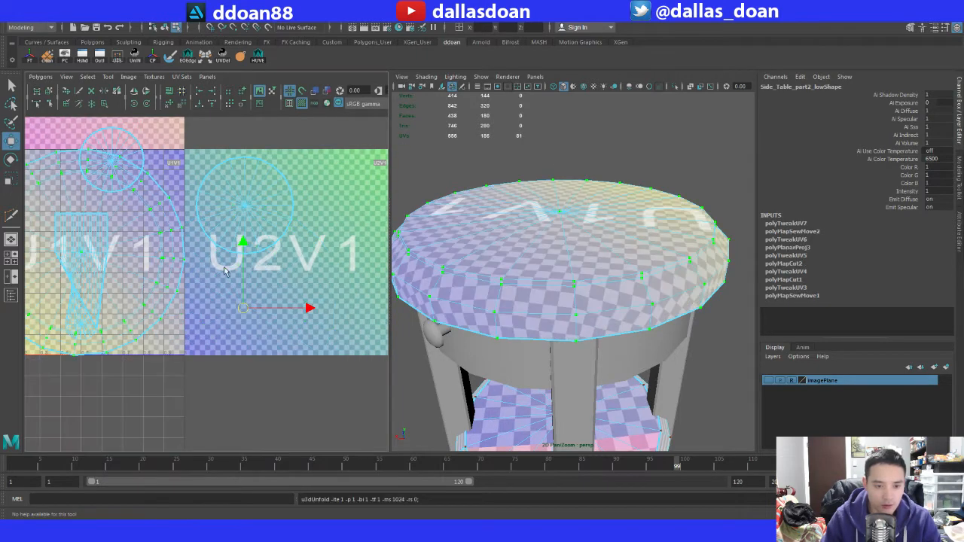
# Shrink the merged tabletop shell and move it into the U2V1 tile
pyautogui.keyDown('alt'); pyautogui.moveTo(225, 268); pyautogui.dragTo(371, 294, button='middle'); pyautogui.keyUp('alt')
pyautogui.keyDown('alt'); pyautogui.moveTo(372, 294); pyautogui.dragTo(293, 287, button='right'); pyautogui.keyUp('alt')
pyautogui.keyDown('alt'); pyautogui.moveTo(486, 286); pyautogui.dragTo(497, 253); pyautogui.keyUp('alt')
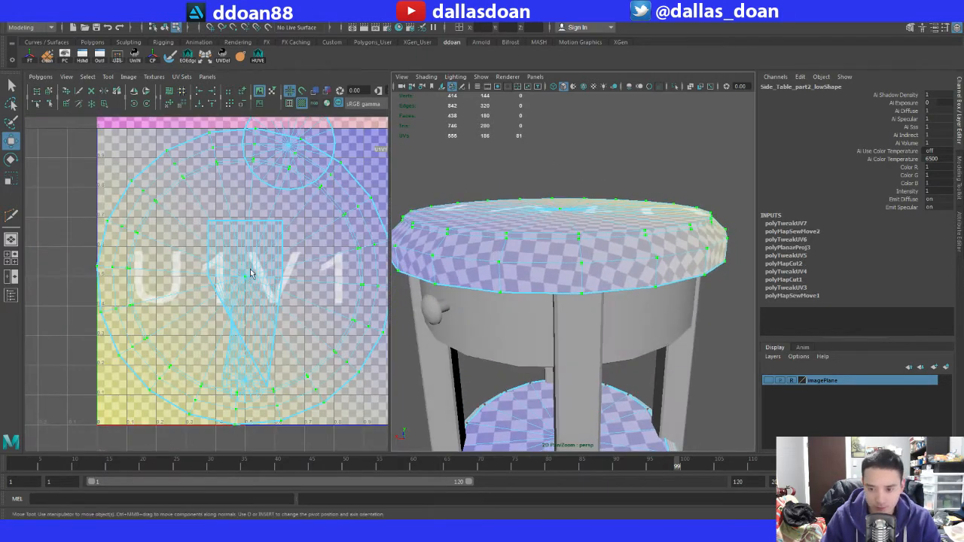
pyautogui.press('r')
pyautogui.moveTo(247, 278); pyautogui.dragTo(233, 282)
pyautogui.press('w')
pyautogui.keyDown('alt'); pyautogui.moveTo(286, 269); pyautogui.dragTo(239, 278, button='middle'); pyautogui.keyUp('alt')
pyautogui.keyDown('alt'); pyautogui.moveTo(239, 278); pyautogui.dragTo(171, 286, button='right'); pyautogui.keyUp('alt')
pyautogui.moveTo(204, 286); pyautogui.dragTo(319, 318)
pyautogui.keyDown('alt'); pyautogui.moveTo(319, 318); pyautogui.dragTo(293, 287, button='middle'); pyautogui.keyUp('alt')
pyautogui.keyDown('alt'); pyautogui.moveTo(292, 287); pyautogui.dragTo(297, 288, button='right'); pyautogui.keyUp('alt')
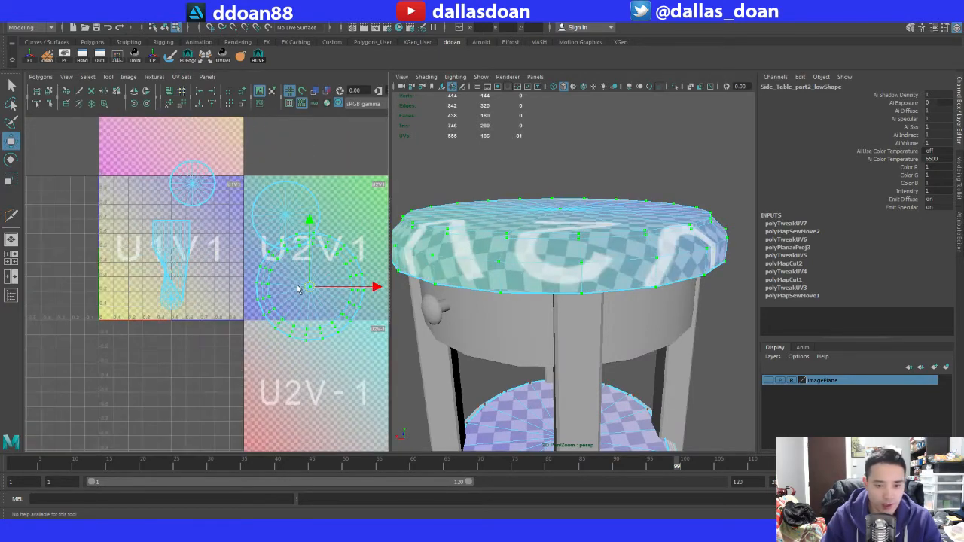
pyautogui.moveTo(312, 289); pyautogui.dragTo(343, 278)
pyautogui.press('w')
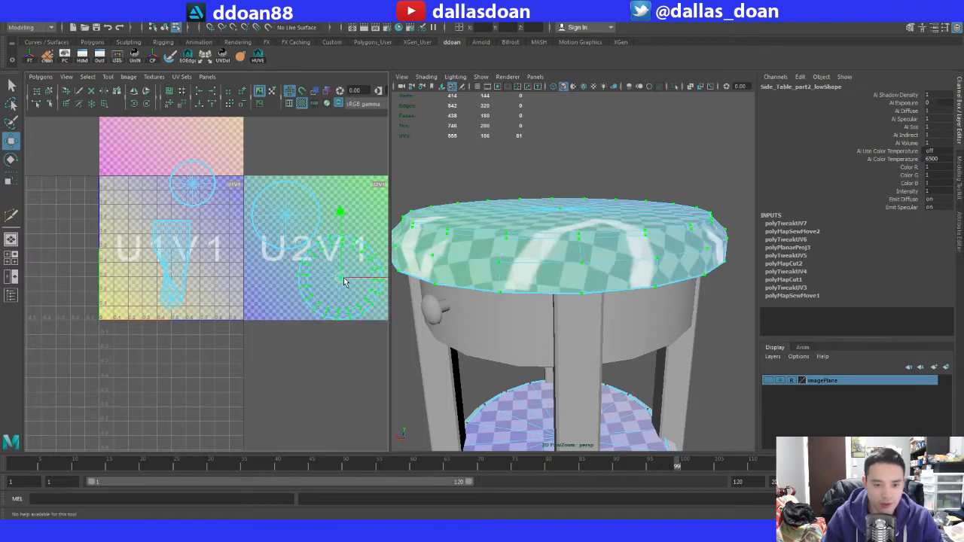
pyautogui.keyDown('alt'); pyautogui.moveTo(159, 240); pyautogui.dragTo(177, 286, button='middle'); pyautogui.keyUp('alt')
# Move the circular shell from U1V1 into the U2V1 tile
pyautogui.keyDown('alt'); pyautogui.moveTo(177, 287); pyautogui.dragTo(207, 214, button='right'); pyautogui.keyUp('alt')
pyautogui.moveTo(189, 185); pyautogui.dragTo(218, 213)
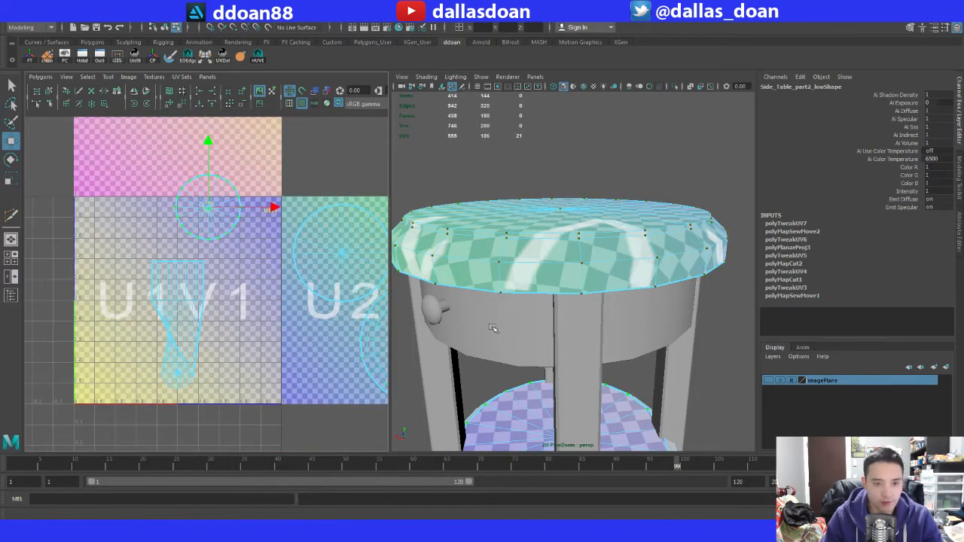
pyautogui.keyDown('alt'); pyautogui.moveTo(492, 327); pyautogui.dragTo(516, 301); pyautogui.keyUp('alt')
pyautogui.keyDown('alt'); pyautogui.moveTo(516, 301); pyautogui.dragTo(521, 253, button='middle'); pyautogui.keyUp('alt')
pyautogui.keyDown('alt'); pyautogui.moveTo(202, 213); pyautogui.dragTo(164, 207, button='right'); pyautogui.keyUp('alt')
pyautogui.moveTo(203, 241); pyautogui.dragTo(344, 263)
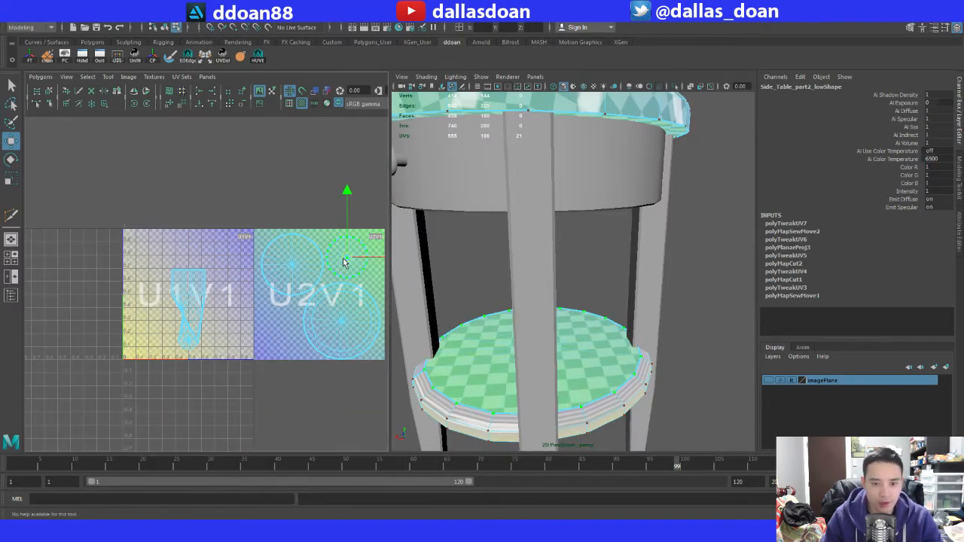
pyautogui.keyDown('alt'); pyautogui.moveTo(109, 319); pyautogui.dragTo(185, 325, button='right'); pyautogui.keyUp('alt')
# Cut the lower shelf's UVs along its edge loop
pyautogui.keyDown('alt'); pyautogui.moveTo(493, 329); pyautogui.dragTo(515, 303); pyautogui.keyUp('alt')
pyautogui.keyDown('alt'); pyautogui.moveTo(515, 303); pyautogui.dragTo(542, 290, button='middle'); pyautogui.keyUp('alt')
pyautogui.keyDown('alt'); pyautogui.moveTo(542, 289); pyautogui.dragTo(537, 320, button='right'); pyautogui.keyUp('alt')
pyautogui.keyDown('alt'); pyautogui.moveTo(537, 320); pyautogui.dragTo(549, 289); pyautogui.keyUp('alt')
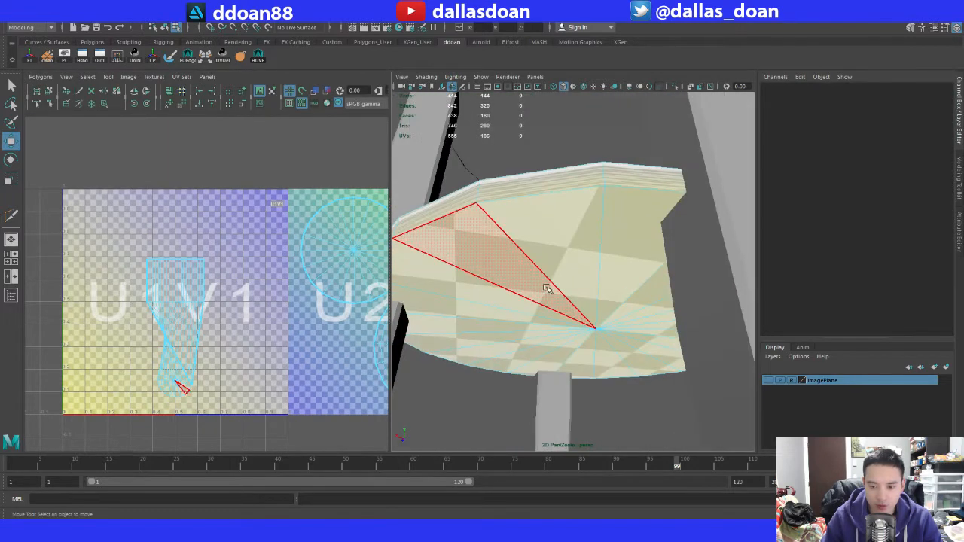
pyautogui.doubleClick(536, 290)
pyautogui.keyDown('alt'); pyautogui.moveTo(548, 303); pyautogui.dragTo(519, 263, button='right'); pyautogui.keyUp('alt')
pyautogui.keyDown('alt'); pyautogui.moveTo(519, 264); pyautogui.dragTo(532, 276); pyautogui.keyUp('alt')
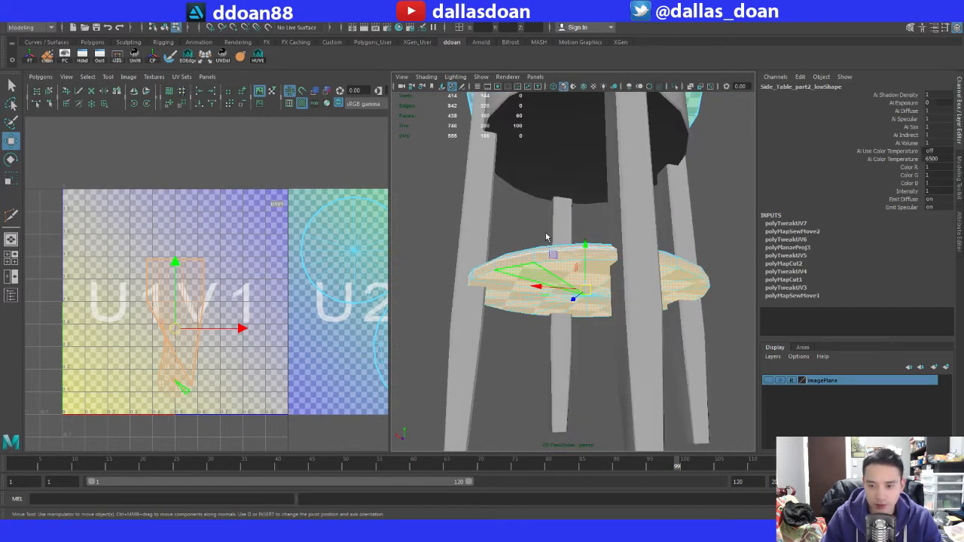
pyautogui.moveTo(547, 237); pyautogui.dragTo(548, 220, button='right')
pyautogui.scroll(4, 275, 249)
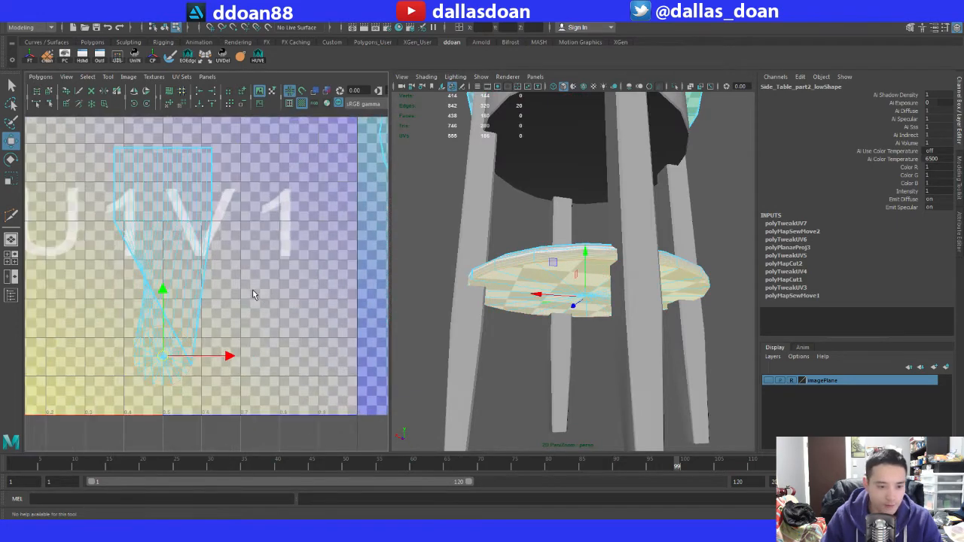
pyautogui.keyDown('shift'); pyautogui.moveTo(237, 229); pyautogui.dragTo(238, 300, button='right'); pyautogui.keyUp('shift')
pyautogui.keyDown('alt'); pyautogui.moveTo(238, 300); pyautogui.dragTo(241, 283, button='middle'); pyautogui.keyUp('alt')
# Select the lower shelf's 20 underside faces
pyautogui.moveTo(595, 272); pyautogui.dragTo(594, 285, button='right')
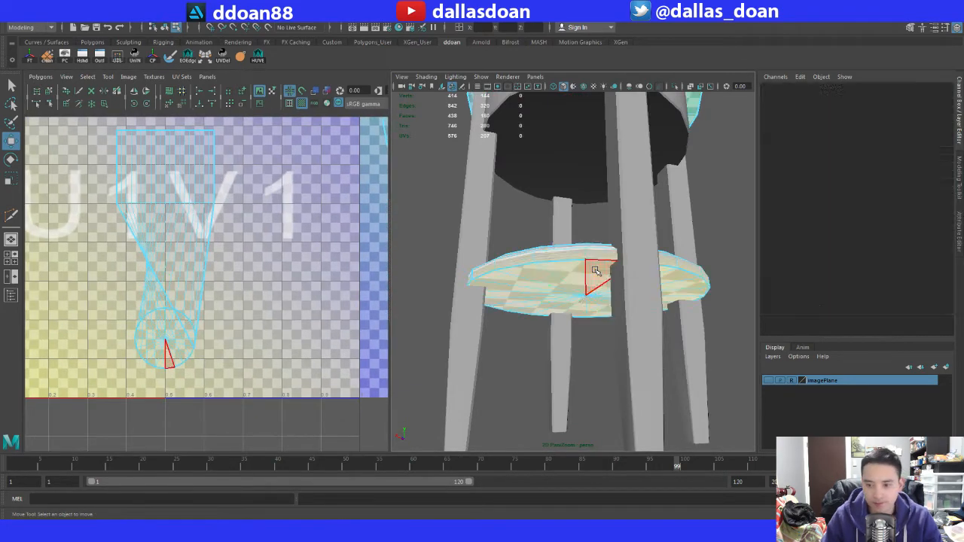
pyautogui.doubleClick(594, 273)
pyautogui.scroll(-4, 285, 284)
pyautogui.keyDown('alt'); pyautogui.moveTo(262, 278); pyautogui.dragTo(266, 289, button='middle'); pyautogui.keyUp('alt')
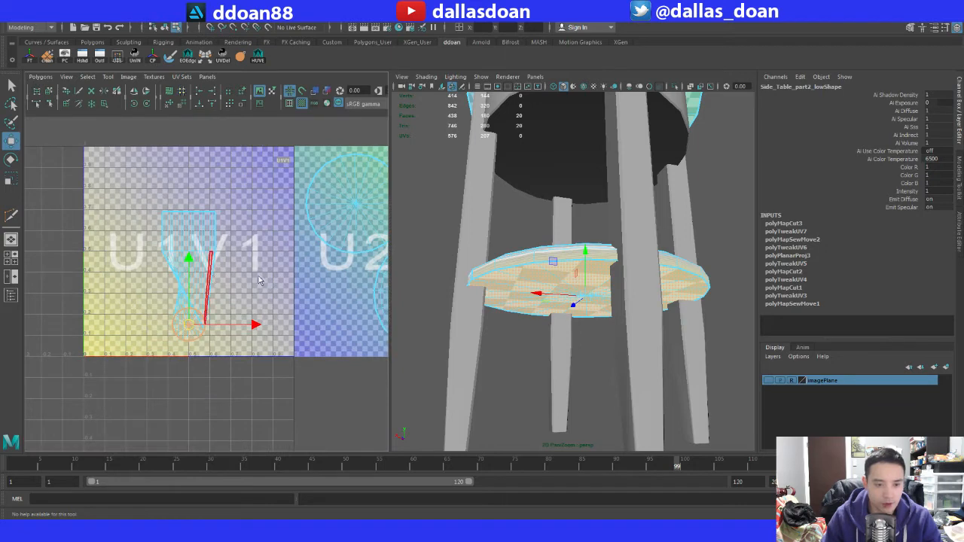
pyautogui.press('e')
pyautogui.press('w')
# Scale the underside UV circle down and fit it inside the U2V1 tile
pyautogui.moveTo(191, 326); pyautogui.dragTo(306, 295)
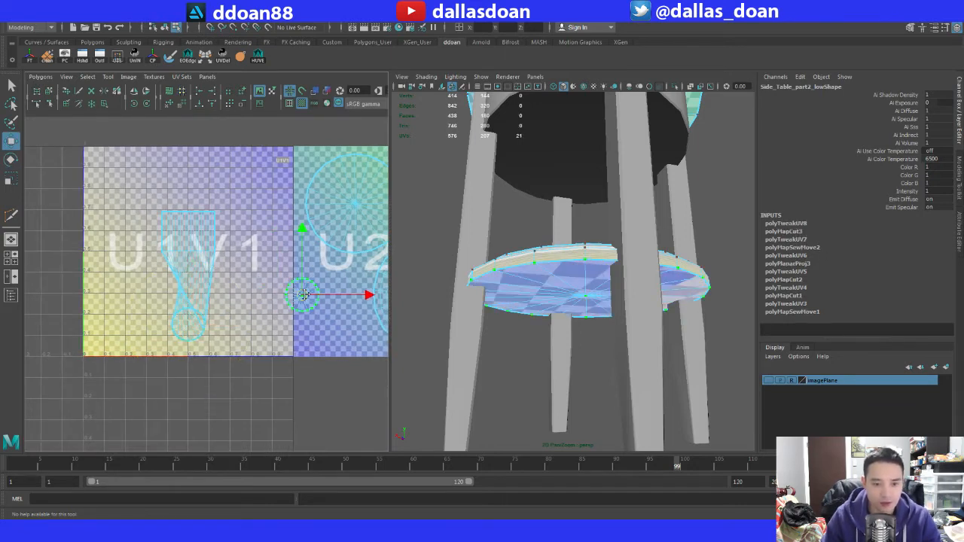
pyautogui.scroll(2, 306, 295)
pyautogui.keyDown('alt'); pyautogui.moveTo(295, 294); pyautogui.dragTo(237, 301, button='middle'); pyautogui.keyUp('alt')
pyautogui.moveTo(238, 301); pyautogui.dragTo(268, 299)
pyautogui.keyDown('shift'); pyautogui.moveTo(269, 299); pyautogui.dragTo(183, 278, button='right'); pyautogui.keyUp('shift')
pyautogui.moveTo(144, 270); pyautogui.dragTo(242, 296)
pyautogui.press('w')
pyautogui.keyDown('alt'); pyautogui.moveTo(243, 296); pyautogui.dragTo(261, 296, button='right'); pyautogui.keyUp('alt')
pyautogui.keyDown('alt'); pyautogui.moveTo(261, 296); pyautogui.dragTo(190, 281, button='middle'); pyautogui.keyUp('alt')
pyautogui.press('r')
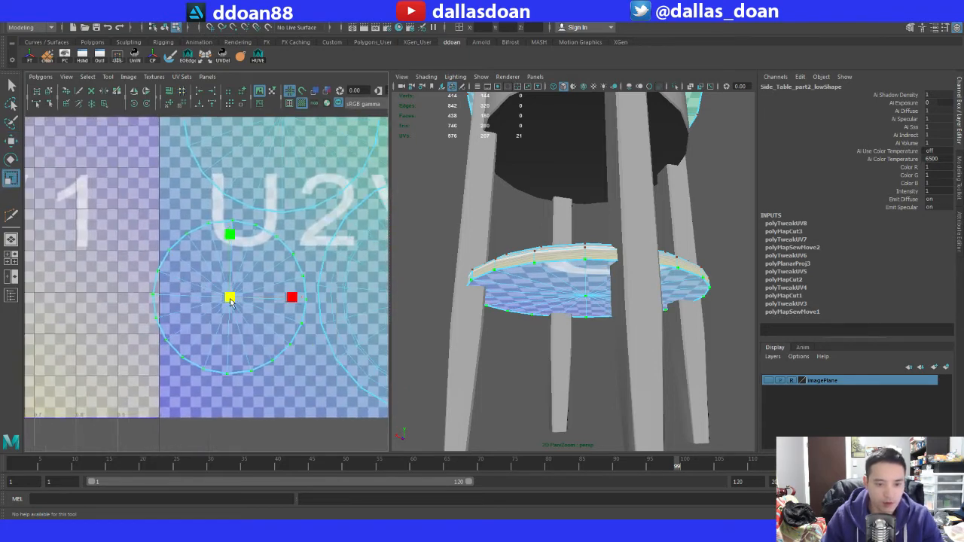
pyautogui.moveTo(230, 298)
pyautogui.mouseDown()
pyautogui.moveTo(221, 299)
pyautogui.moveTo(239, 284)
pyautogui.mouseUp()
pyautogui.press('w')
# Orbit around the lower shelf and select its top faces
pyautogui.keyDown('alt'); pyautogui.moveTo(622, 275); pyautogui.dragTo(589, 273, button='right'); pyautogui.keyUp('alt')
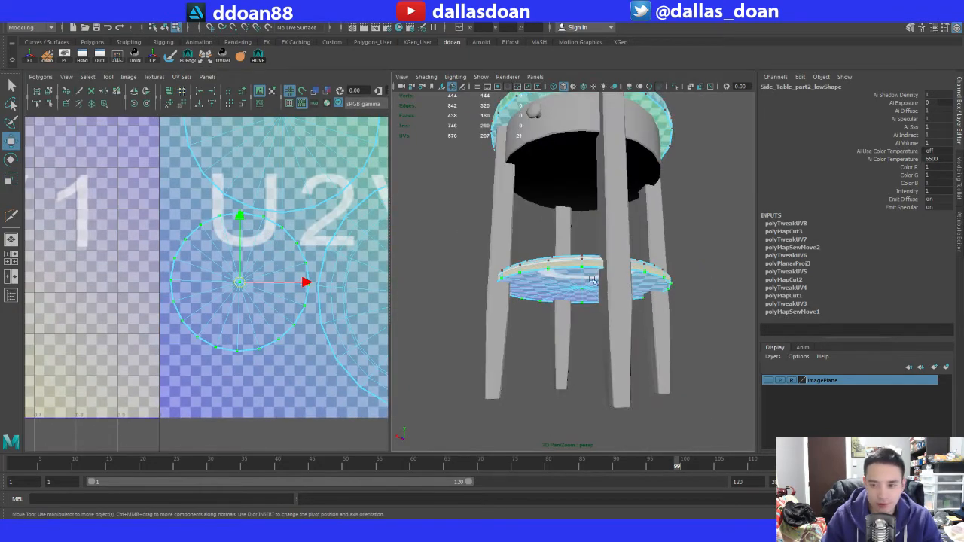
pyautogui.keyDown('alt'); pyautogui.moveTo(589, 273); pyautogui.dragTo(593, 302); pyautogui.keyUp('alt')
pyautogui.keyDown('alt'); pyautogui.moveTo(451, 292); pyautogui.dragTo(496, 297); pyautogui.keyUp('alt')
pyautogui.keyDown('alt'); pyautogui.moveTo(178, 283); pyautogui.dragTo(432, 326, button='middle'); pyautogui.keyUp('alt')
pyautogui.scroll(3, 596, 289)
pyautogui.keyDown('alt'); pyautogui.moveTo(596, 288); pyautogui.dragTo(555, 268); pyautogui.keyUp('alt')
pyautogui.scroll(3, 476, 253)
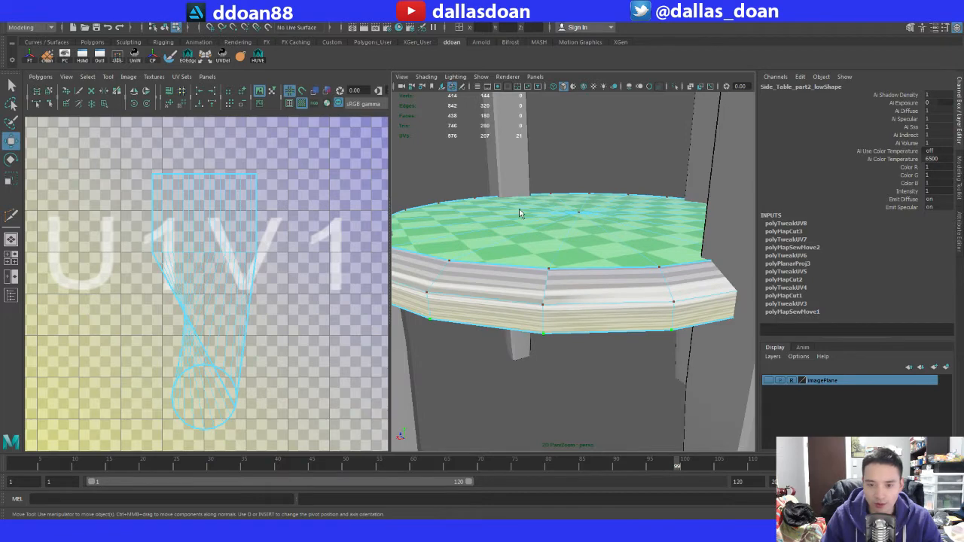
pyautogui.scroll(-4, 201, 282)
pyautogui.keyDown('alt'); pyautogui.moveTo(303, 267); pyautogui.dragTo(155, 276, button='middle'); pyautogui.keyUp('alt')
pyautogui.scroll(-1, 166, 285)
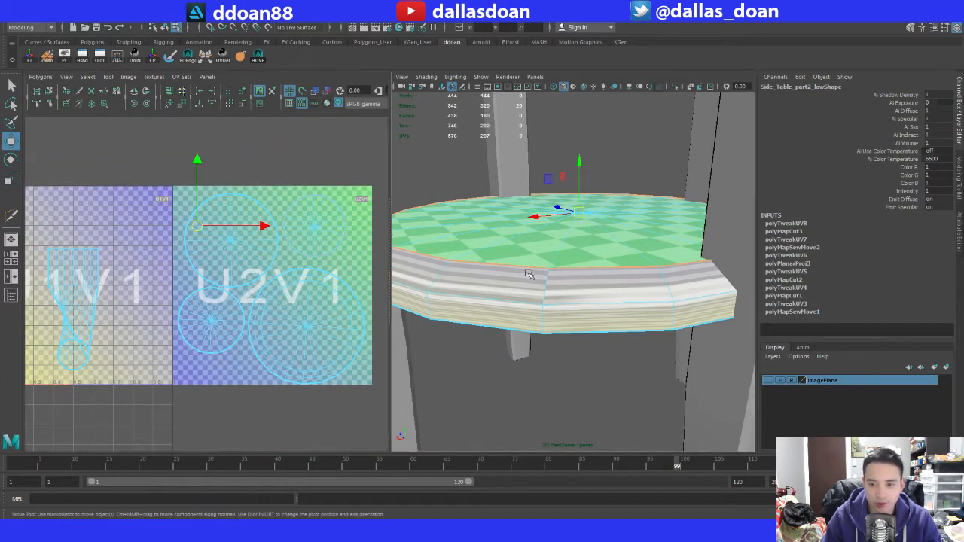
pyautogui.keyDown('alt'); pyautogui.moveTo(537, 275); pyautogui.dragTo(582, 271, button='middle'); pyautogui.keyUp('alt')
pyautogui.moveTo(616, 252); pyautogui.dragTo(615, 324)
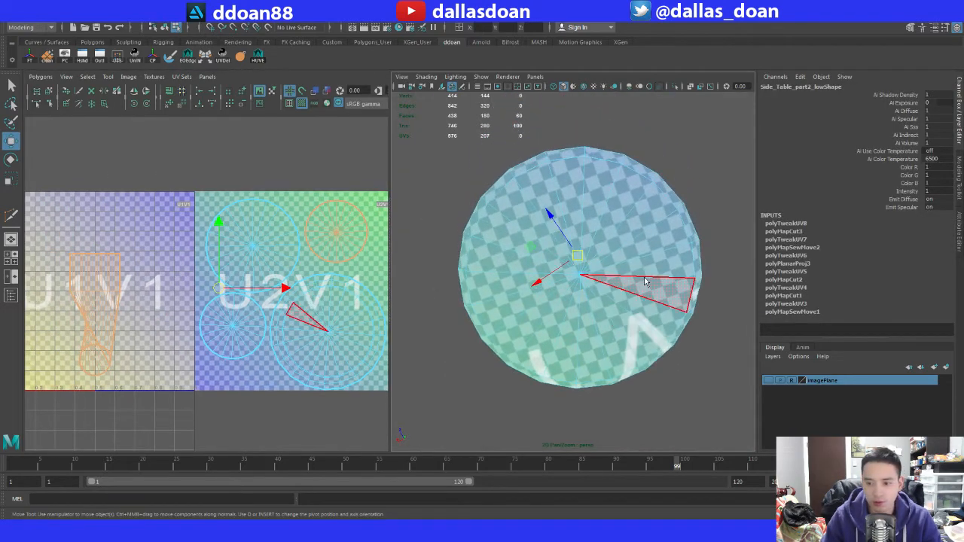
# Apply a Camera-Based UV projection to the shelf's top faces and select the new circle
pyautogui.click(722, 306)
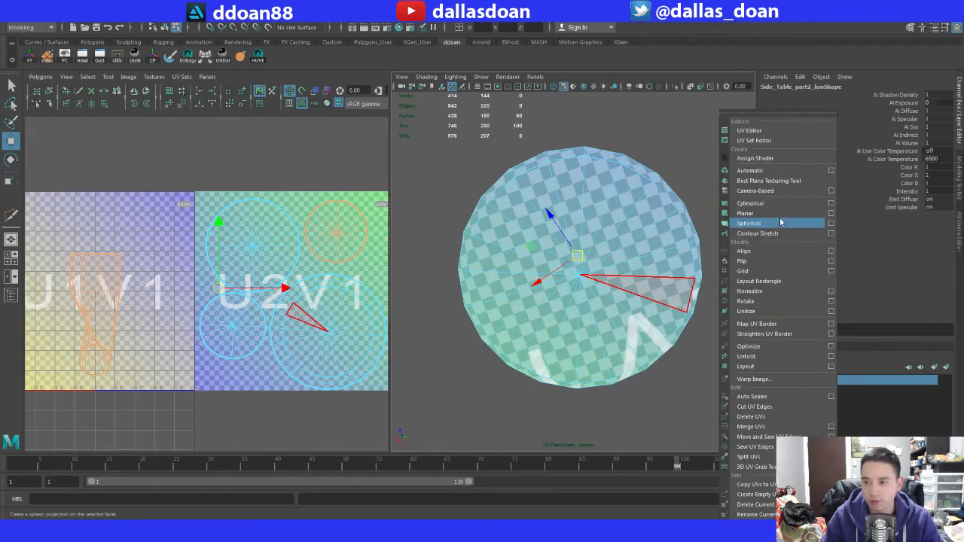
pyautogui.click(774, 193)
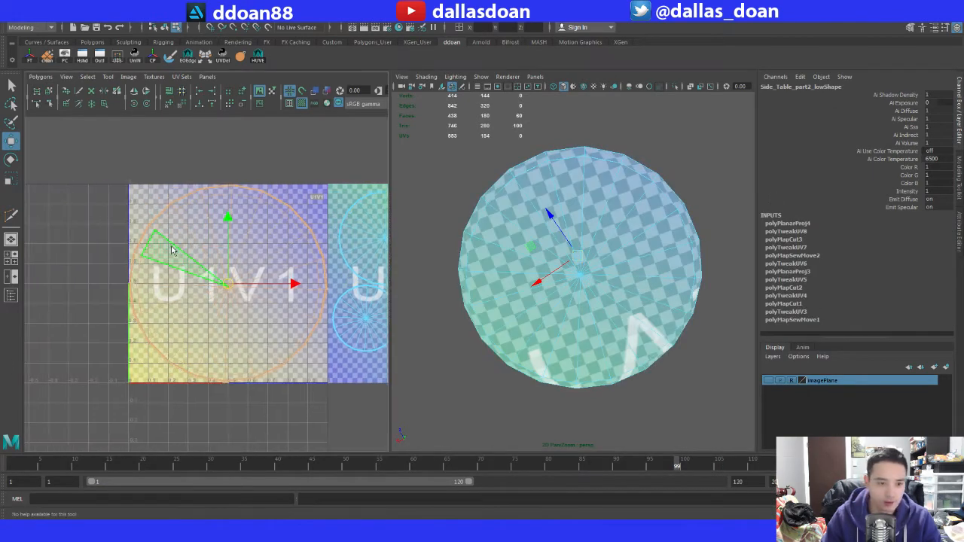
pyautogui.click(211, 243)
pyautogui.keyDown('alt'); pyautogui.moveTo(255, 273); pyautogui.dragTo(232, 260, button='middle'); pyautogui.keyUp('alt')
pyautogui.keyDown('alt'); pyautogui.moveTo(232, 260); pyautogui.dragTo(319, 298, button='right'); pyautogui.keyUp('alt')
pyautogui.keyDown('alt'); pyautogui.moveTo(497, 294); pyautogui.dragTo(485, 210); pyautogui.keyUp('alt')
pyautogui.keyDown('alt'); pyautogui.moveTo(486, 211); pyautogui.dragTo(530, 218, button='right'); pyautogui.keyUp('alt')
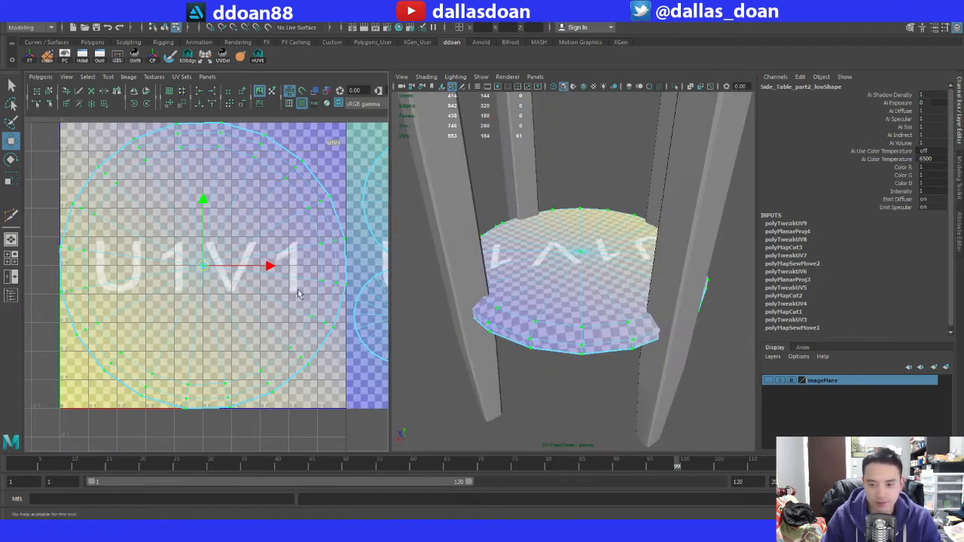
pyautogui.keyDown('alt'); pyautogui.moveTo(556, 290); pyautogui.dragTo(561, 263); pyautogui.keyUp('alt')
pyautogui.keyDown('alt'); pyautogui.moveTo(230, 268); pyautogui.dragTo(168, 248, button='right'); pyautogui.keyUp('alt')
pyautogui.keyDown('alt'); pyautogui.moveTo(168, 248); pyautogui.dragTo(168, 255, button='middle'); pyautogui.keyUp('alt')
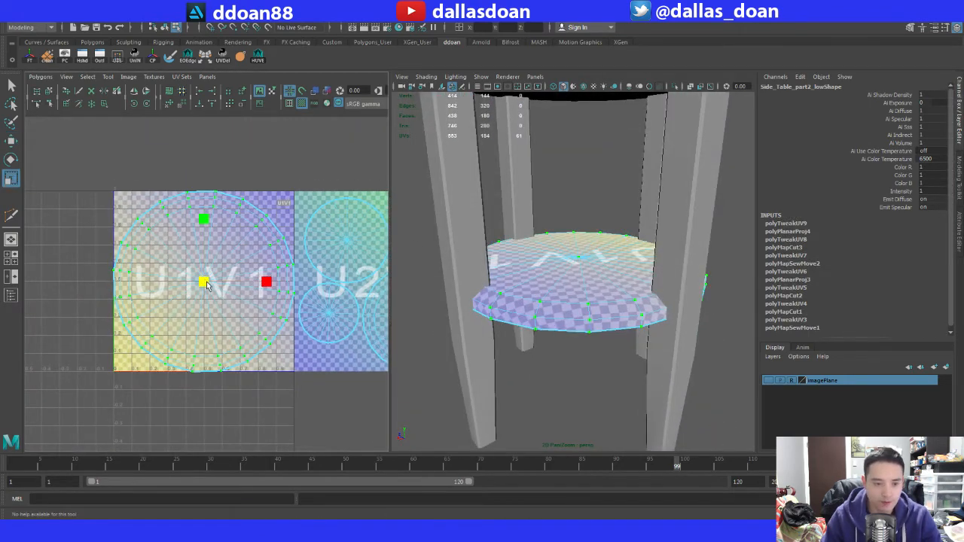
# Shrink the top UV circle and move it wholly into U2V1's upper-right corner
pyautogui.moveTo(203, 283); pyautogui.dragTo(190, 283)
pyautogui.keyDown('alt'); pyautogui.moveTo(203, 284); pyautogui.dragTo(183, 288, button='middle'); pyautogui.keyUp('alt')
pyautogui.press('w')
pyautogui.keyDown('alt'); pyautogui.moveTo(283, 255); pyautogui.dragTo(146, 272, button='middle'); pyautogui.keyUp('alt')
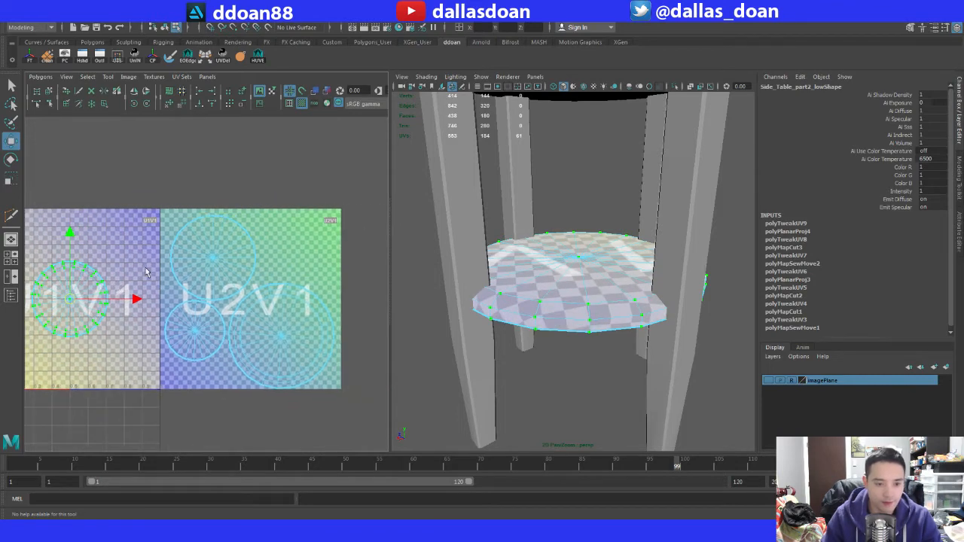
pyautogui.moveTo(72, 302); pyautogui.dragTo(293, 245)
pyautogui.keyDown('alt'); pyautogui.moveTo(648, 286); pyautogui.dragTo(677, 304, button='right'); pyautogui.keyUp('alt')
pyautogui.keyDown('alt'); pyautogui.moveTo(572, 226); pyautogui.dragTo(574, 252, button='middle'); pyautogui.keyUp('alt')
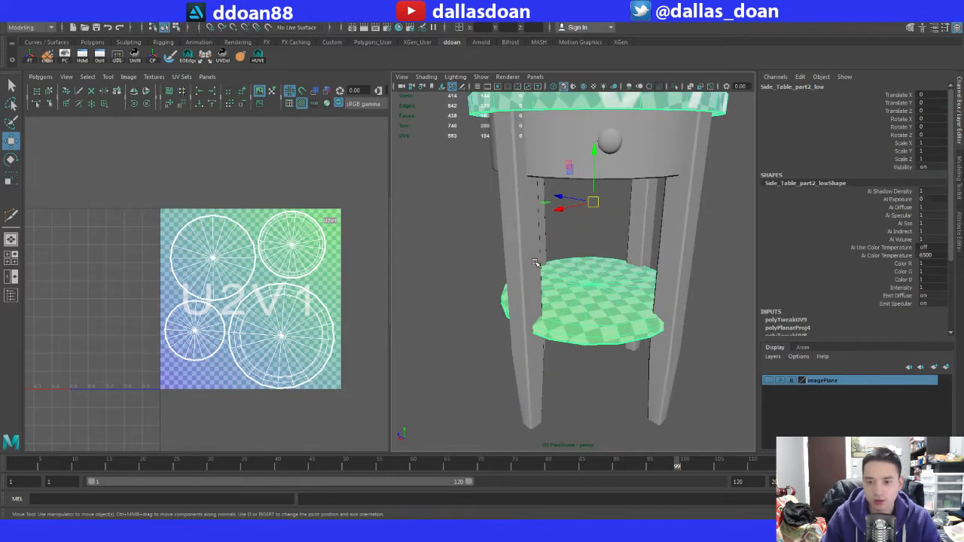
pyautogui.click(545, 288)
pyautogui.press('f')
pyautogui.scroll(-2, 204, 284)
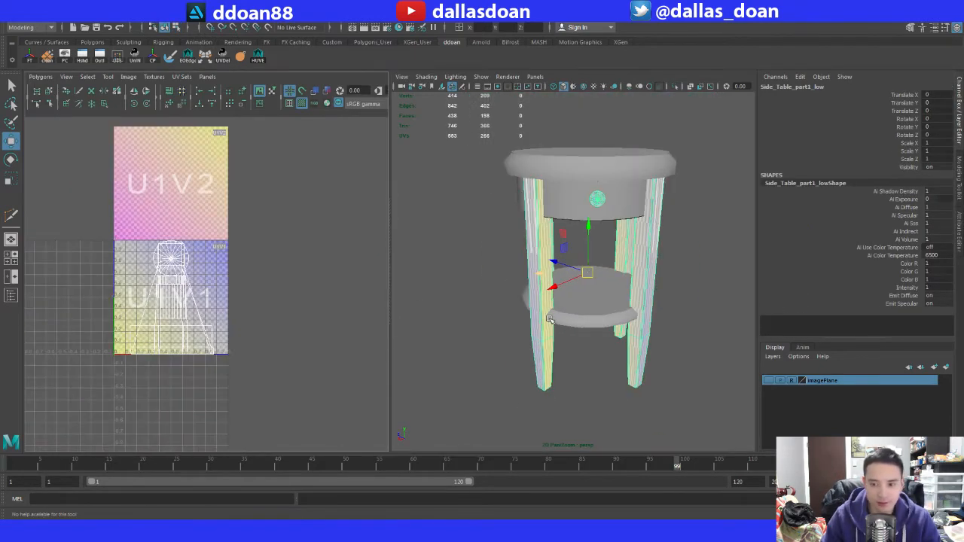
pyautogui.click(579, 314)
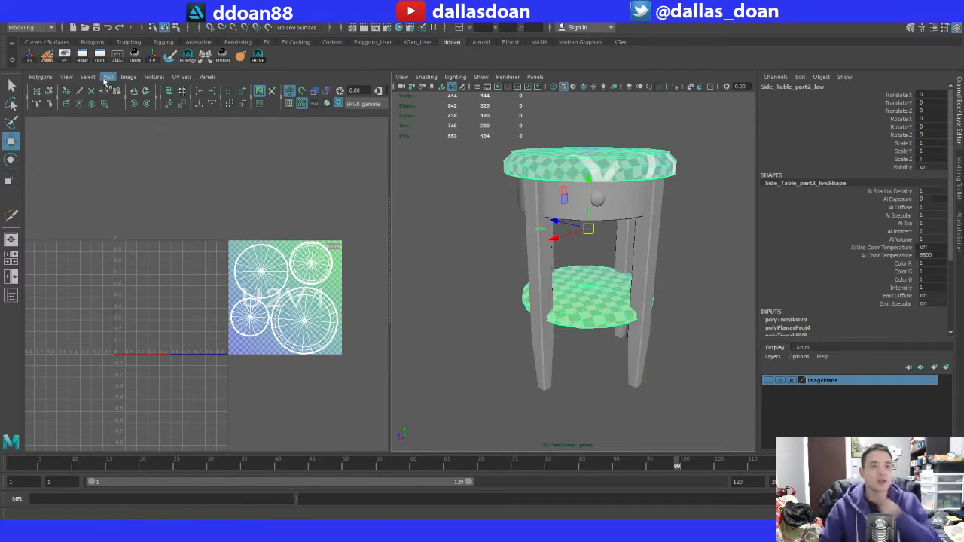
pyautogui.click(99, 57)
pyautogui.click(361, 106)
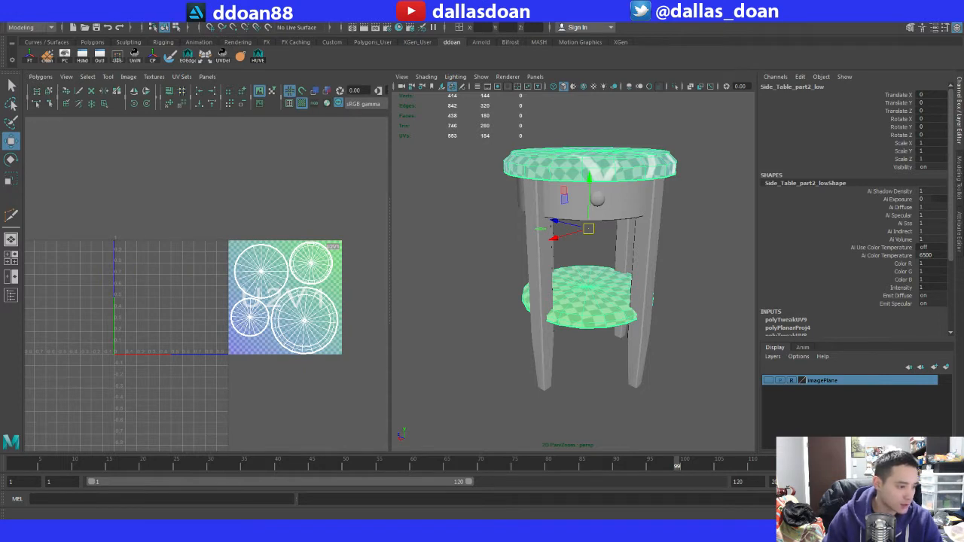
pyautogui.press('Up')
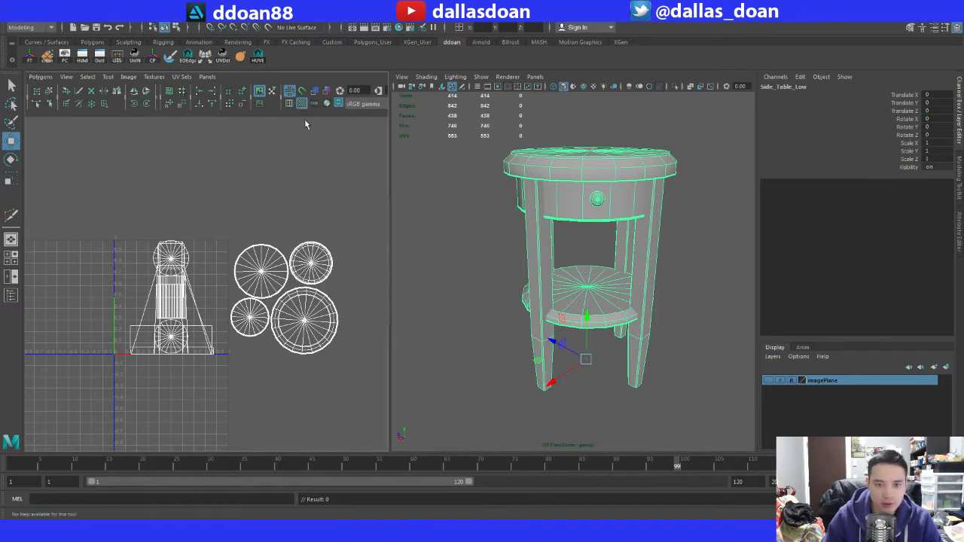
pyautogui.press('Down')
pyautogui.press('Right')
pyautogui.press('Left')
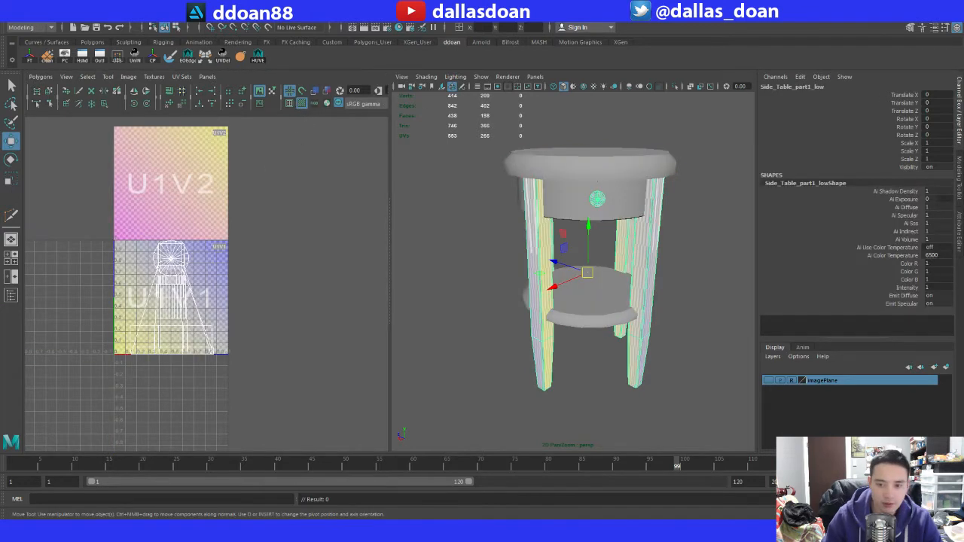
pyautogui.press('Right')
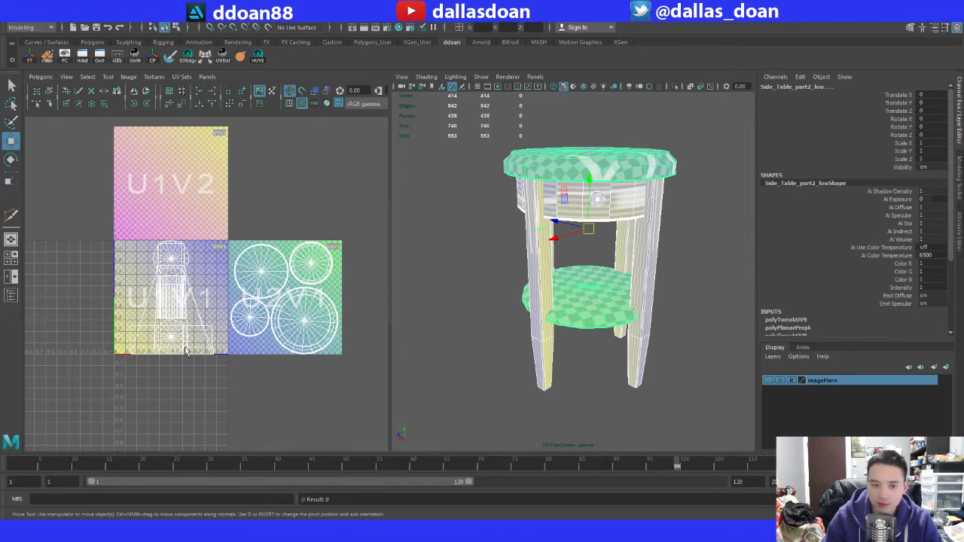
pyautogui.scroll(3, 186, 352)
pyautogui.scroll(-2, 217, 310)
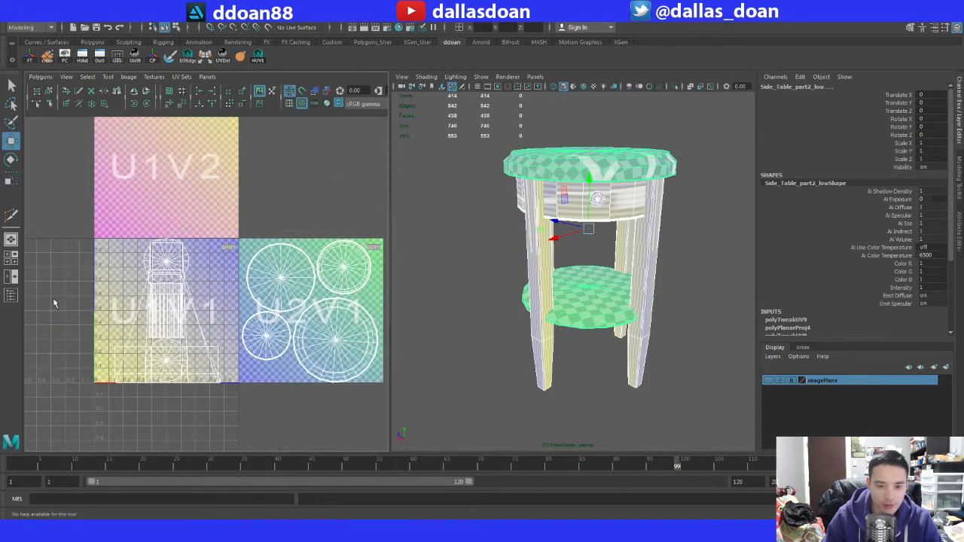
pyautogui.press('Right')
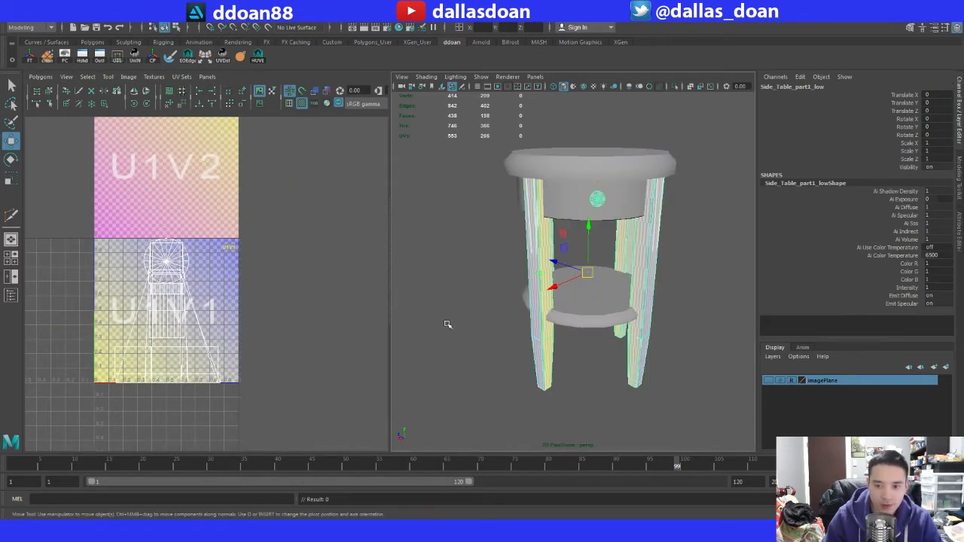
pyautogui.keyDown('alt'); pyautogui.moveTo(561, 295); pyautogui.dragTo(542, 292); pyautogui.keyUp('alt')
pyautogui.keyDown('alt'); pyautogui.moveTo(542, 291); pyautogui.dragTo(478, 322, button='middle'); pyautogui.keyUp('alt')
pyautogui.keyDown('alt'); pyautogui.moveTo(478, 322); pyautogui.dragTo(503, 319); pyautogui.keyUp('alt')
pyautogui.keyDown('alt'); pyautogui.moveTo(482, 316); pyautogui.dragTo(520, 310, button='right'); pyautogui.keyUp('alt')
pyautogui.keyDown('alt'); pyautogui.moveTo(431, 306); pyautogui.dragTo(484, 287, button='middle'); pyautogui.keyUp('alt')
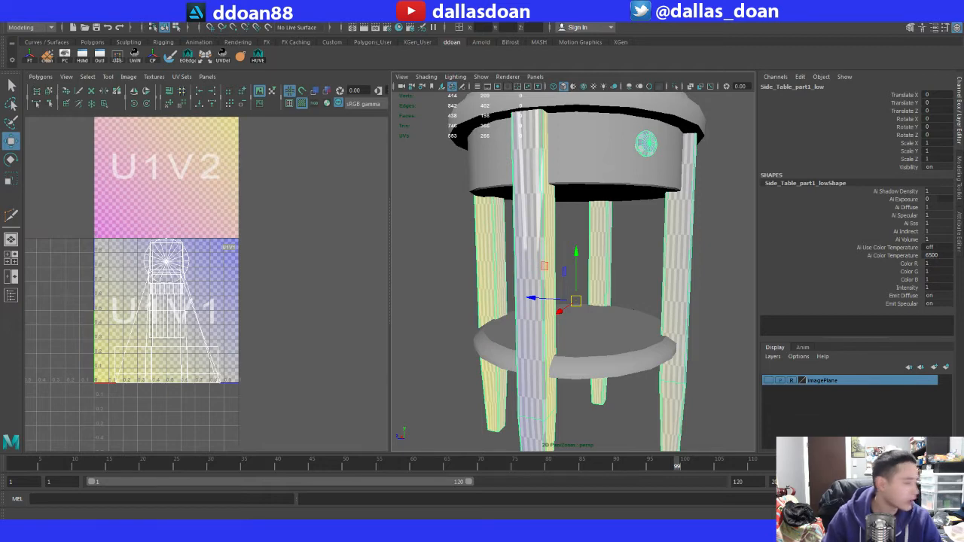
# Isolate the drawer knob and frame it face-on in the view
pyautogui.keyDown('alt'); pyautogui.moveTo(623, 423); pyautogui.dragTo(602, 346); pyautogui.keyUp('alt')
pyautogui.scroll(6, 622, 323)
pyautogui.keyDown('alt'); pyautogui.moveTo(622, 323); pyautogui.dragTo(622, 353, button='middle'); pyautogui.keyUp('alt')
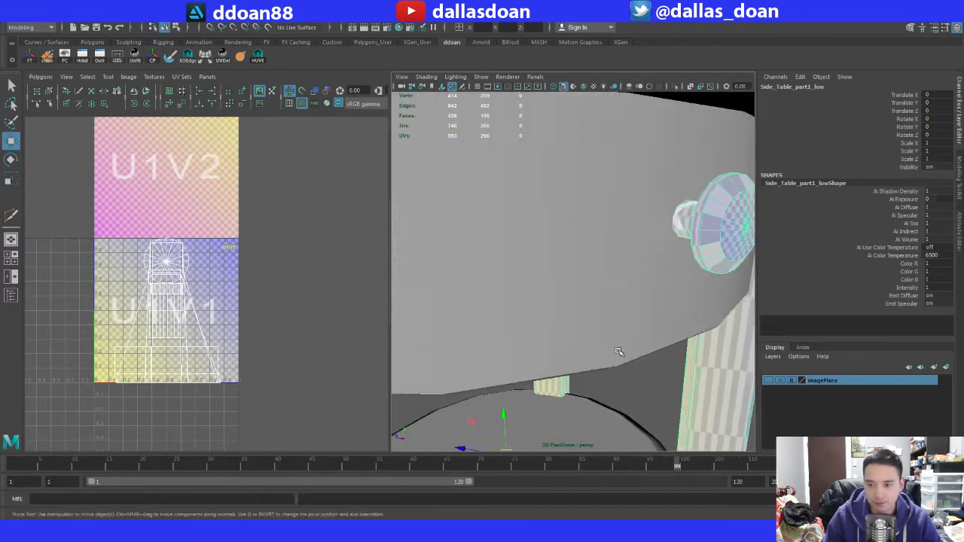
pyautogui.moveTo(622, 353)
pyautogui.keyDown('alt'); pyautogui.mouseDown()
pyautogui.moveTo(583, 348)
pyautogui.moveTo(614, 347)
pyautogui.mouseUp(); pyautogui.keyUp('alt')
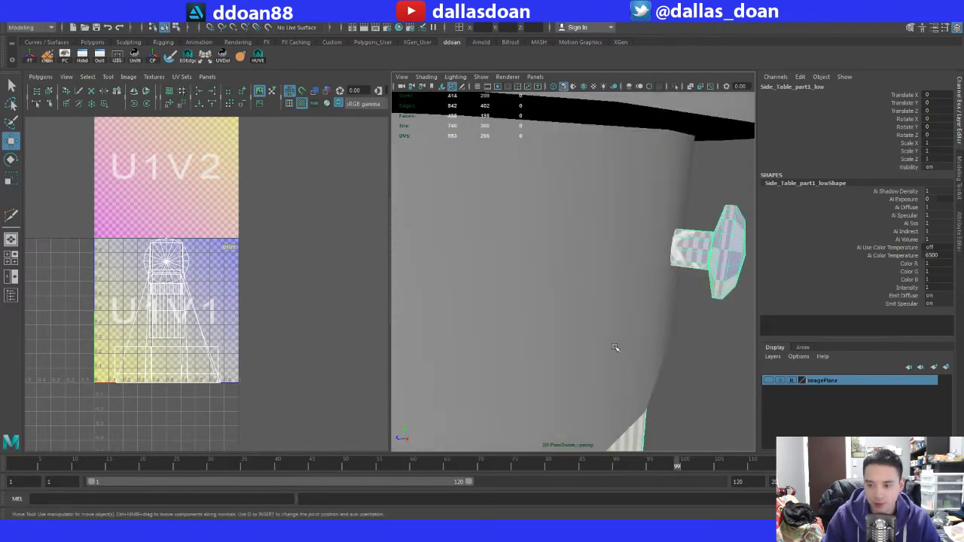
pyautogui.press('F11')
pyautogui.doubleClick(695, 264)
pyautogui.hotkey('ctrl', '1')
pyautogui.keyDown('alt'); pyautogui.moveTo(643, 266); pyautogui.dragTo(602, 278); pyautogui.keyUp('alt')
pyautogui.press('f')
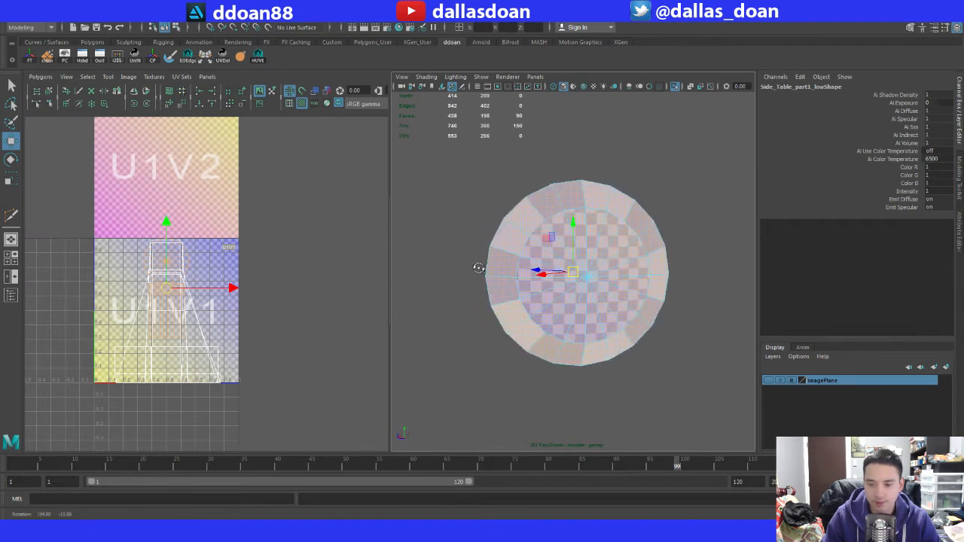
pyautogui.keyDown('alt'); pyautogui.moveTo(595, 269); pyautogui.dragTo(598, 296); pyautogui.keyUp('alt')
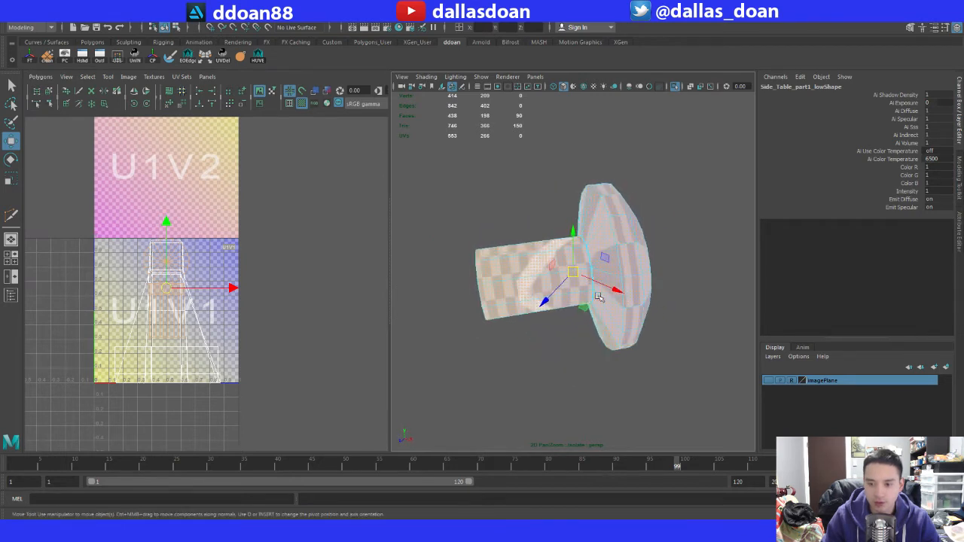
# Cut the knob's UVs along the cap edge loop and sew the pieces back together
pyautogui.doubleClick(617, 218)
pyautogui.doubleClick(608, 207)
pyautogui.keyDown('alt'); pyautogui.moveTo(608, 207); pyautogui.dragTo(640, 213); pyautogui.keyUp('alt')
pyautogui.keyDown('shift'); pyautogui.moveTo(190, 224); pyautogui.dragTo(158, 199, button='right'); pyautogui.keyUp('shift')
pyautogui.keyDown('alt'); pyautogui.moveTo(533, 256); pyautogui.dragTo(542, 247); pyautogui.keyUp('alt')
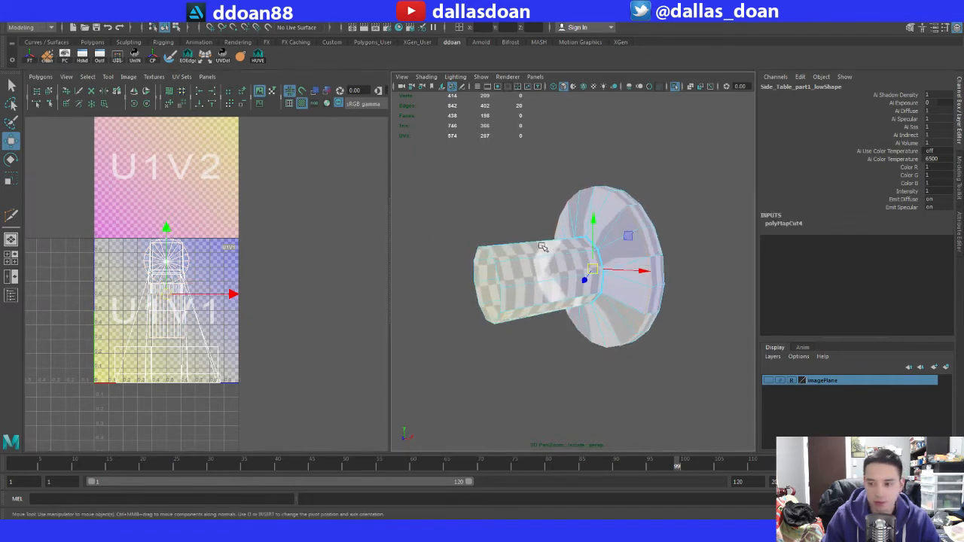
pyautogui.keyDown('alt'); pyautogui.moveTo(456, 244); pyautogui.dragTo(540, 249); pyautogui.keyUp('alt')
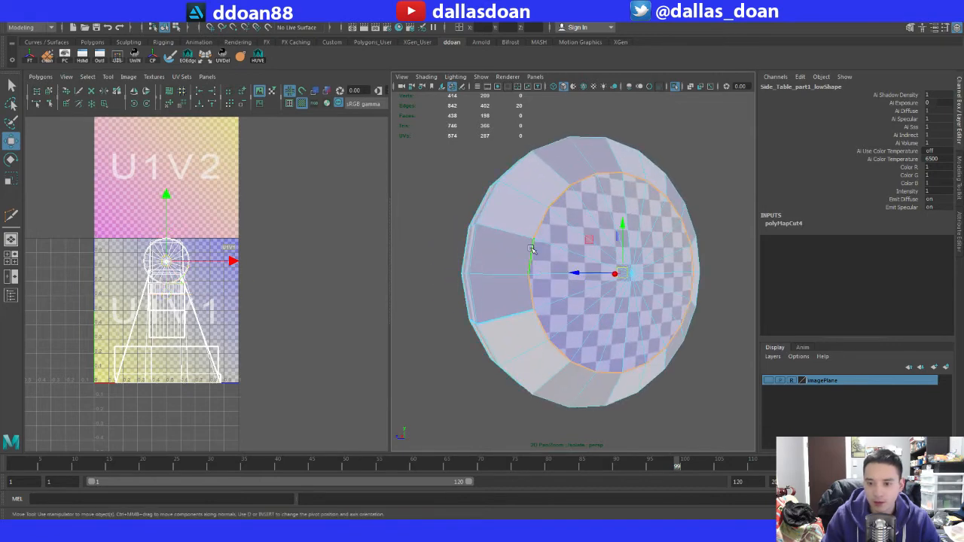
pyautogui.keyDown('shift'); pyautogui.moveTo(257, 234); pyautogui.dragTo(250, 205, button='right'); pyautogui.keyUp('shift')
# Select the knob's stem and disc faces
pyautogui.keyDown('alt'); pyautogui.moveTo(465, 273); pyautogui.dragTo(627, 273); pyautogui.keyUp('alt')
pyautogui.scroll(2, 639, 250)
pyautogui.scroll(-4, 637, 251)
pyautogui.click(535, 254)
pyautogui.press('F11')
pyautogui.doubleClick(635, 251)
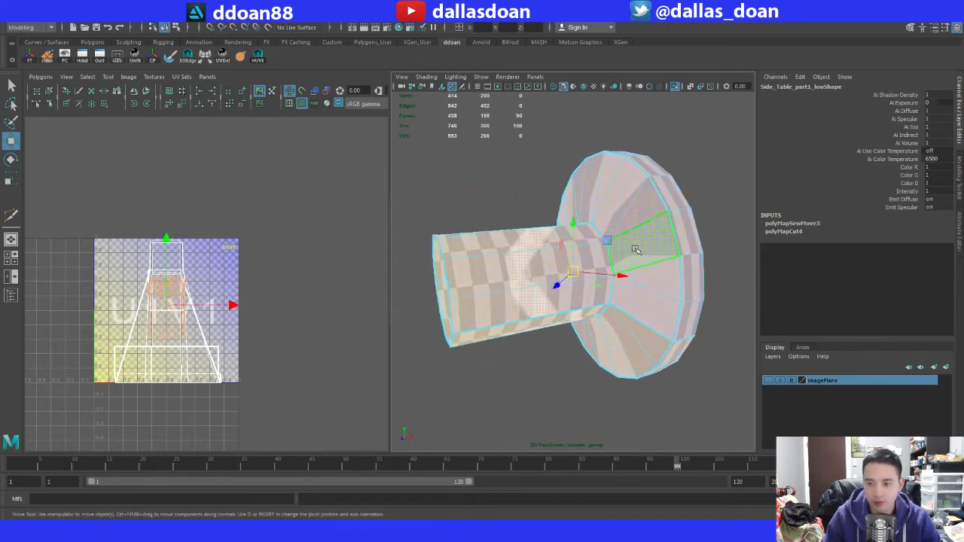
pyautogui.doubleClick(642, 281)
# Reduce the selection to the 20 end faces and apply a Planar projection
pyautogui.keyDown('alt'); pyautogui.moveTo(232, 316); pyautogui.dragTo(292, 299, button='middle'); pyautogui.keyUp('alt')
pyautogui.scroll(5, 287, 307)
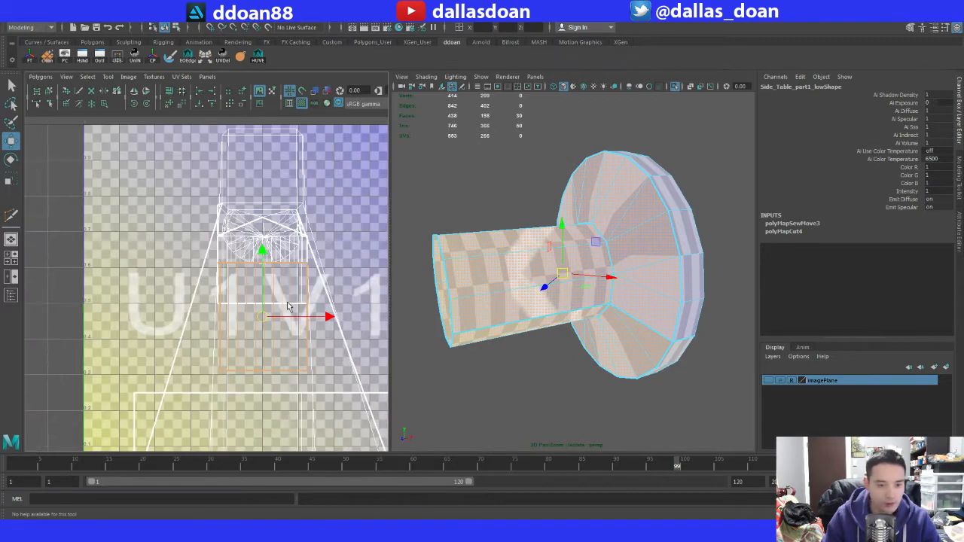
pyautogui.scroll(-5, 614, 289)
pyautogui.moveTo(558, 279)
pyautogui.keyDown('alt'); pyautogui.mouseDown()
pyautogui.moveTo(614, 290)
pyautogui.moveTo(542, 278)
pyautogui.mouseUp(); pyautogui.keyUp('alt')
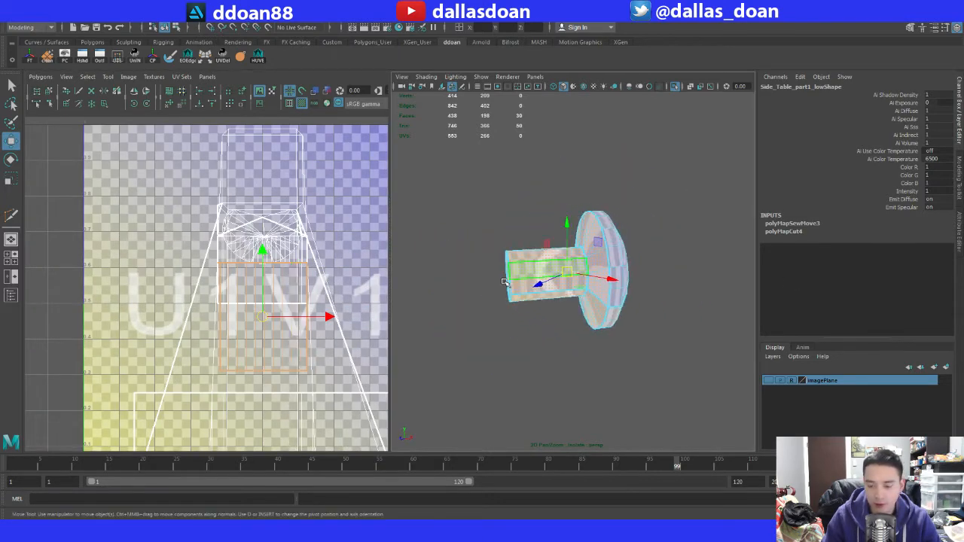
pyautogui.keyDown('ctrl'); pyautogui.moveTo(556, 230); pyautogui.dragTo(602, 287); pyautogui.keyUp('ctrl')
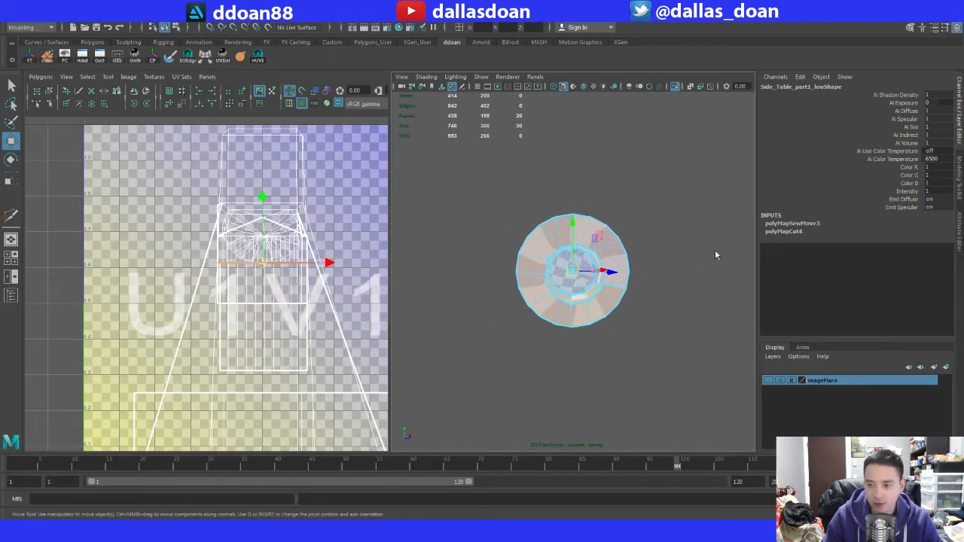
pyautogui.moveTo(716, 254); pyautogui.dragTo(775, 194, button='right')
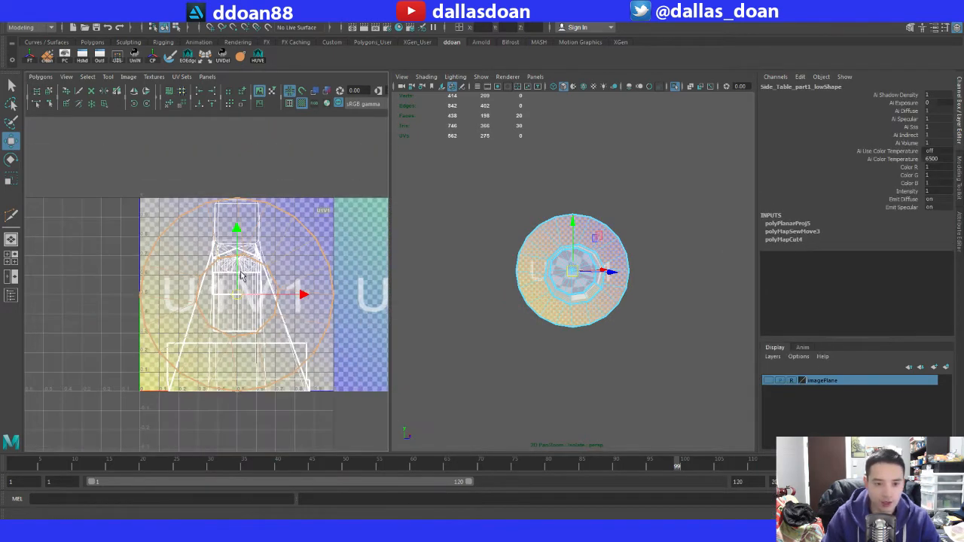
# Unfold the knob cap's UV shell, shrink it and place it inside the U1V2 tile
pyautogui.keyDown('alt'); pyautogui.moveTo(241, 275); pyautogui.dragTo(193, 282, button='middle'); pyautogui.keyUp('alt')
pyautogui.keyDown('ctrl'); pyautogui.moveTo(273, 250); pyautogui.dragTo(258, 214, button='right'); pyautogui.keyUp('ctrl')
pyautogui.keyDown('alt'); pyautogui.moveTo(258, 271); pyautogui.dragTo(235, 305, button='right'); pyautogui.keyUp('alt')
pyautogui.moveTo(188, 302); pyautogui.dragTo(131, 151)
pyautogui.press('w')
pyautogui.keyDown('alt'); pyautogui.moveTo(132, 152); pyautogui.dragTo(160, 238, button='middle'); pyautogui.keyUp('alt')
pyautogui.moveTo(159, 237); pyautogui.dragTo(162, 230)
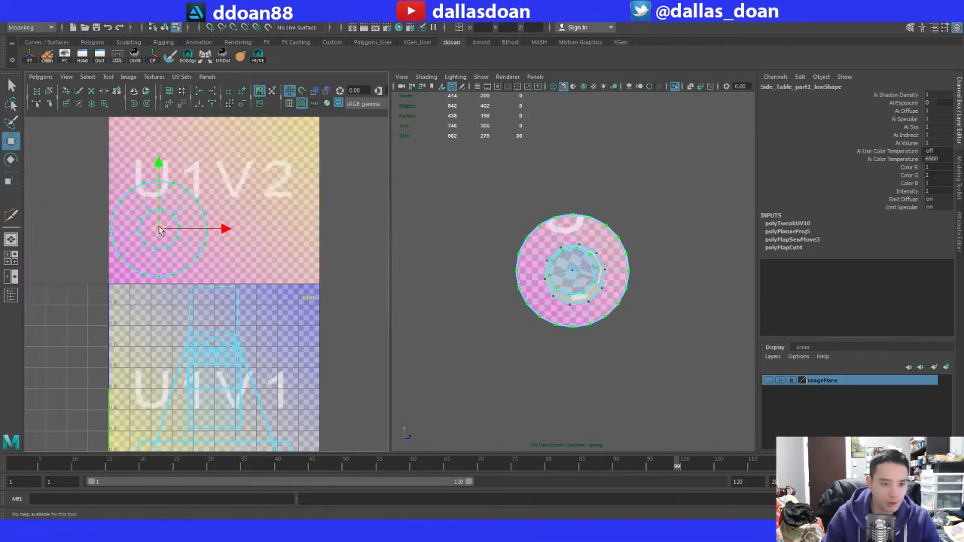
# Select the stem's face ring, unfold it, scale it to about half and set it beside the cap in U1V2
pyautogui.keyDown('alt'); pyautogui.moveTo(566, 276); pyautogui.dragTo(452, 281); pyautogui.keyUp('alt')
pyautogui.keyDown('alt'); pyautogui.moveTo(452, 282); pyautogui.dragTo(481, 295, button='right'); pyautogui.keyUp('alt')
pyautogui.keyDown('alt'); pyautogui.moveTo(482, 295); pyautogui.dragTo(493, 253); pyautogui.keyUp('alt')
pyautogui.moveTo(492, 254); pyautogui.dragTo(494, 277, button='right')
pyautogui.click(495, 276)
pyautogui.keyDown('shift'); pyautogui.doubleClick(499, 253); pyautogui.keyUp('shift')
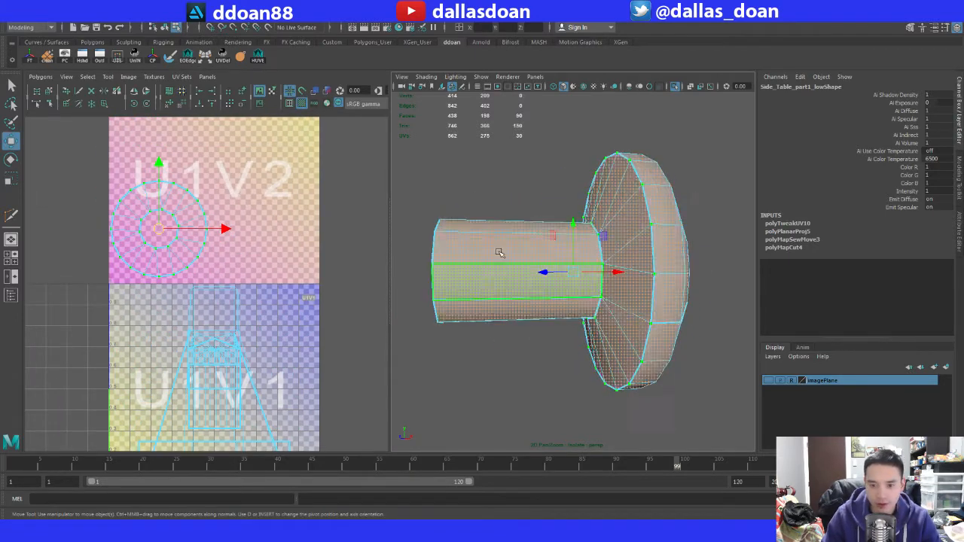
pyautogui.keyDown('alt'); pyautogui.moveTo(224, 402); pyautogui.dragTo(215, 349, button='middle'); pyautogui.keyUp('alt')
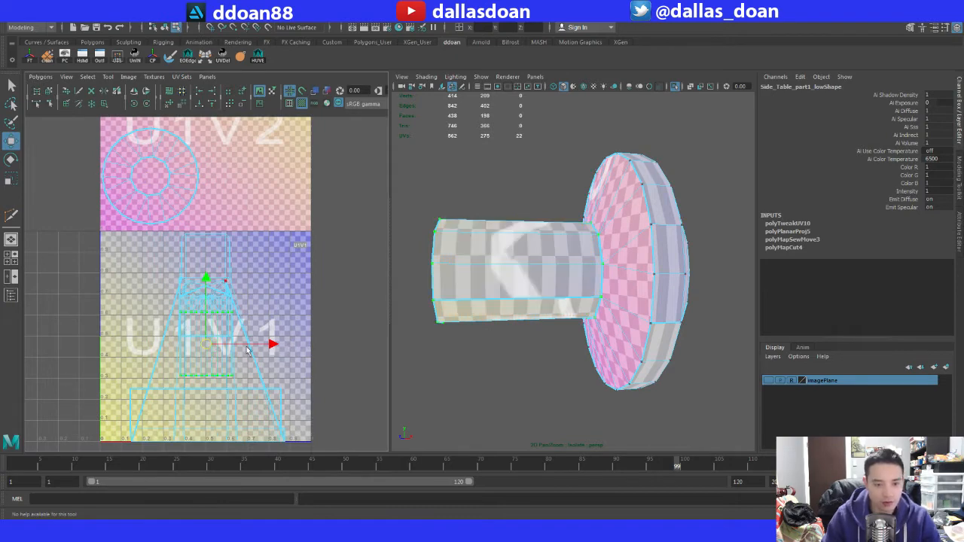
pyautogui.hotkey('ctrl', 'u')
pyautogui.moveTo(158, 335); pyautogui.dragTo(274, 200)
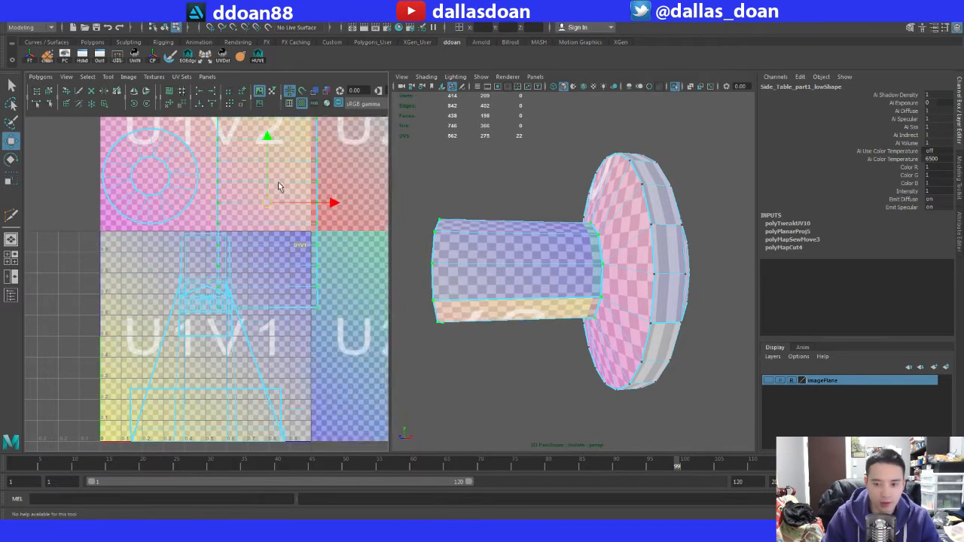
pyautogui.keyDown('alt'); pyautogui.moveTo(278, 183); pyautogui.dragTo(268, 291, button='middle'); pyautogui.keyUp('alt')
pyautogui.press('r')
pyautogui.moveTo(259, 310); pyautogui.dragTo(226, 278)
pyautogui.press('w')
pyautogui.keyDown('alt'); pyautogui.moveTo(527, 319); pyautogui.dragTo(580, 259); pyautogui.keyUp('alt')
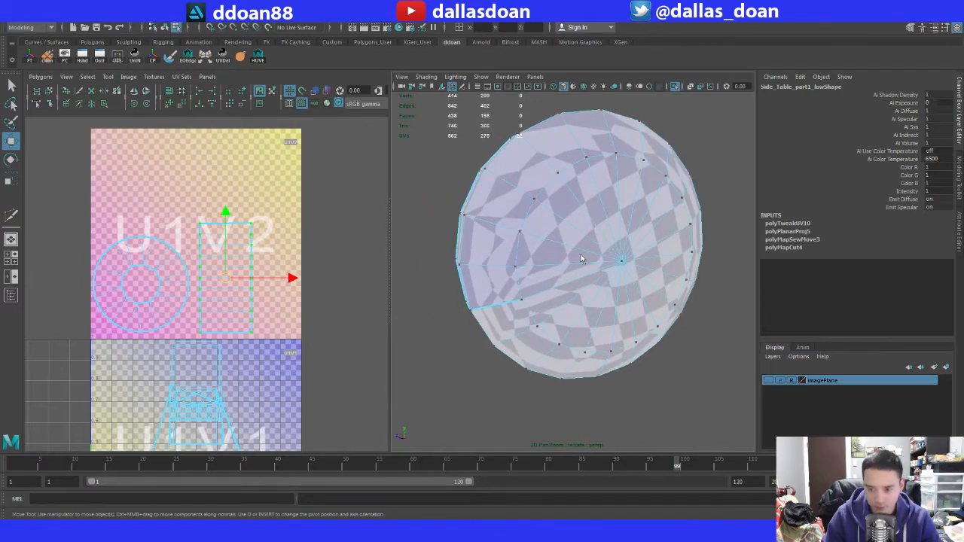
# Select the knob's back disc and give it a Camera-Based UV projection
pyautogui.doubleClick(586, 253)
pyautogui.keyDown('alt'); pyautogui.moveTo(602, 294); pyautogui.dragTo(626, 302); pyautogui.keyUp('alt')
pyautogui.scroll(-3, 592, 301)
pyautogui.click(754, 277)
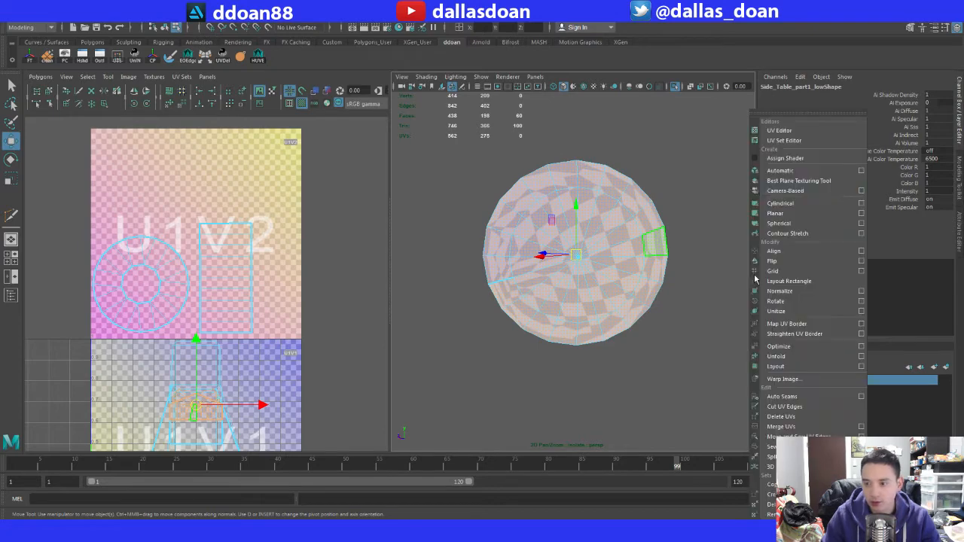
pyautogui.click(775, 192)
pyautogui.keyDown('alt'); pyautogui.moveTo(183, 332); pyautogui.dragTo(196, 253, button='middle'); pyautogui.keyUp('alt')
pyautogui.scroll(2, 228, 332)
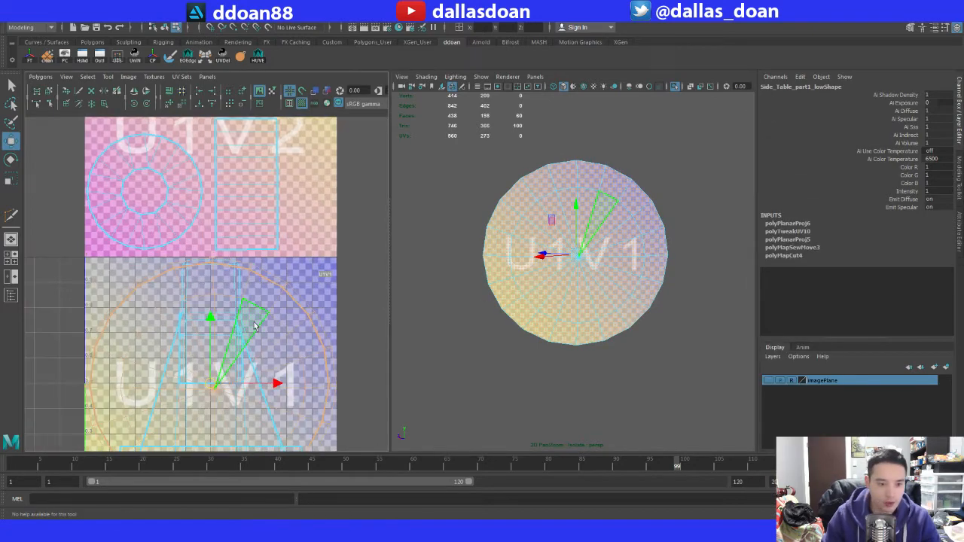
# Unfold the back disc's UV shell, shrink it and nudge it into place in U1V2
pyautogui.press('F12')
pyautogui.doubleClick(287, 328)
pyautogui.scroll(-5, 302, 333)
pyautogui.hotkey('ctrl', 'u')
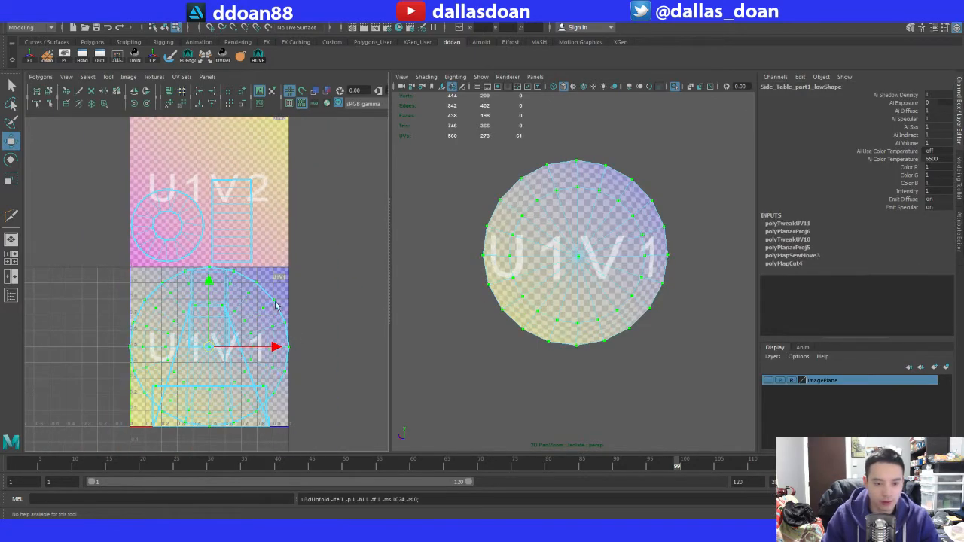
pyautogui.moveTo(211, 348); pyautogui.dragTo(187, 366)
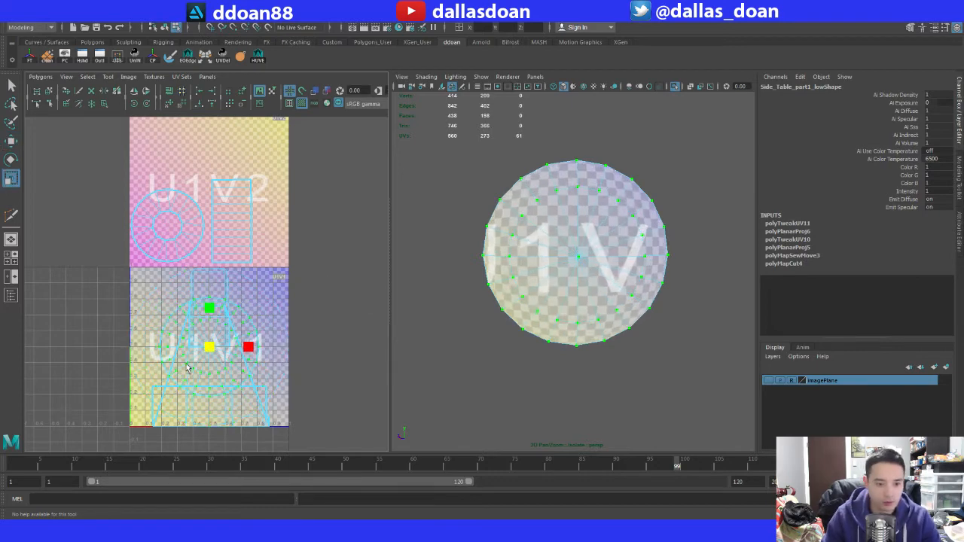
pyautogui.press('w')
pyautogui.keyDown('alt'); pyautogui.moveTo(216, 213); pyautogui.dragTo(236, 295, button='middle'); pyautogui.keyUp('alt')
pyautogui.scroll(2, 235, 295)
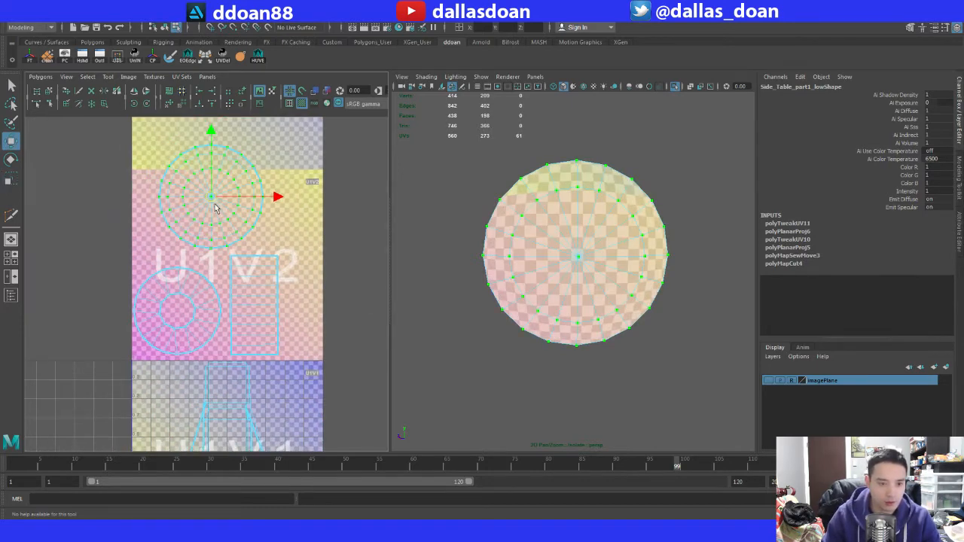
pyautogui.press('r')
pyautogui.moveTo(208, 217); pyautogui.dragTo(176, 226)
pyautogui.keyDown('alt'); pyautogui.moveTo(538, 283); pyautogui.dragTo(491, 240); pyautogui.keyUp('alt')
# Exit Isolate Select to show the whole table, then orbit underneath to inspect a leg
pyautogui.press('F8')
pyautogui.scroll(5, 559, 289)
pyautogui.keyDown('alt'); pyautogui.moveTo(312, 343); pyautogui.dragTo(319, 203, button='middle'); pyautogui.keyUp('alt')
pyautogui.scroll(3, 320, 204)
pyautogui.scroll(-10, 572, 290)
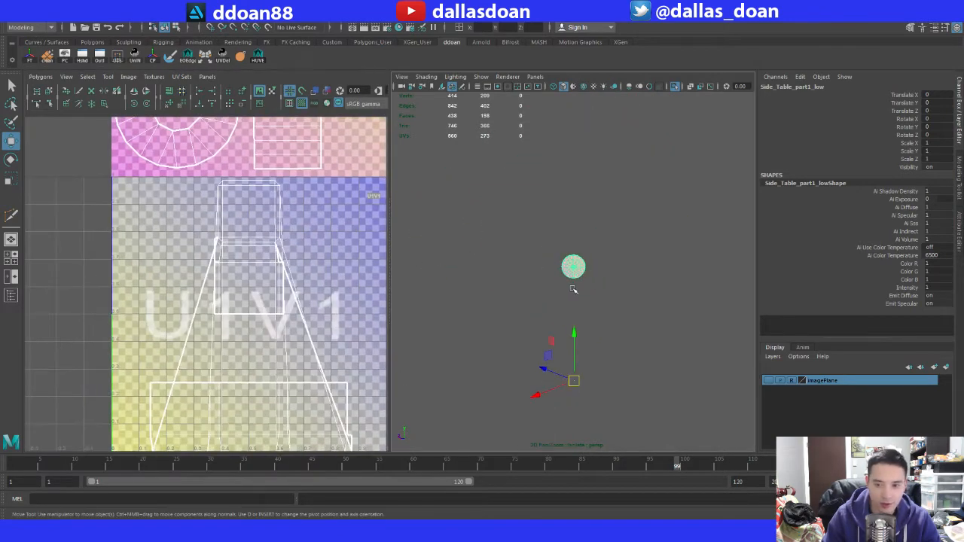
pyautogui.keyDown('alt'); pyautogui.moveTo(573, 289); pyautogui.dragTo(591, 249); pyautogui.keyUp('alt')
pyautogui.hotkey('ctrl', '1')
pyautogui.scroll(3, 581, 256)
pyautogui.keyDown('alt'); pyautogui.moveTo(591, 293); pyautogui.dragTo(569, 203, button='middle'); pyautogui.keyUp('alt')
pyautogui.keyDown('alt'); pyautogui.moveTo(568, 249); pyautogui.dragTo(603, 203); pyautogui.keyUp('alt')
pyautogui.keyDown('alt'); pyautogui.moveTo(604, 218); pyautogui.dragTo(611, 337, button='middle'); pyautogui.keyUp('alt')
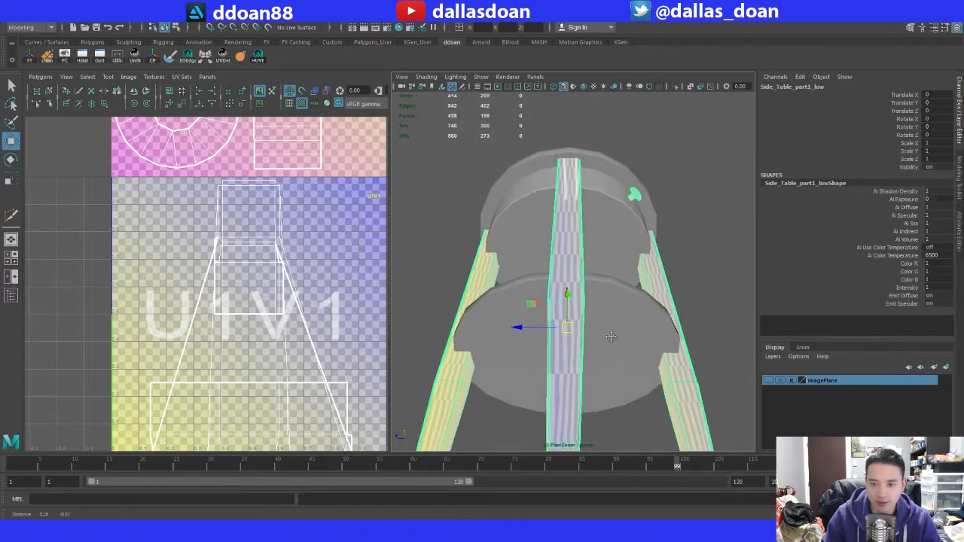
pyautogui.keyDown('alt'); pyautogui.moveTo(611, 336); pyautogui.dragTo(551, 334); pyautogui.keyUp('alt')
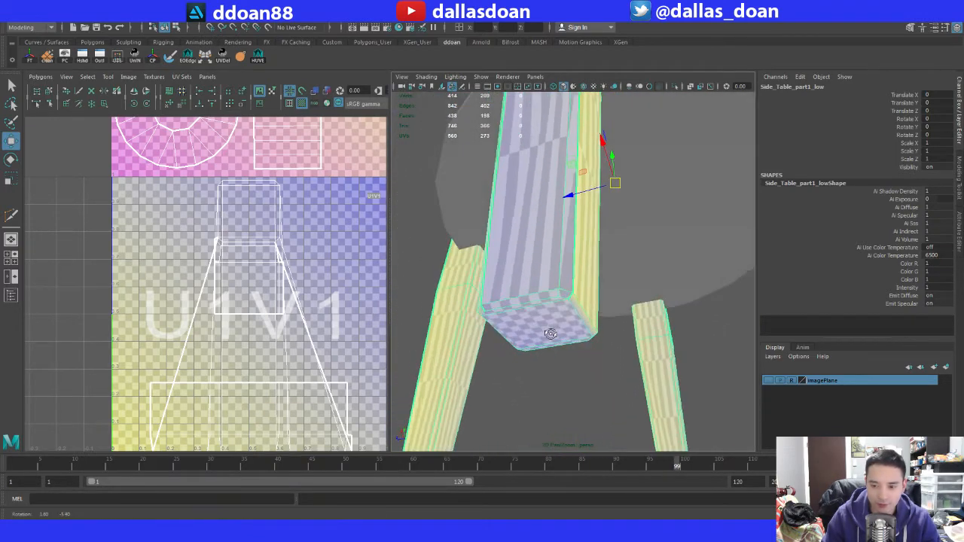
# Select the front, large and bottom faces of the first leg's end block
pyautogui.moveTo(549, 229); pyautogui.dragTo(549, 202, button='right')
pyautogui.keyDown('alt'); pyautogui.moveTo(549, 230); pyautogui.dragTo(551, 271); pyautogui.keyUp('alt')
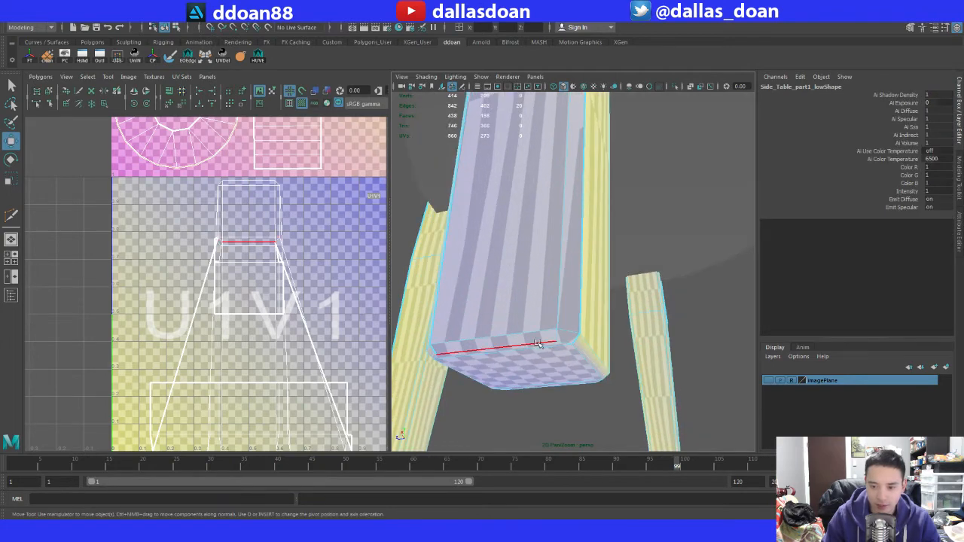
pyautogui.keyDown('alt'); pyautogui.moveTo(548, 343); pyautogui.dragTo(547, 224); pyautogui.keyUp('alt')
pyautogui.press('F11')
pyautogui.click(554, 237)
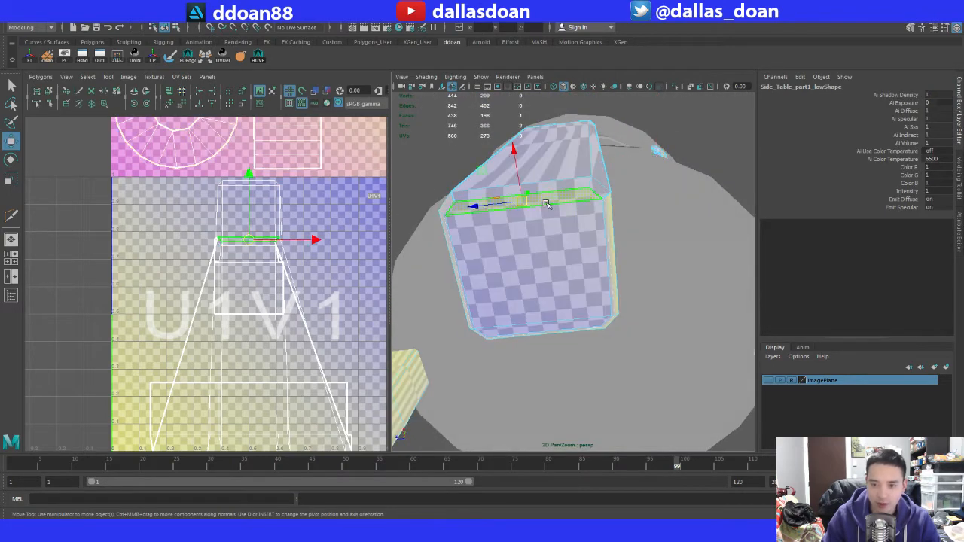
pyautogui.keyDown('shift'); pyautogui.click(550, 272); pyautogui.keyUp('shift')
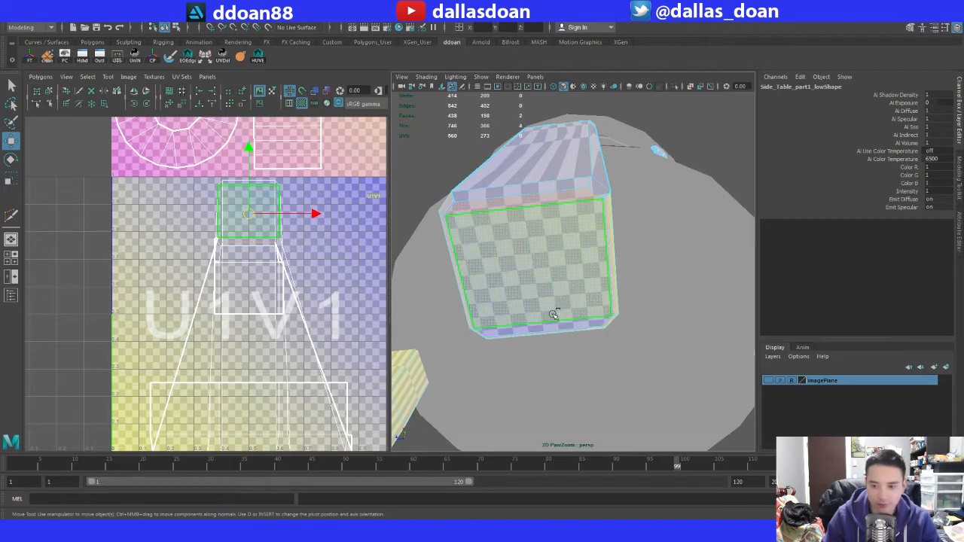
pyautogui.keyDown('shift'); pyautogui.click(553, 325); pyautogui.keyUp('shift')
# Add the large face and narrow right side face of another leg's end block to the selection
pyautogui.keyDown('alt'); pyautogui.moveTo(553, 325); pyautogui.dragTo(609, 240); pyautogui.keyUp('alt')
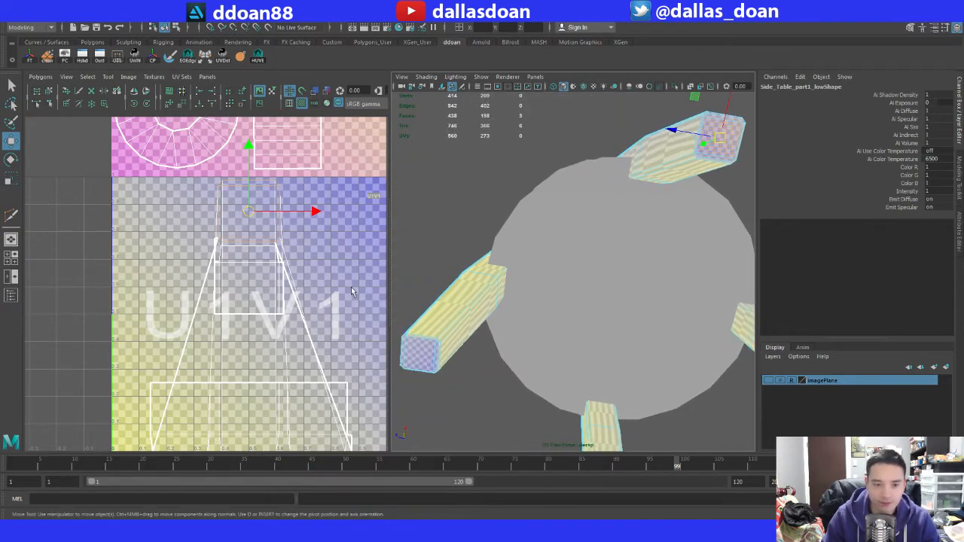
pyautogui.keyDown('alt'); pyautogui.moveTo(352, 292); pyautogui.dragTo(592, 262); pyautogui.keyUp('alt')
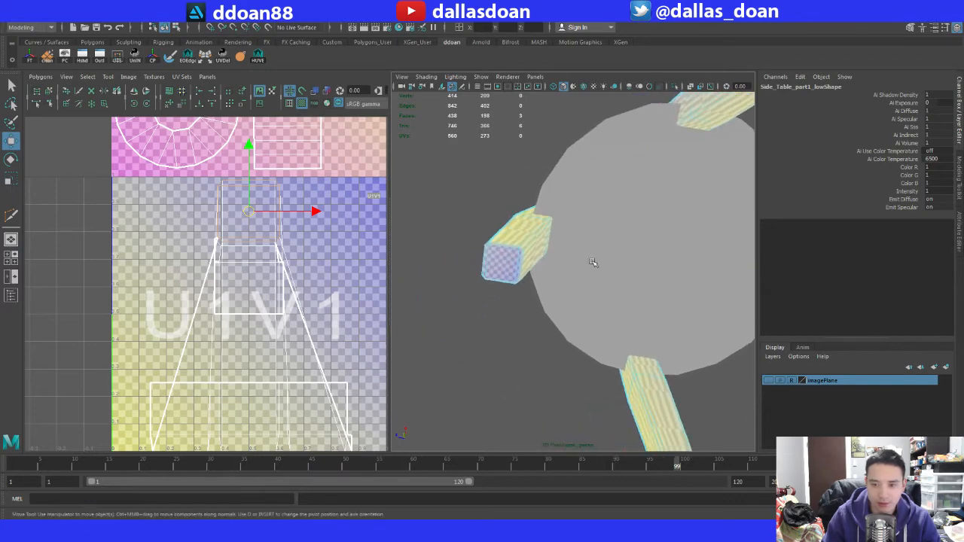
pyautogui.keyDown('alt'); pyautogui.moveTo(503, 286); pyautogui.dragTo(580, 289, button='right'); pyautogui.keyUp('alt')
pyautogui.keyDown('alt'); pyautogui.moveTo(580, 288); pyautogui.dragTo(645, 308, button='middle'); pyautogui.keyUp('alt')
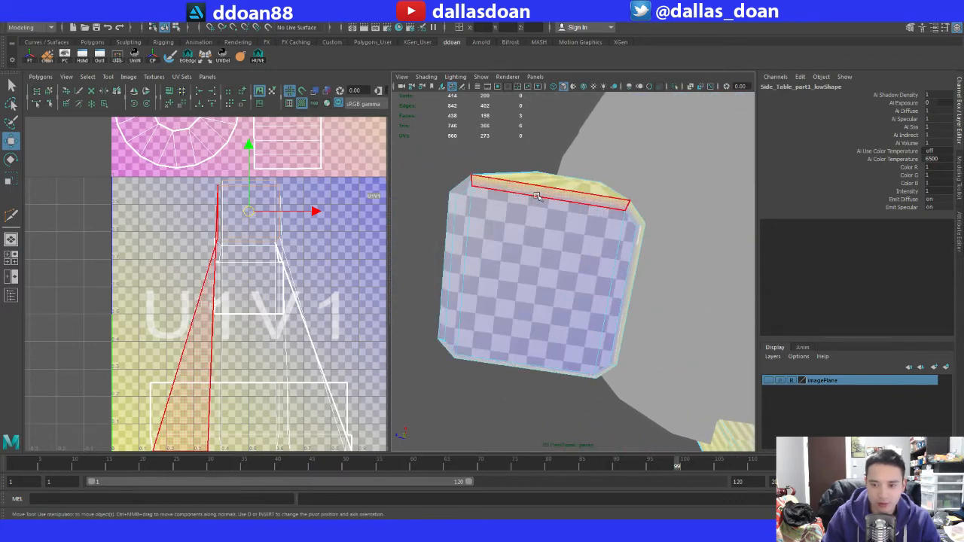
pyautogui.click(510, 209)
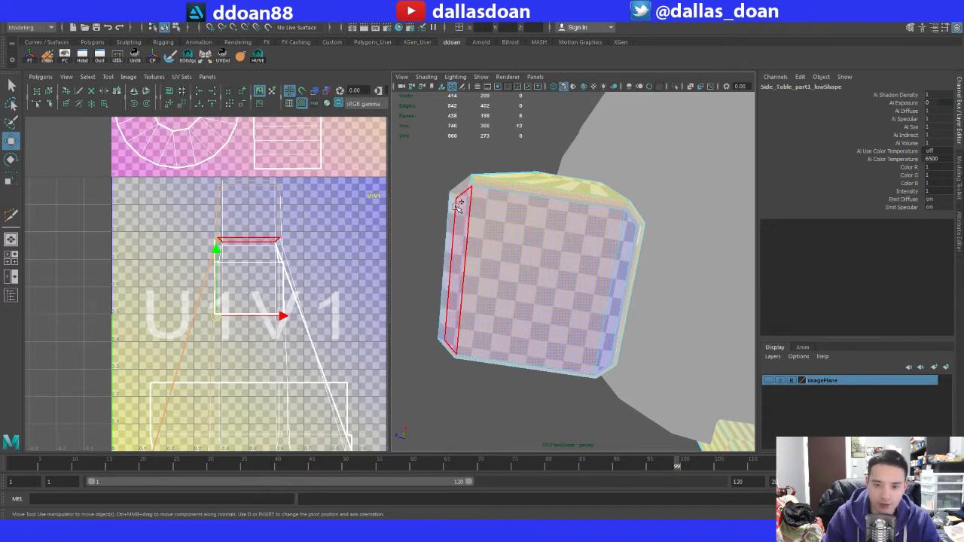
pyautogui.keyDown('alt'); pyautogui.moveTo(476, 258); pyautogui.dragTo(528, 274); pyautogui.keyUp('alt')
pyautogui.click(490, 148)
pyautogui.scroll(6, 512, 291)
pyautogui.click(659, 279)
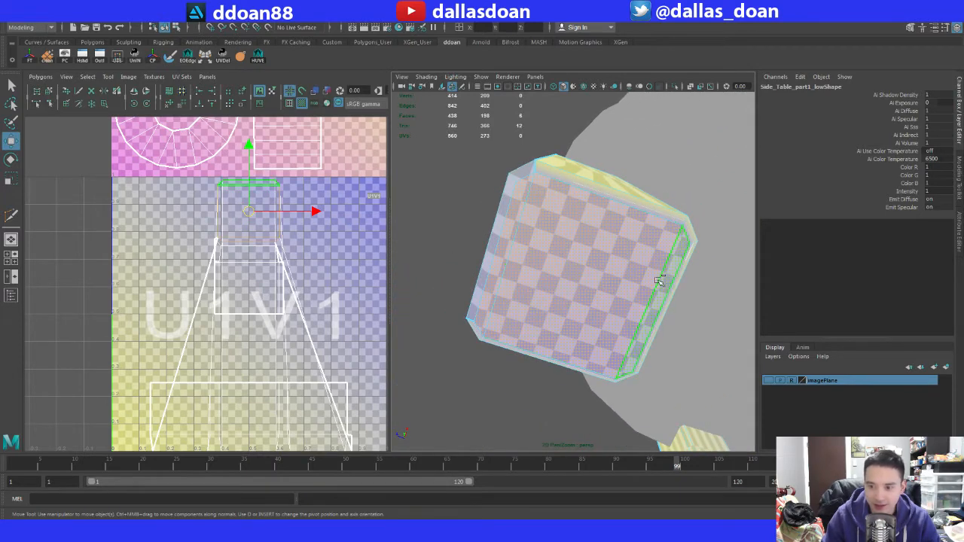
# Add the next leg block's bottom face, completing the end-block selection, and bring up the UV mapping menu
pyautogui.keyDown('alt'); pyautogui.moveTo(608, 347); pyautogui.dragTo(587, 254, button='middle'); pyautogui.keyUp('alt')
pyautogui.scroll(-3, 593, 276)
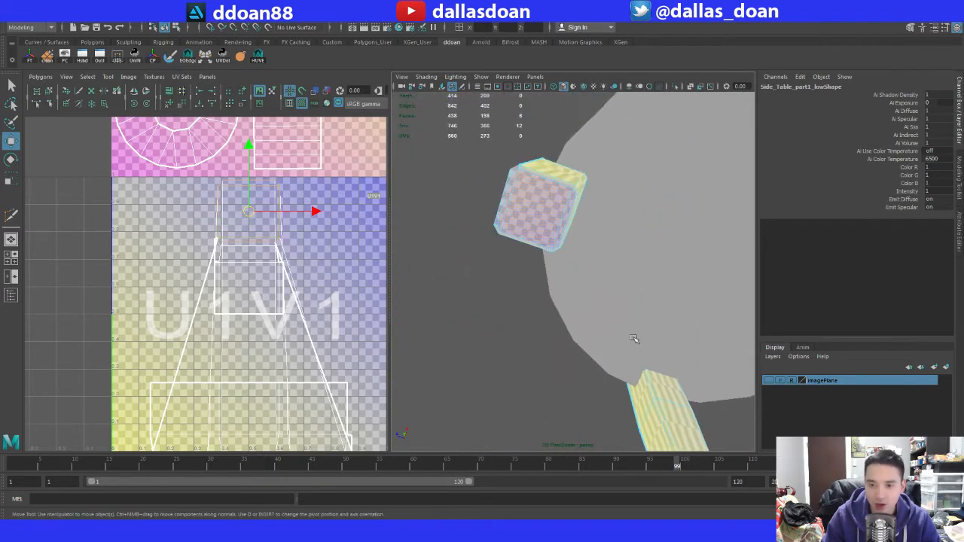
pyautogui.keyDown('alt'); pyautogui.moveTo(634, 339); pyautogui.dragTo(611, 338); pyautogui.keyUp('alt')
pyautogui.scroll(3, 619, 312)
pyautogui.scroll(3, 611, 338)
pyautogui.scroll(-10, 609, 336)
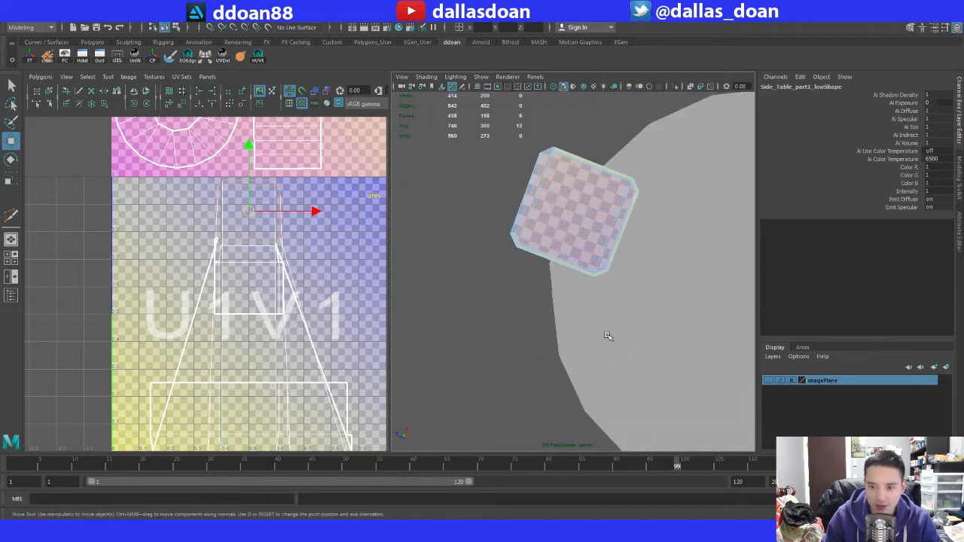
pyautogui.keyDown('alt'); pyautogui.moveTo(609, 336); pyautogui.dragTo(412, 293, button='middle'); pyautogui.keyUp('alt')
pyautogui.scroll(3, 523, 279)
pyautogui.scroll(7, 512, 299)
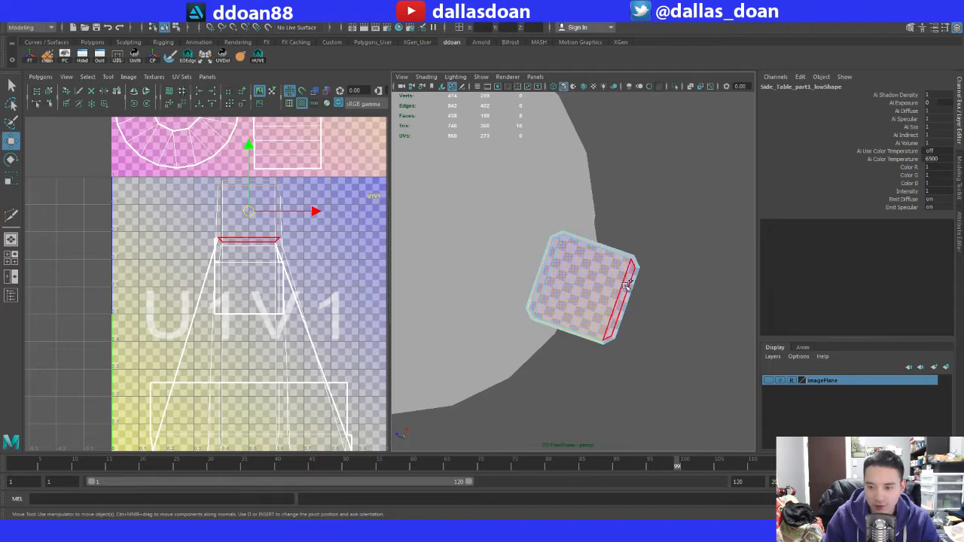
pyautogui.keyDown('alt'); pyautogui.moveTo(628, 285); pyautogui.dragTo(589, 271); pyautogui.keyUp('alt')
pyautogui.keyDown('shift'); pyautogui.click(556, 320); pyautogui.keyUp('shift')
pyautogui.scroll(-8, 592, 284)
pyautogui.click(715, 283)
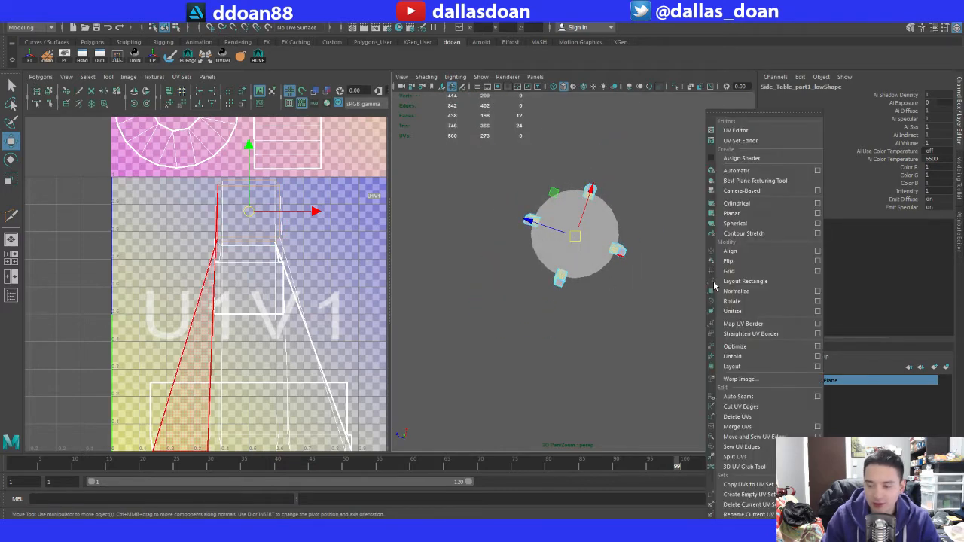
# Camera-project the leg-end faces, then unfold one small shell and move it up-left in U1V1
pyautogui.click(744, 192)
pyautogui.keyDown('alt'); pyautogui.moveTo(274, 338); pyautogui.dragTo(259, 323, button='right'); pyautogui.keyUp('alt')
pyautogui.press('F12')
pyautogui.moveTo(106, 256); pyautogui.dragTo(144, 295)
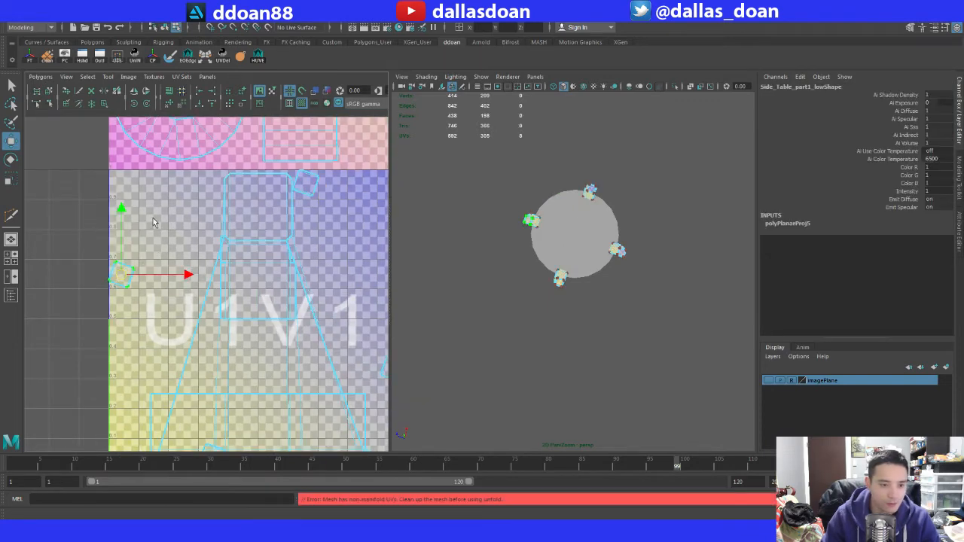
pyautogui.keyDown('alt'); pyautogui.moveTo(303, 192); pyautogui.dragTo(283, 215, button='middle'); pyautogui.keyUp('alt')
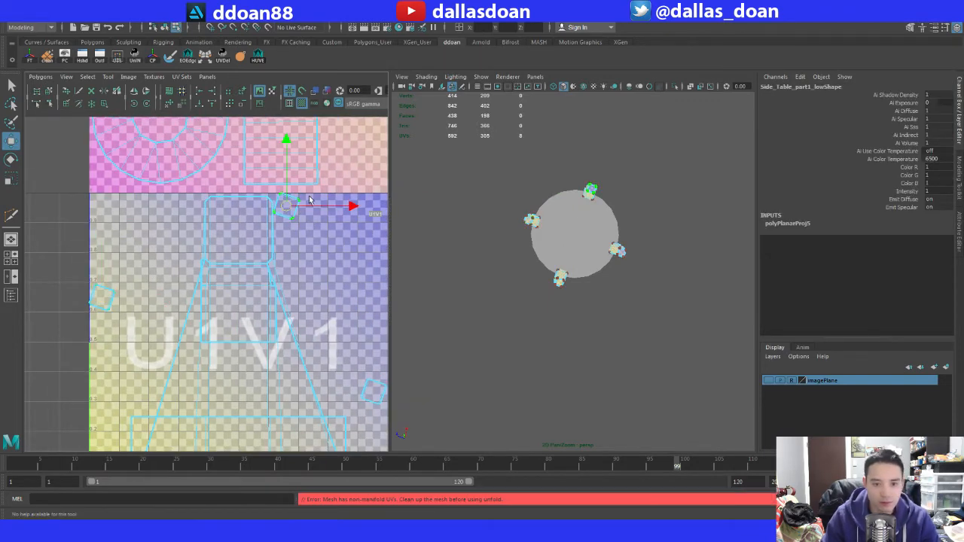
pyautogui.keyDown('alt'); pyautogui.moveTo(332, 338); pyautogui.dragTo(347, 271, button='middle'); pyautogui.keyUp('alt')
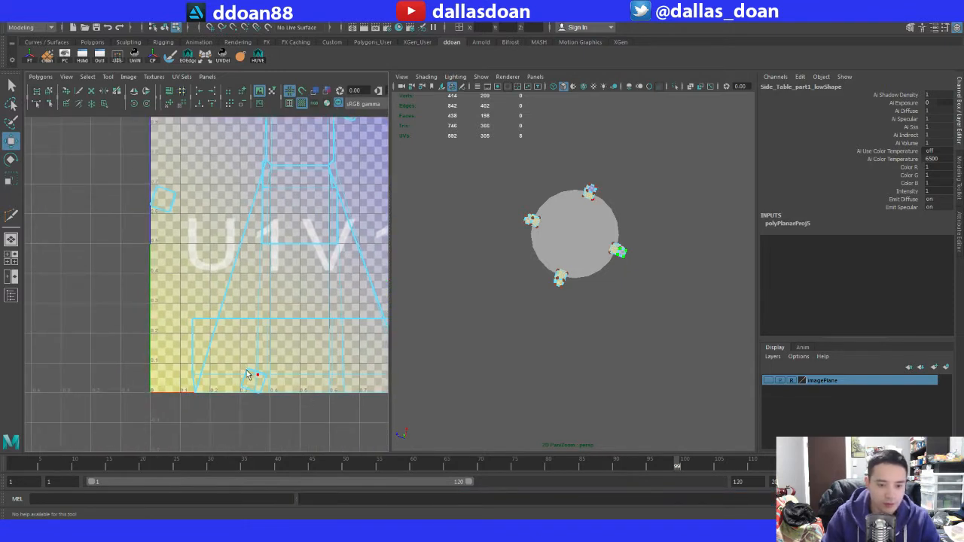
pyautogui.press('alt')
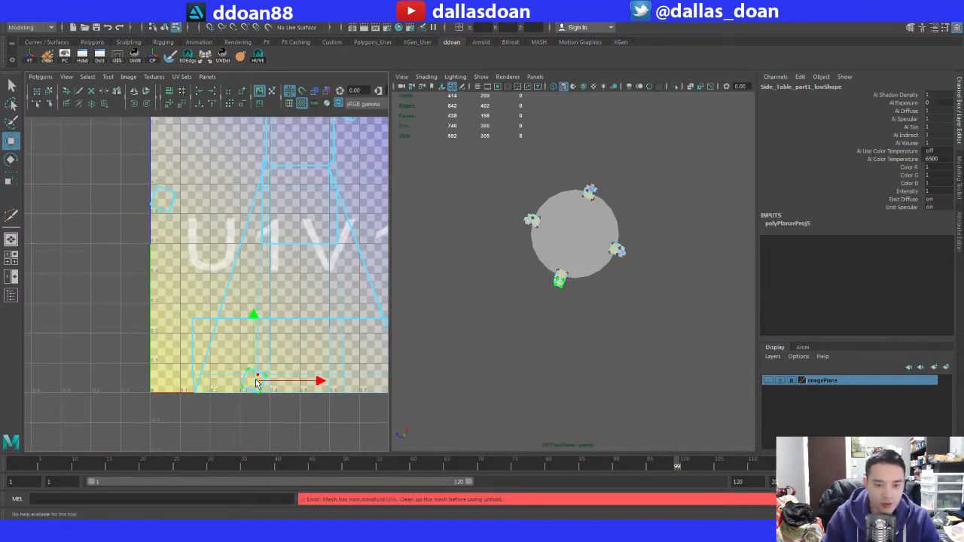
pyautogui.moveTo(256, 383); pyautogui.dragTo(192, 226)
pyautogui.scroll(6, 720, 273)
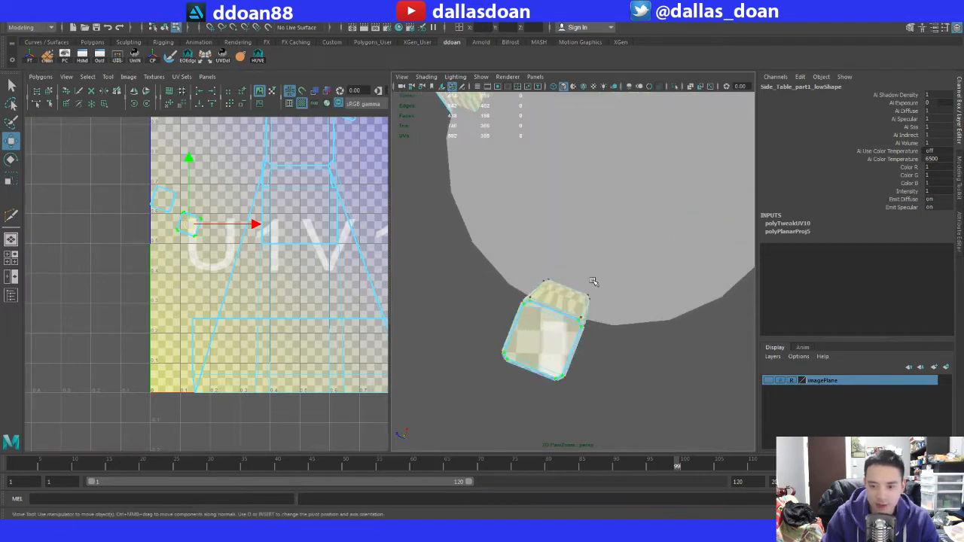
pyautogui.scroll(4, 594, 286)
pyautogui.scroll(-2, 606, 268)
# Turn on shaded UV display and inspect the underside of the leg's foot
pyautogui.keyDown('alt'); pyautogui.moveTo(595, 285); pyautogui.dragTo(583, 260, button='middle'); pyautogui.keyUp('alt')
pyautogui.keyDown('alt'); pyautogui.moveTo(577, 279); pyautogui.dragTo(534, 301, button='right'); pyautogui.keyUp('alt')
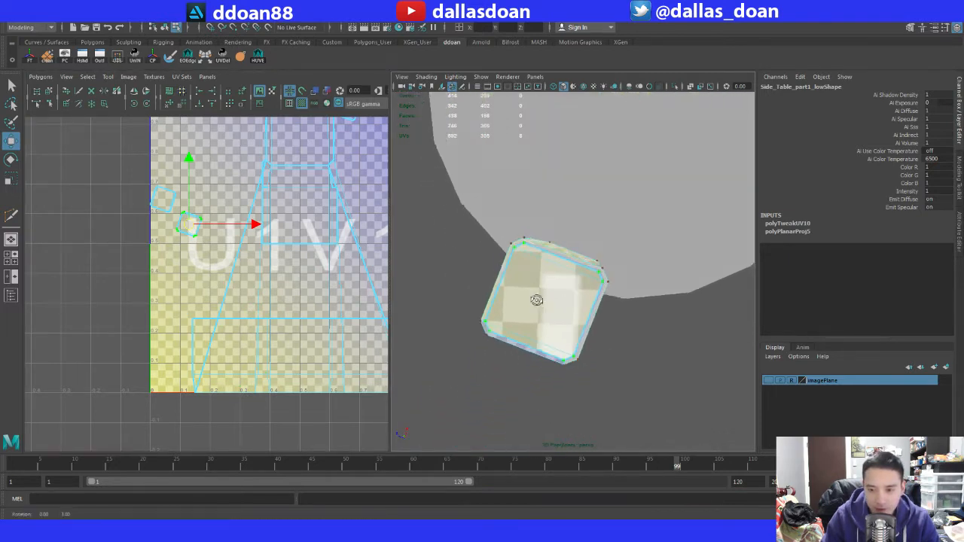
pyautogui.keyDown('alt'); pyautogui.moveTo(534, 301); pyautogui.dragTo(563, 295); pyautogui.keyUp('alt')
pyautogui.scroll(5, 557, 299)
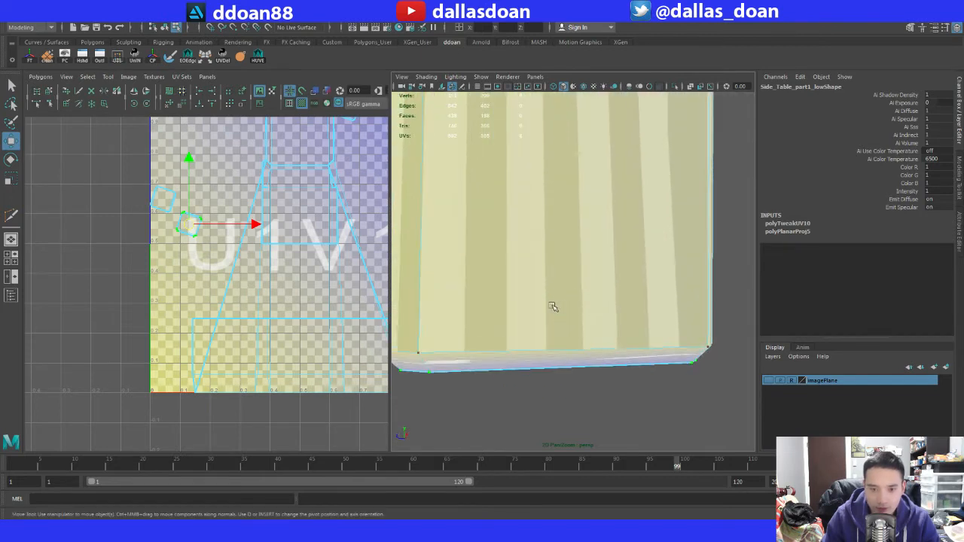
pyautogui.click(314, 91)
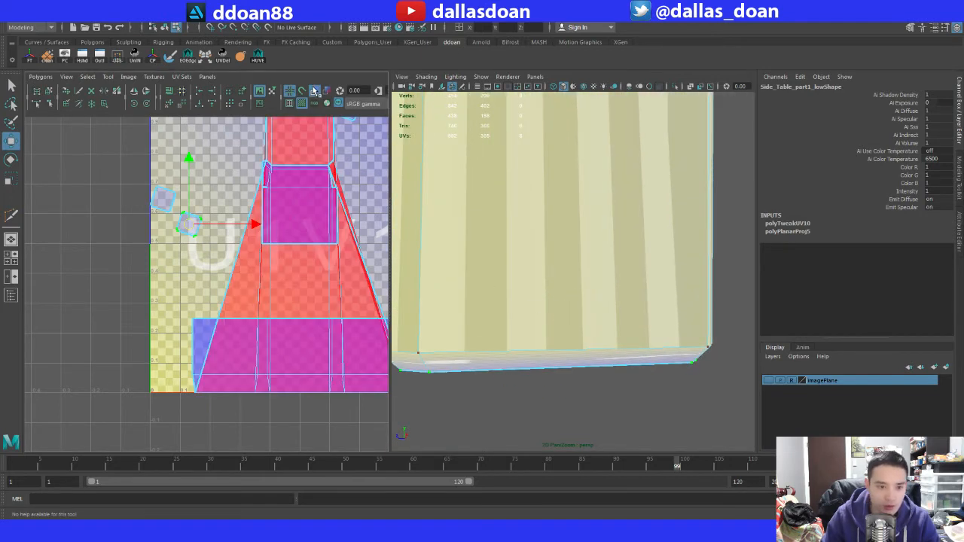
pyautogui.keyDown('alt'); pyautogui.moveTo(482, 360); pyautogui.dragTo(535, 321); pyautogui.keyUp('alt')
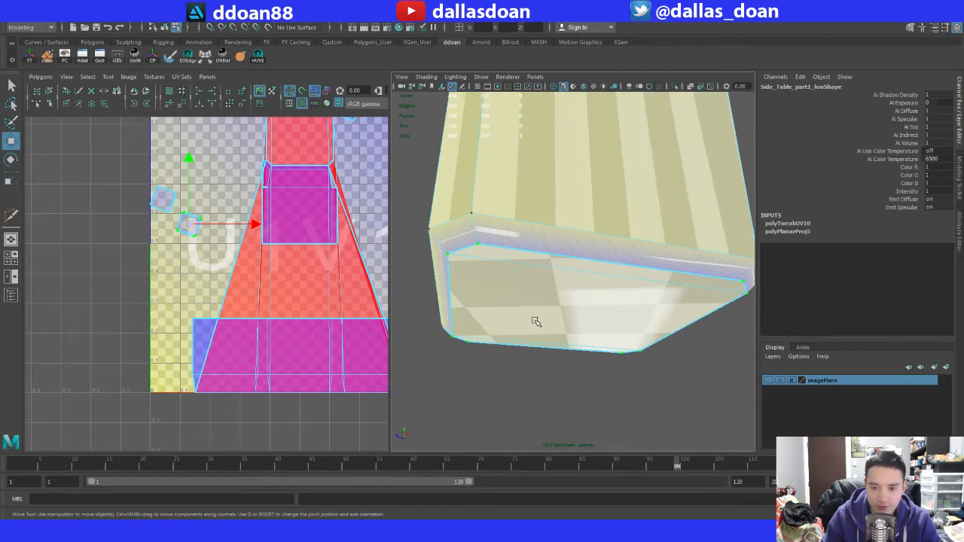
pyautogui.click(470, 243)
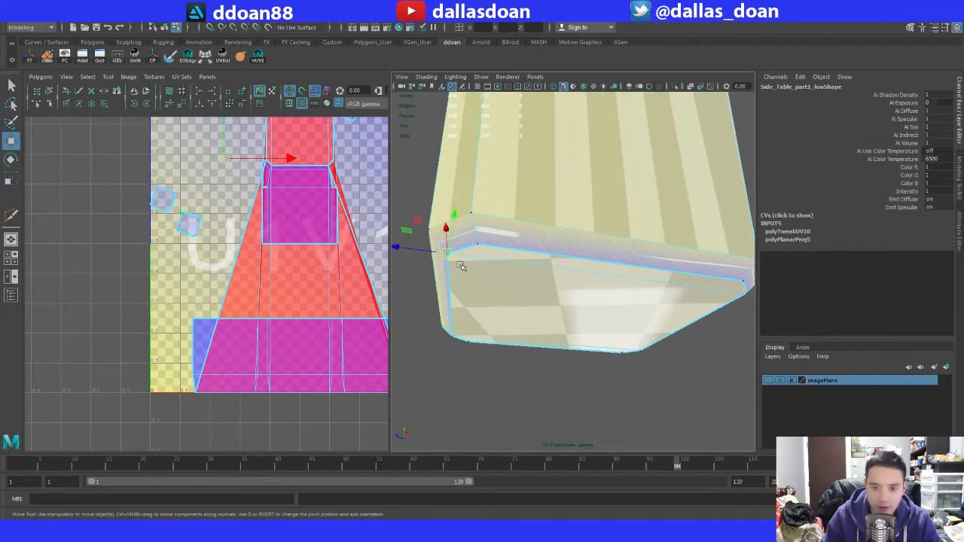
pyautogui.scroll(-3, 485, 280)
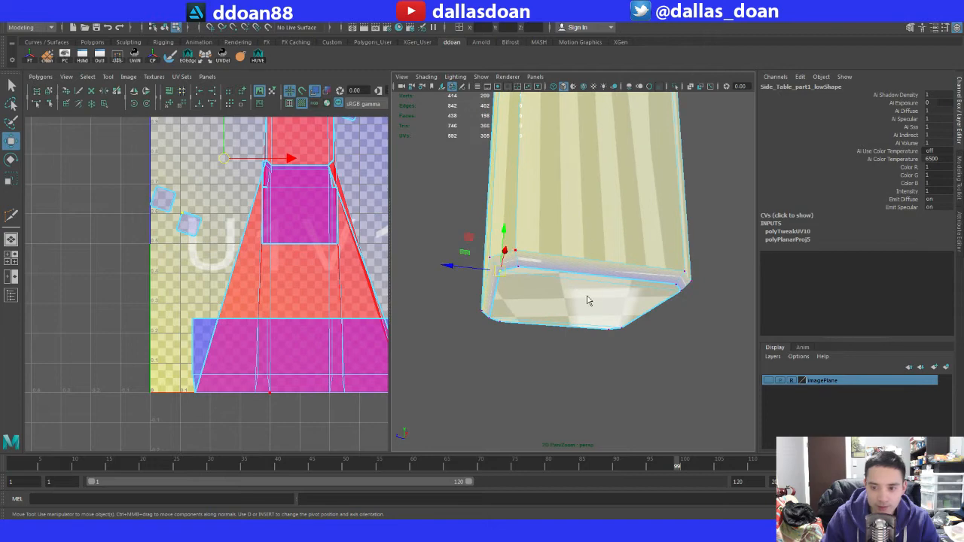
pyautogui.scroll(-5, 589, 301)
pyautogui.press('F8')
pyautogui.moveTo(572, 312)
pyautogui.keyDown('alt'); pyautogui.mouseDown()
pyautogui.moveTo(570, 267)
pyautogui.moveTo(555, 303)
pyautogui.moveTo(571, 311)
pyautogui.mouseUp(); pyautogui.keyUp('alt')
pyautogui.scroll(-4, 558, 304)
pyautogui.keyDown('alt'); pyautogui.moveTo(156, 240); pyautogui.dragTo(191, 320, button='middle'); pyautogui.keyUp('alt')
pyautogui.scroll(4, 161, 245)
# Smooth-unfold the upper-left square foot shell flat
pyautogui.press('F12')
pyautogui.moveTo(163, 219); pyautogui.dragTo(215, 269)
pyautogui.scroll(3, 218, 257)
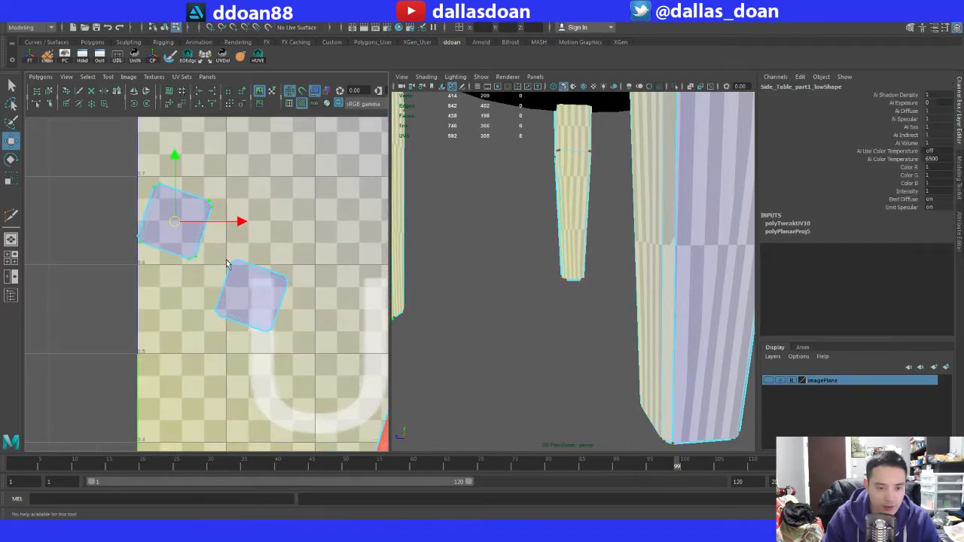
pyautogui.keyDown('shift'); pyautogui.moveTo(238, 208); pyautogui.dragTo(223, 284, button='right'); pyautogui.keyUp('shift')
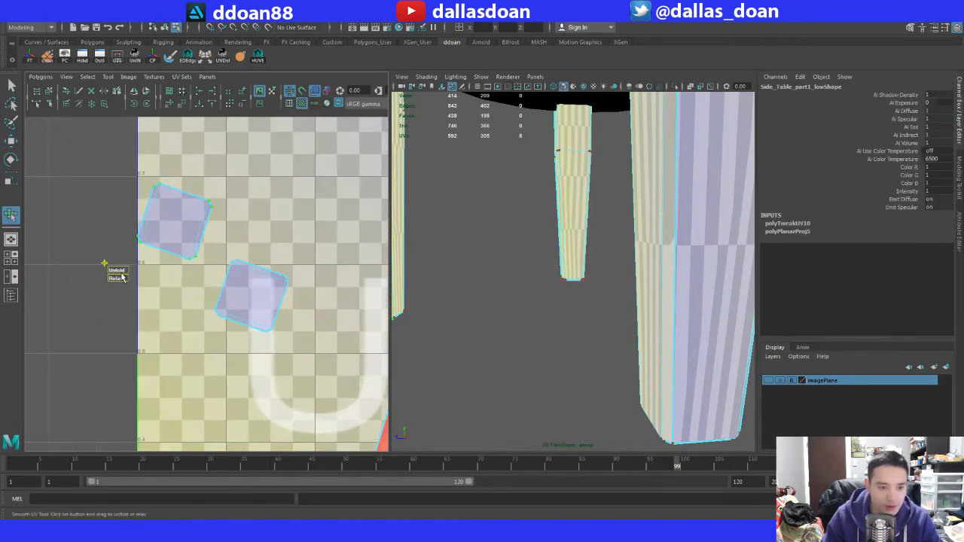
pyautogui.moveTo(117, 270); pyautogui.dragTo(267, 275)
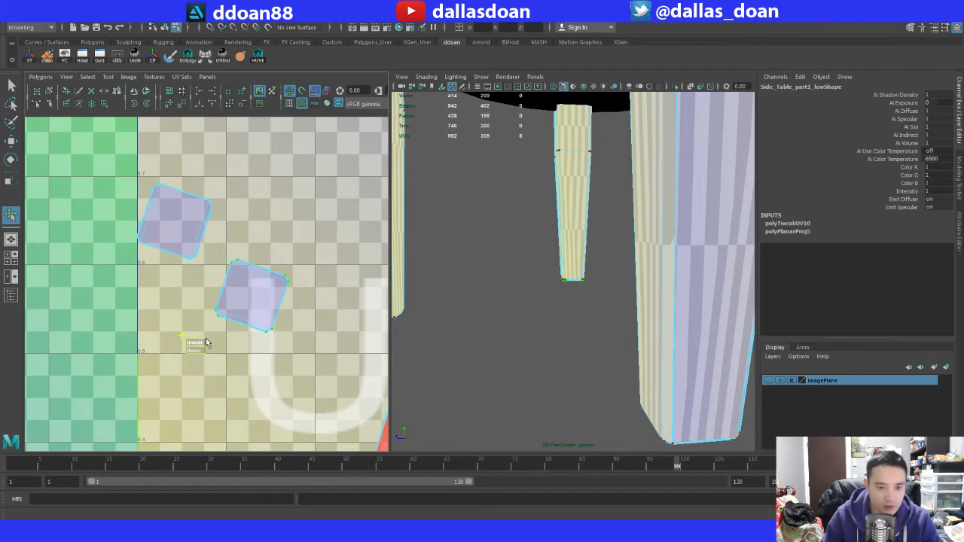
pyautogui.scroll(-5, 253, 275)
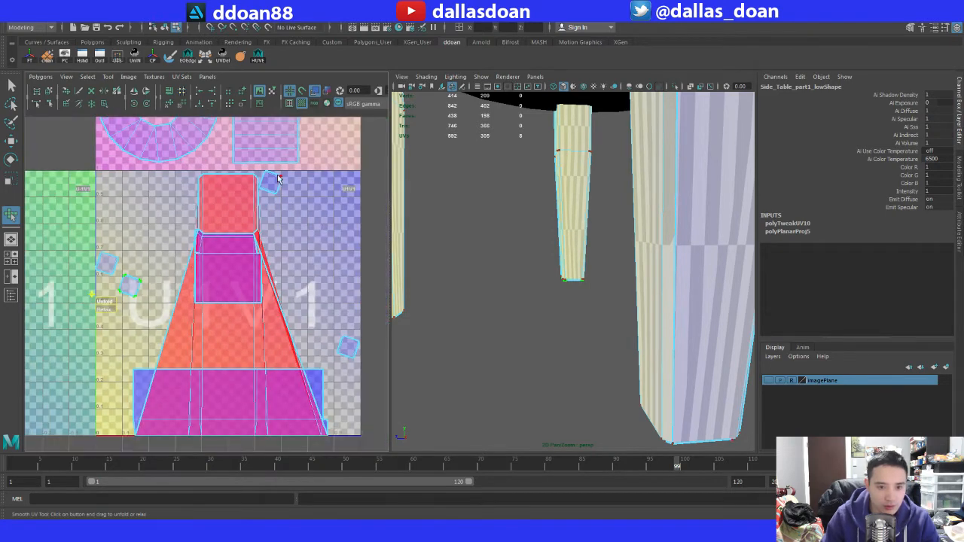
# Rotate the top and right-hand square shells upright and place one beside the upper-left square
pyautogui.click(278, 178)
pyautogui.press('w')
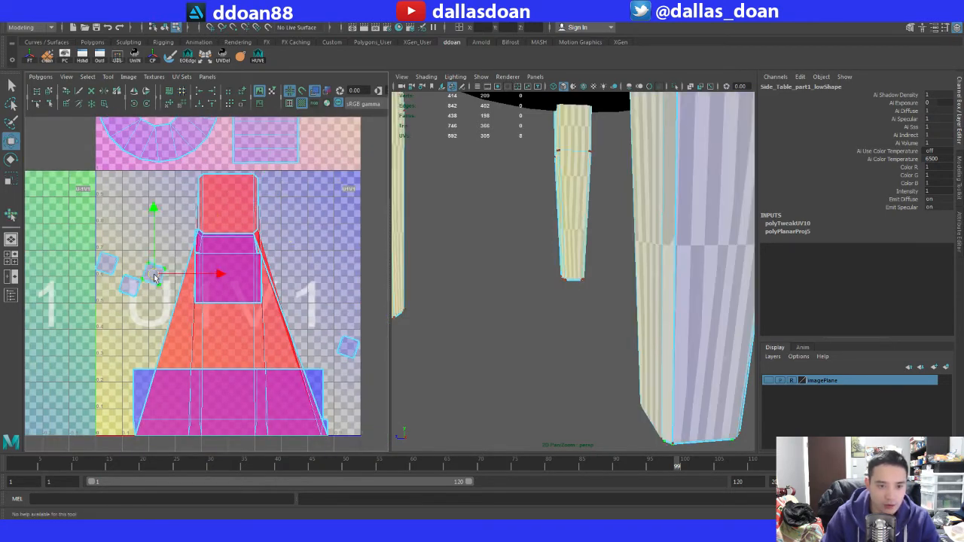
pyautogui.click(348, 345)
pyautogui.keyDown('alt'); pyautogui.moveTo(334, 323); pyautogui.dragTo(316, 313, button='middle'); pyautogui.keyUp('alt')
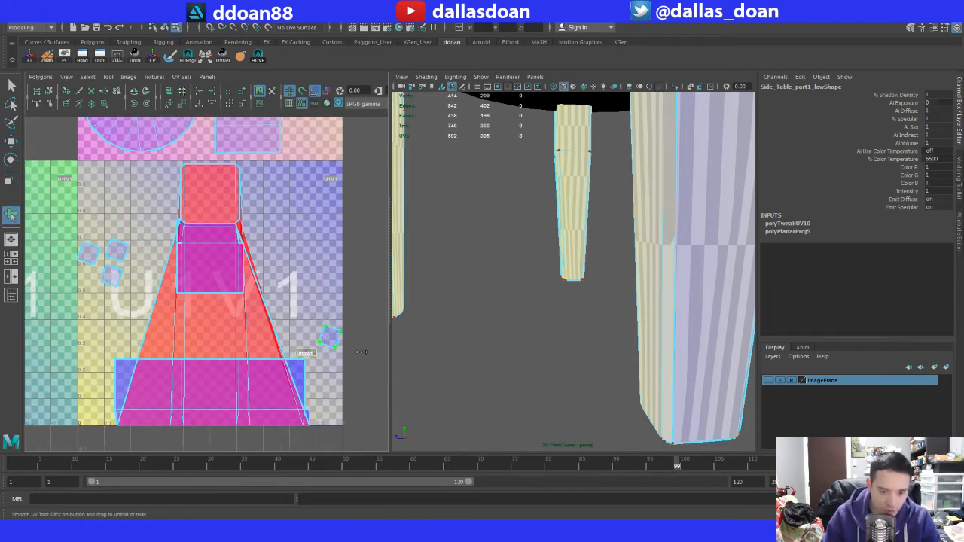
pyautogui.press('w')
pyautogui.scroll(5, 102, 234)
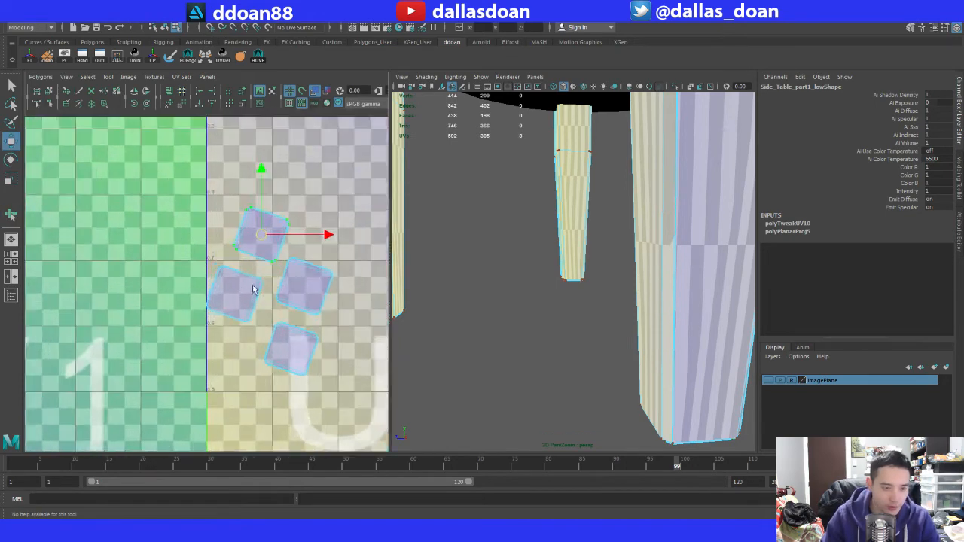
pyautogui.press('e')
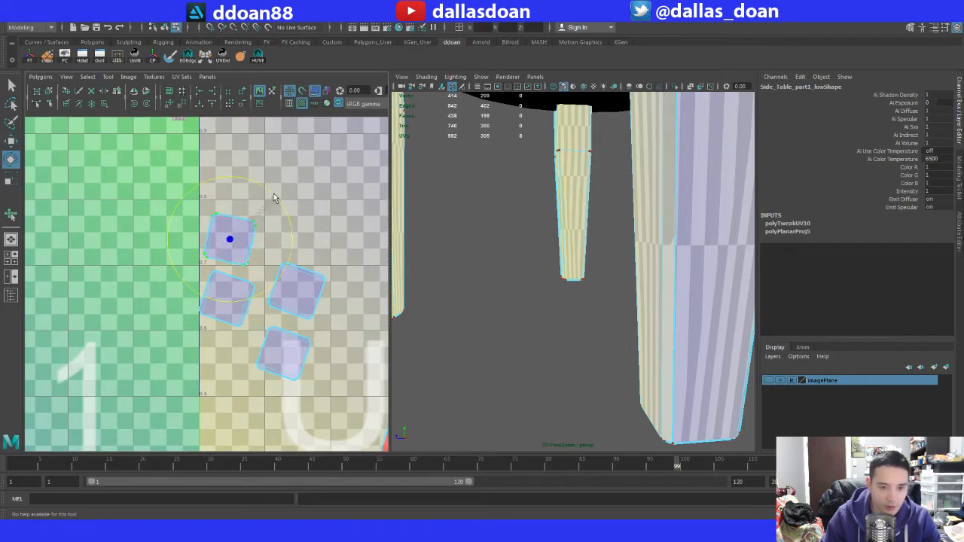
pyautogui.press('w')
pyautogui.click(310, 272)
pyautogui.press('e')
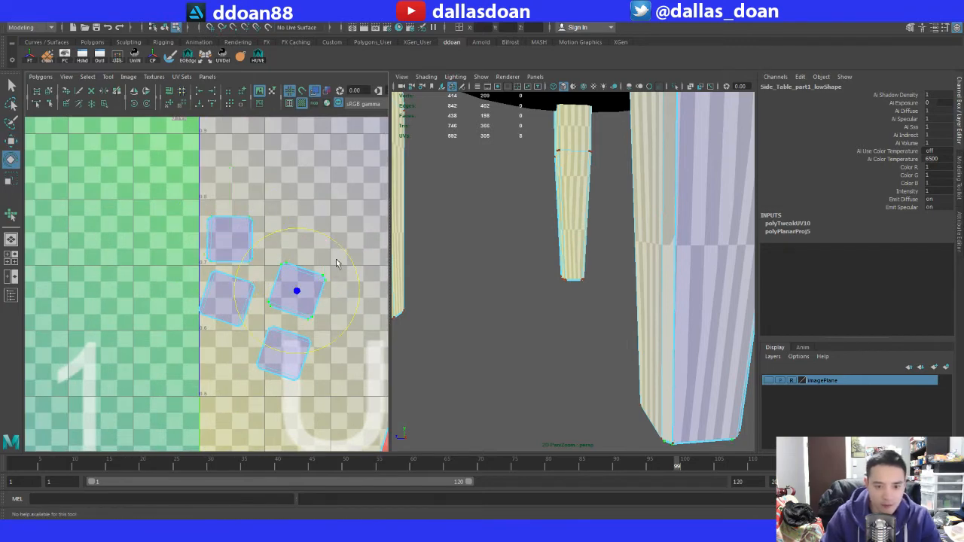
pyautogui.press('w')
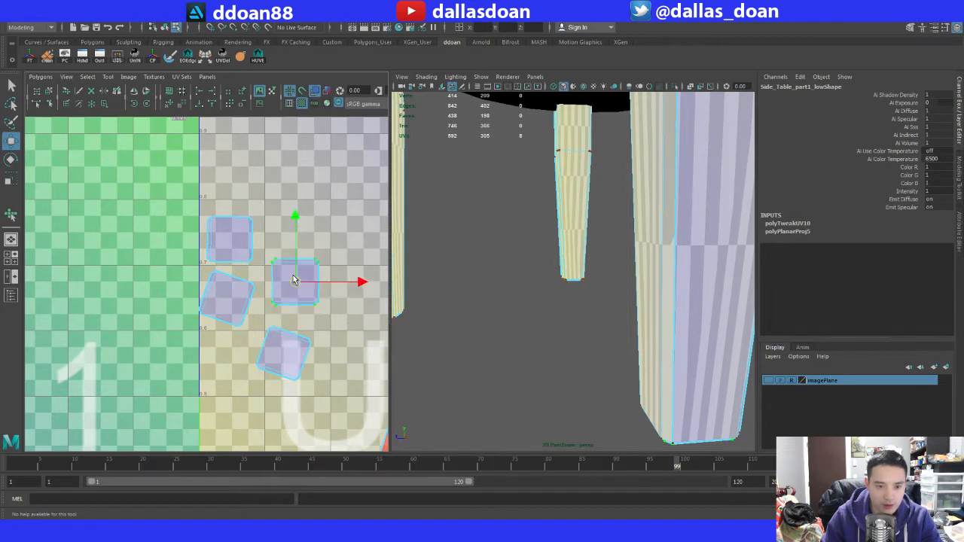
pyautogui.moveTo(296, 291); pyautogui.dragTo(277, 242)
# Straighten the lower-left and last square shells and align them into the 2×2 grid
pyautogui.click(220, 291)
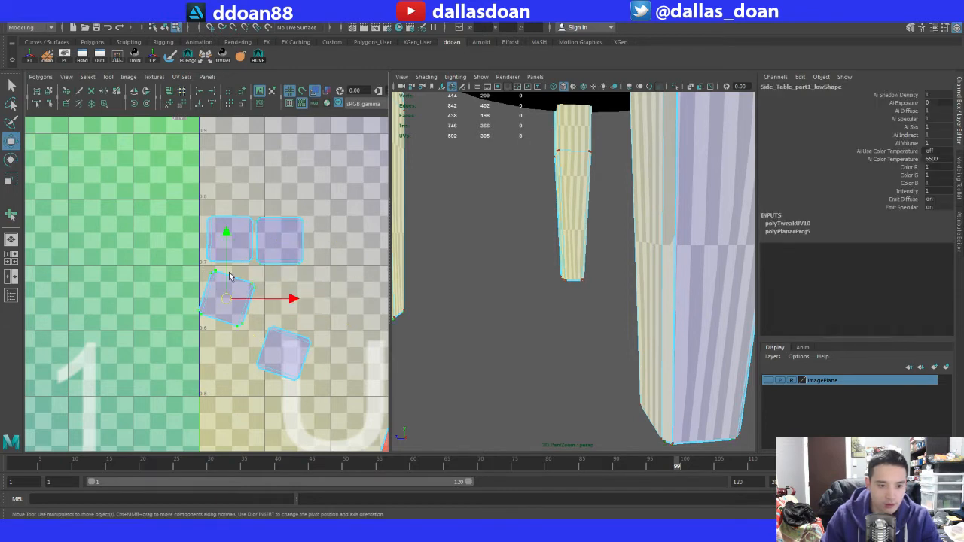
pyautogui.press('e')
pyautogui.press('w')
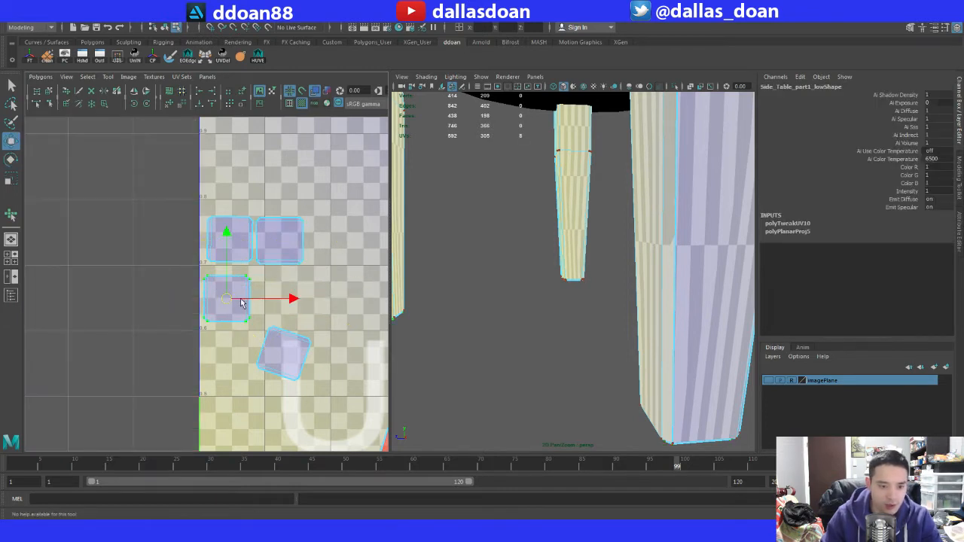
pyautogui.moveTo(227, 300); pyautogui.dragTo(232, 292)
pyautogui.click(305, 349)
pyautogui.press('e')
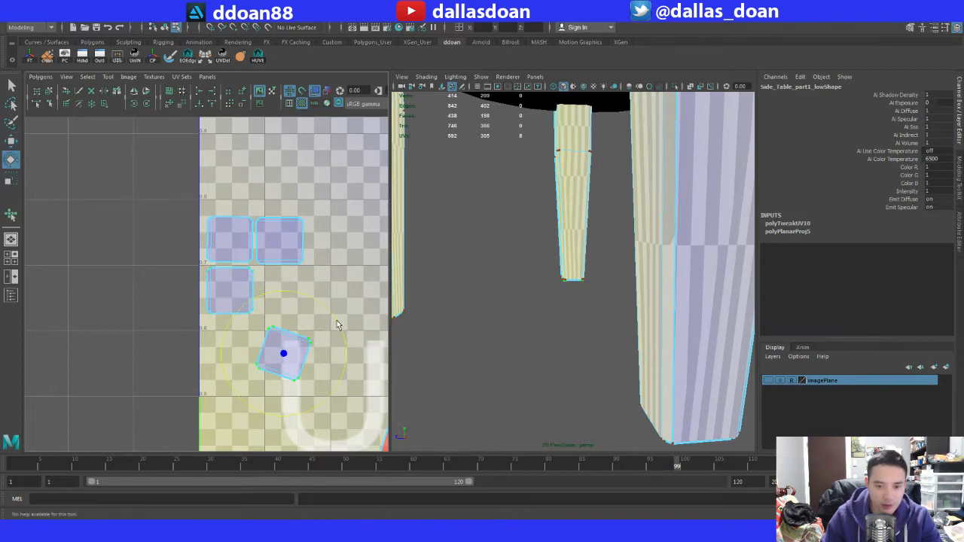
pyautogui.press('w')
pyautogui.moveTo(281, 355); pyautogui.dragTo(280, 294)
pyautogui.scroll(-2, 295, 308)
pyautogui.scroll(-4, 296, 307)
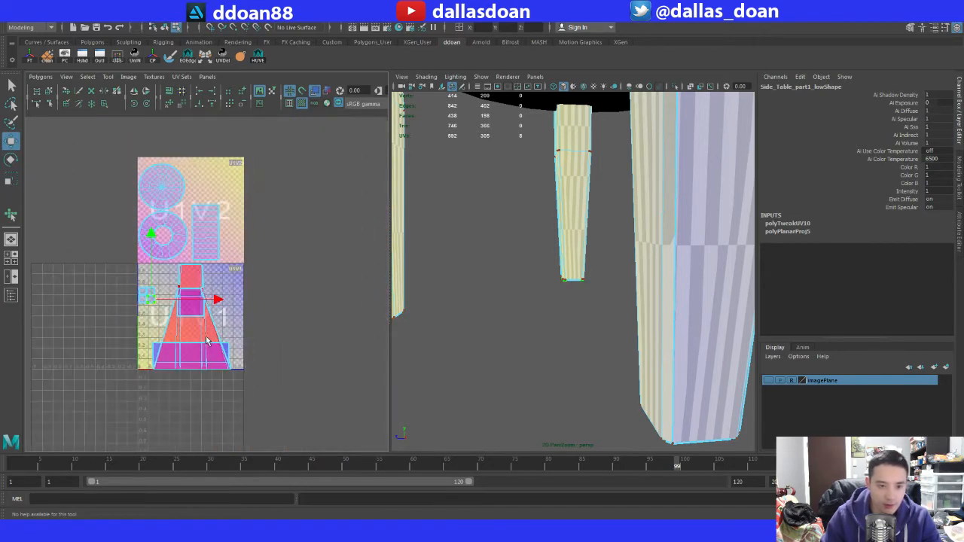
# Place the four square shells in the U1V2 tile beside the round shells
pyautogui.scroll(1, 231, 367)
pyautogui.click(201, 328)
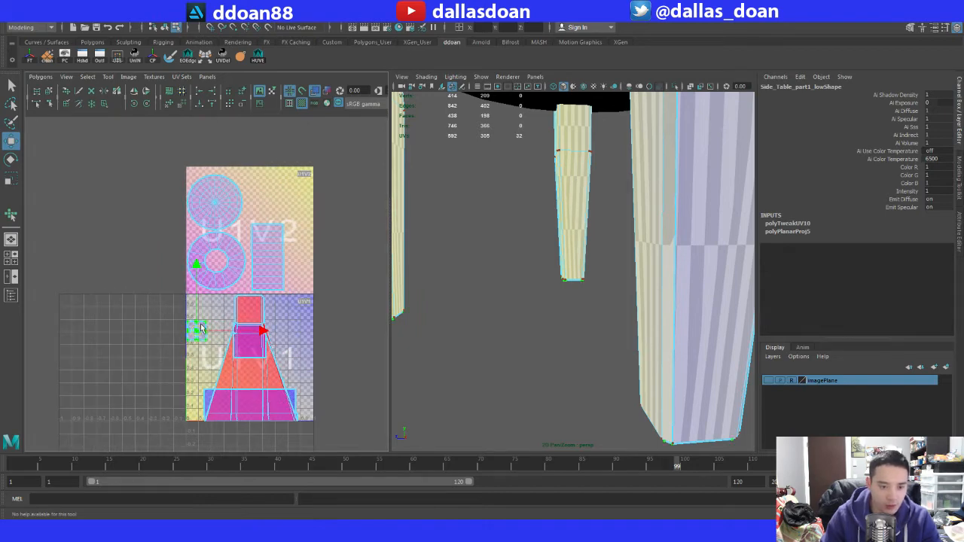
pyautogui.keyDown('alt'); pyautogui.moveTo(577, 279); pyautogui.dragTo(602, 380); pyautogui.keyUp('alt')
pyautogui.press('F8')
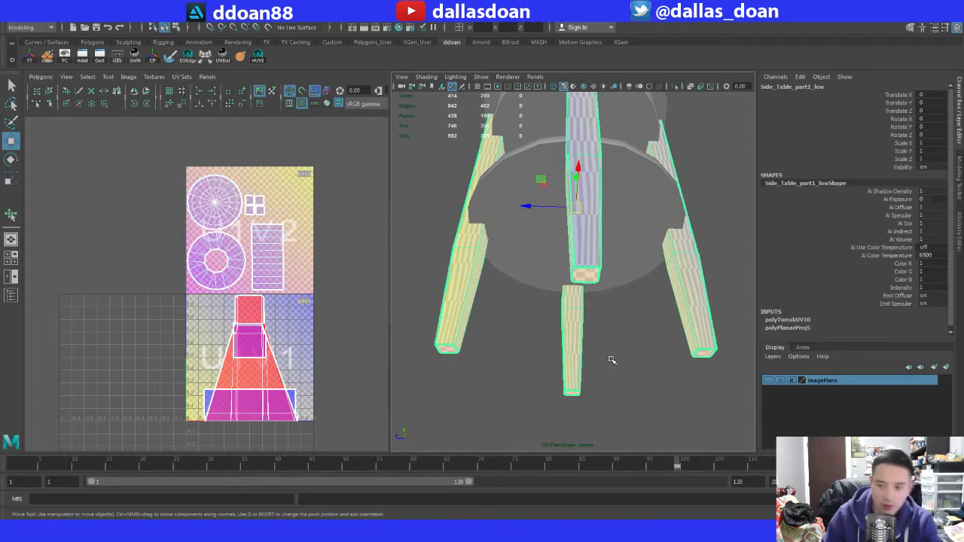
# Select the right table leg and isolate it on its own (Ctrl+1)
pyautogui.keyDown('alt'); pyautogui.moveTo(554, 256); pyautogui.dragTo(579, 256); pyautogui.keyUp('alt')
pyautogui.click(579, 255)
pyautogui.hotkey('ctrl', '1')
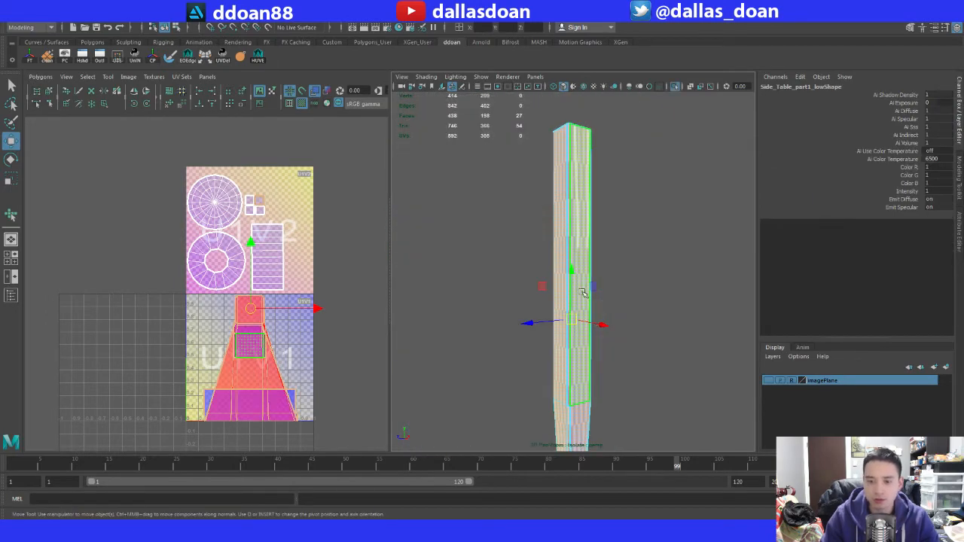
pyautogui.keyDown('alt'); pyautogui.moveTo(584, 313); pyautogui.dragTo(532, 295); pyautogui.keyUp('alt')
pyautogui.keyDown('alt'); pyautogui.moveTo(531, 294); pyautogui.dragTo(581, 306, button='middle'); pyautogui.keyUp('alt')
pyautogui.keyDown('alt'); pyautogui.moveTo(581, 305); pyautogui.dragTo(595, 319); pyautogui.keyUp('alt')
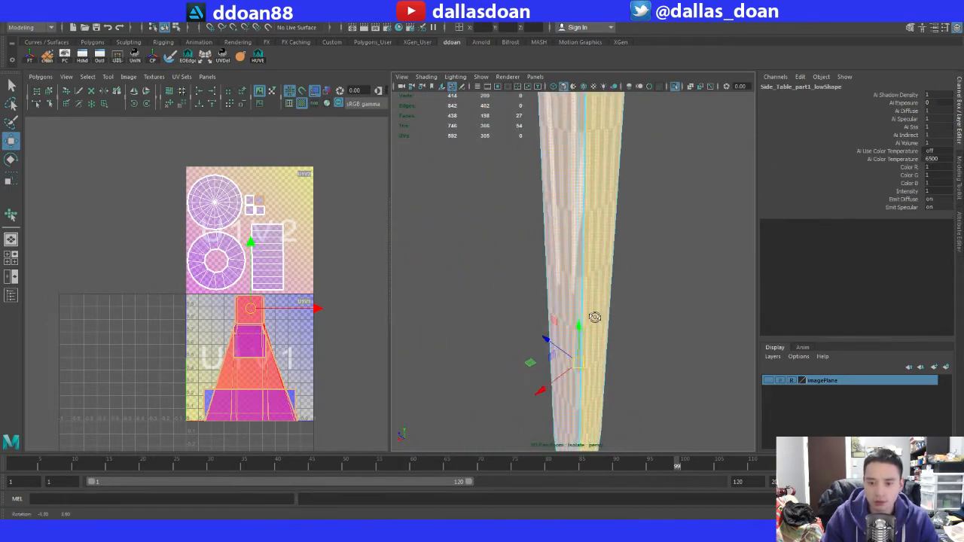
pyautogui.keyDown('alt'); pyautogui.moveTo(595, 319); pyautogui.dragTo(591, 245, button='right'); pyautogui.keyUp('alt')
# Sew the leg's vertical seam and small bottom edge together with Move and Sew UVs
pyautogui.click(579, 215)
pyautogui.keyDown('alt'); pyautogui.moveTo(601, 249); pyautogui.dragTo(589, 270); pyautogui.keyUp('alt')
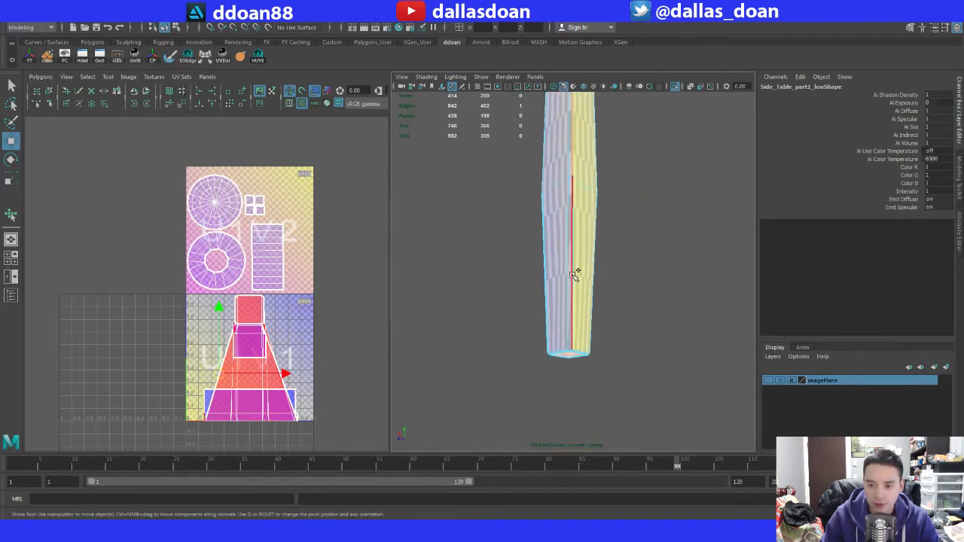
pyautogui.keyDown('alt'); pyautogui.moveTo(609, 269); pyautogui.dragTo(578, 320, button='right'); pyautogui.keyUp('alt')
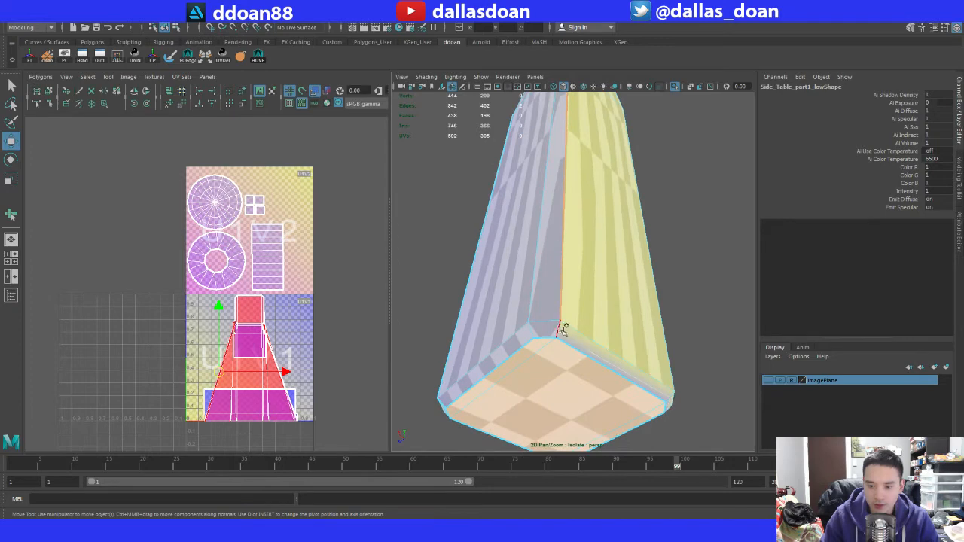
pyautogui.keyDown('shift'); pyautogui.click(560, 329); pyautogui.keyUp('shift')
pyautogui.keyDown('shift'); pyautogui.moveTo(244, 235); pyautogui.dragTo(246, 200, button='right'); pyautogui.keyUp('shift')
# Select all the leg's faces, convert them to UVs and attempt an unfold
pyautogui.keyDown('alt'); pyautogui.moveTo(566, 258); pyautogui.dragTo(552, 308); pyautogui.keyUp('alt')
pyautogui.keyDown('alt'); pyautogui.moveTo(552, 308); pyautogui.dragTo(608, 306, button='right'); pyautogui.keyUp('alt')
pyautogui.keyDown('alt'); pyautogui.moveTo(609, 306); pyautogui.dragTo(625, 334); pyautogui.keyUp('alt')
pyautogui.moveTo(606, 243); pyautogui.dragTo(607, 272, button='right')
pyautogui.doubleClick(611, 235)
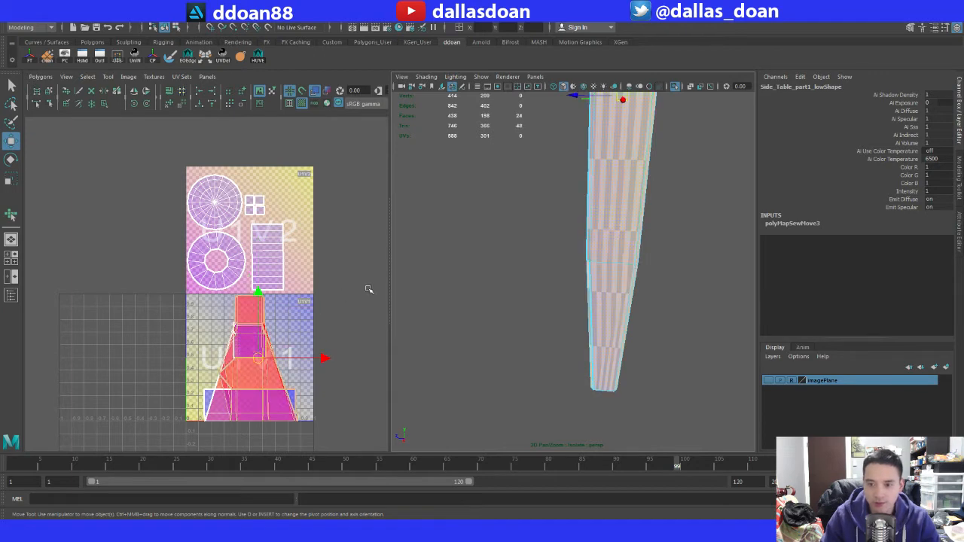
pyautogui.keyDown('alt'); pyautogui.moveTo(248, 357); pyautogui.dragTo(292, 390, button='right'); pyautogui.keyUp('alt')
pyautogui.keyDown('alt'); pyautogui.moveTo(293, 390); pyautogui.dragTo(298, 341, button='middle'); pyautogui.keyUp('alt')
pyautogui.keyDown('ctrl'); pyautogui.moveTo(361, 268); pyautogui.dragTo(363, 269, button='right'); pyautogui.keyUp('ctrl')
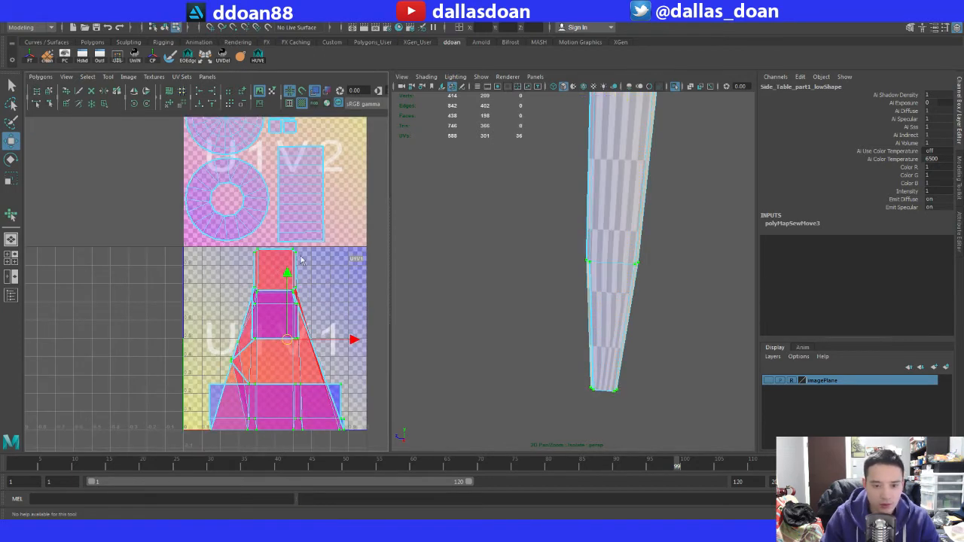
pyautogui.keyDown('shift'); pyautogui.moveTo(299, 257); pyautogui.dragTo(342, 305, button='right'); pyautogui.keyUp('shift')
# Return to object selection and turn Isolate Select off to show the whole table
pyautogui.keyDown('alt'); pyautogui.moveTo(538, 343); pyautogui.dragTo(570, 339); pyautogui.keyUp('alt')
pyautogui.keyDown('alt'); pyautogui.moveTo(570, 340); pyautogui.dragTo(558, 291, button='right'); pyautogui.keyUp('alt')
pyautogui.keyDown('alt'); pyautogui.moveTo(559, 290); pyautogui.dragTo(580, 338, button='middle'); pyautogui.keyUp('alt')
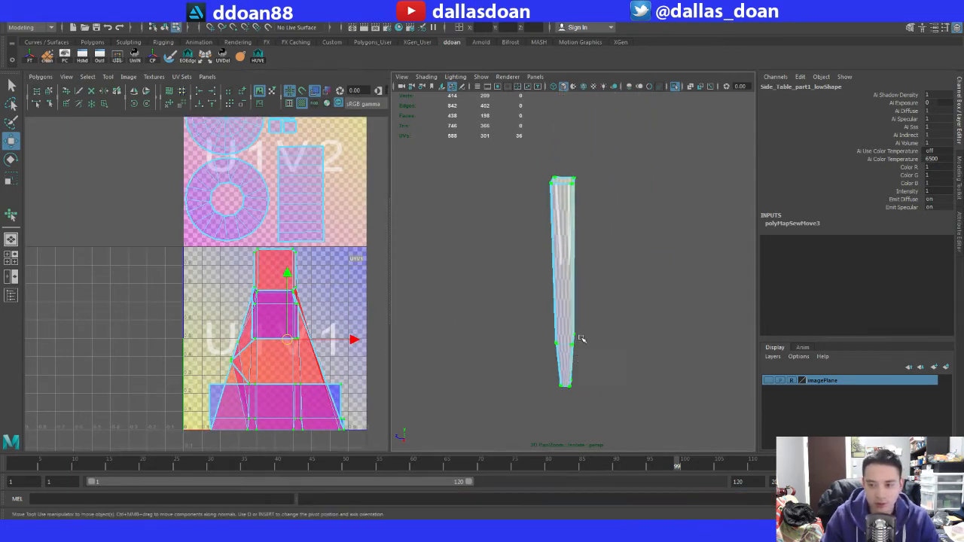
pyautogui.keyDown('alt'); pyautogui.moveTo(580, 338); pyautogui.dragTo(573, 320, button='right'); pyautogui.keyUp('alt')
pyautogui.press('F8')
pyautogui.hotkey('ctrl', '1')
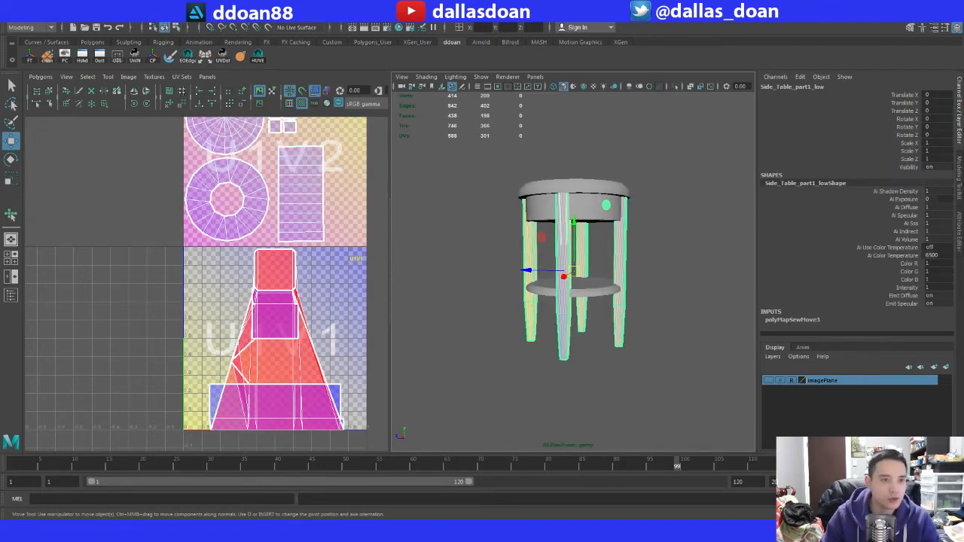
pyautogui.click(174, 15)
# Enable Nonmanifold geometry in Cleanup Options and apply the cleanup to the table mesh
pyautogui.click(241, 214)
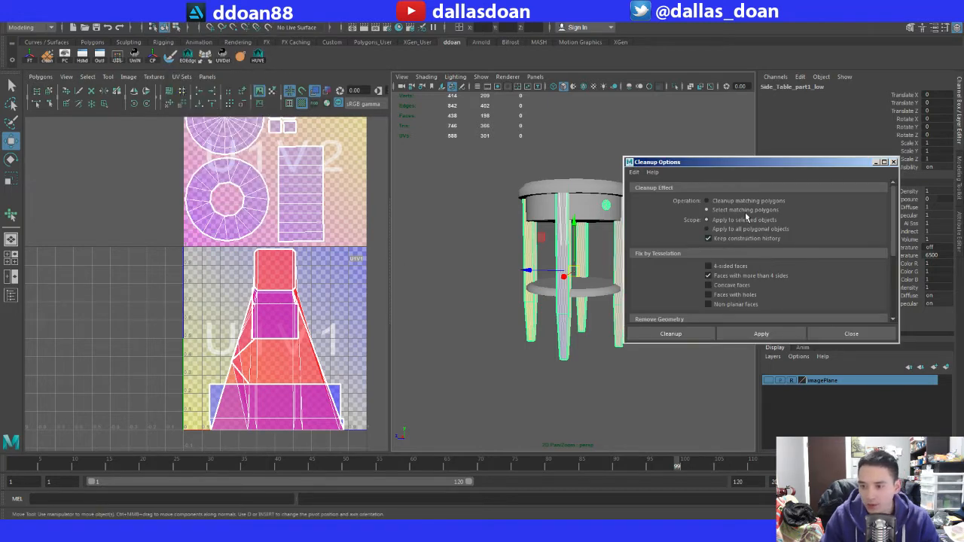
pyautogui.scroll(-3, 774, 272)
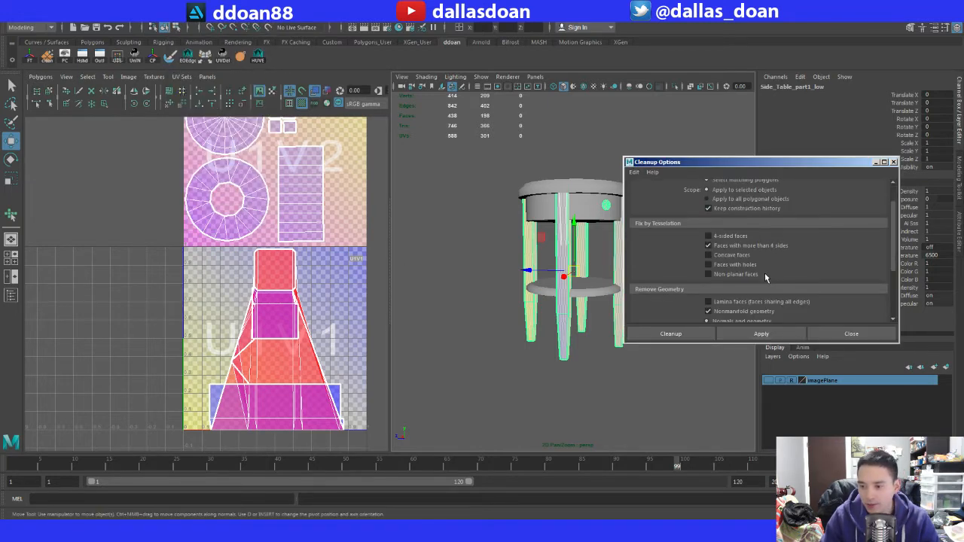
pyautogui.click(761, 334)
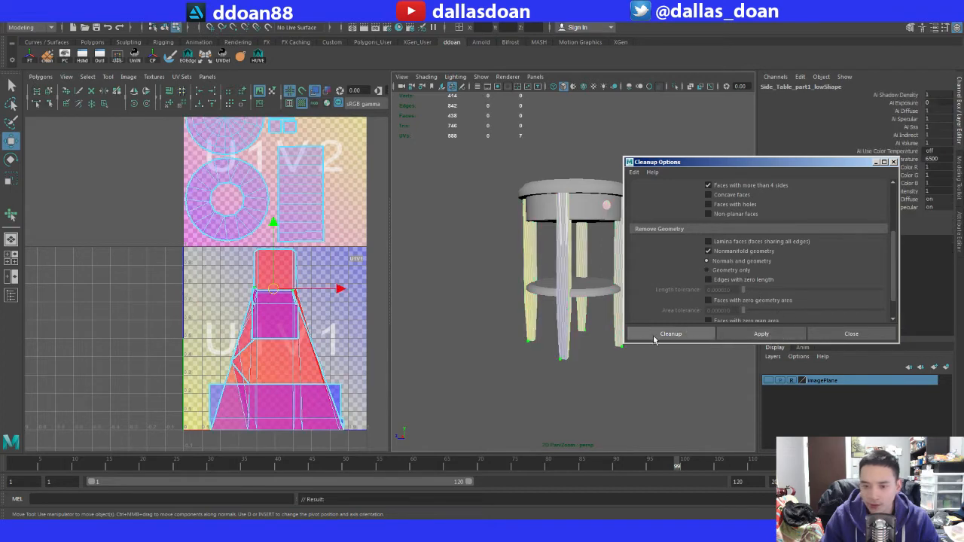
pyautogui.keyDown('alt'); pyautogui.moveTo(542, 394); pyautogui.dragTo(561, 311); pyautogui.keyUp('alt')
pyautogui.keyDown('alt'); pyautogui.moveTo(561, 312); pyautogui.dragTo(588, 314, button='right'); pyautogui.keyUp('alt')
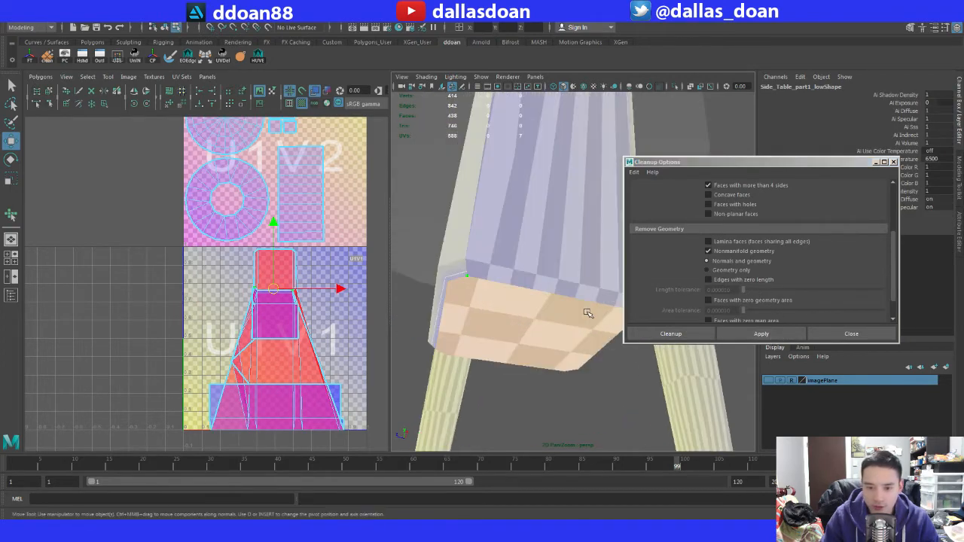
pyautogui.keyDown('alt'); pyautogui.moveTo(561, 310); pyautogui.dragTo(595, 306, button='middle'); pyautogui.keyUp('alt')
pyautogui.keyDown('alt'); pyautogui.moveTo(575, 305); pyautogui.dragTo(581, 312, button='right'); pyautogui.keyUp('alt')
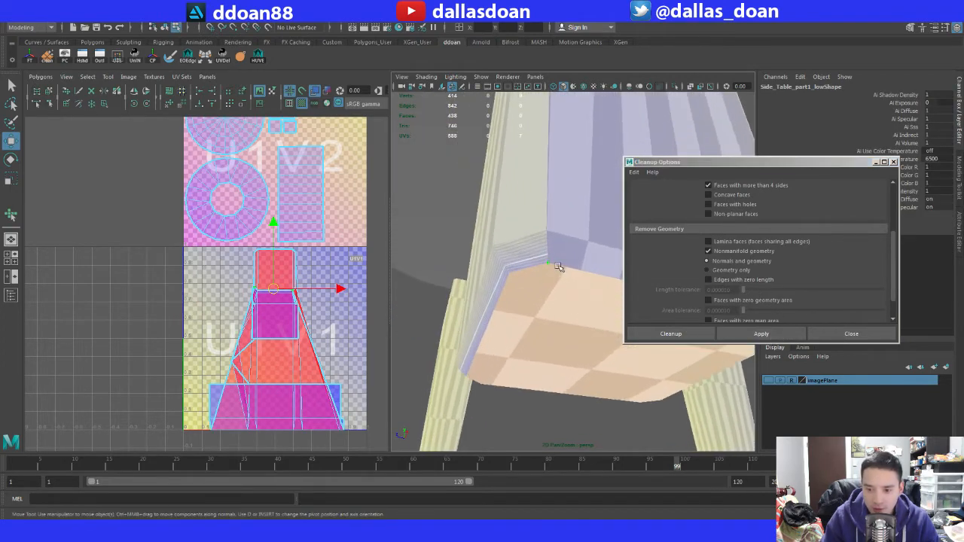
pyautogui.moveTo(558, 268)
pyautogui.keyDown('alt'); pyautogui.mouseDown(button='right')
pyautogui.moveTo(568, 278)
pyautogui.moveTo(554, 268)
pyautogui.mouseUp(button='right'); pyautogui.keyUp('alt')
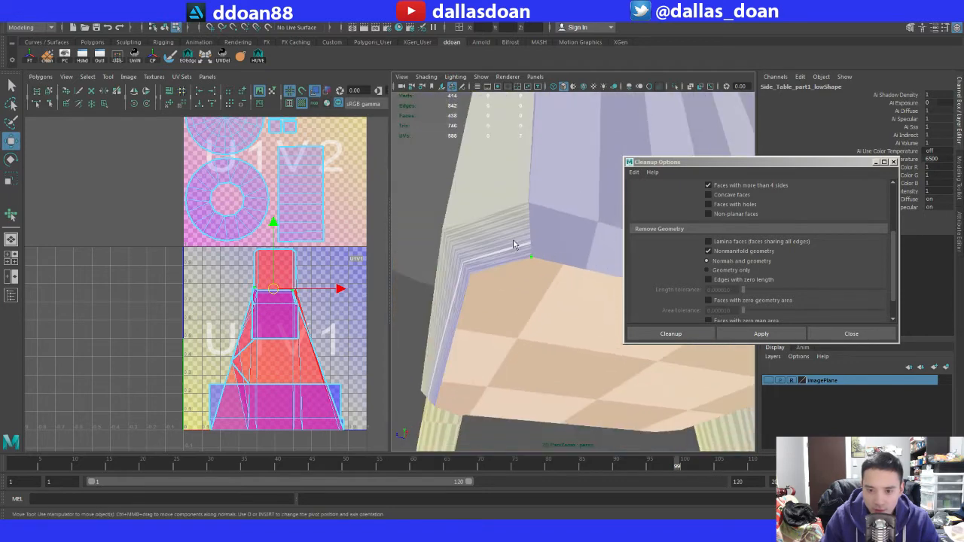
# Inspect the leg corner's components and reapply the cleanup to the whole table mesh
pyautogui.click(527, 254)
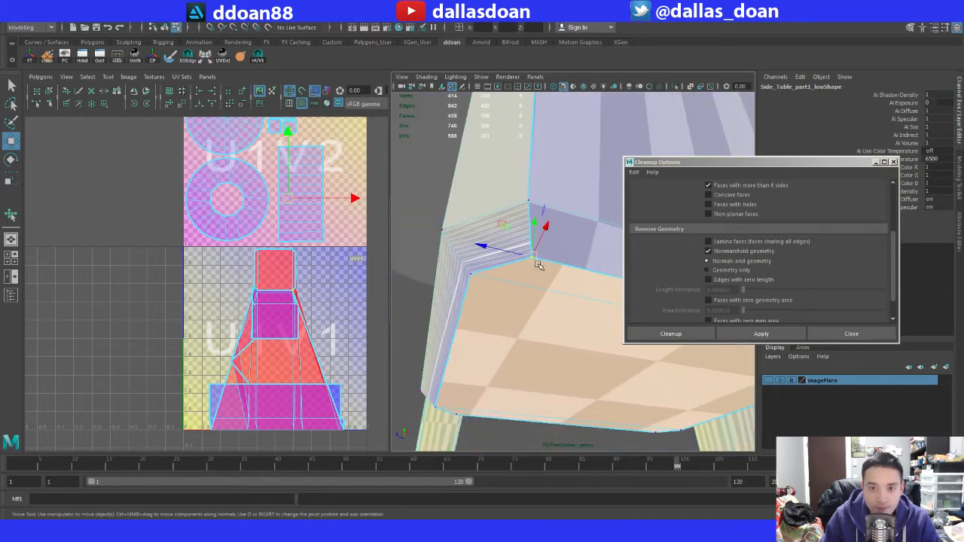
pyautogui.keyDown('alt'); pyautogui.moveTo(545, 271); pyautogui.dragTo(584, 236); pyautogui.keyUp('alt')
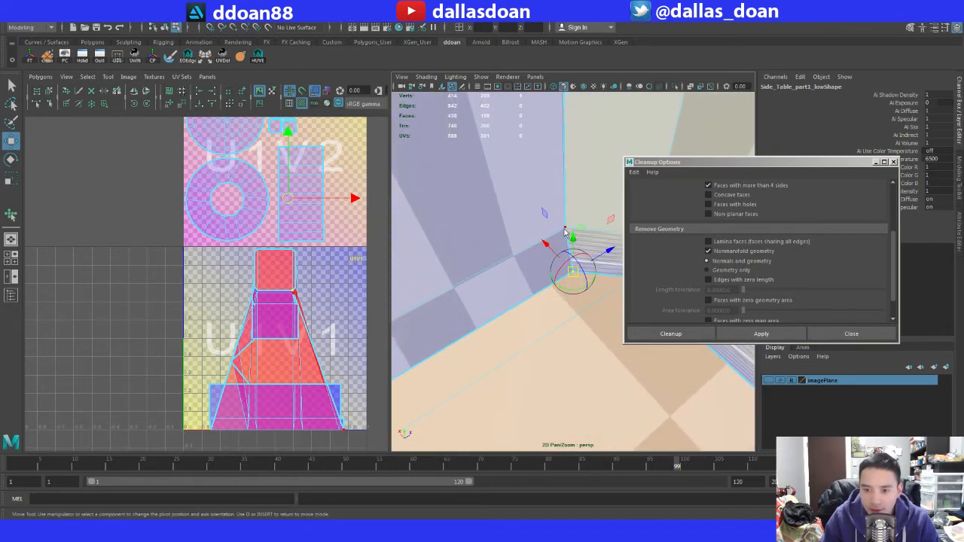
pyautogui.press('d')
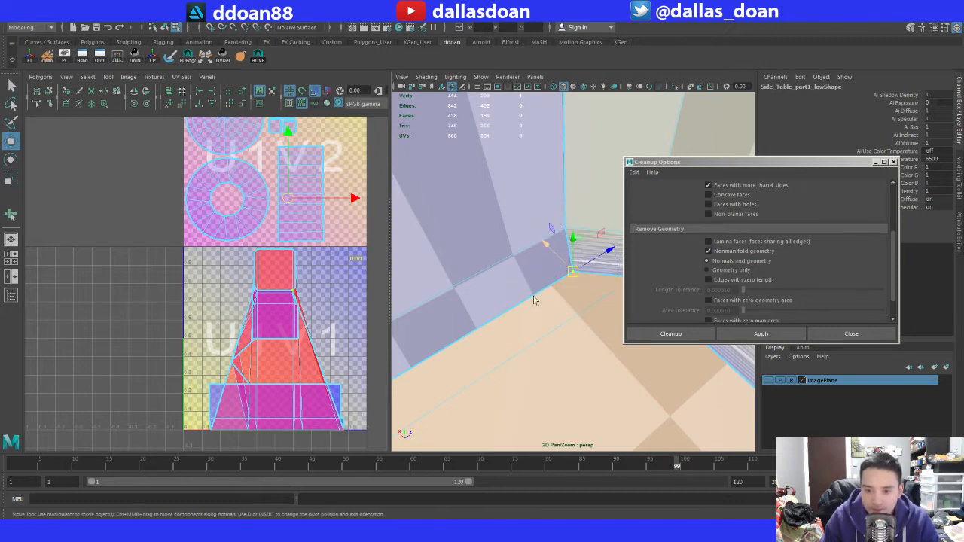
pyautogui.keyDown('alt'); pyautogui.moveTo(535, 307); pyautogui.dragTo(516, 250); pyautogui.keyUp('alt')
pyautogui.click(569, 238)
pyautogui.click(567, 273)
pyautogui.click(752, 336)
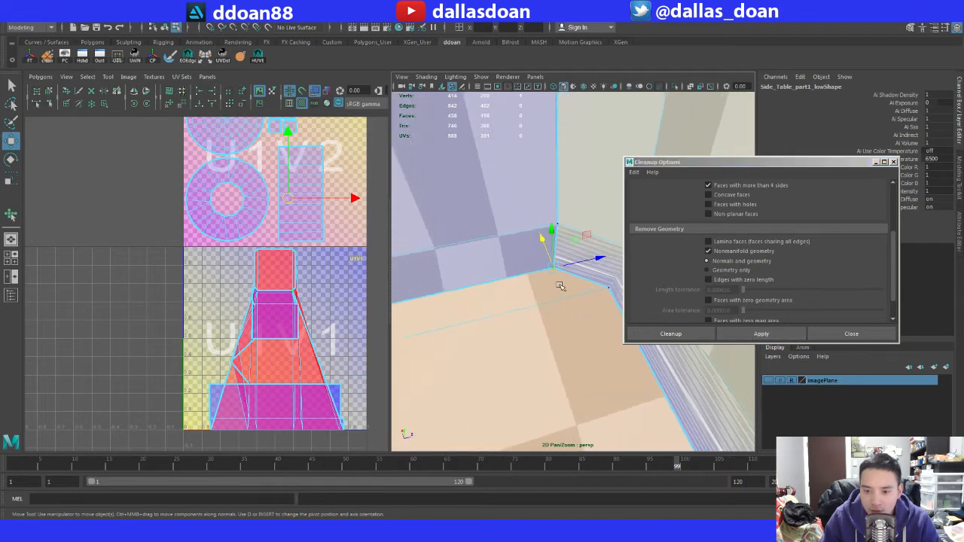
pyautogui.moveTo(513, 307); pyautogui.dragTo(598, 294, button='right')
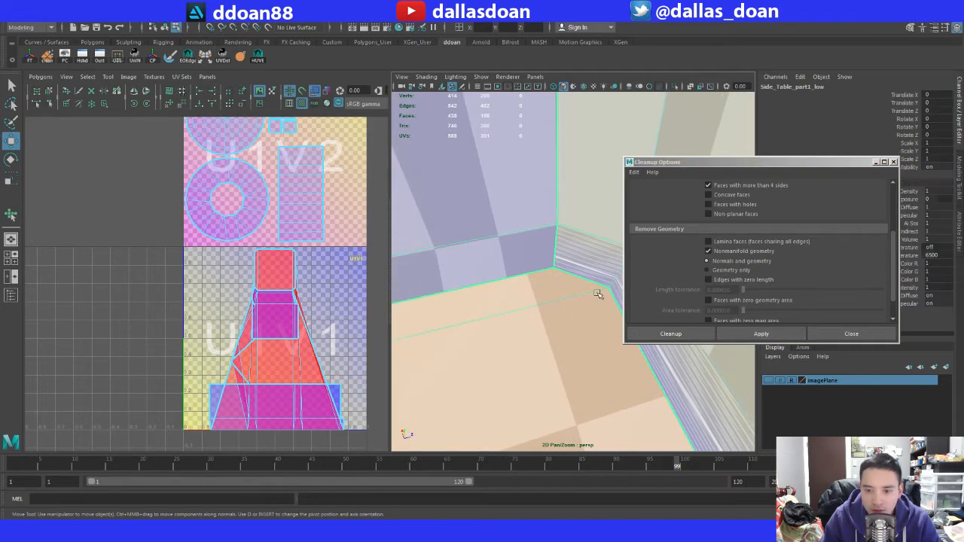
pyautogui.click(753, 336)
# Inspect the table corner's faces and its upper and lower corner vertices
pyautogui.keyDown('alt'); pyautogui.moveTo(564, 301); pyautogui.dragTo(652, 187); pyautogui.keyUp('alt')
pyautogui.hotkey('ctrl', 'F11')
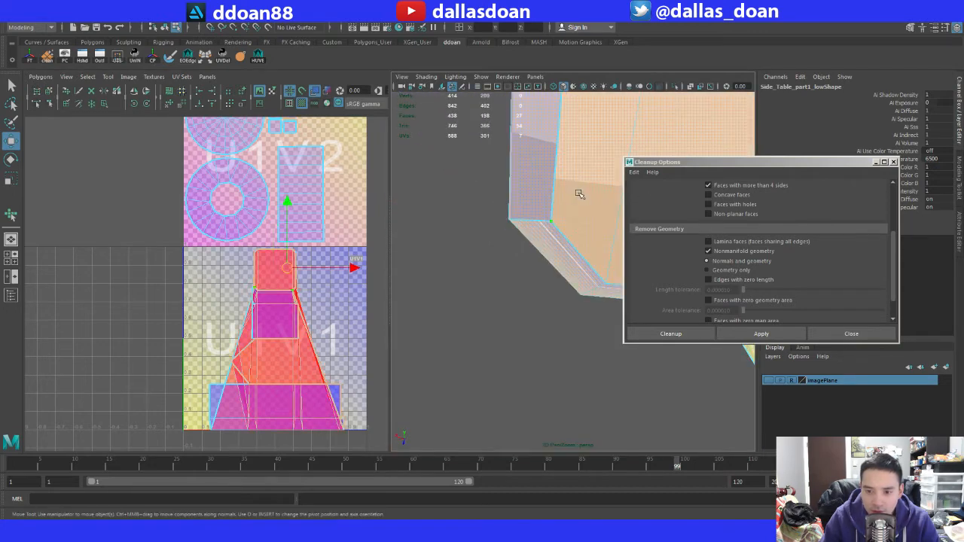
pyautogui.keyDown('alt'); pyautogui.moveTo(579, 195); pyautogui.dragTo(559, 262); pyautogui.keyUp('alt')
pyautogui.press('F9')
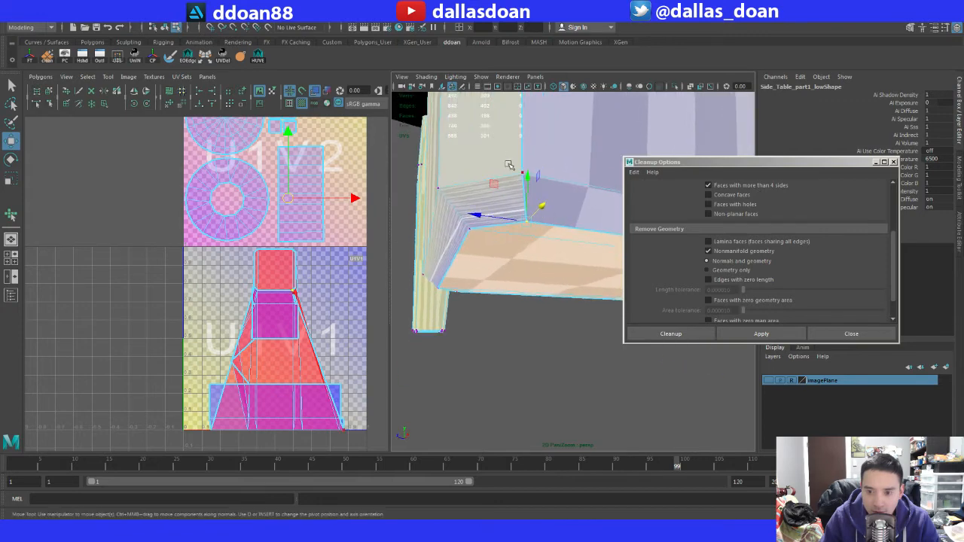
pyautogui.moveTo(511, 164); pyautogui.dragTo(549, 216)
pyautogui.moveTo(543, 219); pyautogui.dragTo(566, 226)
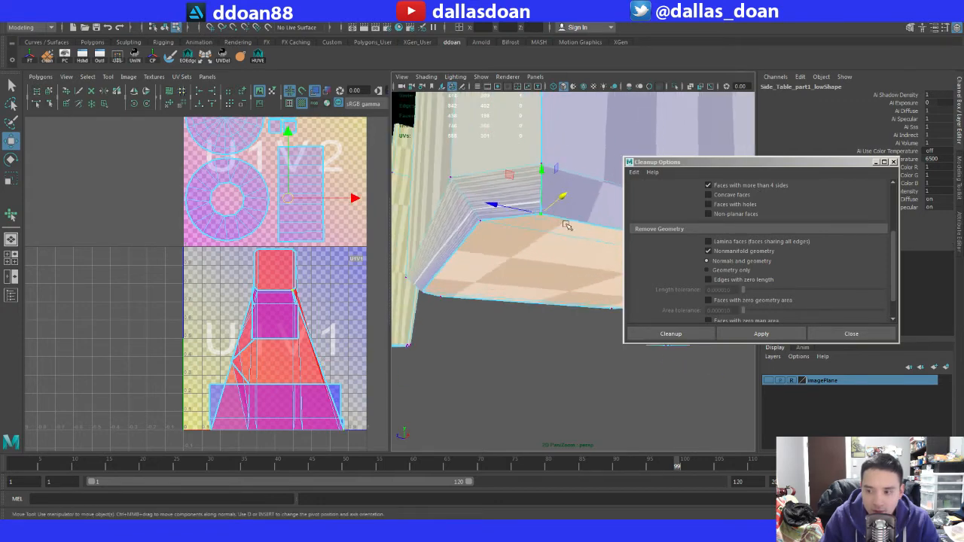
pyautogui.press('F8')
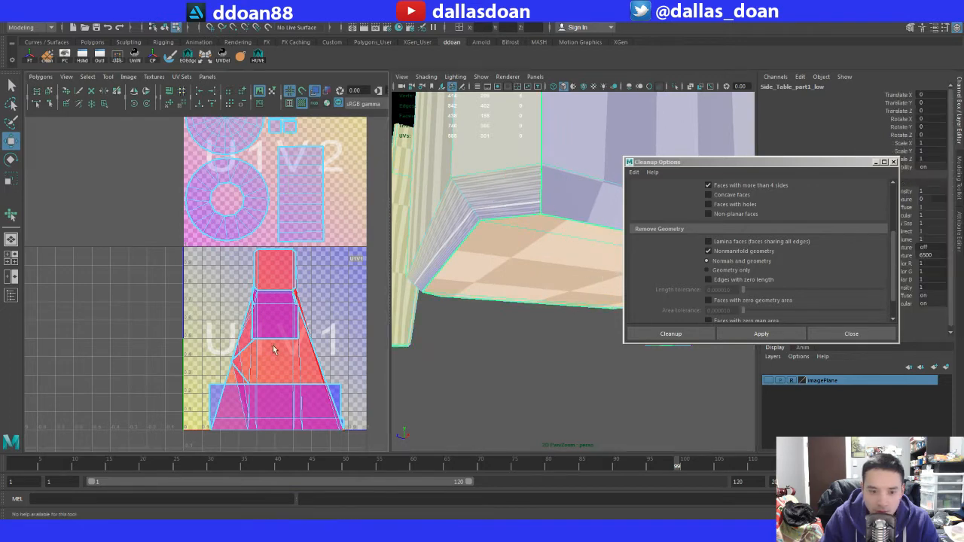
# Select the connected underside faces of the table top, convert to UVs and try Unfold
pyautogui.press('F11')
pyautogui.doubleClick(560, 204)
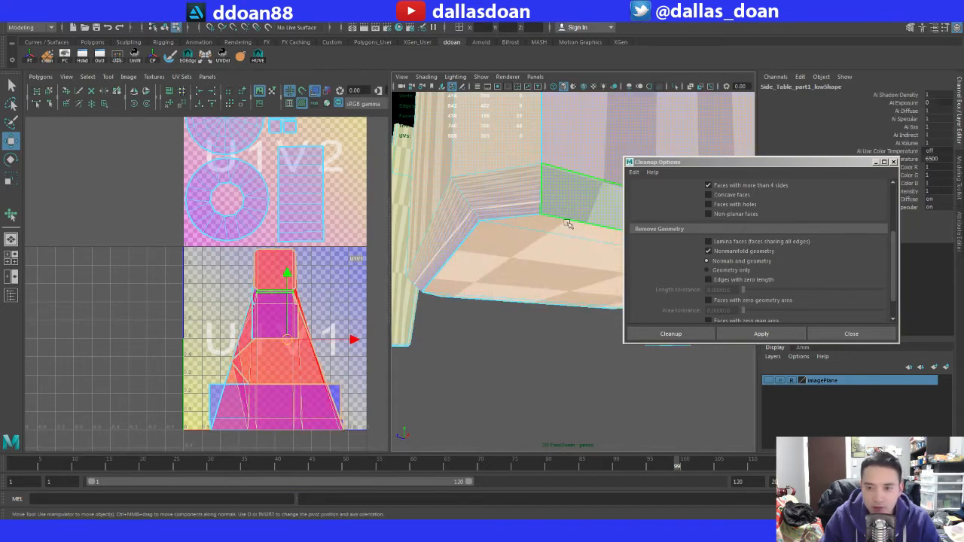
pyautogui.keyDown('ctrl'); pyautogui.moveTo(269, 286); pyautogui.dragTo(331, 286, button='right'); pyautogui.keyUp('ctrl')
pyautogui.keyDown('shift'); pyautogui.moveTo(299, 273); pyautogui.dragTo(295, 237, button='right'); pyautogui.keyUp('shift')
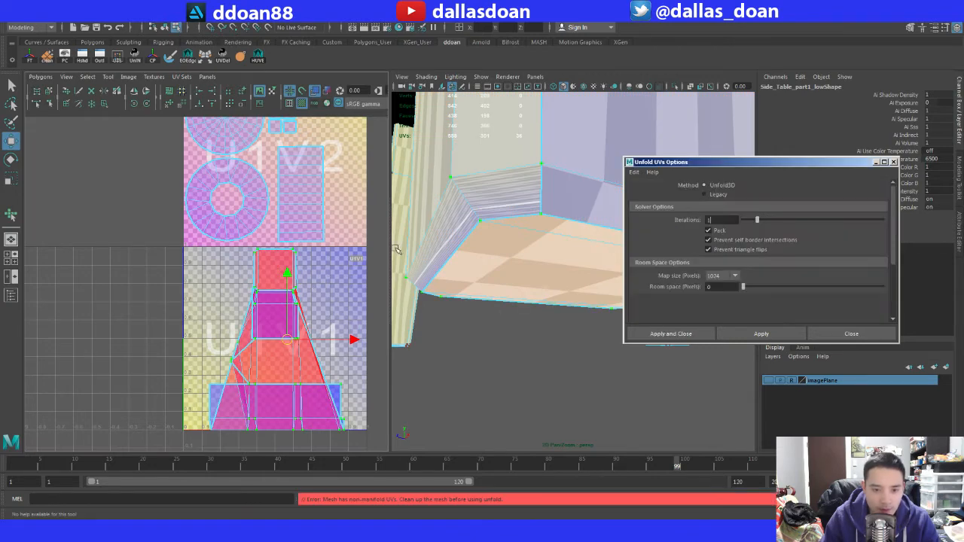
# Unfold the underside UVs with the Legacy method, then close the options
pyautogui.click(717, 196)
pyautogui.click(773, 332)
pyautogui.click(828, 330)
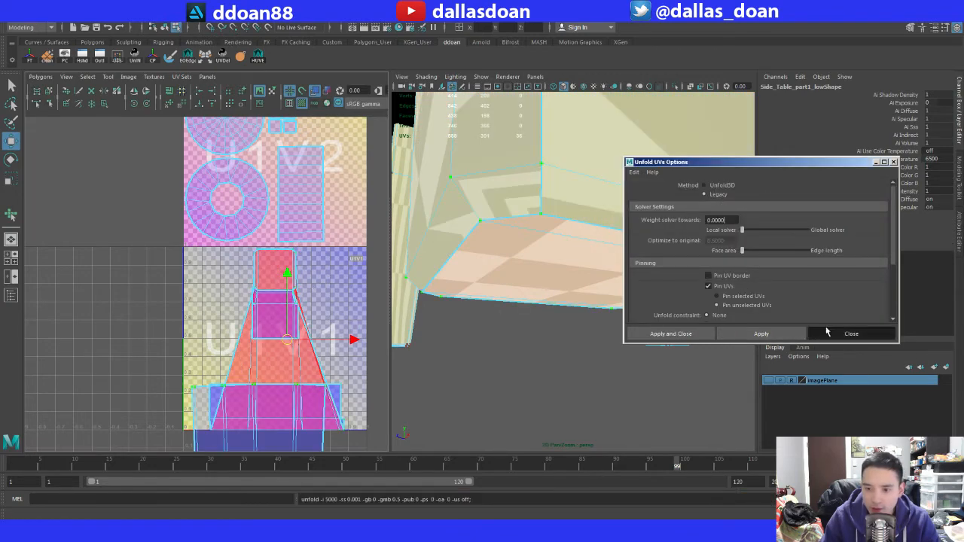
pyautogui.scroll(-4, 447, 250)
# Select the small face under the table top and frame its UVs in the UV Editor
pyautogui.keyDown('alt'); pyautogui.moveTo(449, 251); pyautogui.dragTo(581, 191); pyautogui.keyUp('alt')
pyautogui.scroll(5, 566, 241)
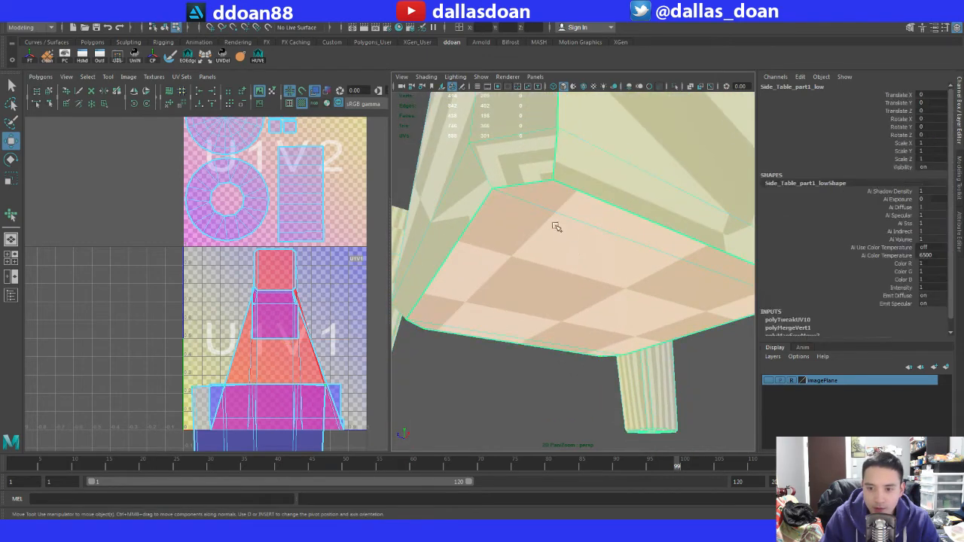
pyautogui.keyDown('alt'); pyautogui.moveTo(554, 224); pyautogui.dragTo(566, 198); pyautogui.keyUp('alt')
pyautogui.click(565, 188)
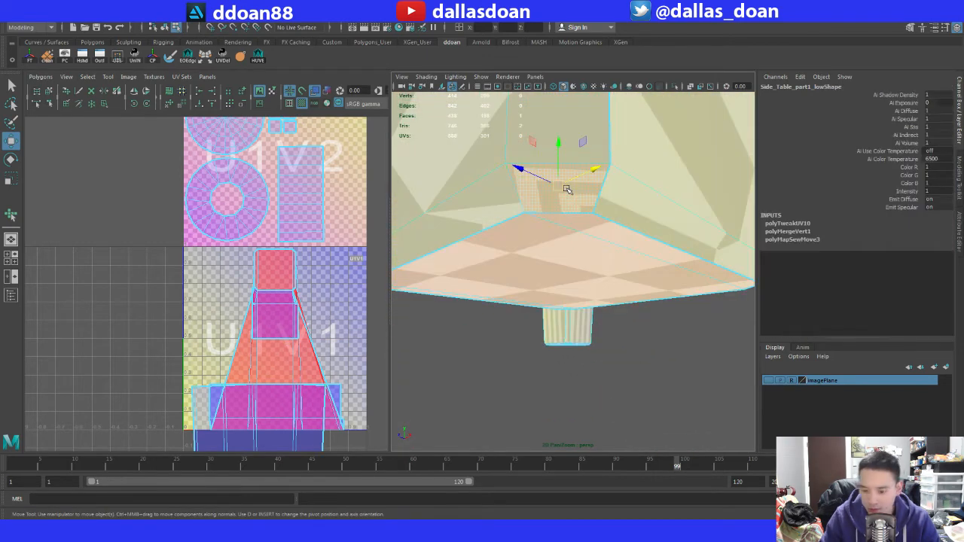
pyautogui.press('f')
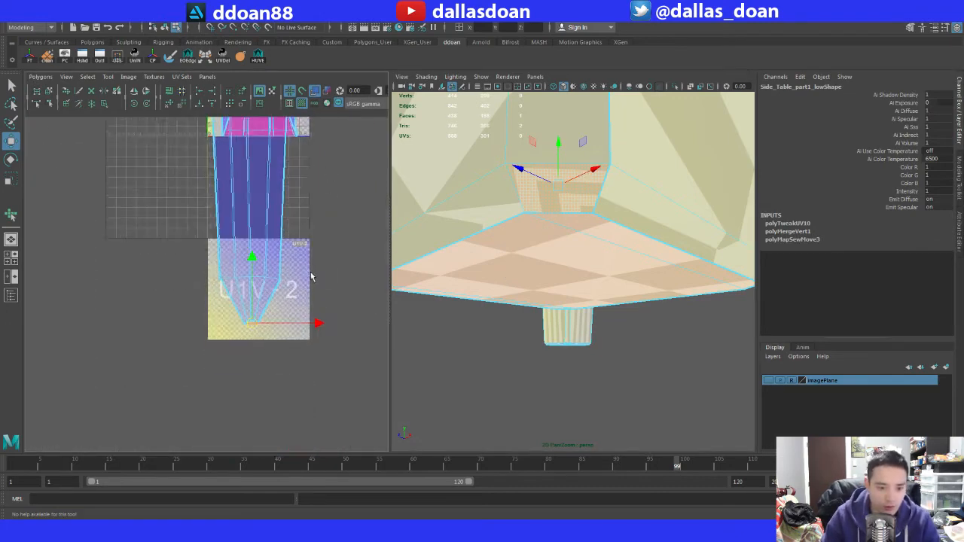
pyautogui.scroll(6, 311, 278)
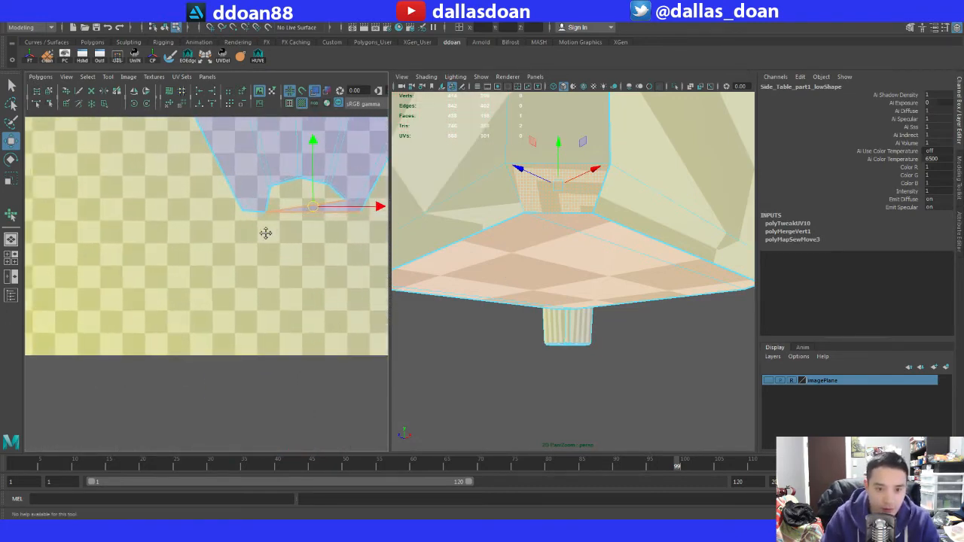
pyautogui.keyDown('alt'); pyautogui.moveTo(265, 233); pyautogui.dragTo(229, 255, button='middle'); pyautogui.keyUp('alt')
pyautogui.keyDown('alt'); pyautogui.moveTo(230, 255); pyautogui.dragTo(274, 233, button='right'); pyautogui.keyUp('alt')
pyautogui.keyDown('alt'); pyautogui.moveTo(274, 233); pyautogui.dragTo(264, 268, button='middle'); pyautogui.keyUp('alt')
pyautogui.click(251, 248)
# Zoom onto the underside shell's corner and select its corner UV point
pyautogui.keyDown('alt'); pyautogui.moveTo(241, 272); pyautogui.dragTo(269, 214, button='right'); pyautogui.keyUp('alt')
pyautogui.keyDown('alt'); pyautogui.moveTo(269, 214); pyautogui.dragTo(237, 268, button='middle'); pyautogui.keyUp('alt')
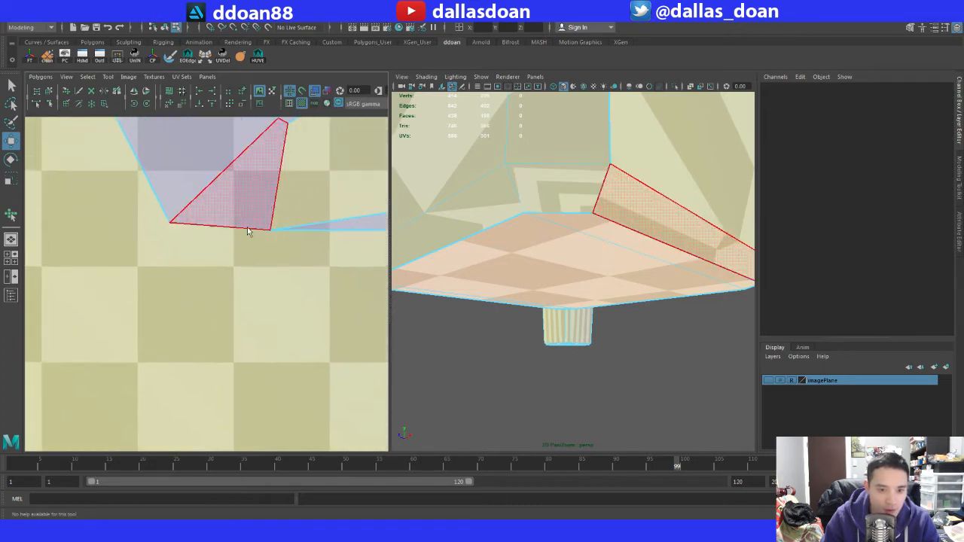
pyautogui.click(284, 230)
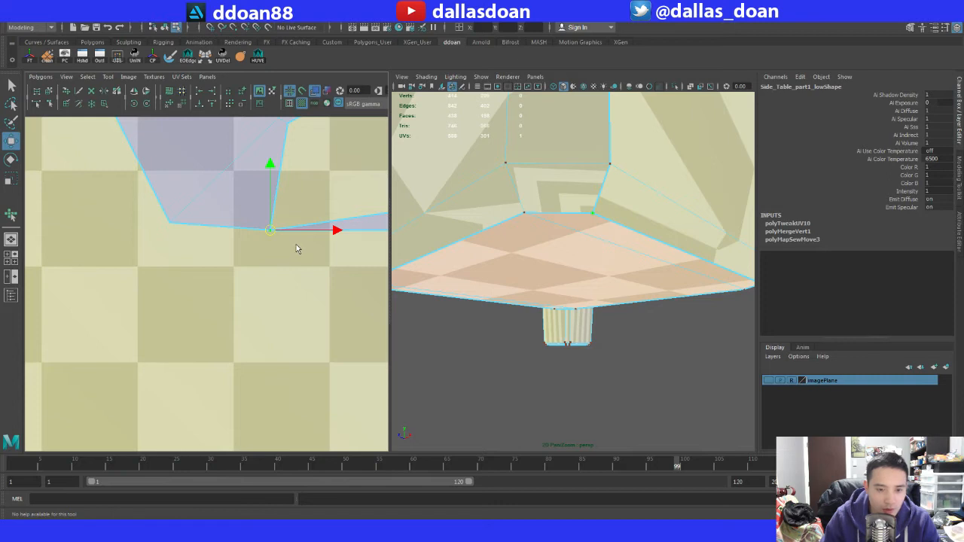
pyautogui.keyDown('alt'); pyautogui.moveTo(296, 243); pyautogui.dragTo(235, 287, button='middle'); pyautogui.keyUp('alt')
pyautogui.scroll(3, 263, 253)
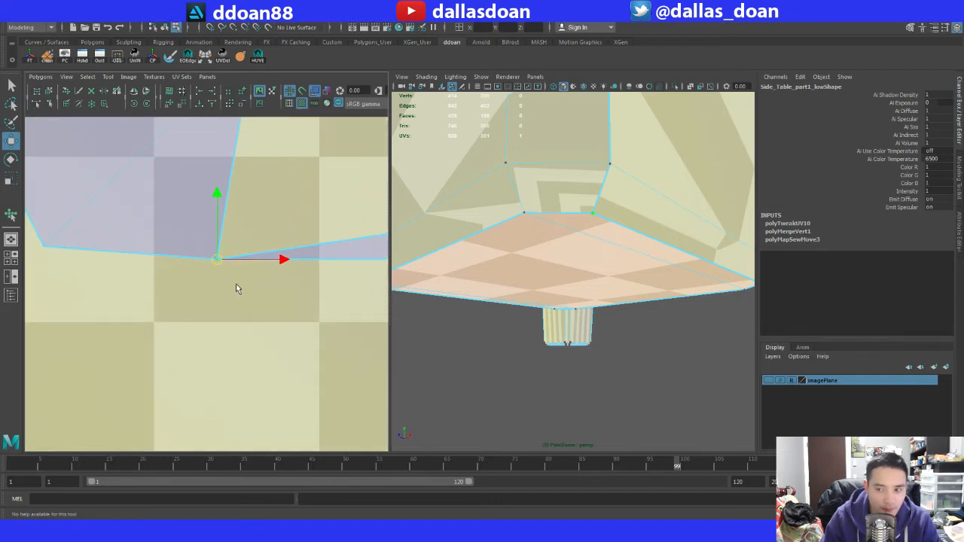
# Select the tapered leg's entire UV shell in the U1V2 tile
pyautogui.click(253, 283)
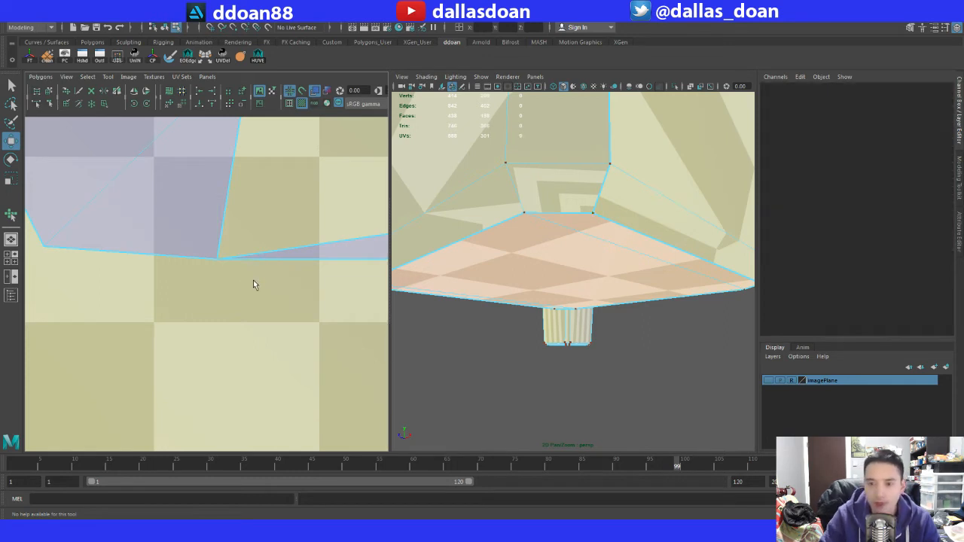
pyautogui.click(601, 199)
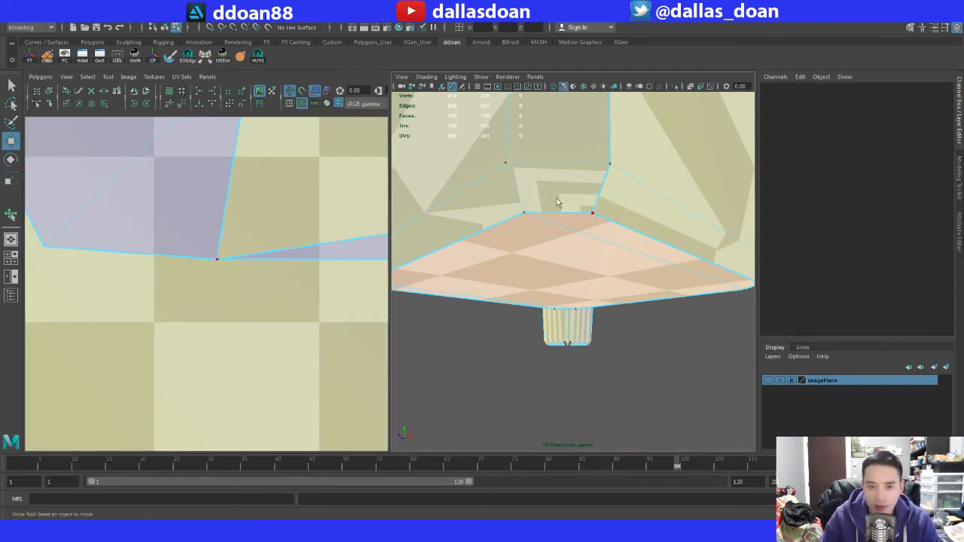
pyautogui.moveTo(157, 245); pyautogui.dragTo(274, 291)
pyautogui.keyDown('ctrl'); pyautogui.moveTo(241, 212); pyautogui.dragTo(243, 184, button='right'); pyautogui.keyUp('ctrl')
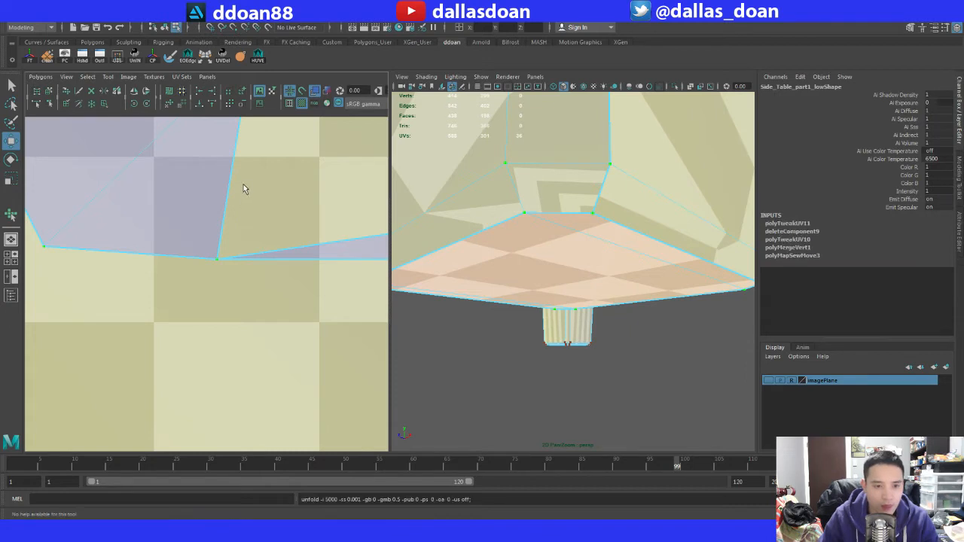
pyautogui.scroll(-3, 249, 228)
pyautogui.scroll(-4, 250, 232)
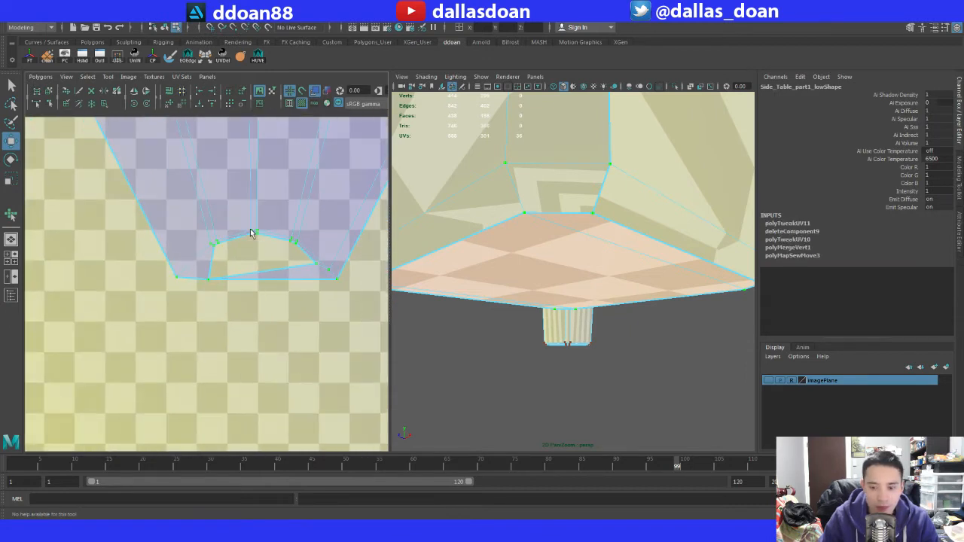
pyautogui.scroll(3, 238, 227)
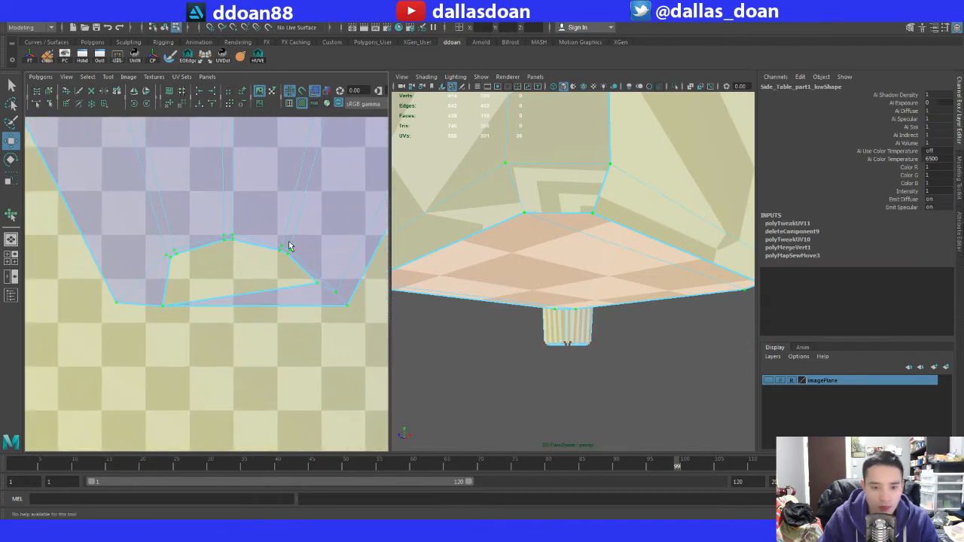
pyautogui.scroll(-9, 287, 241)
pyautogui.keyDown('alt'); pyautogui.click(600, 236); pyautogui.keyUp('alt')
pyautogui.scroll(-1, 255, 231)
pyautogui.keyDown('alt'); pyautogui.moveTo(155, 220); pyautogui.dragTo(142, 267, button='middle'); pyautogui.keyUp('alt')
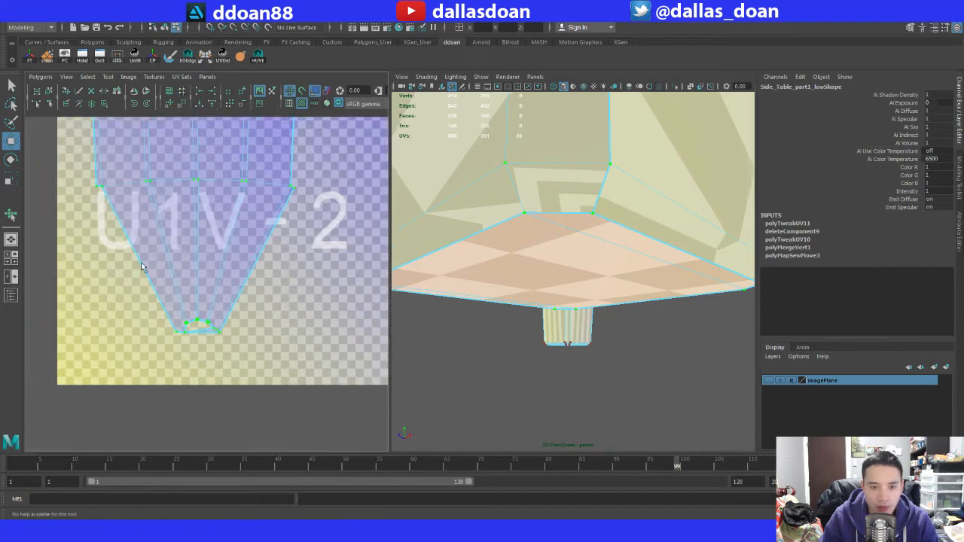
pyautogui.scroll(-3, 160, 243)
pyautogui.keyDown('alt'); pyautogui.moveTo(214, 217); pyautogui.dragTo(214, 247, button='middle'); pyautogui.keyUp('alt')
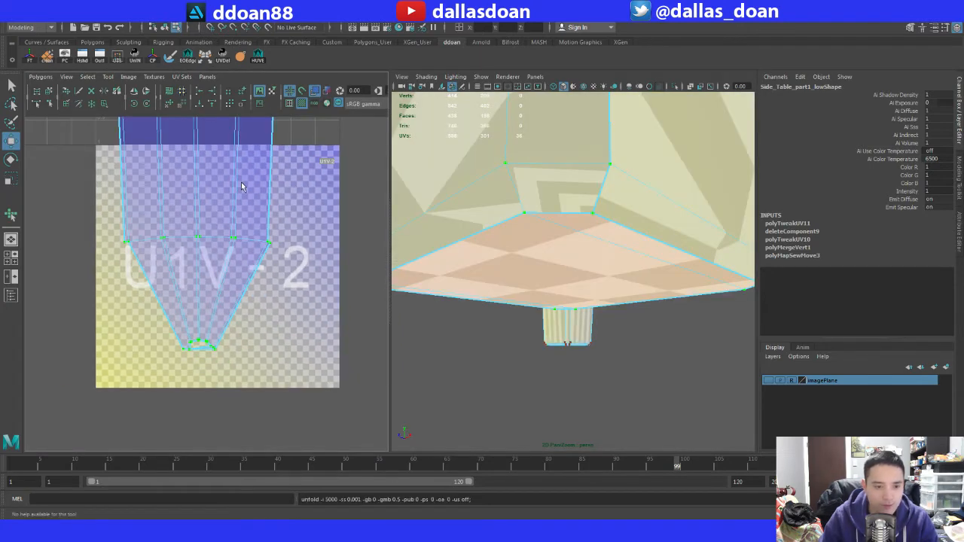
pyautogui.keyDown('alt'); pyautogui.moveTo(243, 218); pyautogui.dragTo(229, 265, button='middle'); pyautogui.keyUp('alt')
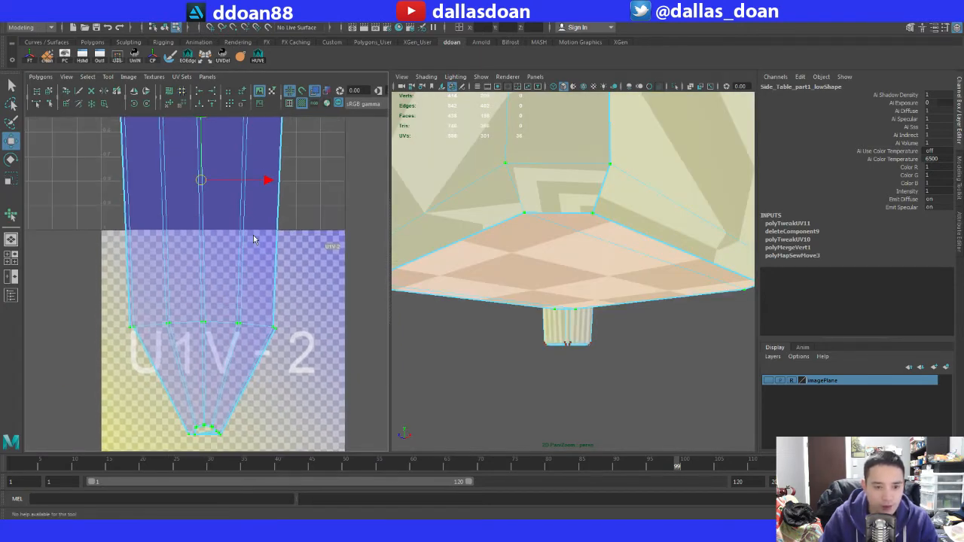
# Unfold the leg shell via Unfold options (Ctrl+U), then select the whole table object
pyautogui.hotkey('ctrl', 'u')
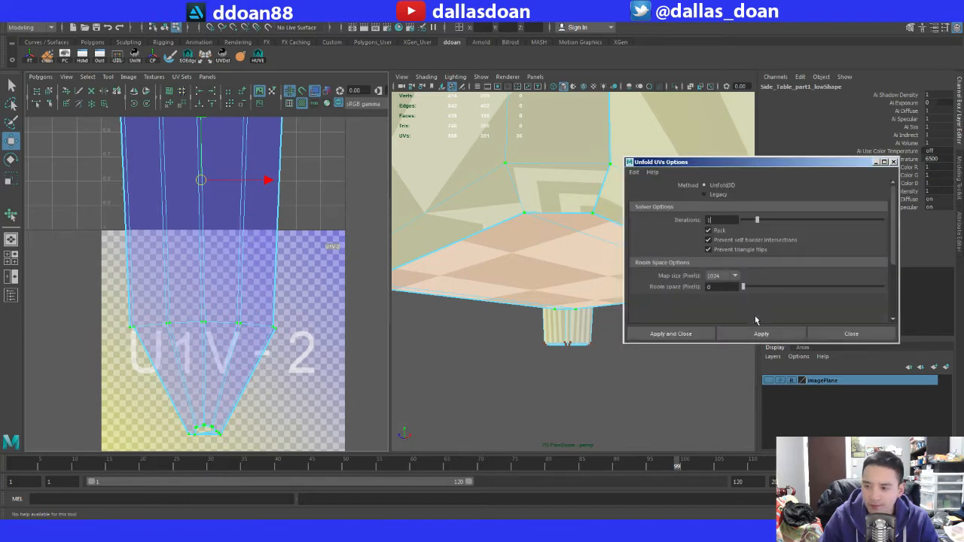
pyautogui.click(762, 333)
pyautogui.click(851, 333)
pyautogui.scroll(-1, 234, 334)
pyautogui.keyDown('alt'); pyautogui.moveTo(234, 334); pyautogui.dragTo(221, 321, button='middle'); pyautogui.keyUp('alt')
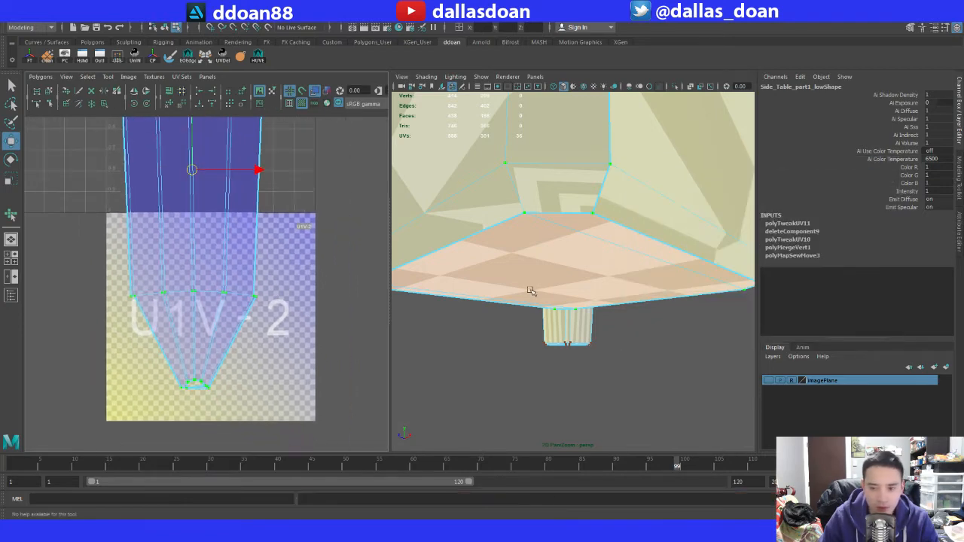
pyautogui.keyDown('alt'); pyautogui.moveTo(532, 291); pyautogui.dragTo(531, 277); pyautogui.keyUp('alt')
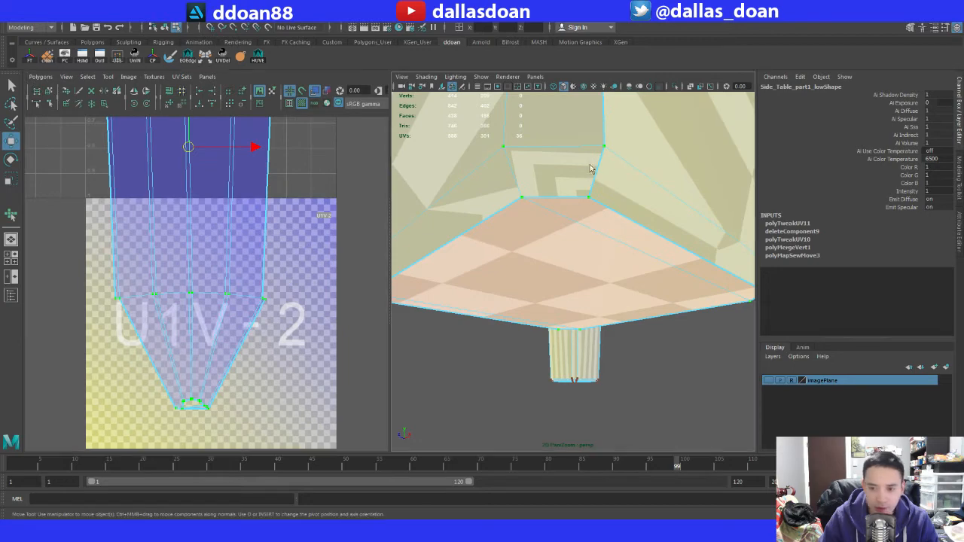
pyautogui.click(584, 190)
pyautogui.moveTo(585, 197)
pyautogui.keyDown('alt'); pyautogui.mouseDown()
pyautogui.moveTo(563, 213)
pyautogui.moveTo(577, 192)
pyautogui.mouseUp(); pyautogui.keyUp('alt')
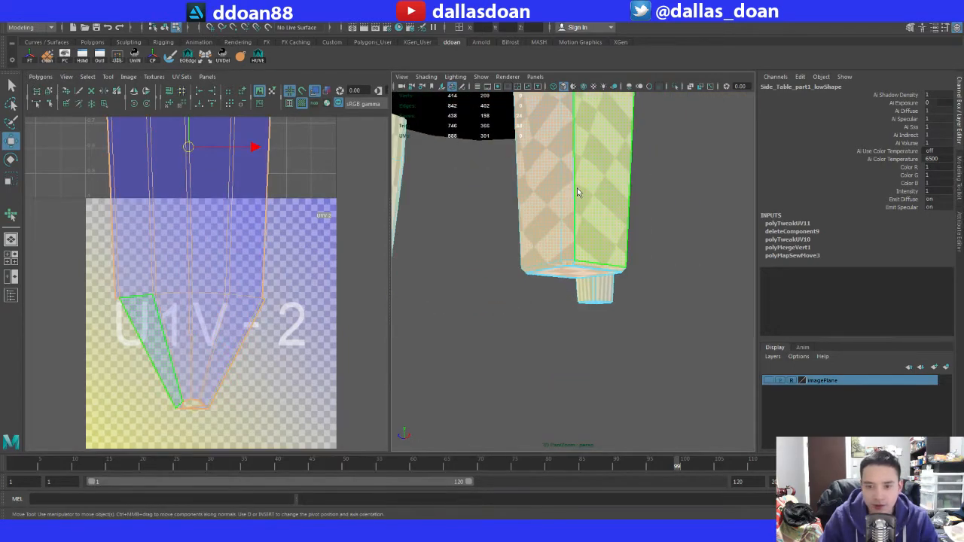
pyautogui.press('F8')
pyautogui.keyDown('alt'); pyautogui.moveTo(572, 258); pyautogui.dragTo(557, 270); pyautogui.keyUp('alt')
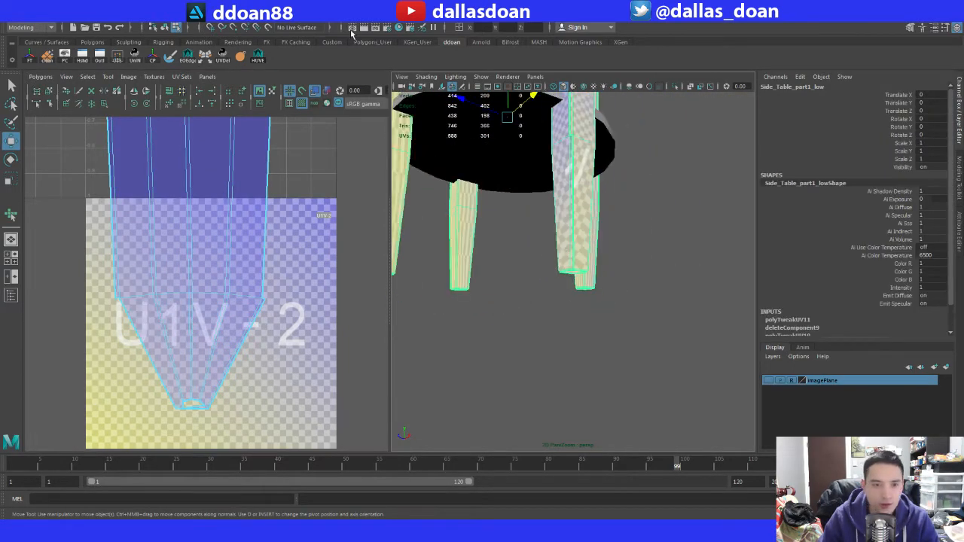
# Review the Mesh Cleanup options and close them without changes
pyautogui.click(175, 15)
pyautogui.click(256, 213)
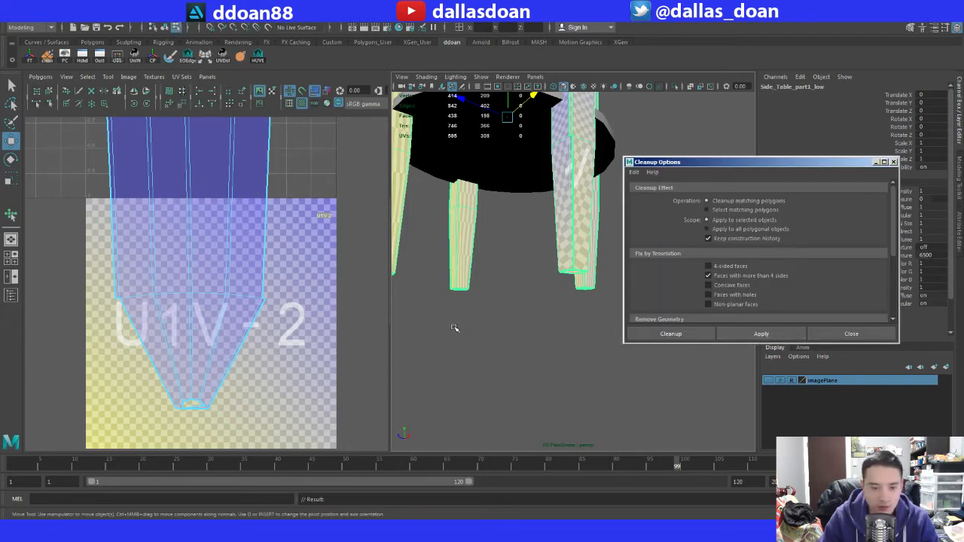
pyautogui.keyDown('alt'); pyautogui.moveTo(473, 311); pyautogui.dragTo(486, 308); pyautogui.keyUp('alt')
pyautogui.click(851, 333)
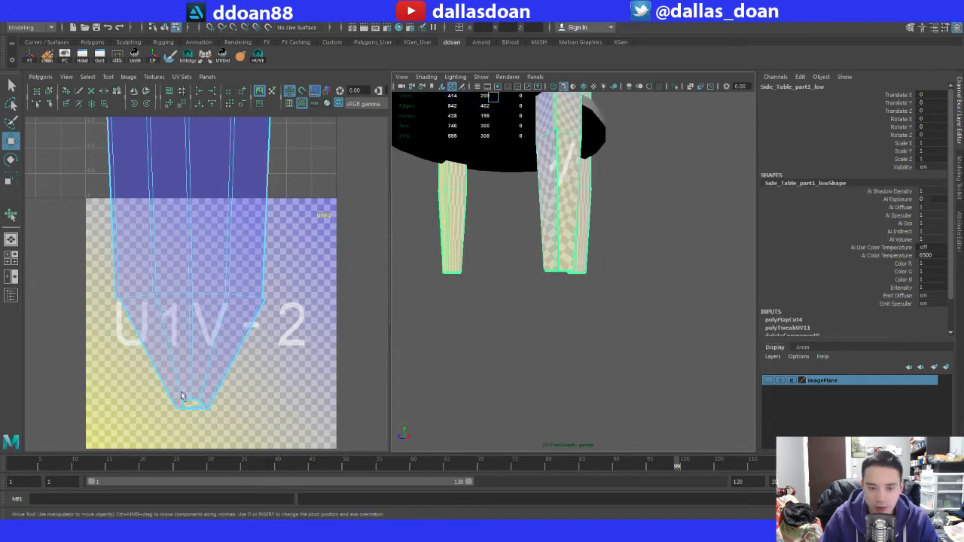
# Unfold the leg's UVs again, return to object mode and centre the shells in the UV Editor
pyautogui.keyDown('shift'); pyautogui.moveTo(202, 338); pyautogui.dragTo(219, 302, button='right'); pyautogui.keyUp('shift')
pyautogui.click(238, 254)
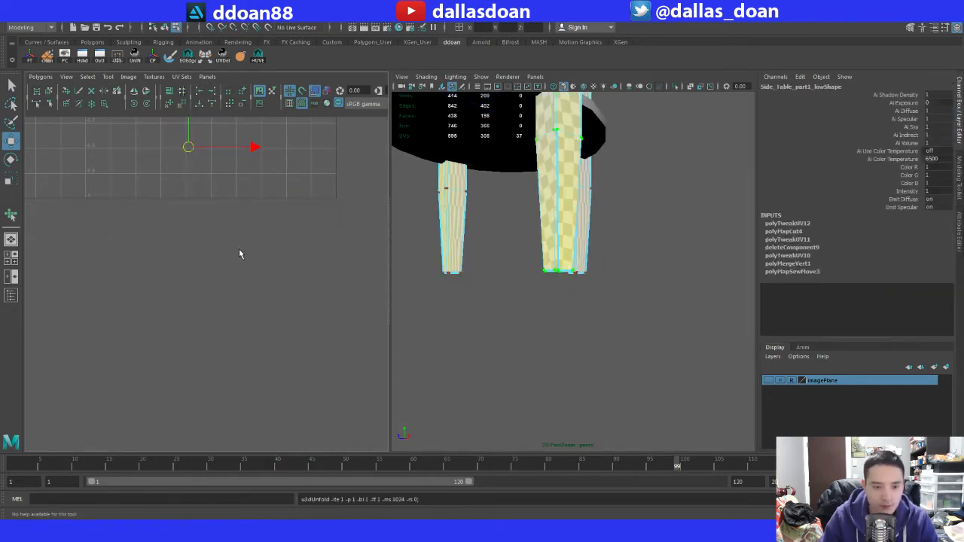
pyautogui.keyDown('alt'); pyautogui.moveTo(519, 241); pyautogui.dragTo(634, 326); pyautogui.keyUp('alt')
pyautogui.press('F8')
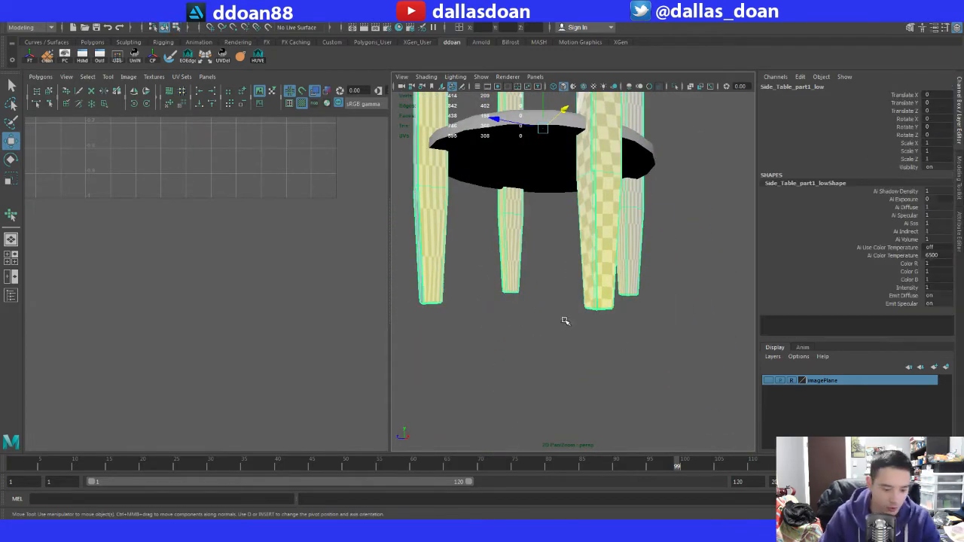
pyautogui.keyDown('alt'); pyautogui.moveTo(564, 318); pyautogui.dragTo(437, 298); pyautogui.keyUp('alt')
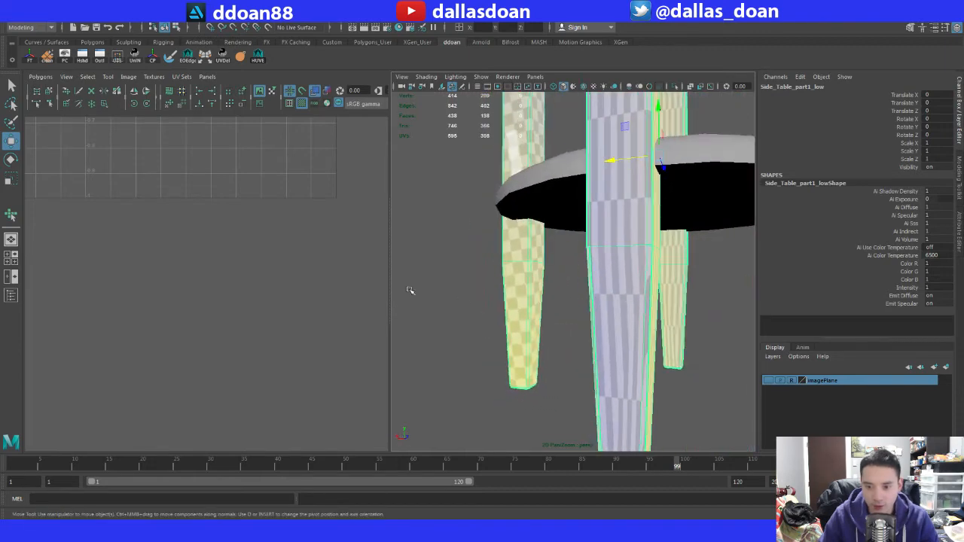
pyautogui.scroll(-5, 275, 239)
pyautogui.keyDown('alt'); pyautogui.moveTo(275, 239); pyautogui.dragTo(294, 316, button='middle'); pyautogui.keyUp('alt')
pyautogui.scroll(4, 294, 316)
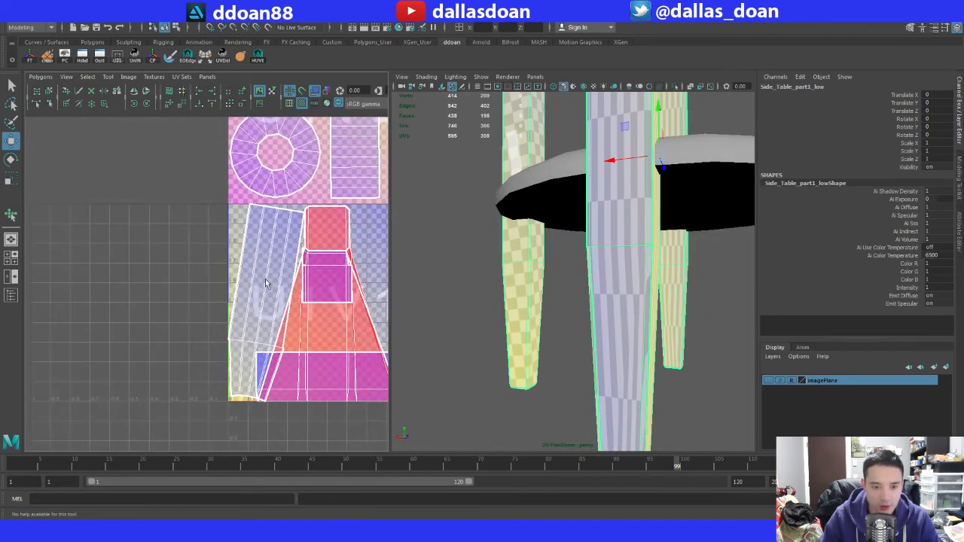
pyautogui.scroll(1, 220, 269)
pyautogui.keyDown('alt'); pyautogui.moveTo(431, 292); pyautogui.dragTo(456, 290); pyautogui.keyUp('alt')
# Cut a new UV seam along an edge running down the checkered leg
pyautogui.press('F8')
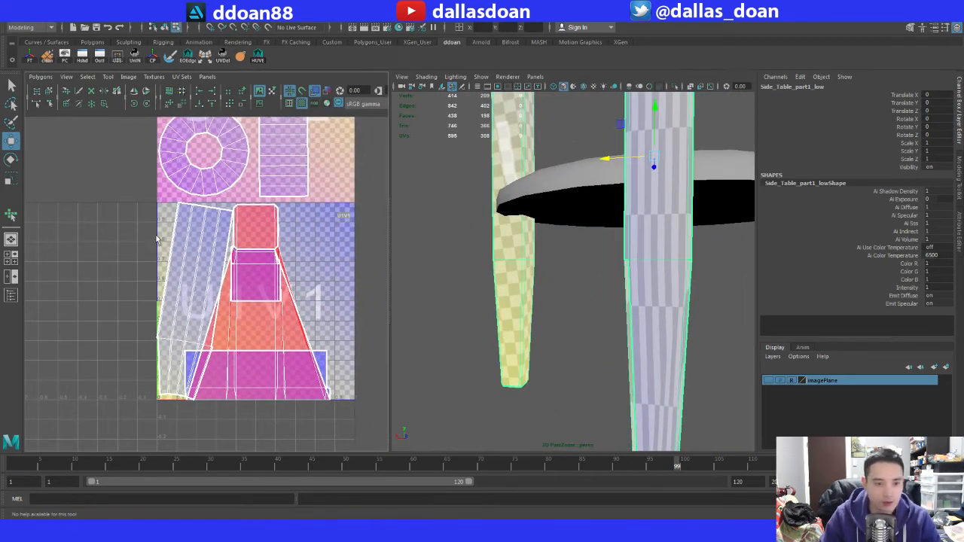
pyautogui.keyDown('alt'); pyautogui.moveTo(563, 298); pyautogui.dragTo(526, 314); pyautogui.keyUp('alt')
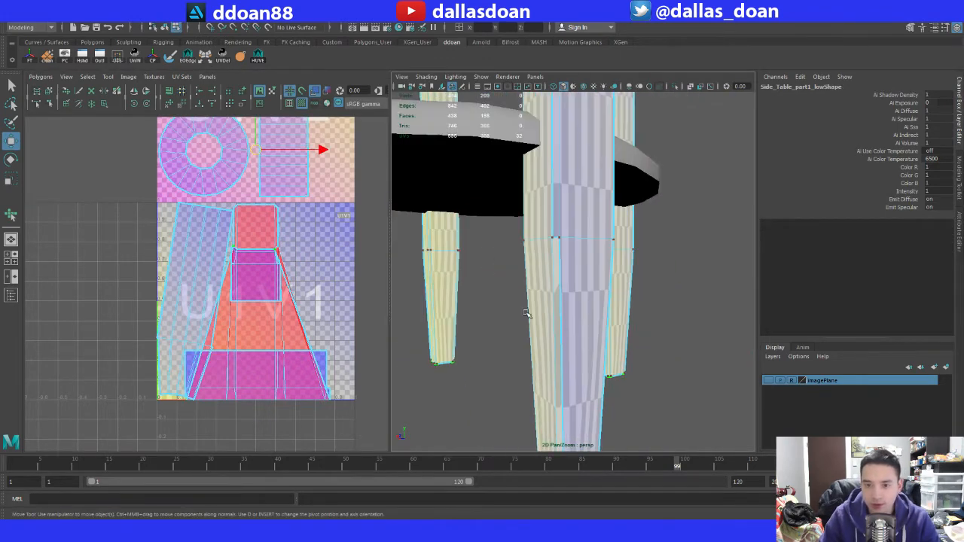
pyautogui.keyDown('alt'); pyautogui.moveTo(548, 261); pyautogui.dragTo(619, 277); pyautogui.keyUp('alt')
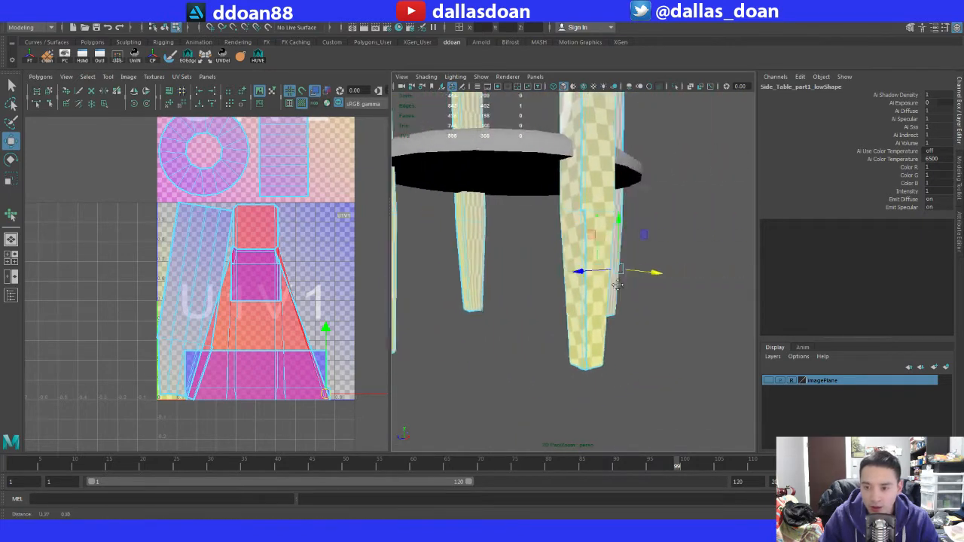
pyautogui.keyDown('alt'); pyautogui.moveTo(619, 277); pyautogui.dragTo(596, 288, button='right'); pyautogui.keyUp('alt')
pyautogui.keyDown('alt'); pyautogui.moveTo(596, 288); pyautogui.dragTo(590, 283); pyautogui.keyUp('alt')
pyautogui.click(537, 193)
pyautogui.keyDown('alt'); pyautogui.moveTo(537, 193); pyautogui.dragTo(484, 246); pyautogui.keyUp('alt')
pyautogui.keyDown('alt'); pyautogui.moveTo(494, 354); pyautogui.dragTo(531, 273); pyautogui.keyUp('alt')
pyautogui.keyDown('alt'); pyautogui.moveTo(542, 205); pyautogui.dragTo(494, 258); pyautogui.keyUp('alt')
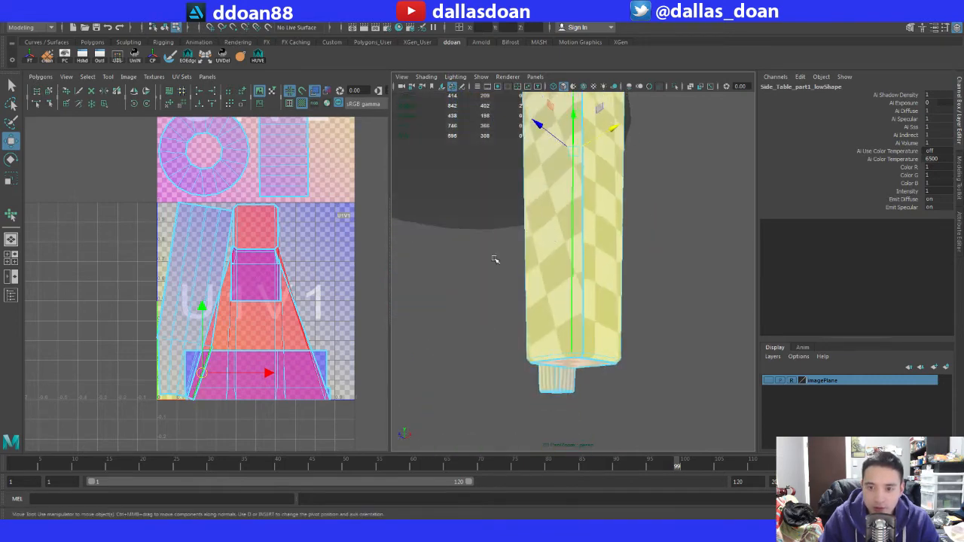
pyautogui.hotkey('shift', 'x')
# Sew another leg edge with Move and Sew UV Edges, then select the left leg's UV shell
pyautogui.keyDown('alt'); pyautogui.moveTo(633, 230); pyautogui.dragTo(610, 258); pyautogui.keyUp('alt')
pyautogui.keyDown('alt'); pyautogui.moveTo(568, 338); pyautogui.dragTo(581, 297); pyautogui.keyUp('alt')
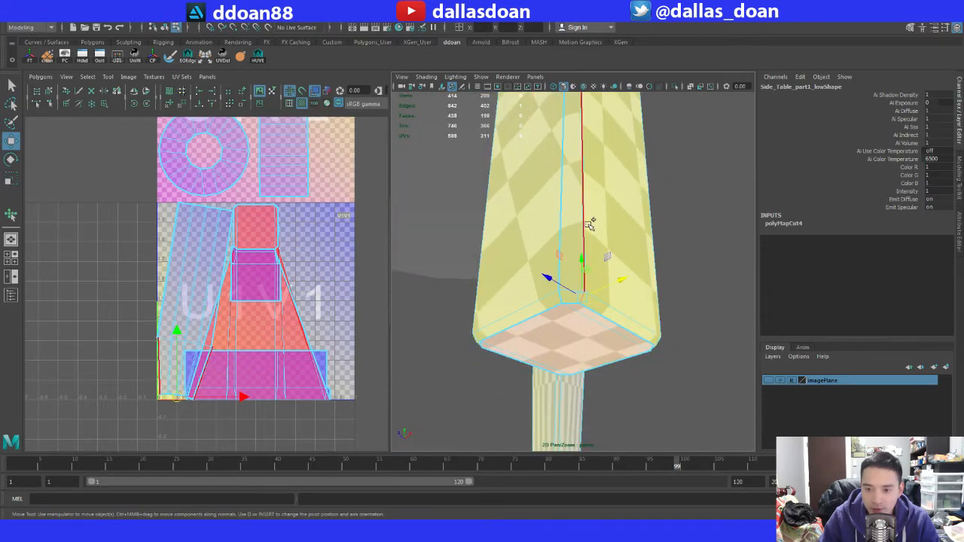
pyautogui.keyDown('alt'); pyautogui.moveTo(589, 223); pyautogui.dragTo(590, 315); pyautogui.keyUp('alt')
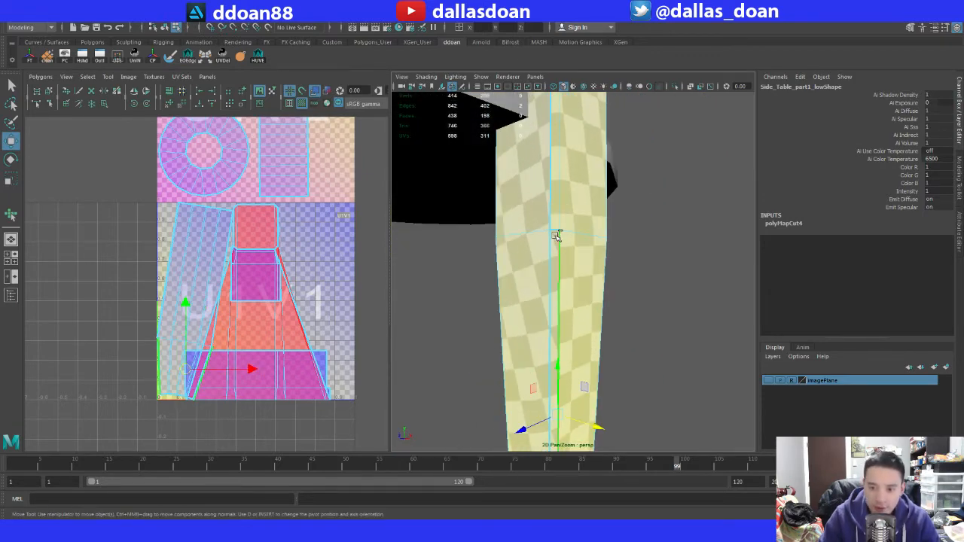
pyautogui.hotkey('shift', 's')
pyautogui.scroll(-7, 479, 278)
pyautogui.keyDown('alt'); pyautogui.moveTo(529, 283); pyautogui.dragTo(536, 280); pyautogui.keyUp('alt')
pyautogui.click(172, 351)
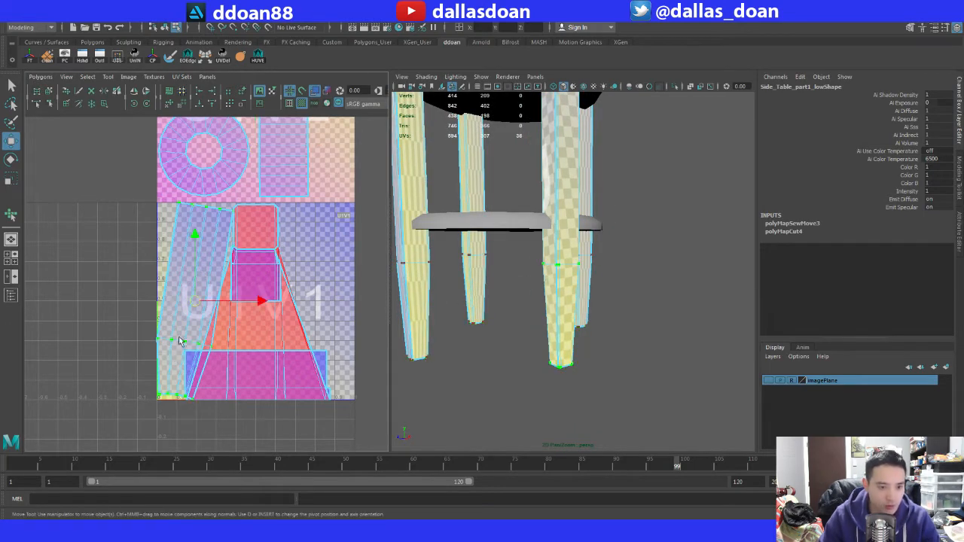
pyautogui.press('e')
pyautogui.keyDown('alt'); pyautogui.moveTo(452, 286); pyautogui.dragTo(637, 259); pyautogui.keyUp('alt')
# Select the right leg's face shell, working around the leg from several angles
pyautogui.moveTo(630, 252); pyautogui.dragTo(636, 267, button='right')
pyautogui.doubleClick(640, 265)
pyautogui.keyDown('alt'); pyautogui.moveTo(645, 268); pyautogui.dragTo(595, 293); pyautogui.keyUp('alt')
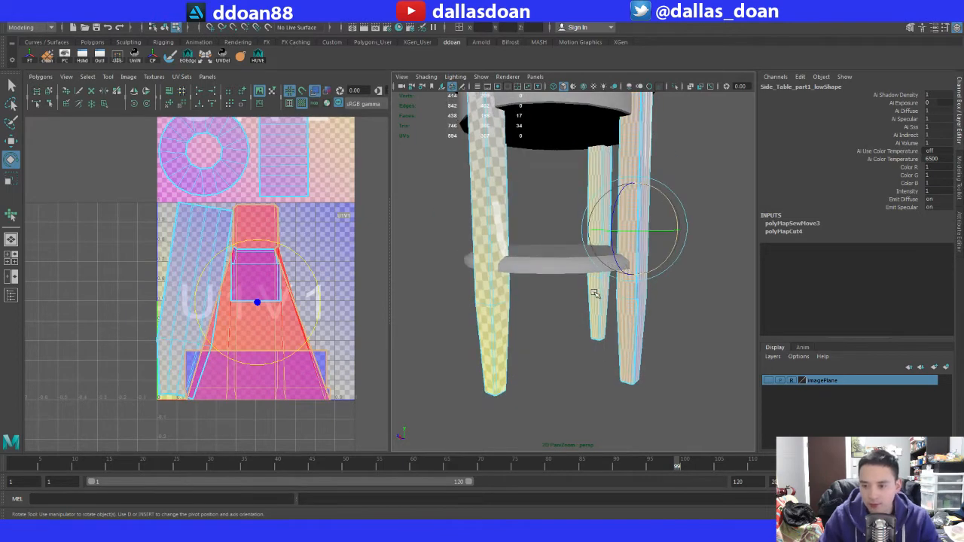
pyautogui.scroll(4, 663, 354)
pyautogui.keyDown('alt'); pyautogui.moveTo(663, 354); pyautogui.dragTo(525, 320); pyautogui.keyUp('alt')
pyautogui.scroll(-5, 585, 324)
pyautogui.scroll(3, 607, 327)
pyautogui.keyDown('shift'); pyautogui.doubleClick(601, 322); pyautogui.keyUp('shift')
pyautogui.scroll(3, 602, 333)
pyautogui.scroll(-4, 607, 324)
pyautogui.scroll(3, 616, 325)
pyautogui.keyDown('alt'); pyautogui.moveTo(612, 308); pyautogui.dragTo(675, 386); pyautogui.keyUp('alt')
pyautogui.keyDown('alt'); pyautogui.moveTo(675, 386); pyautogui.dragTo(674, 317, button='middle'); pyautogui.keyUp('alt')
pyautogui.scroll(3, 602, 328)
pyautogui.keyDown('alt'); pyautogui.moveTo(586, 332); pyautogui.dragTo(598, 308); pyautogui.keyUp('alt')
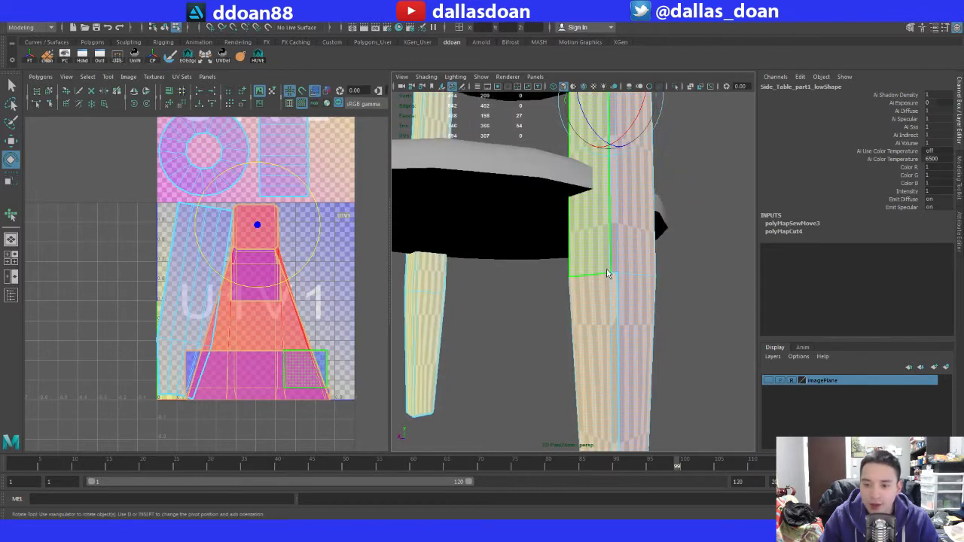
# Select the seam edges running up the right leg and Move and Sew them
pyautogui.click(610, 226)
pyautogui.keyDown('alt'); pyautogui.moveTo(610, 226); pyautogui.dragTo(598, 325); pyautogui.keyUp('alt')
pyautogui.click(601, 332)
pyautogui.keyDown('alt'); pyautogui.moveTo(606, 272); pyautogui.dragTo(606, 269, button='middle'); pyautogui.keyUp('alt')
pyautogui.keyDown('alt'); pyautogui.moveTo(606, 268); pyautogui.dragTo(622, 293); pyautogui.keyUp('alt')
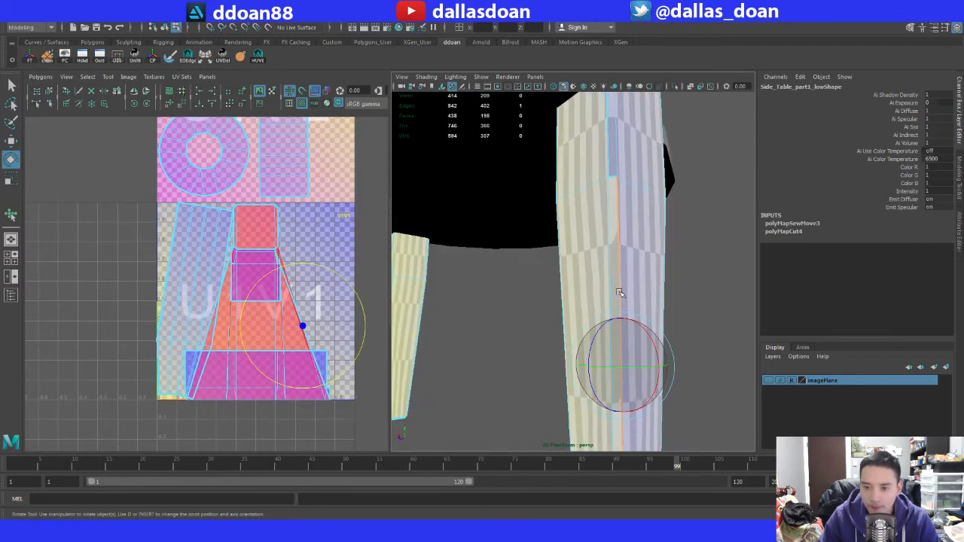
pyautogui.keyDown('shift'); pyautogui.doubleClick(617, 156); pyautogui.keyUp('shift')
pyautogui.keyDown('alt'); pyautogui.moveTo(618, 155); pyautogui.dragTo(624, 236); pyautogui.keyUp('alt')
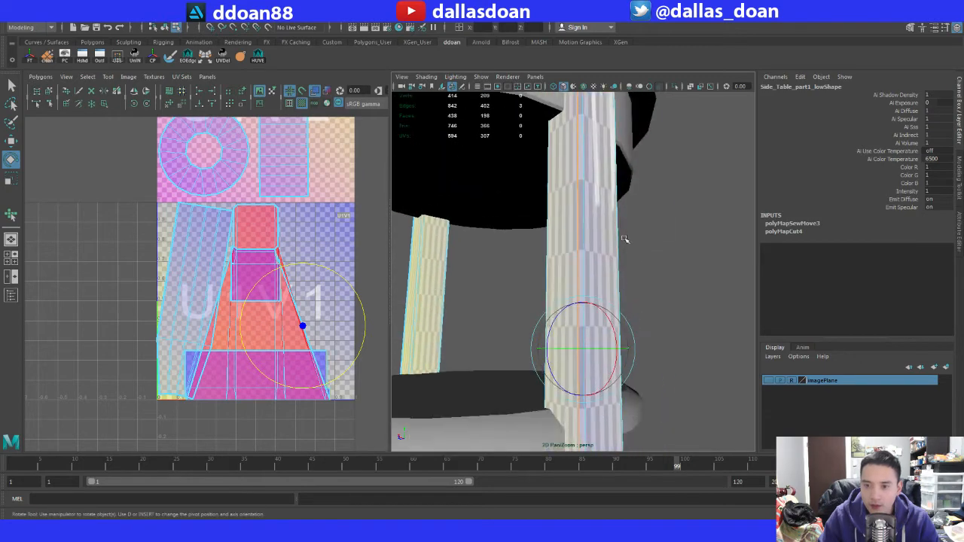
pyautogui.keyDown('alt'); pyautogui.moveTo(625, 237); pyautogui.dragTo(610, 309, button='middle'); pyautogui.keyUp('alt')
pyautogui.keyDown('alt'); pyautogui.moveTo(610, 309); pyautogui.dragTo(624, 323); pyautogui.keyUp('alt')
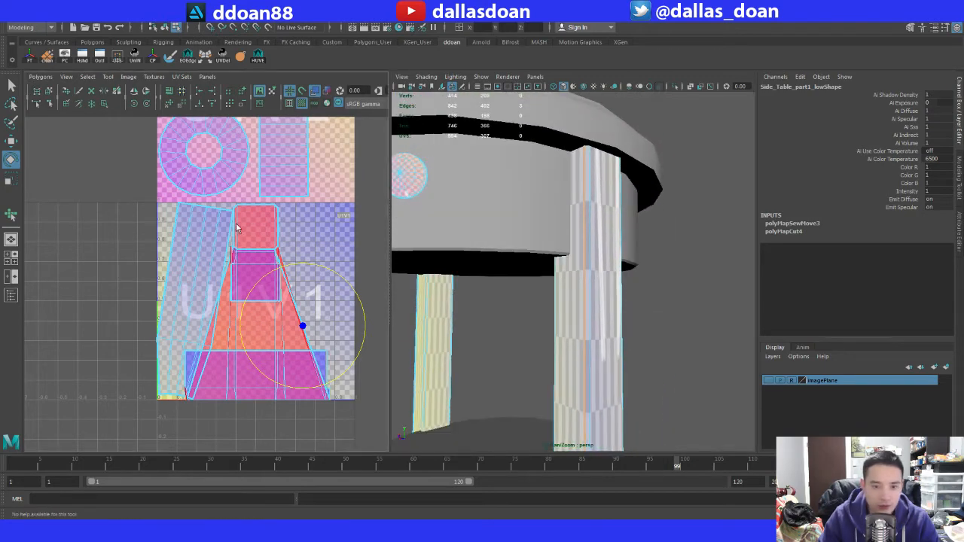
pyautogui.keyDown('shift'); pyautogui.moveTo(236, 227); pyautogui.dragTo(235, 227, button='right'); pyautogui.keyUp('shift')
# Select all the right leg's faces, convert them to UVs and unfold the shell
pyautogui.keyDown('alt'); pyautogui.moveTo(620, 284); pyautogui.dragTo(571, 260); pyautogui.keyUp('alt')
pyautogui.moveTo(591, 256); pyautogui.dragTo(594, 297, button='right')
pyautogui.click(600, 302)
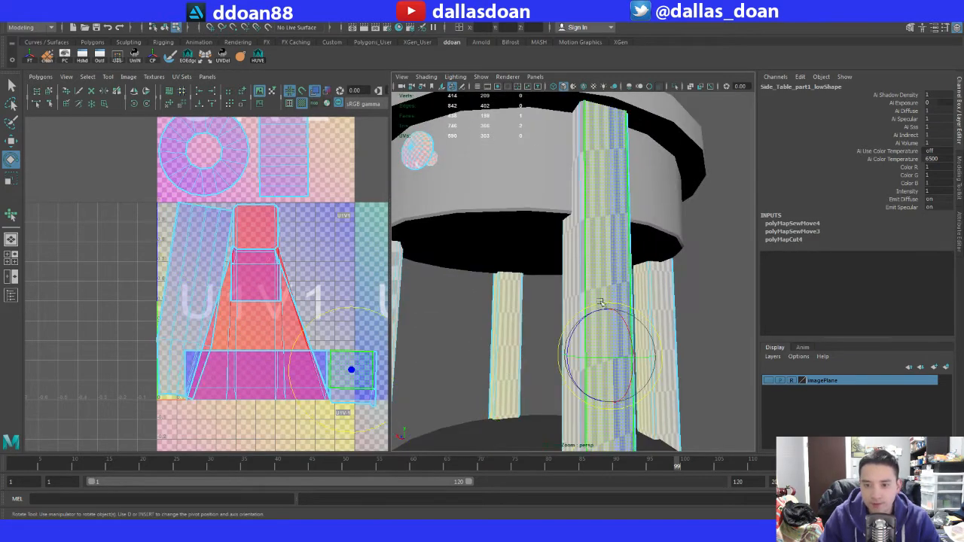
pyautogui.doubleClick(600, 302)
pyautogui.scroll(-7, 605, 306)
pyautogui.keyDown('alt'); pyautogui.moveTo(607, 308); pyautogui.dragTo(598, 329); pyautogui.keyUp('alt')
pyautogui.keyDown('alt'); pyautogui.moveTo(332, 341); pyautogui.dragTo(324, 332, button='middle'); pyautogui.keyUp('alt')
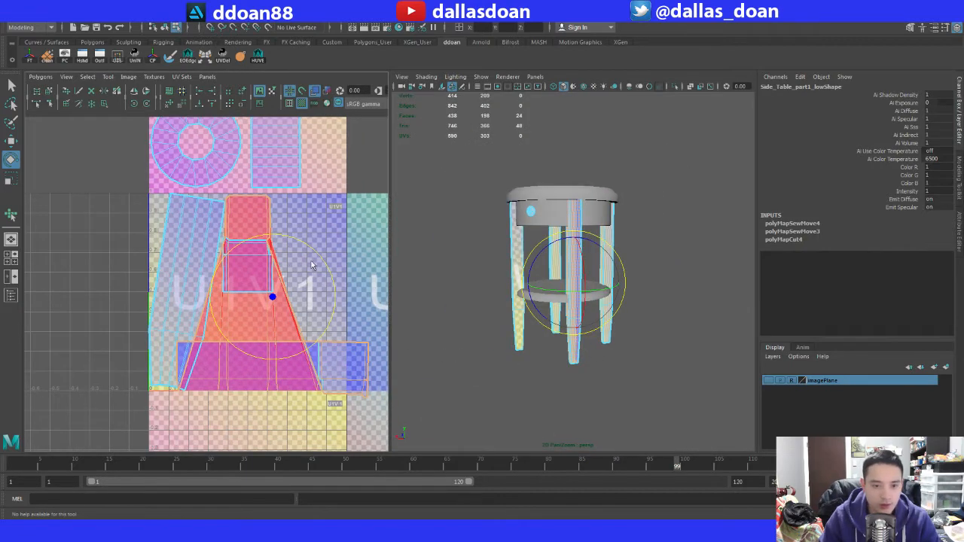
pyautogui.keyDown('ctrl'); pyautogui.moveTo(346, 262); pyautogui.dragTo(380, 265, button='right'); pyautogui.keyUp('ctrl')
pyautogui.keyDown('shift'); pyautogui.moveTo(241, 255); pyautogui.dragTo(245, 221, button='right'); pyautogui.keyUp('shift')
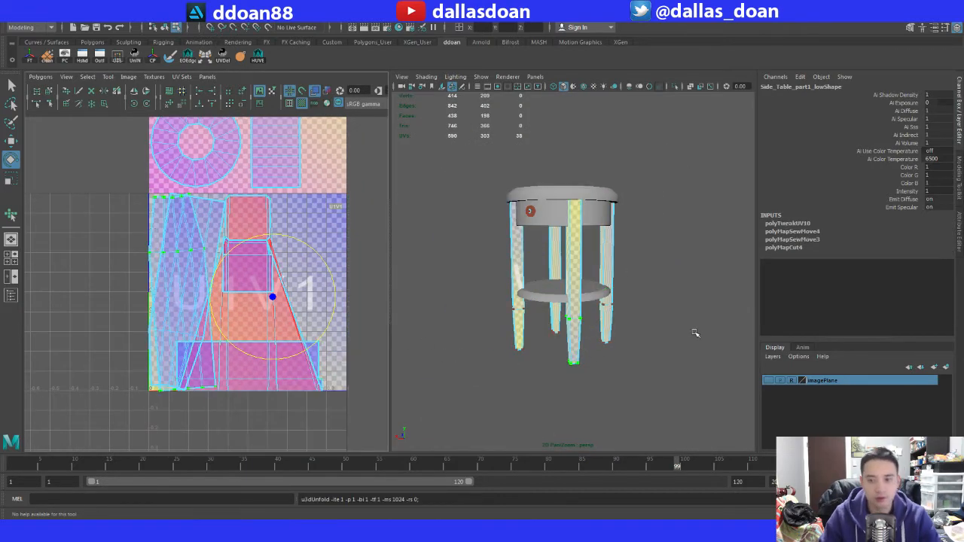
# Move the straightened right leg shell up into the U1V2 tile
pyautogui.press('w')
pyautogui.keyDown('alt'); pyautogui.moveTo(214, 312); pyautogui.dragTo(149, 305, button='middle'); pyautogui.keyUp('alt')
pyautogui.keyDown('alt'); pyautogui.moveTo(236, 297); pyautogui.dragTo(378, 353, button='middle'); pyautogui.keyUp('alt')
pyautogui.moveTo(203, 281); pyautogui.dragTo(247, 324)
pyautogui.keyDown('alt'); pyautogui.moveTo(297, 296); pyautogui.dragTo(241, 315, button='right'); pyautogui.keyUp('alt')
pyautogui.moveTo(267, 315); pyautogui.dragTo(320, 208, button='middle')
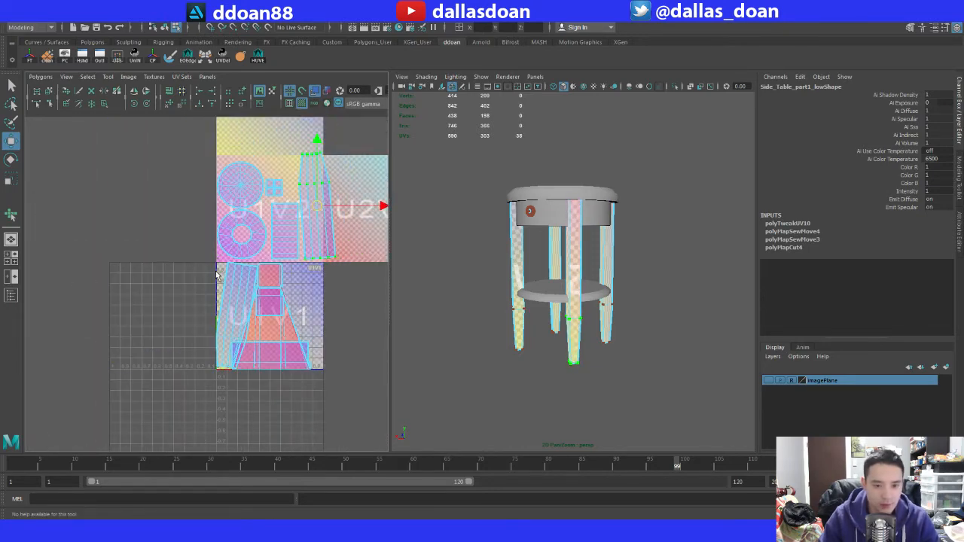
# Move the other leg shell from U1V1 over into the U2V2 tile
pyautogui.moveTo(220, 264); pyautogui.dragTo(257, 279)
pyautogui.moveTo(240, 318); pyautogui.dragTo(363, 210)
pyautogui.keyDown('alt'); pyautogui.moveTo(687, 369); pyautogui.dragTo(659, 341, button='middle'); pyautogui.keyUp('alt')
pyautogui.scroll(8, 659, 340)
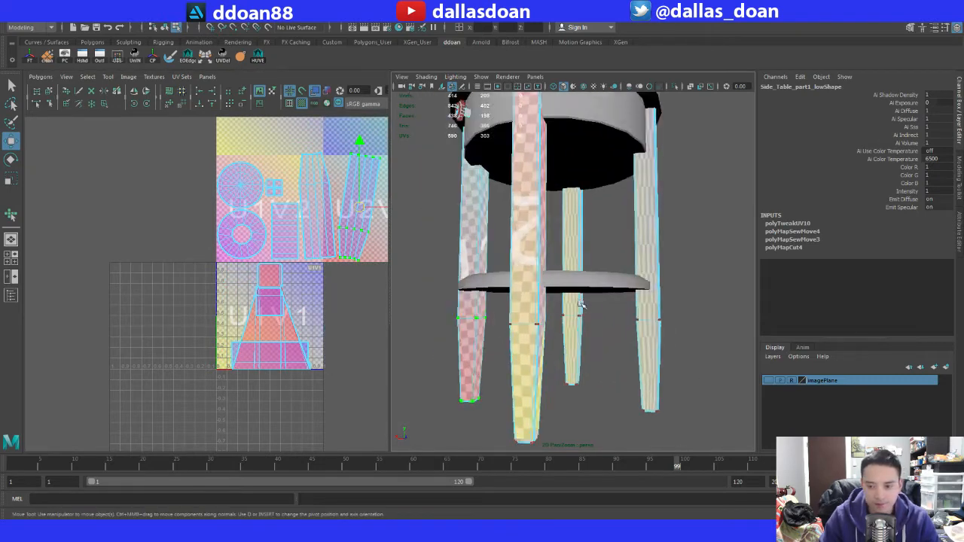
pyautogui.scroll(-3, 610, 296)
pyautogui.keyDown('alt'); pyautogui.moveTo(610, 297); pyautogui.dragTo(557, 270); pyautogui.keyUp('alt')
pyautogui.scroll(3, 558, 269)
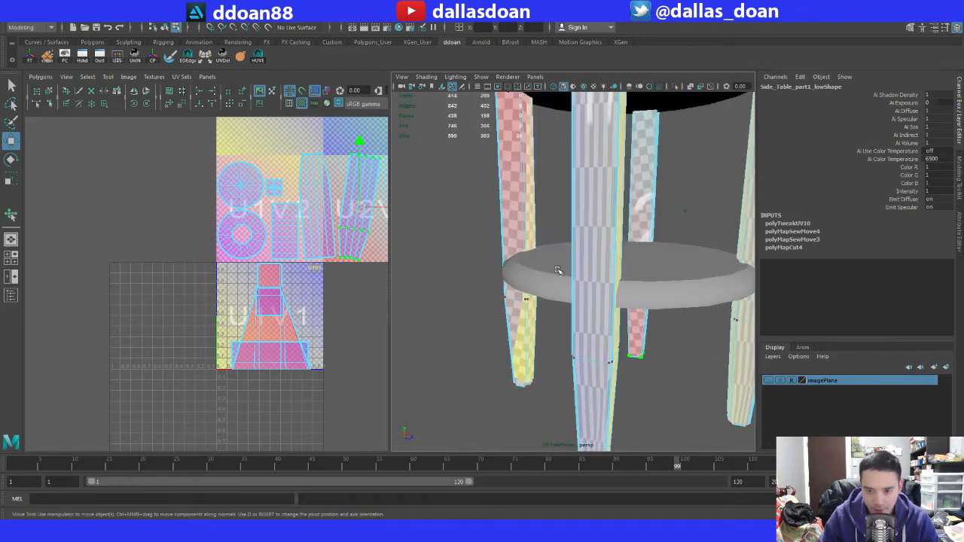
# Select the front leg's centre and upper seam edges and Move and Sew them
pyautogui.click(596, 237)
pyautogui.keyDown('alt'); pyautogui.moveTo(609, 354); pyautogui.dragTo(598, 303); pyautogui.keyUp('alt')
pyautogui.keyDown('alt'); pyautogui.moveTo(598, 303); pyautogui.dragTo(551, 247, button='middle'); pyautogui.keyUp('alt')
pyautogui.keyDown('alt'); pyautogui.moveTo(551, 247); pyautogui.dragTo(577, 263); pyautogui.keyUp('alt')
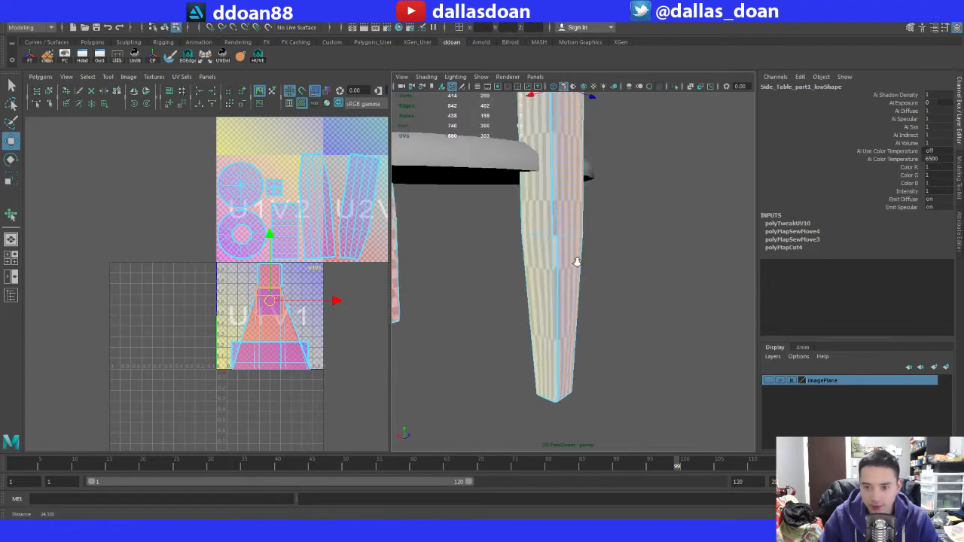
pyautogui.keyDown('alt'); pyautogui.moveTo(577, 263); pyautogui.dragTo(628, 280, button='right'); pyautogui.keyUp('alt')
pyautogui.keyDown('alt'); pyautogui.moveTo(628, 280); pyautogui.dragTo(639, 290, button='middle'); pyautogui.keyUp('alt')
pyautogui.click(564, 236)
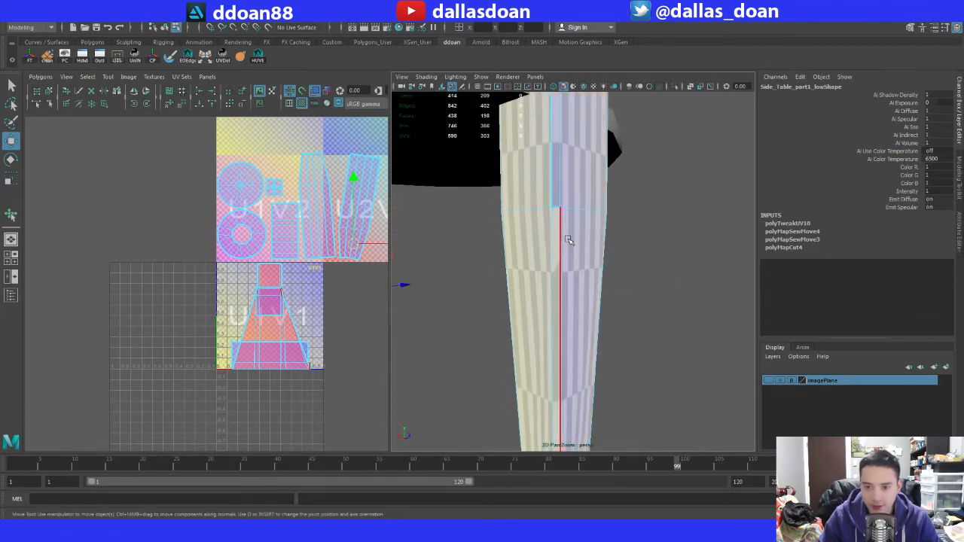
pyautogui.keyDown('shift'); pyautogui.click(551, 200); pyautogui.keyUp('shift')
pyautogui.keyDown('alt'); pyautogui.moveTo(561, 215); pyautogui.dragTo(598, 254); pyautogui.keyUp('alt')
pyautogui.keyDown('alt'); pyautogui.moveTo(598, 253); pyautogui.dragTo(512, 256, button='right'); pyautogui.keyUp('alt')
pyautogui.keyDown('shift'); pyautogui.moveTo(203, 205); pyautogui.dragTo(182, 206, button='right'); pyautogui.keyUp('shift')
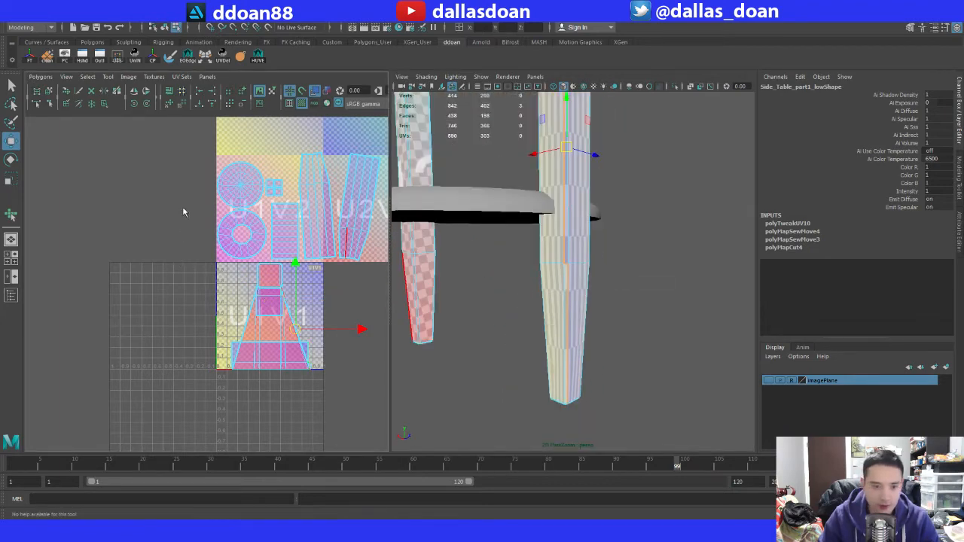
# Select the front leg's whole shell, convert it to UVs and unfold it flat
pyautogui.keyDown('alt'); pyautogui.moveTo(467, 243); pyautogui.dragTo(561, 234, button='middle'); pyautogui.keyUp('alt')
pyautogui.keyDown('alt'); pyautogui.moveTo(561, 235); pyautogui.dragTo(467, 248); pyautogui.keyUp('alt')
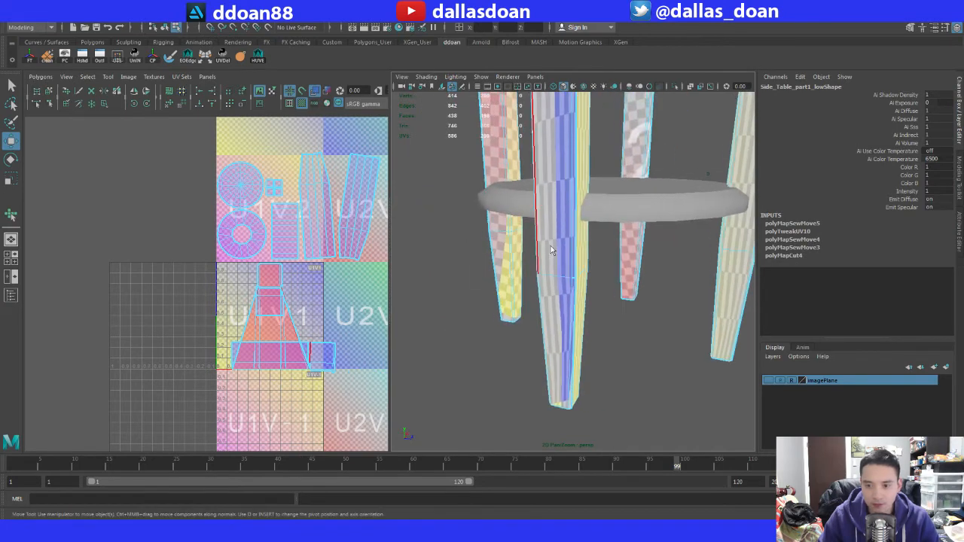
pyautogui.click(574, 264)
pyautogui.doubleClick(574, 264)
pyautogui.keyDown('alt'); pyautogui.moveTo(136, 378); pyautogui.dragTo(133, 332, button='middle'); pyautogui.keyUp('alt')
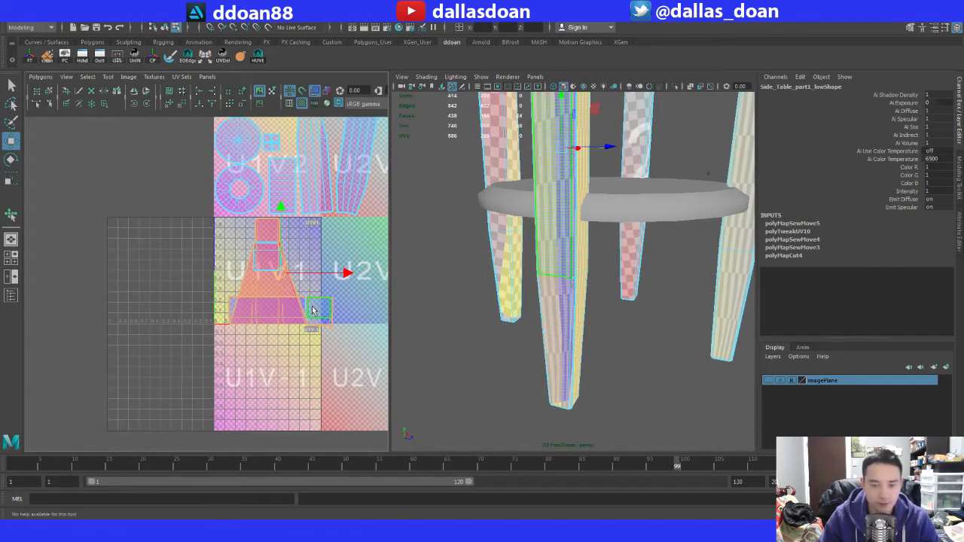
pyautogui.keyDown('ctrl'); pyautogui.moveTo(330, 265); pyautogui.dragTo(280, 275, button='right'); pyautogui.keyUp('ctrl')
pyautogui.keyDown('shift'); pyautogui.moveTo(267, 241); pyautogui.dragTo(298, 268, button='right'); pyautogui.keyUp('shift')
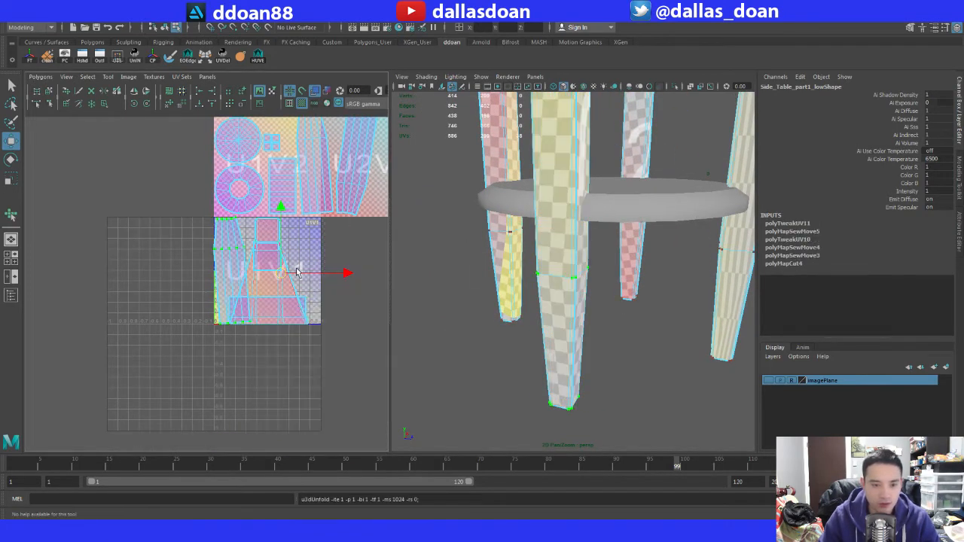
# Move the unfolded front leg shell up into the U2V2 tile
pyautogui.press('e')
pyautogui.press('w')
pyautogui.keyDown('alt'); pyautogui.moveTo(206, 251); pyautogui.dragTo(207, 301, button='middle'); pyautogui.keyUp('alt')
pyautogui.scroll(2, 208, 301)
pyautogui.moveTo(250, 316); pyautogui.dragTo(281, 302)
pyautogui.keyDown('alt'); pyautogui.moveTo(281, 302); pyautogui.dragTo(193, 326, button='middle'); pyautogui.keyUp('alt')
pyautogui.moveTo(157, 359); pyautogui.dragTo(354, 222)
pyautogui.keyDown('alt'); pyautogui.moveTo(360, 229); pyautogui.dragTo(298, 267, button='middle'); pyautogui.keyUp('alt')
pyautogui.moveTo(287, 261); pyautogui.dragTo(324, 248)
pyautogui.scroll(-5, 577, 266)
pyautogui.scroll(5, 592, 275)
pyautogui.keyDown('alt'); pyautogui.moveTo(576, 267); pyautogui.dragTo(564, 231); pyautogui.keyUp('alt')
pyautogui.click(609, 265)
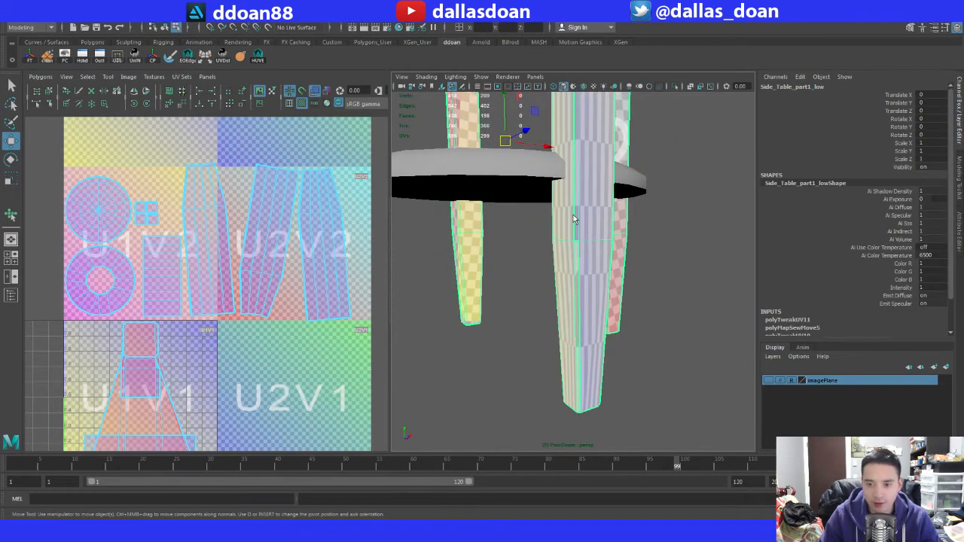
# Select the edge loop running up the last leg and Move and Sew it
pyautogui.moveTo(575, 220); pyautogui.dragTo(574, 202, button='right')
pyautogui.click(578, 267)
pyautogui.keyDown('ctrl'); pyautogui.click(576, 240); pyautogui.keyUp('ctrl')
pyautogui.keyDown('shift'); pyautogui.doubleClick(576, 239); pyautogui.keyUp('shift')
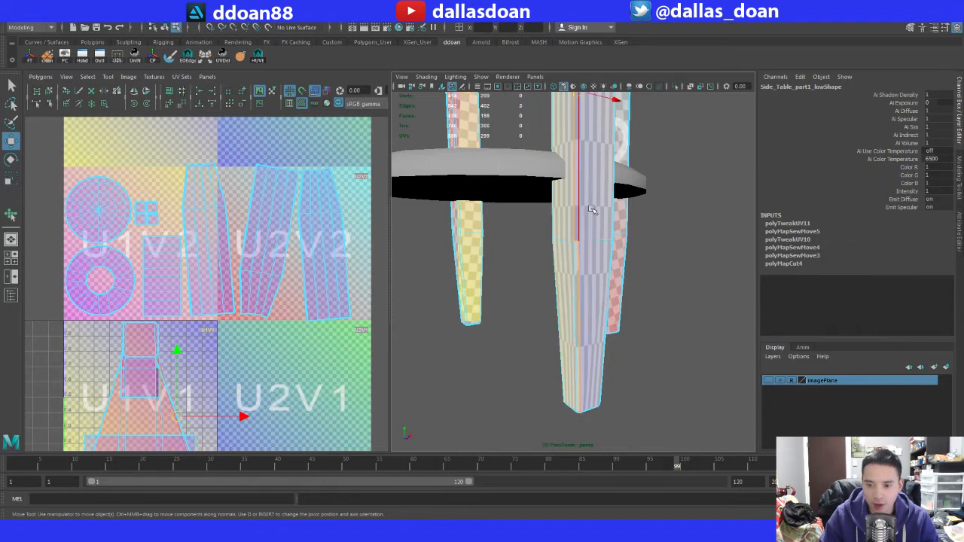
pyautogui.scroll(-4, 591, 212)
pyautogui.keyDown('shift'); pyautogui.moveTo(120, 173); pyautogui.dragTo(123, 153, button='right'); pyautogui.keyUp('shift')
# Select all the leg's faces and unfold its UVs into a strip
pyautogui.keyDown('alt'); pyautogui.moveTo(681, 214); pyautogui.dragTo(631, 244); pyautogui.keyUp('alt')
pyautogui.keyDown('alt'); pyautogui.moveTo(631, 243); pyautogui.dragTo(644, 262, button='middle'); pyautogui.keyUp('alt')
pyautogui.keyDown('alt'); pyautogui.moveTo(644, 261); pyautogui.dragTo(583, 199); pyautogui.keyUp('alt')
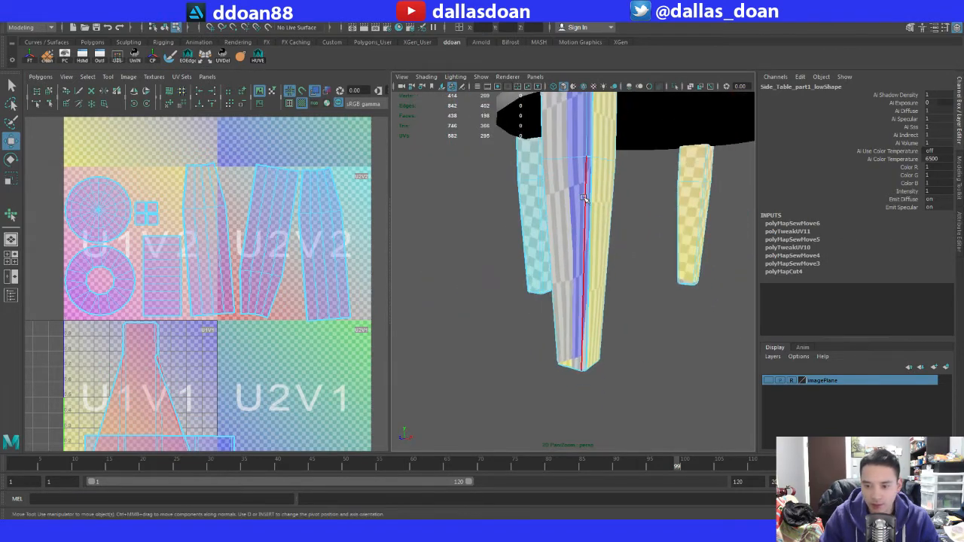
pyautogui.doubleClick(583, 214)
pyautogui.keyDown('alt'); pyautogui.moveTo(197, 396); pyautogui.dragTo(255, 319, button='middle'); pyautogui.keyUp('alt')
pyautogui.scroll(-3, 202, 314)
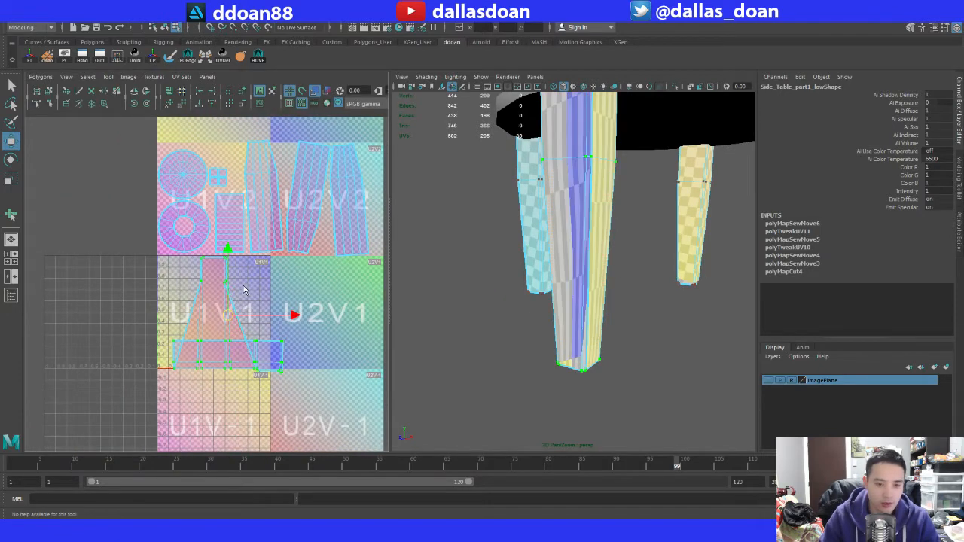
pyautogui.keyDown('shift'); pyautogui.moveTo(244, 280); pyautogui.dragTo(247, 324, button='right'); pyautogui.keyUp('shift')
# Move the new leg strip beside the other leg shells in U2V2
pyautogui.press('e')
pyautogui.press('w')
pyautogui.keyDown('alt'); pyautogui.moveTo(260, 278); pyautogui.dragTo(241, 305, button='middle'); pyautogui.keyUp('alt')
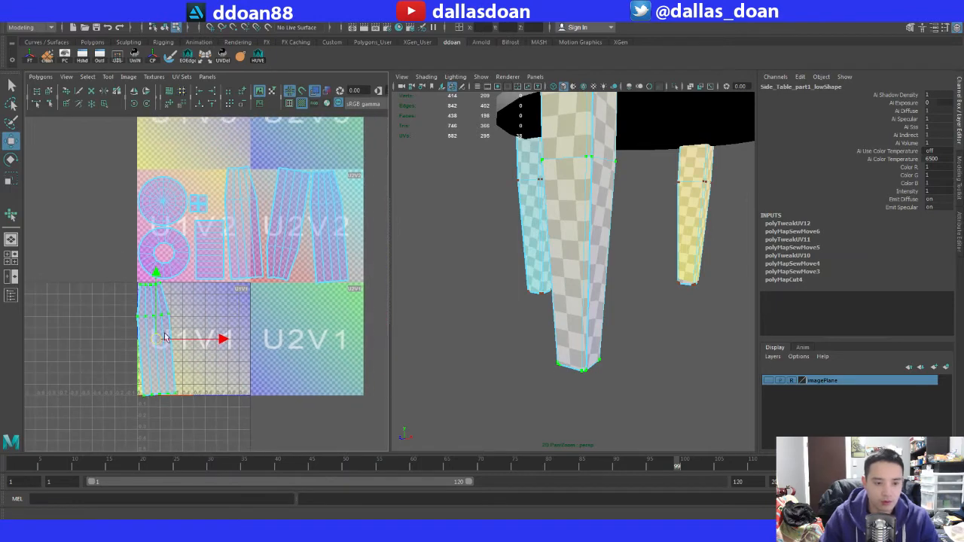
pyautogui.moveTo(158, 341); pyautogui.dragTo(367, 225)
pyautogui.keyDown('alt'); pyautogui.moveTo(318, 234); pyautogui.dragTo(290, 255, button='middle'); pyautogui.keyUp('alt')
pyautogui.scroll(1, 288, 228)
# Rotate the middle leg shell upright and slide it left beside its neighbours
pyautogui.doubleClick(304, 183)
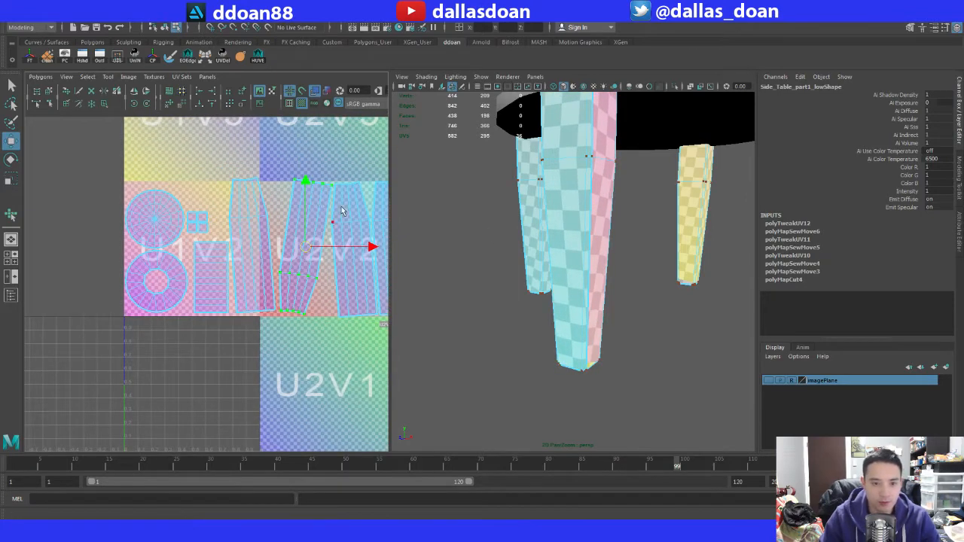
pyautogui.press('e')
pyautogui.moveTo(355, 210); pyautogui.dragTo(307, 213)
pyautogui.doubleClick(254, 179)
pyautogui.press('w')
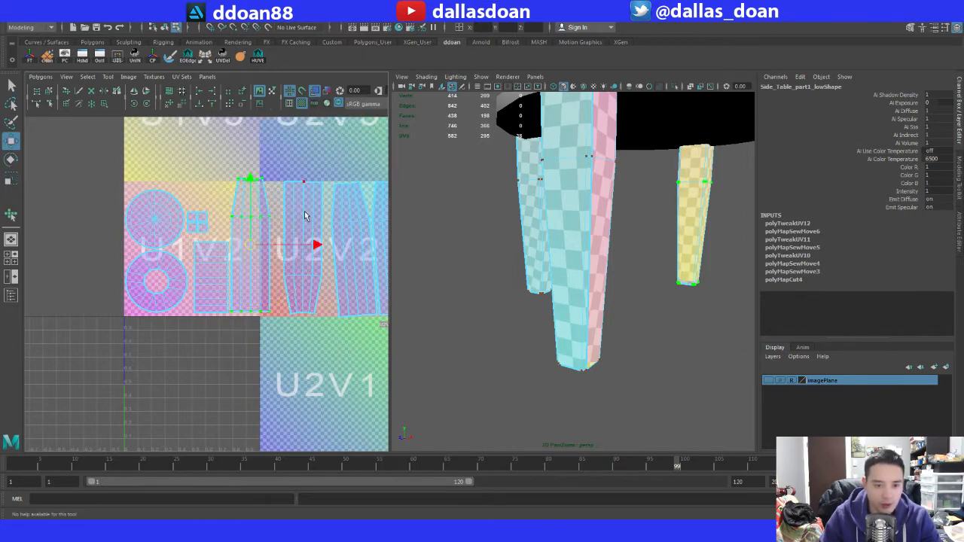
pyautogui.doubleClick(307, 191)
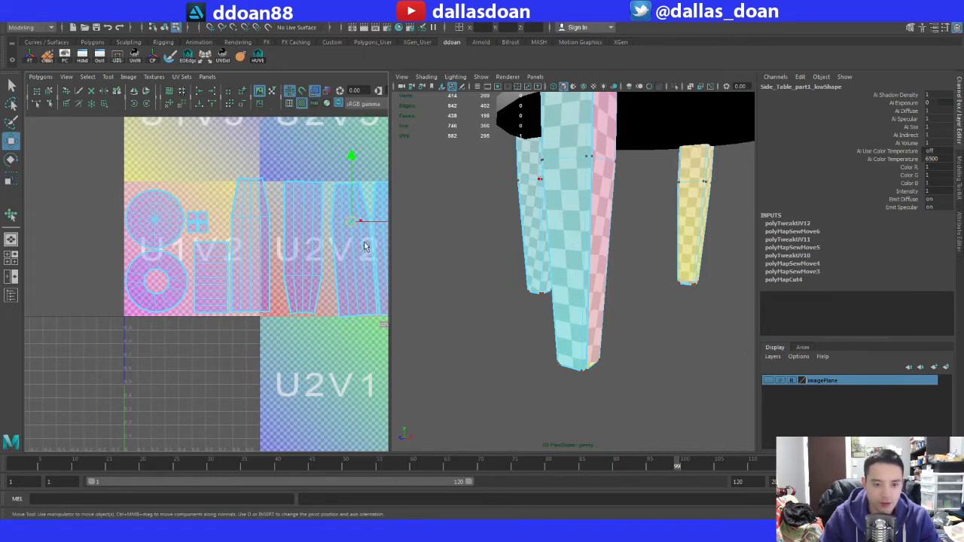
pyautogui.moveTo(370, 249); pyautogui.dragTo(360, 250)
pyautogui.keyDown('alt'); pyautogui.moveTo(336, 223); pyautogui.dragTo(304, 227, button='middle'); pyautogui.keyUp('alt')
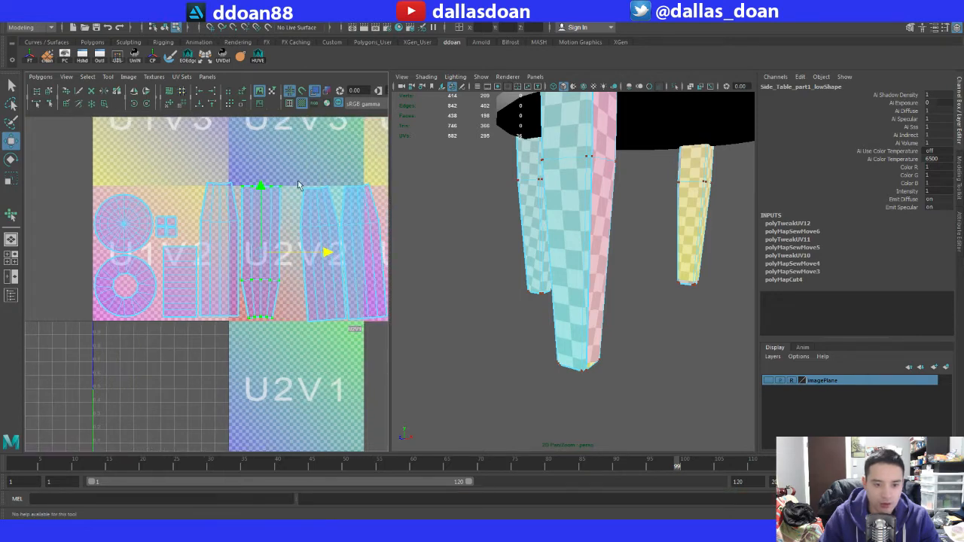
# Straighten the next two leg shells upright and slide them left alongside the others
pyautogui.doubleClick(304, 187)
pyautogui.press('e')
pyautogui.moveTo(362, 211); pyautogui.dragTo(367, 216)
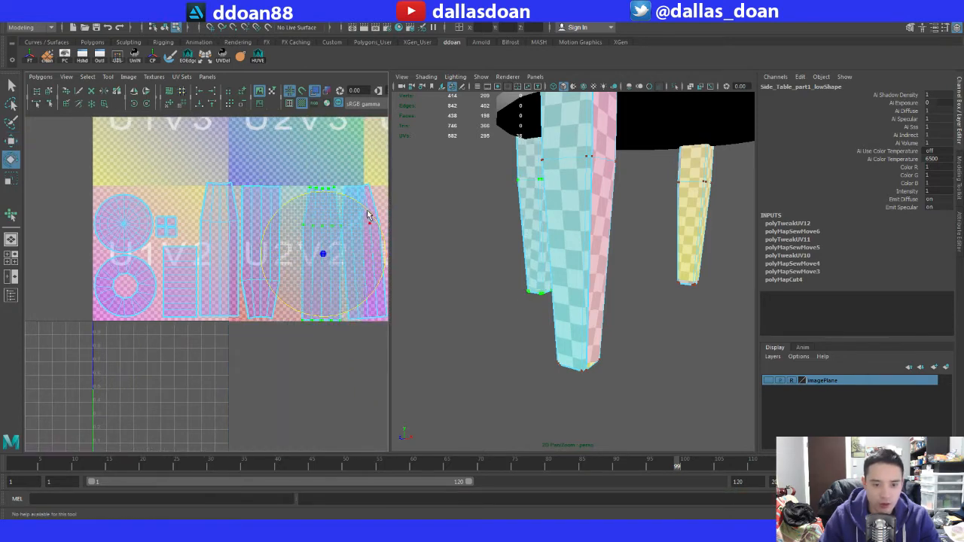
pyautogui.press('w')
pyautogui.moveTo(380, 256); pyautogui.dragTo(360, 256)
pyautogui.keyDown('alt'); pyautogui.moveTo(342, 227); pyautogui.dragTo(307, 227, button='middle'); pyautogui.keyUp('alt')
pyautogui.doubleClick(308, 226)
pyautogui.press('e')
pyautogui.moveTo(363, 204); pyautogui.dragTo(368, 209)
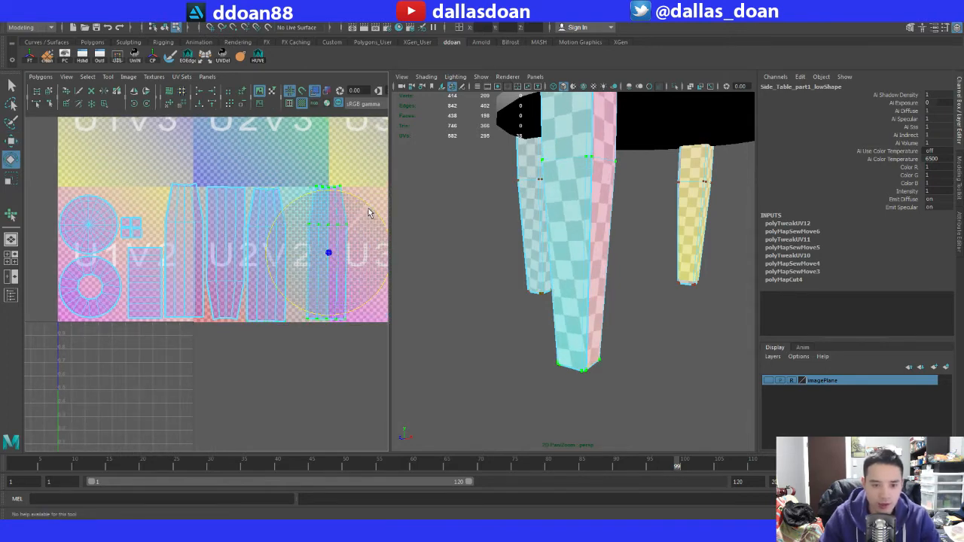
pyautogui.press('w')
pyautogui.moveTo(329, 252); pyautogui.dragTo(309, 255)
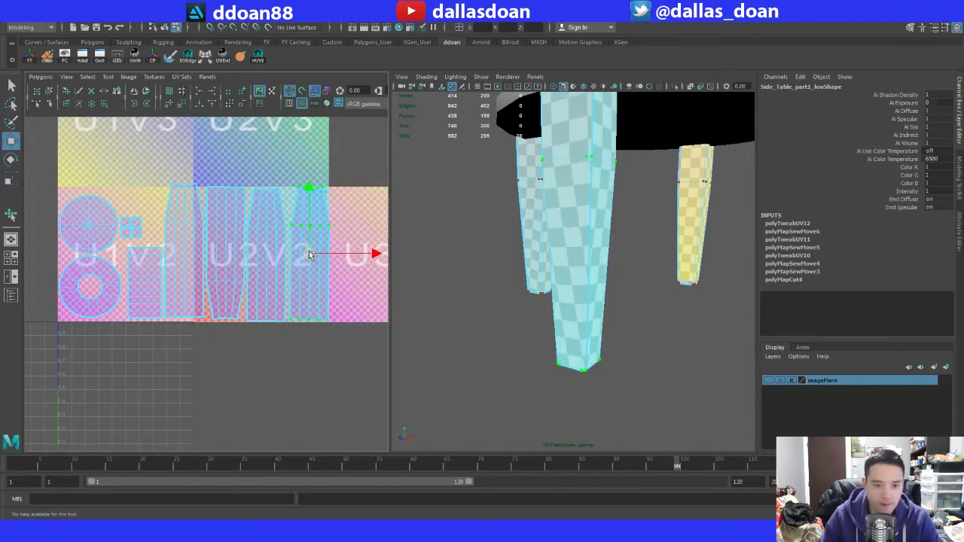
# Exit component mode with F8 and clear the selection
pyautogui.keyDown('alt'); pyautogui.moveTo(314, 246); pyautogui.dragTo(287, 248, button='right'); pyautogui.keyUp('alt')
pyautogui.keyDown('alt'); pyautogui.moveTo(648, 218); pyautogui.dragTo(619, 214, button='right'); pyautogui.keyUp('alt')
pyautogui.keyDown('alt'); pyautogui.moveTo(619, 214); pyautogui.dragTo(587, 268); pyautogui.keyUp('alt')
pyautogui.press('F8')
pyautogui.click(636, 259)
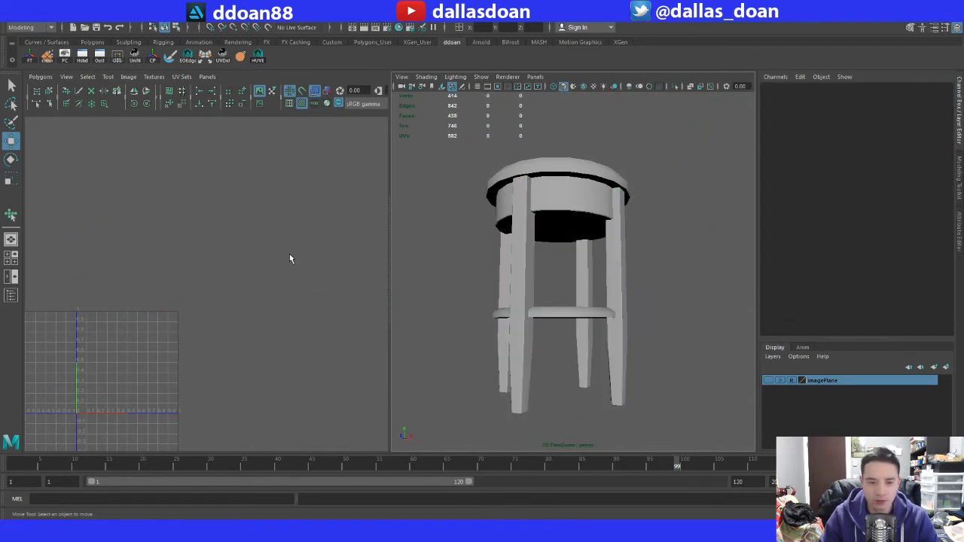
# Select the apron and legs to show their UVs, then inspect the four upright leg strips across U1V2–U2V2
pyautogui.click(509, 208)
pyautogui.click(529, 227)
pyautogui.keyDown('alt'); pyautogui.moveTo(530, 228); pyautogui.dragTo(566, 286); pyautogui.keyUp('alt')
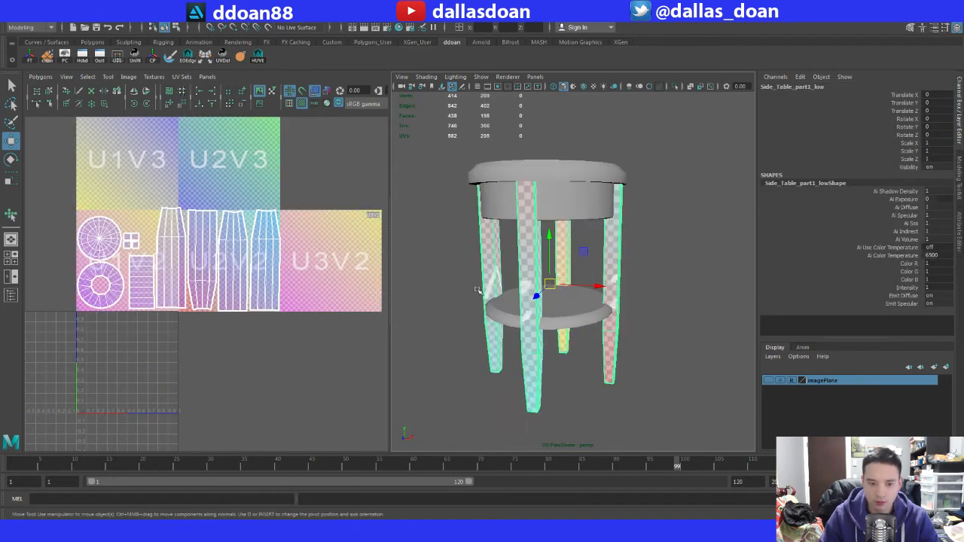
pyautogui.keyDown('alt'); pyautogui.moveTo(225, 282); pyautogui.dragTo(257, 288, button='middle'); pyautogui.keyUp('alt')
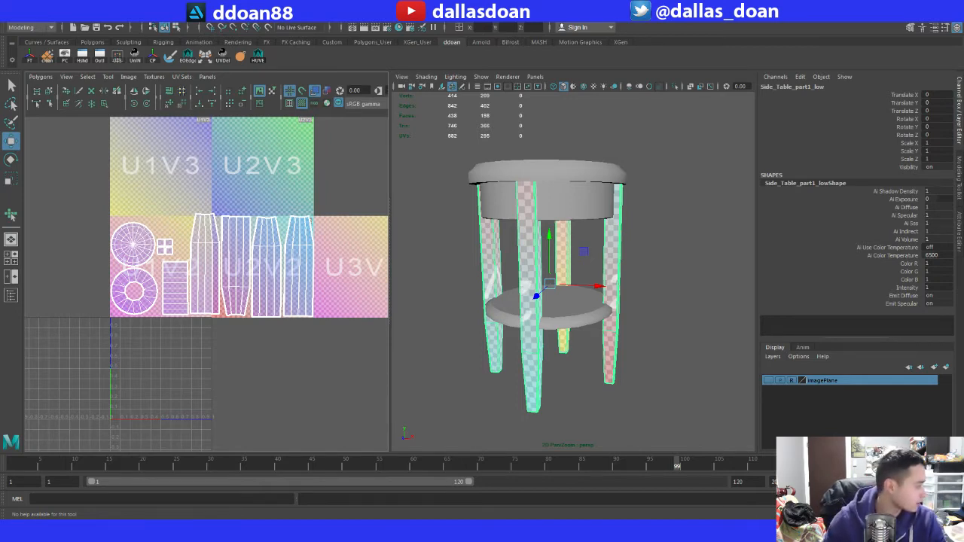
pyautogui.keyDown('alt'); pyautogui.moveTo(455, 313); pyautogui.dragTo(422, 319); pyautogui.keyUp('alt')
pyautogui.keyDown('alt'); pyautogui.moveTo(373, 317); pyautogui.dragTo(354, 313, button='middle'); pyautogui.keyUp('alt')
pyautogui.keyDown('alt'); pyautogui.moveTo(437, 307); pyautogui.dragTo(459, 318); pyautogui.keyUp('alt')
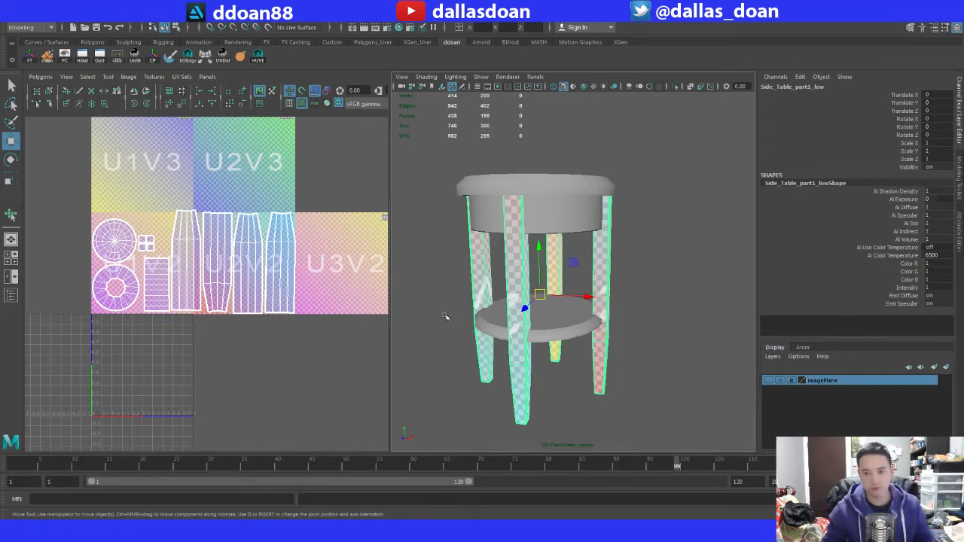
pyautogui.keyDown('alt'); pyautogui.moveTo(587, 292); pyautogui.dragTo(619, 298); pyautogui.keyUp('alt')
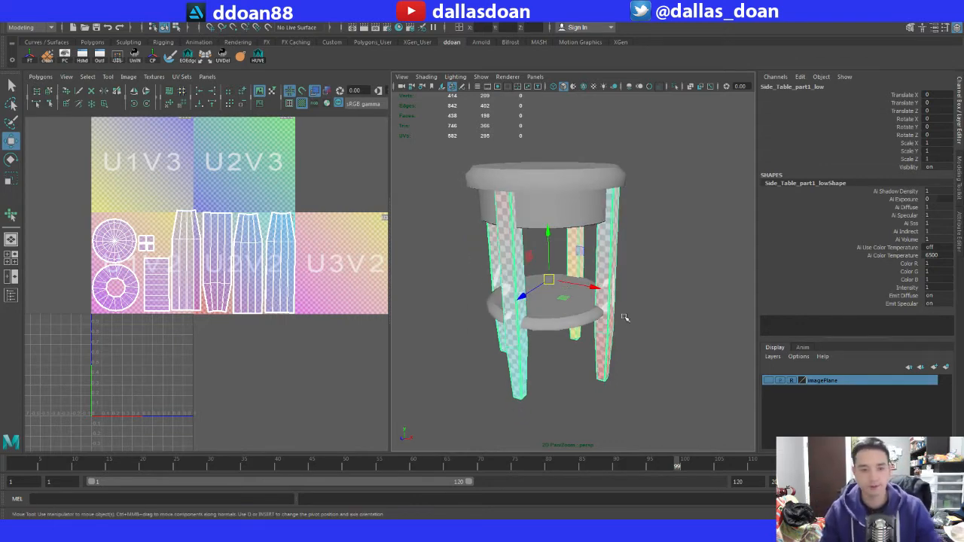
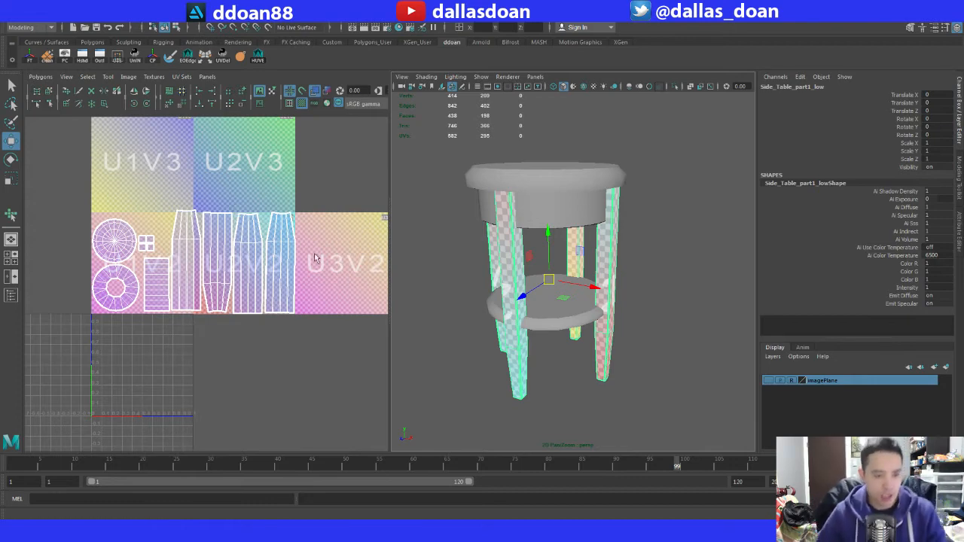
# Select the drum piece beneath the tabletop and orbit around it to inspect it
pyautogui.click(546, 180)
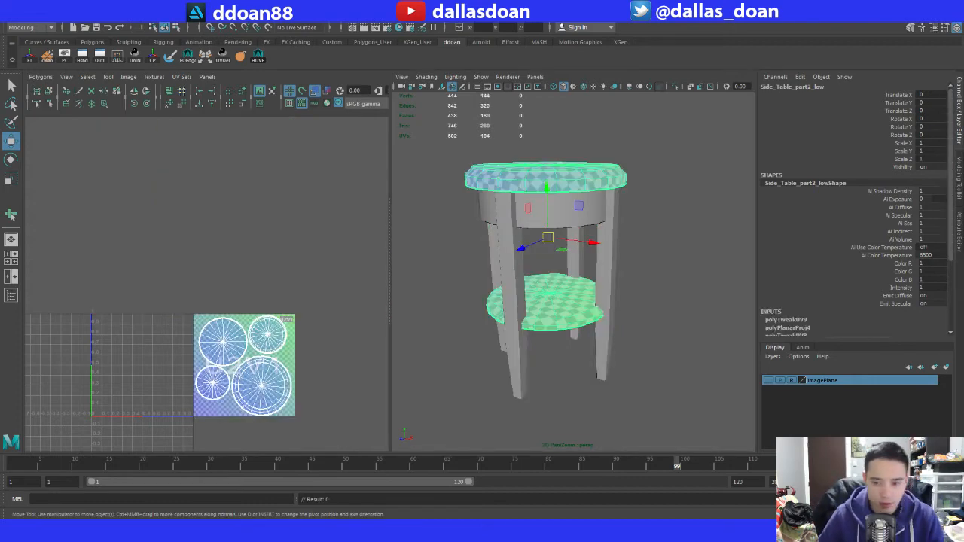
pyautogui.keyDown('shift'); pyautogui.click(515, 324); pyautogui.keyUp('shift')
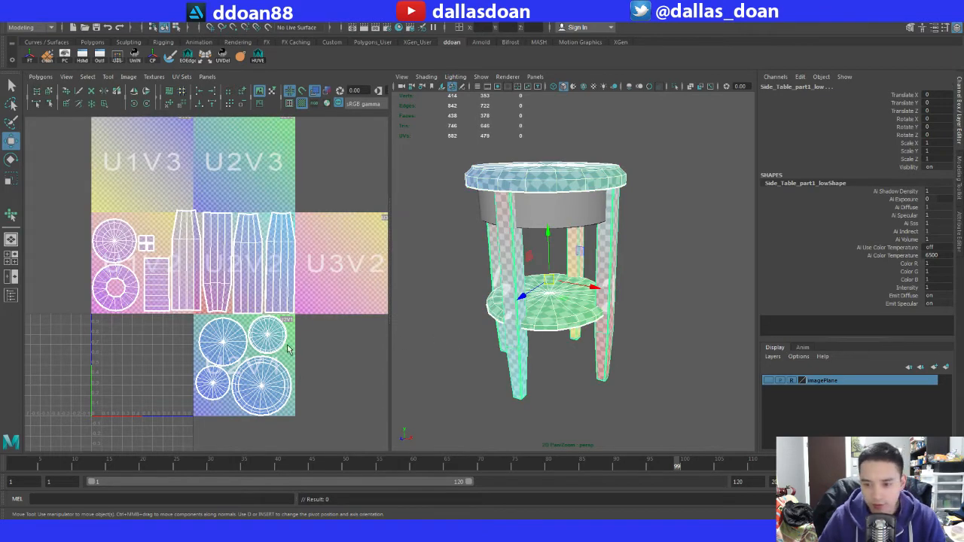
pyautogui.click(544, 215)
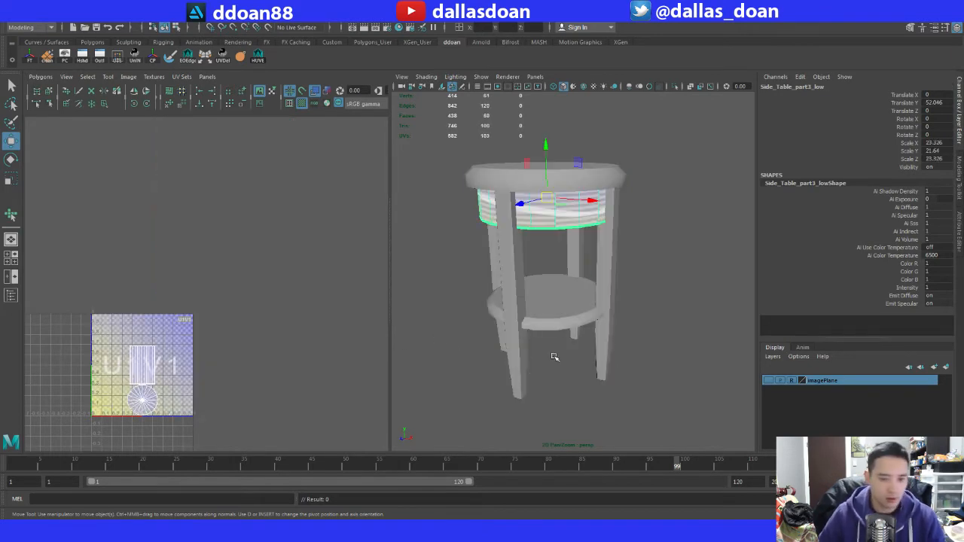
pyautogui.keyDown('alt'); pyautogui.moveTo(534, 309); pyautogui.dragTo(517, 300, button='middle'); pyautogui.keyUp('alt')
pyautogui.keyDown('alt'); pyautogui.moveTo(518, 300); pyautogui.dragTo(519, 265); pyautogui.keyUp('alt')
pyautogui.keyDown('alt'); pyautogui.moveTo(519, 265); pyautogui.dragTo(540, 266, button='right'); pyautogui.keyUp('alt')
pyautogui.keyDown('alt'); pyautogui.moveTo(540, 266); pyautogui.dragTo(559, 266); pyautogui.keyUp('alt')
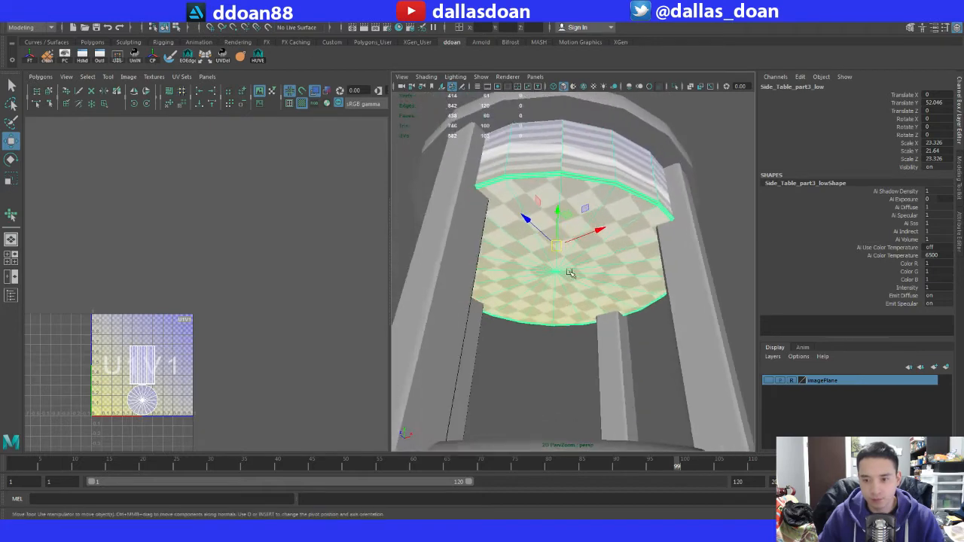
pyautogui.keyDown('alt'); pyautogui.moveTo(559, 265); pyautogui.dragTo(566, 275, button='right'); pyautogui.keyUp('alt')
pyautogui.keyDown('alt'); pyautogui.moveTo(566, 276); pyautogui.dragTo(576, 287, button='middle'); pyautogui.keyUp('alt')
pyautogui.keyDown('alt'); pyautogui.moveTo(577, 287); pyautogui.dragTo(583, 334); pyautogui.keyUp('alt')
# Isolate the drum with Ctrl+1, marquee-select all its faces, and open the UV menu
pyautogui.hotkey('ctrl', '1')
pyautogui.keyDown('alt'); pyautogui.moveTo(553, 281); pyautogui.dragTo(542, 226); pyautogui.keyUp('alt')
pyautogui.scroll(3, 554, 264)
pyautogui.scroll(-3, 580, 241)
pyautogui.hotkey('ctrl', 'F11')
pyautogui.scroll(-3, 580, 245)
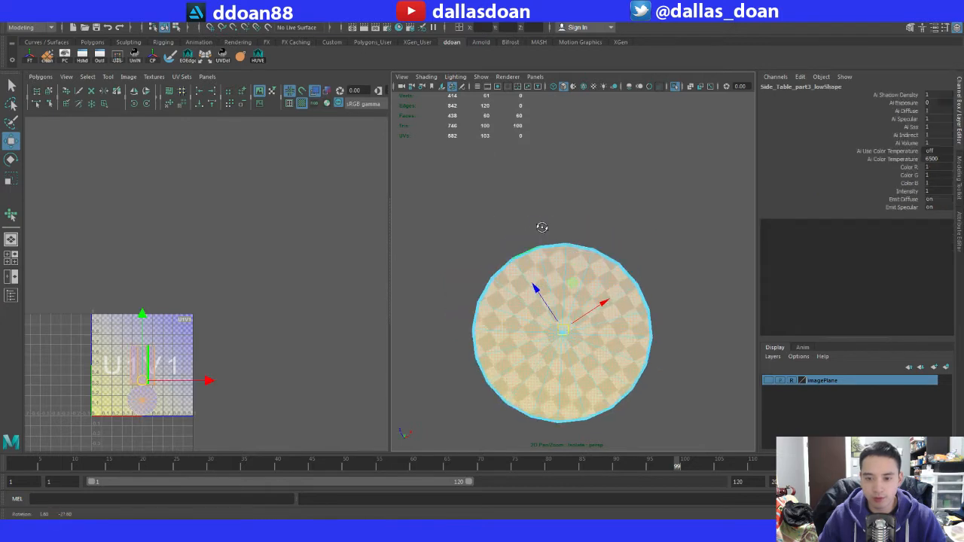
pyautogui.moveTo(433, 208); pyautogui.dragTo(724, 479)
pyautogui.keyDown('alt'); pyautogui.moveTo(659, 356); pyautogui.dragTo(660, 324, button='middle'); pyautogui.keyUp('alt')
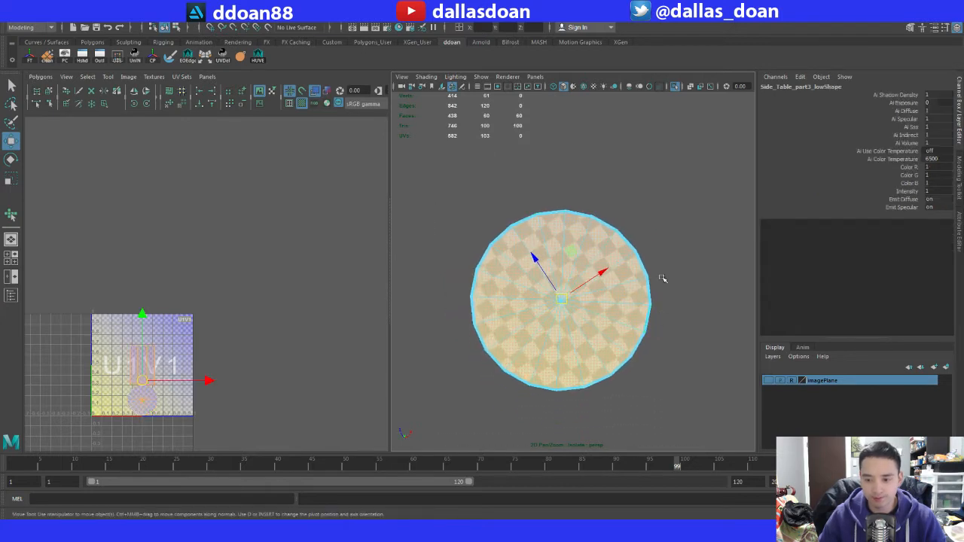
pyautogui.click(758, 299)
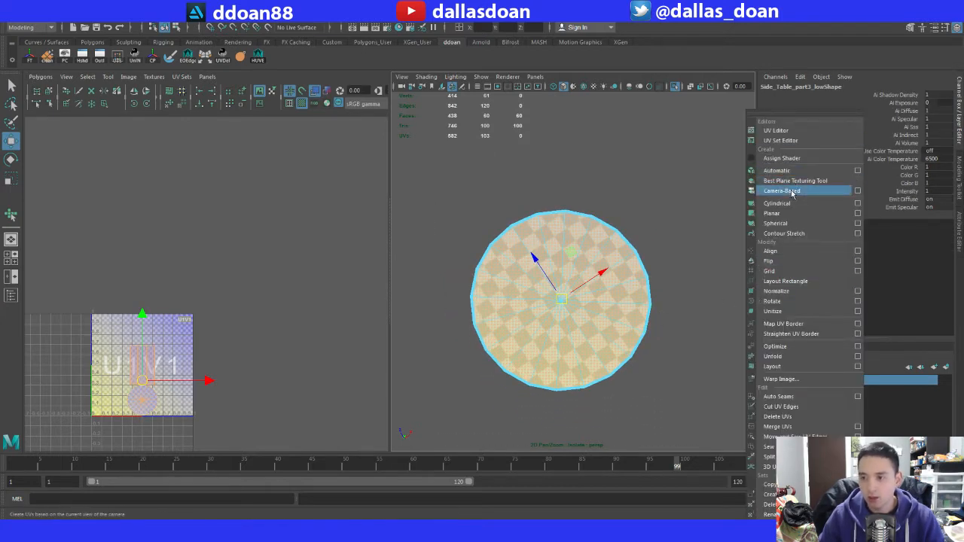
# Give the drum a camera-based UV projection, then unfold its UVs in the UV Editor
pyautogui.click(791, 191)
pyautogui.keyDown('alt'); pyautogui.moveTo(581, 231); pyautogui.dragTo(563, 262); pyautogui.keyUp('alt')
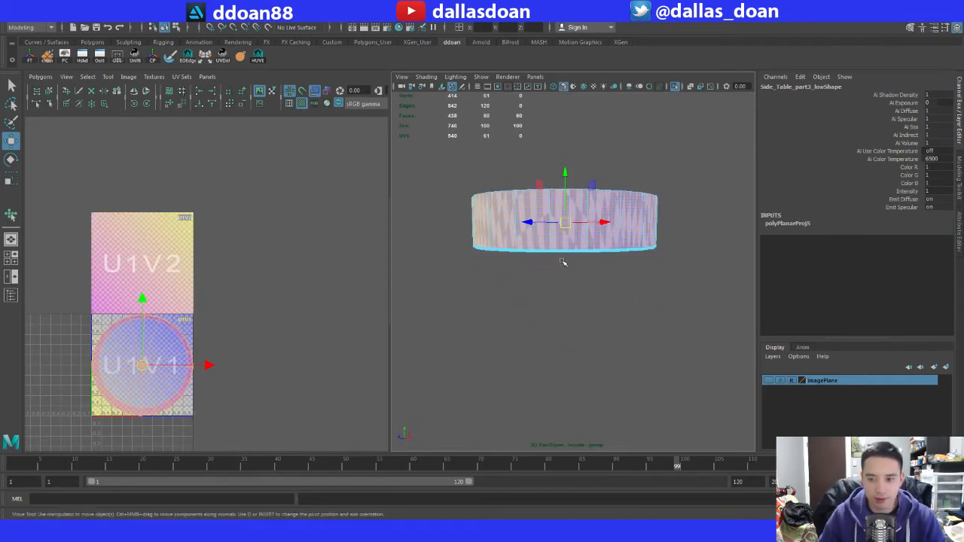
pyautogui.moveTo(151, 333); pyautogui.dragTo(162, 328, button='right')
pyautogui.click(161, 327)
pyautogui.keyDown('shift'); pyautogui.moveTo(155, 282); pyautogui.dragTo(164, 322, button='right'); pyautogui.keyUp('shift')
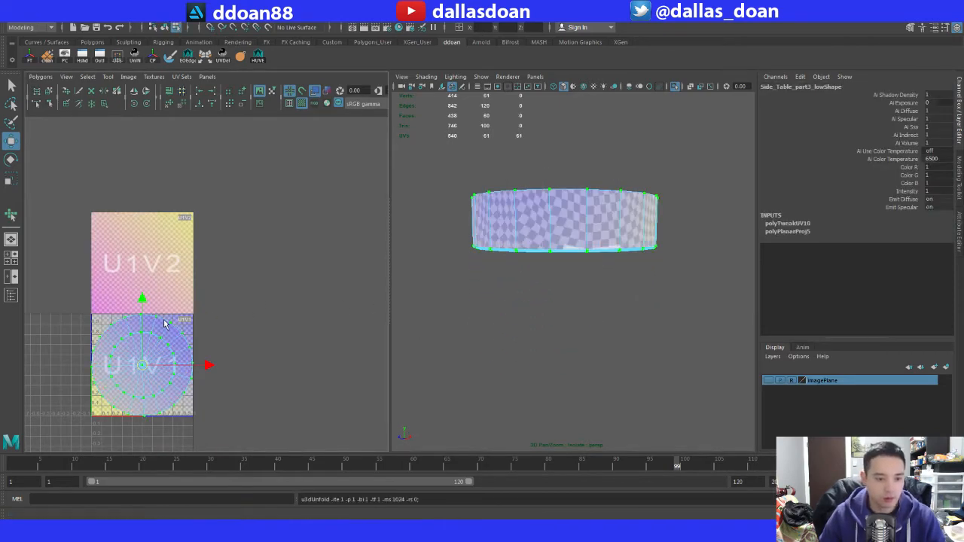
pyautogui.scroll(5, 164, 324)
# Show the whole table again and inspect the drum, briefly trying the UV smooth tool
pyautogui.hotkey('ctrl', '1')
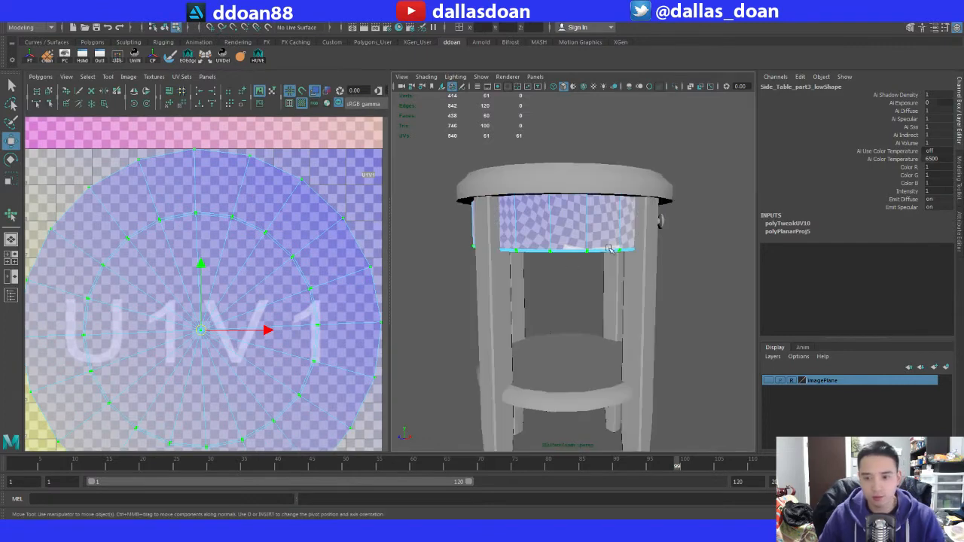
pyautogui.keyDown('alt'); pyautogui.moveTo(572, 316); pyautogui.dragTo(556, 302); pyautogui.keyUp('alt')
pyautogui.scroll(5, 556, 297)
pyautogui.keyDown('alt'); pyautogui.moveTo(553, 258); pyautogui.dragTo(569, 318); pyautogui.keyUp('alt')
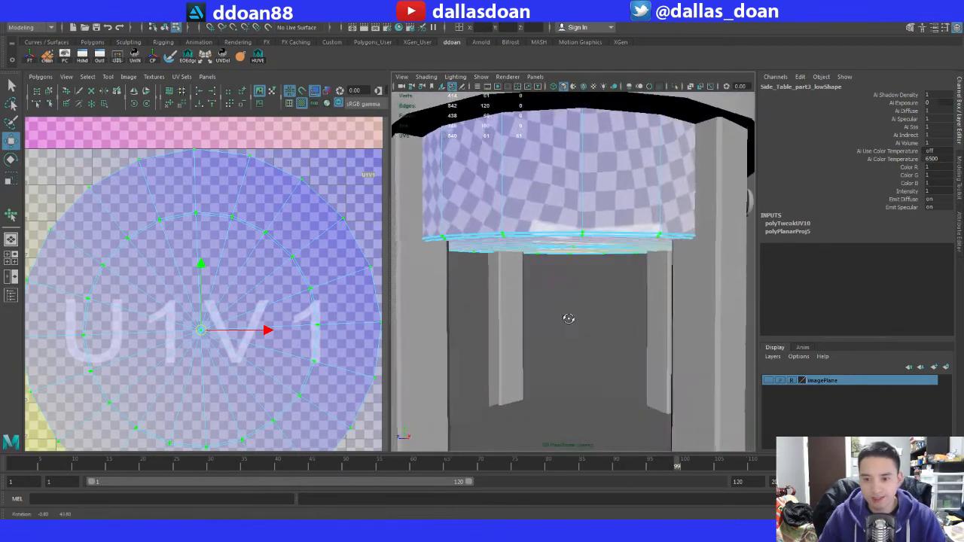
pyautogui.keyDown('alt'); pyautogui.moveTo(628, 254); pyautogui.dragTo(559, 197); pyautogui.keyUp('alt')
pyautogui.scroll(-2, 209, 228)
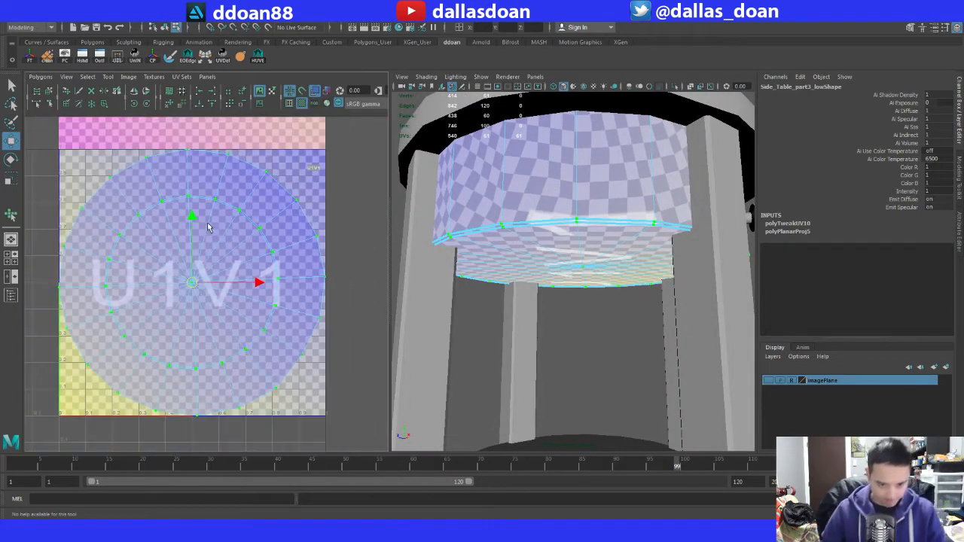
pyautogui.press('y')
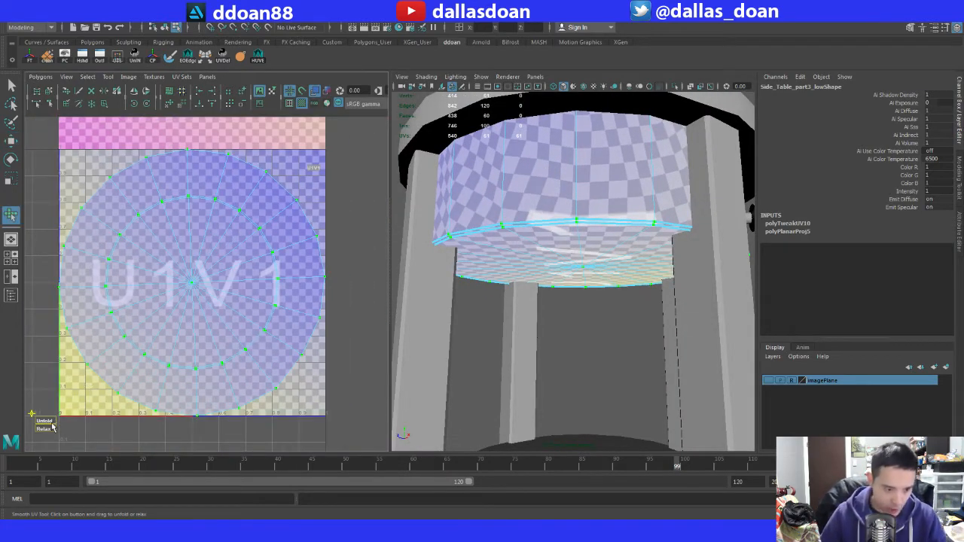
pyautogui.press('w')
# Return to object selection and bring up the Display > Polygons menu
pyautogui.keyDown('alt'); pyautogui.moveTo(454, 277); pyautogui.dragTo(540, 228); pyautogui.keyUp('alt')
pyautogui.keyDown('ctrl'); pyautogui.moveTo(548, 198); pyautogui.dragTo(550, 221, button='right'); pyautogui.keyUp('ctrl')
pyautogui.keyDown('alt'); pyautogui.moveTo(553, 197); pyautogui.dragTo(574, 185); pyautogui.keyUp('alt')
pyautogui.scroll(3, 570, 232)
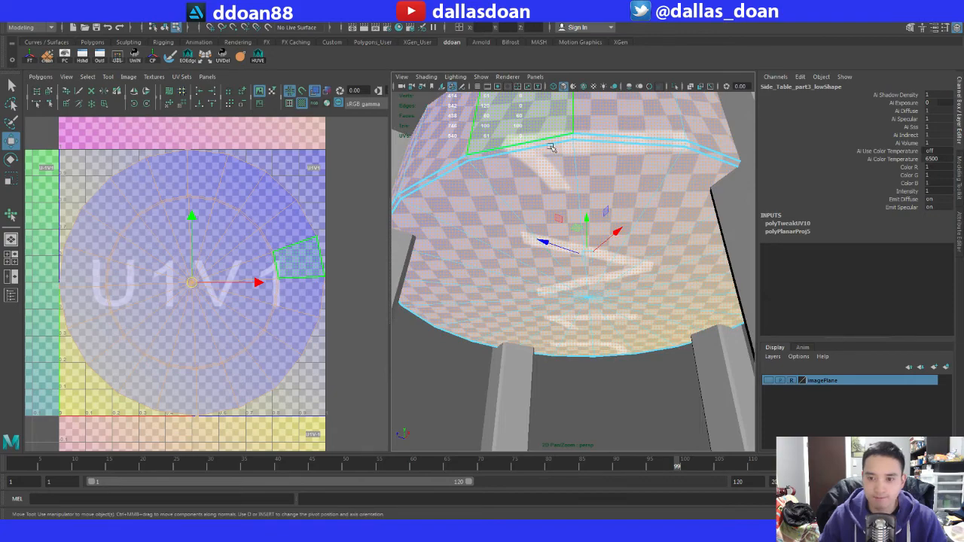
pyautogui.scroll(-3, 551, 149)
pyautogui.keyDown('alt'); pyautogui.moveTo(551, 149); pyautogui.dragTo(562, 183); pyautogui.keyUp('alt')
pyautogui.moveTo(567, 234); pyautogui.dragTo(578, 223, button='right')
pyautogui.scroll(-2, 566, 235)
pyautogui.keyDown('alt'); pyautogui.moveTo(565, 237); pyautogui.dragTo(566, 219); pyautogui.keyUp('alt')
pyautogui.click(121, 17)
pyautogui.moveTo(202, 145)
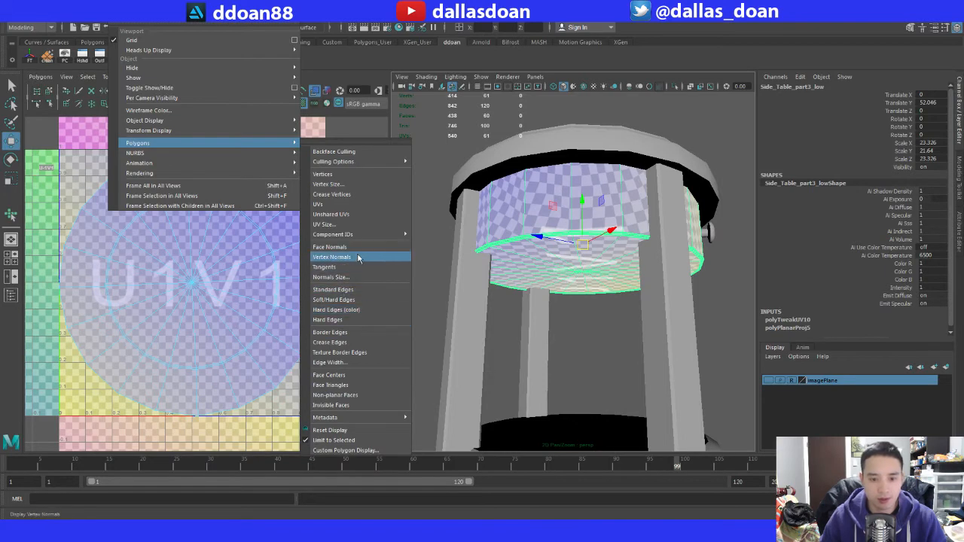
# Display only hard edges and thick UV shell borders on the meshes
pyautogui.click(366, 342)
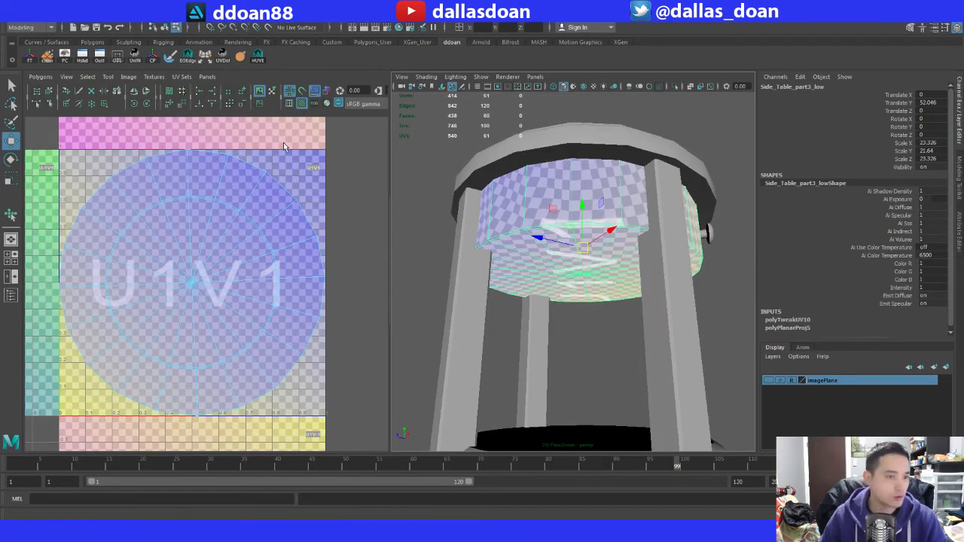
pyautogui.click(293, 104)
pyautogui.keyDown('alt'); pyautogui.moveTo(544, 204); pyautogui.dragTo(530, 197, button='middle'); pyautogui.keyUp('alt')
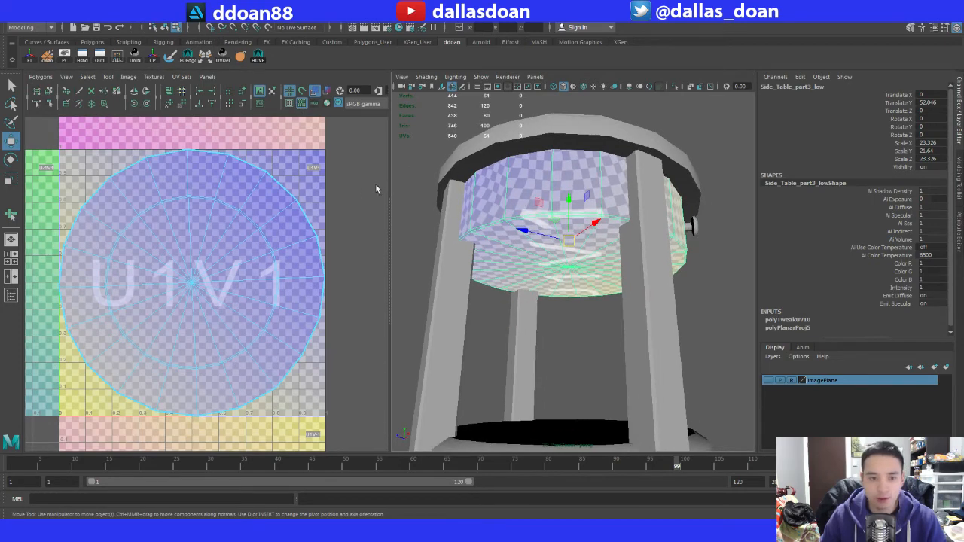
pyautogui.keyDown('alt'); pyautogui.moveTo(477, 251); pyautogui.dragTo(527, 240, button='right'); pyautogui.keyUp('alt')
pyautogui.keyDown('alt'); pyautogui.moveTo(489, 220); pyautogui.dragTo(507, 214); pyautogui.keyUp('alt')
pyautogui.keyDown('alt'); pyautogui.moveTo(507, 214); pyautogui.dragTo(525, 244, button='middle'); pyautogui.keyUp('alt')
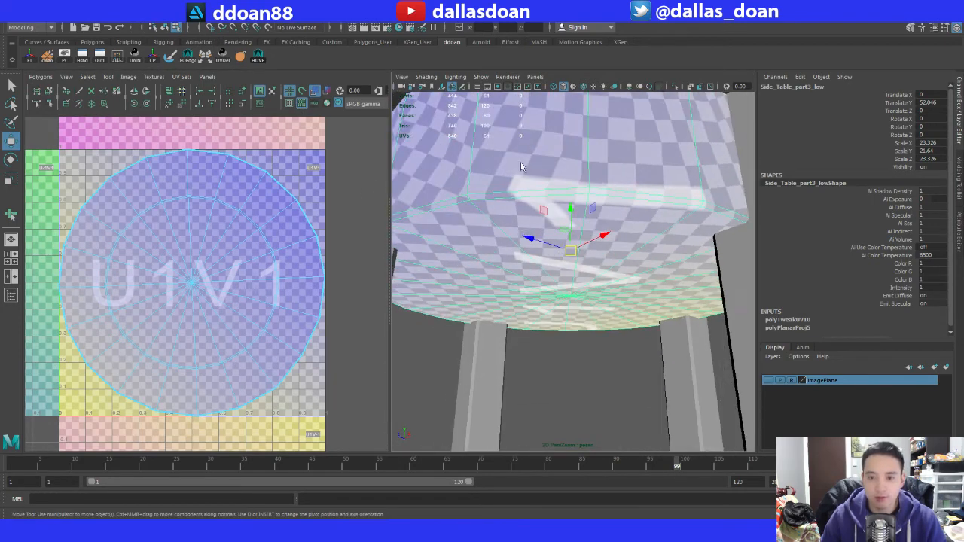
# Cut the drum's UVs along its bottom edge loop with Shift+X
pyautogui.press('F10')
pyautogui.doubleClick(519, 204)
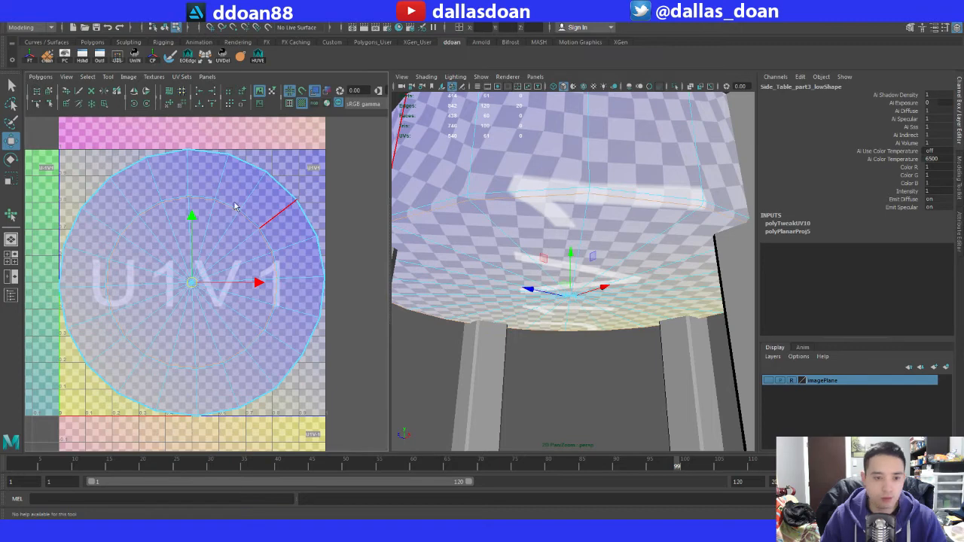
pyautogui.hotkey('shift', 'x')
pyautogui.keyDown('alt'); pyautogui.moveTo(541, 164); pyautogui.dragTo(543, 185); pyautogui.keyUp('alt')
pyautogui.press('F11')
pyautogui.scroll(-1, 187, 235)
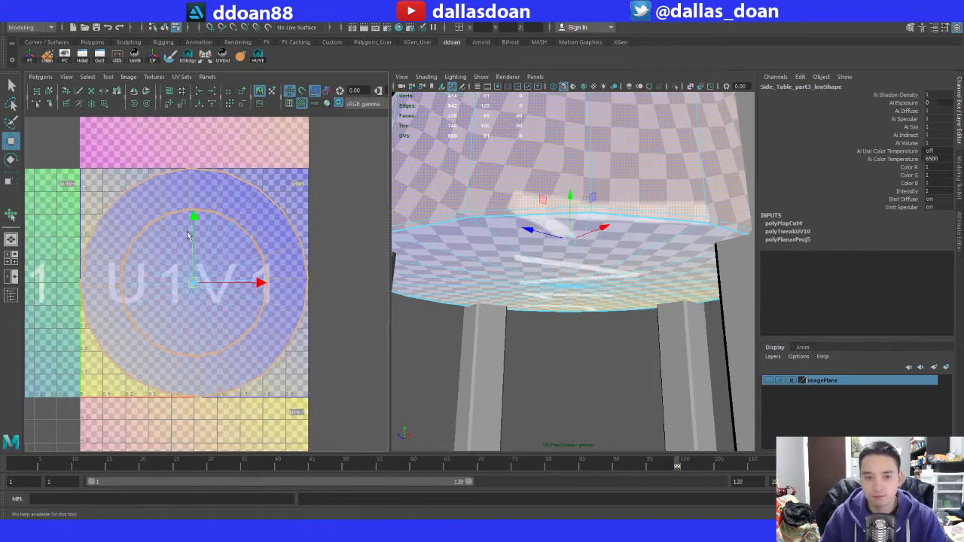
pyautogui.keyDown('alt'); pyautogui.moveTo(188, 235); pyautogui.dragTo(196, 228, button='middle'); pyautogui.keyUp('alt')
pyautogui.scroll(-5, 549, 231)
pyautogui.keyDown('alt'); pyautogui.moveTo(551, 266); pyautogui.dragTo(496, 290); pyautogui.keyUp('alt')
pyautogui.scroll(5, 542, 258)
pyautogui.scroll(-5, 543, 258)
pyautogui.keyDown('alt'); pyautogui.moveTo(563, 278); pyautogui.dragTo(536, 282, button='middle'); pyautogui.keyUp('alt')
pyautogui.keyDown('alt'); pyautogui.moveTo(535, 282); pyautogui.dragTo(535, 290); pyautogui.keyUp('alt')
# Isolate the drum and cut its UVs along a vertical edge seam
pyautogui.hotkey('ctrl', '1')
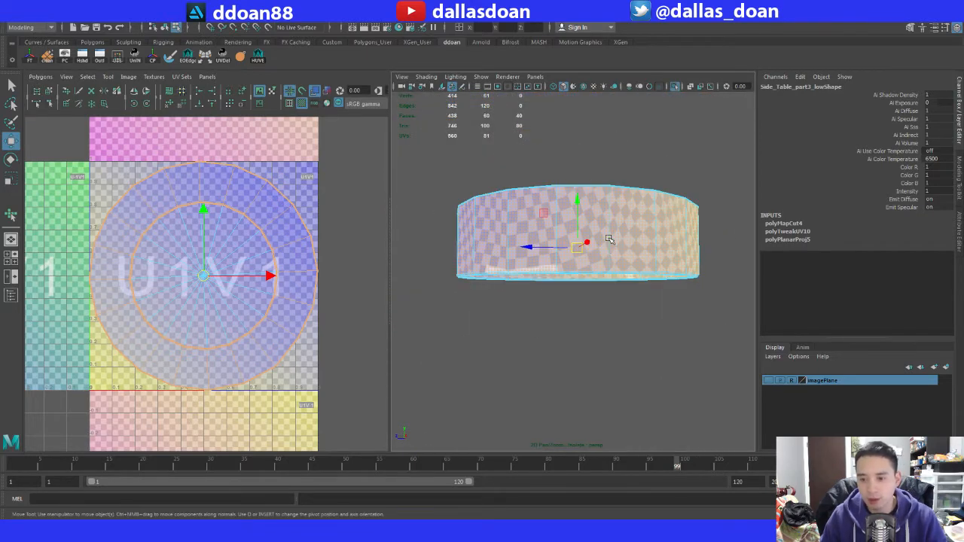
pyautogui.press('F10')
pyautogui.scroll(3, 613, 220)
pyautogui.keyDown('alt'); pyautogui.moveTo(613, 220); pyautogui.dragTo(608, 193); pyautogui.keyUp('alt')
pyautogui.scroll(4, 608, 192)
pyautogui.scroll(-2, 632, 155)
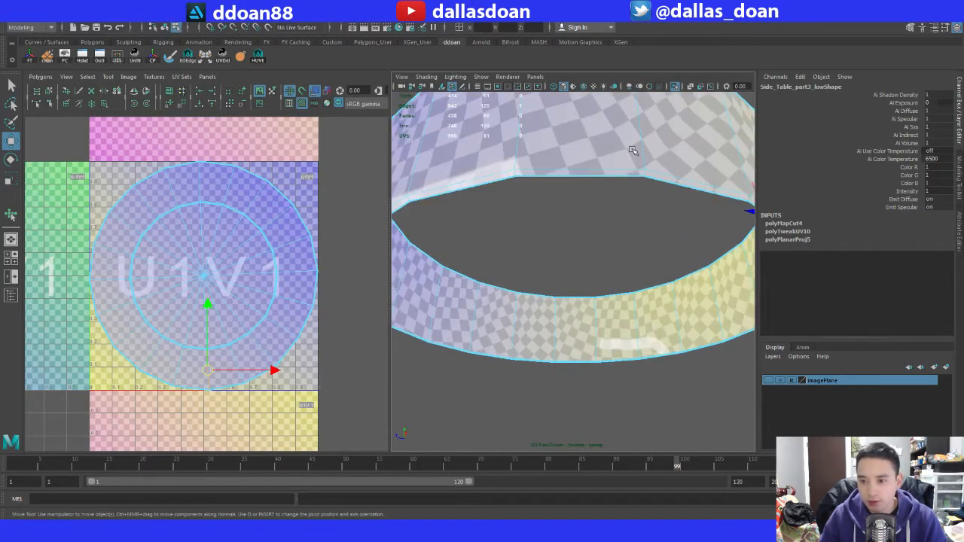
pyautogui.keyDown('alt'); pyautogui.moveTo(632, 150); pyautogui.dragTo(637, 163); pyautogui.keyUp('alt')
pyautogui.keyDown('shift'); pyautogui.click(646, 181); pyautogui.keyUp('shift')
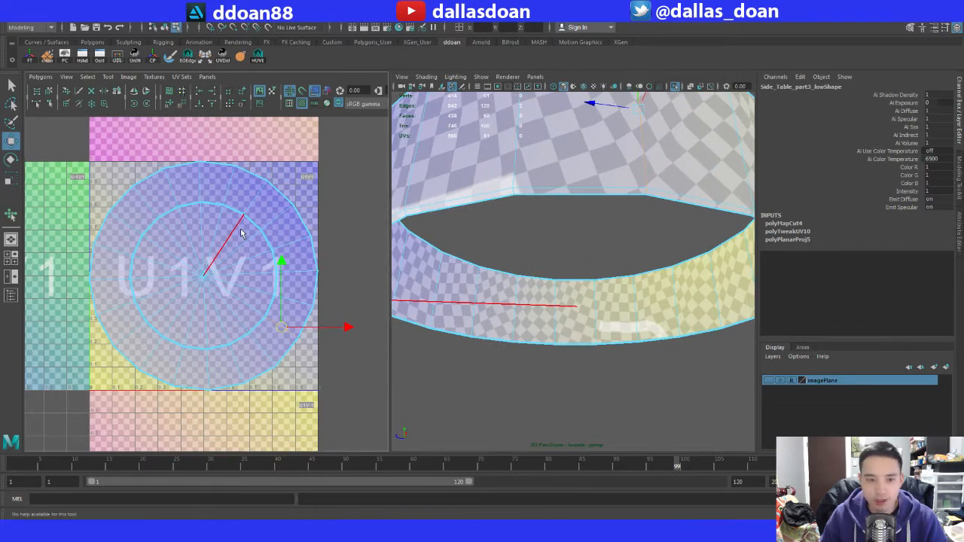
pyautogui.keyDown('shift'); pyautogui.moveTo(242, 234); pyautogui.dragTo(205, 234, button='right'); pyautogui.keyUp('shift')
# Show the whole table again and convert the drum's face selection to UVs
pyautogui.hotkey('ctrl', '1')
pyautogui.scroll(-4, 579, 241)
pyautogui.keyDown('alt'); pyautogui.moveTo(574, 249); pyautogui.dragTo(570, 261); pyautogui.keyUp('alt')
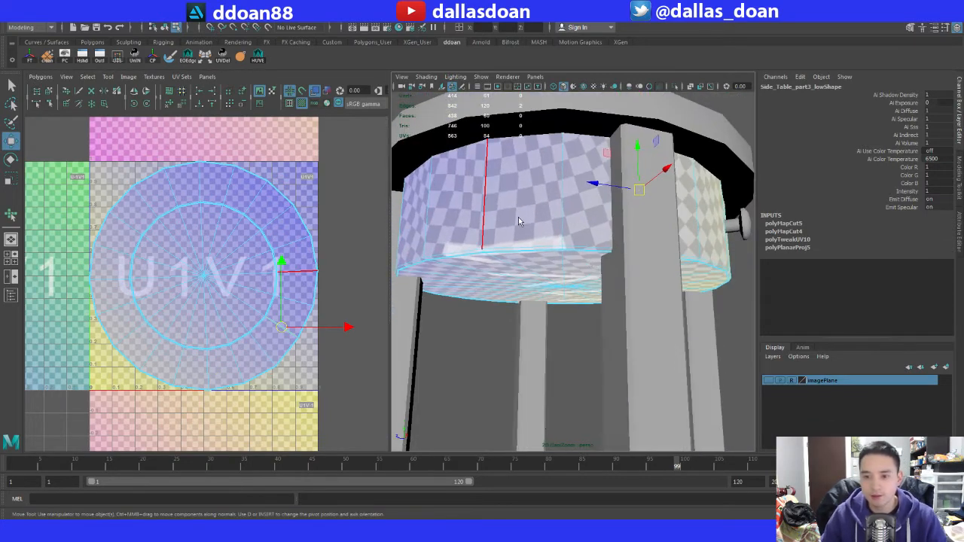
pyautogui.press('F11')
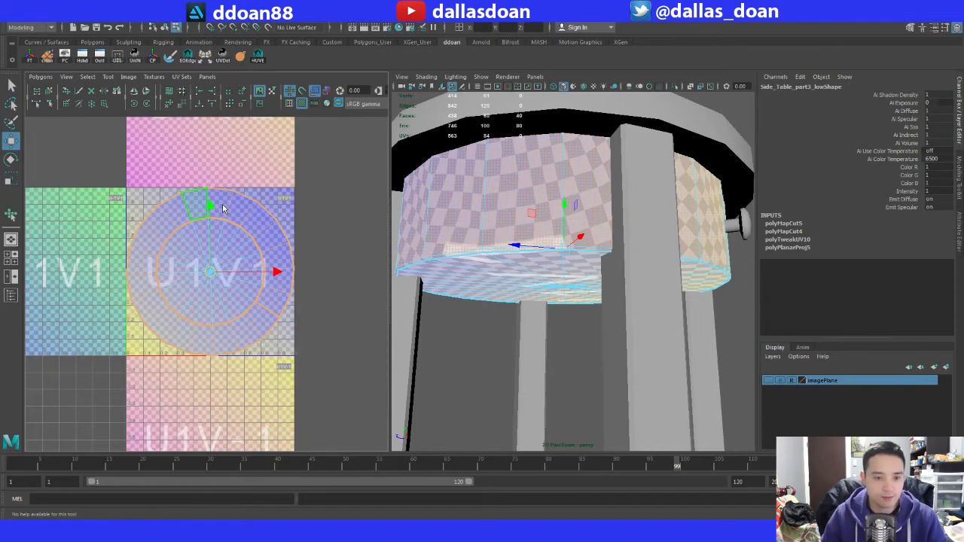
pyautogui.hotkey('ctrl', 'F4')
# Unfold the drum's side band into a curved strip and rotate it to lie horizontal
pyautogui.keyDown('shift'); pyautogui.moveTo(247, 172); pyautogui.dragTo(250, 208, button='right'); pyautogui.keyUp('shift')
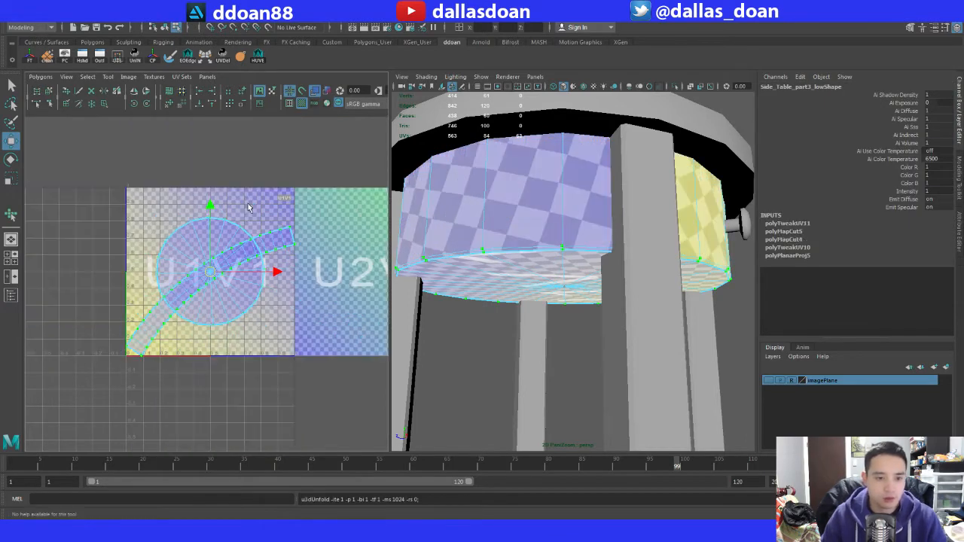
pyautogui.scroll(-3, 259, 231)
pyautogui.press('e')
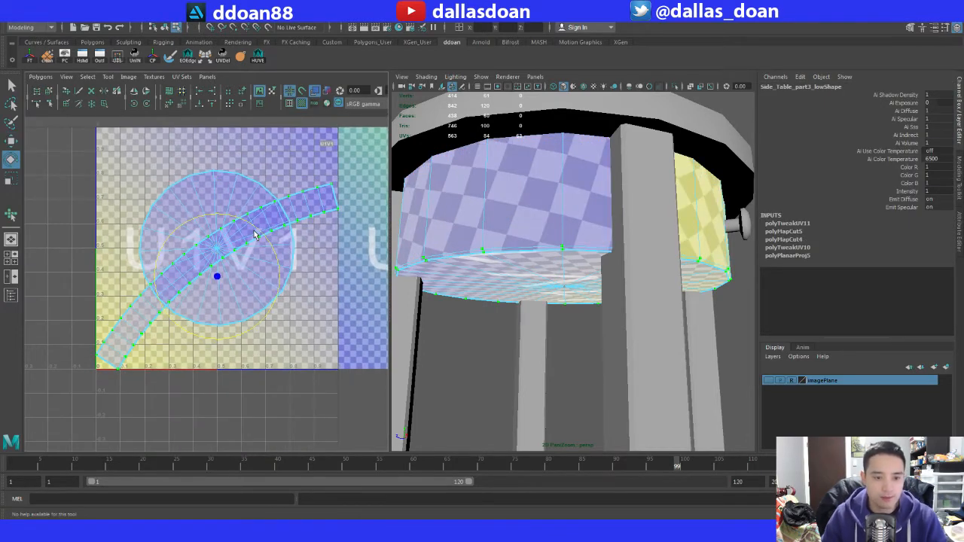
pyautogui.moveTo(254, 235); pyautogui.dragTo(107, 299)
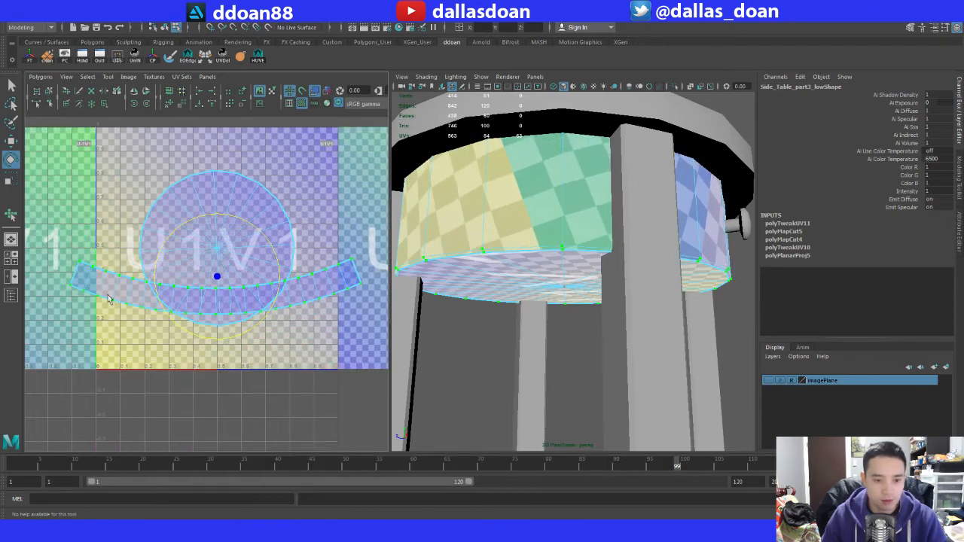
pyautogui.press('w')
pyautogui.scroll(-5, 547, 251)
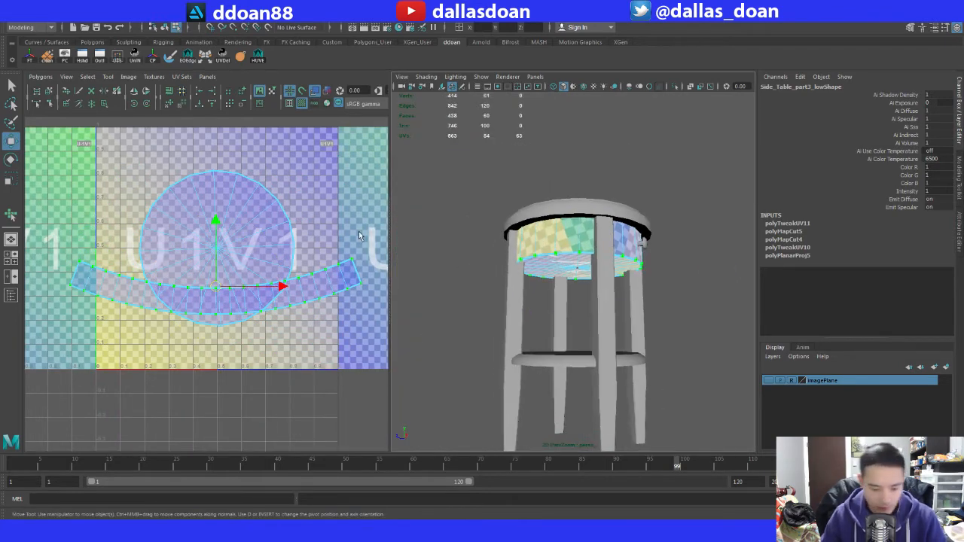
# Select all the side table parts and drag-select every UV in the UV Editor
pyautogui.press('F8')
pyautogui.scroll(3, 224, 251)
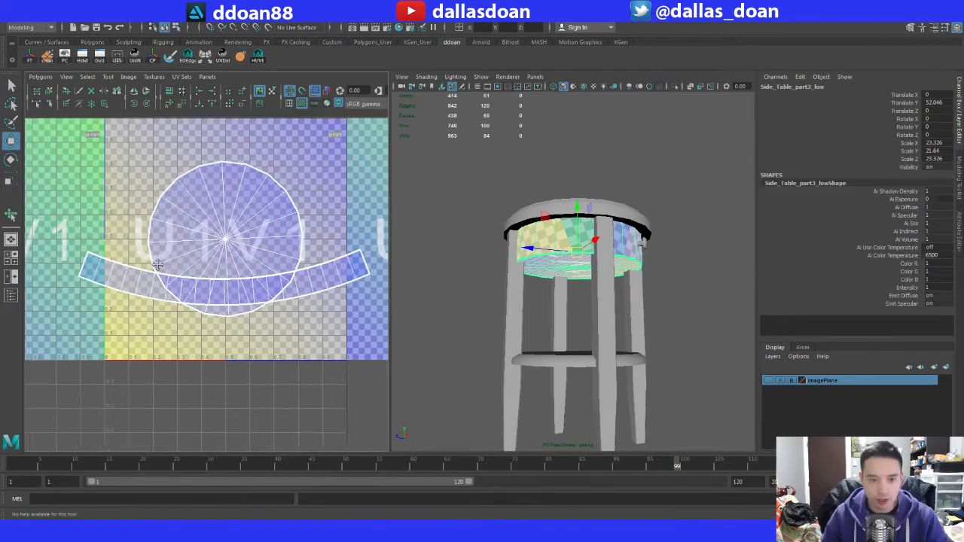
pyautogui.scroll(-3, 175, 276)
pyautogui.scroll(-2, 175, 277)
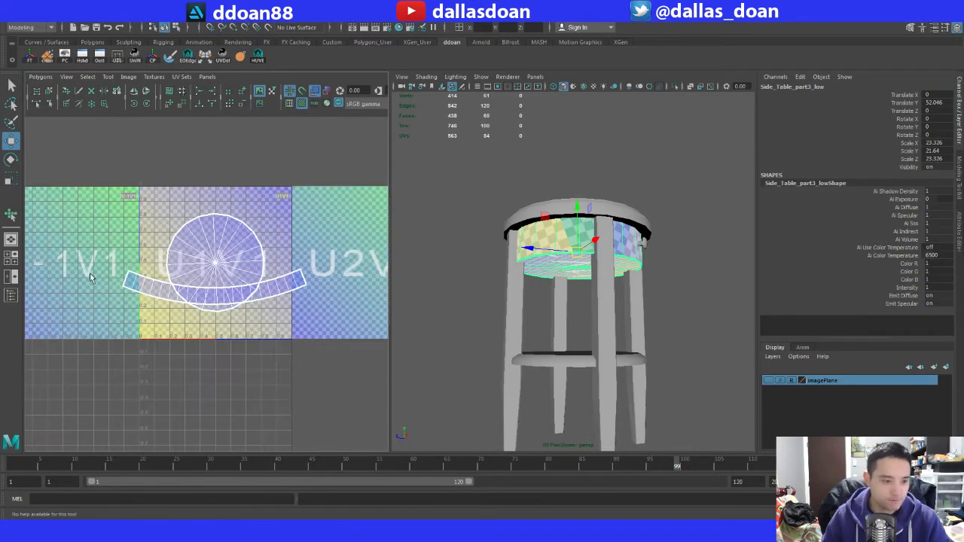
pyautogui.scroll(-3, 137, 309)
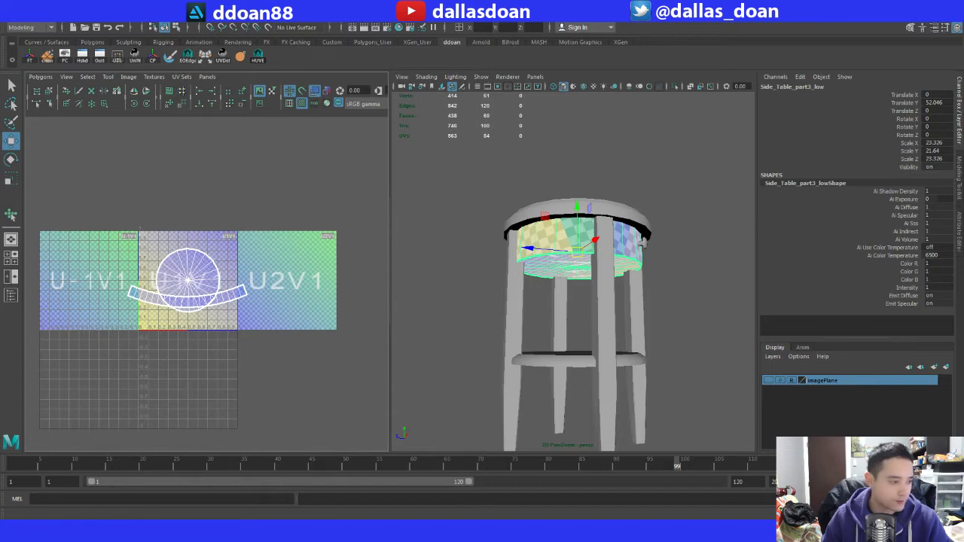
pyautogui.moveTo(697, 177); pyautogui.dragTo(467, 392)
pyautogui.keyDown('alt'); pyautogui.moveTo(97, 189); pyautogui.dragTo(134, 246, button='middle'); pyautogui.keyUp('alt')
pyautogui.scroll(-2, 135, 247)
pyautogui.press('F12')
pyautogui.moveTo(60, 143); pyautogui.dragTo(402, 431)
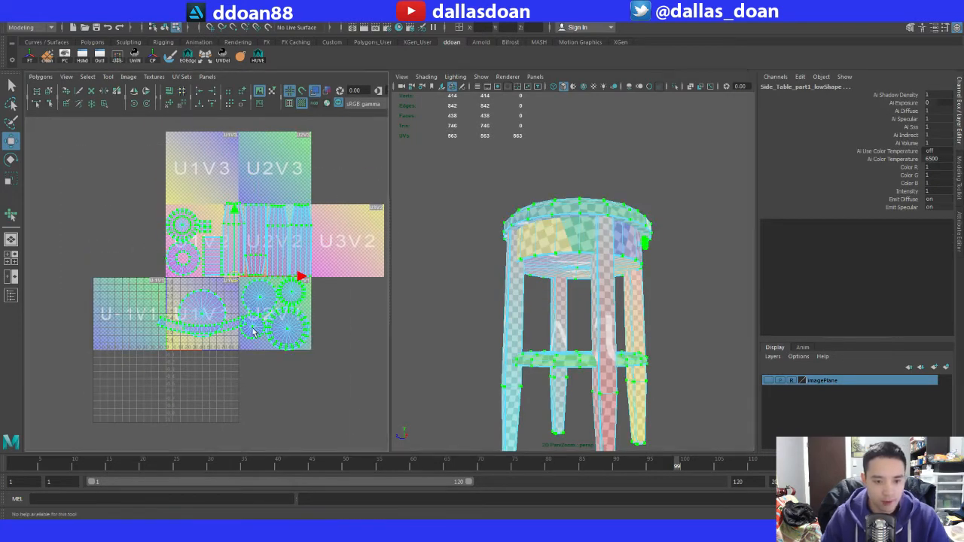
# Run Layout UVs with the Unfold3D method at 1024 packing resolution to pack all shells into 0–1
pyautogui.scroll(4, 232, 256)
pyautogui.keyDown('alt'); pyautogui.moveTo(265, 267); pyautogui.dragTo(264, 277, button='middle'); pyautogui.keyUp('alt')
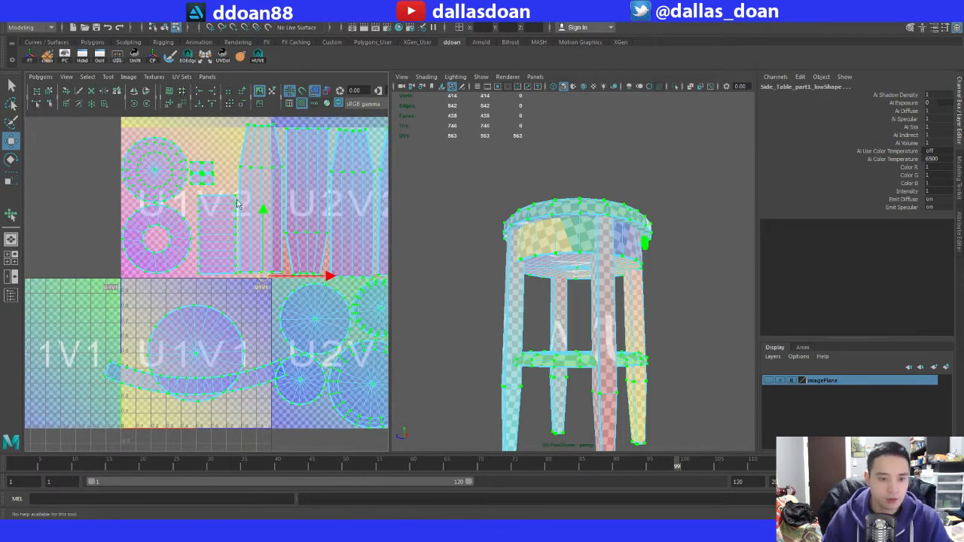
pyautogui.keyDown('shift'); pyautogui.moveTo(225, 214); pyautogui.dragTo(233, 243, button='right'); pyautogui.keyUp('shift')
pyautogui.moveTo(701, 171); pyautogui.dragTo(307, 113)
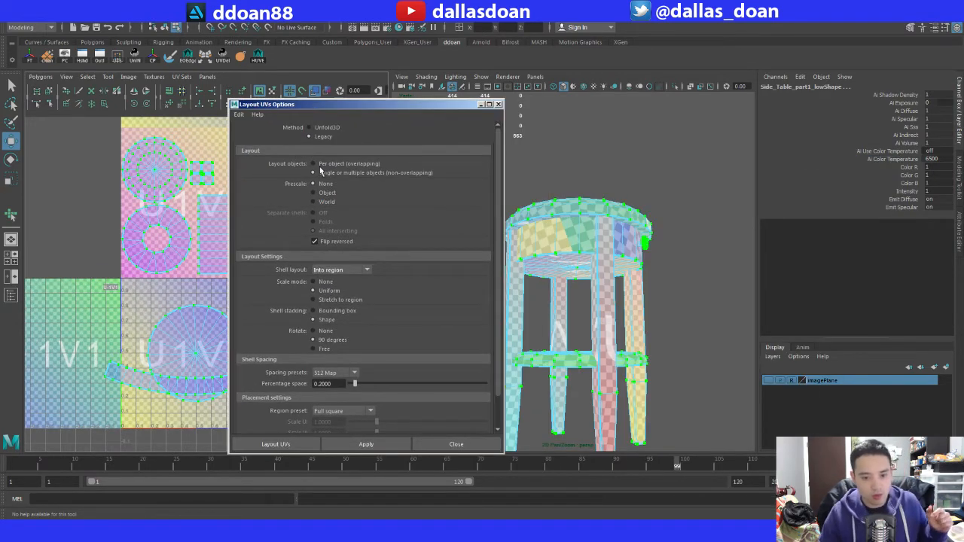
pyautogui.click(332, 128)
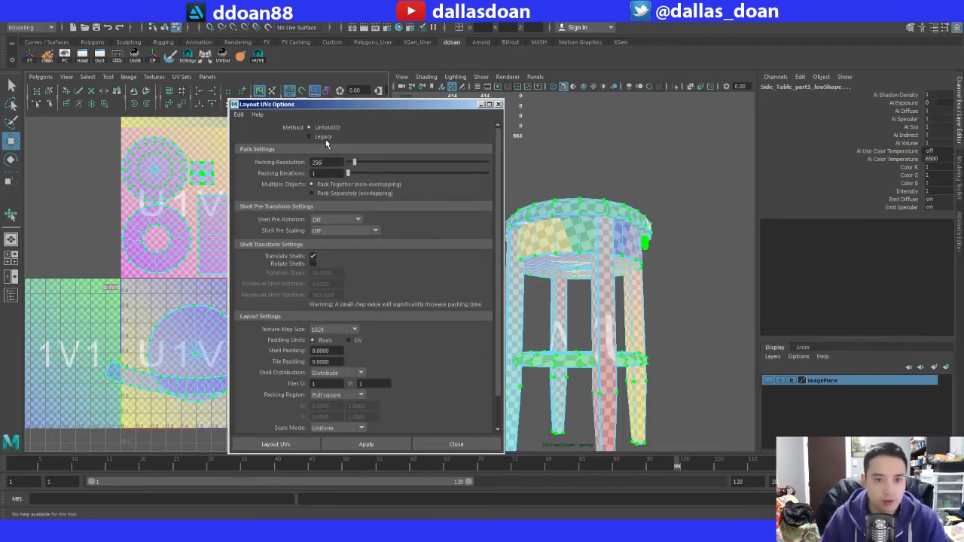
pyautogui.click(323, 137)
pyautogui.click(329, 128)
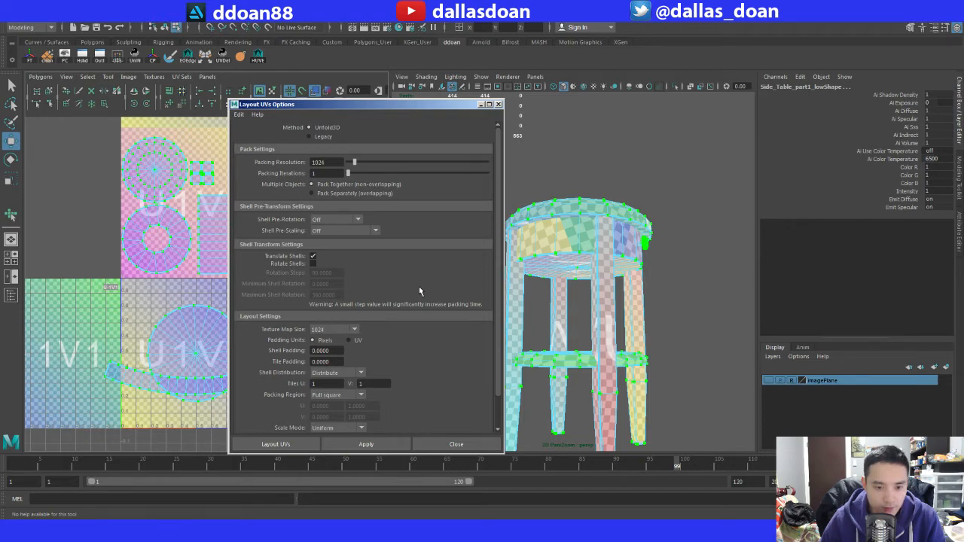
pyautogui.scroll(-2, 419, 291)
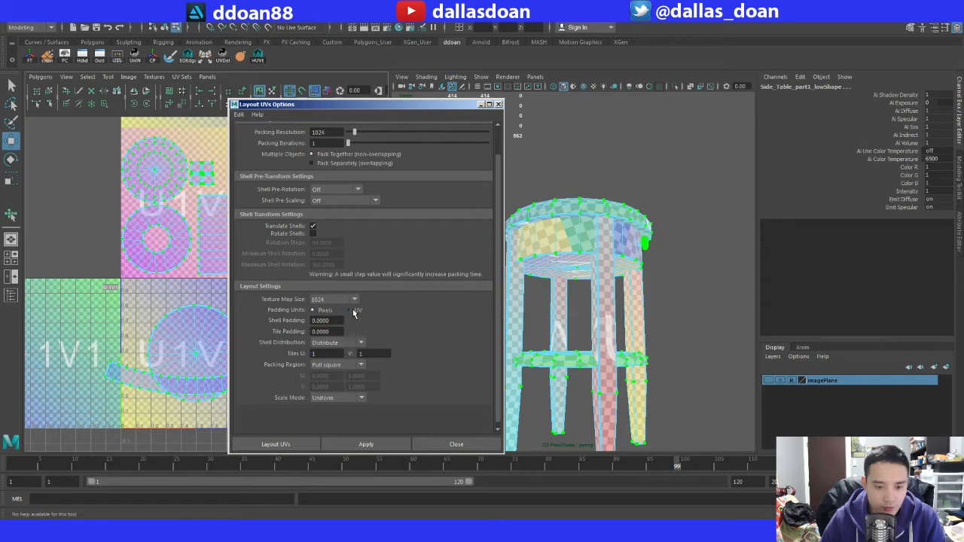
pyautogui.scroll(2, 388, 328)
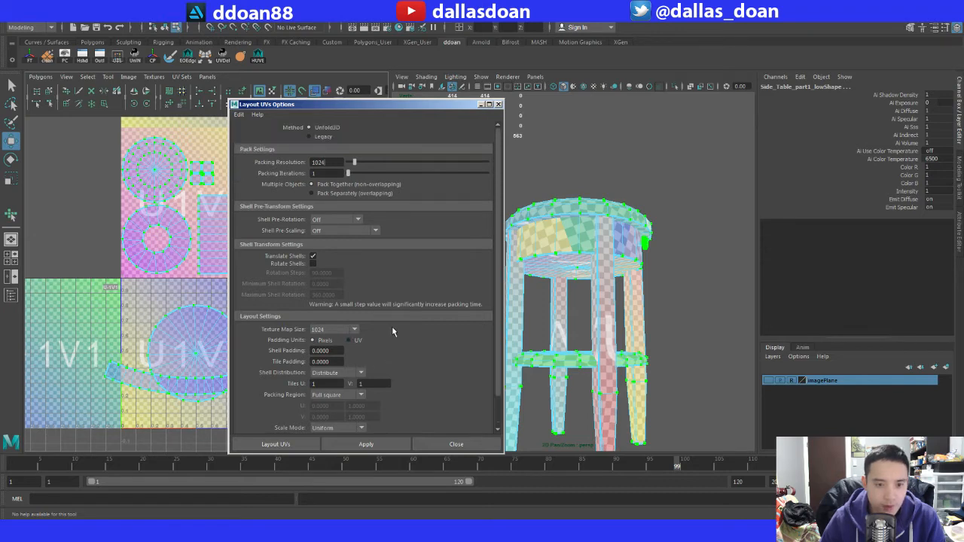
pyautogui.scroll(-2, 411, 307)
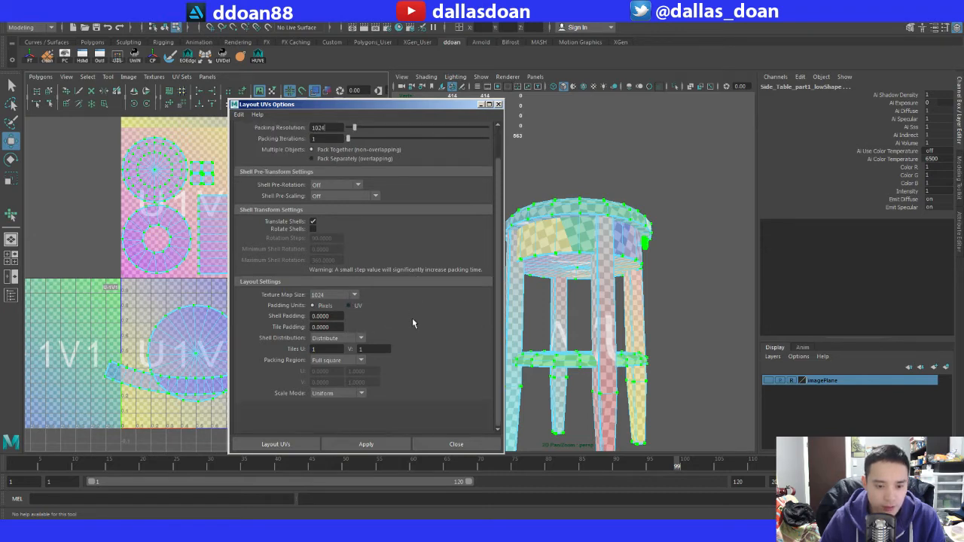
pyautogui.click(294, 444)
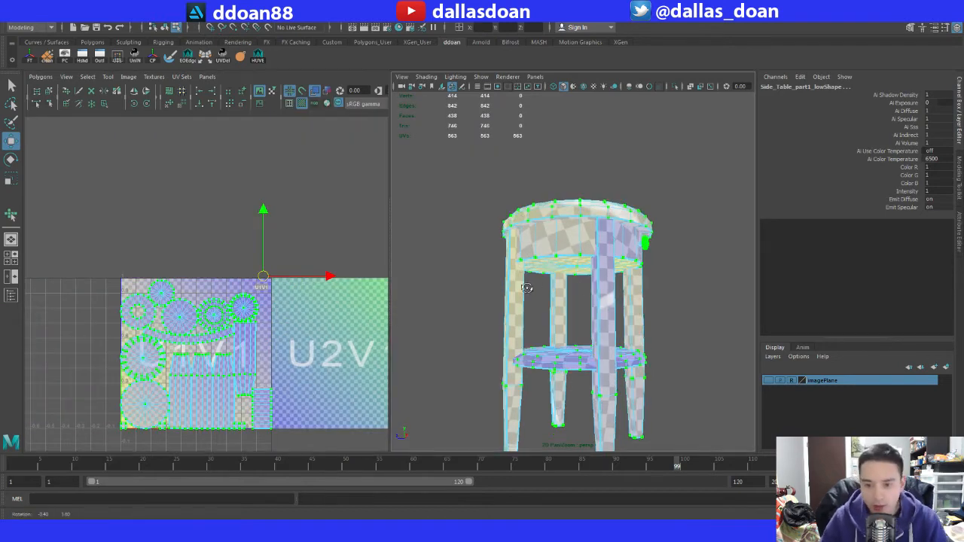
# Orbit the packed table to inspect it from above and below
pyautogui.scroll(5, 520, 286)
pyautogui.keyDown('alt'); pyautogui.moveTo(526, 290); pyautogui.dragTo(570, 244); pyautogui.keyUp('alt')
pyautogui.scroll(-3, 515, 280)
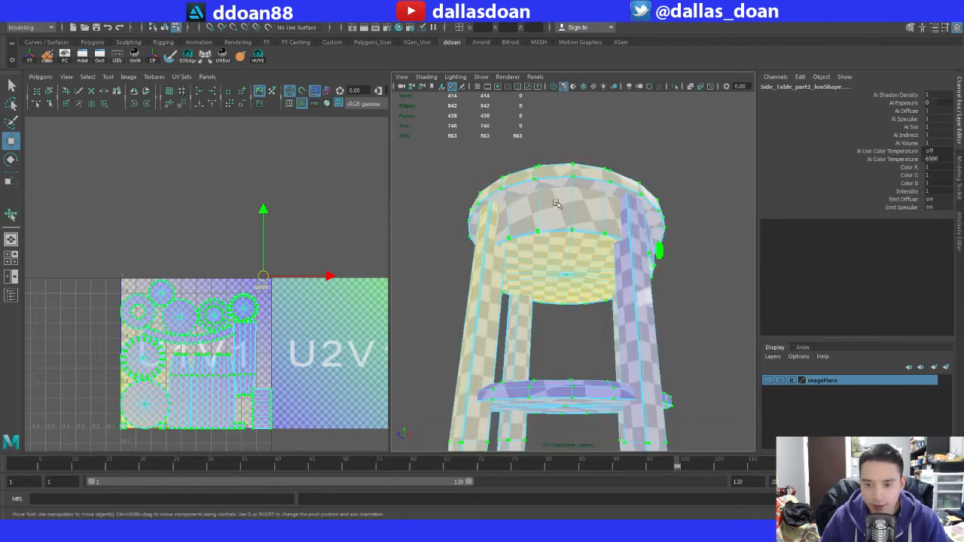
pyautogui.keyDown('alt'); pyautogui.moveTo(562, 184); pyautogui.dragTo(531, 230); pyautogui.keyUp('alt')
pyautogui.scroll(-3, 577, 273)
pyautogui.scroll(5, 588, 220)
pyautogui.scroll(-3, 587, 220)
pyautogui.scroll(-3, 585, 223)
pyautogui.scroll(5, 531, 231)
pyautogui.scroll(-1, 531, 230)
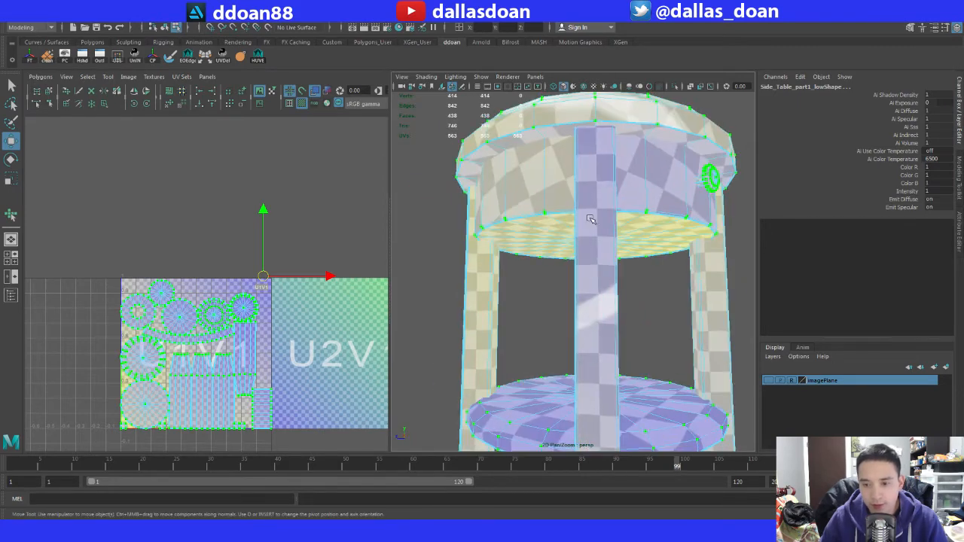
pyautogui.keyDown('alt'); pyautogui.moveTo(592, 219); pyautogui.dragTo(545, 225); pyautogui.keyUp('alt')
pyautogui.scroll(5, 552, 219)
# Reselect all UVs and reopen Layout UVs Options set to the Legacy method
pyautogui.keyDown('alt'); pyautogui.moveTo(284, 331); pyautogui.dragTo(292, 305, button='middle'); pyautogui.keyUp('alt')
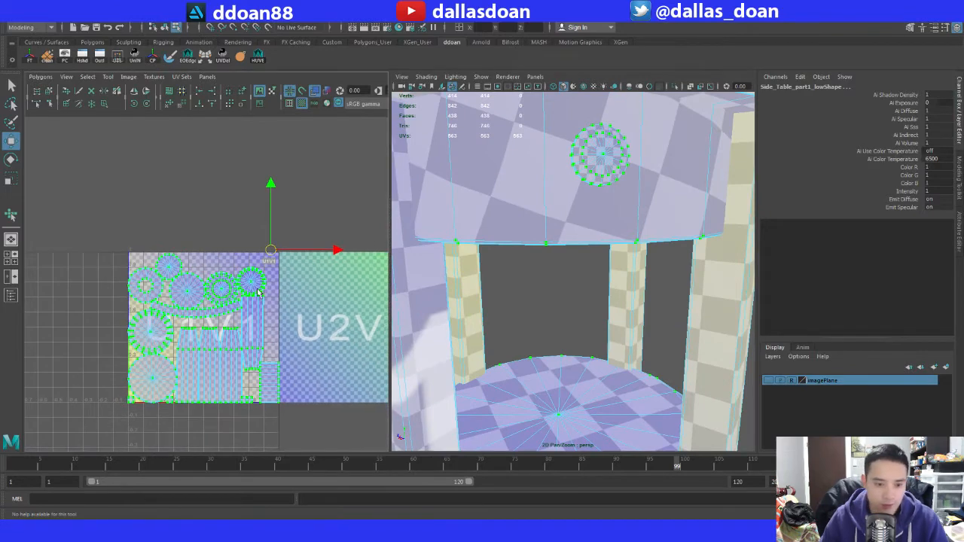
pyautogui.keyDown('alt'); pyautogui.moveTo(205, 334); pyautogui.dragTo(234, 299, button='middle'); pyautogui.keyUp('alt')
pyautogui.moveTo(97, 170); pyautogui.dragTo(363, 417)
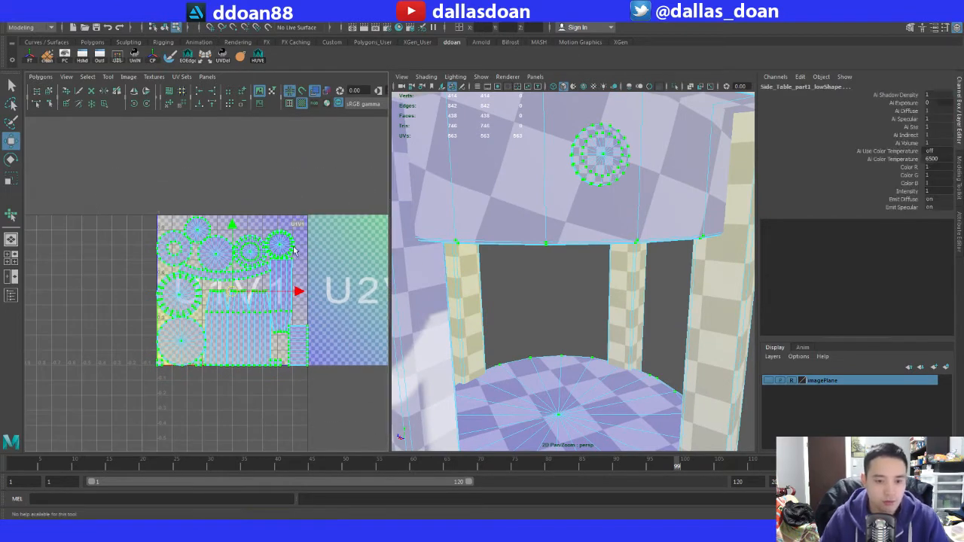
pyautogui.hotkey('ctrl', 'l')
pyautogui.click(309, 136)
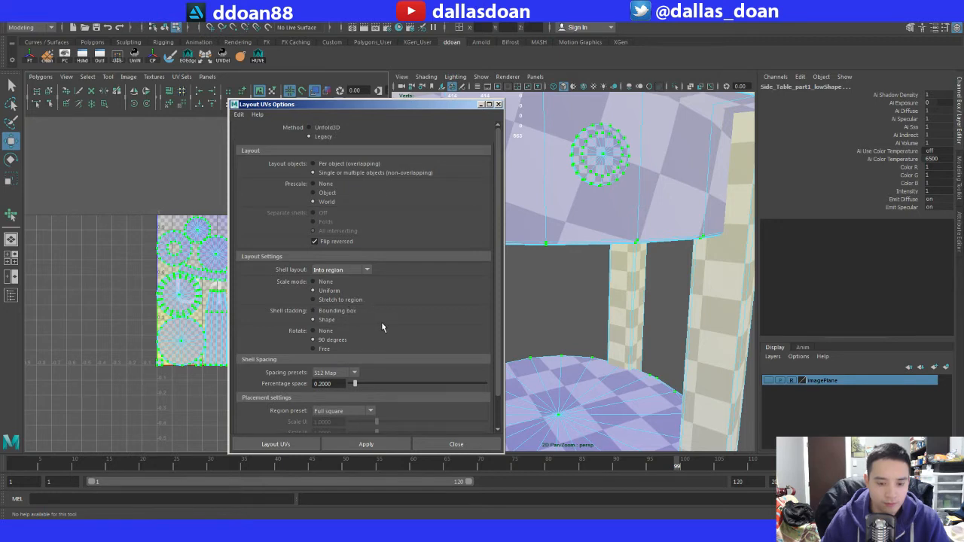
# Re-pack the UV shells with the Legacy layout, close the options, and orbit to check
pyautogui.scroll(-2, 380, 320)
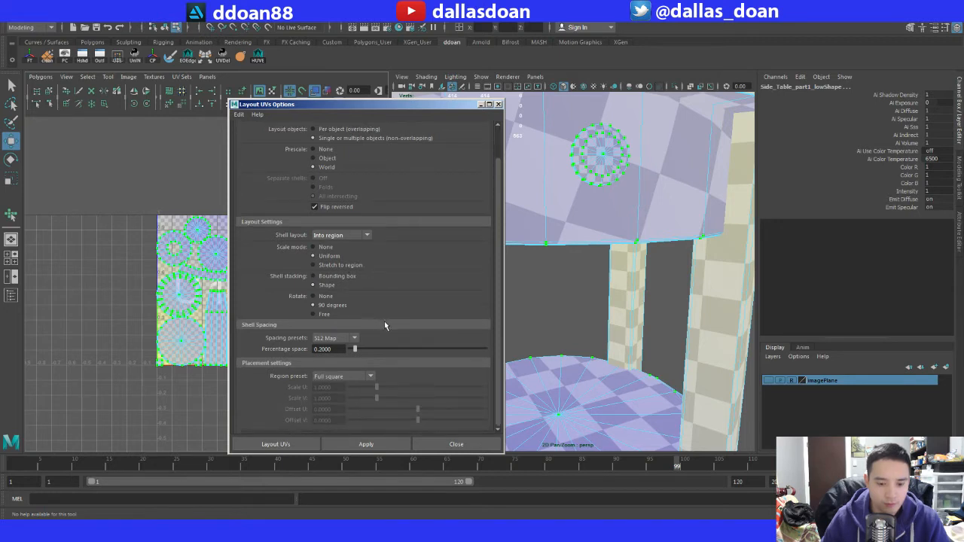
pyautogui.scroll(2, 384, 321)
pyautogui.scroll(-2, 389, 326)
pyautogui.click(366, 443)
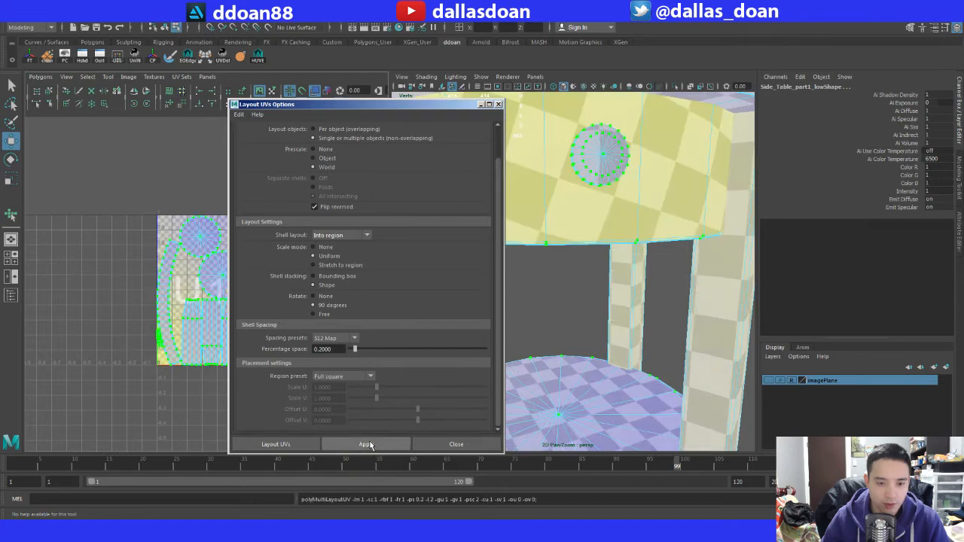
pyautogui.click(435, 446)
pyautogui.scroll(-5, 519, 331)
pyautogui.scroll(5, 521, 323)
pyautogui.keyDown('alt'); pyautogui.moveTo(520, 323); pyautogui.dragTo(537, 341); pyautogui.keyUp('alt')
pyautogui.scroll(-3, 525, 332)
pyautogui.keyDown('alt'); pyautogui.moveTo(476, 284); pyautogui.dragTo(496, 278); pyautogui.keyUp('alt')
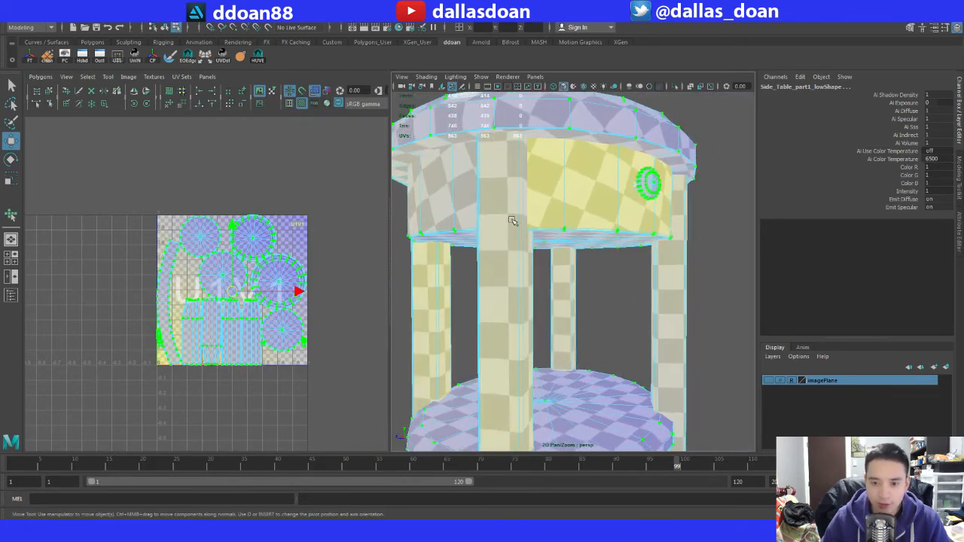
# Inspect the new UV layout and the table's checker pattern from several angles, including the underside
pyautogui.keyDown('alt'); pyautogui.moveTo(358, 332); pyautogui.dragTo(427, 287, button='middle'); pyautogui.keyUp('alt')
pyautogui.keyDown('alt'); pyautogui.moveTo(430, 288); pyautogui.dragTo(566, 293); pyautogui.keyUp('alt')
pyautogui.keyDown('alt'); pyautogui.moveTo(616, 210); pyautogui.dragTo(497, 297); pyautogui.keyUp('alt')
pyautogui.keyDown('alt'); pyautogui.moveTo(322, 306); pyautogui.dragTo(281, 332, button='middle'); pyautogui.keyUp('alt')
pyautogui.scroll(2, 238, 318)
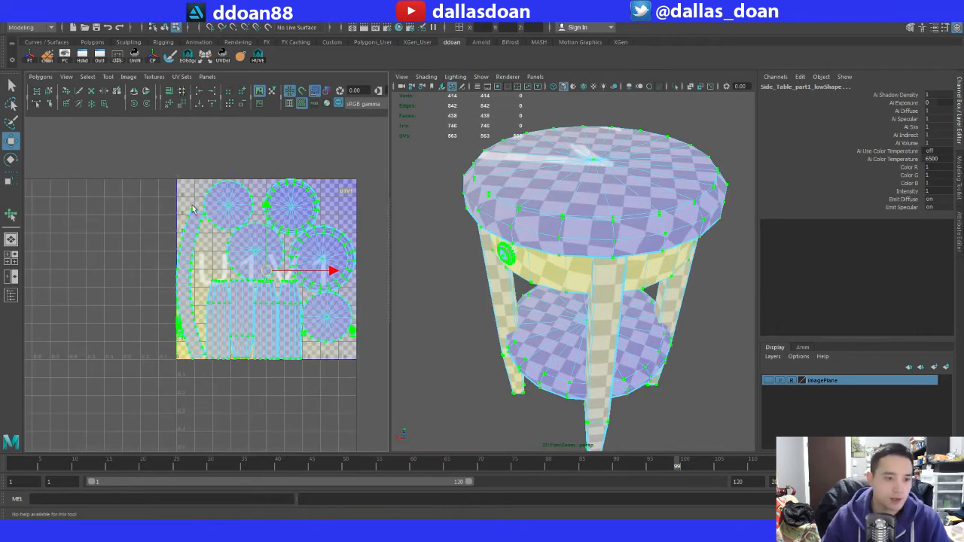
pyautogui.scroll(3, 160, 273)
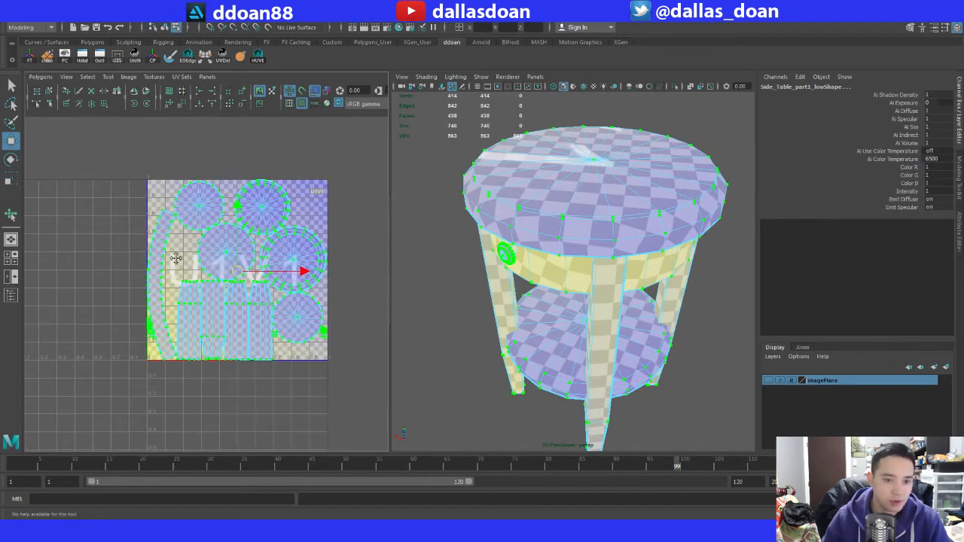
pyautogui.keyDown('alt'); pyautogui.moveTo(166, 277); pyautogui.dragTo(146, 281, button='middle'); pyautogui.keyUp('alt')
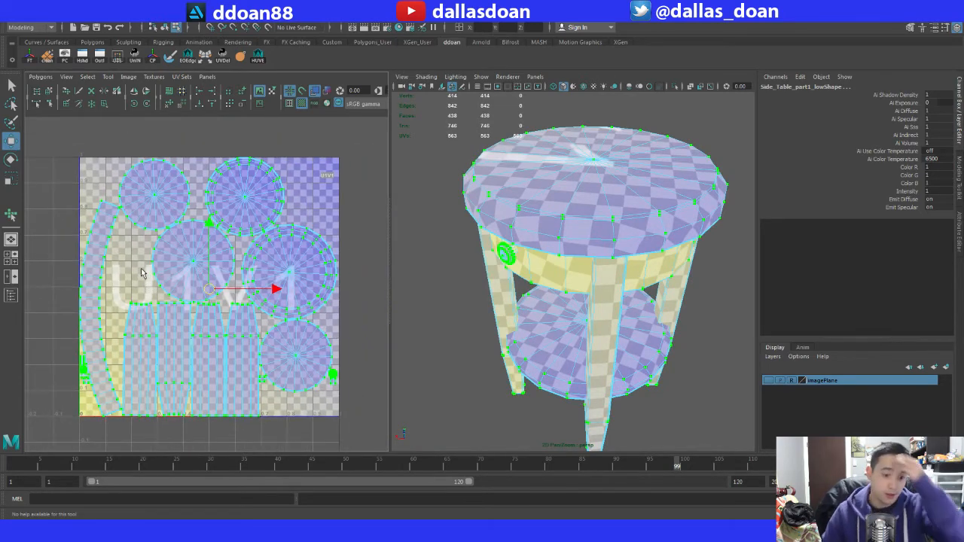
pyautogui.keyDown('alt'); pyautogui.moveTo(165, 285); pyautogui.dragTo(218, 290, button='right'); pyautogui.keyUp('alt')
pyautogui.keyDown('alt'); pyautogui.moveTo(667, 360); pyautogui.dragTo(627, 194); pyautogui.keyUp('alt')
pyautogui.keyDown('alt'); pyautogui.moveTo(224, 284); pyautogui.dragTo(192, 274, button='middle'); pyautogui.keyUp('alt')
pyautogui.scroll(-3, 203, 263)
pyautogui.scroll(1, 201, 265)
# Save the scene as pp7_01.ma, maximize the perspective view, and return to object mode
pyautogui.hotkey('ctrl', 's')
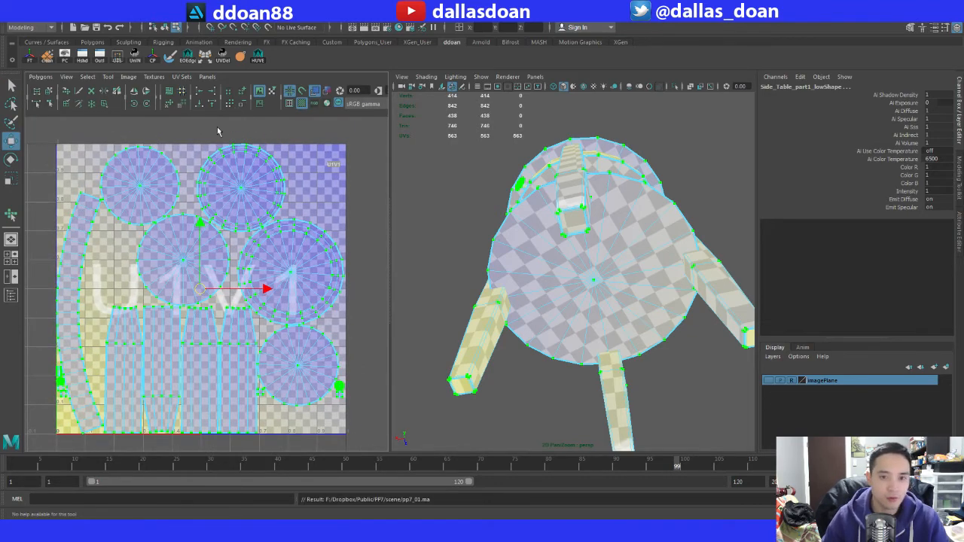
pyautogui.click(11, 239)
pyautogui.keyDown('alt'); pyautogui.moveTo(291, 183); pyautogui.dragTo(478, 242); pyautogui.keyUp('alt')
pyautogui.press('F8')
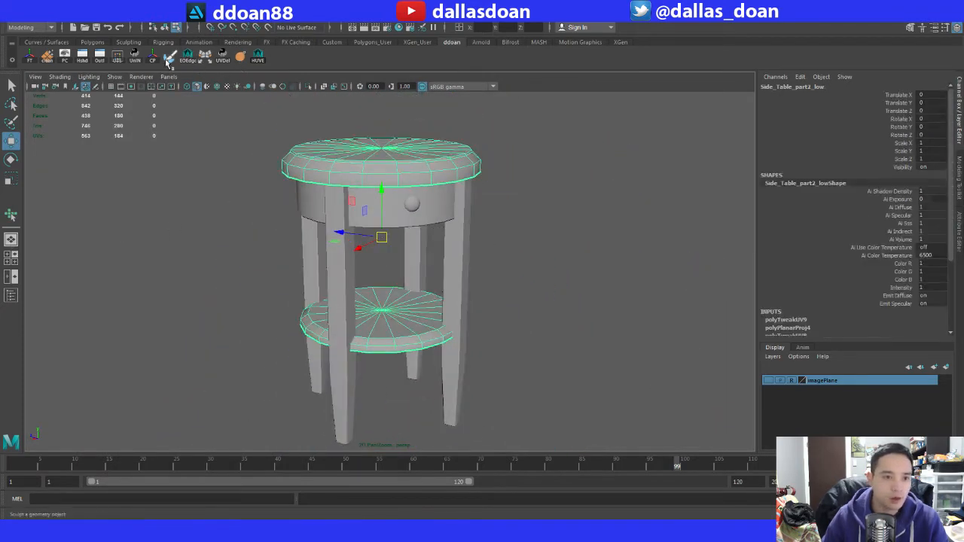
# Open UV Deluxe and select all of the table's UV shells
pyautogui.click(223, 56)
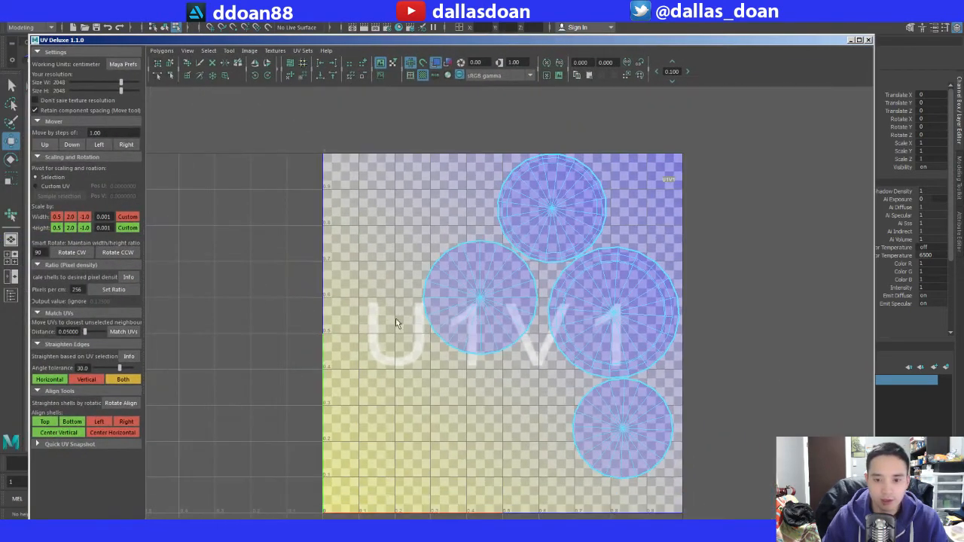
pyautogui.keyDown('alt'); pyautogui.moveTo(368, 303); pyautogui.dragTo(366, 272, button='middle'); pyautogui.keyUp('alt')
pyautogui.scroll(-1, 366, 272)
pyautogui.moveTo(366, 272); pyautogui.dragTo(401, 272, button='right')
pyautogui.moveTo(267, 130); pyautogui.dragTo(668, 493)
pyautogui.scroll(3, 646, 384)
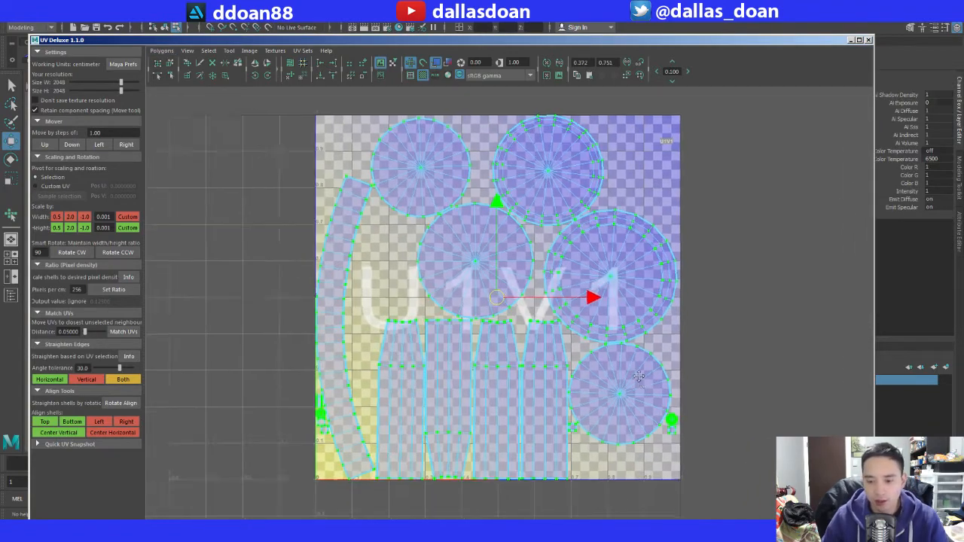
pyautogui.keyDown('alt'); pyautogui.moveTo(639, 377); pyautogui.dragTo(614, 352, button='middle'); pyautogui.keyUp('alt')
pyautogui.scroll(4, 613, 354)
pyautogui.moveTo(518, 347)
pyautogui.keyDown('alt'); pyautogui.mouseDown(button='middle')
pyautogui.moveTo(433, 321)
pyautogui.moveTo(515, 342)
pyautogui.mouseUp(button='middle'); pyautogui.keyUp('alt')
pyautogui.scroll(-1, 454, 321)
pyautogui.scroll(-2, 515, 343)
pyautogui.scroll(-2, 515, 343)
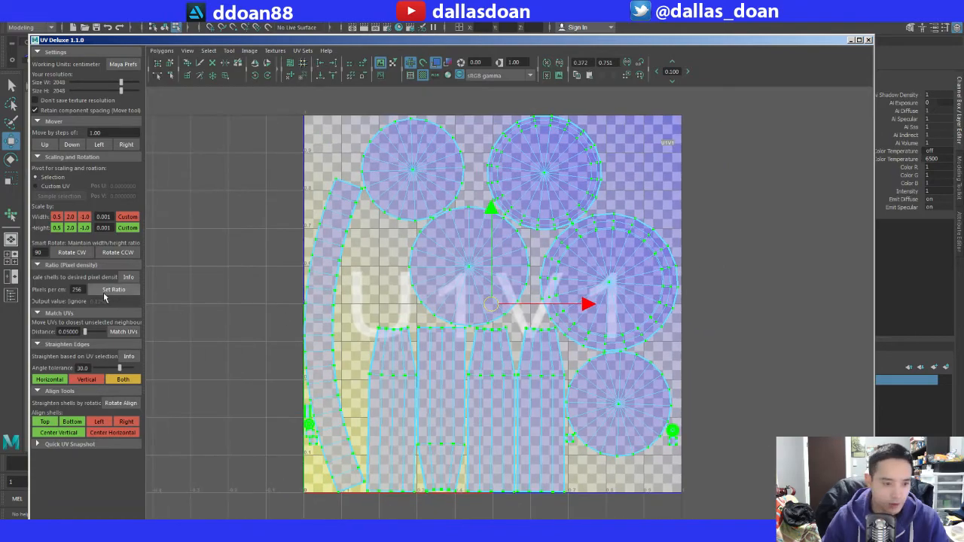
# Set the shells' texel density to 256 pixels per cm and move the UV Deluxe window down
pyautogui.click(114, 289)
pyautogui.scroll(-10, 467, 335)
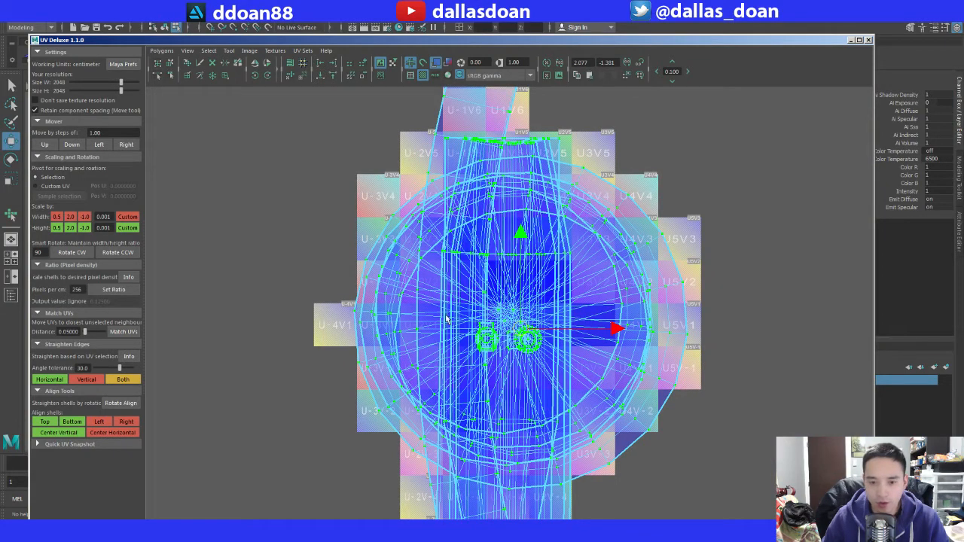
pyautogui.moveTo(562, 41); pyautogui.dragTo(557, 146)
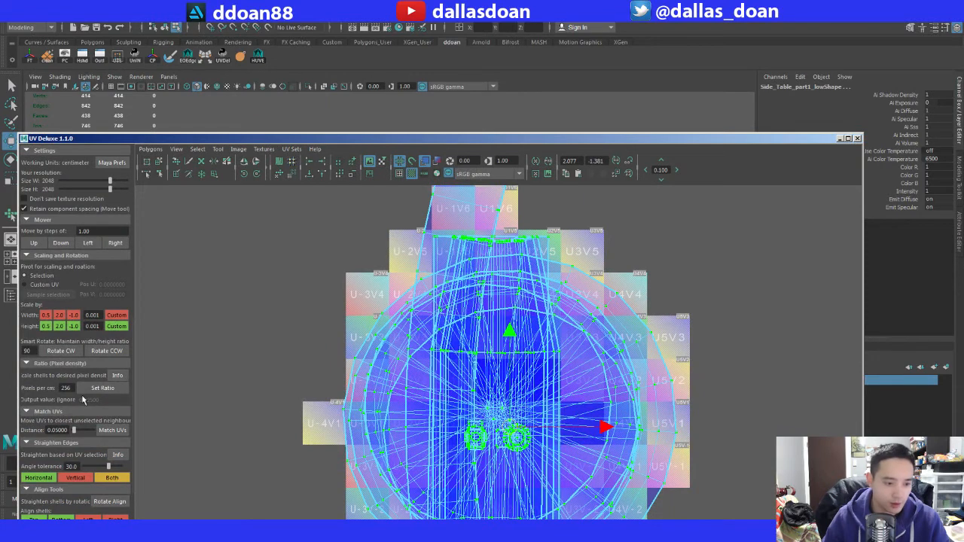
pyautogui.keyDown('alt'); pyautogui.moveTo(295, 374); pyautogui.dragTo(302, 323, button='middle'); pyautogui.keyUp('alt')
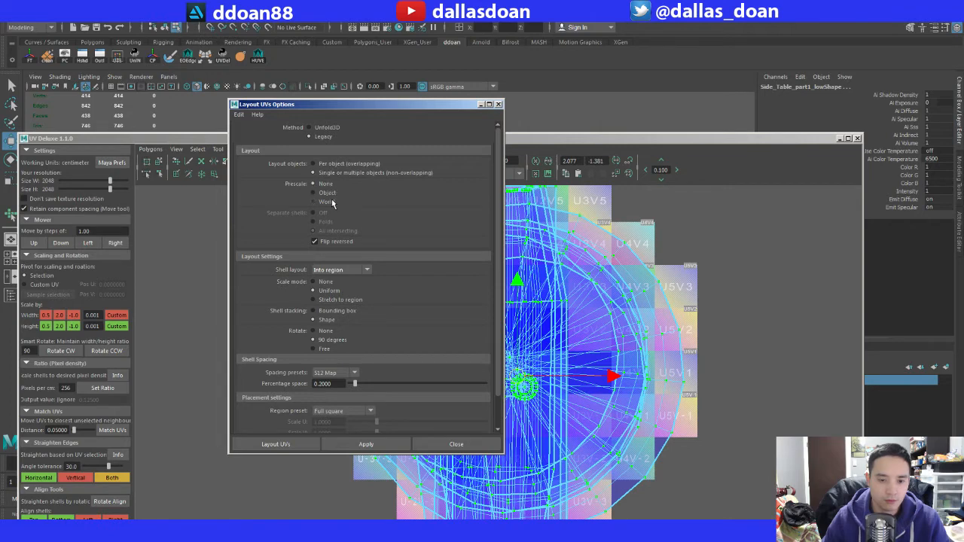
pyautogui.click(385, 445)
pyautogui.click(441, 446)
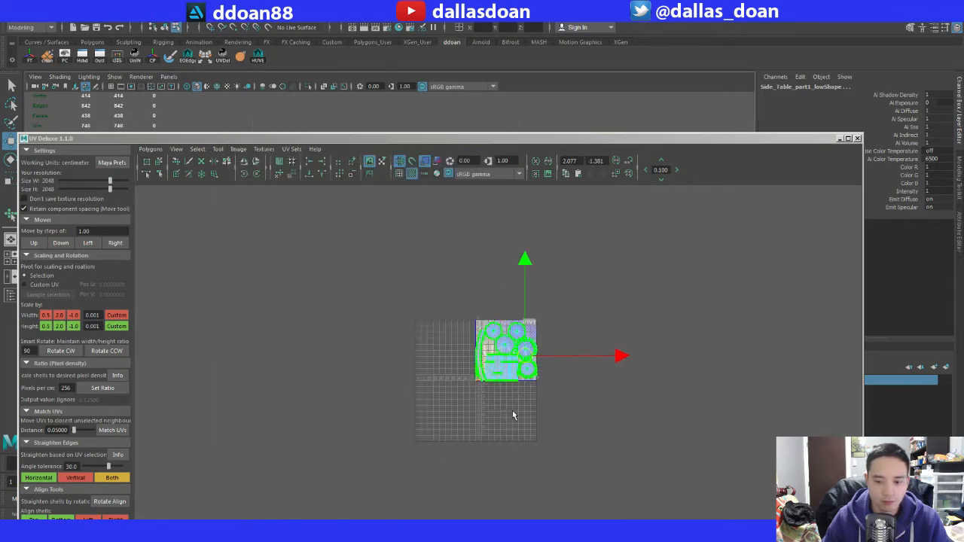
pyautogui.scroll(3, 512, 411)
pyautogui.scroll(5, 501, 347)
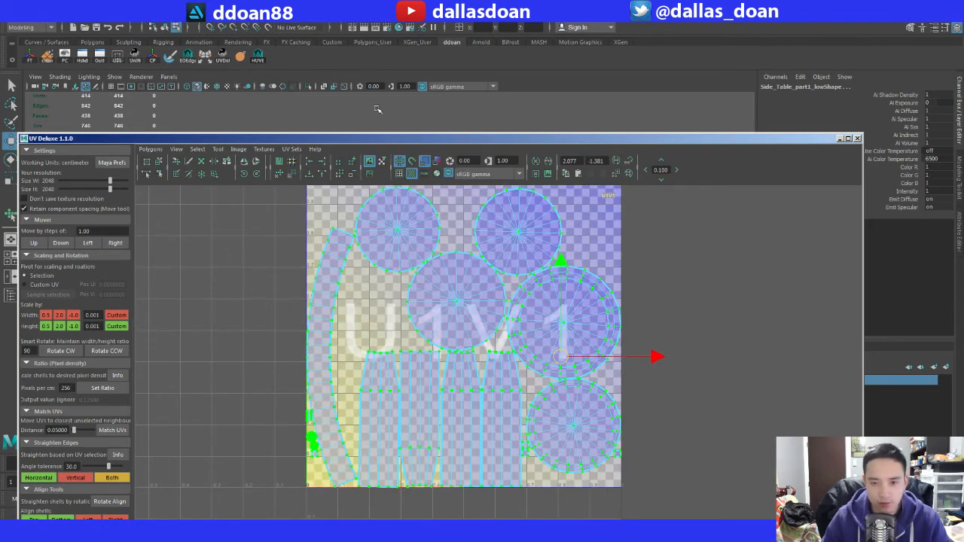
pyautogui.moveTo(383, 140); pyautogui.dragTo(447, 189)
pyautogui.moveTo(502, 284); pyautogui.dragTo(507, 137)
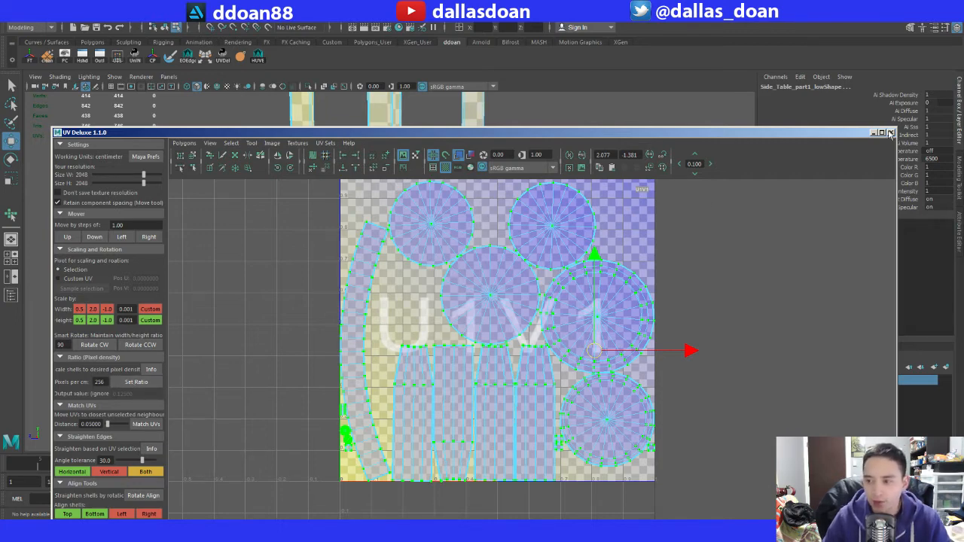
# Close UV Deluxe and switch to a two-pane side-by-side layout
pyautogui.click(891, 133)
pyautogui.keyDown('alt'); pyautogui.moveTo(447, 228); pyautogui.dragTo(446, 331, button='middle'); pyautogui.keyUp('alt')
pyautogui.keyDown('alt'); pyautogui.moveTo(422, 279); pyautogui.dragTo(378, 291); pyautogui.keyUp('alt')
pyautogui.click(10, 277)
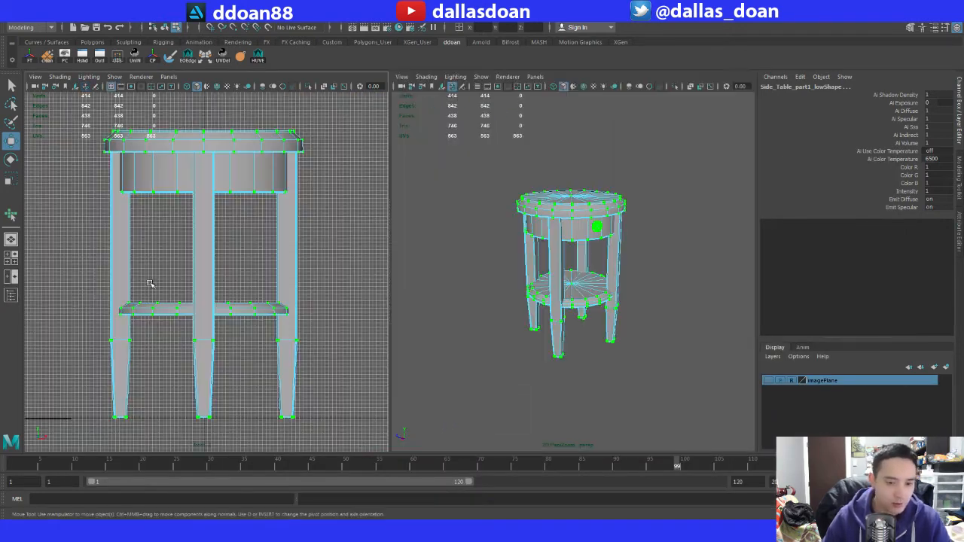
# Turn the left pane into a UV Editor showing the table's shells
pyautogui.click(168, 76)
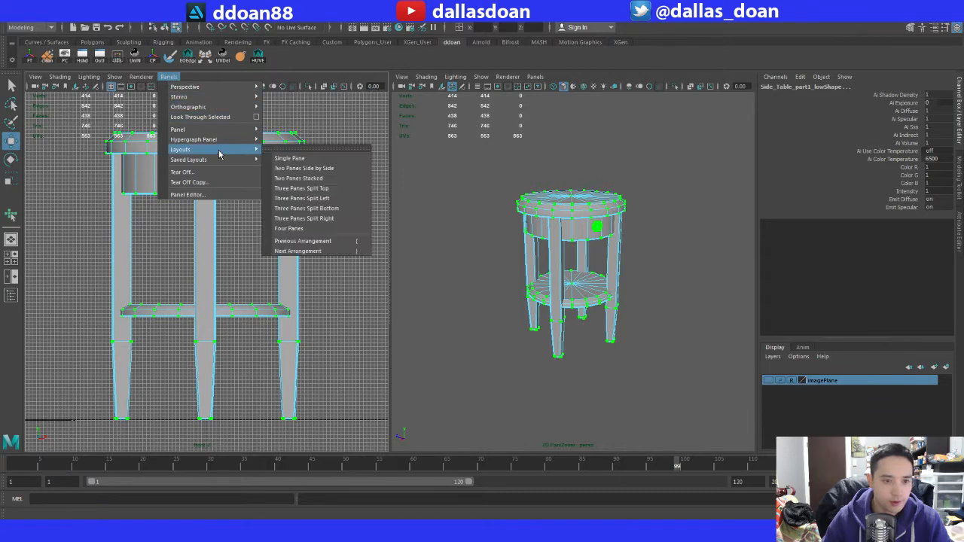
pyautogui.moveTo(226, 159)
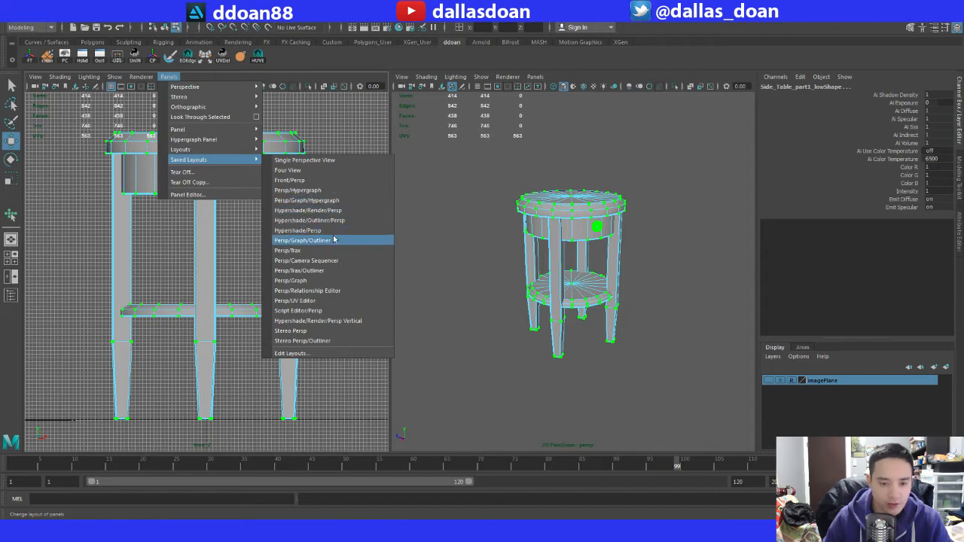
pyautogui.moveTo(224, 134)
pyautogui.moveTo(218, 129)
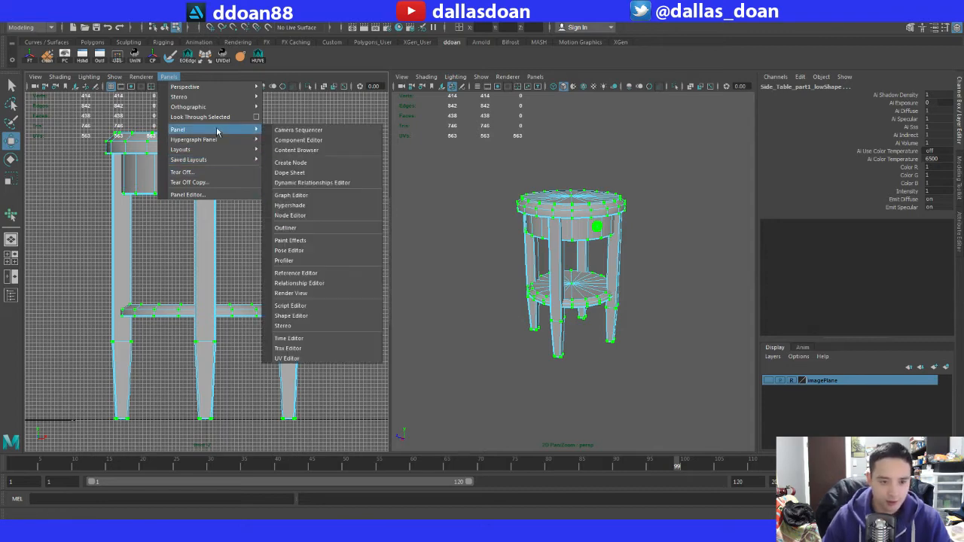
pyautogui.click(325, 361)
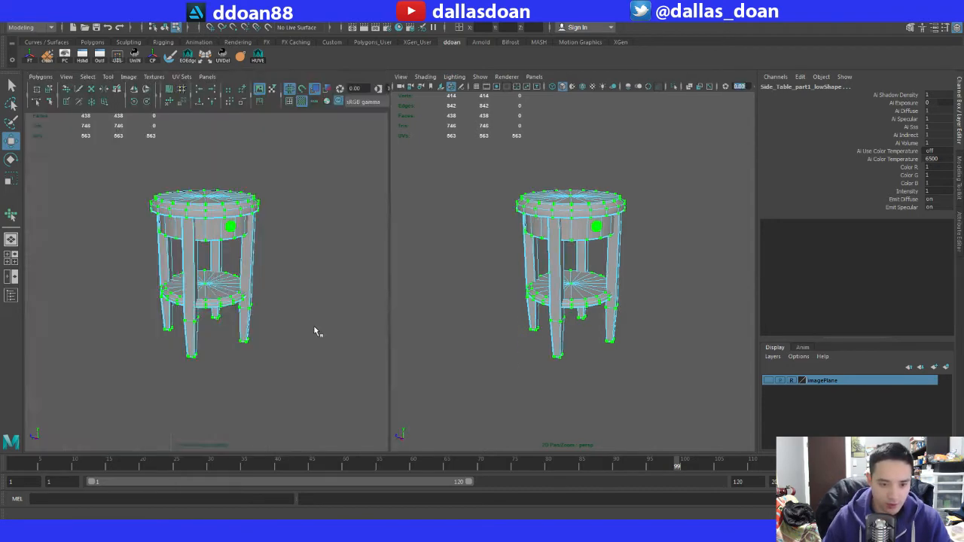
pyautogui.scroll(5, 274, 311)
pyautogui.scroll(2, 275, 311)
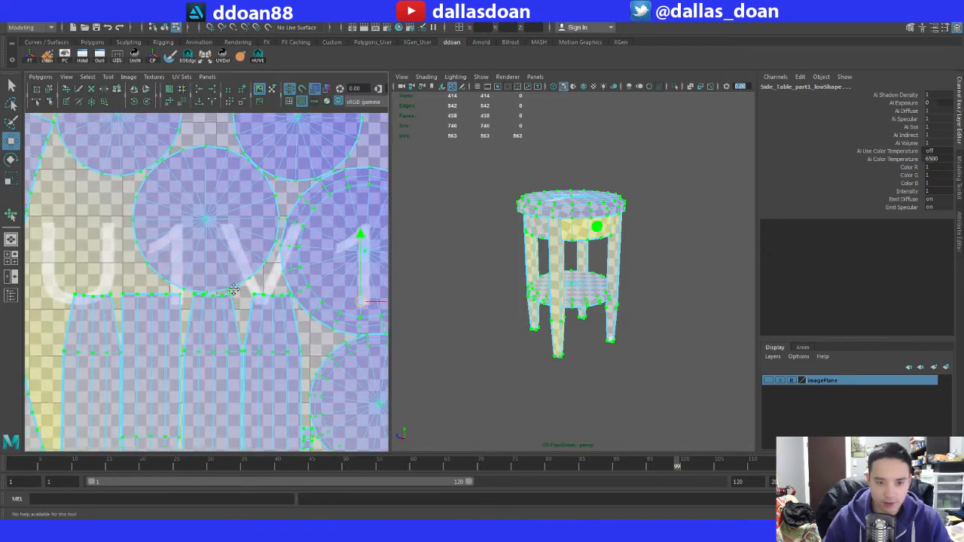
# Select the small rectangular shell and move the selected shells upward
pyautogui.scroll(-6, 260, 287)
pyautogui.scroll(4, 249, 265)
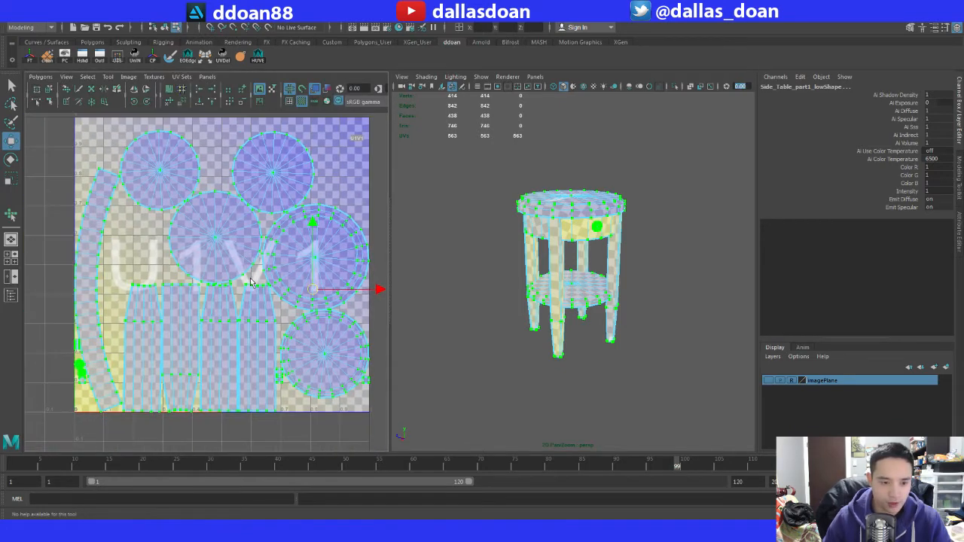
pyautogui.scroll(4, 209, 265)
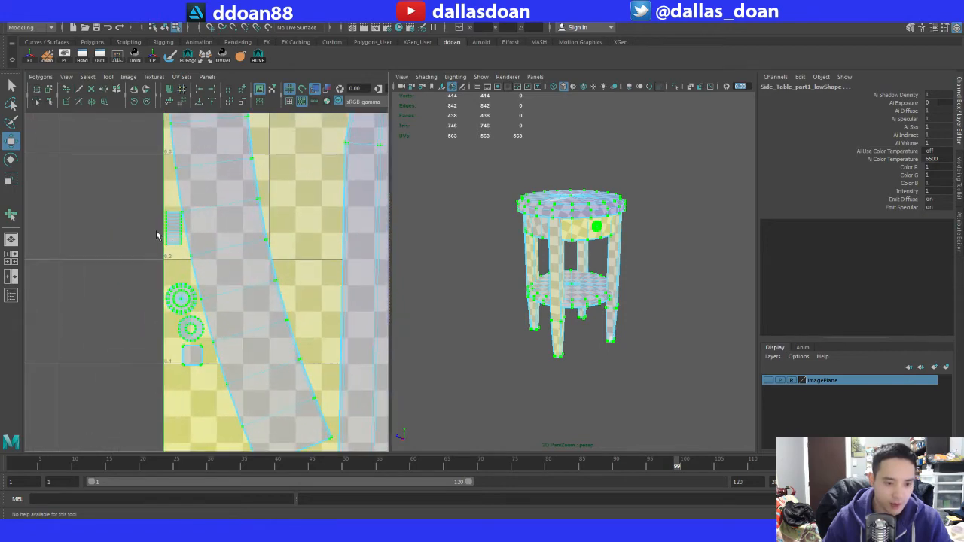
pyautogui.moveTo(156, 231); pyautogui.dragTo(179, 264)
pyautogui.keyDown('ctrl'); pyautogui.moveTo(179, 264); pyautogui.dragTo(175, 241, button='right'); pyautogui.keyUp('ctrl')
pyautogui.moveTo(173, 231); pyautogui.dragTo(174, 266)
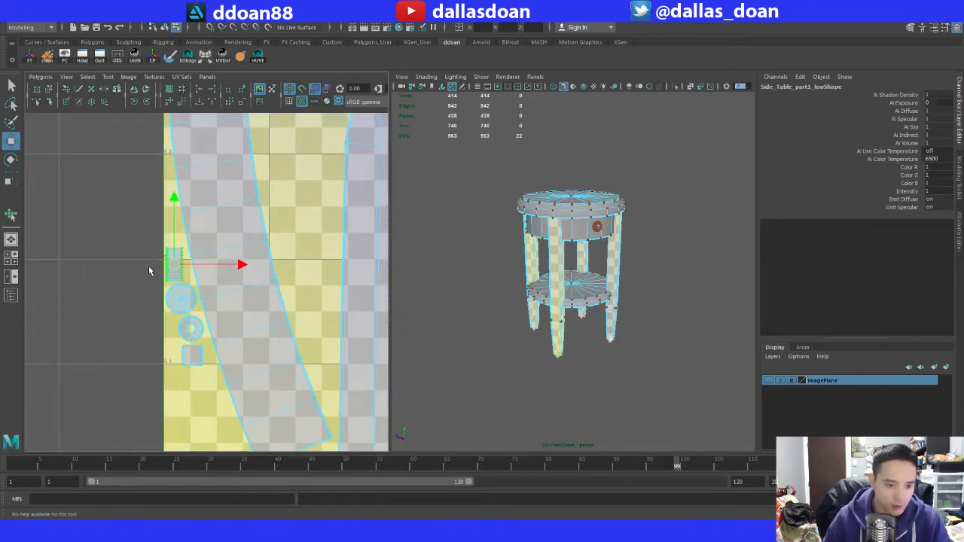
pyautogui.moveTo(191, 374); pyautogui.dragTo(316, 229)
# Move a small UV shell to the left, away from the leg shells
pyautogui.scroll(-2, 211, 339)
pyautogui.scroll(-2, 237, 262)
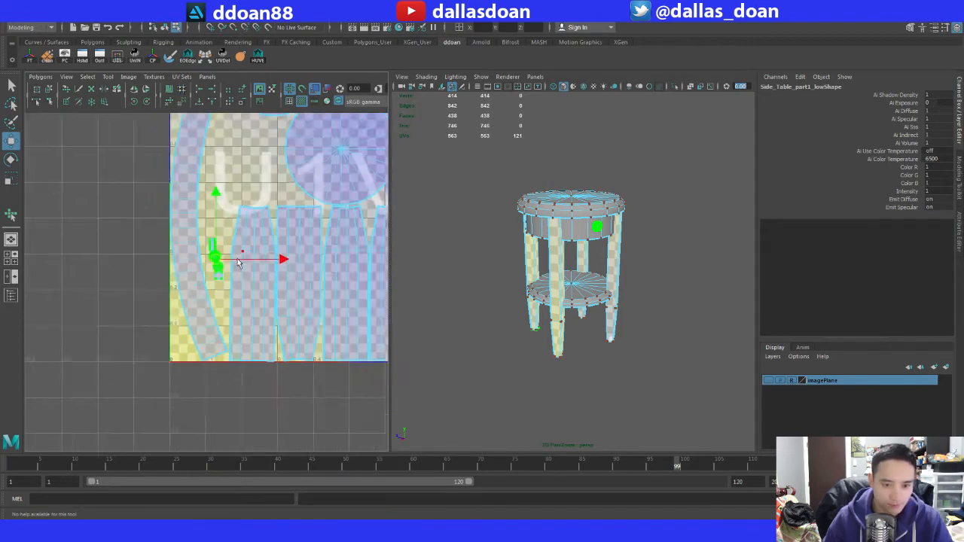
pyautogui.scroll(3, 238, 262)
pyautogui.keyDown('alt'); pyautogui.moveTo(180, 252); pyautogui.dragTo(124, 209, button='middle'); pyautogui.keyUp('alt')
pyautogui.scroll(2, 249, 281)
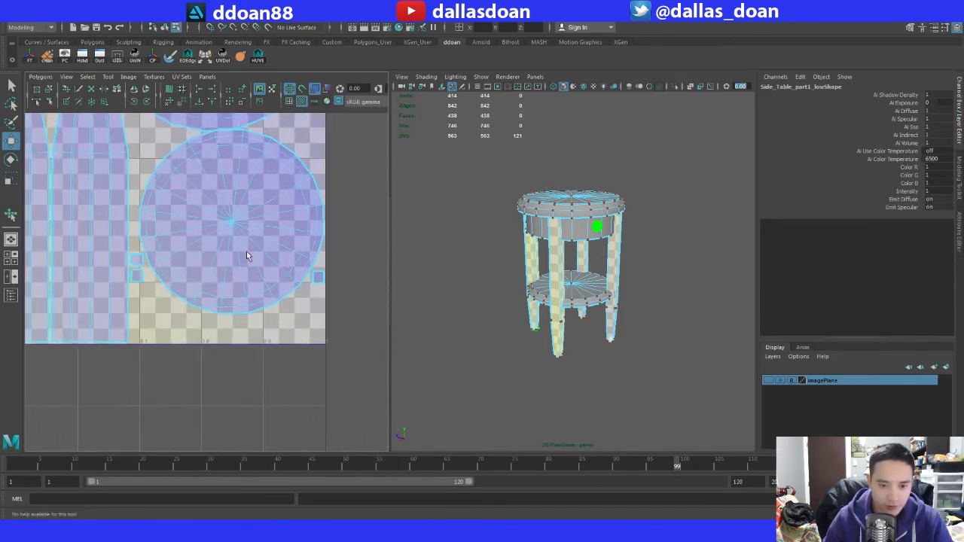
pyautogui.keyDown('alt'); pyautogui.moveTo(247, 256); pyautogui.dragTo(312, 316, button='middle'); pyautogui.keyUp('alt')
pyautogui.scroll(-2, 253, 264)
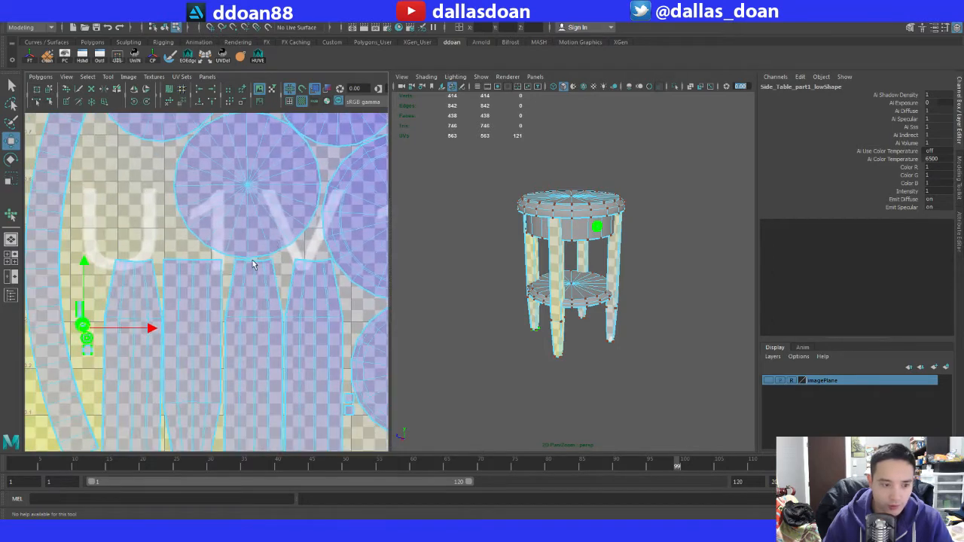
pyautogui.scroll(4, 253, 263)
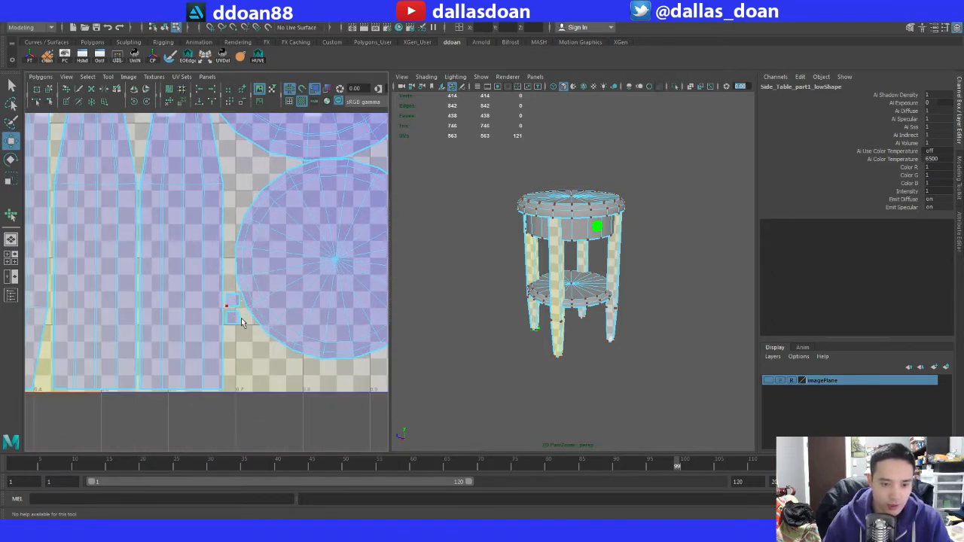
pyautogui.click(241, 322)
pyautogui.scroll(-2, 248, 286)
pyautogui.scroll(1, 279, 312)
pyautogui.moveTo(290, 319); pyautogui.dragTo(57, 291)
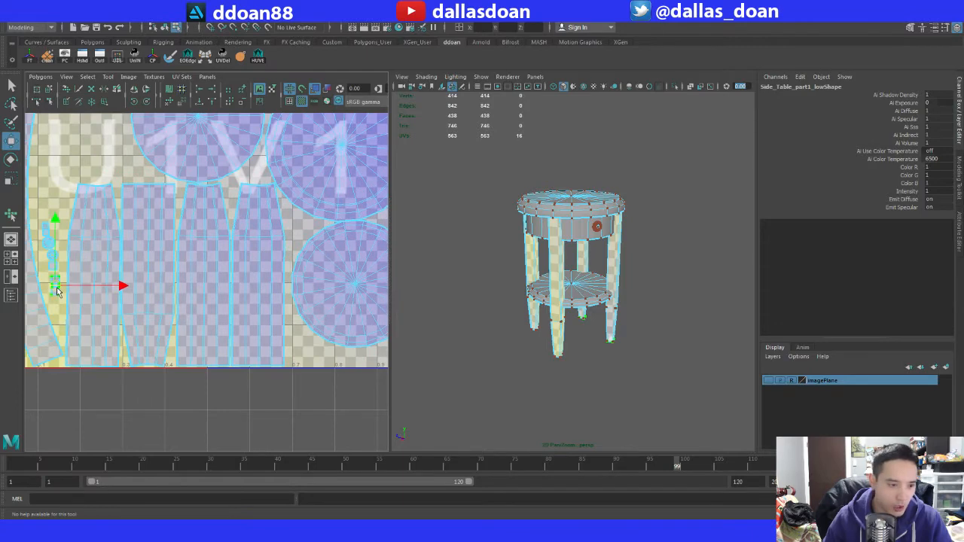
# Move another small shell up and left beside the U1 column
pyautogui.keyDown('alt'); pyautogui.moveTo(266, 276); pyautogui.dragTo(167, 237, button='middle'); pyautogui.keyUp('alt')
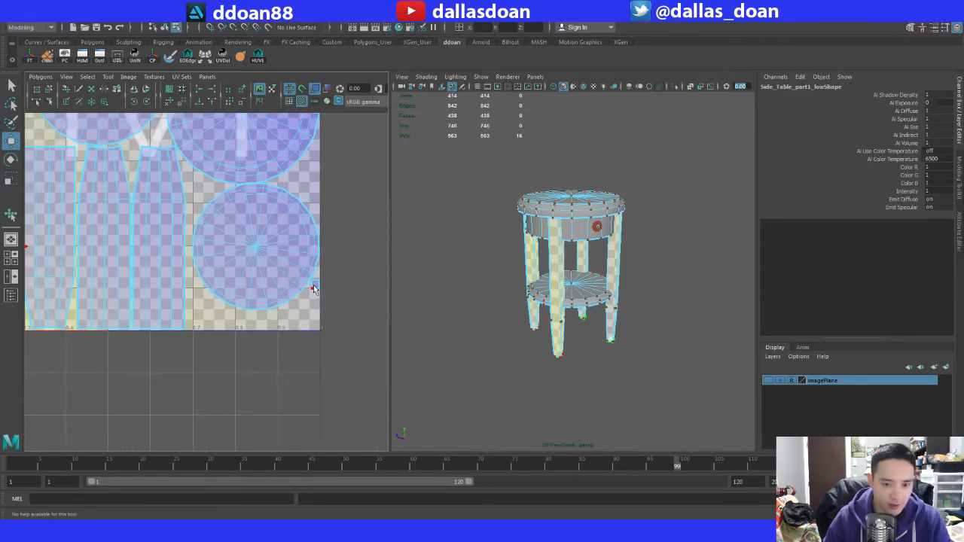
pyautogui.click(314, 289)
pyautogui.moveTo(314, 289); pyautogui.dragTo(236, 287)
pyautogui.keyDown('alt'); pyautogui.moveTo(161, 274); pyautogui.dragTo(323, 284, button='middle'); pyautogui.keyUp('alt')
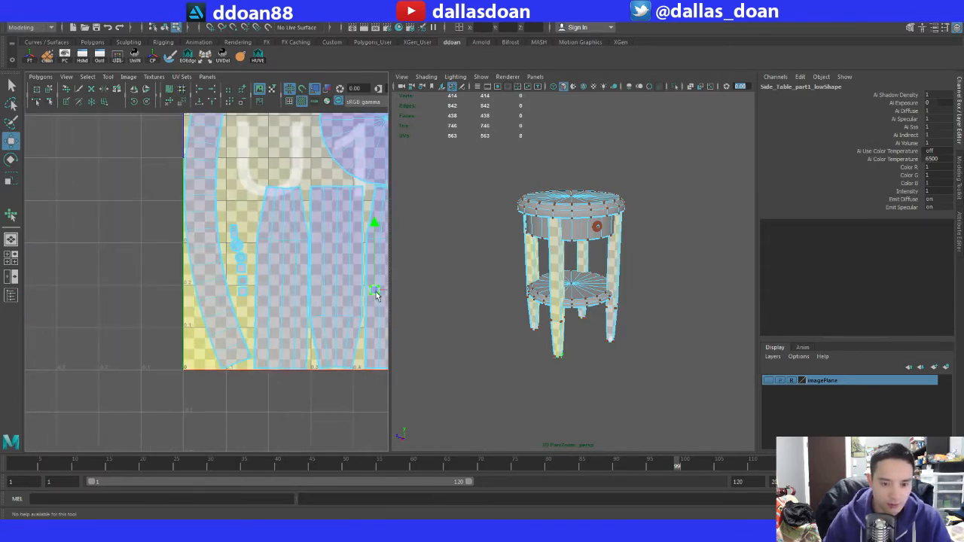
pyautogui.moveTo(376, 295); pyautogui.dragTo(245, 233)
pyautogui.scroll(4, 246, 234)
pyautogui.keyDown('alt'); pyautogui.moveTo(284, 191); pyautogui.dragTo(236, 213, button='middle'); pyautogui.keyUp('alt')
pyautogui.moveTo(232, 194)
pyautogui.mouseDown()
pyautogui.moveTo(222, 178)
pyautogui.moveTo(231, 201)
pyautogui.mouseUp()
# Select the whole column of small shells
pyautogui.keyDown('shift'); pyautogui.click(227, 226); pyautogui.keyUp('shift')
pyautogui.click(223, 172)
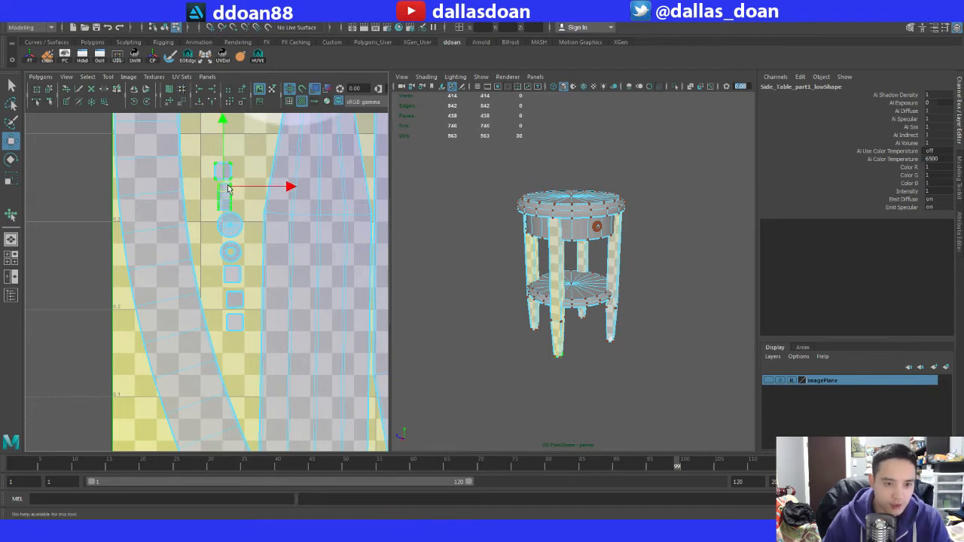
pyautogui.click(247, 199)
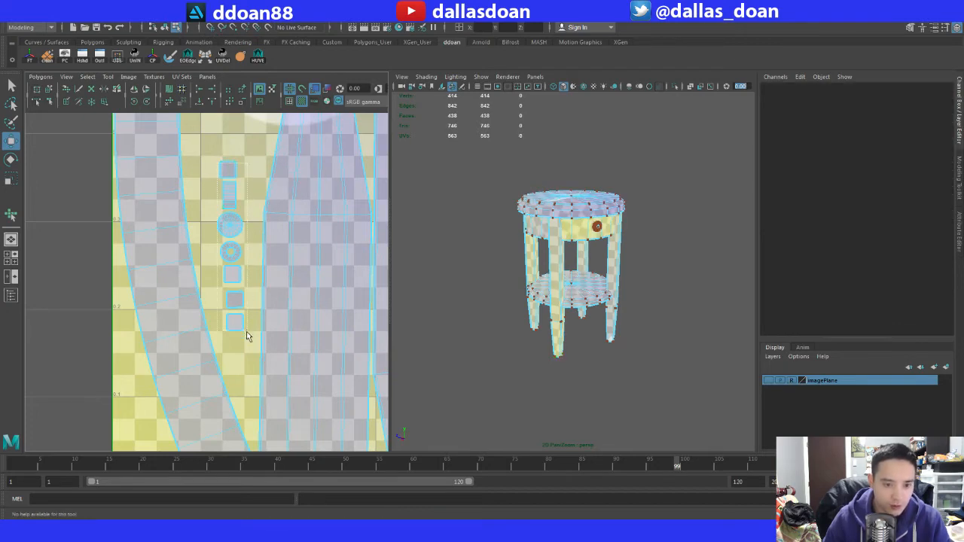
pyautogui.click(247, 331)
pyautogui.scroll(-5, 258, 306)
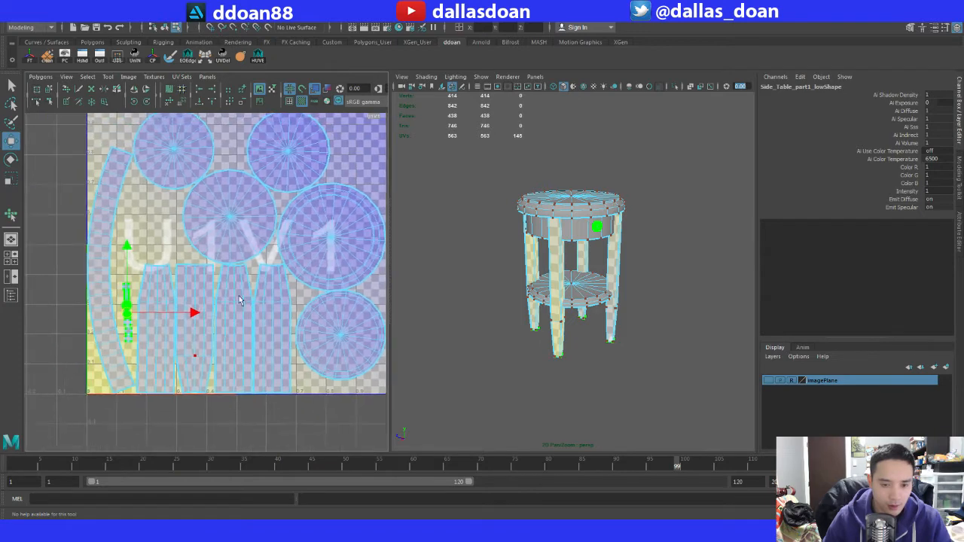
pyautogui.scroll(5, 233, 299)
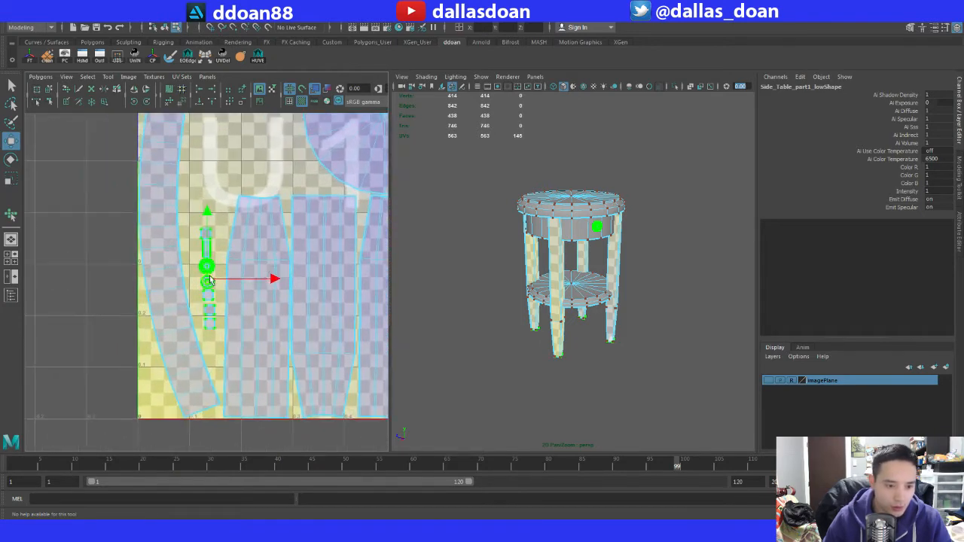
pyautogui.scroll(4, 207, 275)
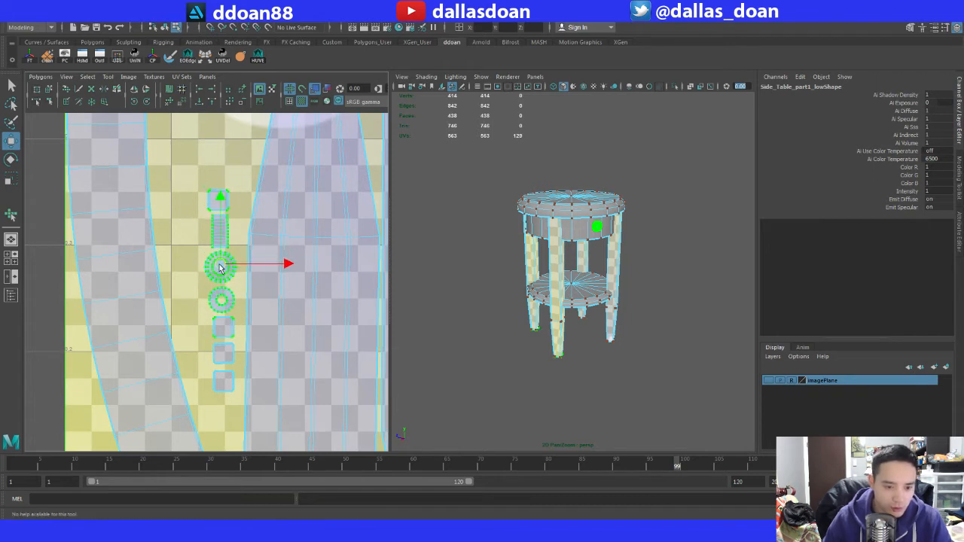
pyautogui.click(186, 175)
pyautogui.moveTo(205, 188); pyautogui.dragTo(227, 210)
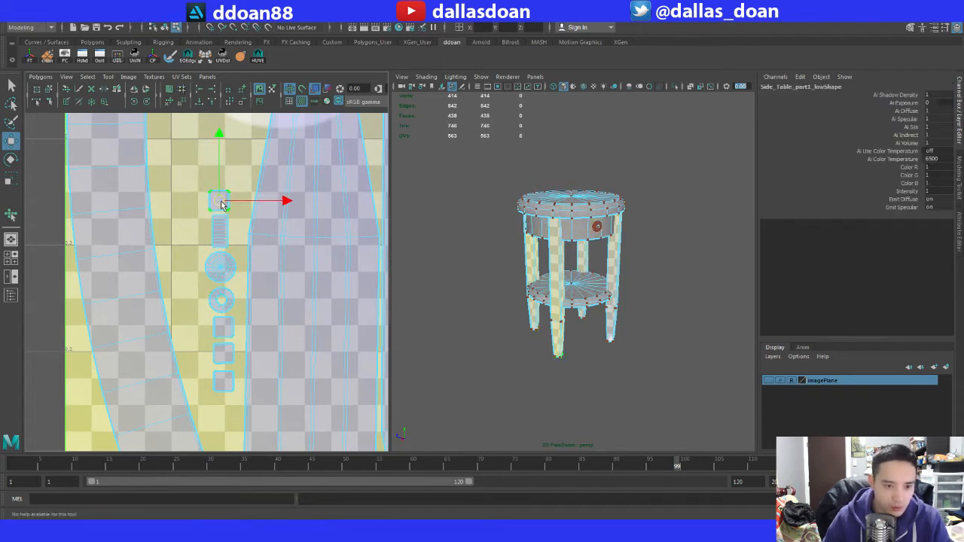
pyautogui.moveTo(197, 179); pyautogui.dragTo(241, 384)
# Move the column of small shells up toward the circular shells
pyautogui.scroll(-5, 261, 324)
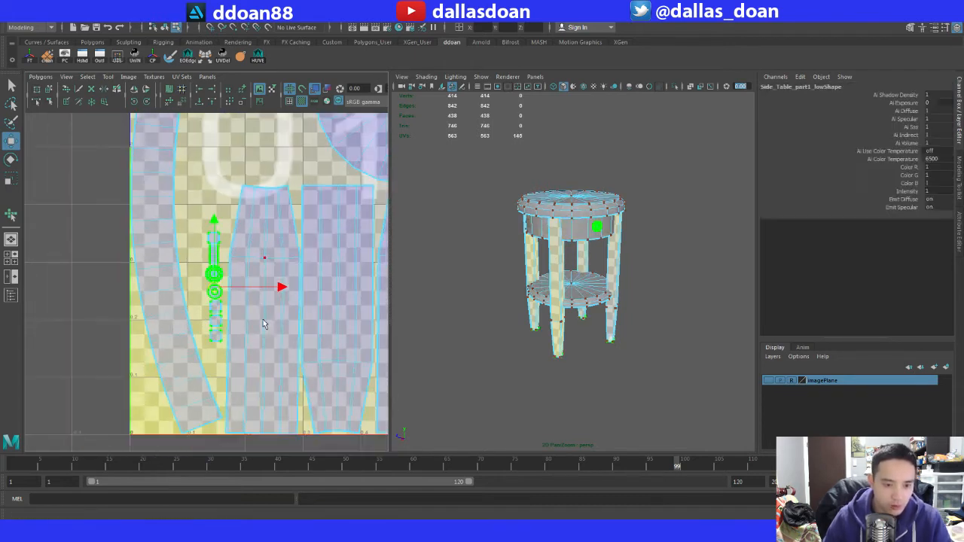
pyautogui.keyDown('alt'); pyautogui.moveTo(234, 306); pyautogui.dragTo(175, 298, button='middle'); pyautogui.keyUp('alt')
pyautogui.moveTo(267, 292)
pyautogui.keyDown('alt'); pyautogui.mouseDown(button='middle')
pyautogui.moveTo(143, 291)
pyautogui.moveTo(274, 310)
pyautogui.mouseUp(button='middle'); pyautogui.keyUp('alt')
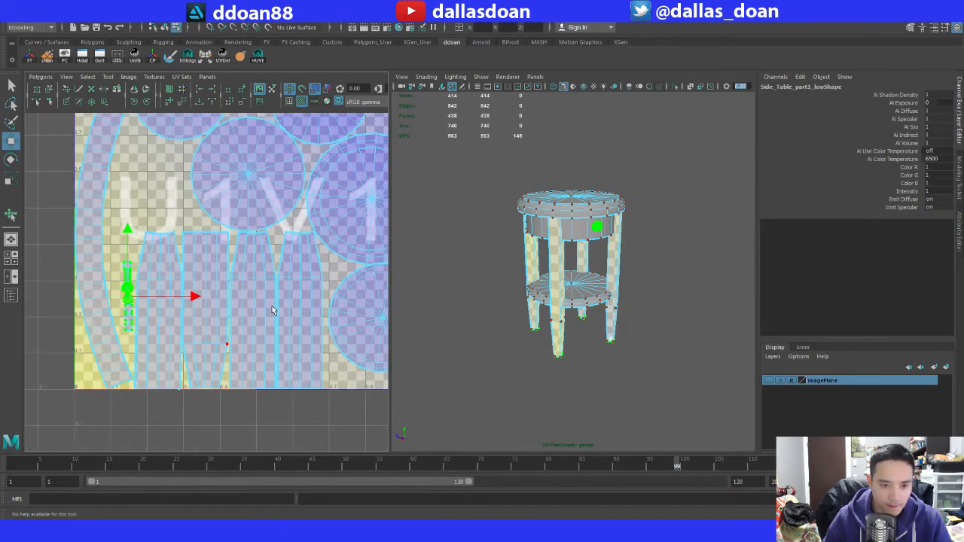
pyautogui.keyDown('alt'); pyautogui.moveTo(243, 279); pyautogui.dragTo(255, 306, button='middle'); pyautogui.keyUp('alt')
pyautogui.scroll(-1, 254, 291)
pyautogui.scroll(-1, 232, 306)
pyautogui.moveTo(228, 263)
pyautogui.keyDown('alt'); pyautogui.mouseDown(button='middle')
pyautogui.moveTo(228, 274)
pyautogui.moveTo(228, 258)
pyautogui.mouseUp(button='middle'); pyautogui.keyUp('alt')
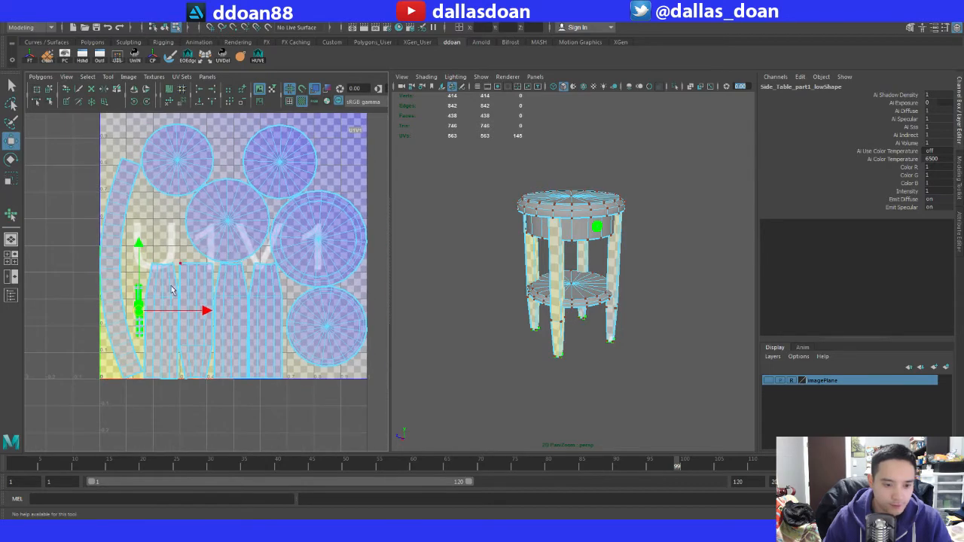
pyautogui.moveTo(141, 308); pyautogui.dragTo(180, 232)
# Place the narrow stacked shell beside the leg shells and nudge the top-left circle shell
pyautogui.keyDown('alt'); pyautogui.moveTo(206, 229); pyautogui.dragTo(200, 230, button='middle'); pyautogui.keyUp('alt')
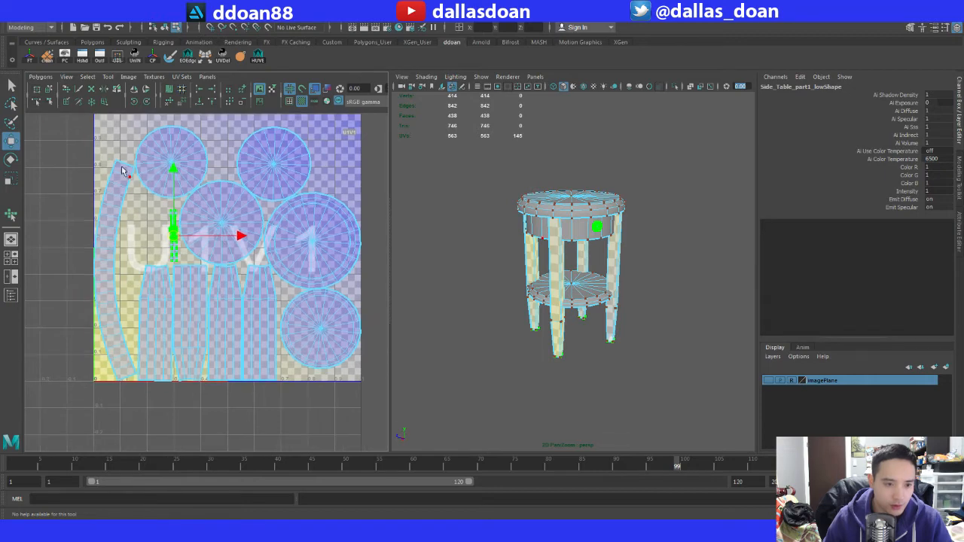
pyautogui.moveTo(80, 132); pyautogui.dragTo(348, 420)
pyautogui.keyDown('alt'); pyautogui.moveTo(327, 334); pyautogui.dragTo(318, 348, button='middle'); pyautogui.keyUp('alt')
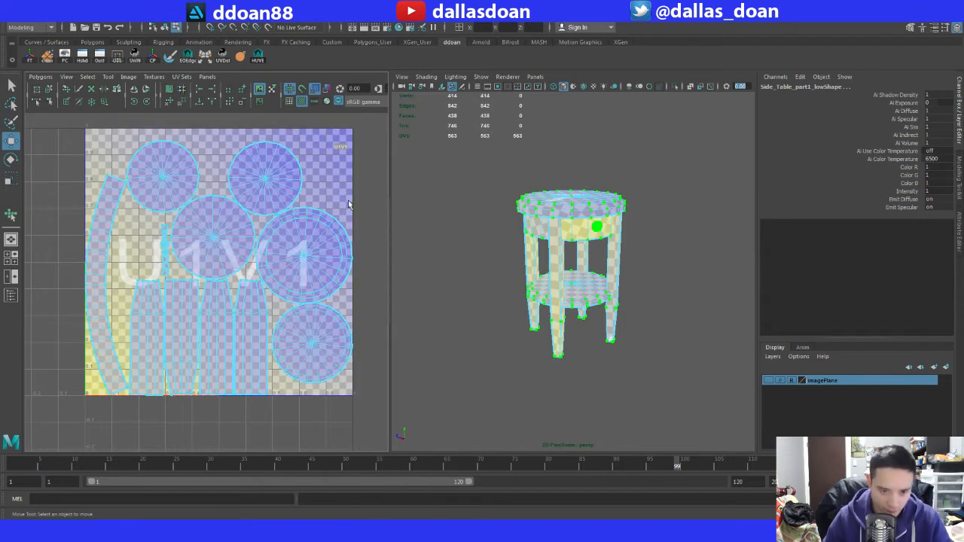
pyautogui.click(210, 241)
pyautogui.moveTo(156, 224); pyautogui.dragTo(120, 341)
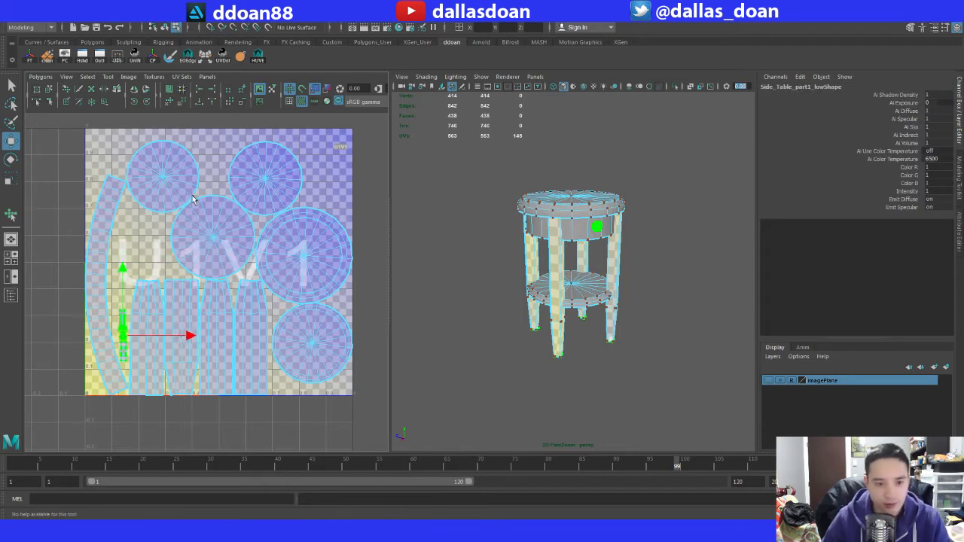
pyautogui.moveTo(153, 157); pyautogui.dragTo(167, 170)
# Move the middle circle shell left and push the top-left circle shell up and right
pyautogui.moveTo(164, 222); pyautogui.dragTo(181, 238)
pyautogui.keyDown('ctrl'); pyautogui.moveTo(182, 237); pyautogui.dragTo(188, 238, button='right'); pyautogui.keyUp('ctrl')
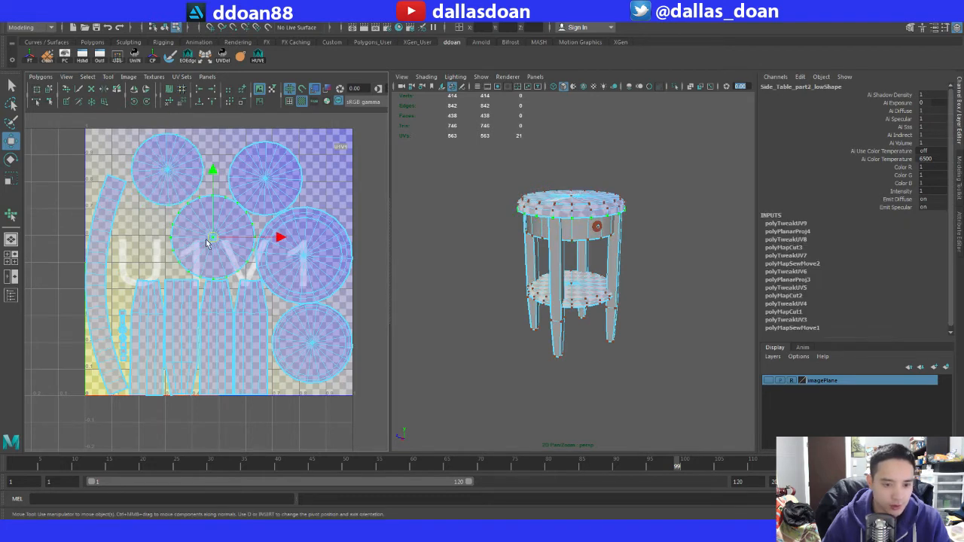
pyautogui.moveTo(207, 241); pyautogui.dragTo(156, 240)
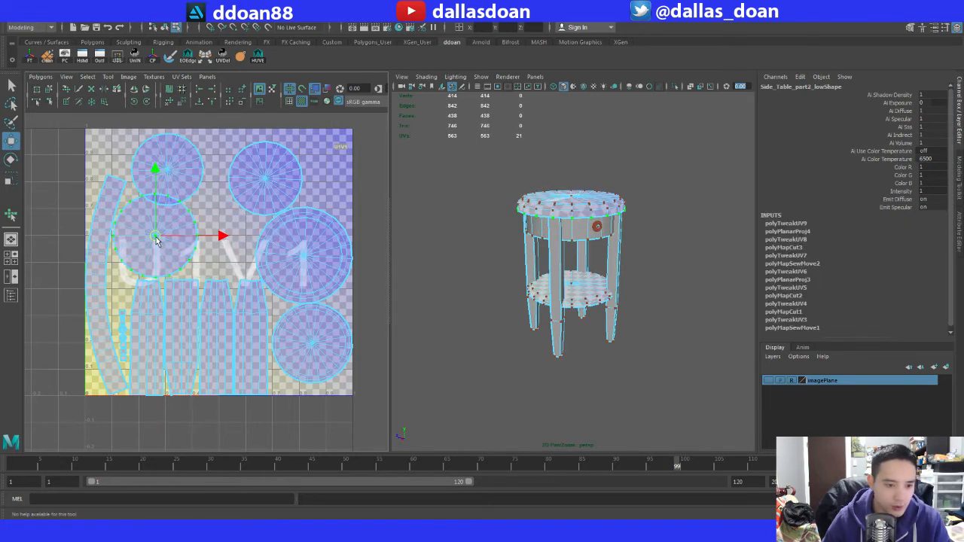
pyautogui.moveTo(155, 134); pyautogui.dragTo(160, 150)
pyautogui.keyDown('ctrl'); pyautogui.moveTo(161, 165); pyautogui.dragTo(172, 170, button='right'); pyautogui.keyUp('ctrl')
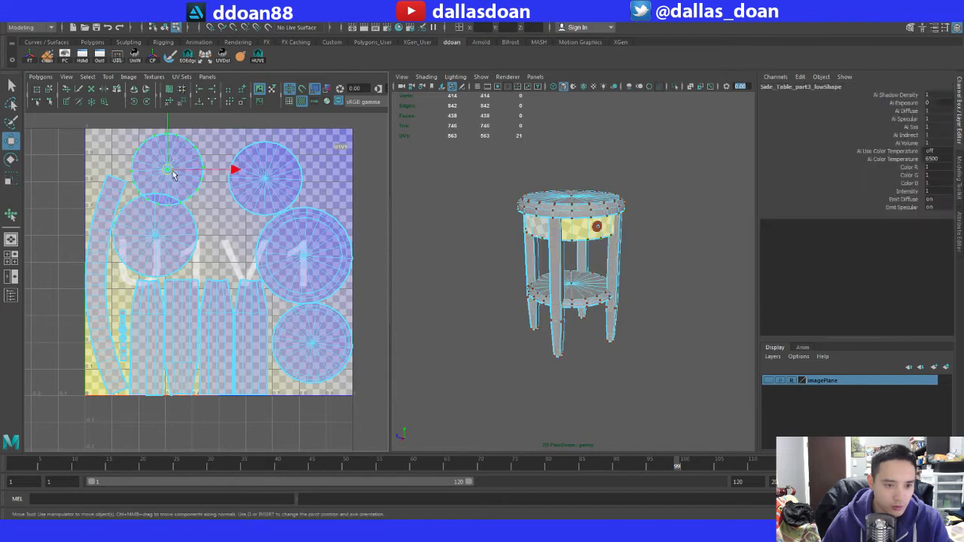
pyautogui.moveTo(168, 171); pyautogui.dragTo(264, 218)
# Reposition the bottom, top, and large circular shells to remove overlaps
pyautogui.click(317, 346)
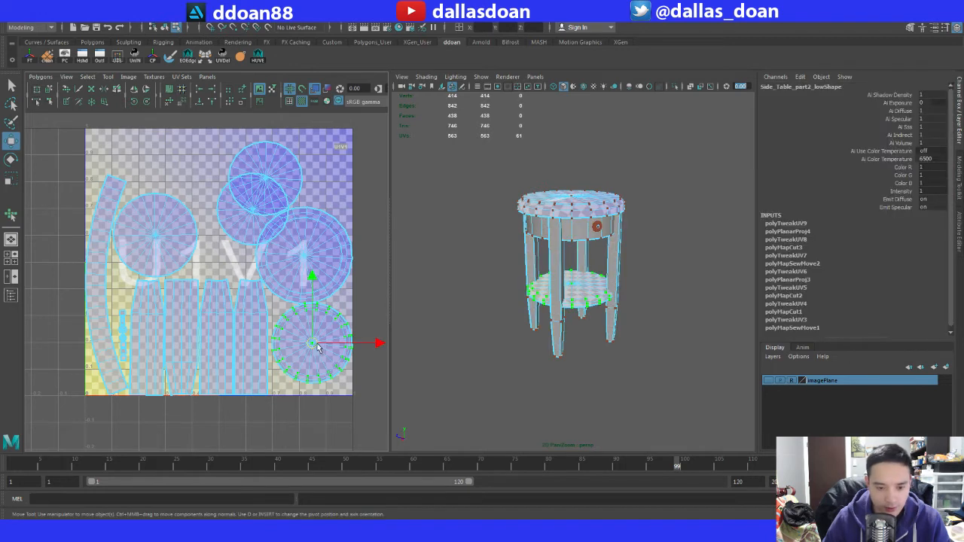
pyautogui.moveTo(307, 350); pyautogui.dragTo(307, 359)
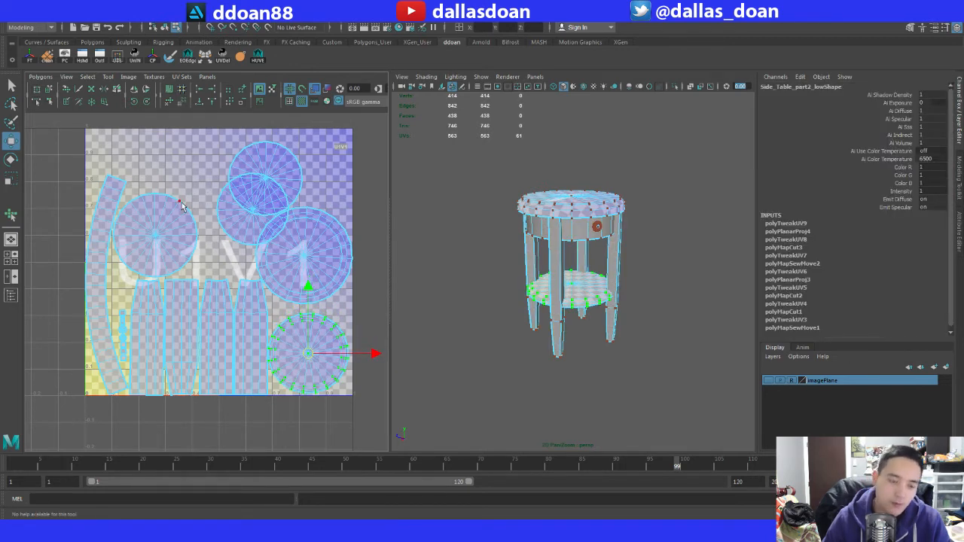
pyautogui.doubleClick(221, 204)
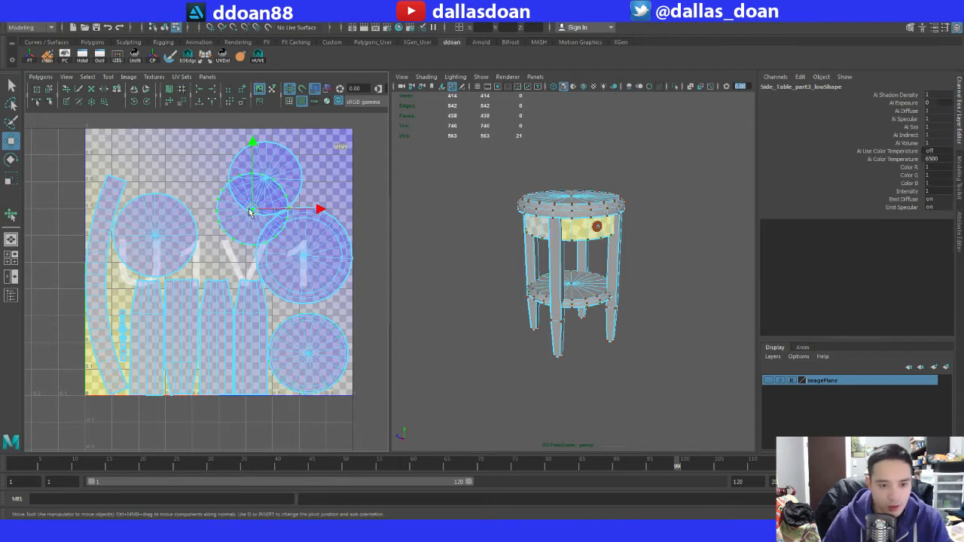
pyautogui.moveTo(250, 209); pyautogui.dragTo(350, 179)
pyautogui.doubleClick(274, 198)
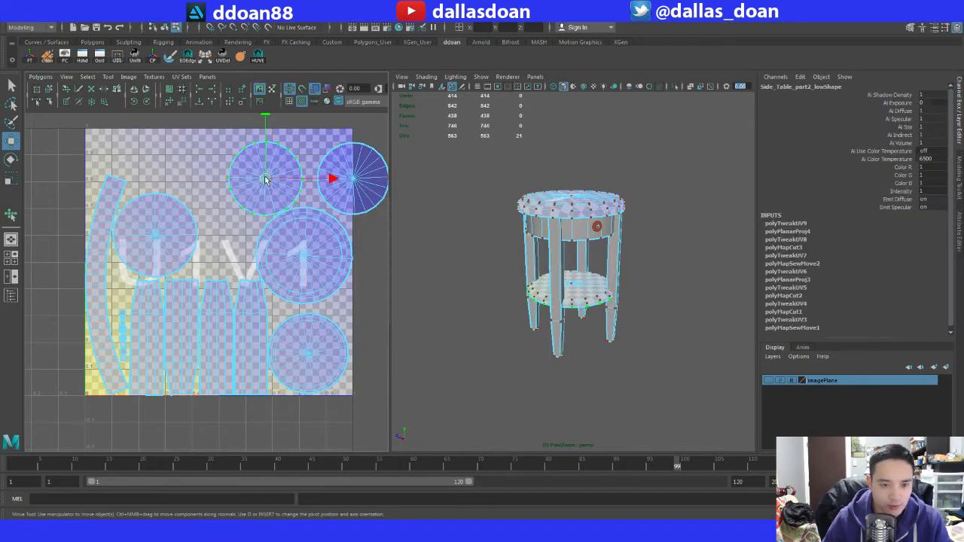
pyautogui.moveTo(265, 179); pyautogui.dragTo(282, 165)
pyautogui.click(269, 232)
pyautogui.doubleClick(268, 238)
pyautogui.moveTo(300, 262); pyautogui.dragTo(243, 233)
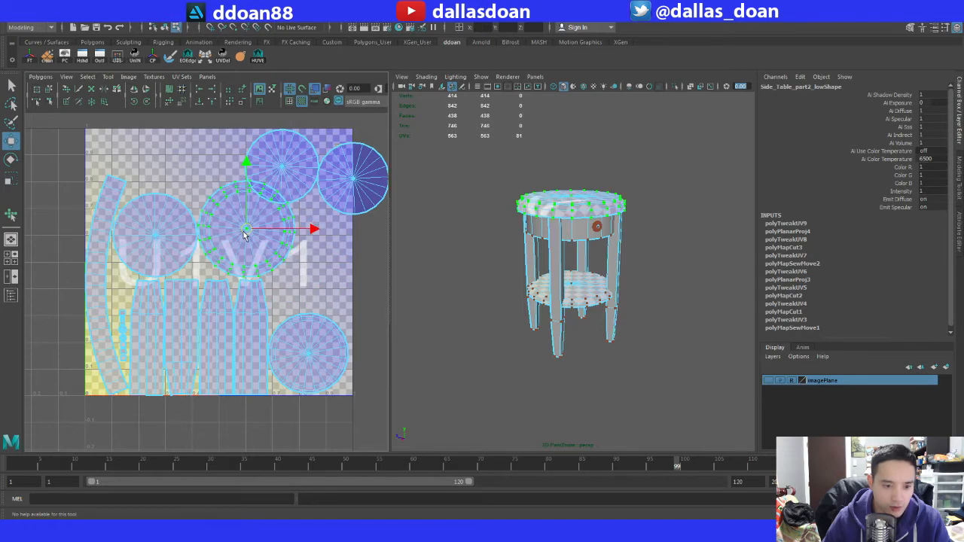
pyautogui.doubleClick(273, 163)
pyautogui.moveTo(282, 174); pyautogui.dragTo(315, 280)
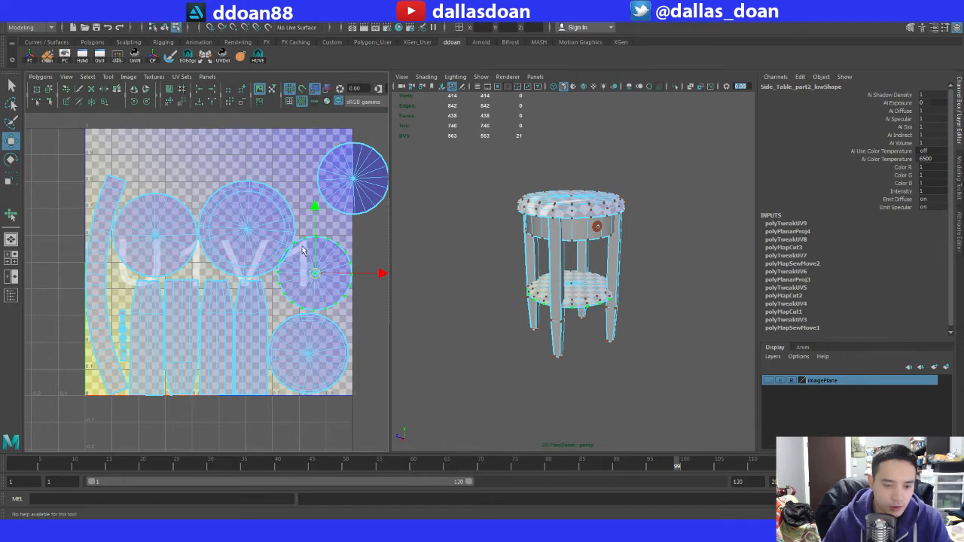
# Undo the last five UV shell moves
pyautogui.hotkey('ctrl', 'z')
pyautogui.hotkey('ctrl', 'z')
pyautogui.hotkey('ctrl', 'z')
pyautogui.hotkey('ctrl', 'z')
pyautogui.hotkey('ctrl', 'z')
pyautogui.hotkey('ctrl', 'z')
pyautogui.hotkey('ctrl', 'z')
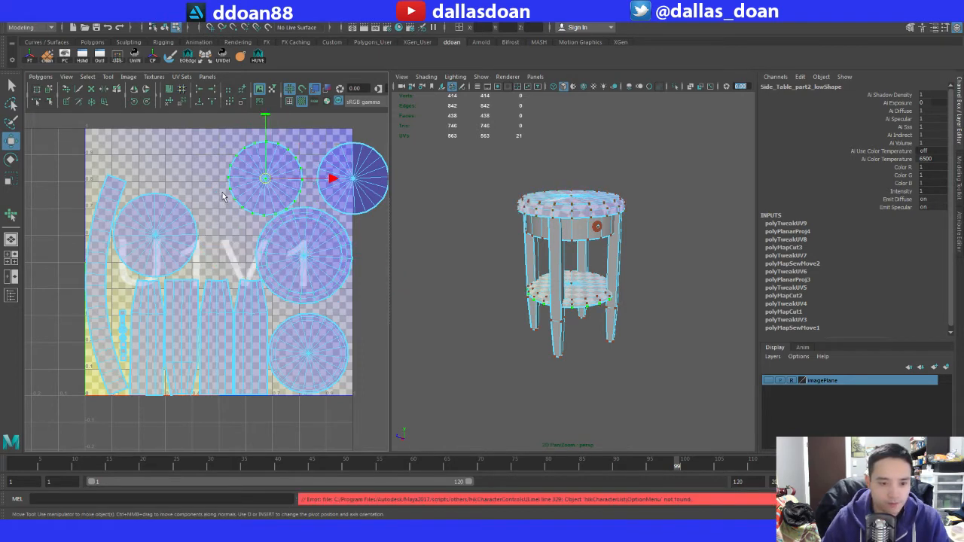
pyautogui.hotkey('ctrl', 'z')
pyautogui.hotkey('ctrl', 'z')
pyautogui.hotkey('ctrl', 'z')
pyautogui.hotkey('ctrl', 'z')
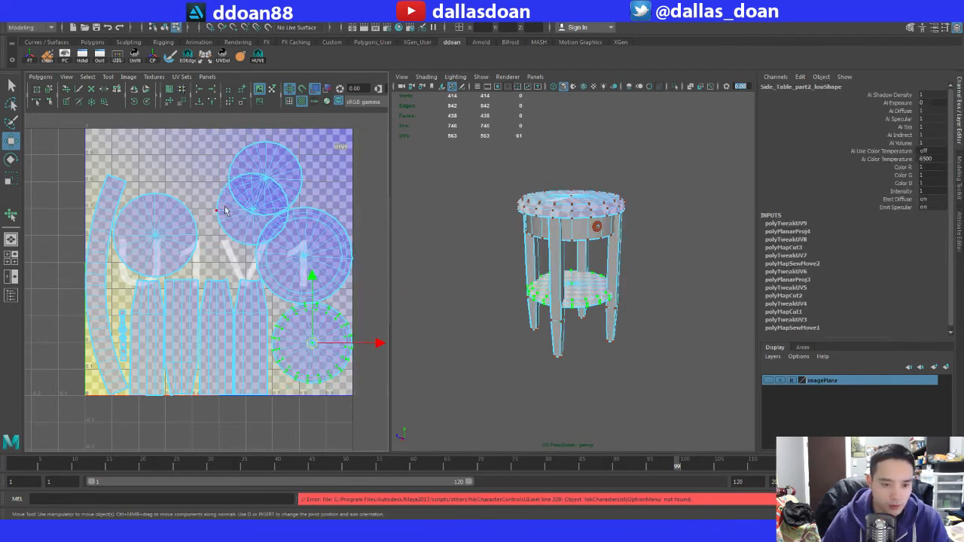
pyautogui.hotkey('ctrl', 'z')
pyautogui.hotkey('ctrl', 'z')
pyautogui.hotkey('ctrl', 'z')
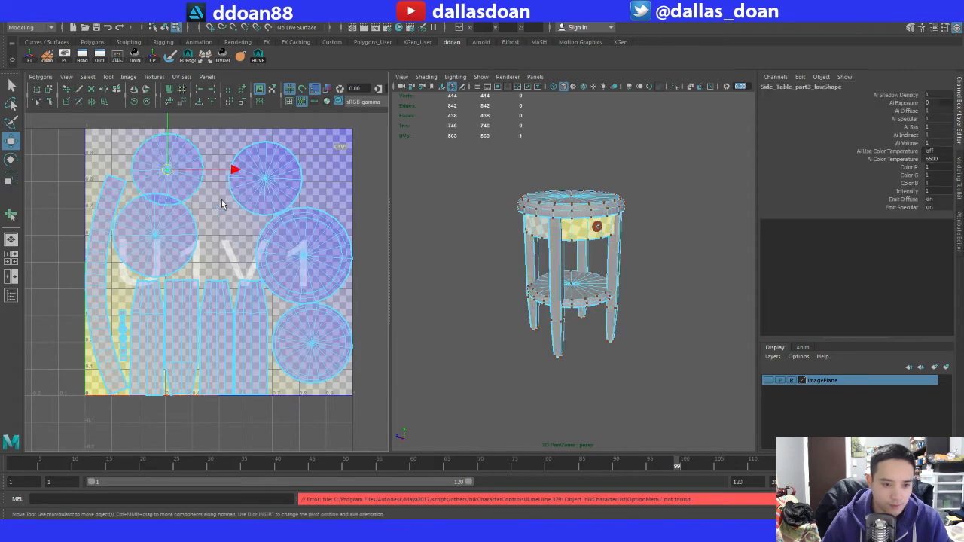
pyautogui.hotkey('ctrl', 'z')
pyautogui.hotkey('ctrl', 'z')
pyautogui.hotkey('ctrl', 'z')
pyautogui.hotkey('ctrl', 'z')
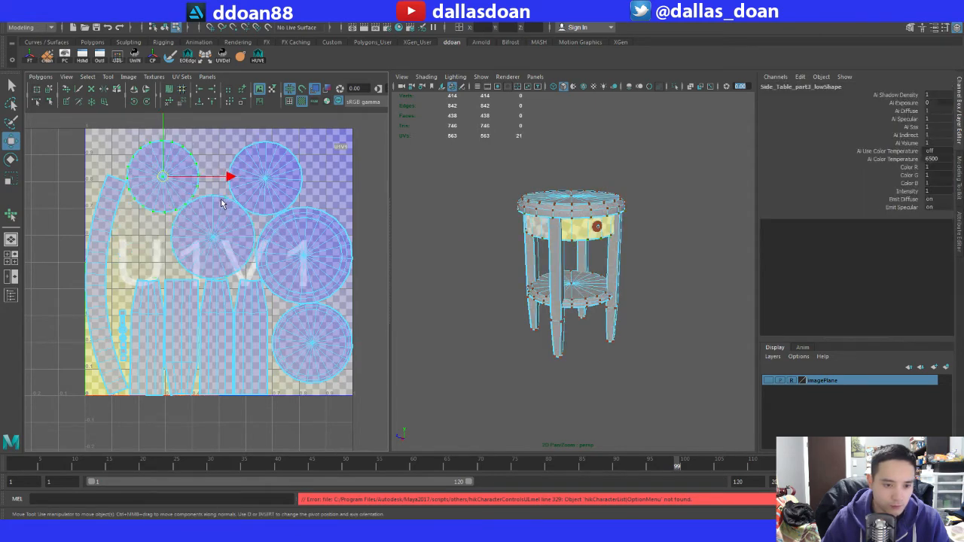
pyautogui.hotkey('ctrl', 'z')
pyautogui.hotkey('ctrl', 'z')
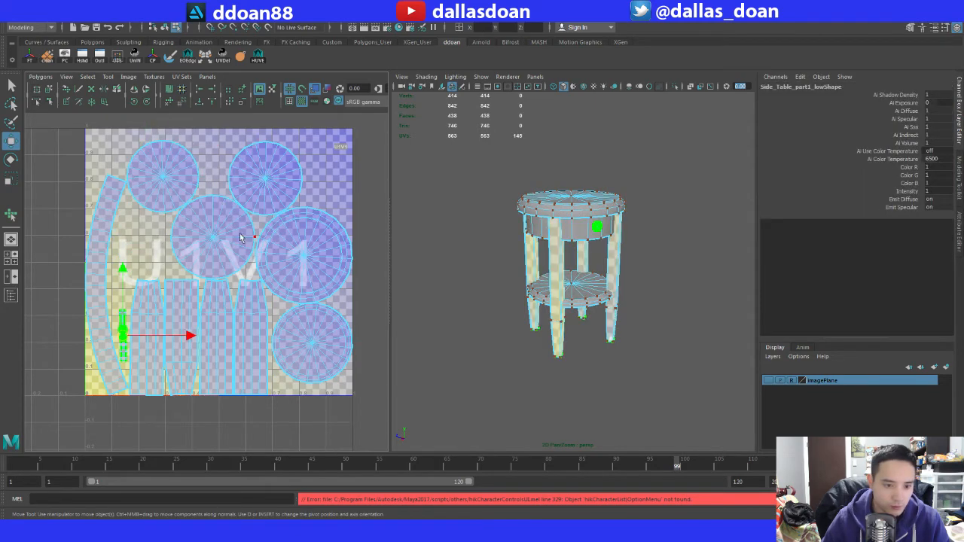
# Clear the selection, frame the full UV tile, and return to object mode
pyautogui.keyDown('alt'); pyautogui.moveTo(241, 237); pyautogui.dragTo(263, 218, button='middle'); pyautogui.keyUp('alt')
pyautogui.keyDown('alt'); pyautogui.moveTo(263, 226); pyautogui.dragTo(297, 215, button='right'); pyautogui.keyUp('alt')
pyautogui.keyDown('alt'); pyautogui.moveTo(297, 216); pyautogui.dragTo(225, 208, button='middle'); pyautogui.keyUp('alt')
pyautogui.keyDown('alt'); pyautogui.moveTo(224, 208); pyautogui.dragTo(290, 222, button='right'); pyautogui.keyUp('alt')
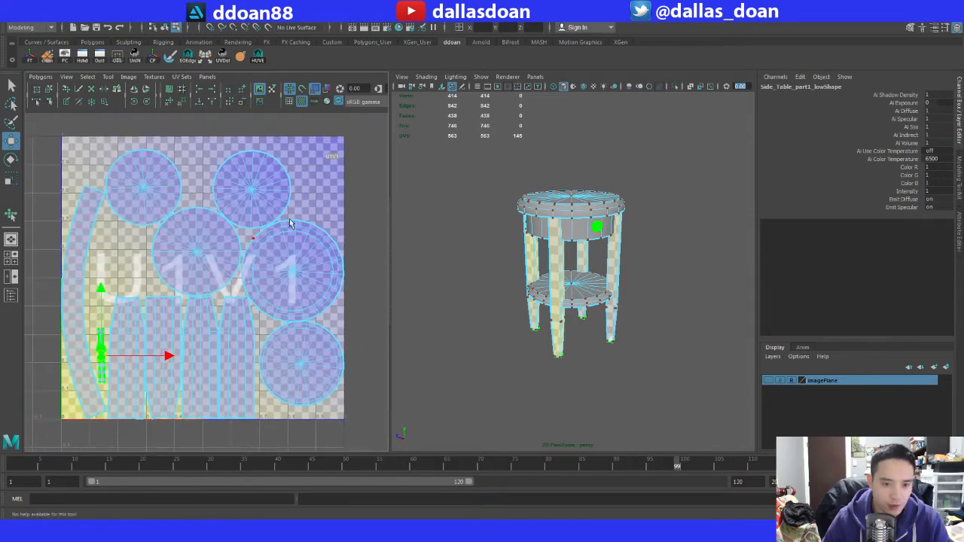
pyautogui.click(321, 193)
pyautogui.keyDown('alt'); pyautogui.moveTo(313, 237); pyautogui.dragTo(299, 241, button='middle'); pyautogui.keyUp('alt')
pyautogui.keyDown('alt'); pyautogui.moveTo(299, 241); pyautogui.dragTo(281, 266, button='right'); pyautogui.keyUp('alt')
pyautogui.keyDown('alt'); pyautogui.moveTo(282, 267); pyautogui.dragTo(281, 234, button='middle'); pyautogui.keyUp('alt')
pyautogui.keyDown('alt'); pyautogui.moveTo(276, 246); pyautogui.dragTo(294, 250, button='right'); pyautogui.keyUp('alt')
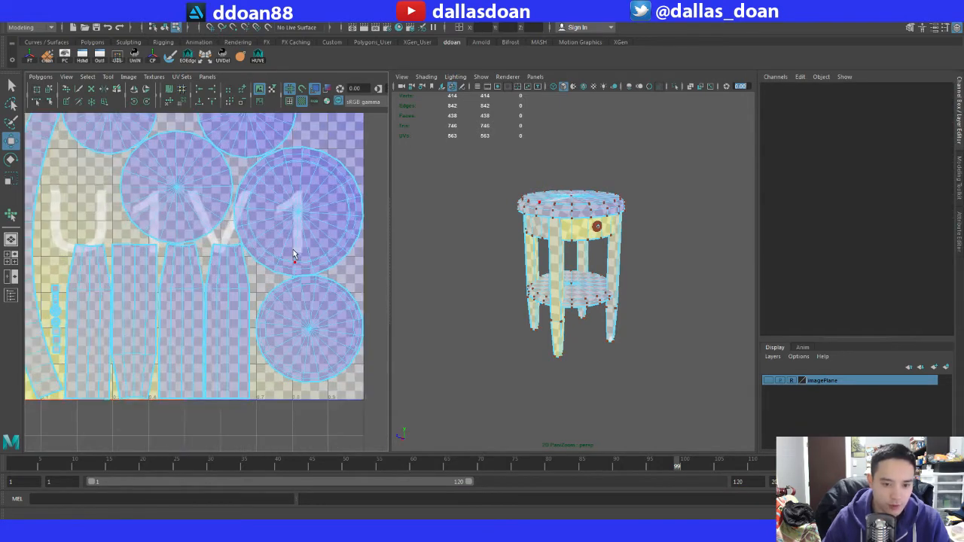
pyautogui.keyDown('alt'); pyautogui.moveTo(294, 253); pyautogui.dragTo(213, 261, button='middle'); pyautogui.keyUp('alt')
pyautogui.keyDown('alt'); pyautogui.moveTo(198, 262); pyautogui.dragTo(143, 246, button='right'); pyautogui.keyUp('alt')
pyautogui.keyDown('alt'); pyautogui.moveTo(140, 245); pyautogui.dragTo(236, 255, button='middle'); pyautogui.keyUp('alt')
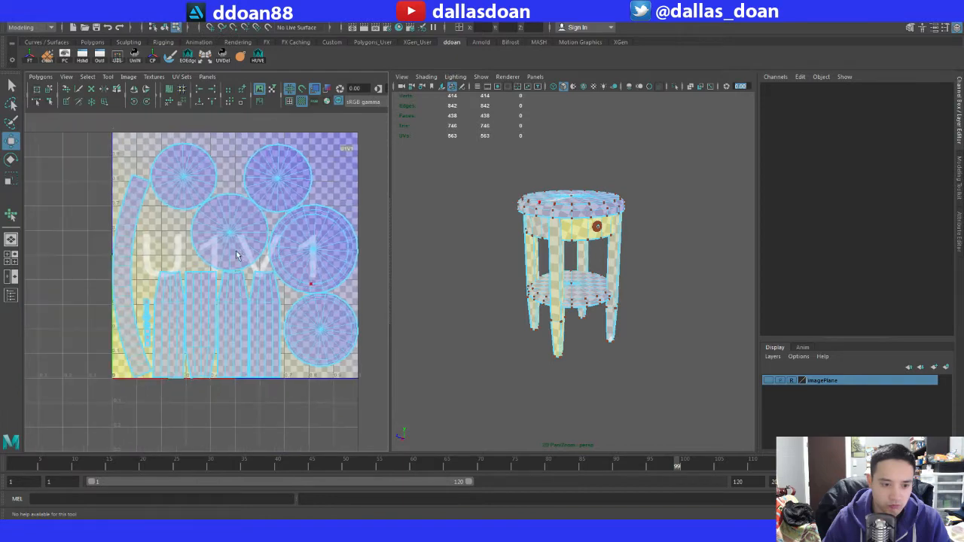
pyautogui.keyDown('alt'); pyautogui.moveTo(237, 255); pyautogui.dragTo(214, 251, button='right'); pyautogui.keyUp('alt')
pyautogui.press('F8')
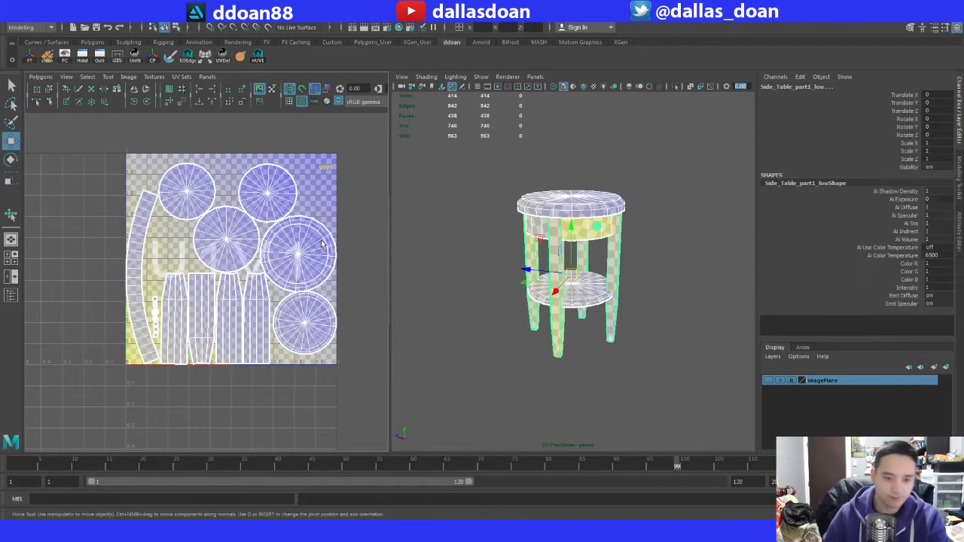
# Switch Maya to a single full-size perspective view with the side table centred and deselected
pyautogui.keyDown('alt'); pyautogui.moveTo(534, 275); pyautogui.dragTo(509, 268); pyautogui.keyUp('alt')
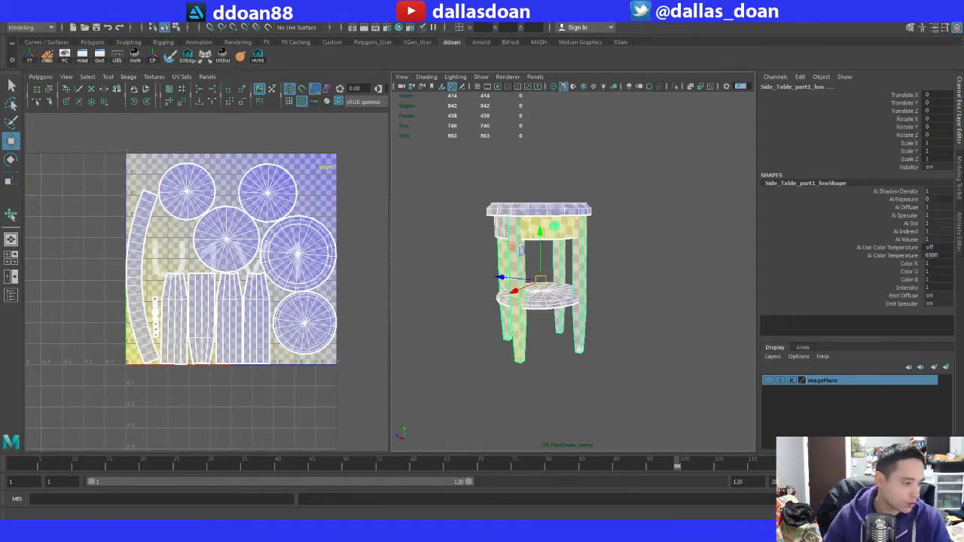
pyautogui.press('Up')
pyautogui.keyDown('alt'); pyautogui.moveTo(509, 268); pyautogui.dragTo(482, 262, button='middle'); pyautogui.keyUp('alt')
pyautogui.keyDown('alt'); pyautogui.moveTo(482, 263); pyautogui.dragTo(532, 265, button='right'); pyautogui.keyUp('alt')
pyautogui.keyDown('alt'); pyautogui.moveTo(531, 265); pyautogui.dragTo(595, 256, button='middle'); pyautogui.keyUp('alt')
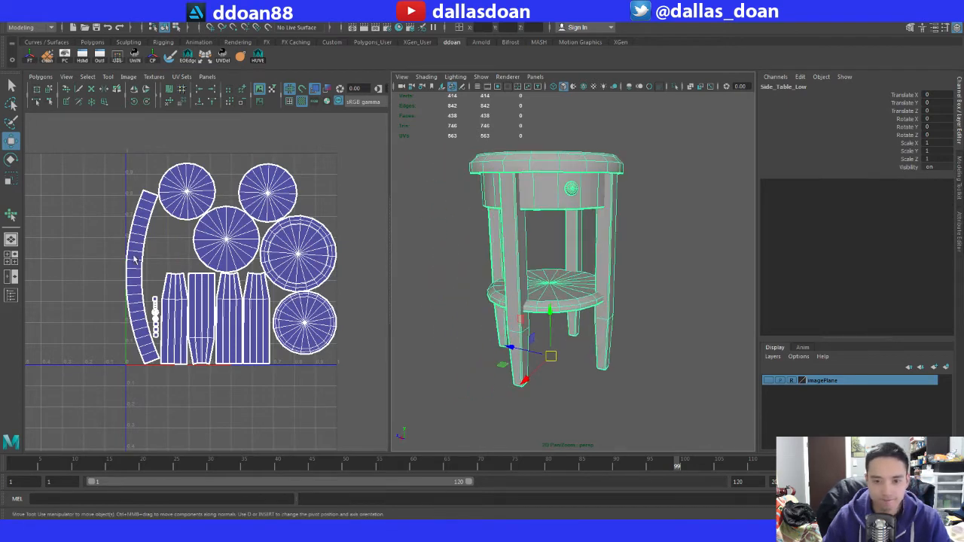
pyautogui.click(11, 239)
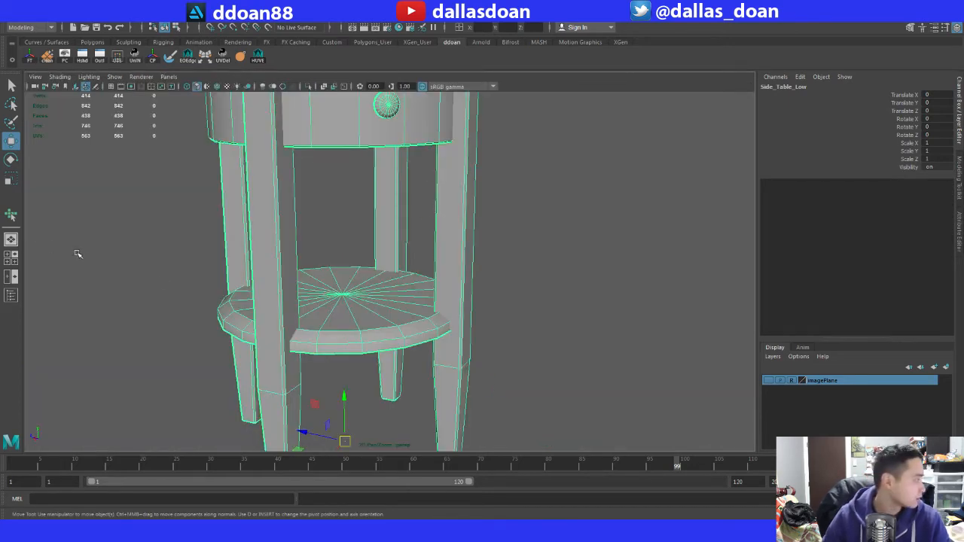
pyautogui.scroll(-5, 249, 275)
pyautogui.keyDown('alt'); pyautogui.moveTo(295, 273); pyautogui.dragTo(330, 281, button='middle'); pyautogui.keyUp('alt')
pyautogui.scroll(3, 329, 280)
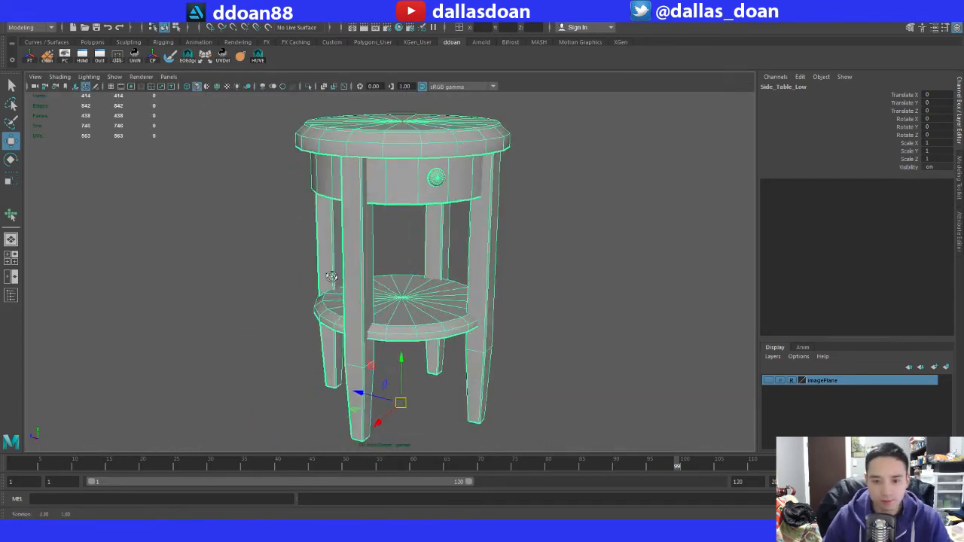
pyautogui.keyDown('alt'); pyautogui.moveTo(331, 279); pyautogui.dragTo(336, 284); pyautogui.keyUp('alt')
pyautogui.click(281, 262)
# Save the scene and unhide Side_Table_High next to the low-poly table
pyautogui.hotkey('ctrl', 's')
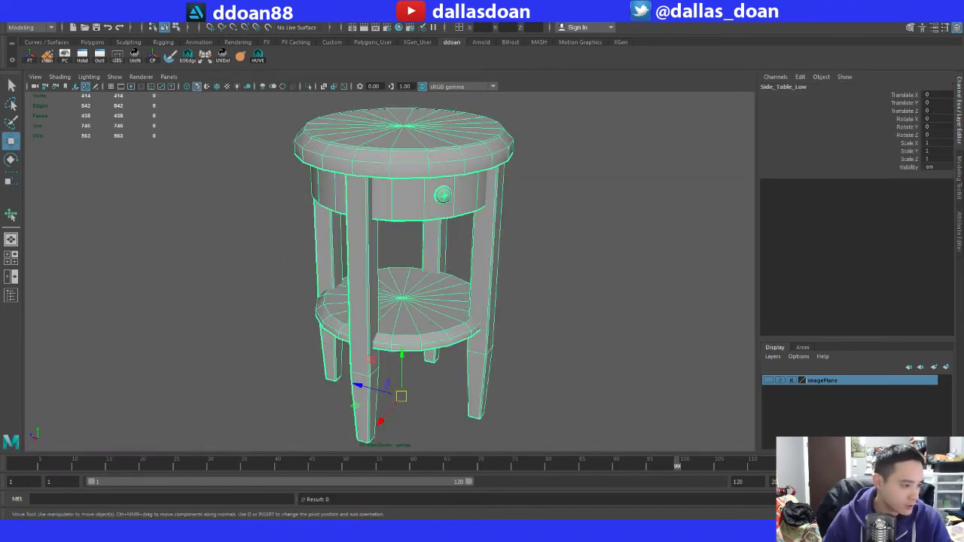
pyautogui.hotkey('shift', 'h')
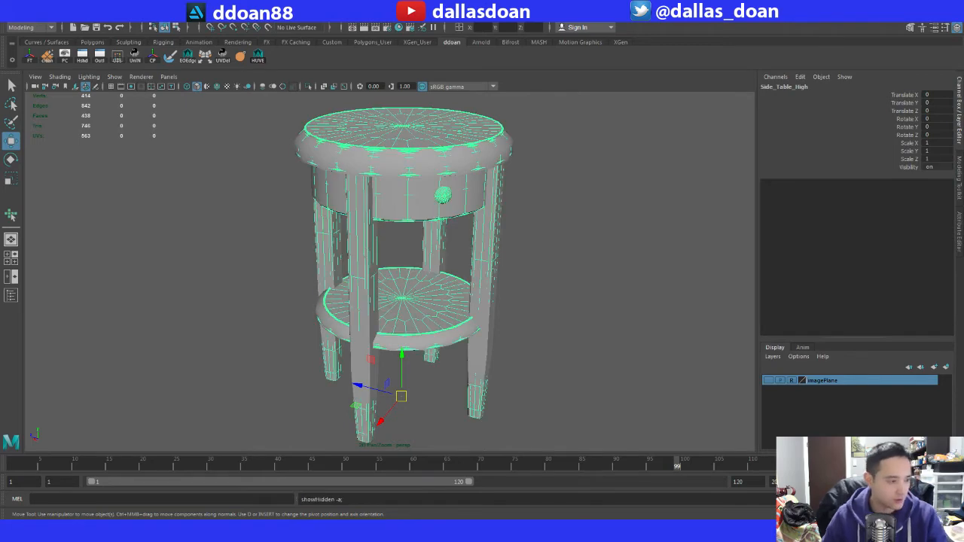
pyautogui.moveTo(298, 331)
pyautogui.keyDown('alt'); pyautogui.mouseDown()
pyautogui.moveTo(295, 315)
pyautogui.moveTo(296, 335)
pyautogui.mouseUp(); pyautogui.keyUp('alt')
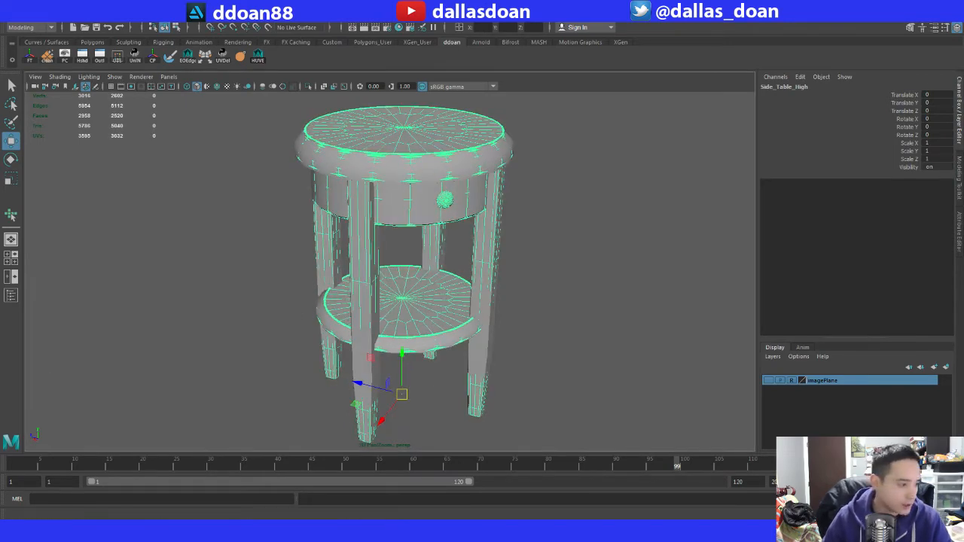
pyautogui.keyDown('alt'); pyautogui.moveTo(135, 296); pyautogui.dragTo(161, 282); pyautogui.keyUp('alt')
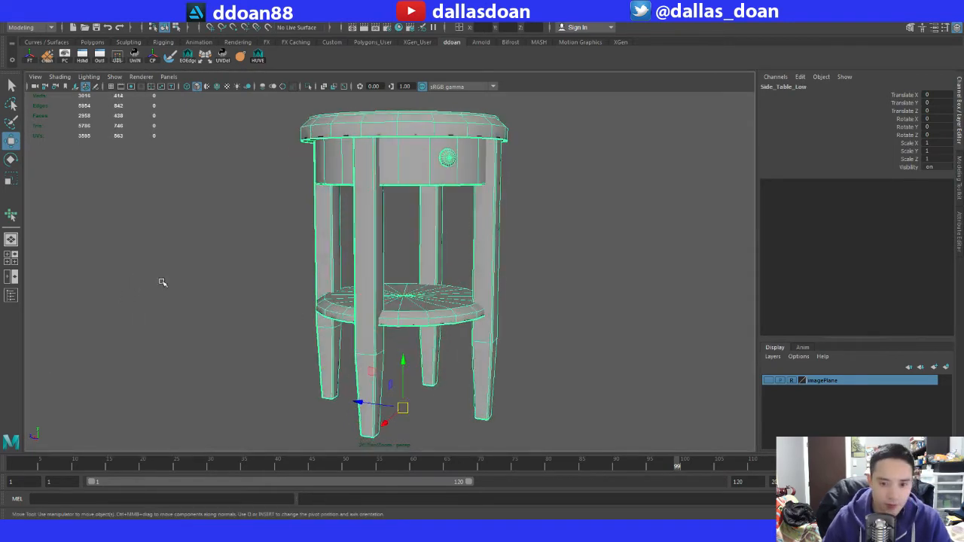
pyautogui.click(14, 23)
# Export the selected table as Side_Table_Low.fbx into the PP7 Meshes folder
pyautogui.click(46, 144)
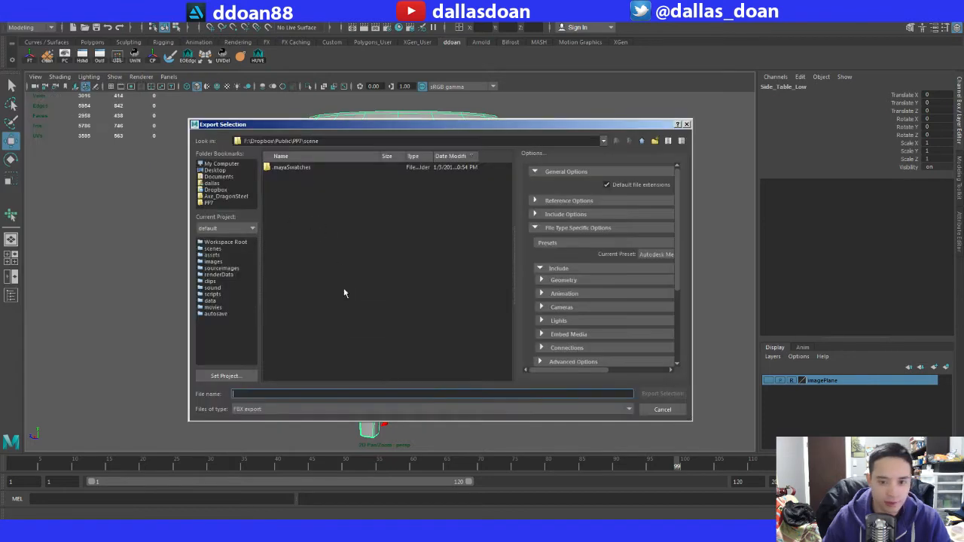
pyautogui.click(641, 140)
pyautogui.doubleClick(280, 175)
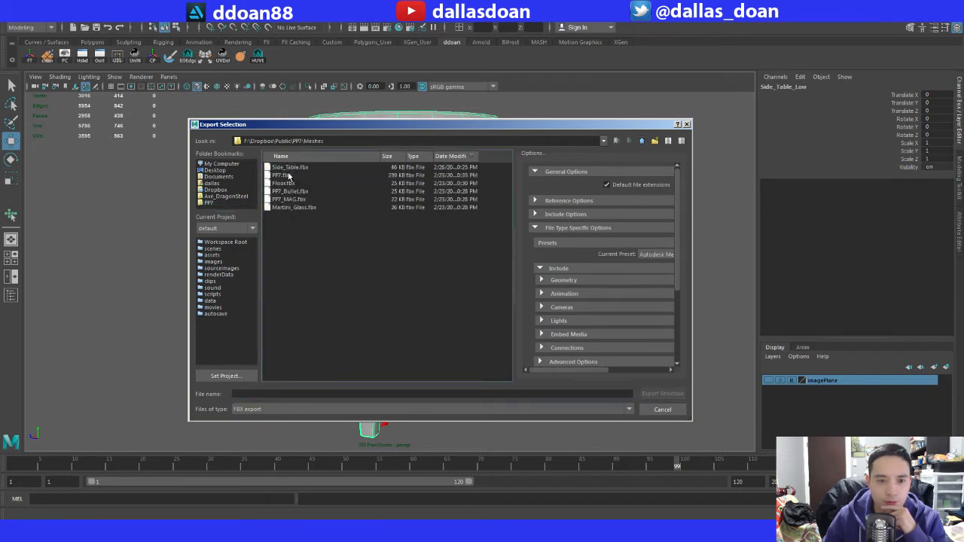
pyautogui.click(277, 392)
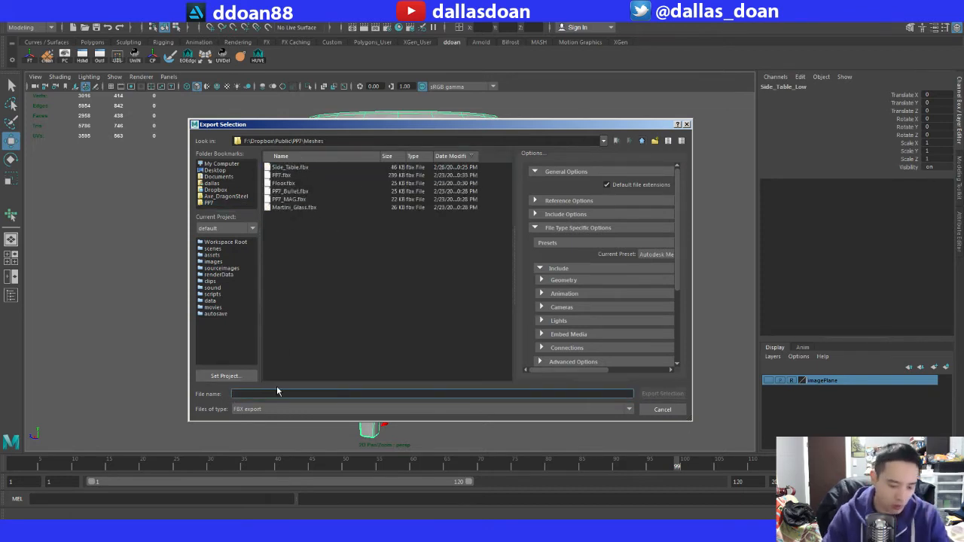
pyautogui.write('Side')
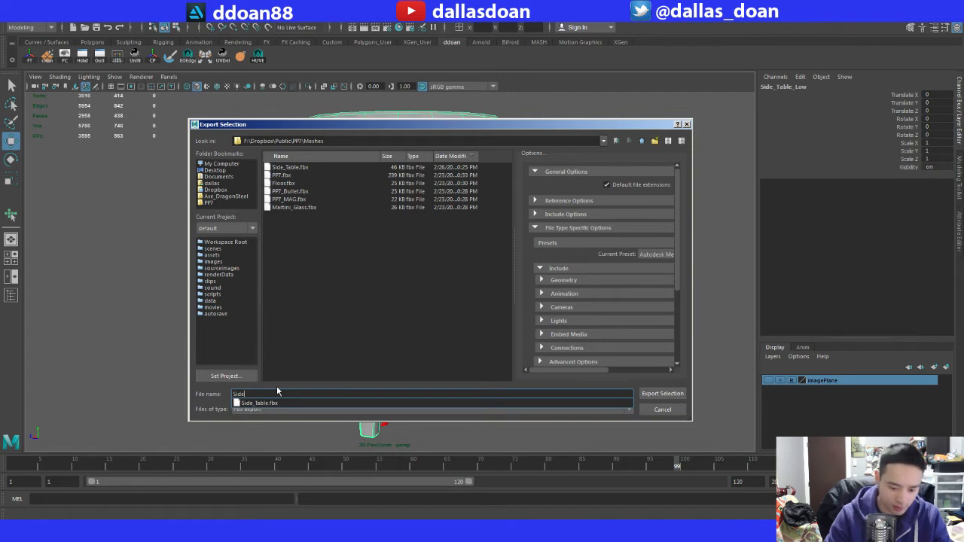
pyautogui.write('_Table')
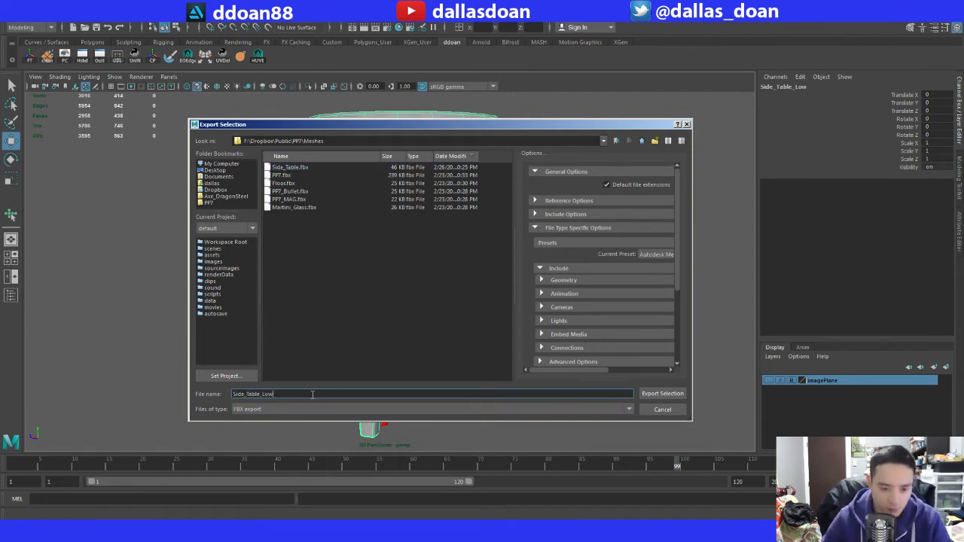
pyautogui.click(650, 395)
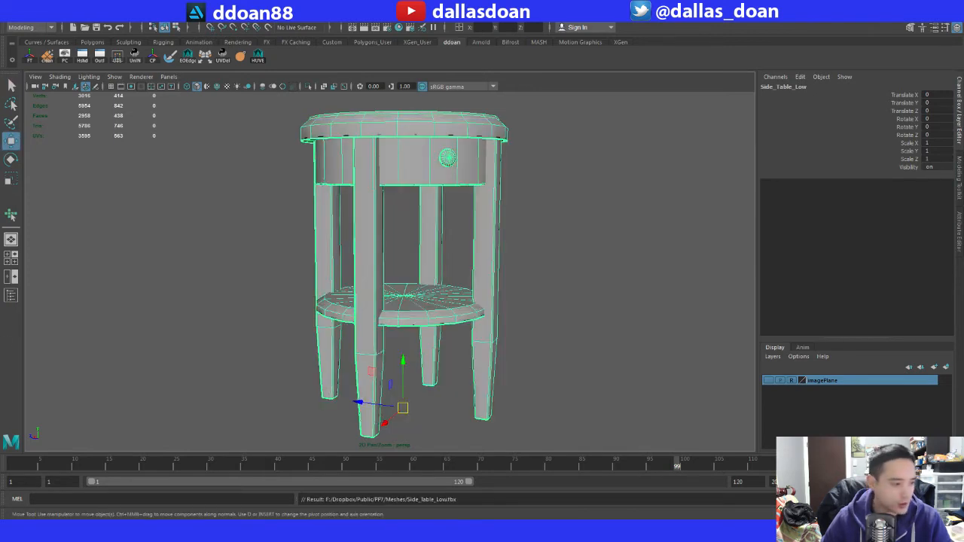
# Export the selection again as Side_Table_High.fbx in Meshes, then deselect the table
pyautogui.click(11, 15)
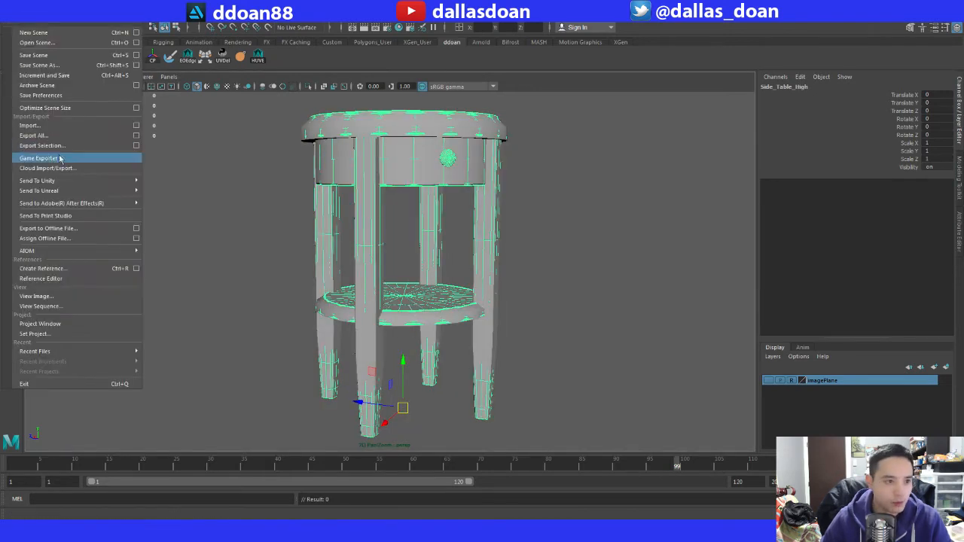
pyautogui.click(45, 146)
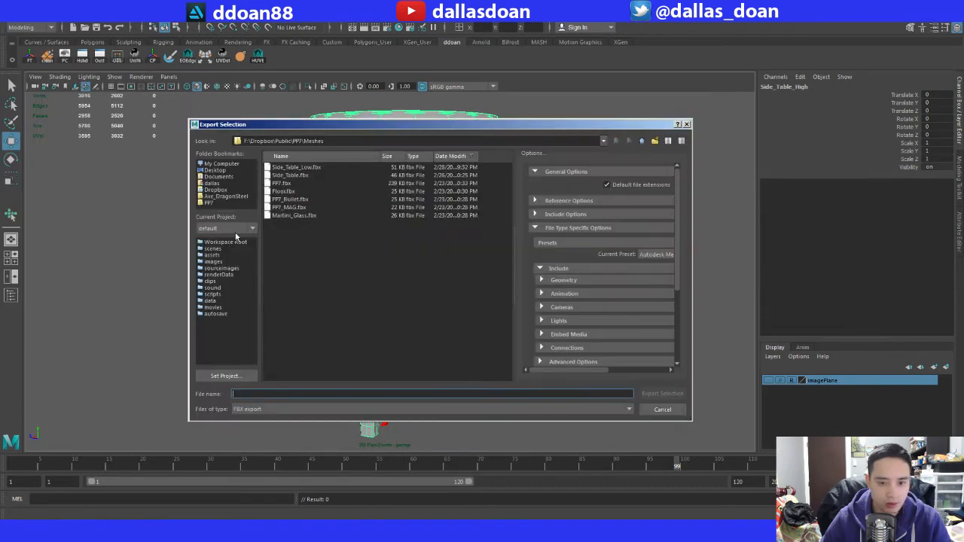
pyautogui.click(306, 167)
pyautogui.click(276, 393)
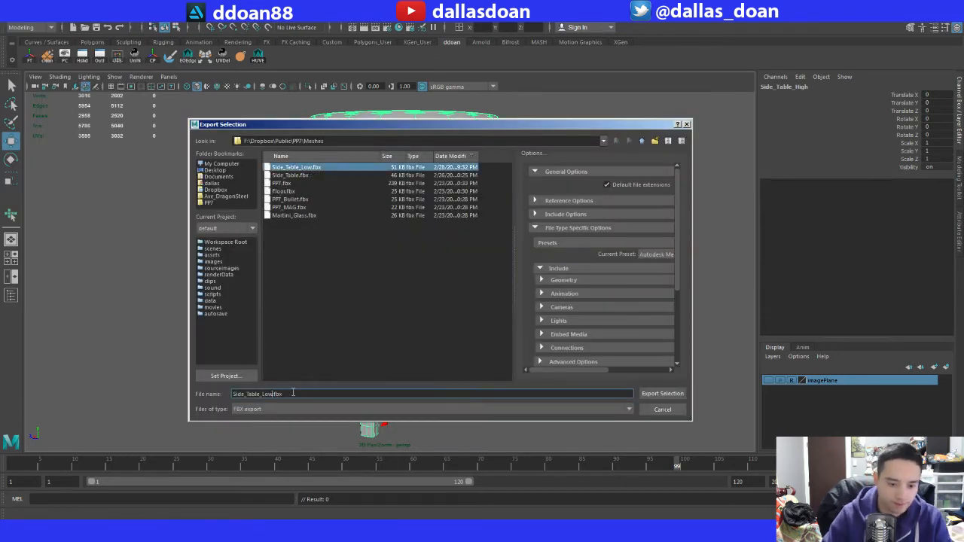
pyautogui.press('BackSpace')
pyautogui.press('BackSpace')
pyautogui.press('BackSpace')
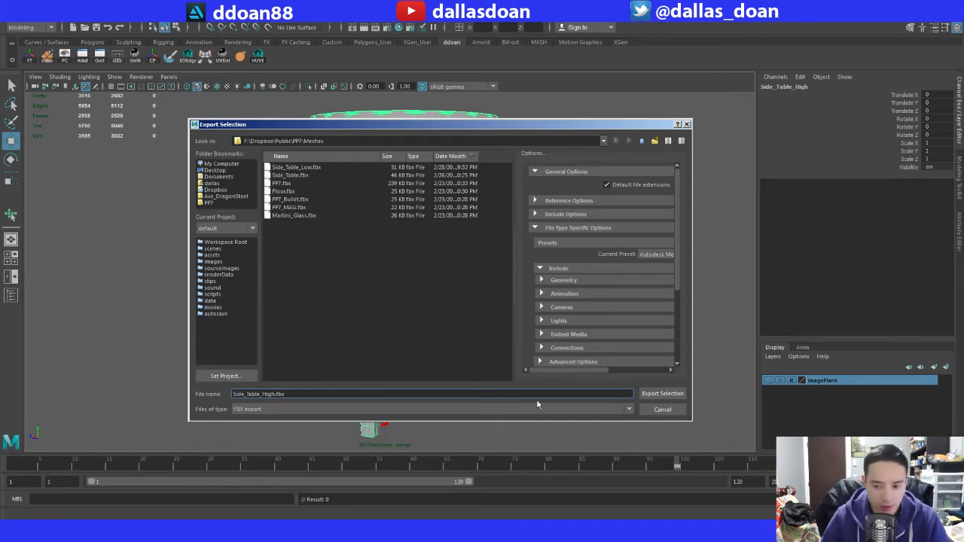
pyautogui.click(646, 396)
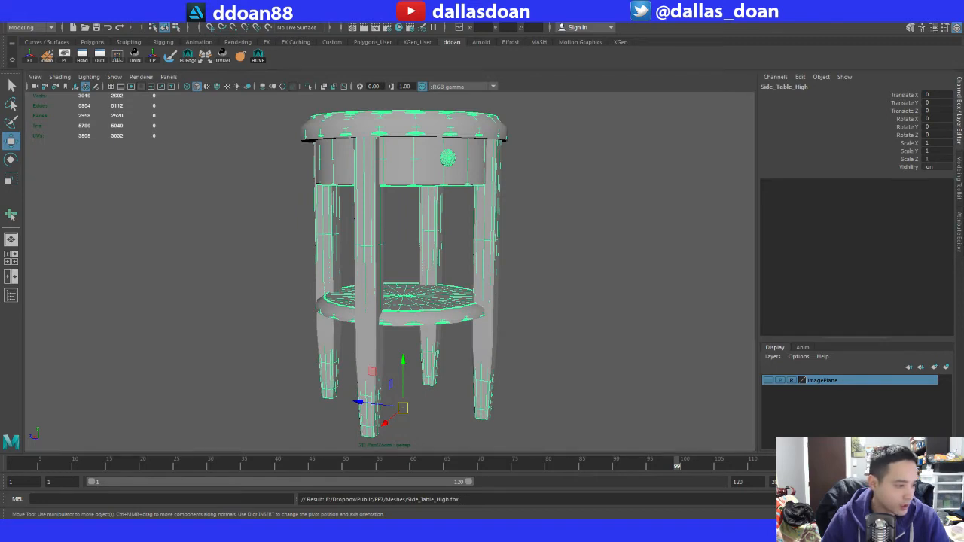
pyautogui.click(246, 321)
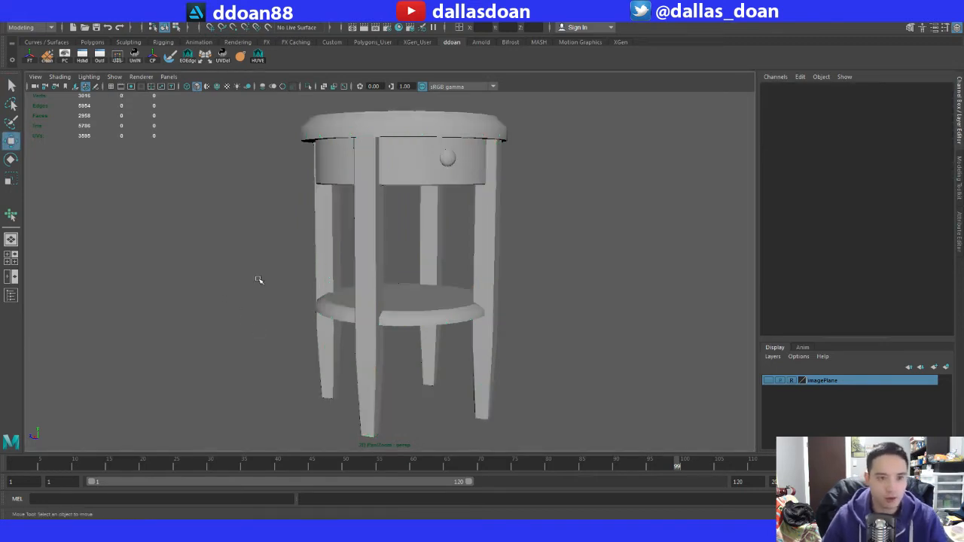
# Launch Steam from the Windows Start menu while the Maya scene stays open
pyautogui.press('super')
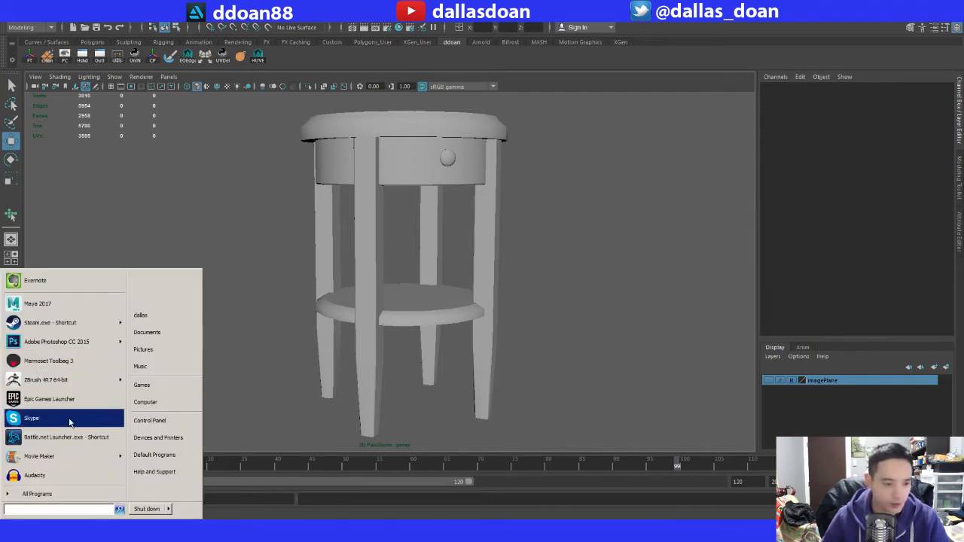
pyautogui.click(74, 327)
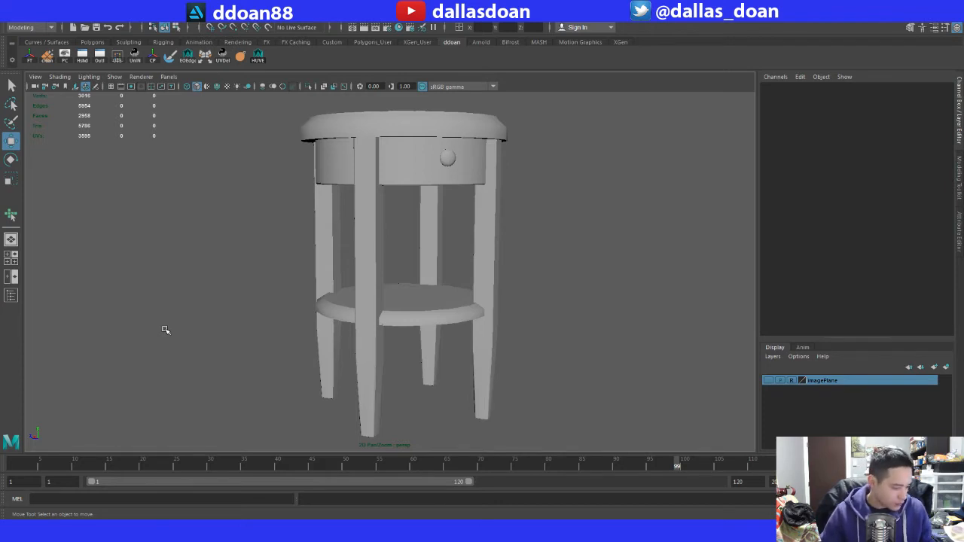
pyautogui.keyDown('alt'); pyautogui.moveTo(319, 237); pyautogui.dragTo(342, 250); pyautogui.keyUp('alt')
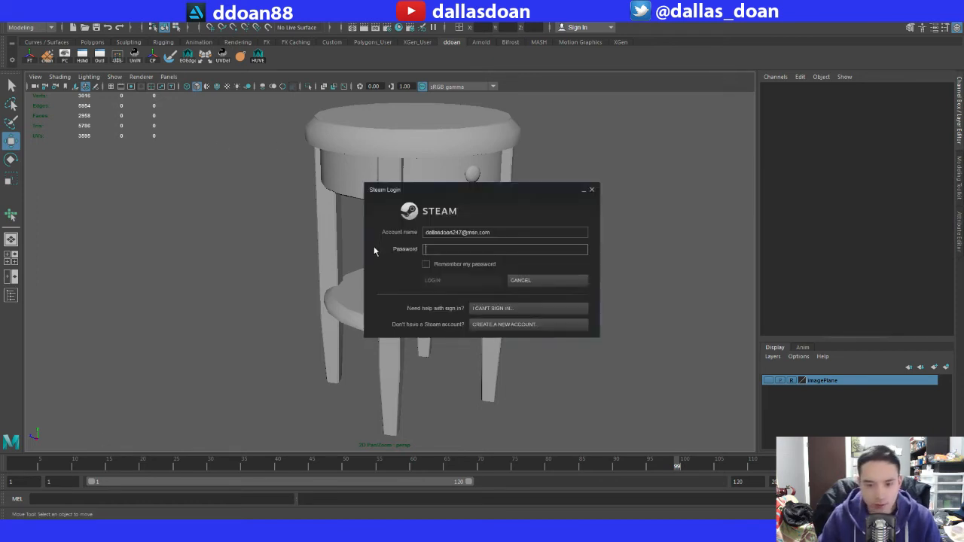
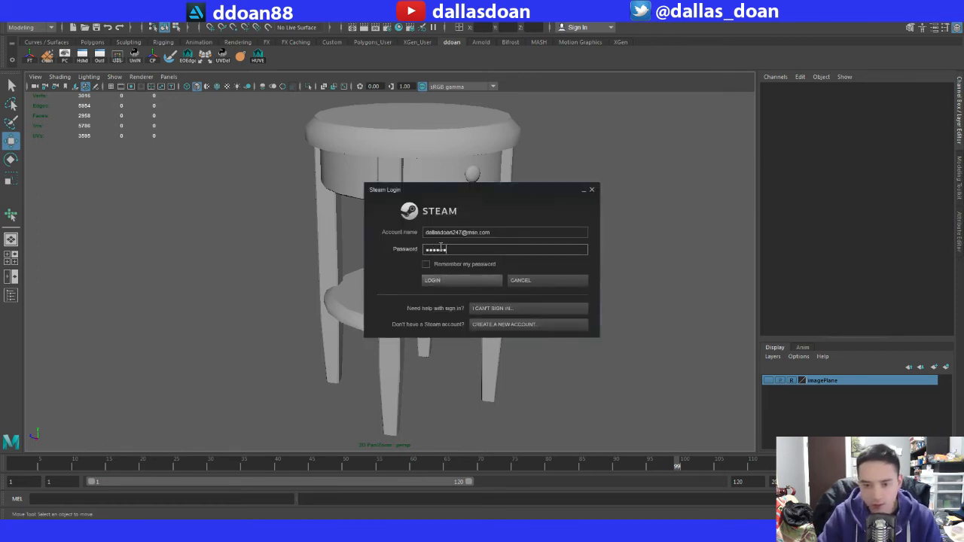
# Sign in to Steam with the account password and Steam Guard code, closing the news popup
pyautogui.press('Return')
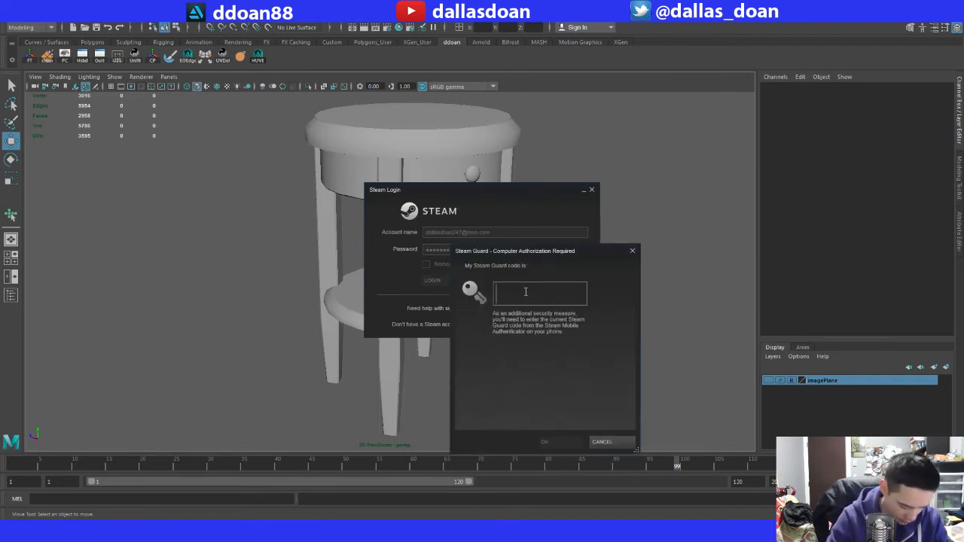
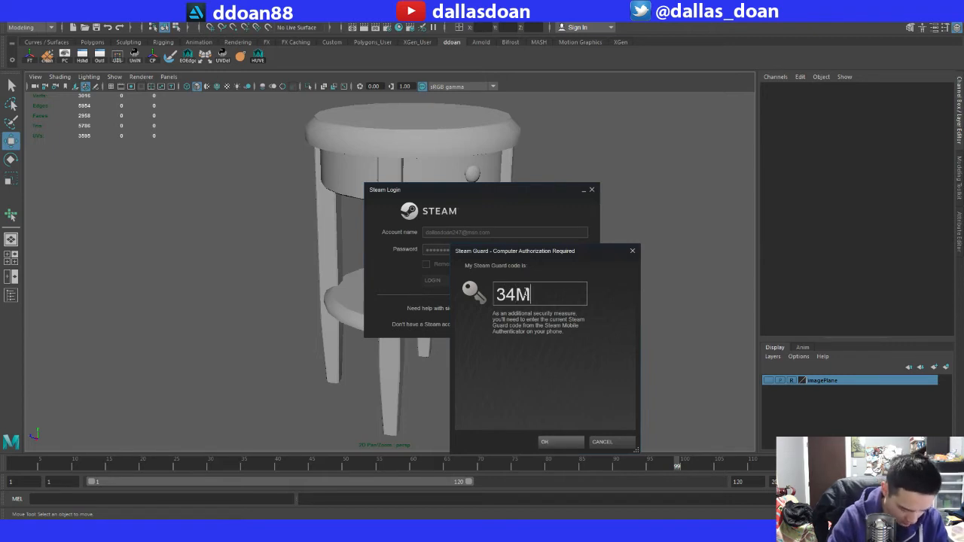
pyautogui.press('Return')
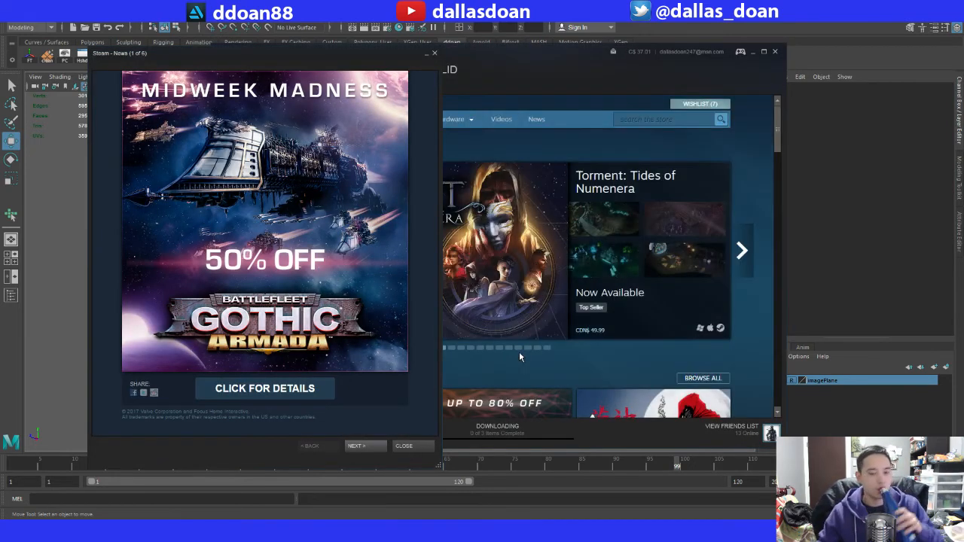
pyautogui.click(404, 446)
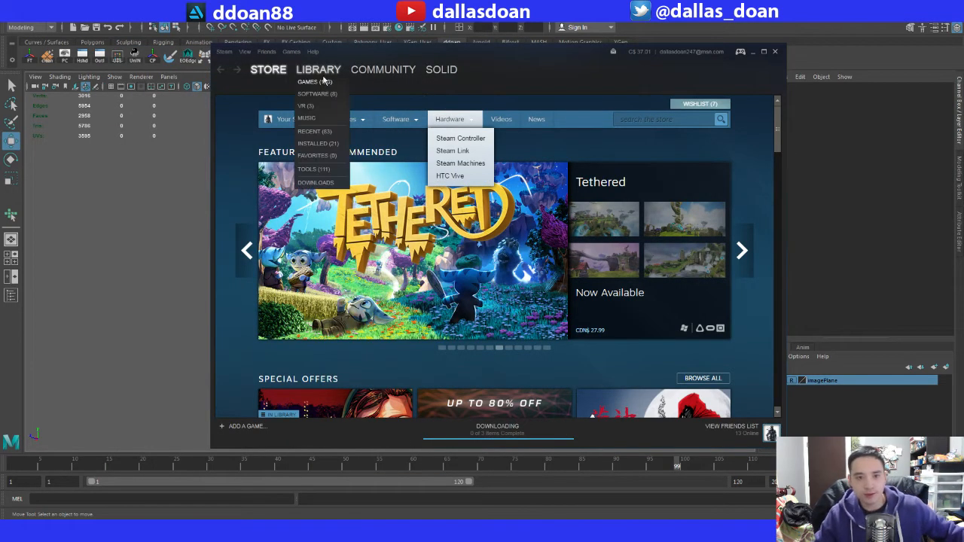
# Move Substance Painter 2 to the front of the Library downloads queue
pyautogui.click(328, 90)
pyautogui.click(320, 146)
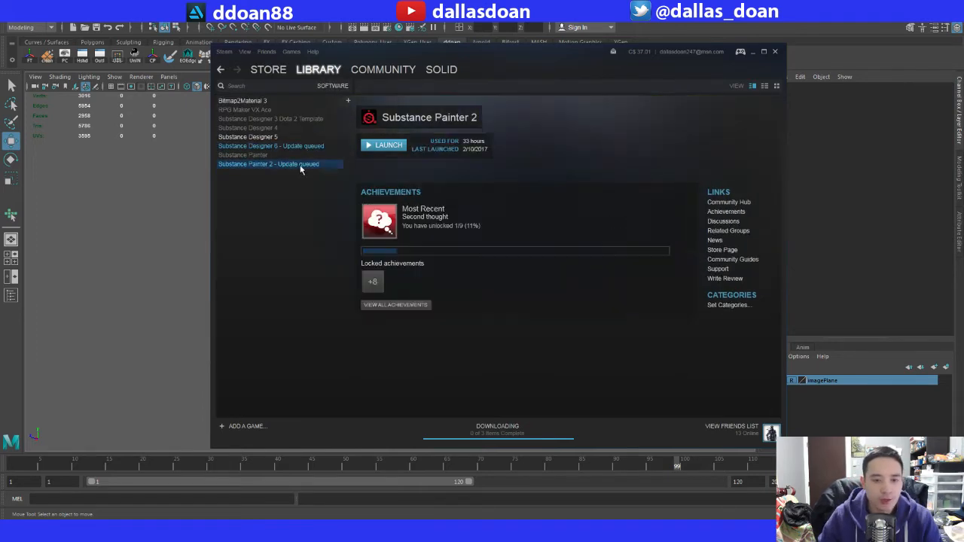
pyautogui.moveTo(318, 69)
pyautogui.click(329, 187)
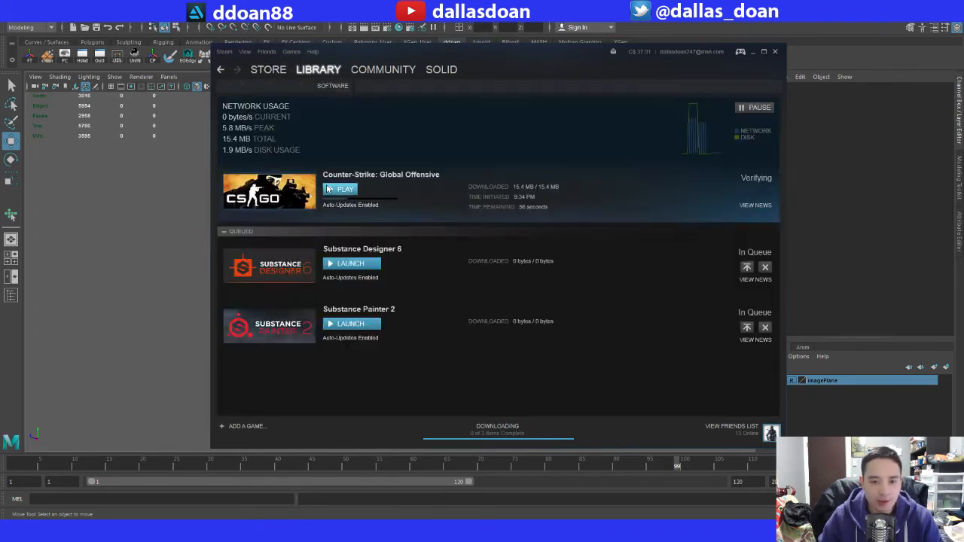
pyautogui.click(746, 327)
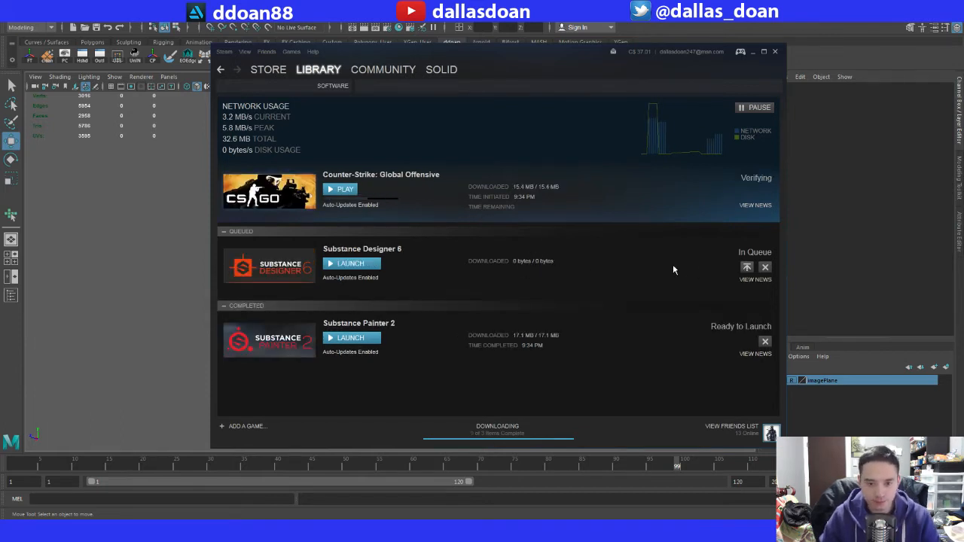
pyautogui.click(323, 94)
pyautogui.click(292, 164)
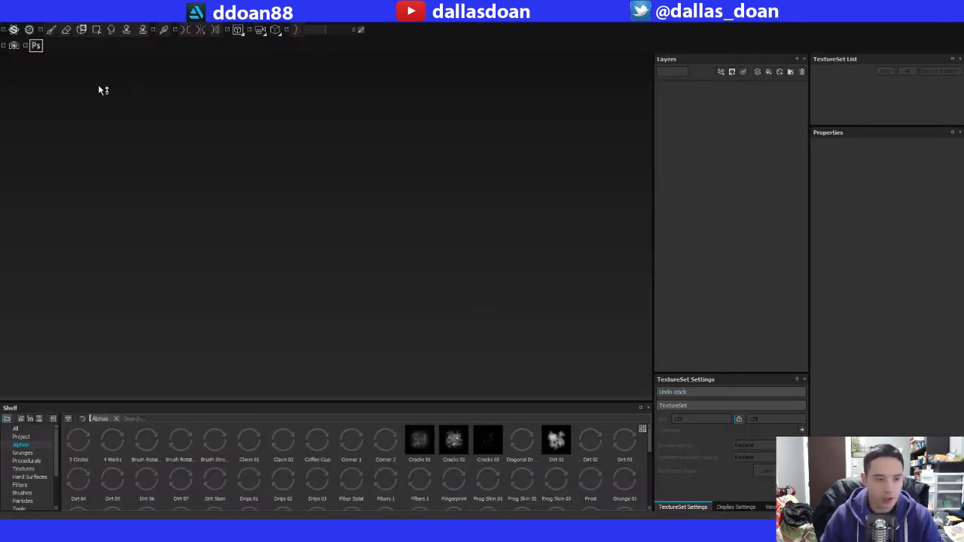
# Create a new project via File > New and open its Template dropdown
pyautogui.click(11, 15)
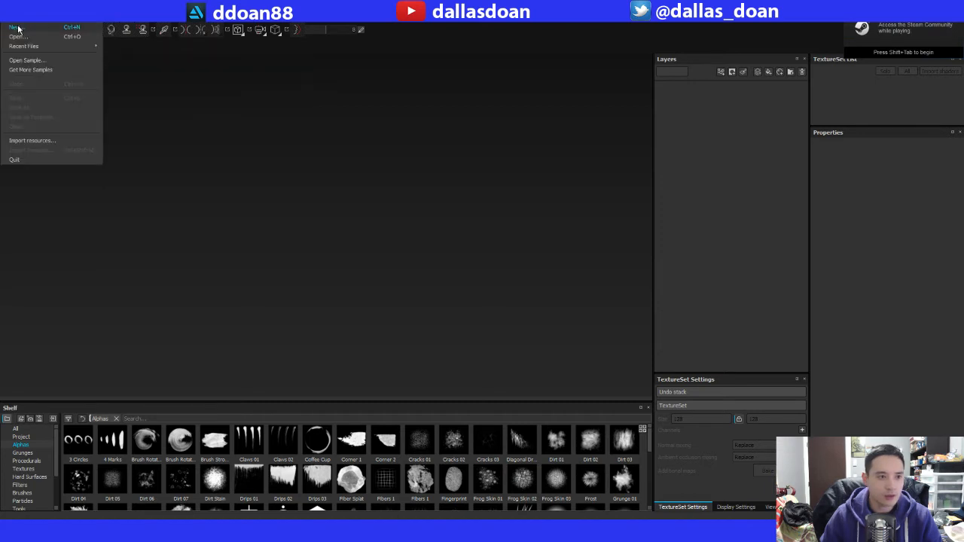
pyautogui.click(16, 27)
pyautogui.click(474, 156)
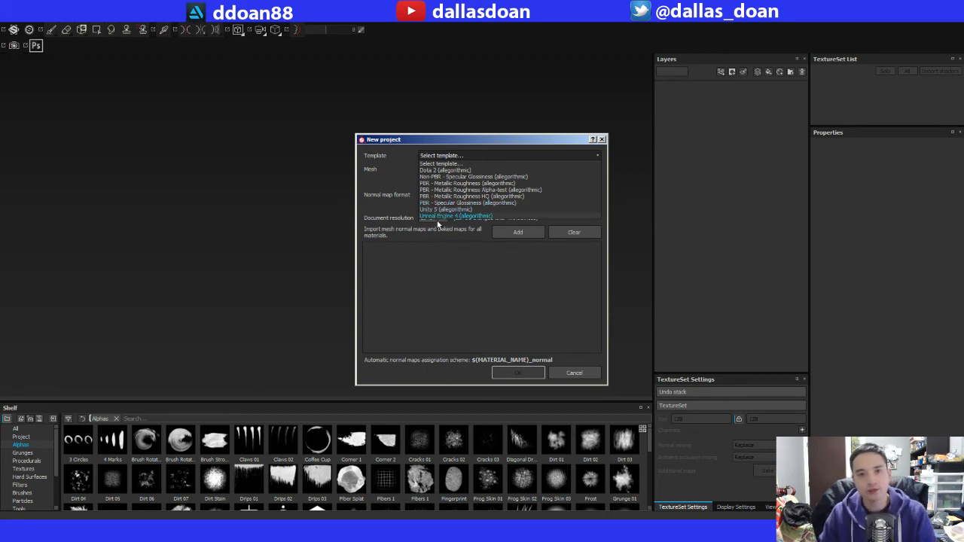
# Settle on the PBR - Metallic Roughness template after trying Unreal Engine 4, then browse for a mesh
pyautogui.click(460, 182)
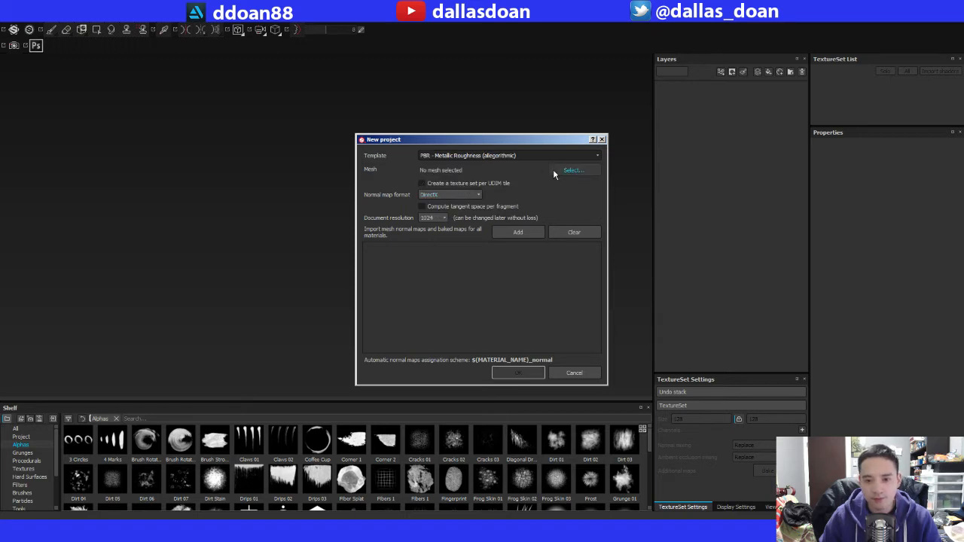
pyautogui.click(449, 194)
pyautogui.click(449, 194)
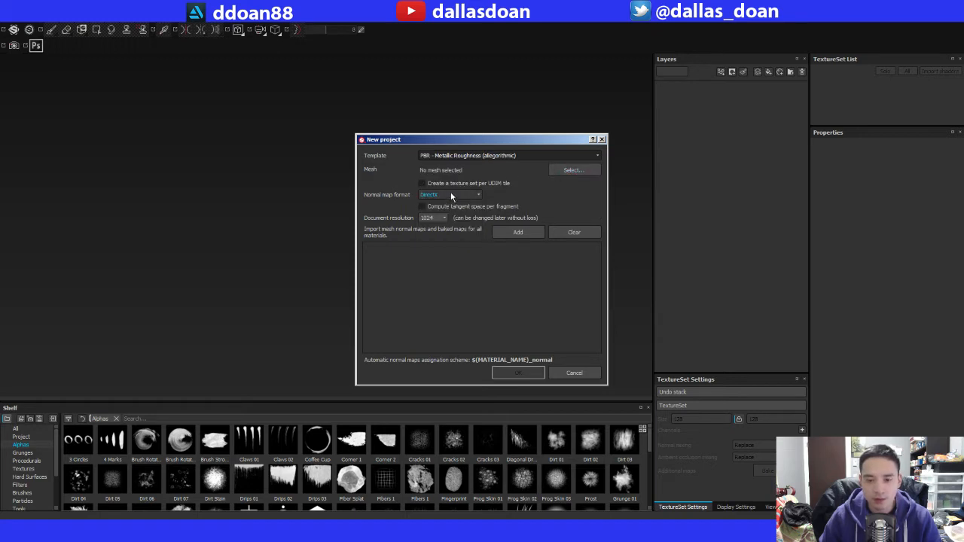
pyautogui.click(456, 155)
pyautogui.click(458, 215)
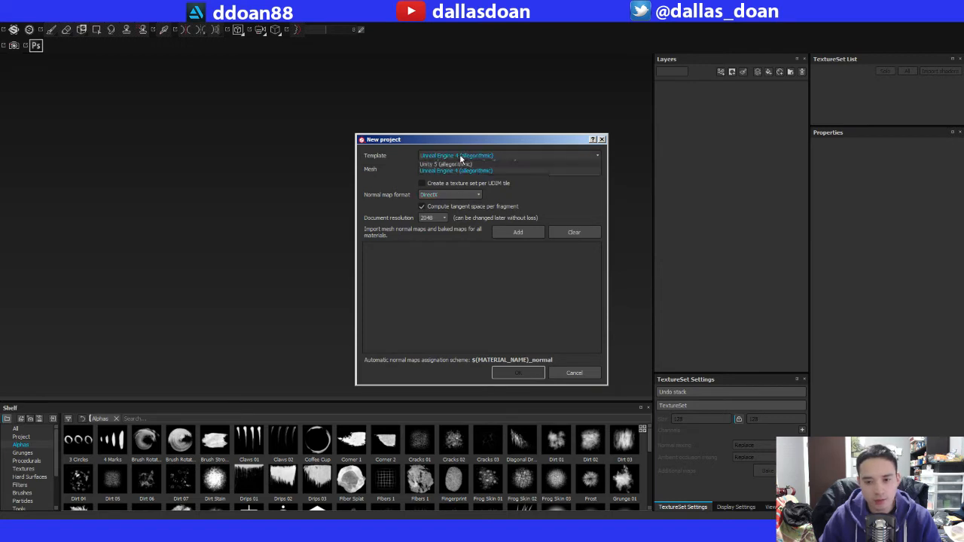
pyautogui.click(459, 157)
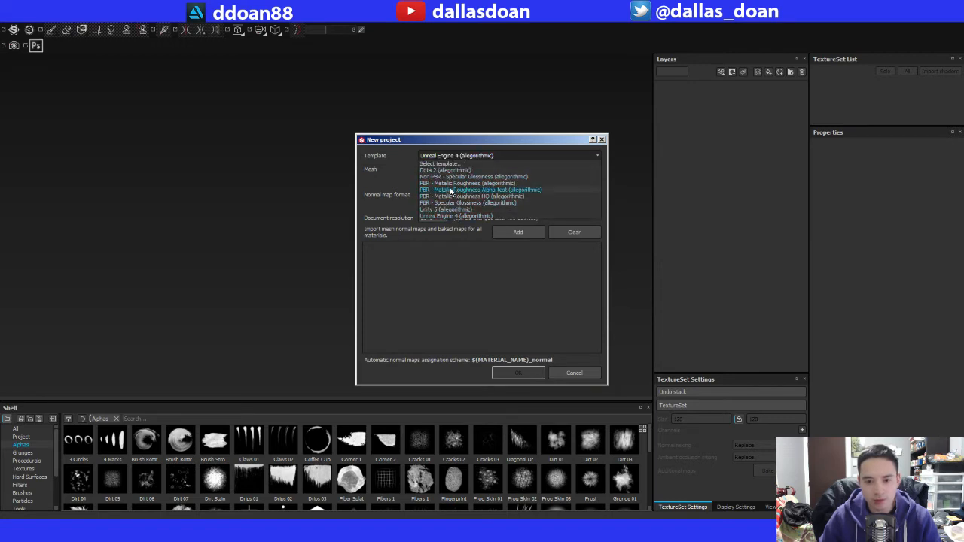
pyautogui.click(448, 183)
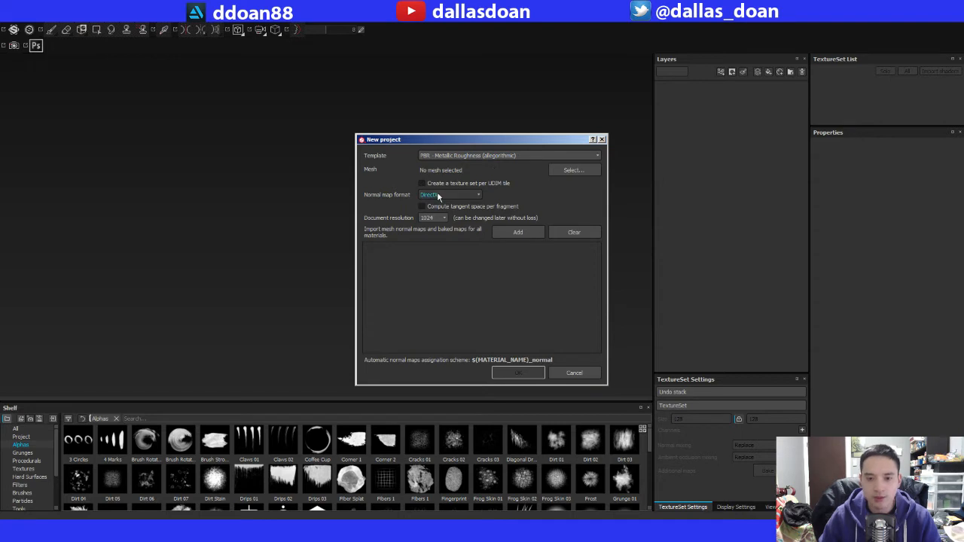
pyautogui.click(573, 169)
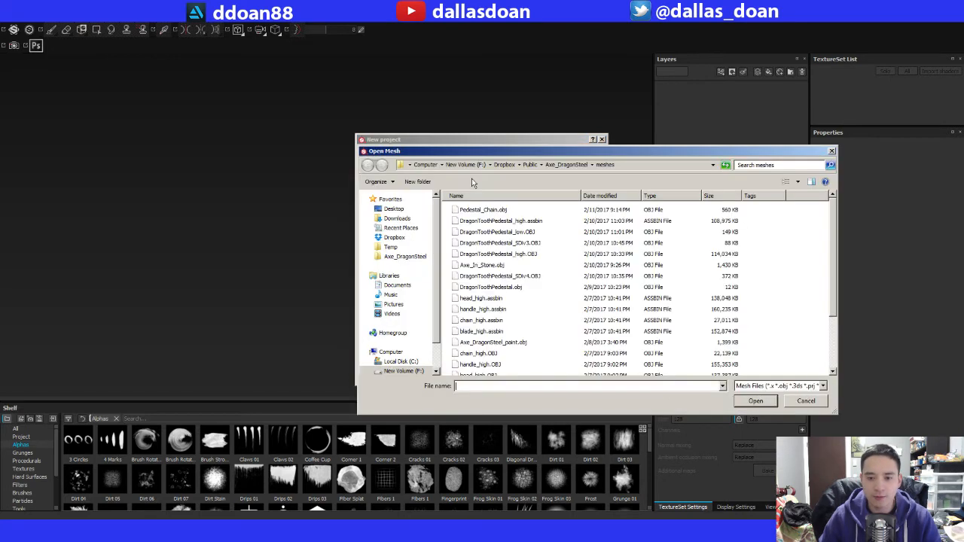
# Browse to the PP7 Meshes folder and pick Side_Table_Low.fbx
pyautogui.click(529, 164)
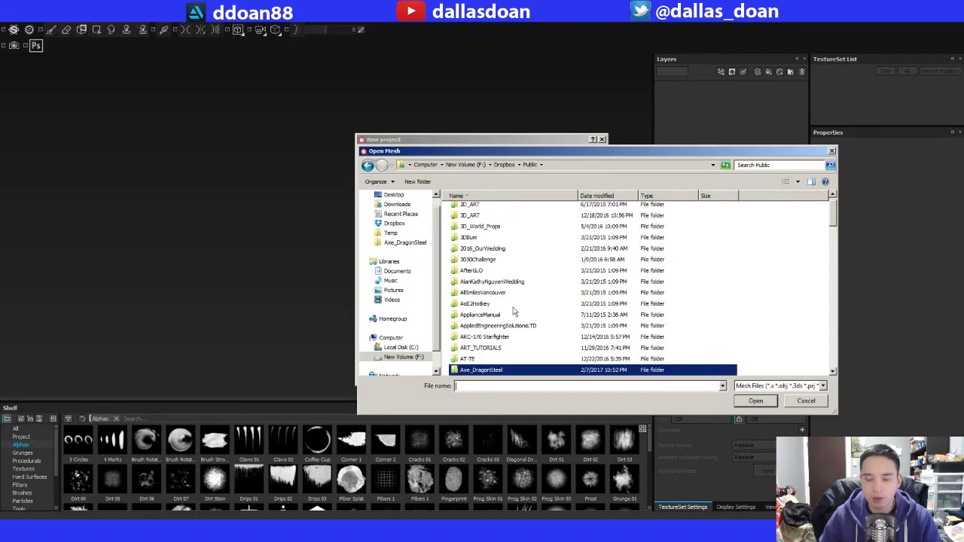
pyautogui.scroll(-14, 496, 317)
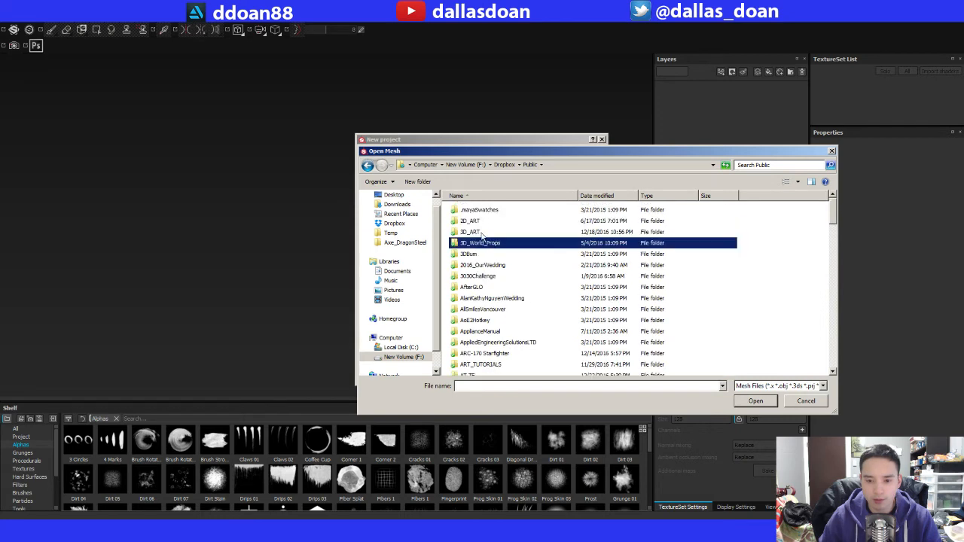
pyautogui.scroll(-8, 491, 262)
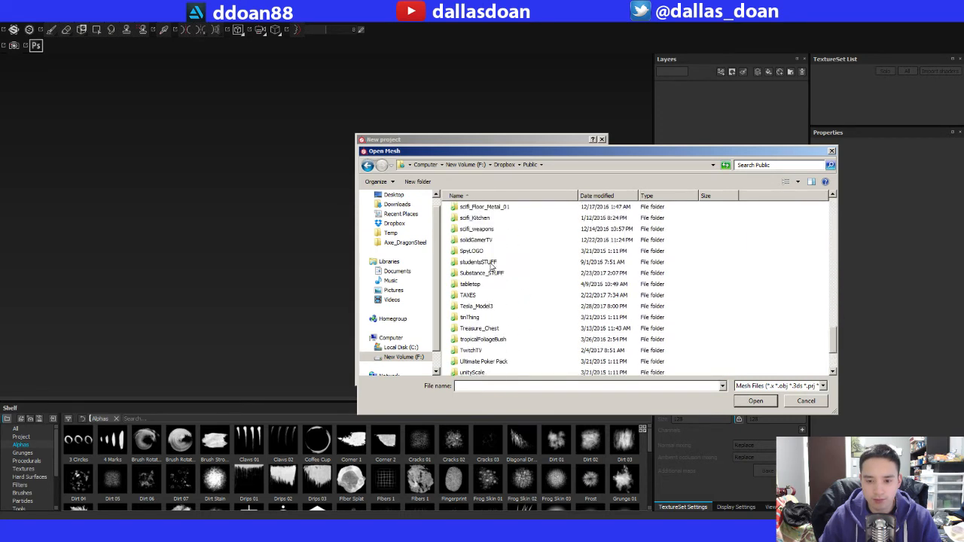
pyautogui.scroll(2, 471, 256)
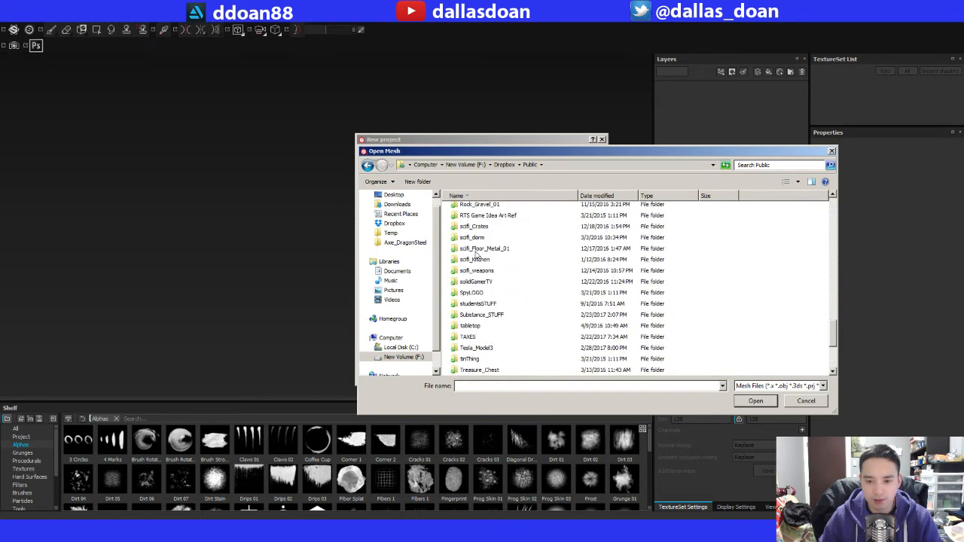
pyautogui.scroll(1, 476, 256)
pyautogui.doubleClick(473, 219)
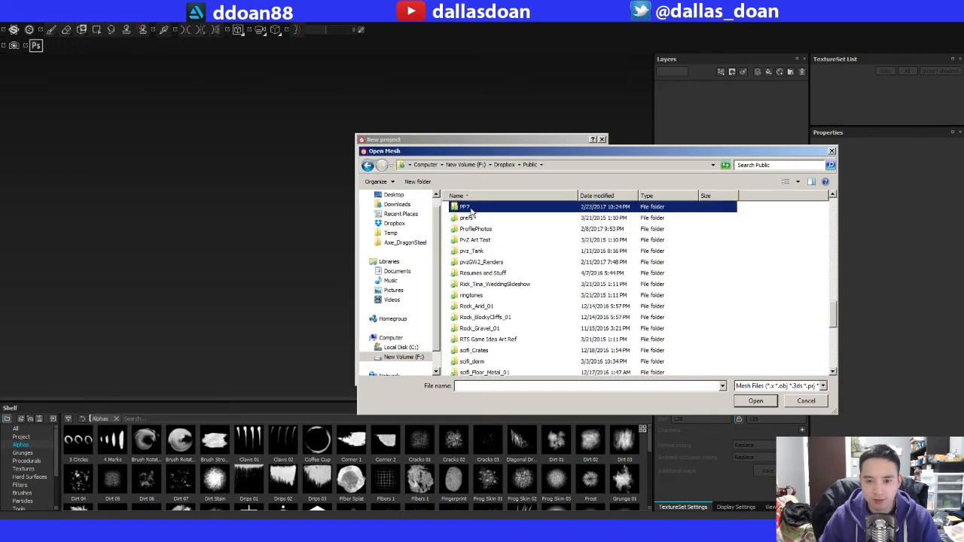
pyautogui.doubleClick(468, 210)
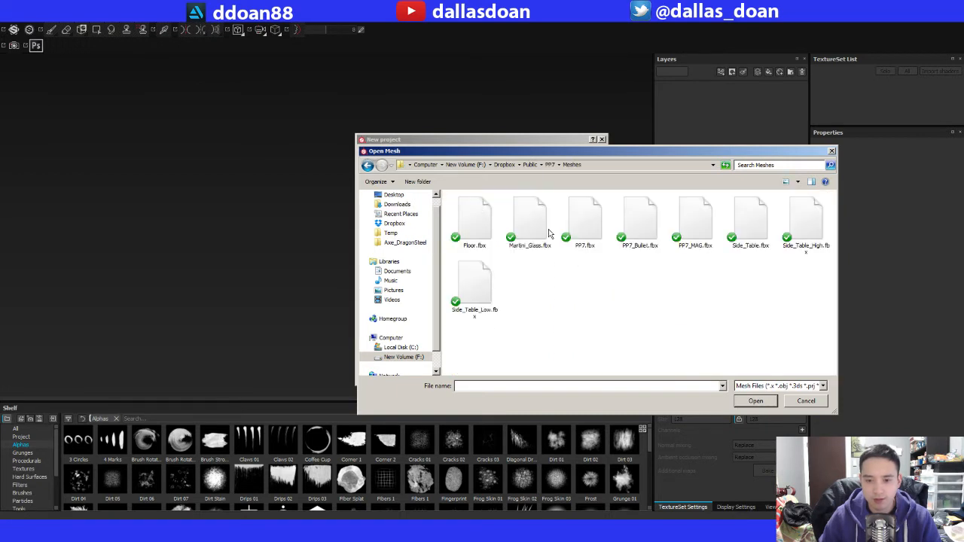
pyautogui.click(756, 228)
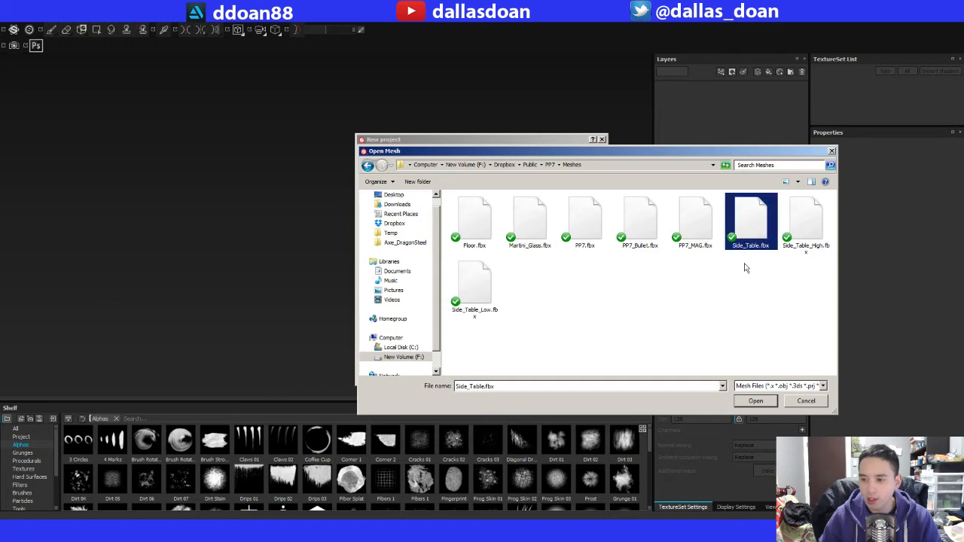
pyautogui.click(485, 290)
# Load the mesh, set document resolution to 2048, and compute tangent space per fragment
pyautogui.click(767, 405)
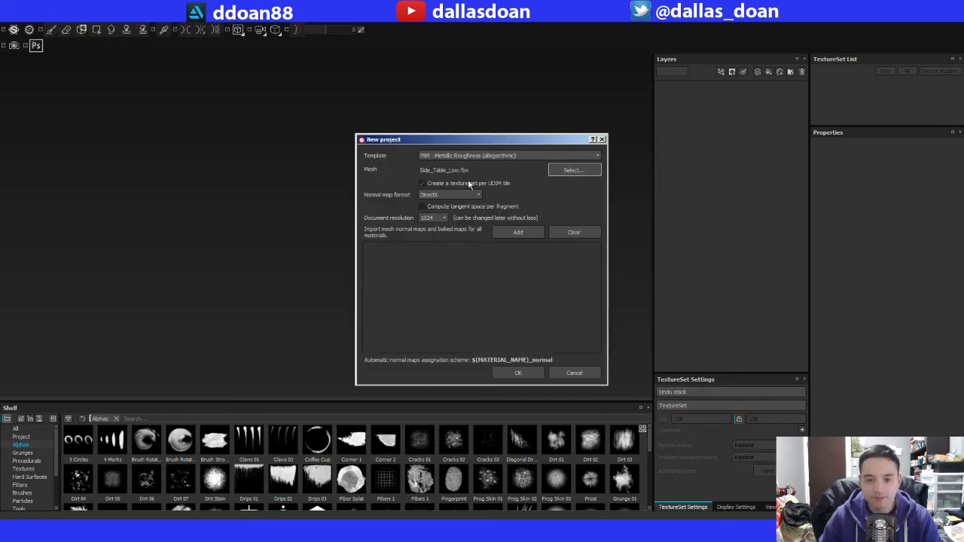
pyautogui.click(441, 218)
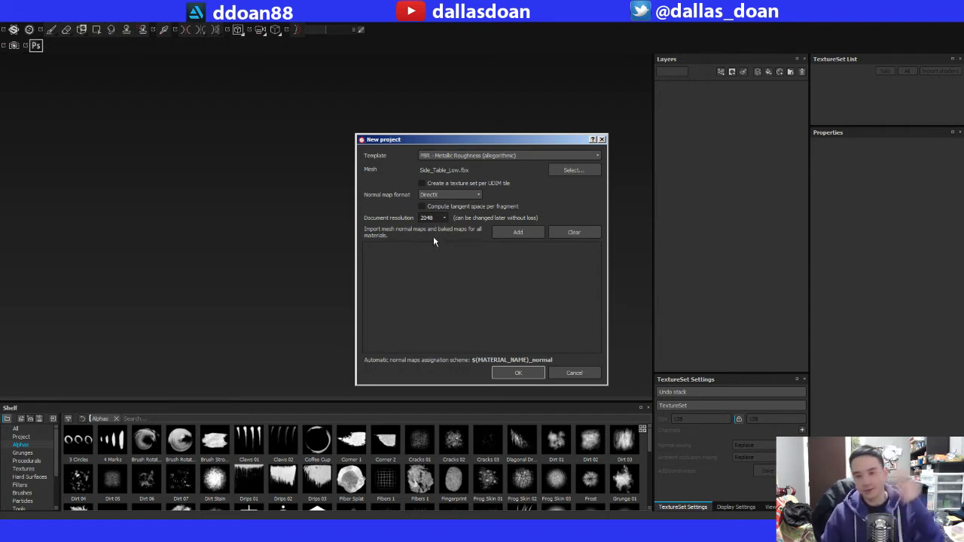
pyautogui.click(485, 209)
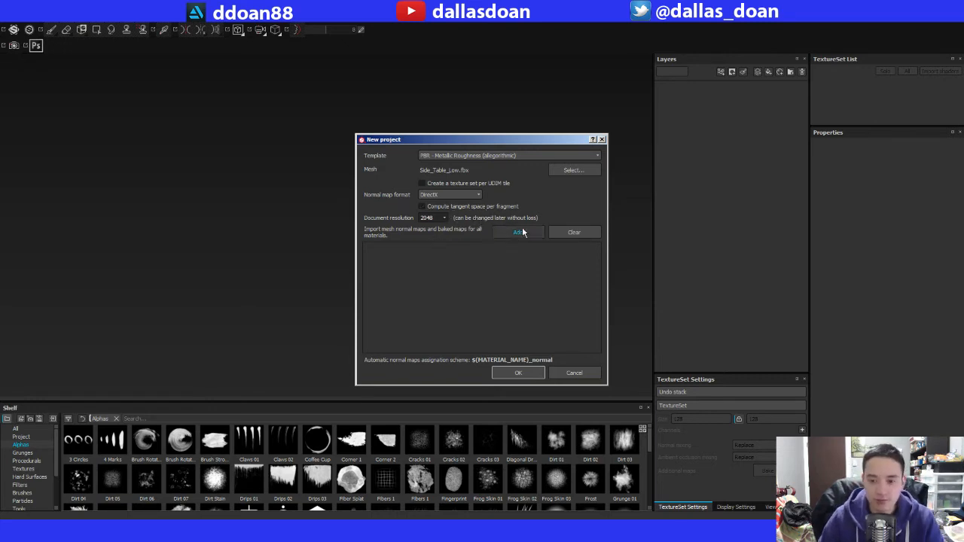
# Create the project and orbit around the loaded low-poly side table from several angles
pyautogui.click(520, 373)
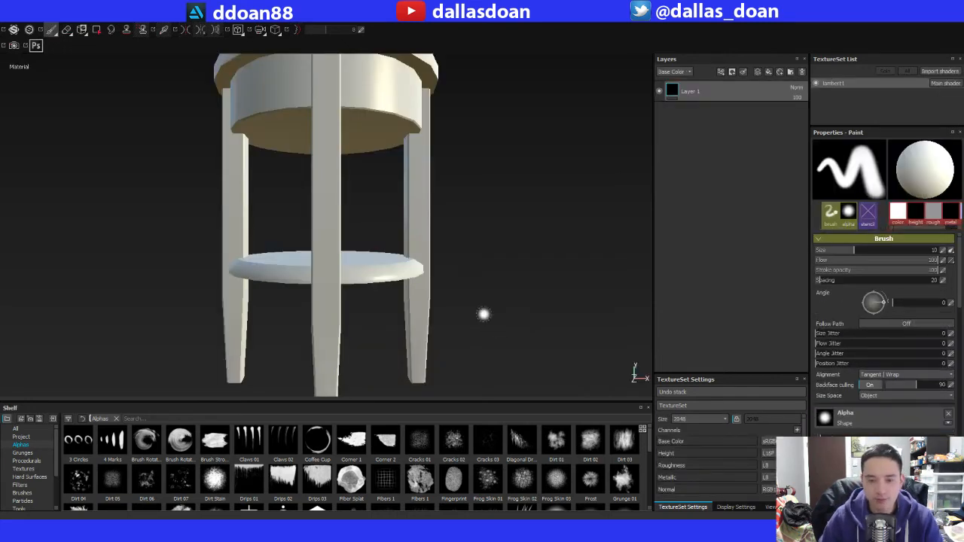
pyautogui.keyDown('alt'); pyautogui.moveTo(494, 310); pyautogui.dragTo(464, 237); pyautogui.keyUp('alt')
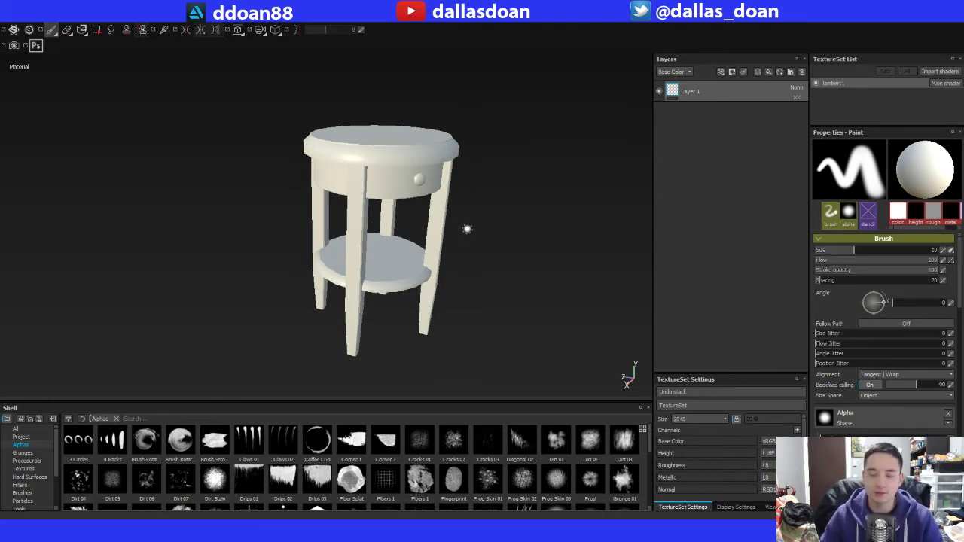
pyautogui.moveTo(467, 229)
pyautogui.keyDown('alt'); pyautogui.mouseDown()
pyautogui.moveTo(447, 233)
pyautogui.moveTo(451, 260)
pyautogui.moveTo(460, 239)
pyautogui.moveTo(467, 245)
pyautogui.moveTo(473, 217)
pyautogui.moveTo(449, 208)
pyautogui.moveTo(457, 222)
pyautogui.mouseUp(); pyautogui.keyUp('alt')
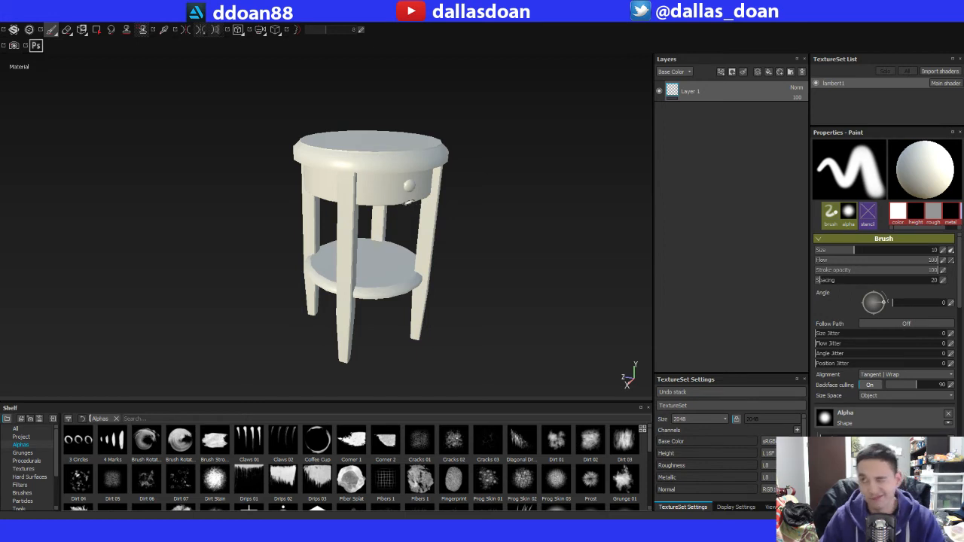
pyautogui.keyDown('alt'); pyautogui.moveTo(426, 189); pyautogui.dragTo(452, 198); pyautogui.keyUp('alt')
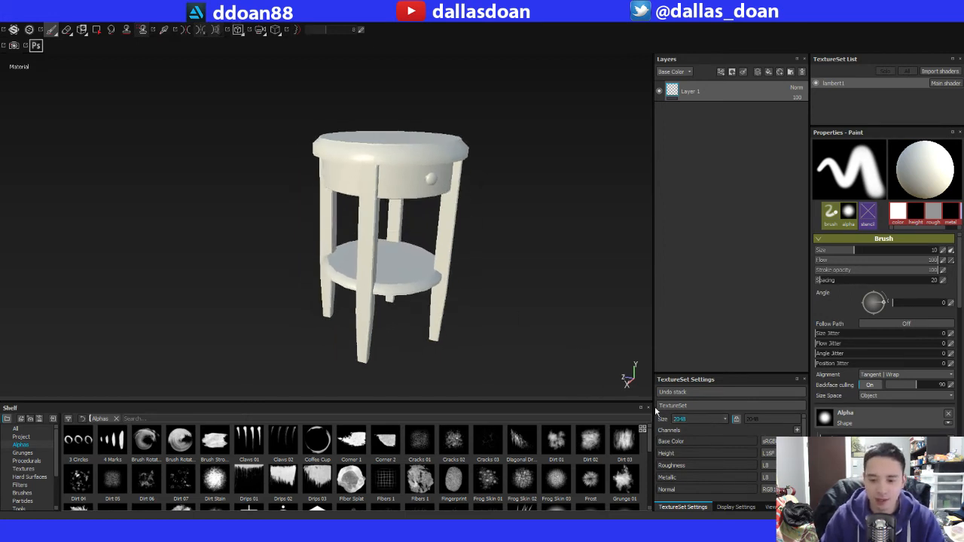
pyautogui.moveTo(651, 444); pyautogui.dragTo(648, 415)
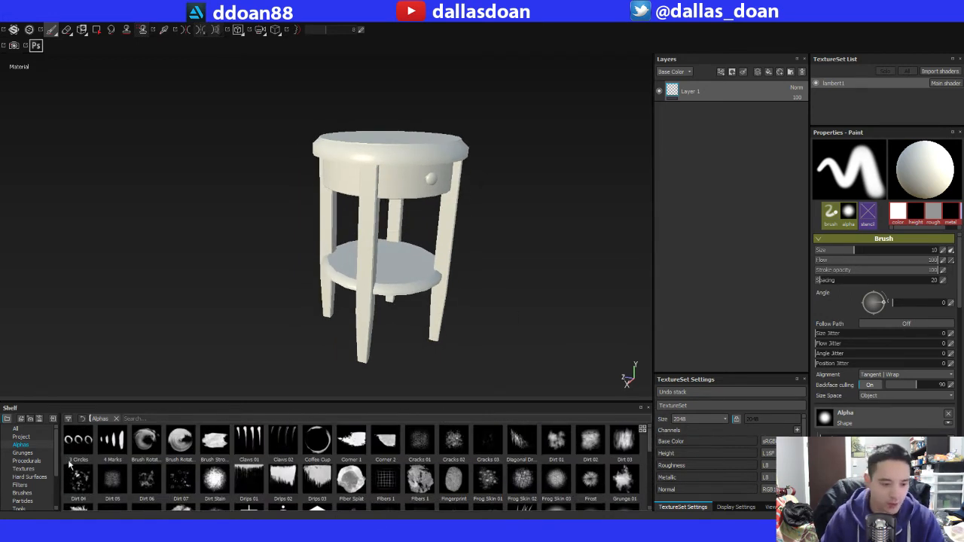
pyautogui.keyDown('alt'); pyautogui.moveTo(158, 303); pyautogui.dragTo(219, 264); pyautogui.keyUp('alt')
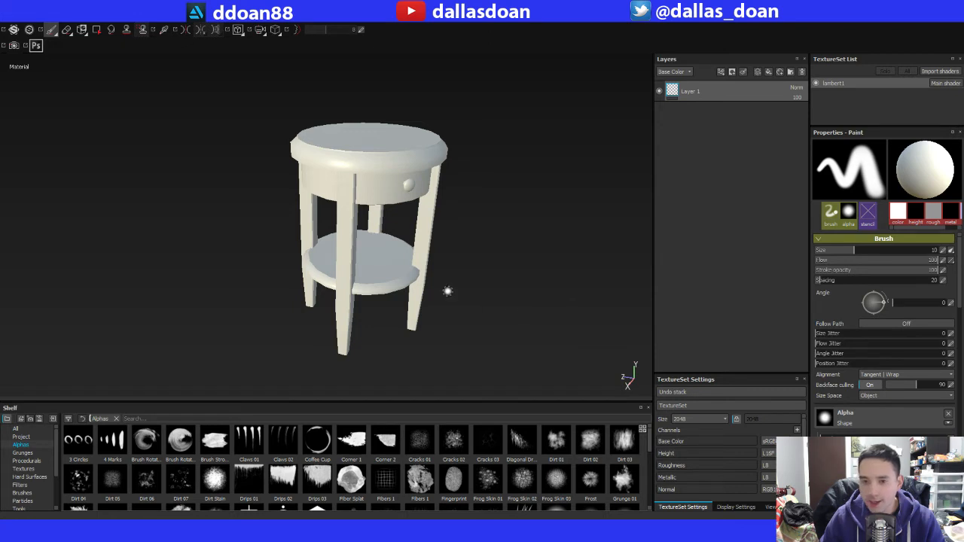
pyautogui.moveTo(447, 291)
pyautogui.keyDown('alt'); pyautogui.mouseDown()
pyautogui.moveTo(426, 265)
pyautogui.moveTo(476, 246)
pyautogui.mouseUp(); pyautogui.keyUp('alt')
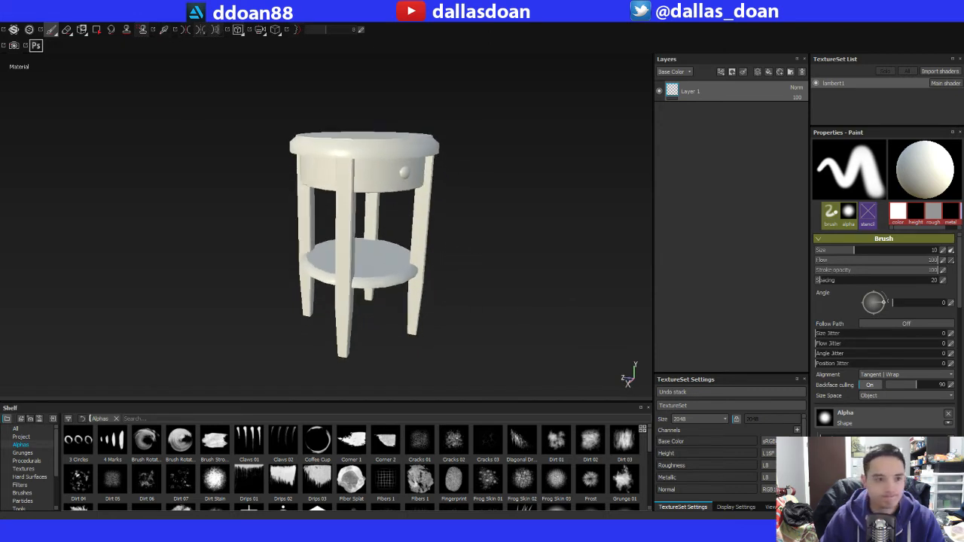
pyautogui.click(14, 30)
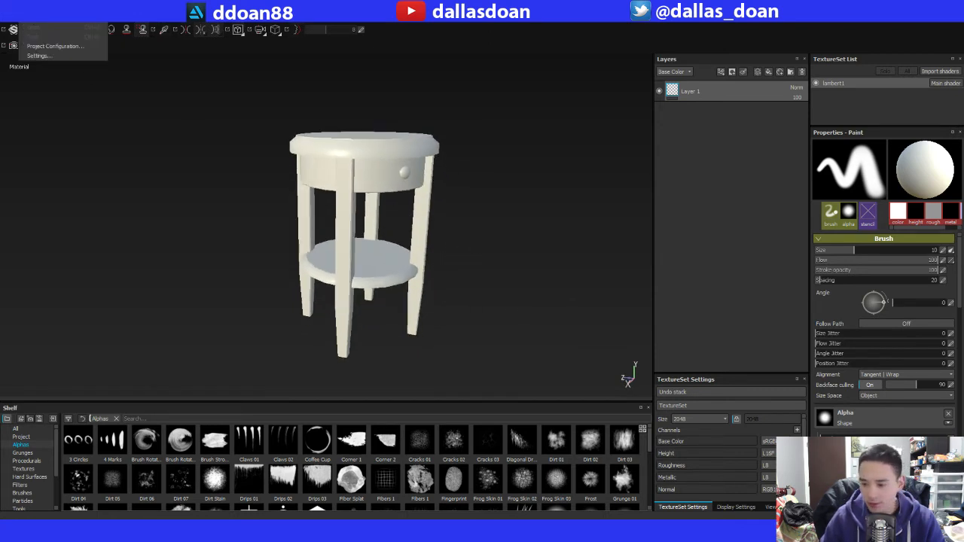
pyautogui.scroll(-3, 707, 452)
# Set bake output size to 2048 and add Side_Table_High.fbx as the high-poly mesh
pyautogui.click(767, 472)
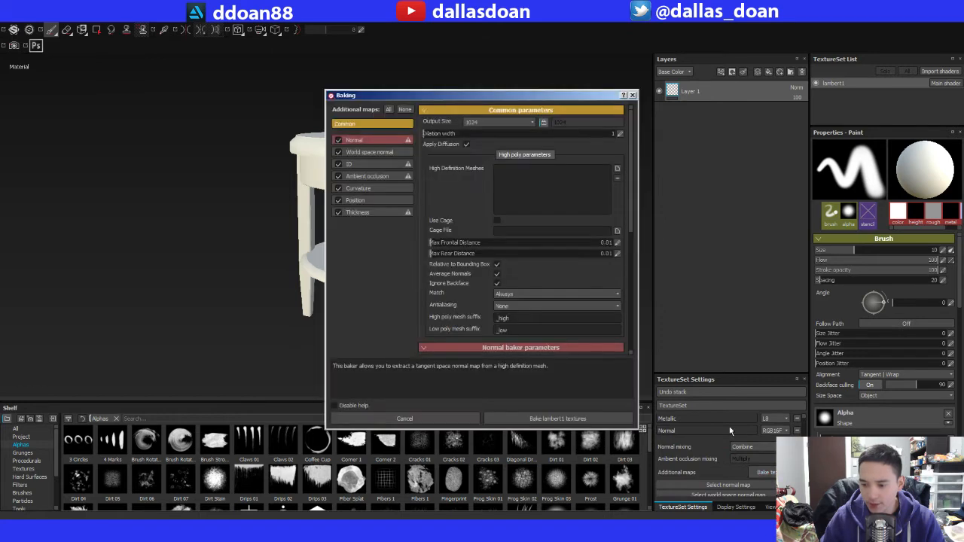
pyautogui.moveTo(467, 93); pyautogui.dragTo(441, 93)
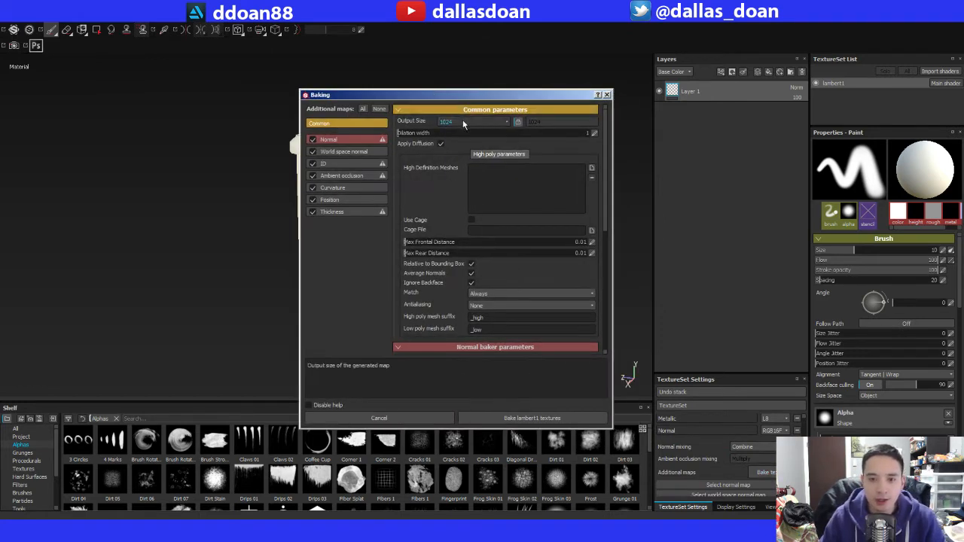
pyautogui.click(462, 121)
pyautogui.click(470, 162)
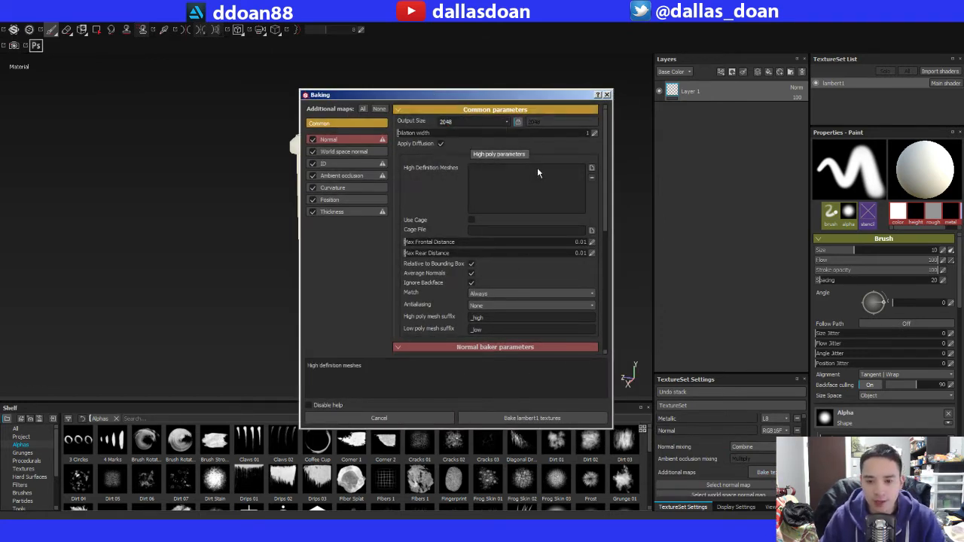
pyautogui.click(591, 169)
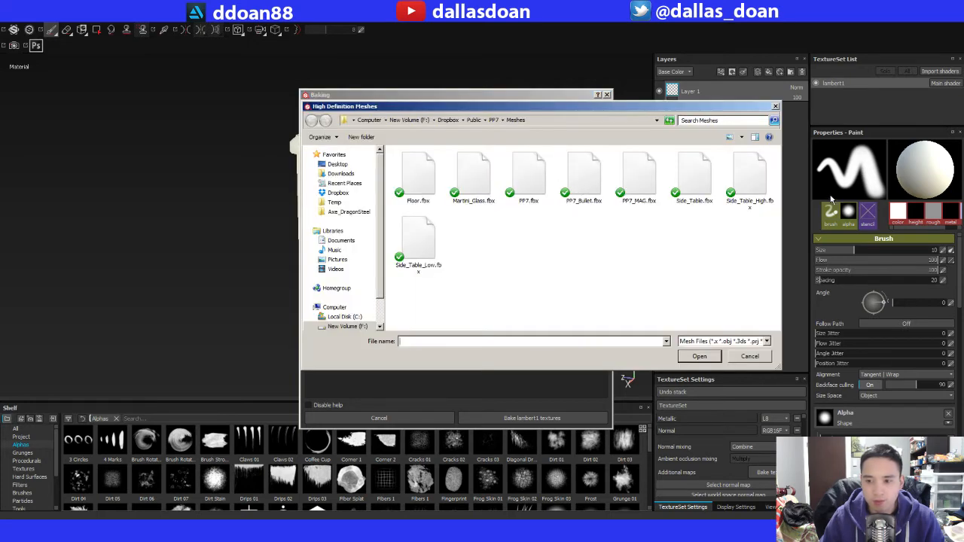
pyautogui.doubleClick(756, 185)
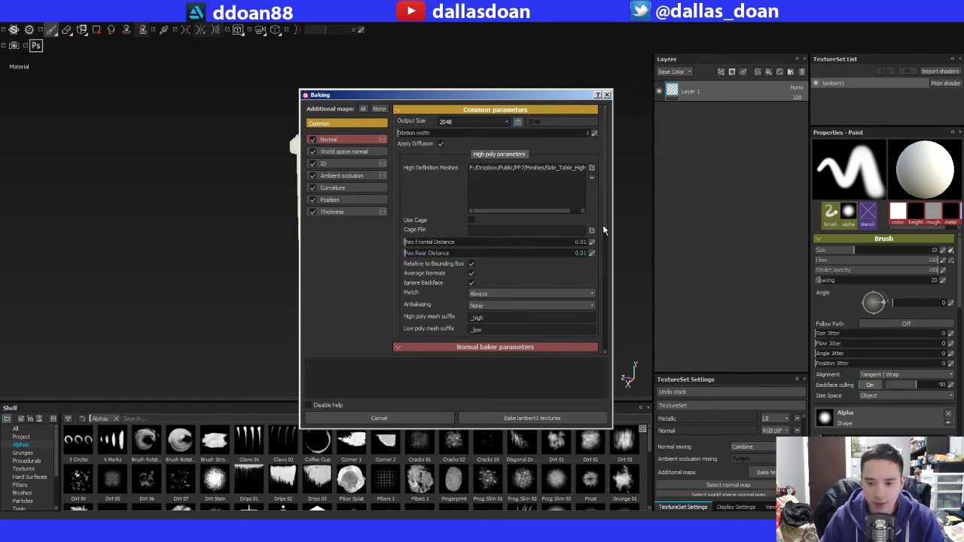
# Keep mesh matching on Always after trying By Mesh Name, then start baking lambert1
pyautogui.scroll(-2, 602, 230)
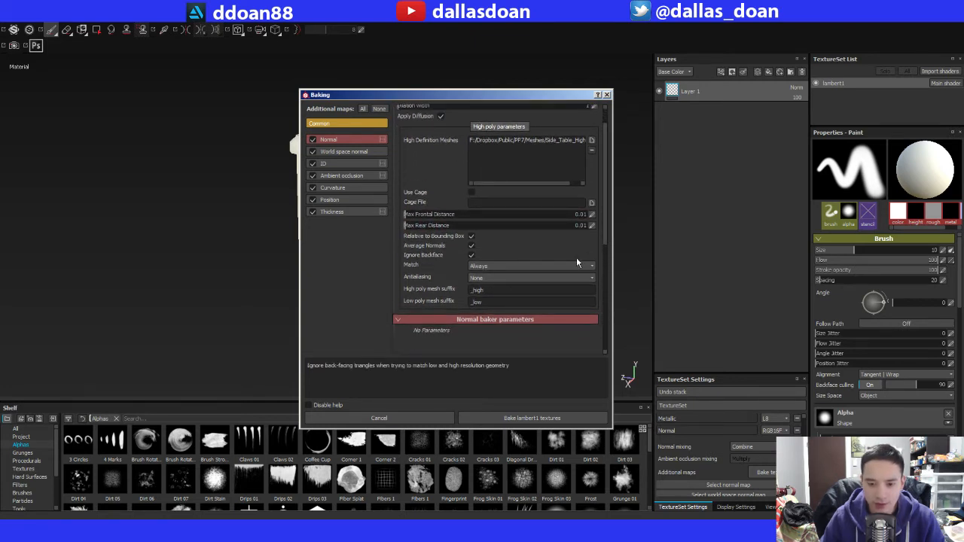
pyautogui.click(501, 268)
pyautogui.click(502, 266)
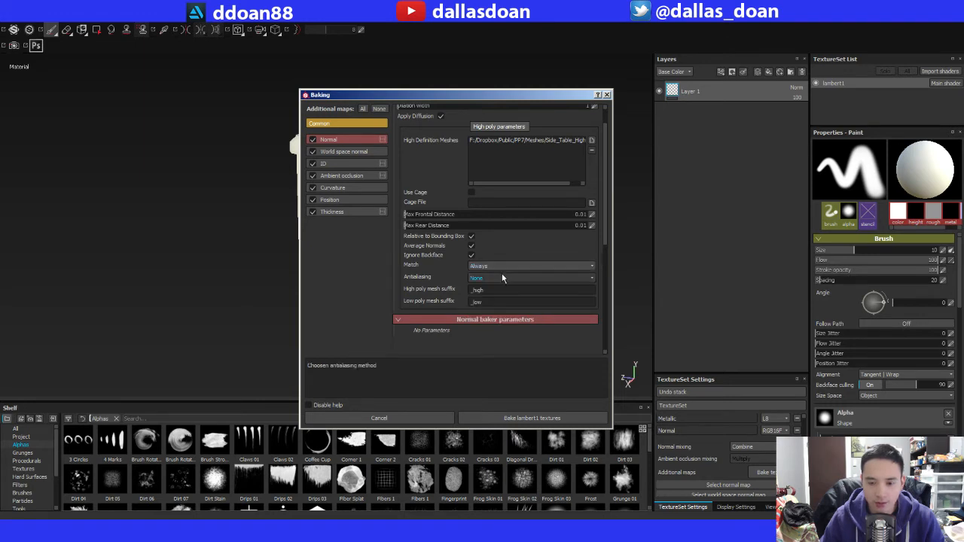
pyautogui.click(503, 267)
pyautogui.click(503, 268)
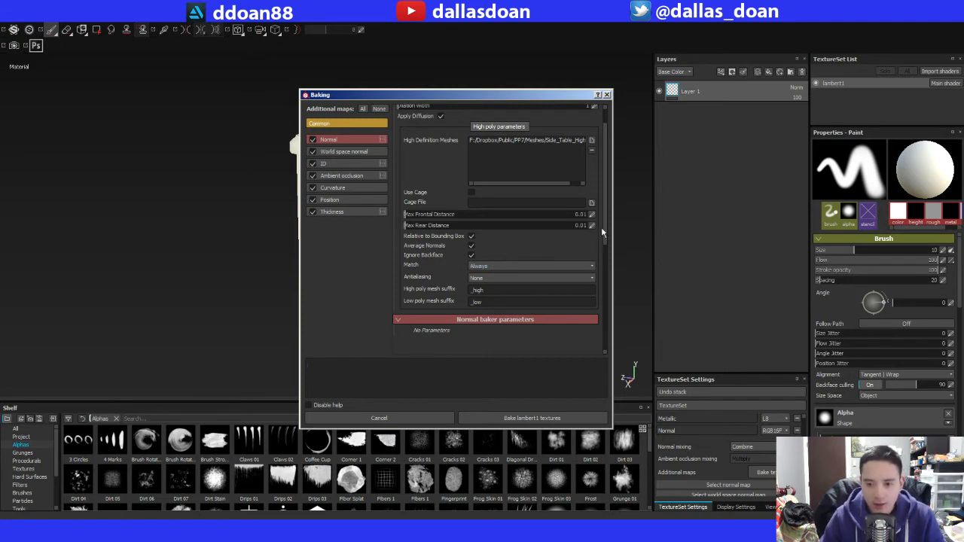
pyautogui.moveTo(603, 229); pyautogui.dragTo(602, 203)
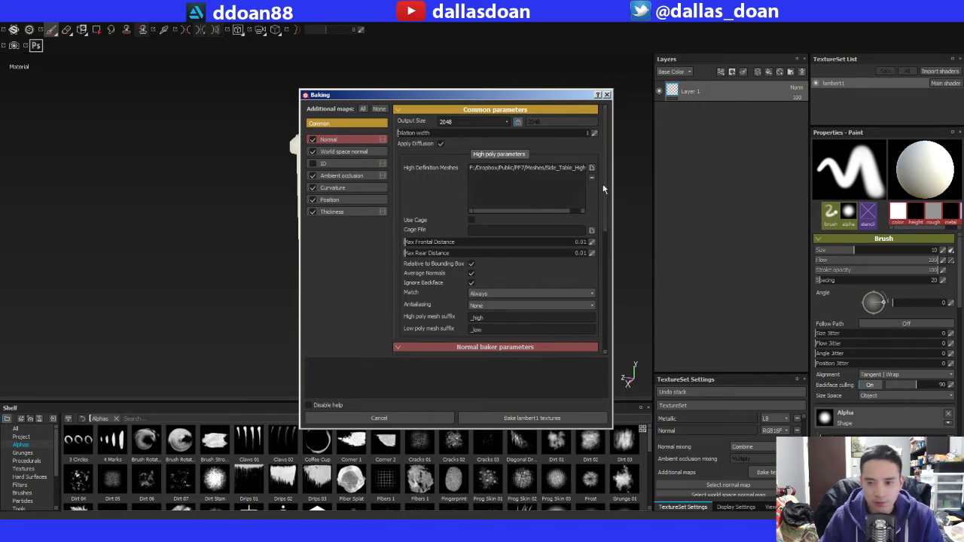
pyautogui.scroll(-3, 508, 230)
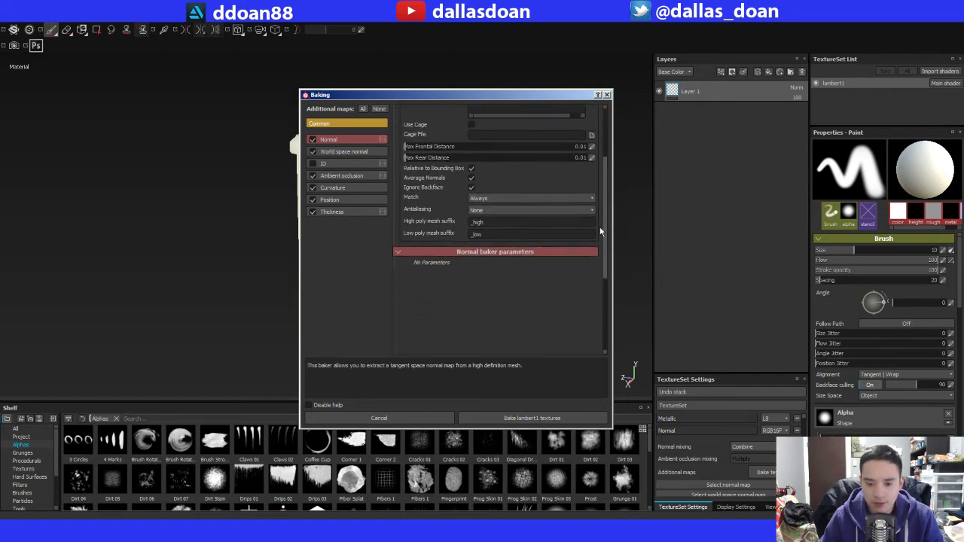
pyautogui.click(495, 247)
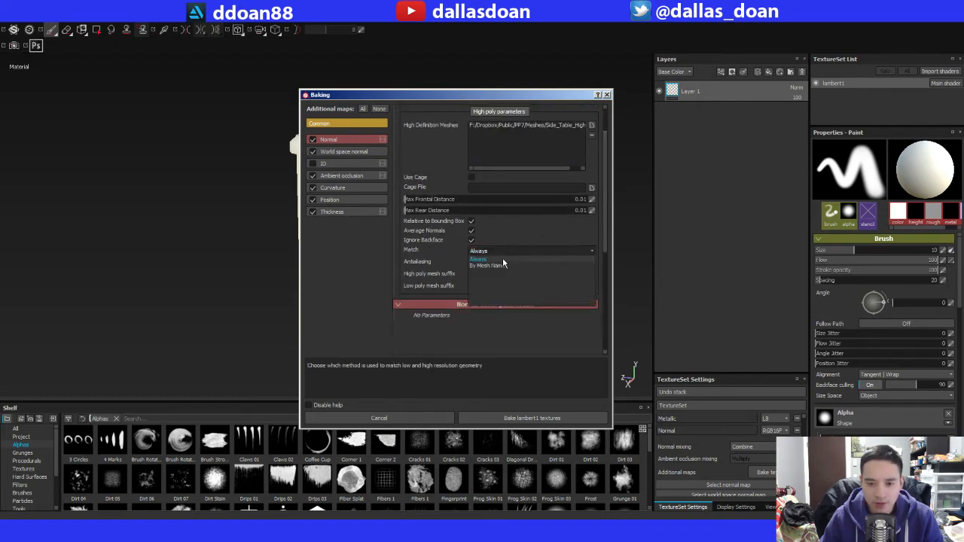
pyautogui.click(496, 262)
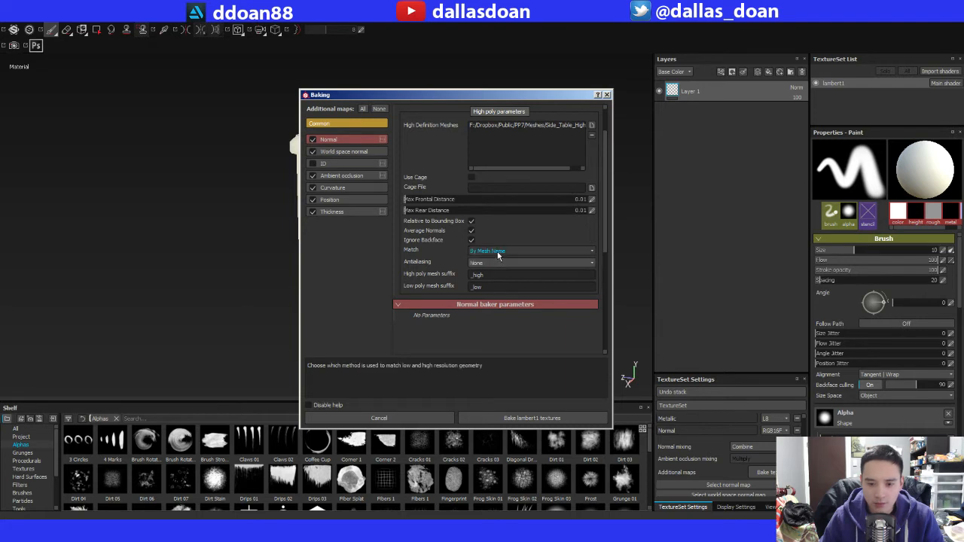
pyautogui.click(497, 254)
pyautogui.click(498, 258)
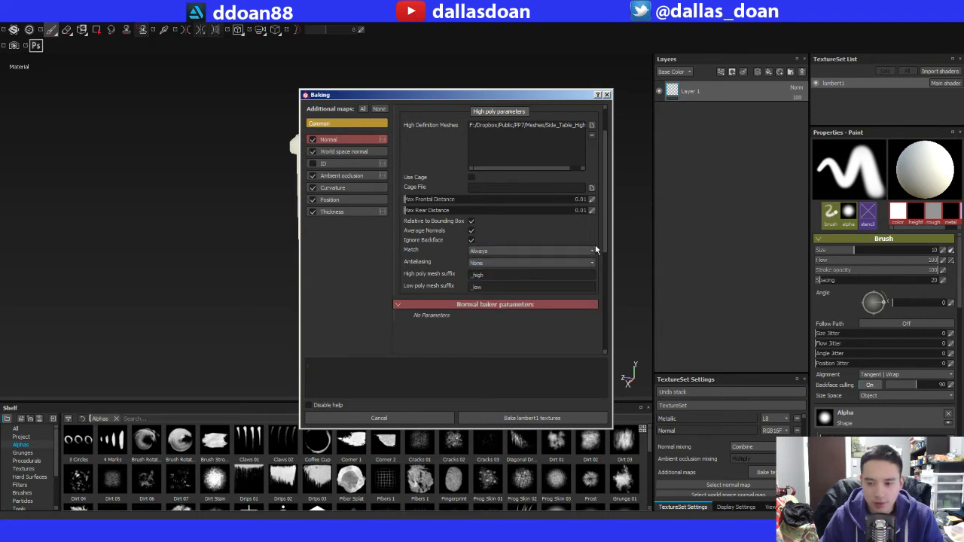
pyautogui.scroll(1, 604, 238)
pyautogui.moveTo(604, 238); pyautogui.dragTo(607, 211)
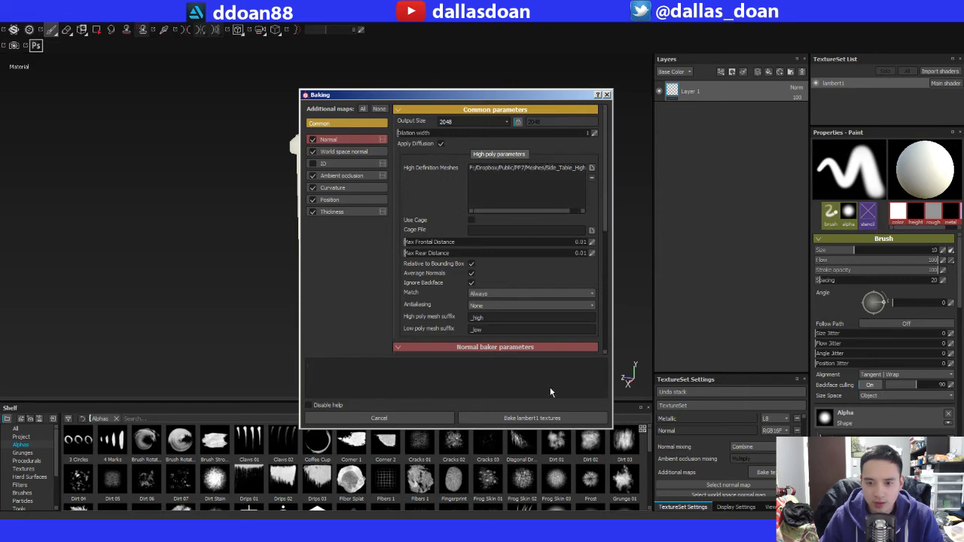
pyautogui.click(545, 418)
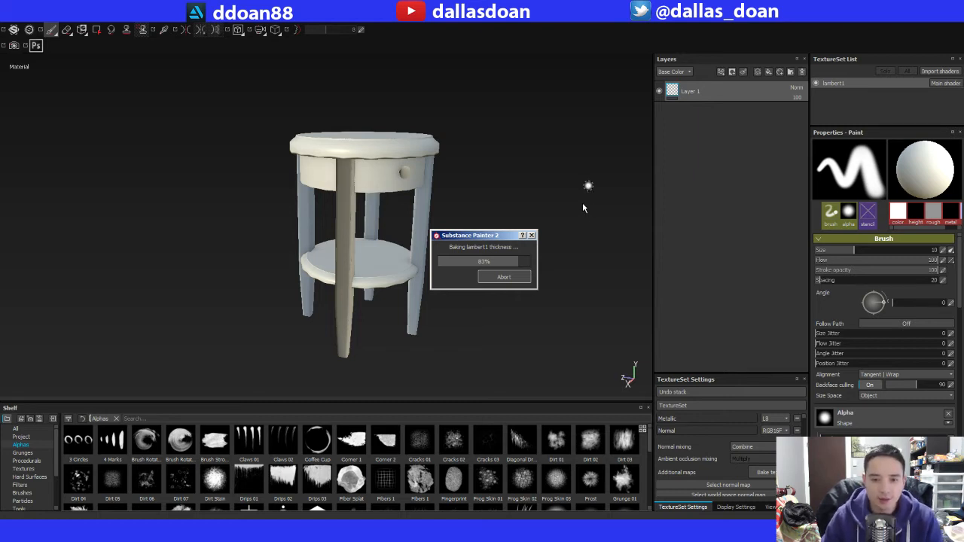
# Dismiss the bake-finished message and orbit to a lower view of the baked table
pyautogui.press('Return')
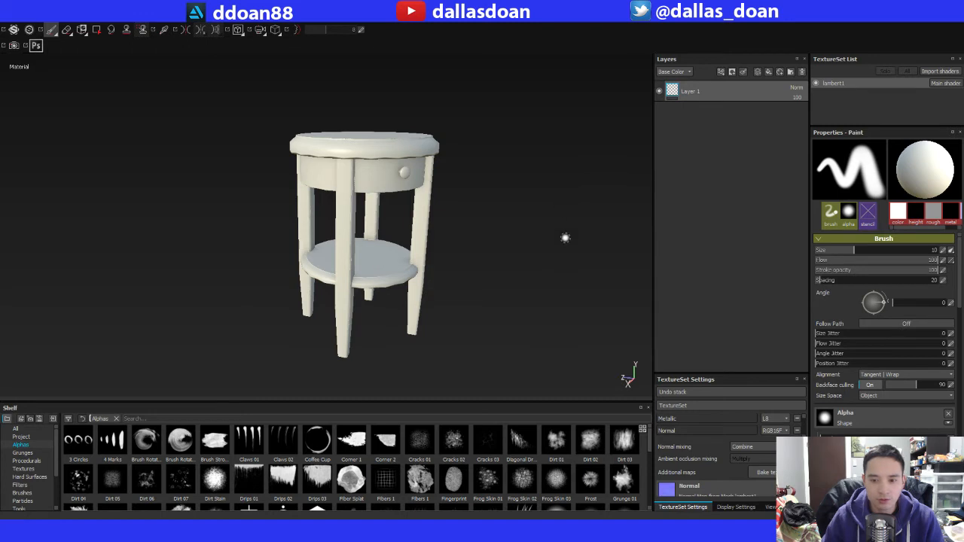
pyautogui.keyDown('alt'); pyautogui.moveTo(522, 255); pyautogui.dragTo(498, 218); pyautogui.keyUp('alt')
pyautogui.keyDown('alt'); pyautogui.moveTo(484, 266); pyautogui.dragTo(479, 204, button='right'); pyautogui.keyUp('alt')
pyautogui.keyDown('alt'); pyautogui.moveTo(476, 199); pyautogui.dragTo(469, 265, button='middle'); pyautogui.keyUp('alt')
pyautogui.keyDown('alt'); pyautogui.moveTo(469, 265); pyautogui.dragTo(471, 211, button='right'); pyautogui.keyUp('alt')
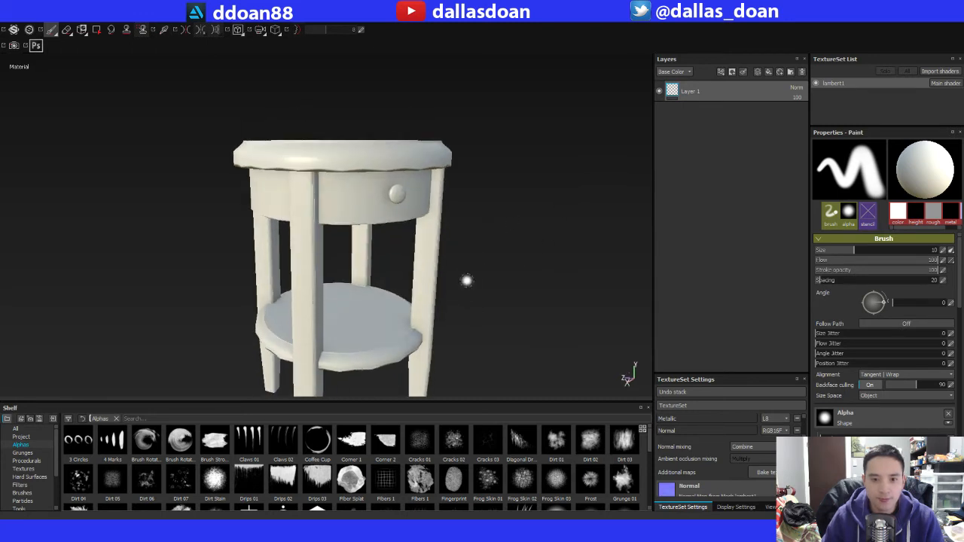
pyautogui.keyDown('alt'); pyautogui.moveTo(467, 280); pyautogui.dragTo(471, 254); pyautogui.keyUp('alt')
pyautogui.keyDown('alt'); pyautogui.moveTo(471, 255); pyautogui.dragTo(481, 224, button='middle'); pyautogui.keyUp('alt')
pyautogui.keyDown('alt'); pyautogui.moveTo(482, 223); pyautogui.dragTo(475, 189); pyautogui.keyUp('alt')
pyautogui.keyDown('alt'); pyautogui.moveTo(475, 189); pyautogui.dragTo(474, 226, button='right'); pyautogui.keyUp('alt')
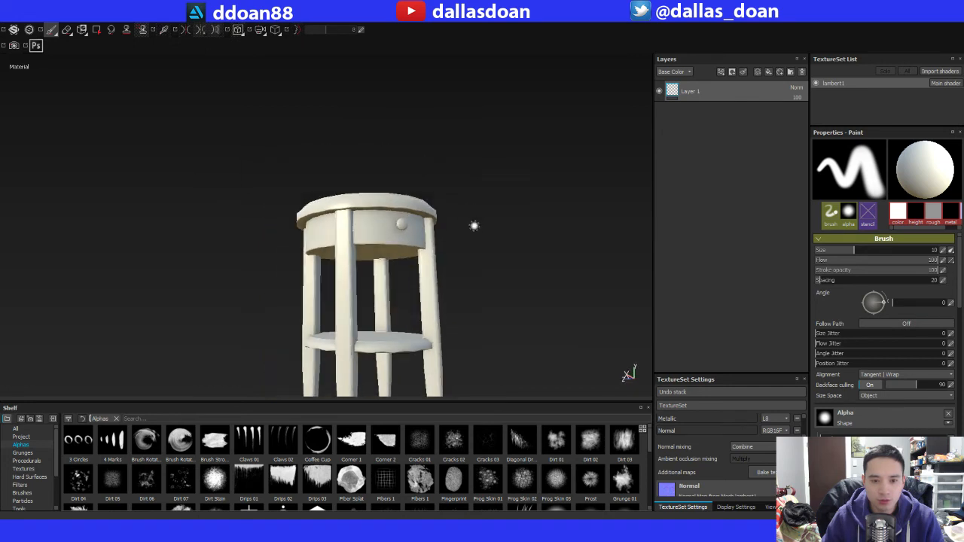
pyautogui.keyDown('alt'); pyautogui.moveTo(473, 226); pyautogui.dragTo(427, 275); pyautogui.keyUp('alt')
pyautogui.press('f')
pyautogui.scroll(5, 446, 217)
pyautogui.scroll(5, 495, 260)
pyautogui.scroll(-5, 486, 253)
pyautogui.keyDown('alt'); pyautogui.moveTo(477, 251); pyautogui.dragTo(520, 288); pyautogui.keyUp('alt')
pyautogui.scroll(-4, 482, 265)
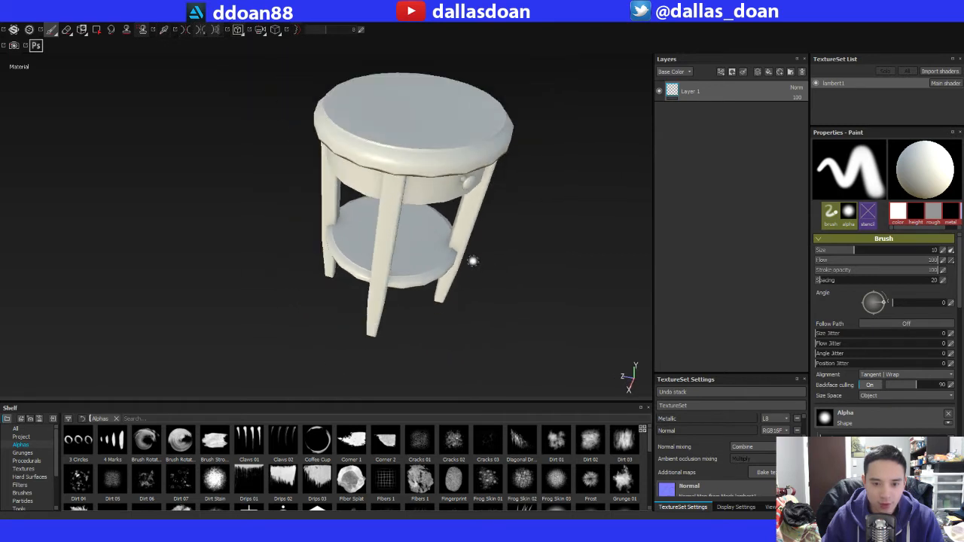
pyautogui.keyDown('alt'); pyautogui.moveTo(474, 261); pyautogui.dragTo(459, 237); pyautogui.keyUp('alt')
pyautogui.scroll(5, 439, 259)
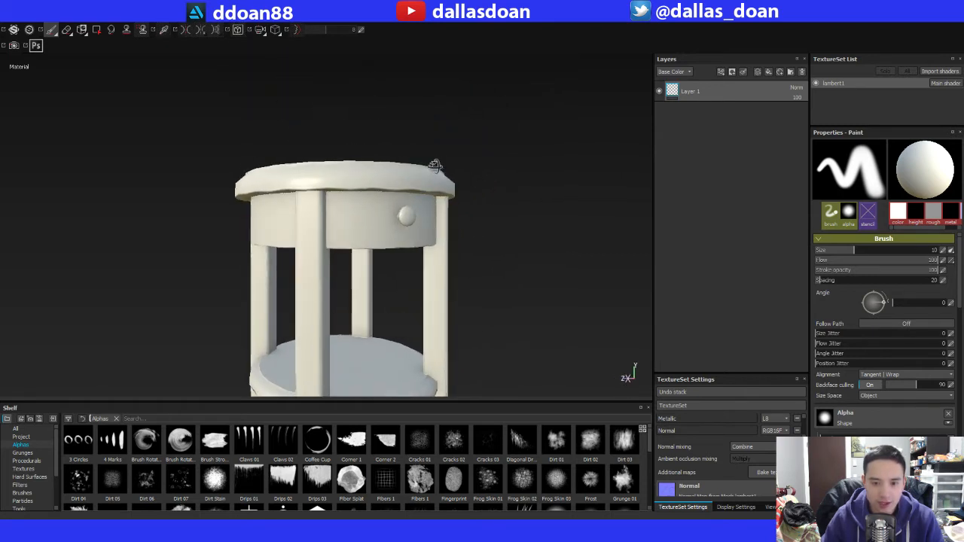
pyautogui.moveTo(478, 224)
pyautogui.keyDown('alt'); pyautogui.mouseDown()
pyautogui.moveTo(512, 297)
pyautogui.moveTo(518, 269)
pyautogui.moveTo(504, 260)
pyautogui.moveTo(520, 288)
pyautogui.moveTo(517, 333)
pyautogui.moveTo(473, 225)
pyautogui.mouseUp(); pyautogui.keyUp('alt')
pyautogui.scroll(-3, 521, 288)
pyautogui.hotkey('alt', 'Tab')
pyautogui.scroll(3, 473, 226)
# Hide the low-poly side table and inspect the high-poly one from several angles
pyautogui.keyDown('alt'); pyautogui.moveTo(472, 226); pyautogui.dragTo(443, 264, button='middle'); pyautogui.keyUp('alt')
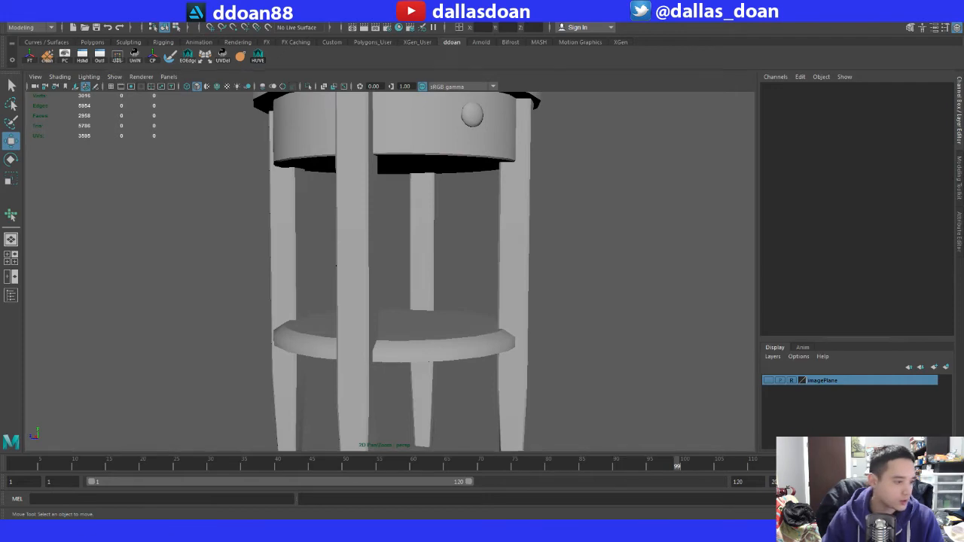
pyautogui.click(457, 331)
pyautogui.keyDown('alt'); pyautogui.moveTo(470, 269); pyautogui.dragTo(457, 241); pyautogui.keyUp('alt')
pyautogui.keyDown('alt'); pyautogui.moveTo(456, 241); pyautogui.dragTo(445, 290, button='middle'); pyautogui.keyUp('alt')
pyautogui.keyDown('alt'); pyautogui.moveTo(445, 290); pyautogui.dragTo(441, 267); pyautogui.keyUp('alt')
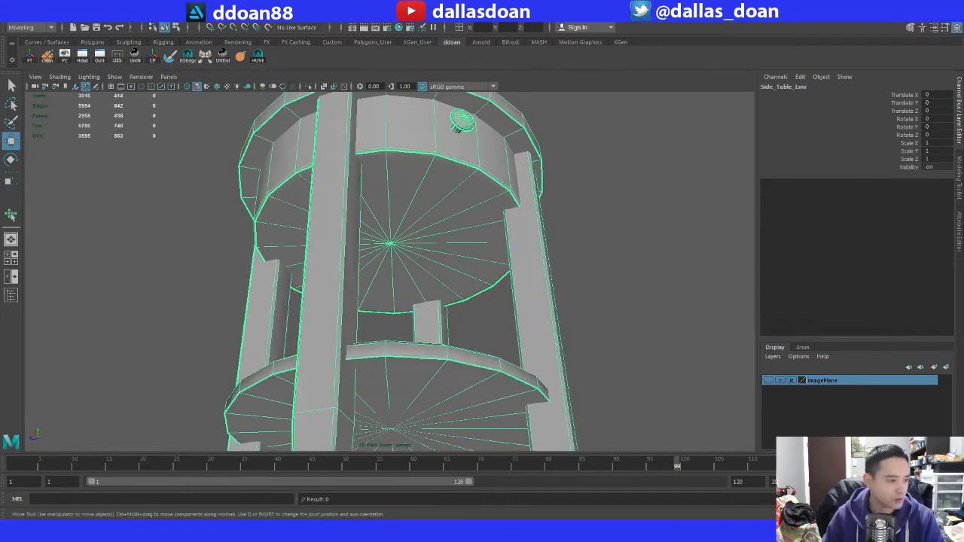
pyautogui.hotkey('ctrl', 'h')
pyautogui.keyDown('alt'); pyautogui.moveTo(379, 226); pyautogui.dragTo(392, 235); pyautogui.keyUp('alt')
pyautogui.click(394, 235)
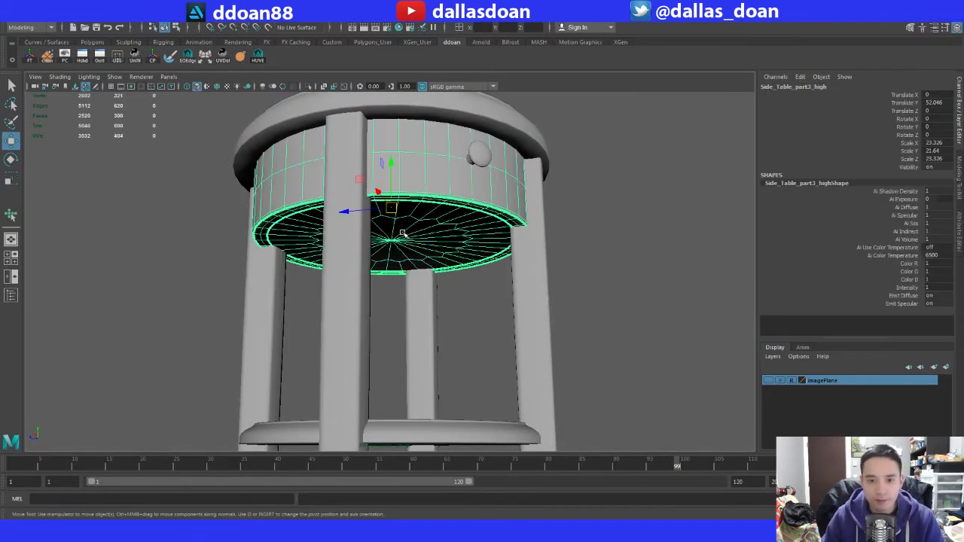
pyautogui.keyDown('alt'); pyautogui.moveTo(395, 236); pyautogui.dragTo(419, 297, button='right'); pyautogui.keyUp('alt')
pyautogui.keyDown('alt'); pyautogui.moveTo(420, 298); pyautogui.dragTo(536, 280); pyautogui.keyUp('alt')
pyautogui.click(649, 231)
# Select the high-poly table legs, set their display smoothness to 1, and frame them
pyautogui.scroll(-3, 537, 280)
pyautogui.keyDown('alt'); pyautogui.moveTo(537, 281); pyautogui.dragTo(565, 209, button='middle'); pyautogui.keyUp('alt')
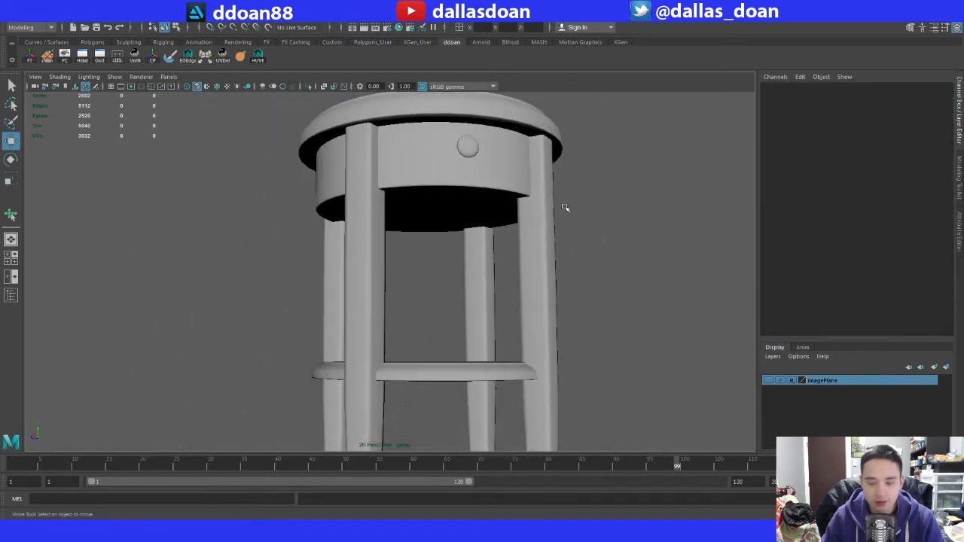
pyautogui.keyDown('alt'); pyautogui.moveTo(566, 209); pyautogui.dragTo(415, 202); pyautogui.keyUp('alt')
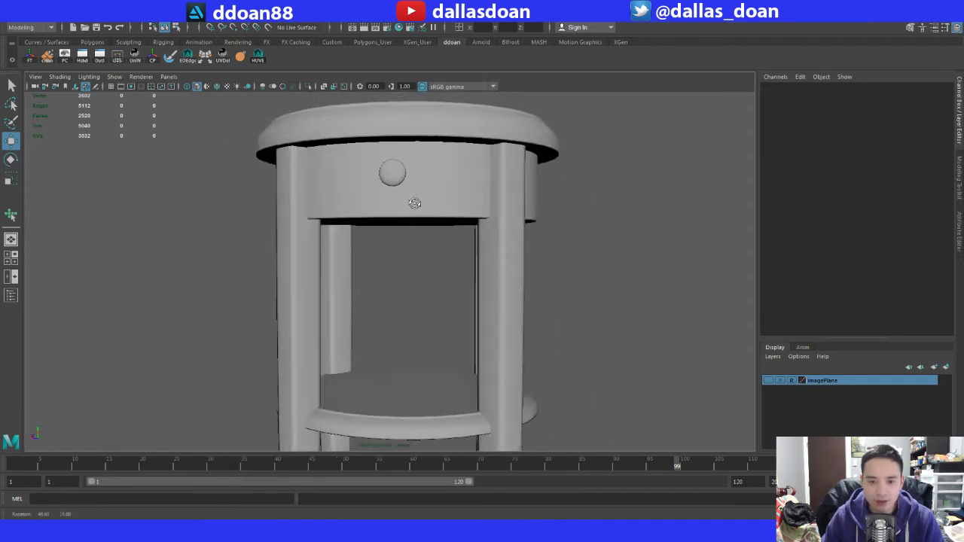
pyautogui.keyDown('alt'); pyautogui.moveTo(415, 204); pyautogui.dragTo(442, 140, button='middle'); pyautogui.keyUp('alt')
pyautogui.keyDown('alt'); pyautogui.moveTo(441, 141); pyautogui.dragTo(455, 124); pyautogui.keyUp('alt')
pyautogui.click(330, 214)
pyautogui.keyDown('alt'); pyautogui.moveTo(380, 212); pyautogui.dragTo(392, 220); pyautogui.keyUp('alt')
pyautogui.press('1')
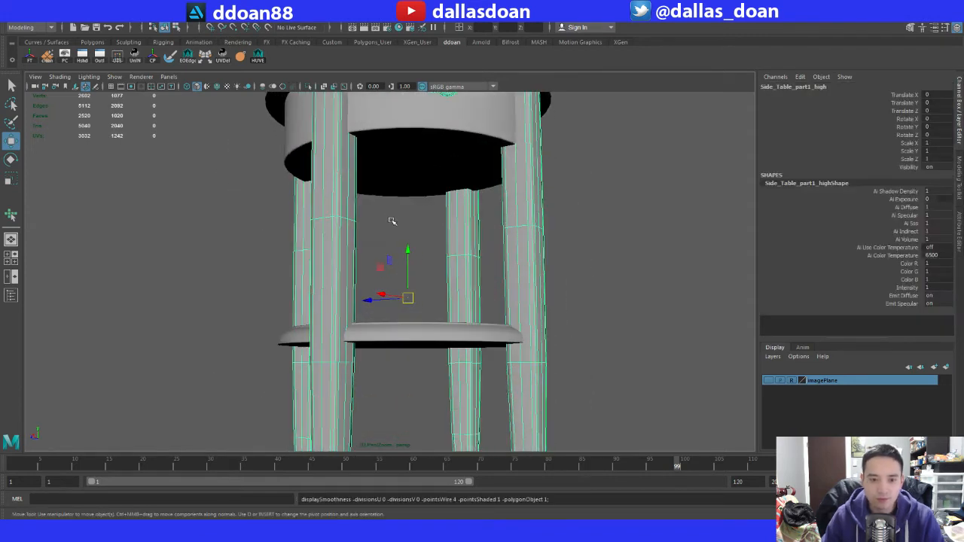
pyautogui.click(389, 219)
pyautogui.scroll(-5, 389, 219)
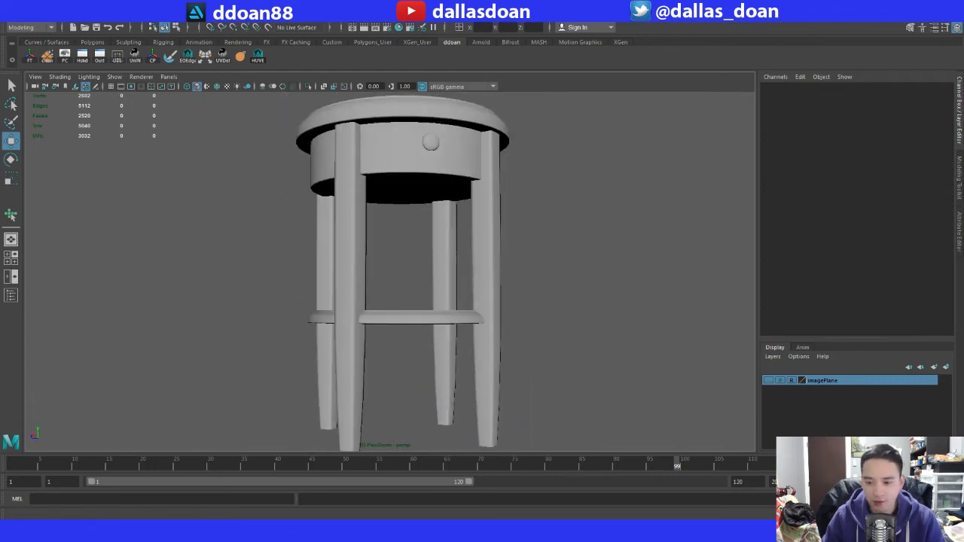
pyautogui.click(347, 263)
pyautogui.keyDown('alt'); pyautogui.moveTo(347, 263); pyautogui.dragTo(405, 292); pyautogui.keyUp('alt')
pyautogui.press('f')
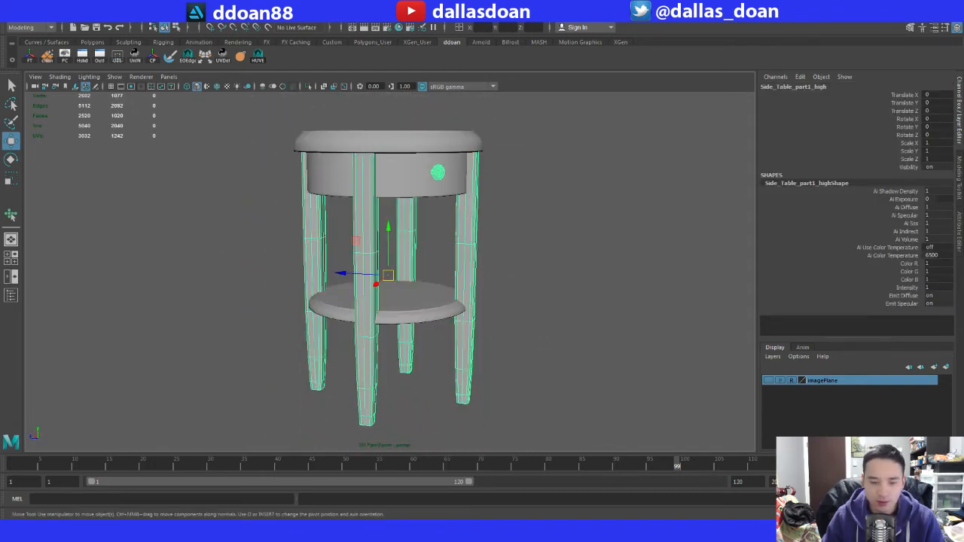
# Hide the high-poly table group, show the low-poly table, frame it, and preview it smoothed (3)
pyautogui.press('Up')
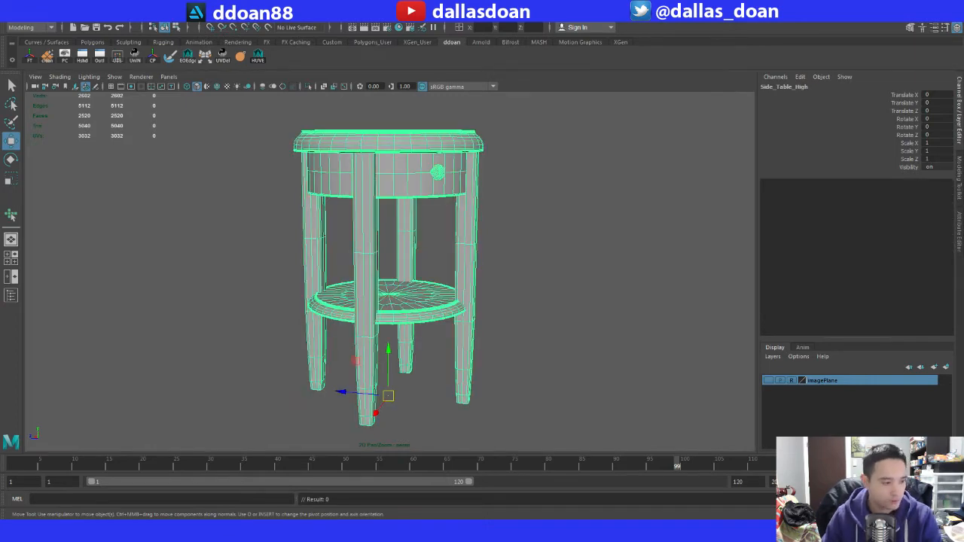
pyautogui.hotkey('ctrl', 'h')
pyautogui.hotkey('shift', 'h')
pyautogui.keyDown('alt'); pyautogui.moveTo(392, 275); pyautogui.dragTo(405, 244); pyautogui.keyUp('alt')
pyautogui.click(423, 256)
pyautogui.scroll(-3, 410, 256)
pyautogui.click(375, 209)
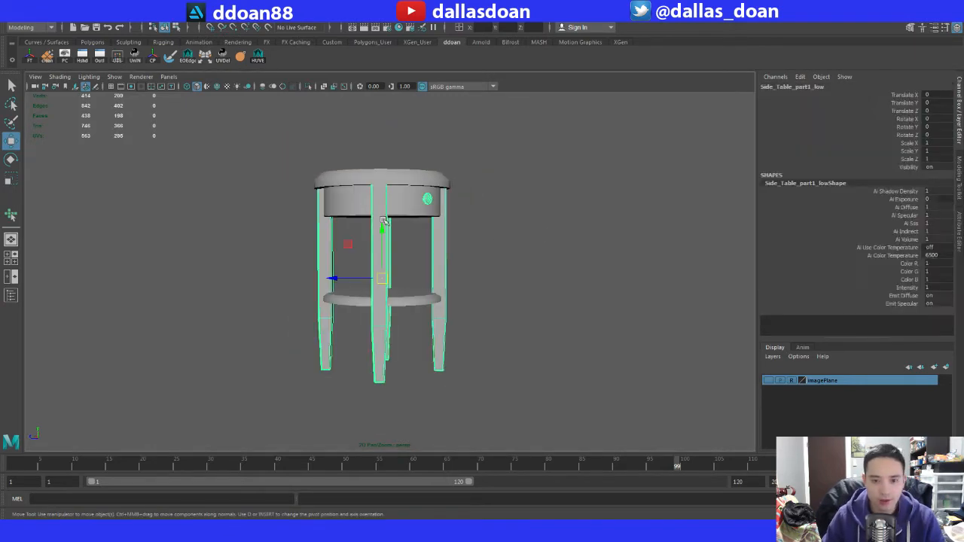
pyautogui.moveTo(269, 150); pyautogui.dragTo(570, 429)
pyautogui.press('f')
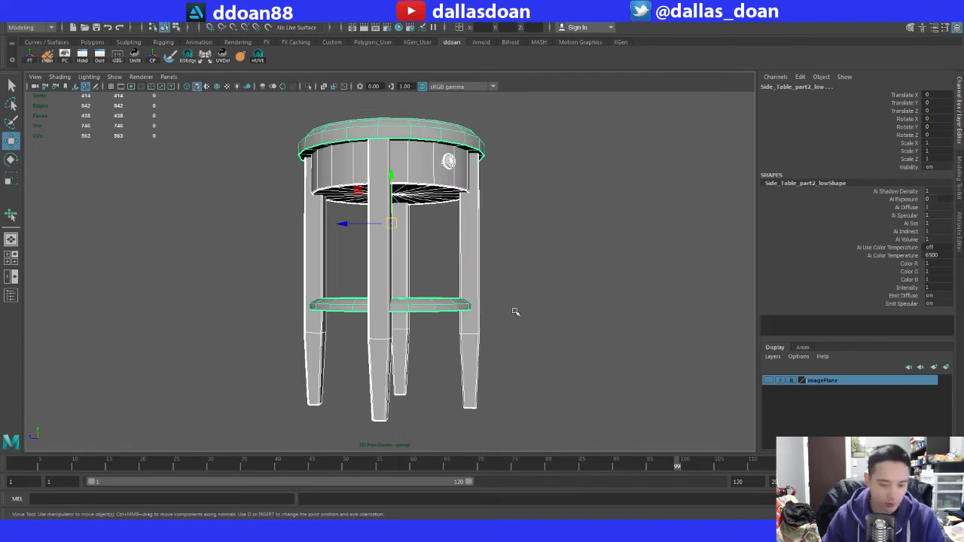
pyautogui.press('3')
pyautogui.click(523, 269)
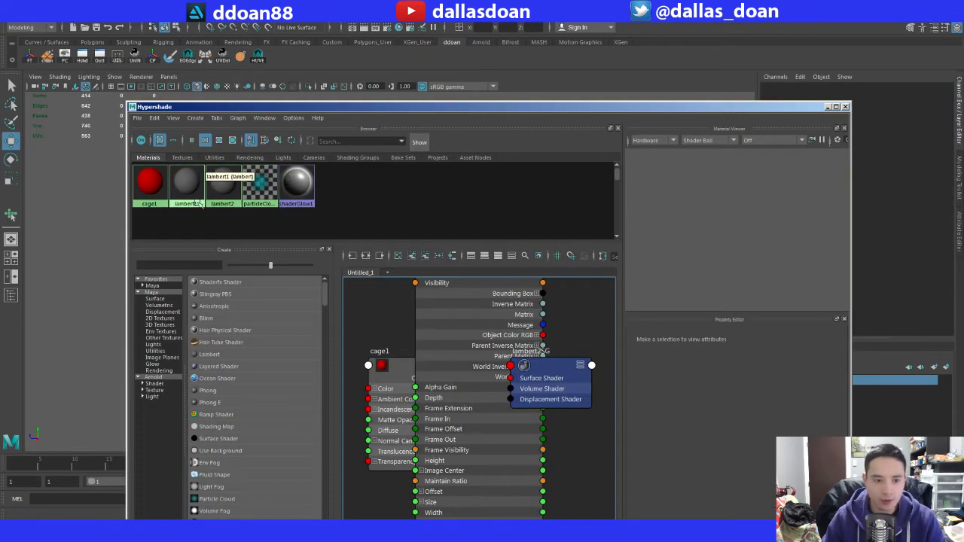
# Inspect lambert2, then create a new Lambert material named Side_Table_MAT1
pyautogui.moveTo(302, 105); pyautogui.dragTo(336, 98)
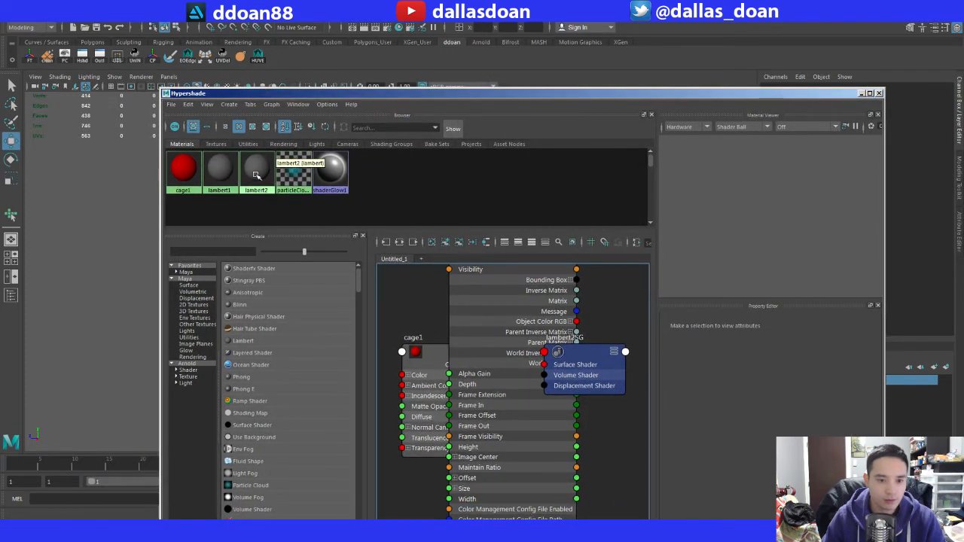
pyautogui.doubleClick(256, 175)
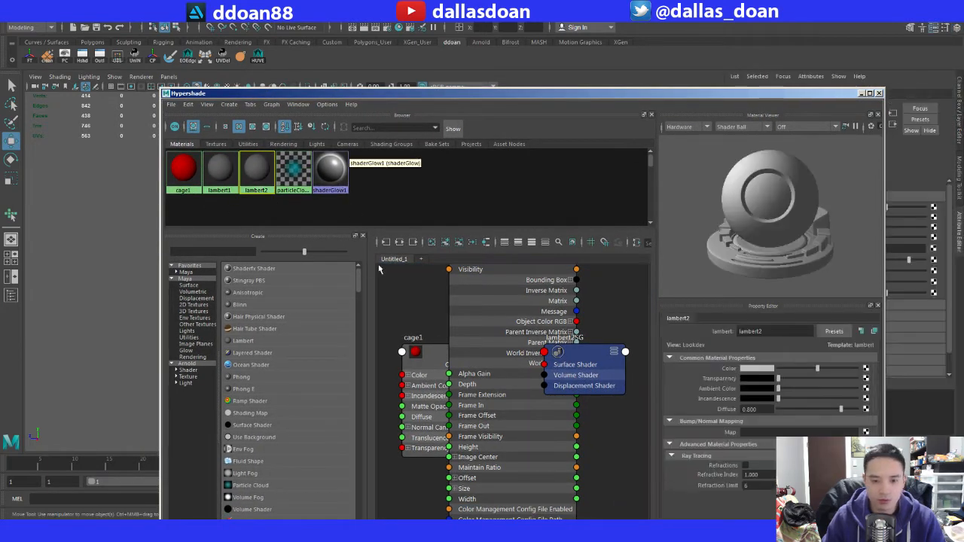
pyautogui.click(242, 341)
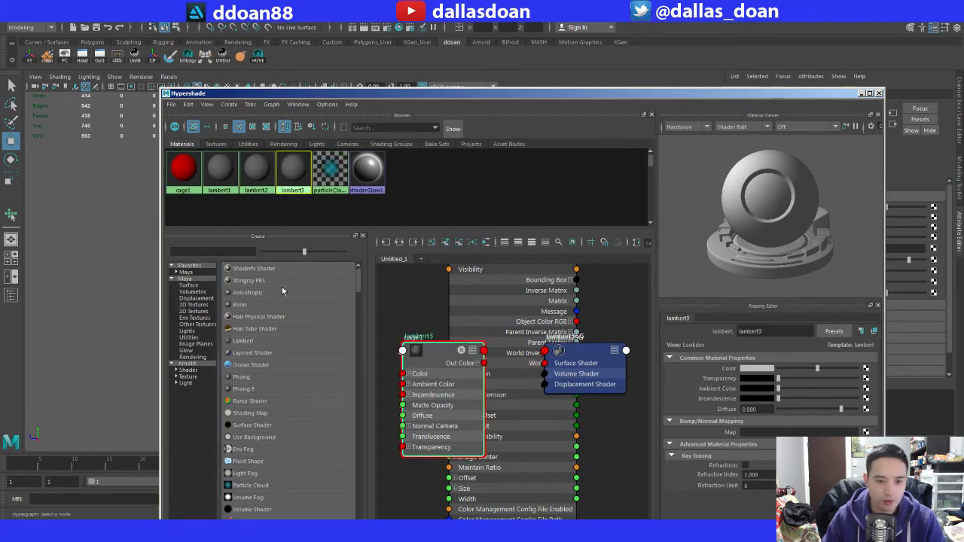
pyautogui.write('Side')
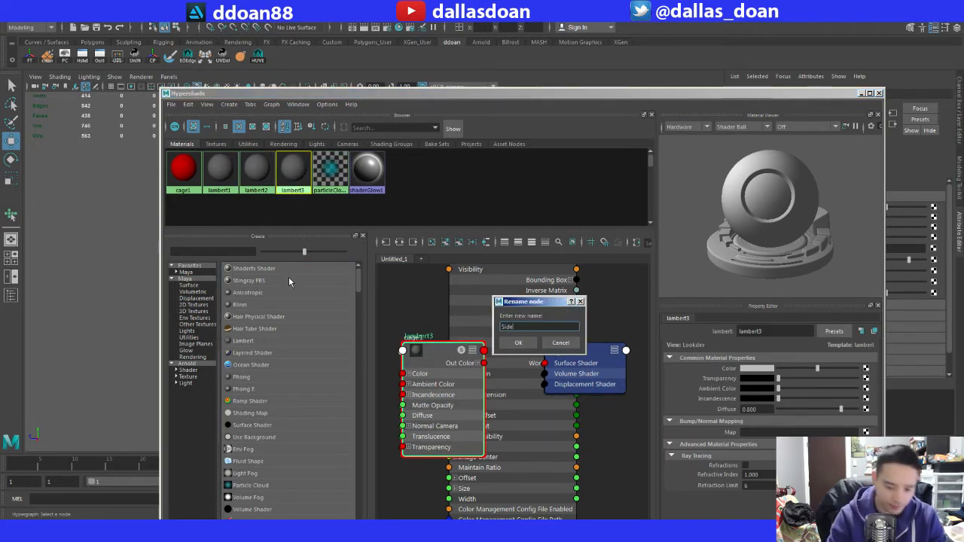
pyautogui.write('_Table_MAT')
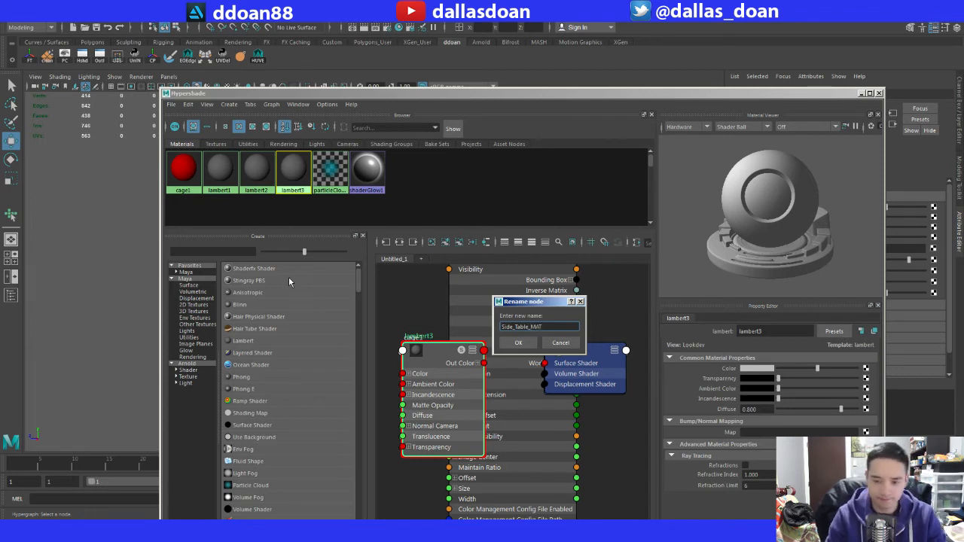
pyautogui.write('1')
pyautogui.press('Return')
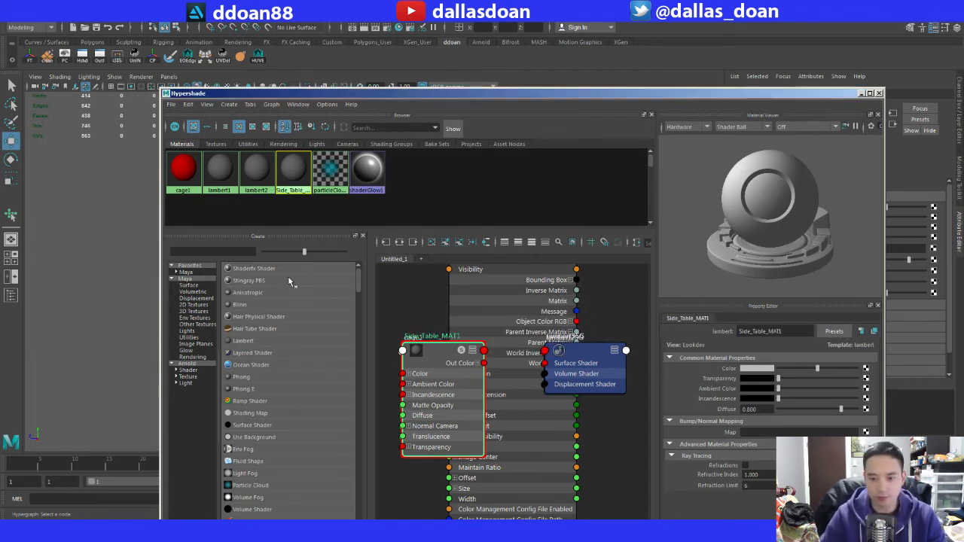
# Clear space in the node graph by moving the image plane node and pulling lambert3SG aside
pyautogui.scroll(-3, 539, 292)
pyautogui.scroll(-2, 539, 292)
pyautogui.moveTo(522, 277); pyautogui.dragTo(604, 341)
pyautogui.scroll(4, 543, 315)
pyautogui.scroll(-2, 453, 299)
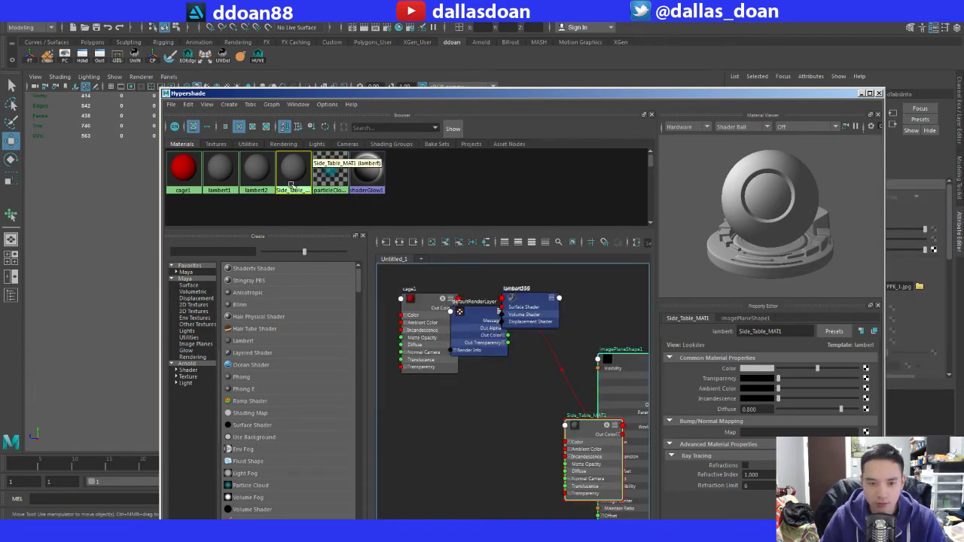
pyautogui.click(299, 187)
pyautogui.scroll(-4, 489, 363)
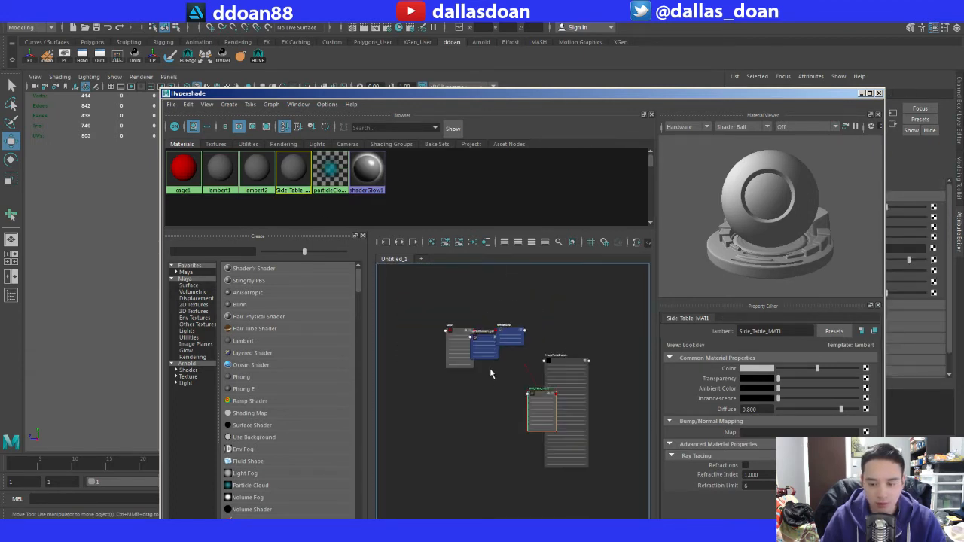
pyautogui.moveTo(508, 333)
pyautogui.mouseDown()
pyautogui.moveTo(523, 379)
pyautogui.moveTo(491, 351)
pyautogui.moveTo(453, 392)
pyautogui.mouseUp()
pyautogui.scroll(5, 452, 392)
pyautogui.scroll(-5, 454, 391)
pyautogui.scroll(2, 507, 374)
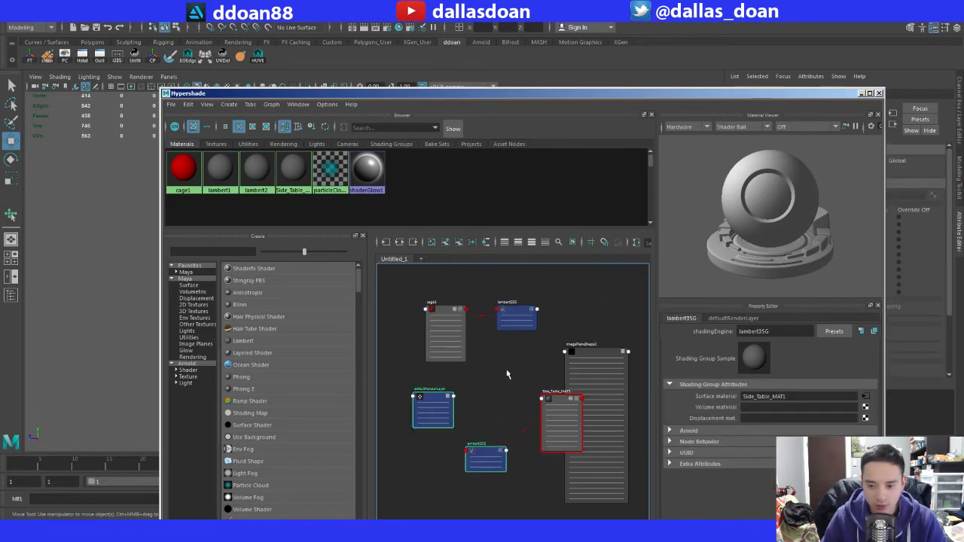
# Arrange Side_Table_MAT1 beside its lambert3SG shading group in the node graph
pyautogui.keyDown('shift'); pyautogui.moveTo(544, 392); pyautogui.dragTo(506, 386); pyautogui.keyUp('shift')
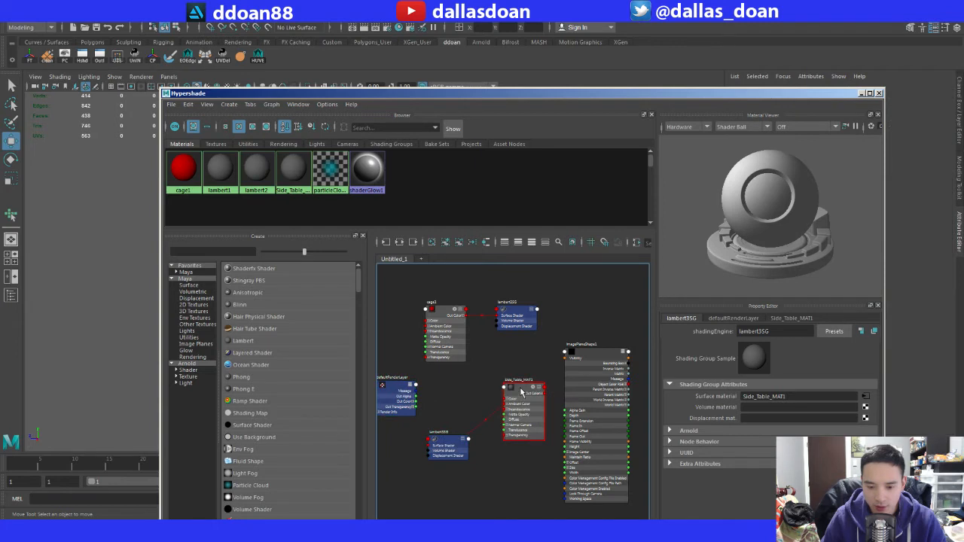
pyautogui.moveTo(503, 383)
pyautogui.mouseDown()
pyautogui.moveTo(446, 372)
pyautogui.moveTo(519, 354)
pyautogui.moveTo(500, 365)
pyautogui.mouseUp()
pyautogui.keyDown('shift'); pyautogui.moveTo(443, 439); pyautogui.dragTo(446, 463); pyautogui.keyUp('shift')
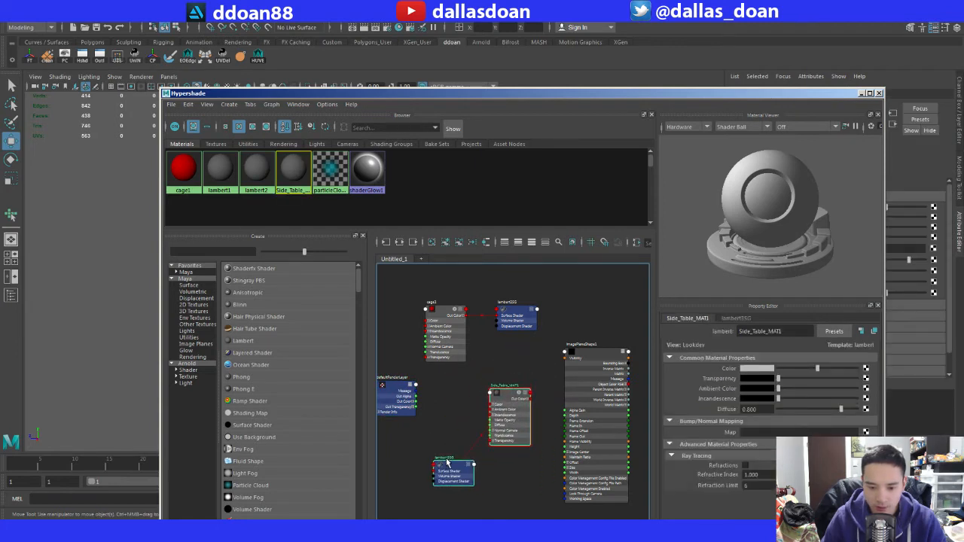
pyautogui.scroll(-3, 545, 309)
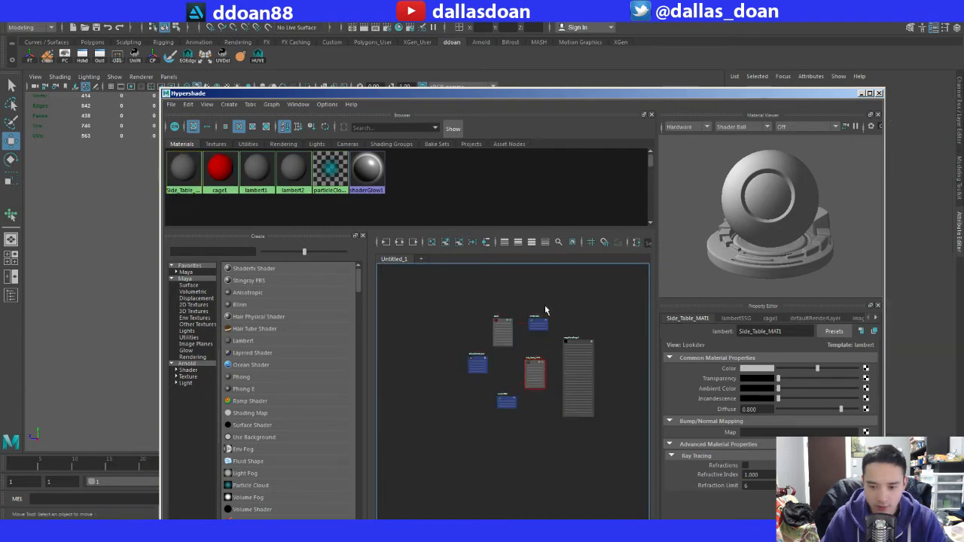
pyautogui.scroll(5, 539, 324)
pyautogui.moveTo(529, 369); pyautogui.dragTo(515, 379)
pyautogui.keyDown('alt'); pyautogui.moveTo(504, 383); pyautogui.dragTo(546, 295, button='middle'); pyautogui.keyUp('alt')
pyautogui.moveTo(565, 326); pyautogui.dragTo(380, 422)
pyautogui.keyDown('alt'); pyautogui.moveTo(459, 395); pyautogui.dragTo(582, 320, button='middle'); pyautogui.keyUp('alt')
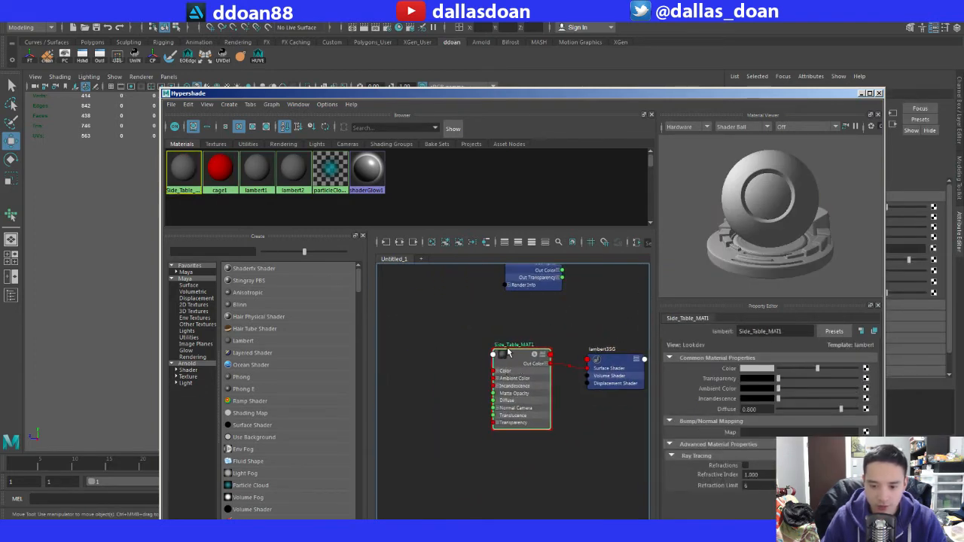
pyautogui.moveTo(509, 351); pyautogui.dragTo(495, 359)
pyautogui.keyDown('alt'); pyautogui.moveTo(585, 357); pyautogui.dragTo(523, 356, button='middle'); pyautogui.keyUp('alt')
pyautogui.keyDown('shift'); pyautogui.moveTo(532, 357); pyautogui.dragTo(515, 362); pyautogui.keyUp('shift')
# Rename the lambert3SG shading group to Side_Table_MAT
pyautogui.doubleClick(527, 353)
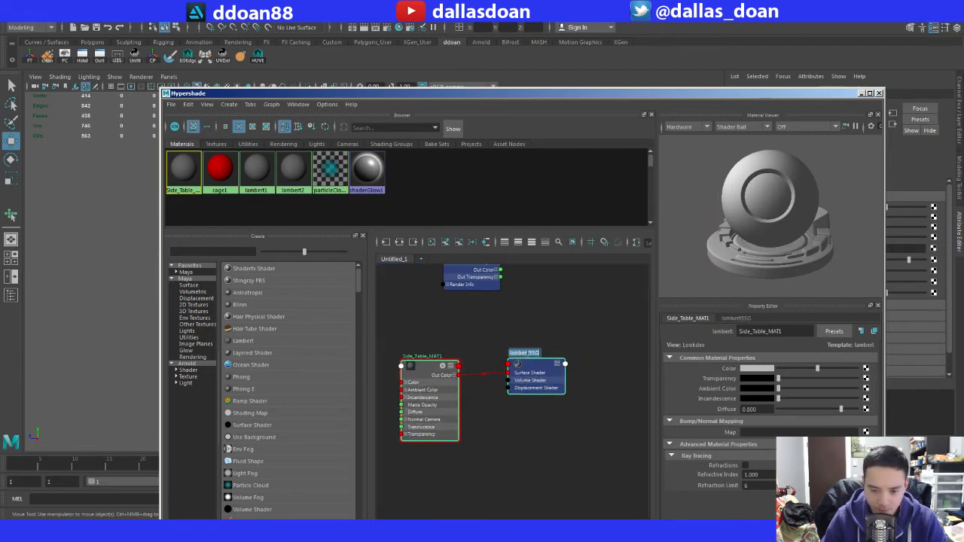
pyautogui.doubleClick(430, 356)
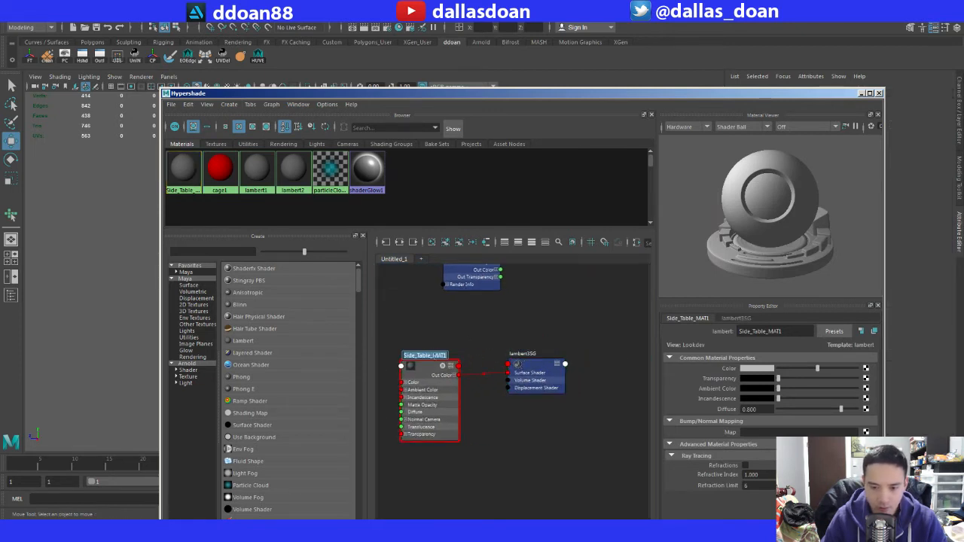
pyautogui.doubleClick(514, 354)
pyautogui.press('BackSpace')
pyautogui.press('Return')
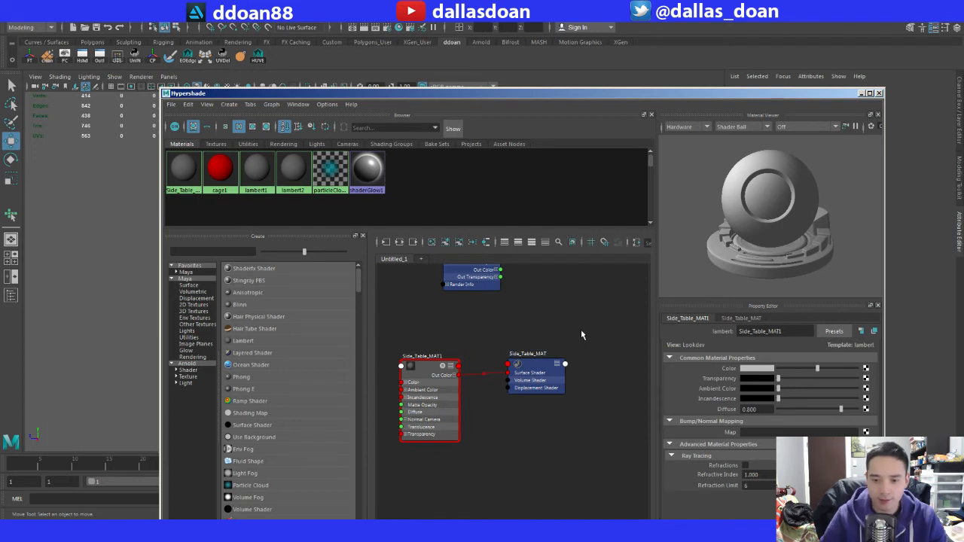
pyautogui.doubleClick(425, 355)
pyautogui.moveTo(430, 375); pyautogui.dragTo(444, 375)
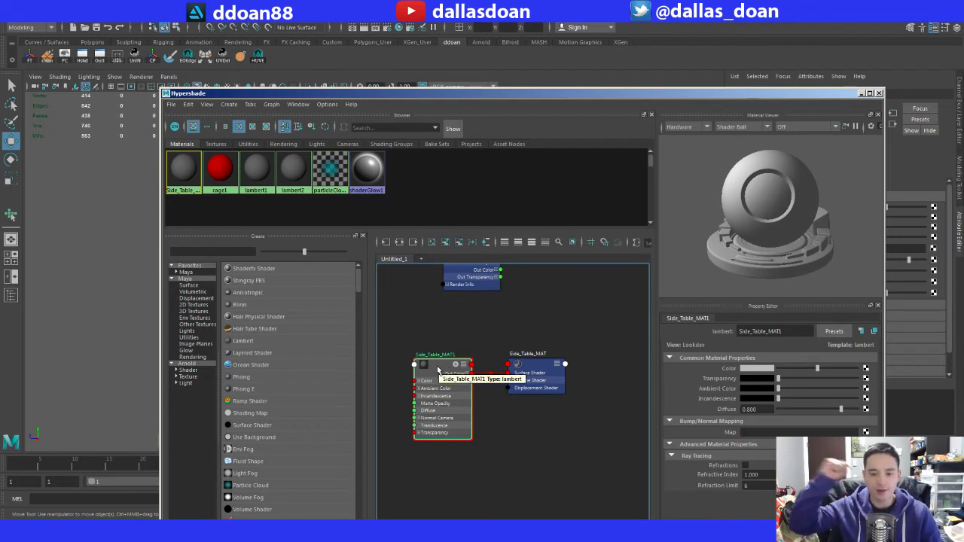
pyautogui.click(530, 362)
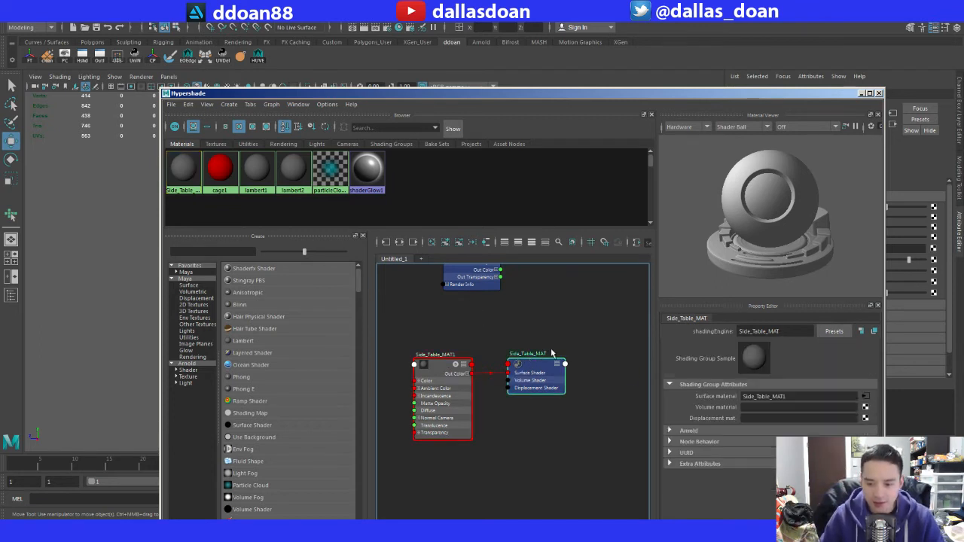
pyautogui.moveTo(516, 362); pyautogui.dragTo(510, 365)
pyautogui.click(535, 271)
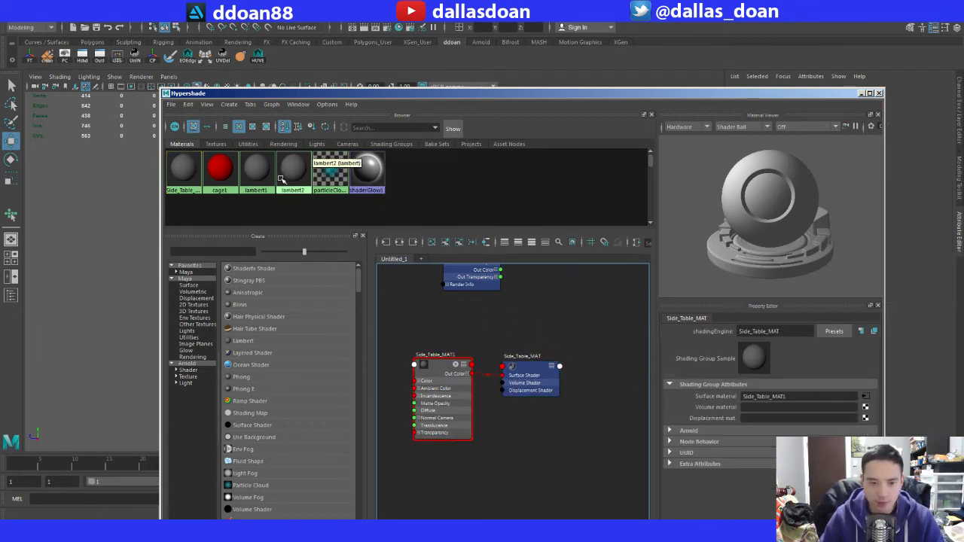
# Drag Side_Table_MAT1 onto the low-poly table, then minimize Hypershade
pyautogui.moveTo(311, 96); pyautogui.dragTo(674, 172)
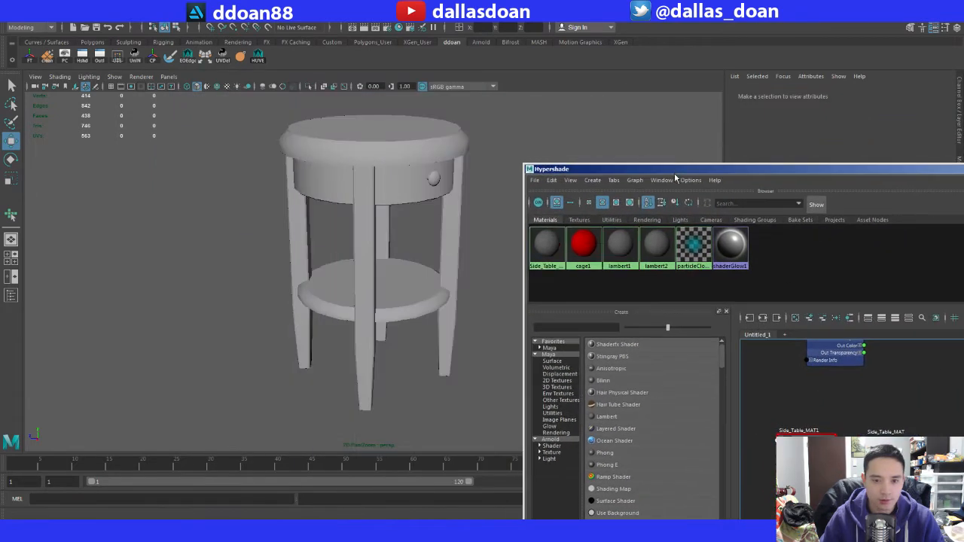
pyautogui.moveTo(547, 244); pyautogui.dragTo(388, 184, button='middle')
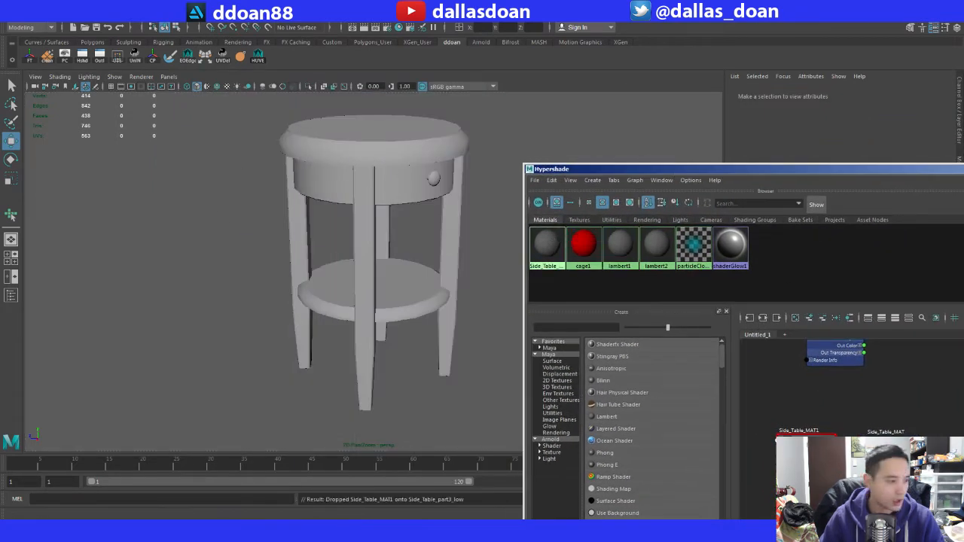
pyautogui.click(387, 184)
pyautogui.rightClick(555, 245)
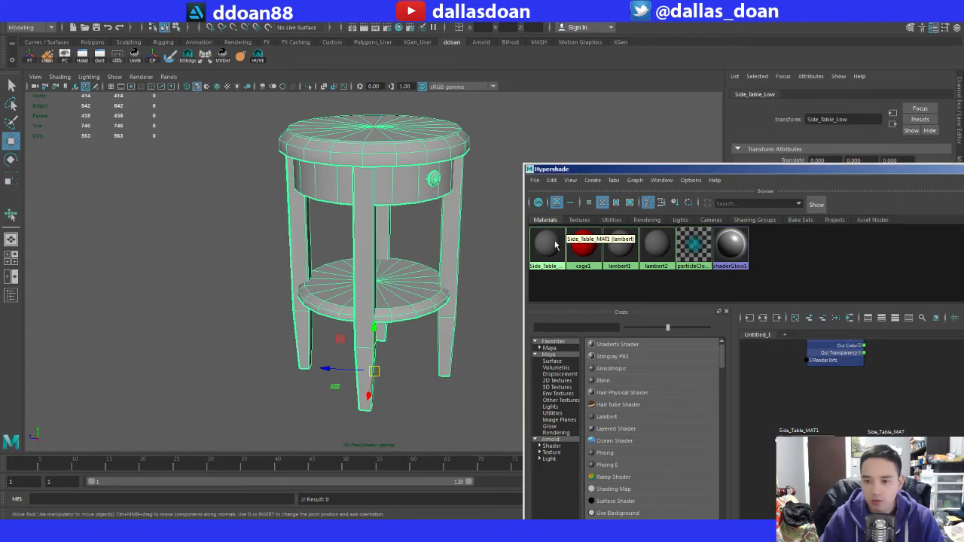
pyautogui.moveTo(610, 174); pyautogui.dragTo(593, 168)
pyautogui.click(520, 144)
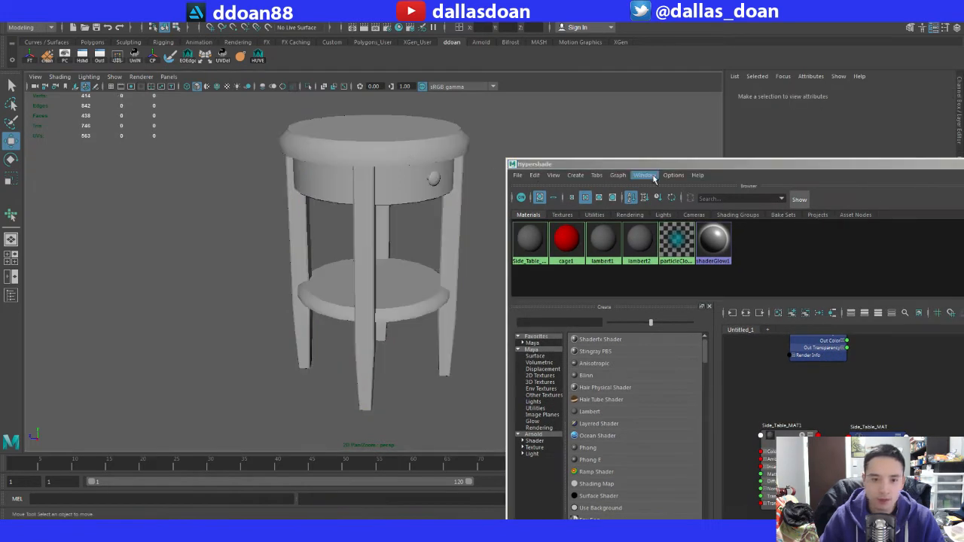
pyautogui.moveTo(729, 169); pyautogui.dragTo(459, 162)
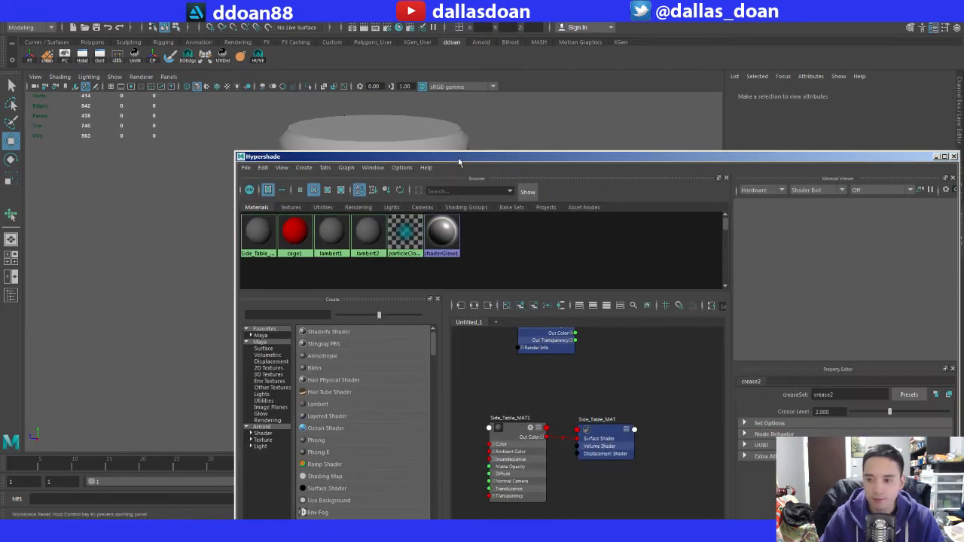
pyautogui.click(936, 156)
# Select all the table parts and harden their edges along UV borders with HUVE
pyautogui.keyDown('alt'); pyautogui.moveTo(409, 208); pyautogui.dragTo(445, 239); pyautogui.keyUp('alt')
pyautogui.click(391, 176)
pyautogui.moveTo(212, 173); pyautogui.dragTo(576, 452)
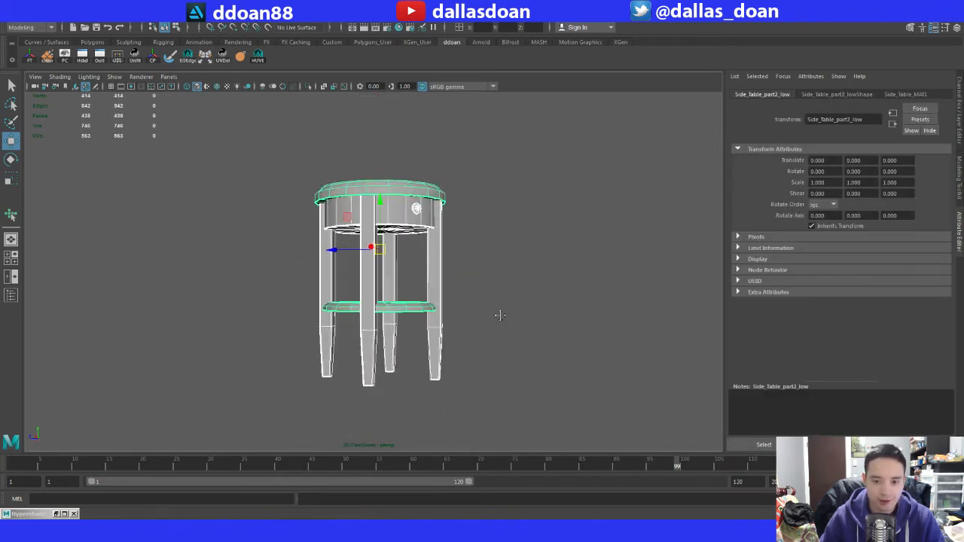
pyautogui.keyDown('alt'); pyautogui.moveTo(500, 314); pyautogui.dragTo(504, 336); pyautogui.keyUp('alt')
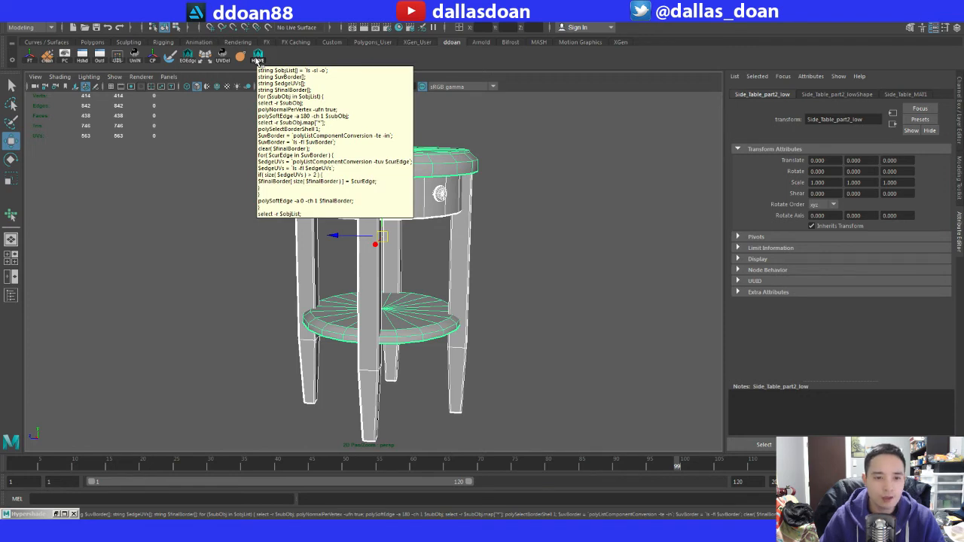
pyautogui.click(259, 61)
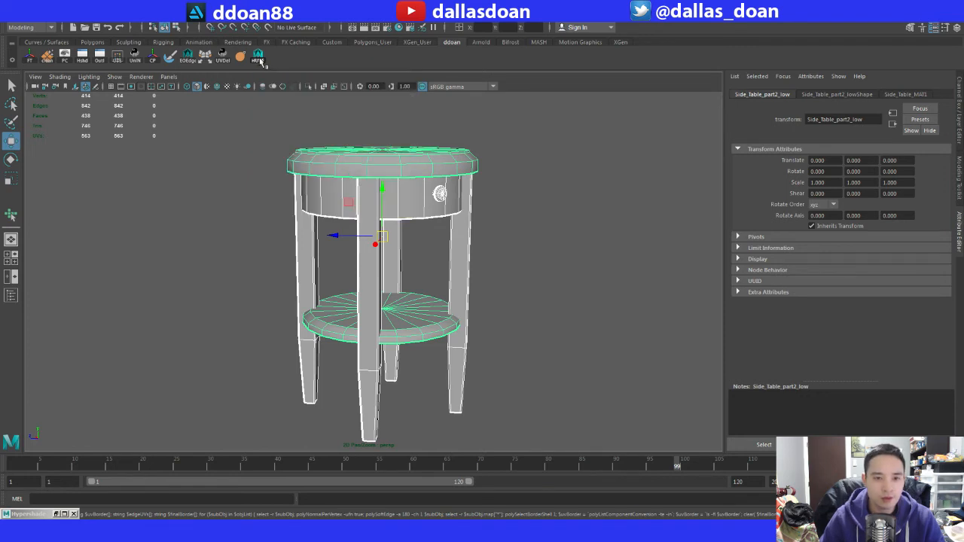
# Orbit and zoom around the table to check the hardened edges
pyautogui.moveTo(523, 294)
pyautogui.keyDown('alt'); pyautogui.mouseDown()
pyautogui.moveTo(507, 287)
pyautogui.moveTo(509, 297)
pyautogui.mouseUp(); pyautogui.keyUp('alt')
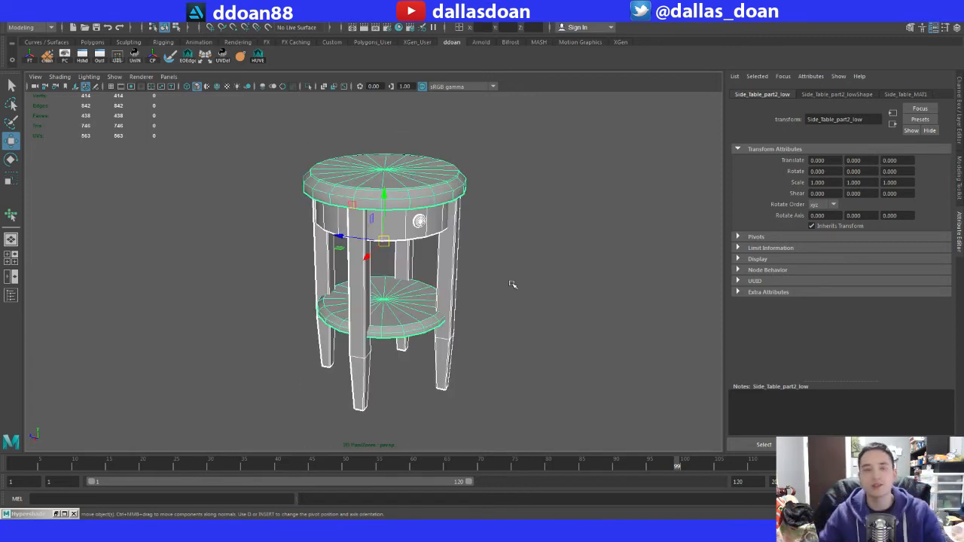
pyautogui.keyDown('alt'); pyautogui.moveTo(522, 276); pyautogui.dragTo(503, 248); pyautogui.keyUp('alt')
pyautogui.keyDown('alt'); pyautogui.moveTo(506, 245); pyautogui.dragTo(450, 274, button='right'); pyautogui.keyUp('alt')
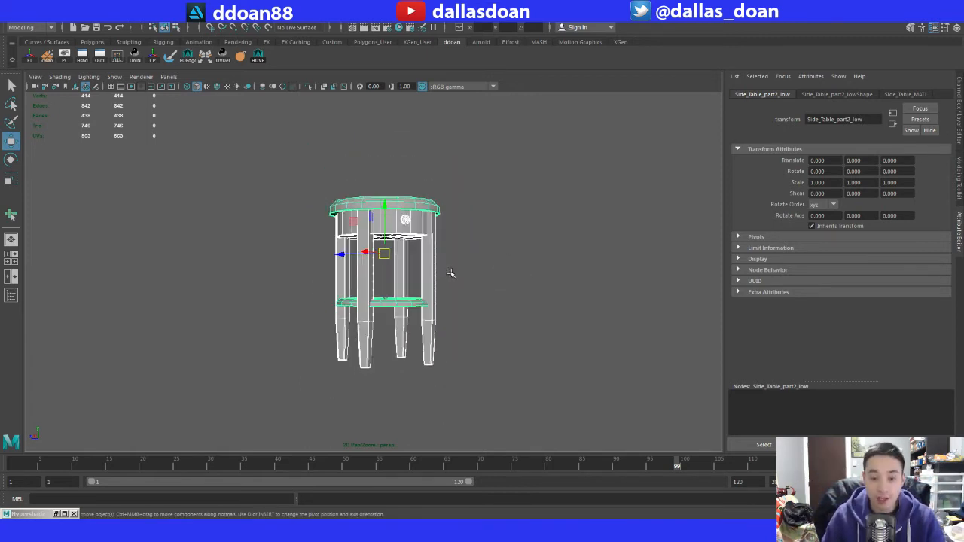
pyautogui.keyDown('alt'); pyautogui.moveTo(450, 273); pyautogui.dragTo(444, 249); pyautogui.keyUp('alt')
pyautogui.click(261, 60)
pyautogui.keyDown('alt'); pyautogui.moveTo(450, 223); pyautogui.dragTo(509, 247, button='right'); pyautogui.keyUp('alt')
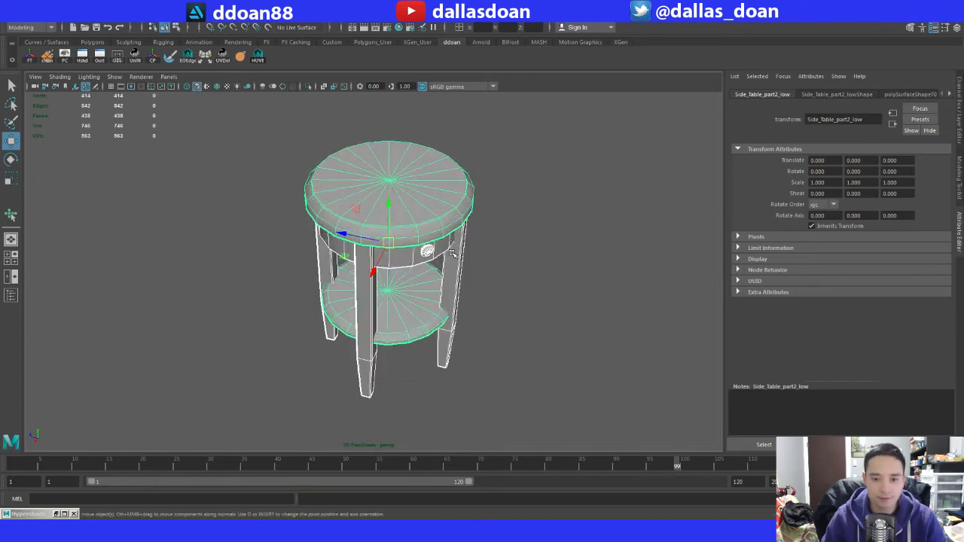
pyautogui.keyDown('alt'); pyautogui.moveTo(510, 247); pyautogui.dragTo(520, 201); pyautogui.keyUp('alt')
pyautogui.click(521, 201)
pyautogui.keyDown('alt'); pyautogui.moveTo(445, 194); pyautogui.dragTo(471, 205, button='right'); pyautogui.keyUp('alt')
pyautogui.keyDown('alt'); pyautogui.moveTo(471, 205); pyautogui.dragTo(468, 171); pyautogui.keyUp('alt')
# Inspect the apron piece Side_Table_part3_low from underneath the table
pyautogui.click(475, 185)
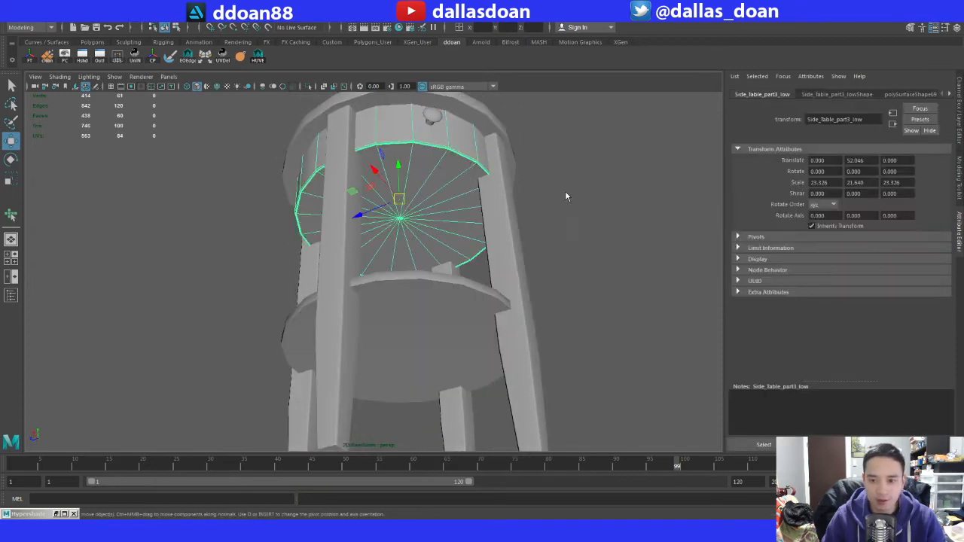
pyautogui.keyDown('alt'); pyautogui.moveTo(602, 212); pyautogui.dragTo(590, 220); pyautogui.keyUp('alt')
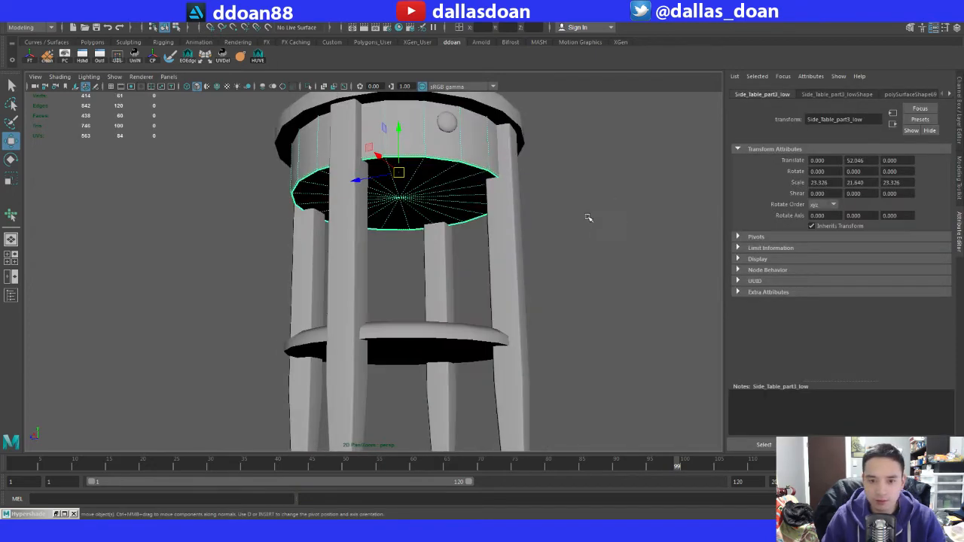
pyautogui.click(589, 217)
pyautogui.keyDown('alt'); pyautogui.moveTo(489, 205); pyautogui.dragTo(511, 214, button='right'); pyautogui.keyUp('alt')
pyautogui.keyDown('alt'); pyautogui.moveTo(511, 214); pyautogui.dragTo(472, 187); pyautogui.keyUp('alt')
pyautogui.click(470, 163)
pyautogui.moveTo(431, 229)
pyautogui.keyDown('alt'); pyautogui.mouseDown()
pyautogui.moveTo(437, 248)
pyautogui.moveTo(441, 233)
pyautogui.mouseUp(); pyautogui.keyUp('alt')
pyautogui.click(578, 228)
pyautogui.keyDown('alt'); pyautogui.moveTo(578, 228); pyautogui.dragTo(452, 203, button='right'); pyautogui.keyUp('alt')
pyautogui.keyDown('alt'); pyautogui.moveTo(452, 203); pyautogui.dragTo(439, 230); pyautogui.keyUp('alt')
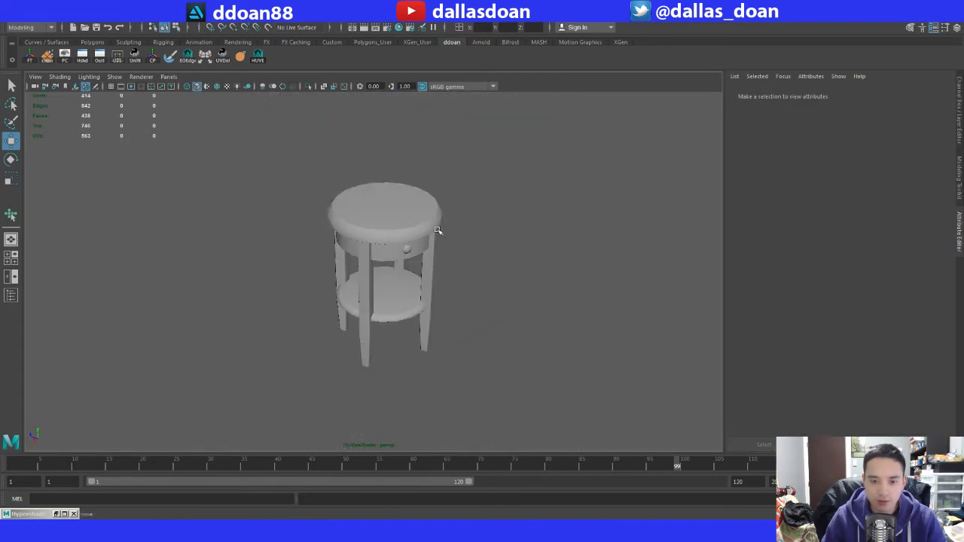
pyautogui.moveTo(290, 147); pyautogui.dragTo(489, 354)
pyautogui.keyDown('alt'); pyautogui.moveTo(471, 328); pyautogui.dragTo(496, 338); pyautogui.keyUp('alt')
pyautogui.click(486, 248)
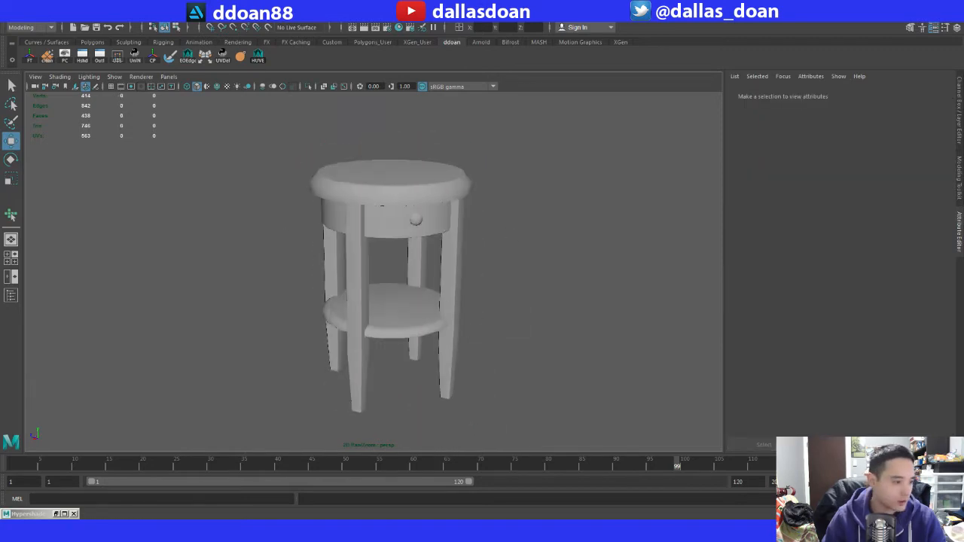
# Select Side_Table_Low and rerun the hard-edge script on it
pyautogui.click(355, 258)
pyautogui.moveTo(356, 259)
pyautogui.keyDown('alt'); pyautogui.mouseDown()
pyautogui.moveTo(348, 230)
pyautogui.moveTo(338, 255)
pyautogui.mouseUp(); pyautogui.keyUp('alt')
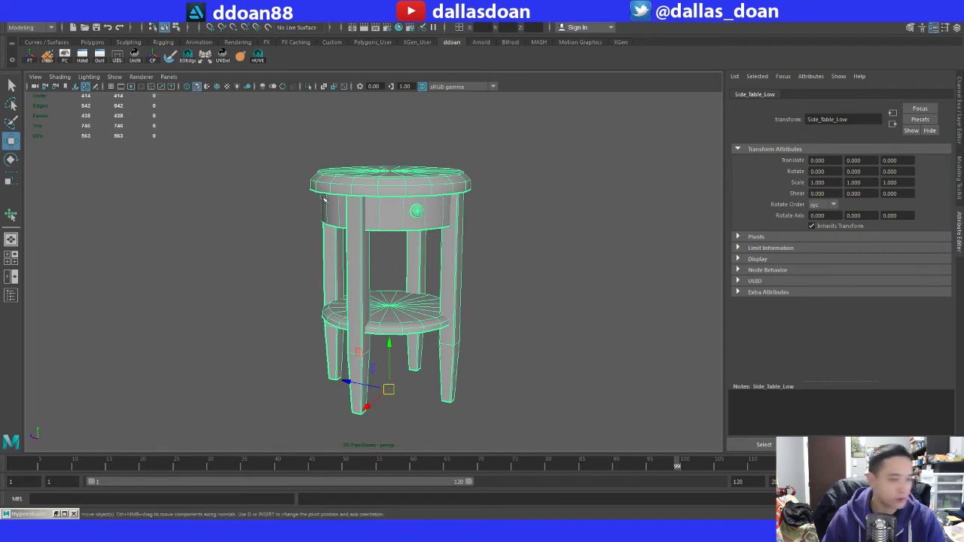
pyautogui.keyDown('alt'); pyautogui.moveTo(311, 183); pyautogui.dragTo(312, 193); pyautogui.keyUp('alt')
pyautogui.click(47, 58)
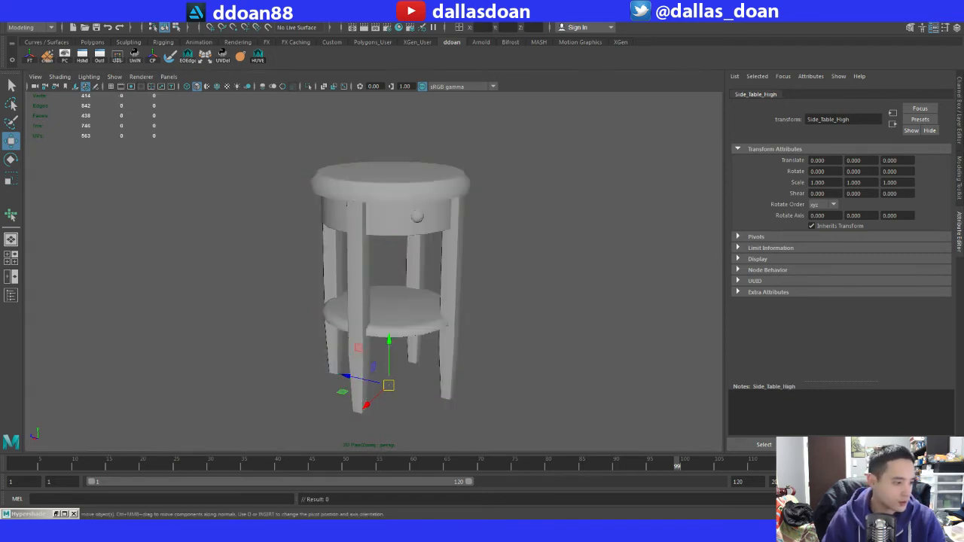
# Export the selected low-poly table over Side_Table_Low.fbx, confirming the replacement
pyautogui.click(20, 22)
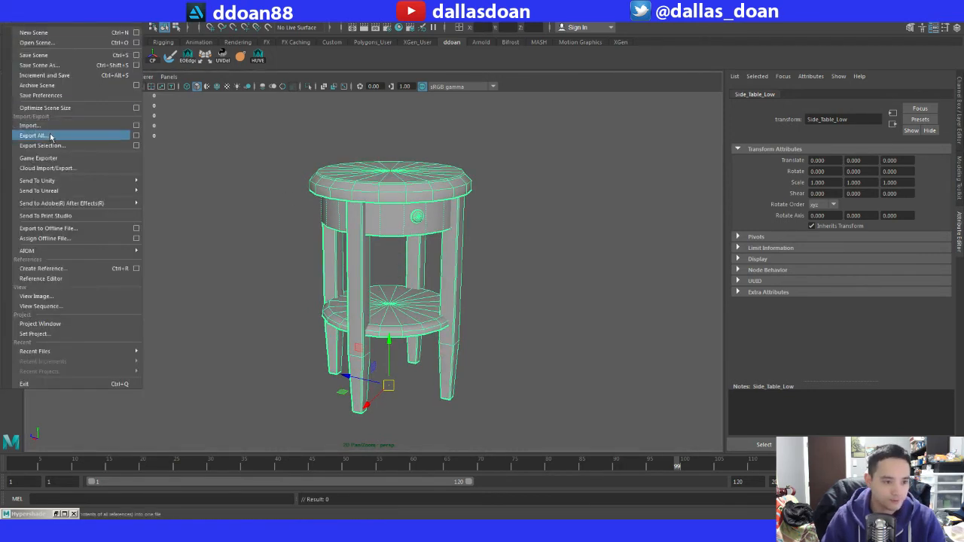
pyautogui.click(91, 150)
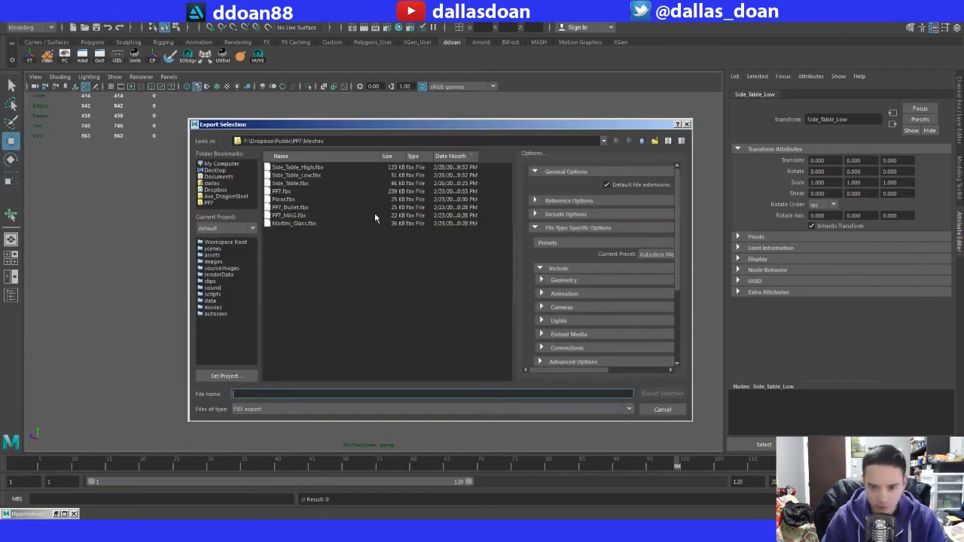
pyautogui.click(312, 175)
pyautogui.click(659, 393)
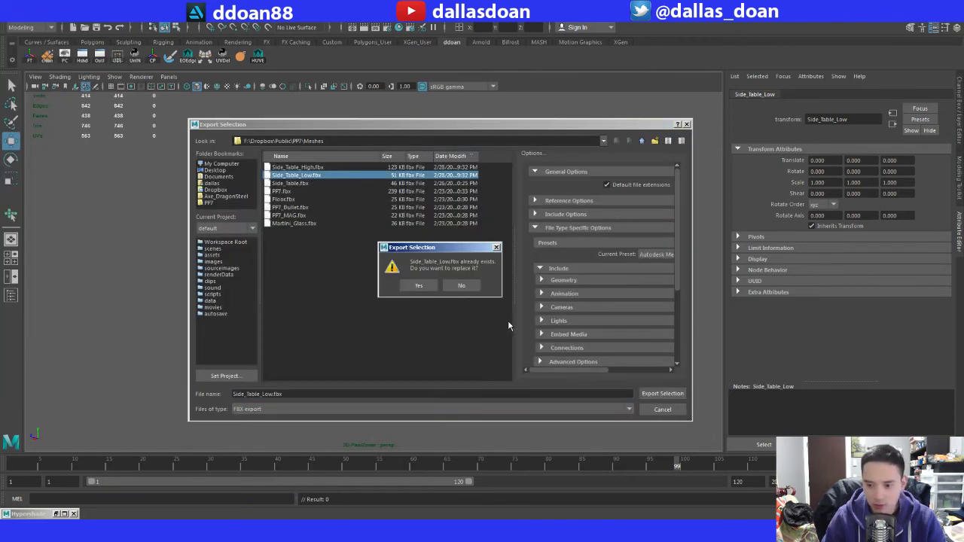
pyautogui.click(419, 286)
pyautogui.click(555, 342)
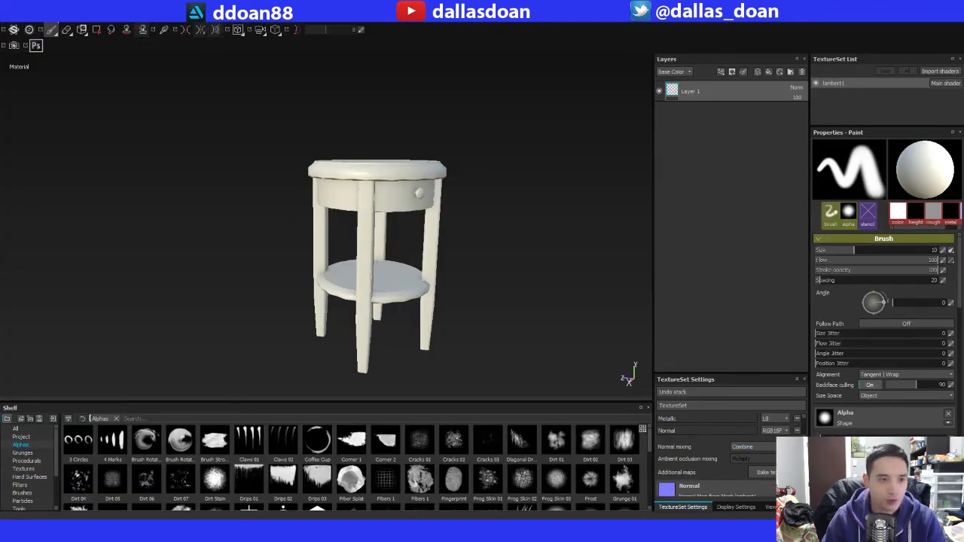
# Swap the project mesh for Side_Table_Low.fbx in the project configuration
pyautogui.click(30, 15)
pyautogui.click(70, 47)
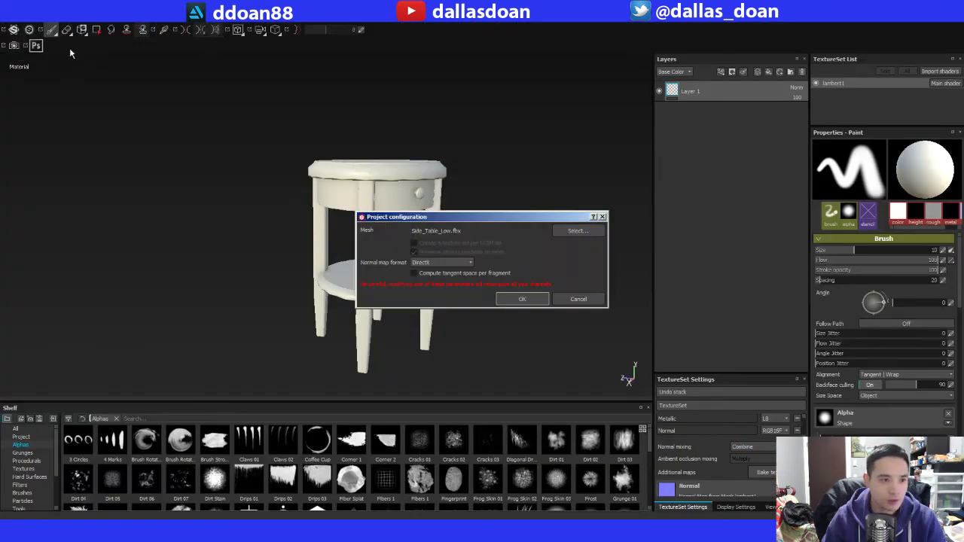
pyautogui.click(577, 232)
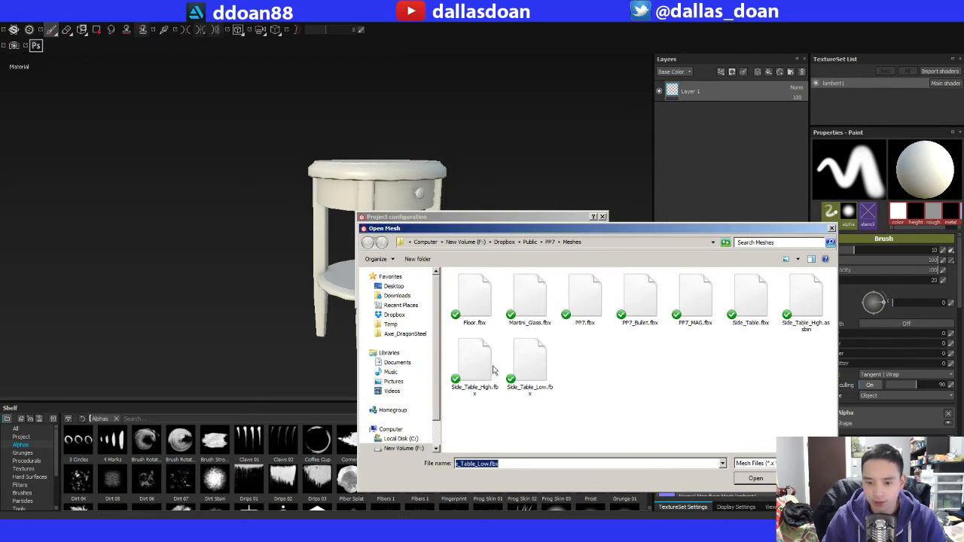
pyautogui.click(530, 368)
pyautogui.click(755, 480)
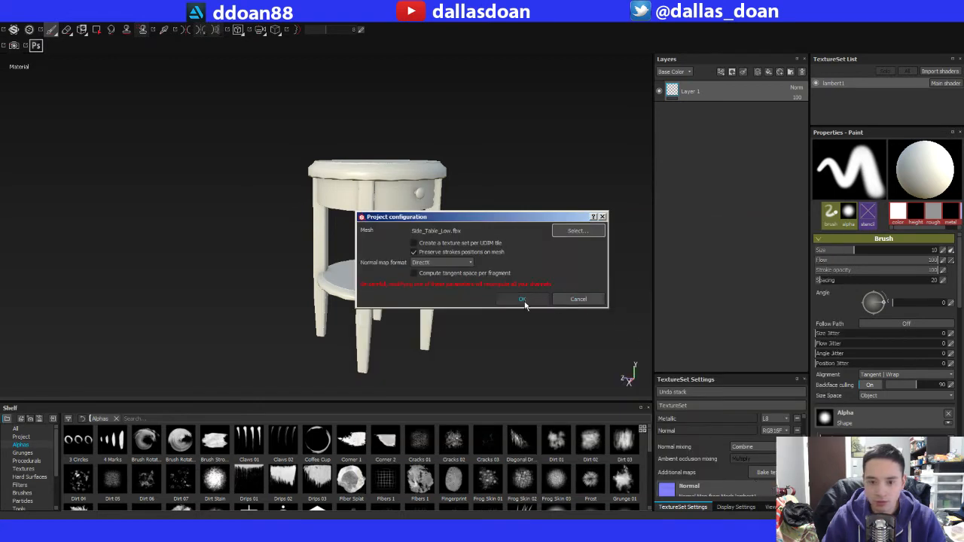
pyautogui.click(523, 299)
# Orbit and zoom to view the tabletop and lower shelf from above
pyautogui.keyDown('alt'); pyautogui.moveTo(425, 231); pyautogui.dragTo(397, 215); pyautogui.keyUp('alt')
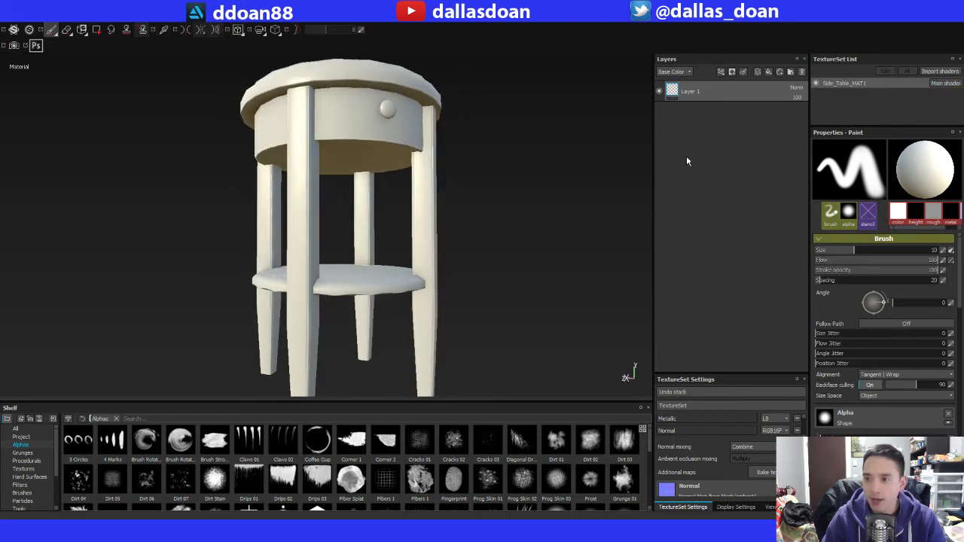
pyautogui.scroll(-5, 434, 194)
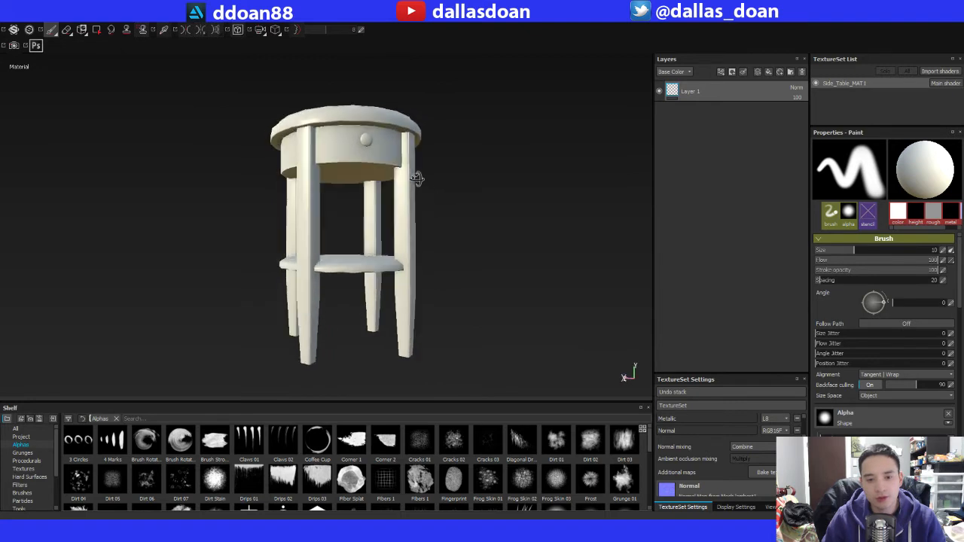
pyautogui.keyDown('alt'); pyautogui.moveTo(416, 179); pyautogui.dragTo(423, 190); pyautogui.keyUp('alt')
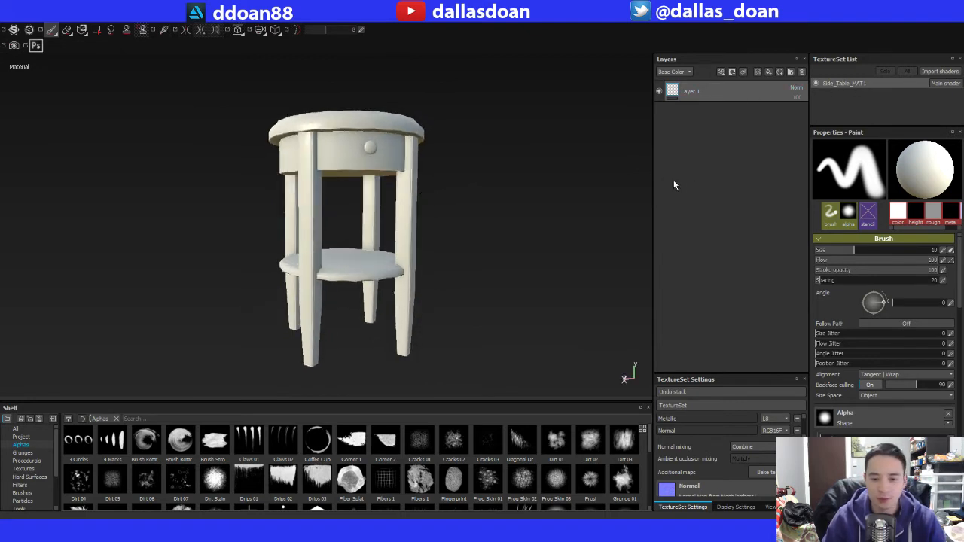
pyautogui.scroll(5, 456, 277)
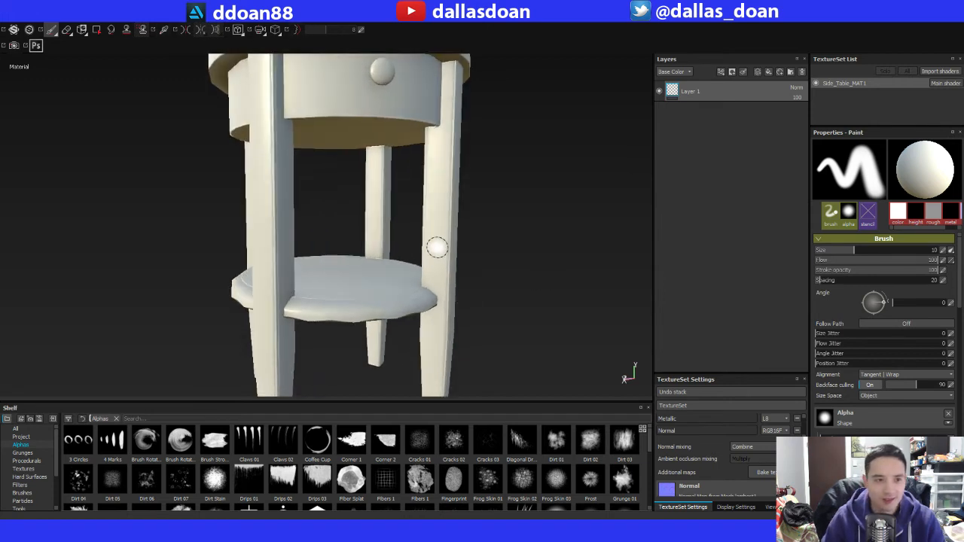
pyautogui.keyDown('alt'); pyautogui.moveTo(437, 247); pyautogui.dragTo(447, 301); pyautogui.keyUp('alt')
pyautogui.scroll(-5, 418, 207)
pyautogui.scroll(4, 428, 234)
pyautogui.keyDown('alt'); pyautogui.moveTo(426, 234); pyautogui.dragTo(424, 324); pyautogui.keyUp('alt')
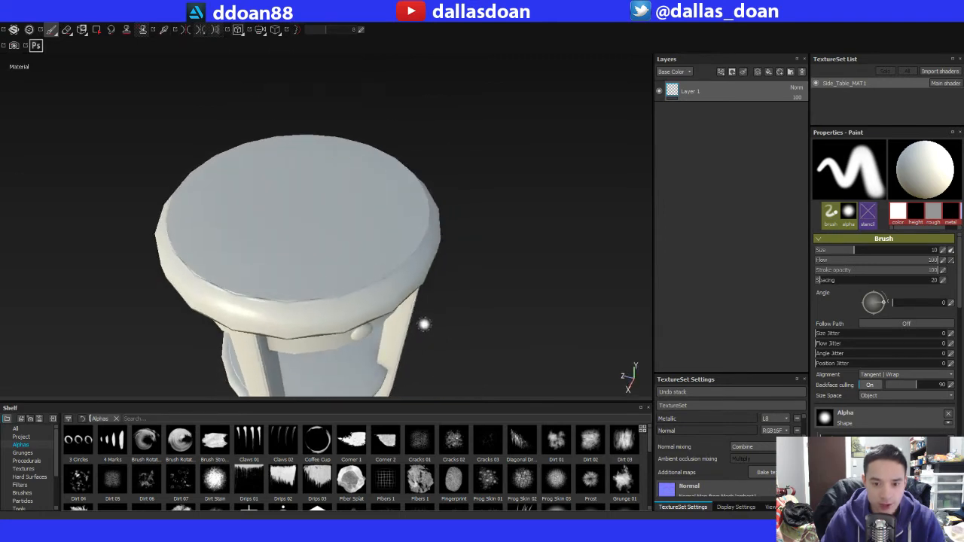
pyautogui.scroll(5, 442, 303)
pyautogui.scroll(-3, 436, 283)
# Orbit down to view the drawer and shelf from the side and the whole table from below
pyautogui.keyDown('alt'); pyautogui.moveTo(437, 288); pyautogui.dragTo(470, 224); pyautogui.keyUp('alt')
pyautogui.scroll(-2, 482, 279)
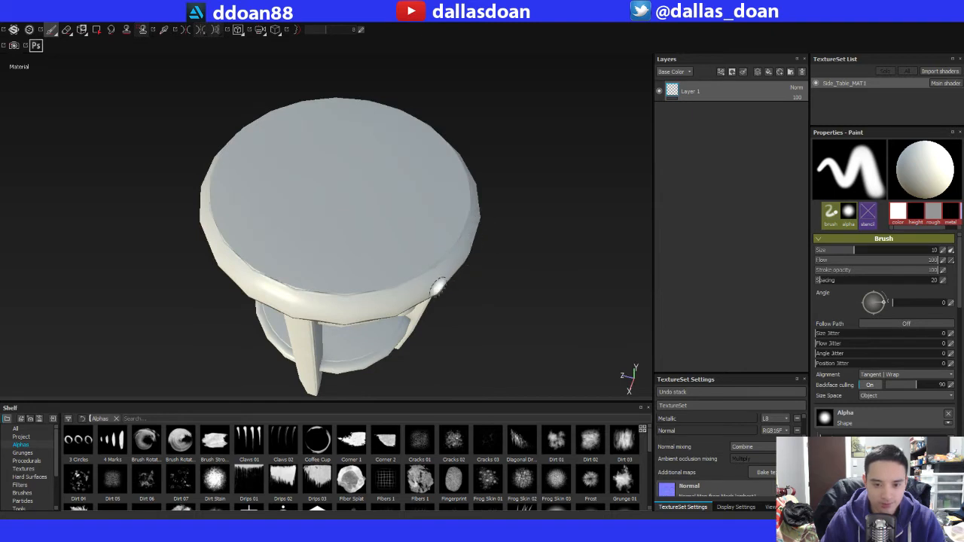
pyautogui.keyDown('alt'); pyautogui.moveTo(438, 287); pyautogui.dragTo(411, 140); pyautogui.keyUp('alt')
pyautogui.keyDown('alt'); pyautogui.moveTo(437, 290); pyautogui.dragTo(482, 221, button='middle'); pyautogui.keyUp('alt')
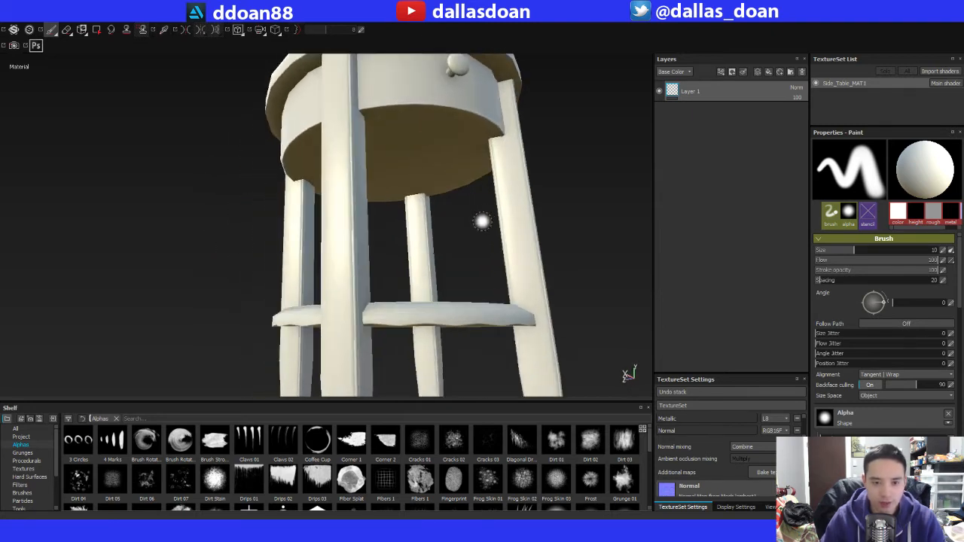
pyautogui.keyDown('alt'); pyautogui.moveTo(482, 222); pyautogui.dragTo(494, 267, button='right'); pyautogui.keyUp('alt')
pyautogui.keyDown('alt'); pyautogui.moveTo(493, 267); pyautogui.dragTo(451, 237, button='middle'); pyautogui.keyUp('alt')
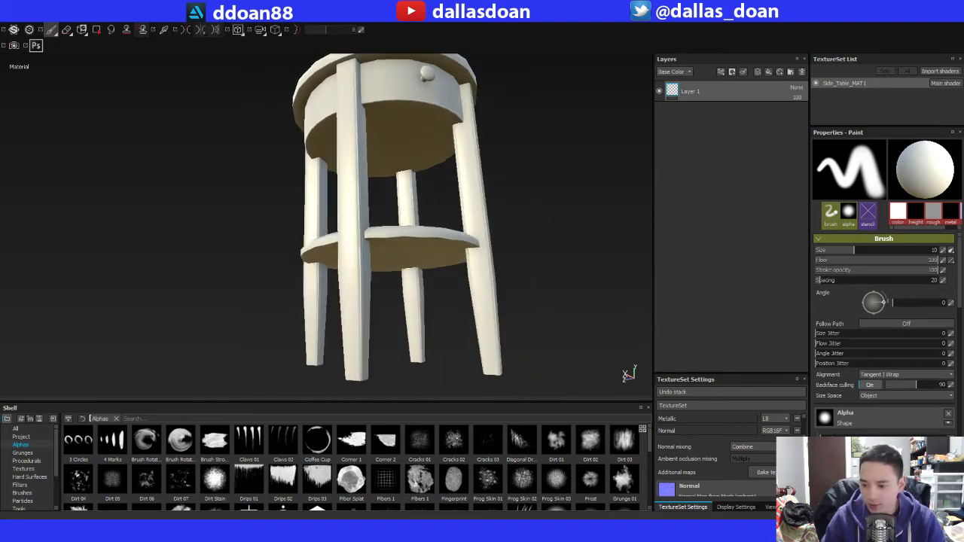
pyautogui.scroll(-1, 729, 458)
pyautogui.click(764, 451)
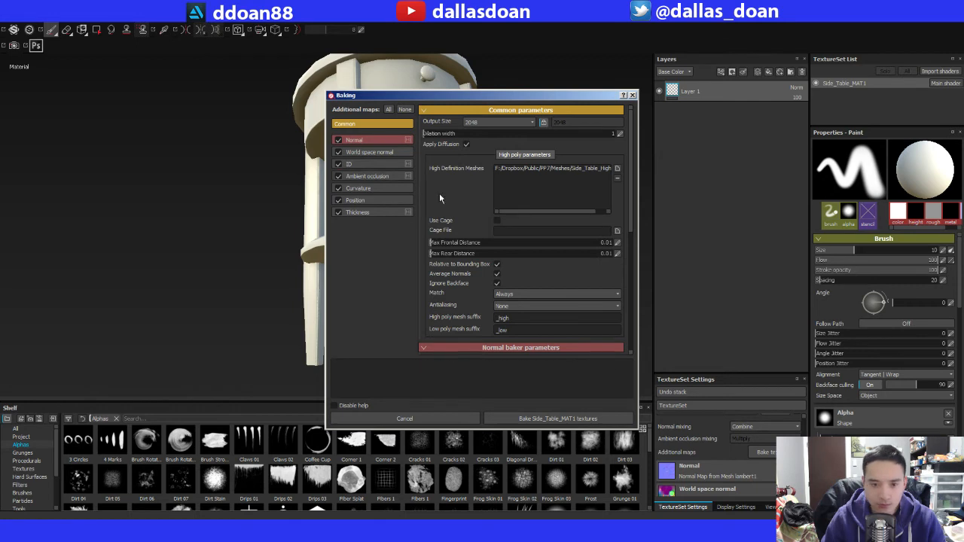
pyautogui.click(633, 96)
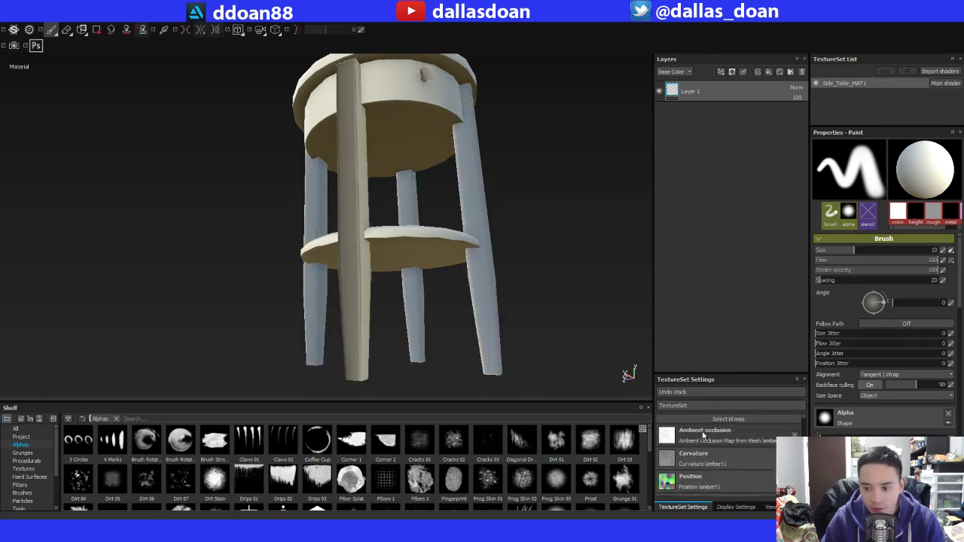
pyautogui.keyDown('alt'); pyautogui.moveTo(487, 243); pyautogui.dragTo(508, 310); pyautogui.keyUp('alt')
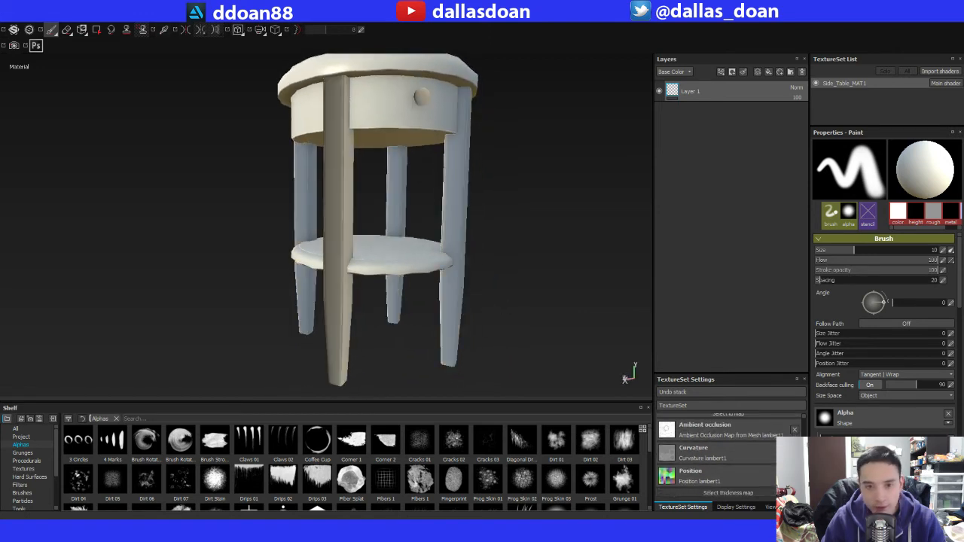
pyautogui.keyDown('alt'); pyautogui.moveTo(564, 304); pyautogui.dragTo(522, 286); pyautogui.keyUp('alt')
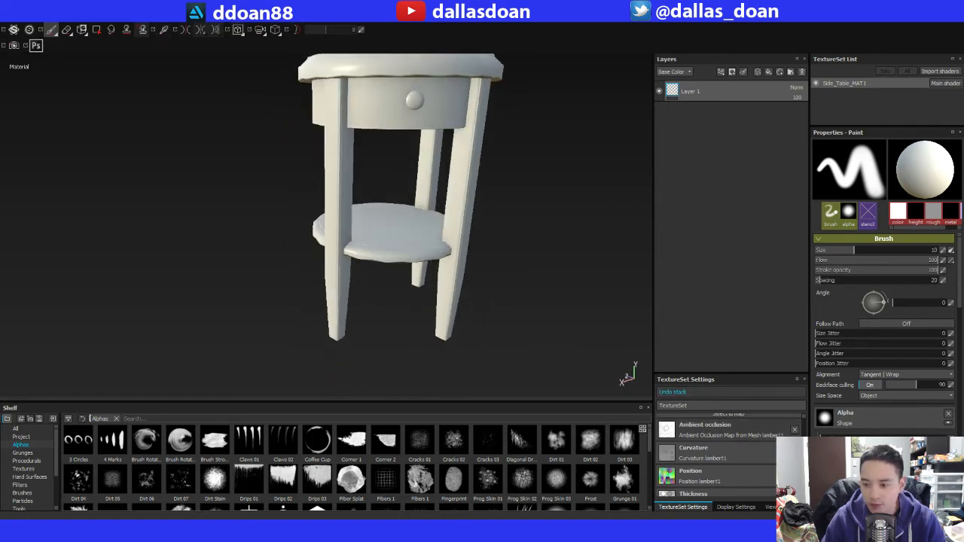
pyautogui.scroll(5, 800, 420)
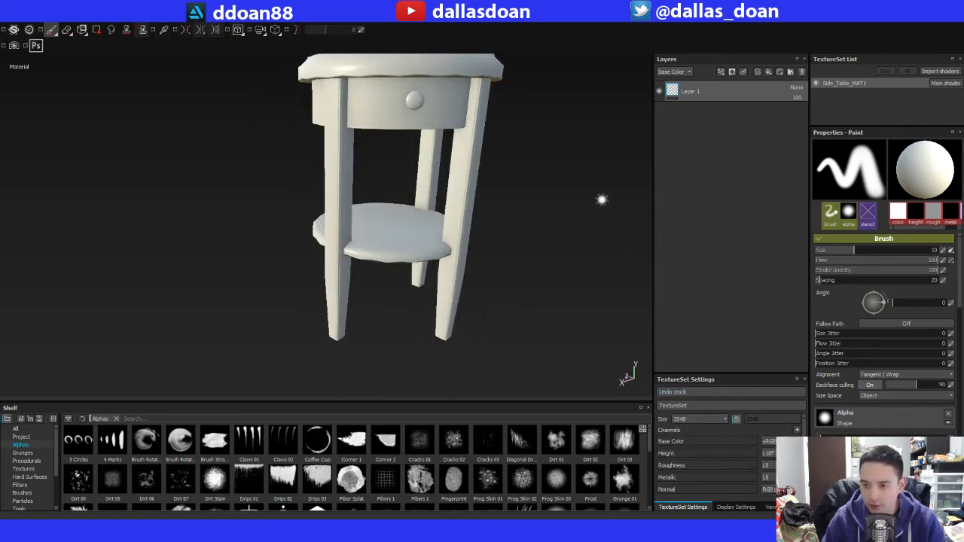
pyautogui.keyDown('alt'); pyautogui.moveTo(600, 201); pyautogui.dragTo(603, 231, button='middle'); pyautogui.keyUp('alt')
pyautogui.scroll(-3, 727, 452)
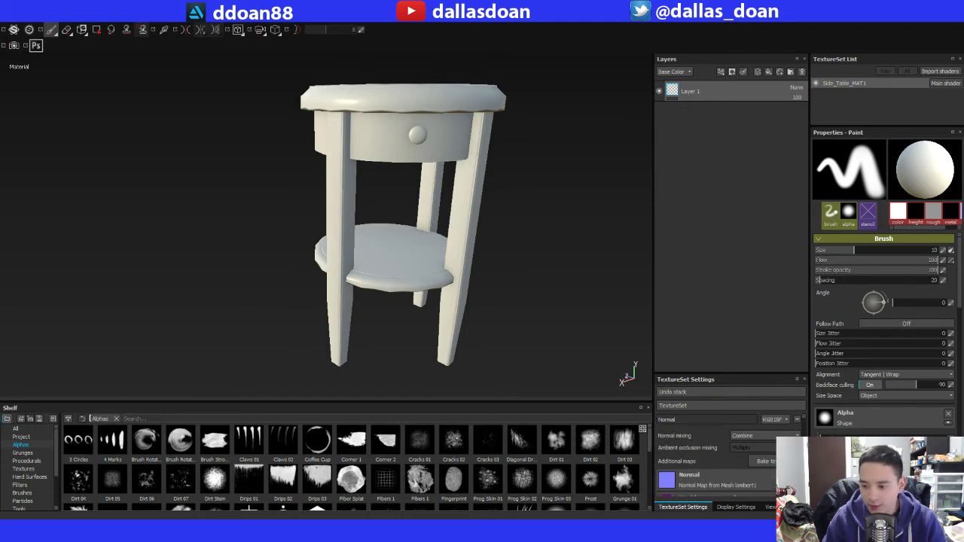
# Bake the Side_Table_MAT1 textures with Max Frontal Distance 0.1 and dismiss the finished message
pyautogui.click(766, 462)
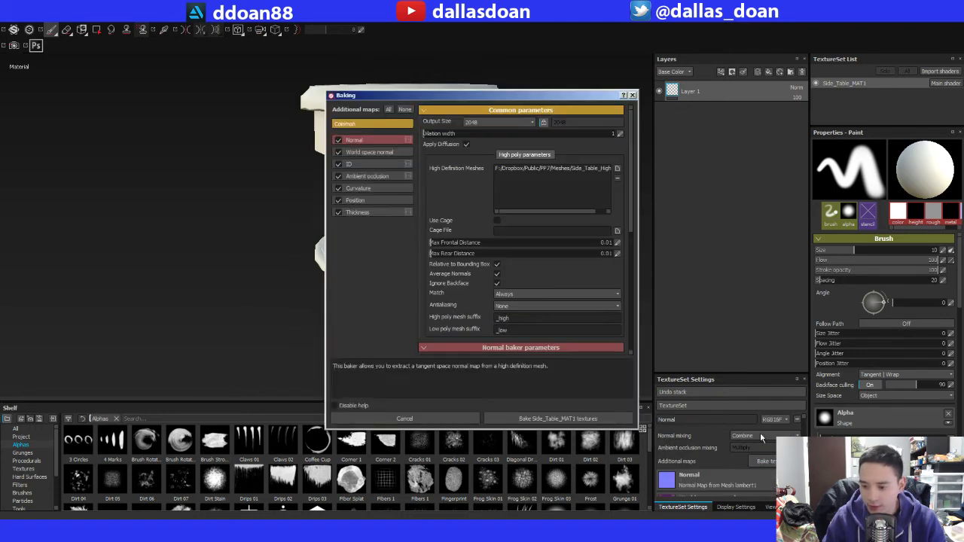
pyautogui.click(614, 244)
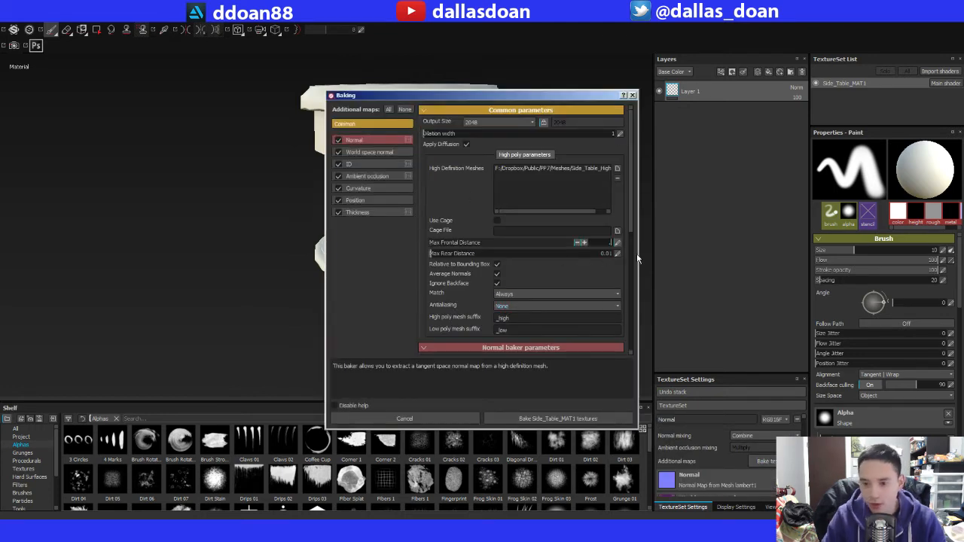
pyautogui.write('.1')
pyautogui.press('Return')
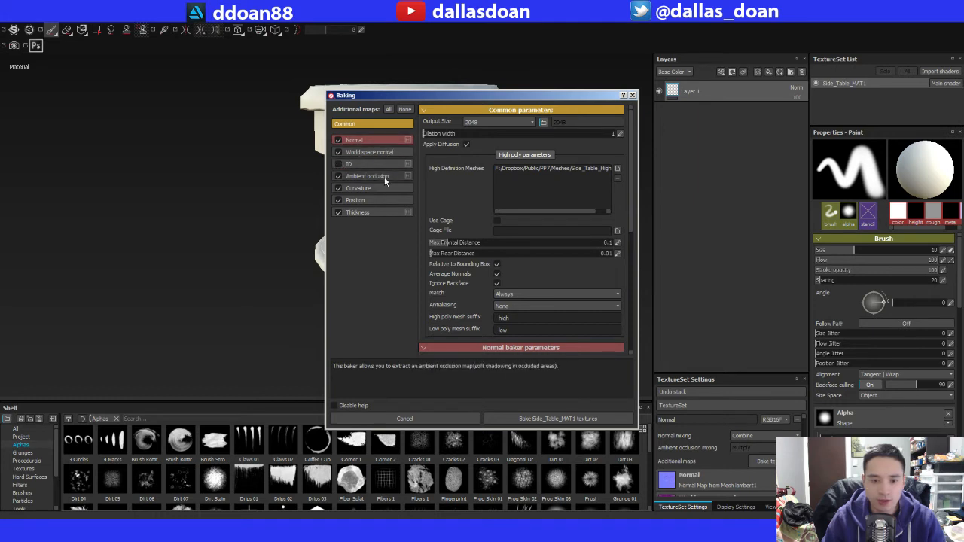
pyautogui.click(550, 419)
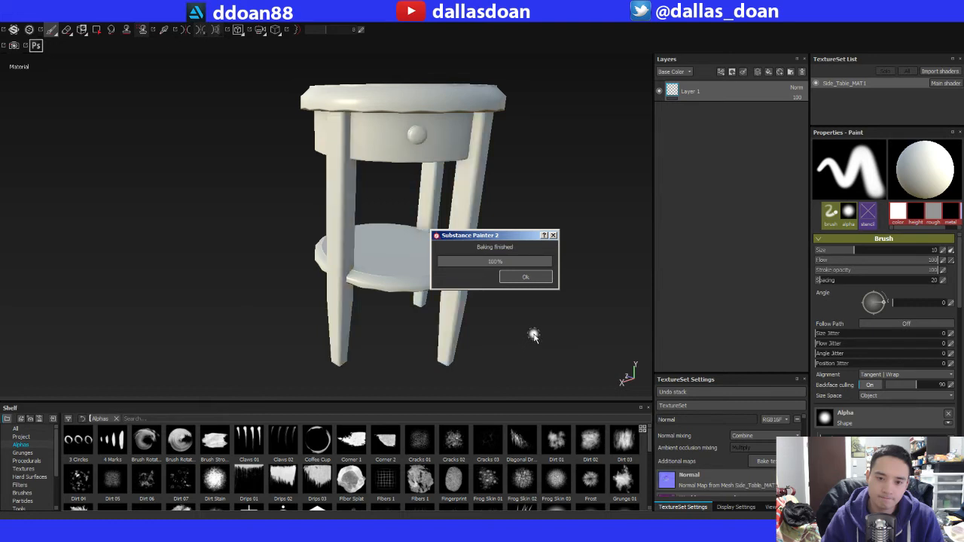
pyautogui.press('Return')
# Orbit around the table at low and high angles to check the new bake
pyautogui.moveTo(493, 253)
pyautogui.keyDown('alt'); pyautogui.mouseDown()
pyautogui.moveTo(457, 204)
pyautogui.moveTo(477, 233)
pyautogui.moveTo(481, 221)
pyautogui.moveTo(472, 230)
pyautogui.moveTo(502, 237)
pyautogui.moveTo(587, 225)
pyautogui.moveTo(493, 221)
pyautogui.moveTo(348, 164)
pyautogui.mouseUp(); pyautogui.keyUp('alt')
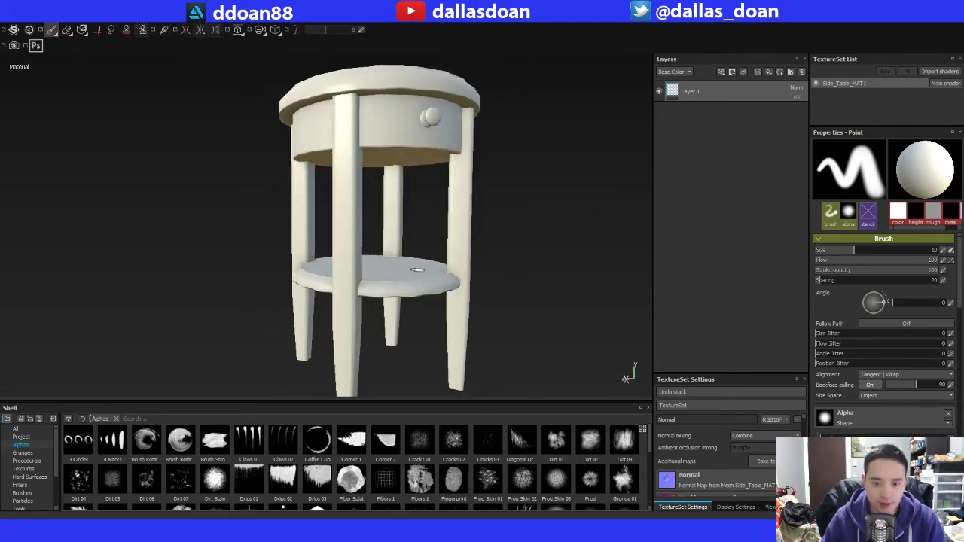
pyautogui.keyDown('alt'); pyautogui.moveTo(417, 269); pyautogui.dragTo(430, 316); pyautogui.keyUp('alt')
pyautogui.keyDown('alt'); pyautogui.moveTo(430, 316); pyautogui.dragTo(449, 234, button='right'); pyautogui.keyUp('alt')
pyautogui.keyDown('alt'); pyautogui.moveTo(449, 234); pyautogui.dragTo(449, 289, button='middle'); pyautogui.keyUp('alt')
pyautogui.keyDown('alt'); pyautogui.moveTo(449, 290); pyautogui.dragTo(452, 258); pyautogui.keyUp('alt')
pyautogui.keyDown('alt'); pyautogui.moveTo(452, 258); pyautogui.dragTo(449, 254, button='right'); pyautogui.keyUp('alt')
pyautogui.keyDown('alt'); pyautogui.moveTo(449, 255); pyautogui.dragTo(469, 268); pyautogui.keyUp('alt')
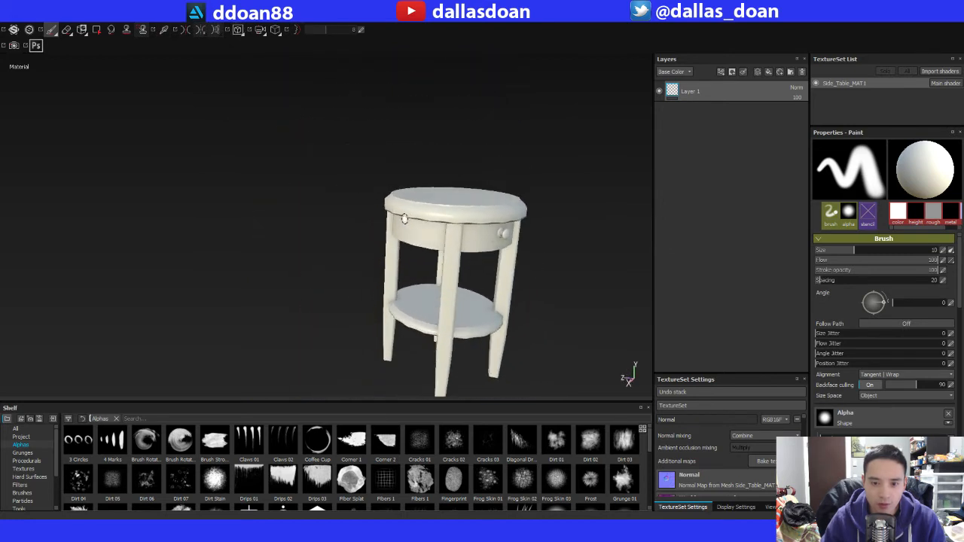
pyautogui.moveTo(405, 218)
pyautogui.keyDown('alt'); pyautogui.mouseDown()
pyautogui.moveTo(410, 226)
pyautogui.moveTo(436, 209)
pyautogui.moveTo(461, 145)
pyautogui.moveTo(487, 268)
pyautogui.moveTo(467, 254)
pyautogui.moveTo(463, 195)
pyautogui.moveTo(447, 290)
pyautogui.moveTo(464, 183)
pyautogui.moveTo(452, 215)
pyautogui.moveTo(400, 245)
pyautogui.moveTo(426, 208)
pyautogui.moveTo(492, 181)
pyautogui.moveTo(499, 310)
pyautogui.moveTo(495, 215)
pyautogui.moveTo(485, 215)
pyautogui.moveTo(482, 235)
pyautogui.moveTo(547, 305)
pyautogui.moveTo(587, 268)
pyautogui.moveTo(474, 312)
pyautogui.moveTo(444, 271)
pyautogui.moveTo(454, 211)
pyautogui.moveTo(454, 311)
pyautogui.moveTo(525, 329)
pyautogui.moveTo(545, 317)
pyautogui.mouseUp(); pyautogui.keyUp('alt')
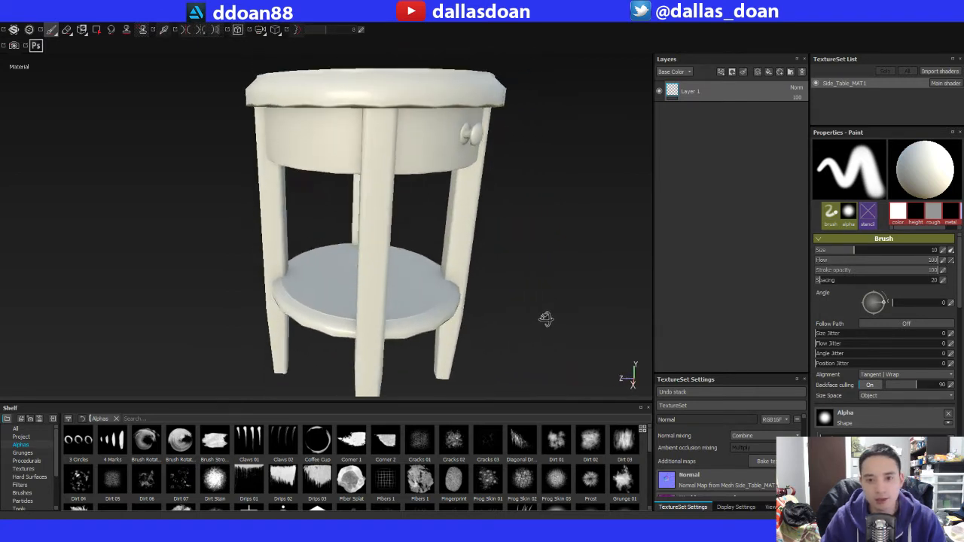
pyautogui.keyDown('alt'); pyautogui.moveTo(594, 342); pyautogui.dragTo(552, 329); pyautogui.keyUp('alt')
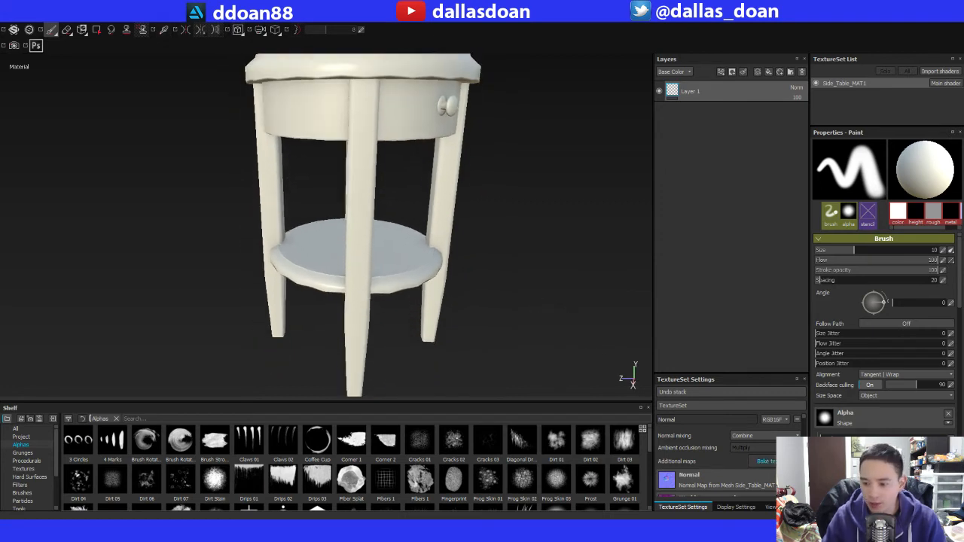
# Bake Side_Table_MAT1 again with Match set to By Mesh Name, then dismiss the finished message
pyautogui.click(766, 461)
pyautogui.click(540, 295)
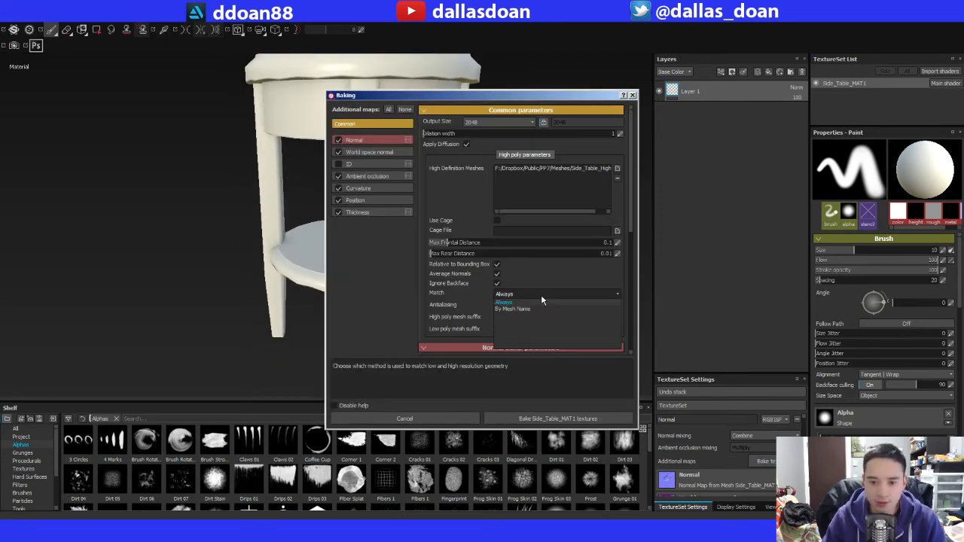
pyautogui.click(539, 308)
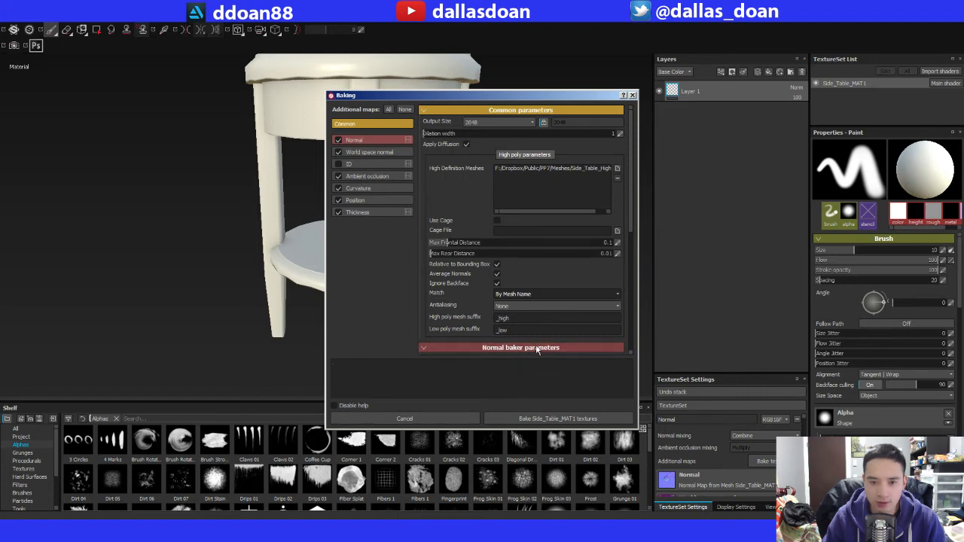
pyautogui.click(573, 416)
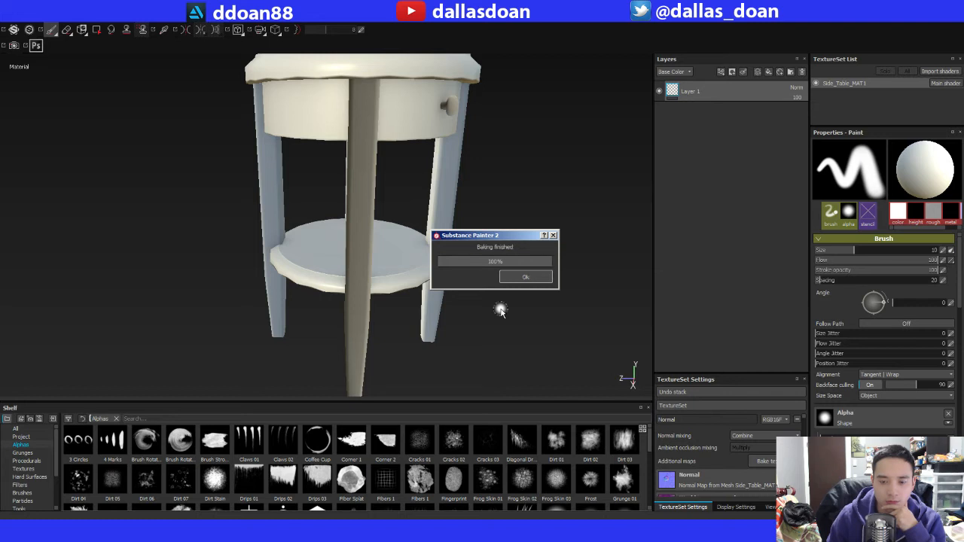
pyautogui.press('Return')
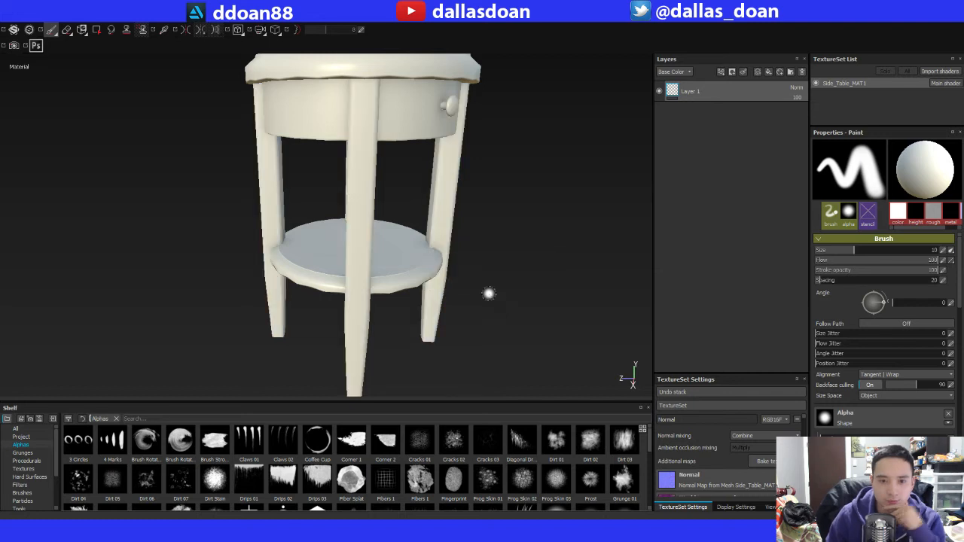
pyautogui.keyDown('alt'); pyautogui.moveTo(448, 253); pyautogui.dragTo(398, 300); pyautogui.keyUp('alt')
pyautogui.scroll(-7, 400, 294)
pyautogui.moveTo(418, 254)
pyautogui.keyDown('alt'); pyautogui.mouseDown()
pyautogui.moveTo(456, 237)
pyautogui.moveTo(455, 285)
pyautogui.moveTo(448, 200)
pyautogui.mouseUp(); pyautogui.keyUp('alt')
pyautogui.scroll(8, 439, 228)
pyautogui.scroll(-6, 454, 230)
pyautogui.scroll(8, 459, 274)
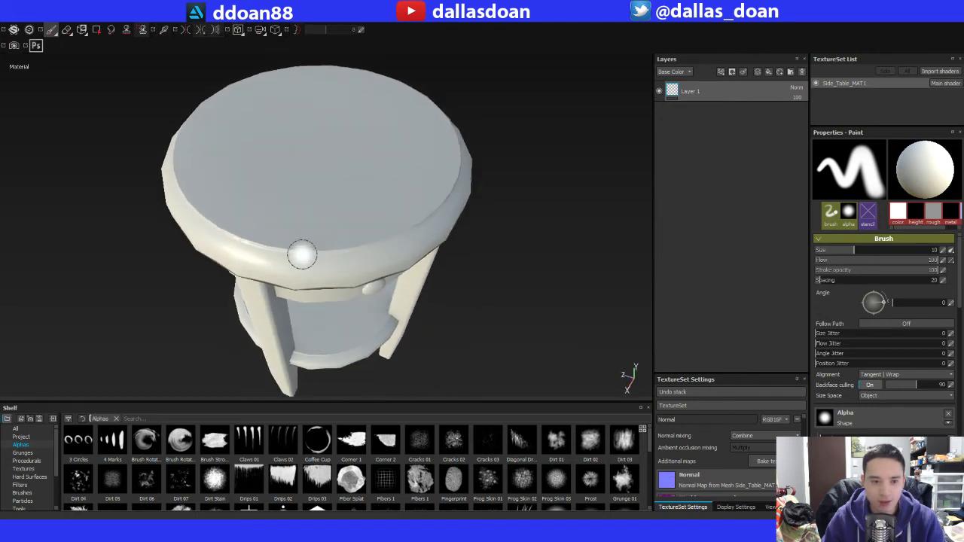
pyautogui.keyDown('alt'); pyautogui.moveTo(323, 224); pyautogui.dragTo(463, 222); pyautogui.keyUp('alt')
pyautogui.scroll(-2, 500, 194)
pyautogui.scroll(-2, 500, 194)
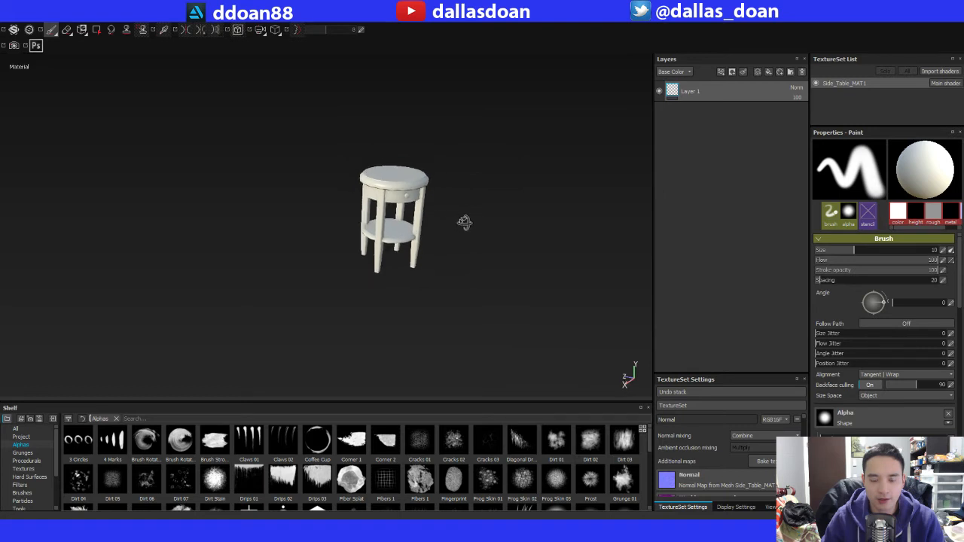
pyautogui.keyDown('alt'); pyautogui.moveTo(477, 219); pyautogui.dragTo(433, 217, button='middle'); pyautogui.keyUp('alt')
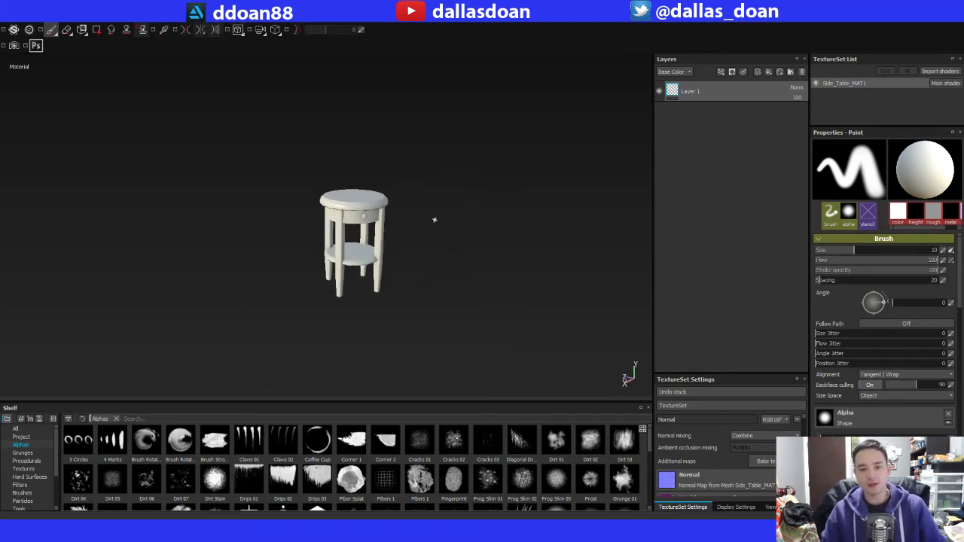
pyautogui.scroll(2, 435, 218)
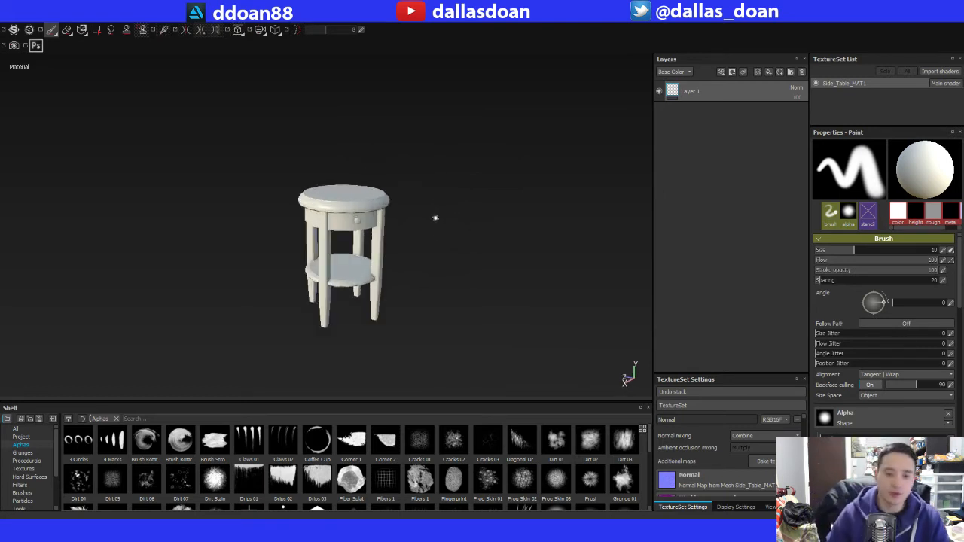
pyautogui.scroll(5, 435, 218)
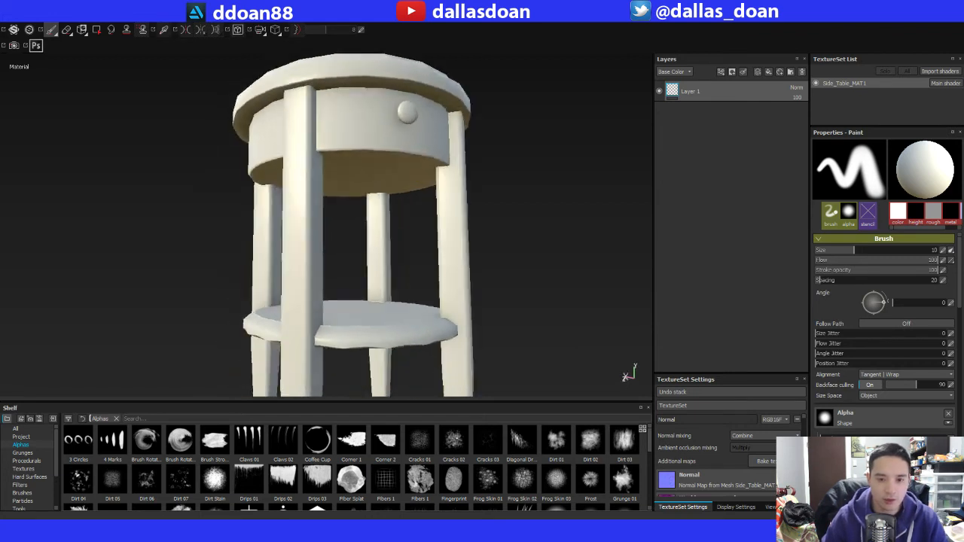
pyautogui.scroll(-6, 519, 187)
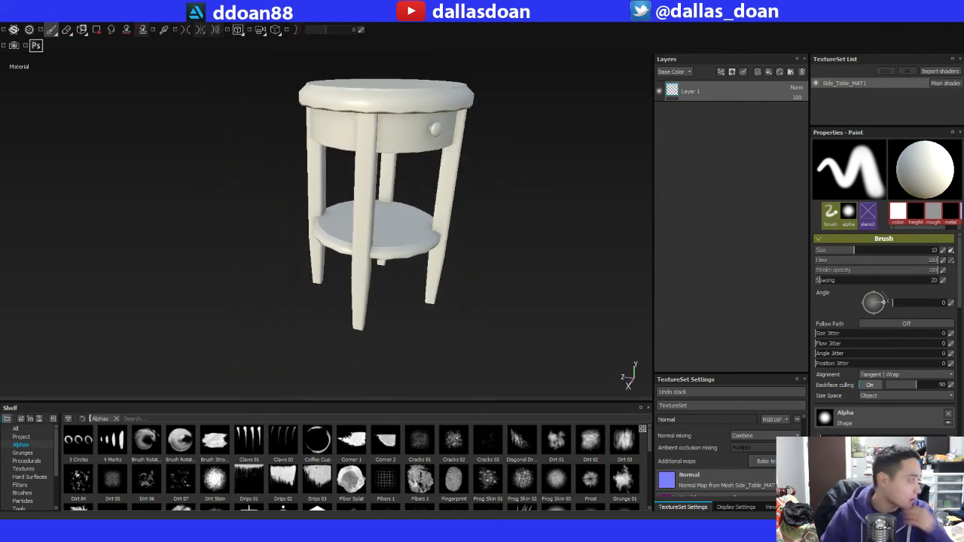
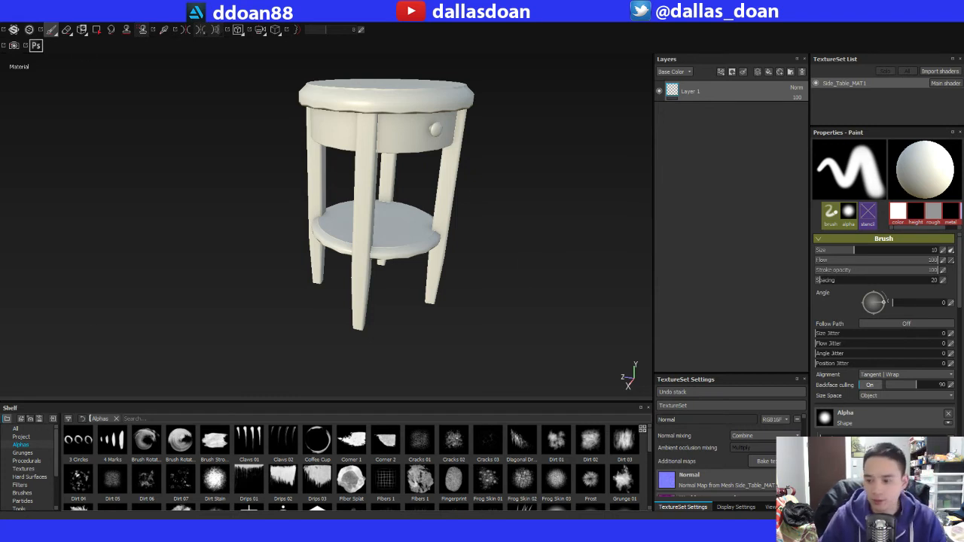
# Open the Baking dialog and screenshot the Match settings (By Mesh Name, _high/_low suffixes)
pyautogui.click(762, 461)
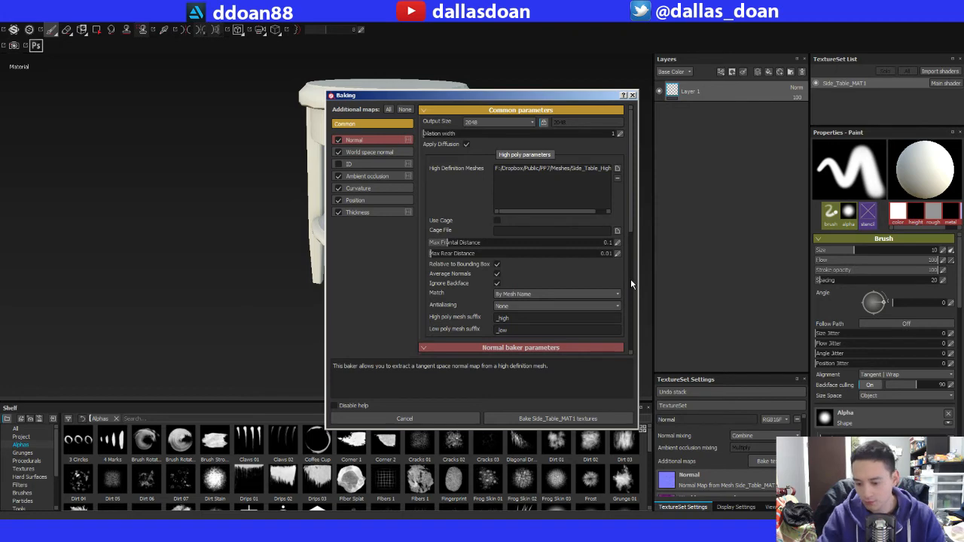
pyautogui.press('Print')
pyautogui.moveTo(409, 258); pyautogui.dragTo(618, 343)
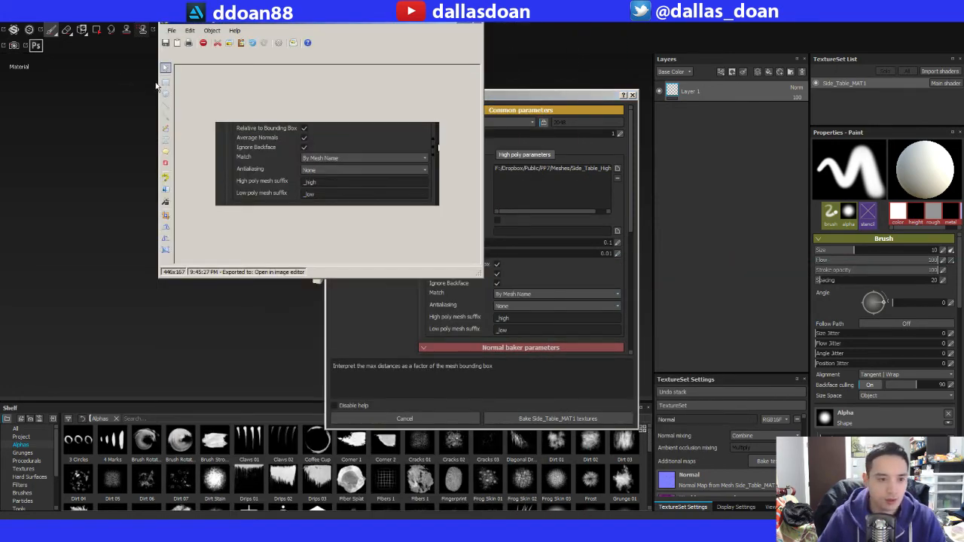
# Outline the Match row with a red rectangle and copy the annotated capture to the clipboard
pyautogui.click(166, 81)
pyautogui.moveTo(234, 149); pyautogui.dragTo(431, 163)
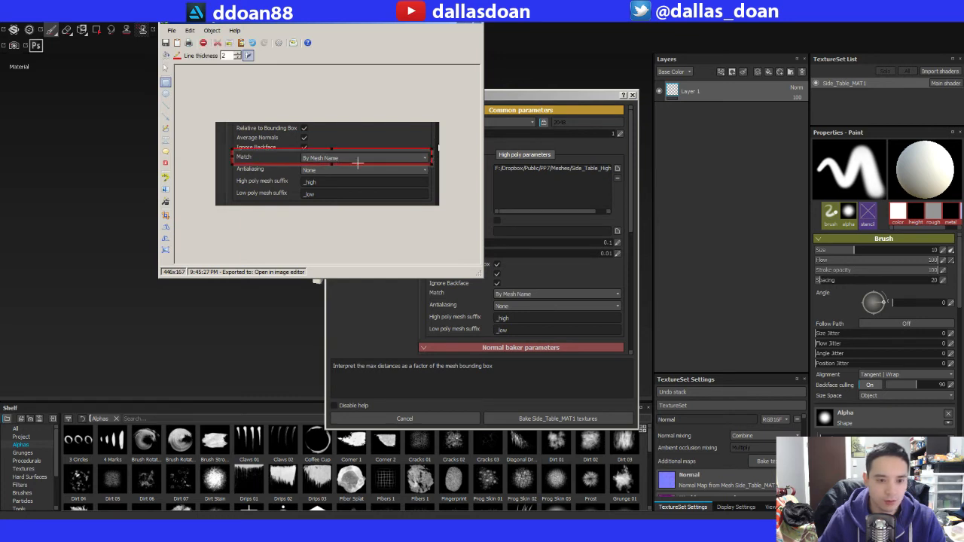
pyautogui.click(165, 67)
pyautogui.click(177, 42)
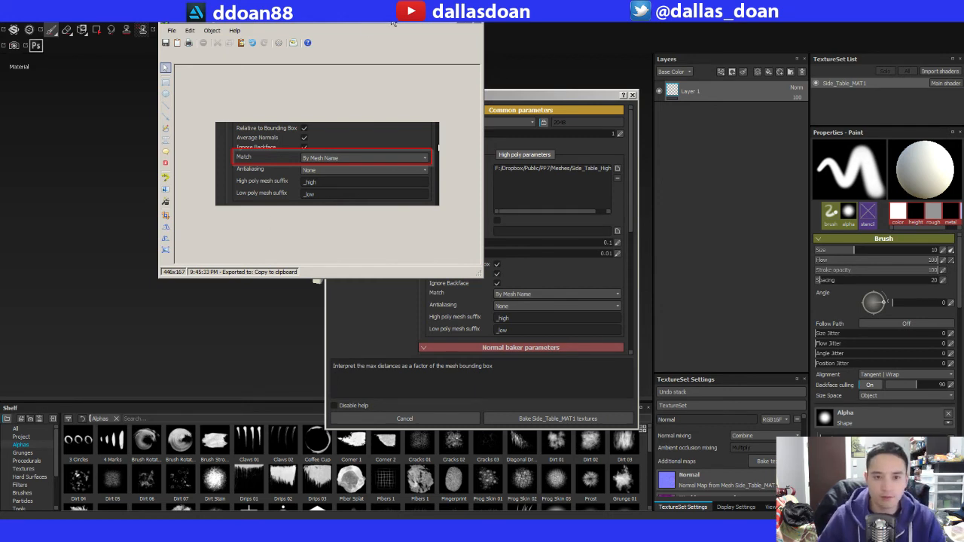
# Maximize, restore, and then close the Greenshot editor window
pyautogui.moveTo(391, 21); pyautogui.dragTo(392, 22)
pyautogui.click(469, 22)
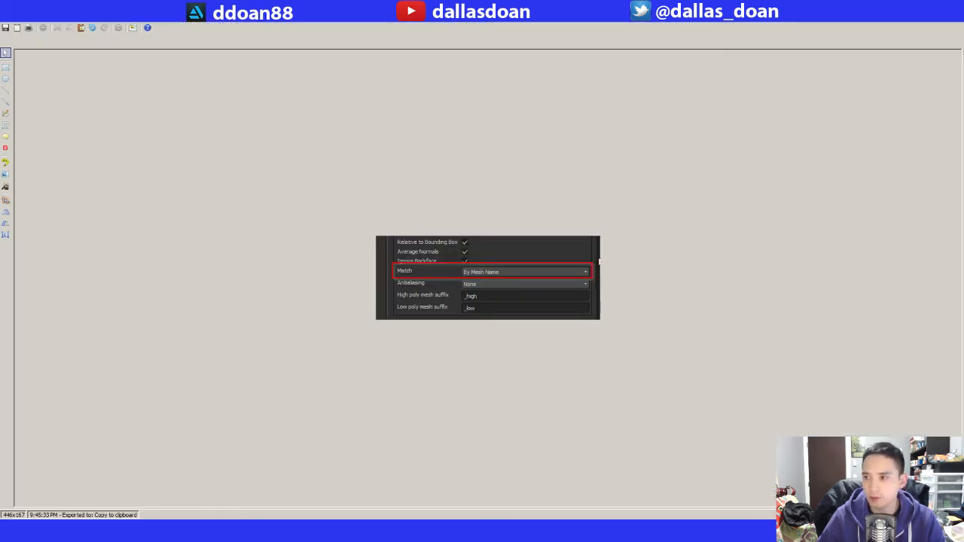
pyautogui.click(946, 8)
pyautogui.click(480, 24)
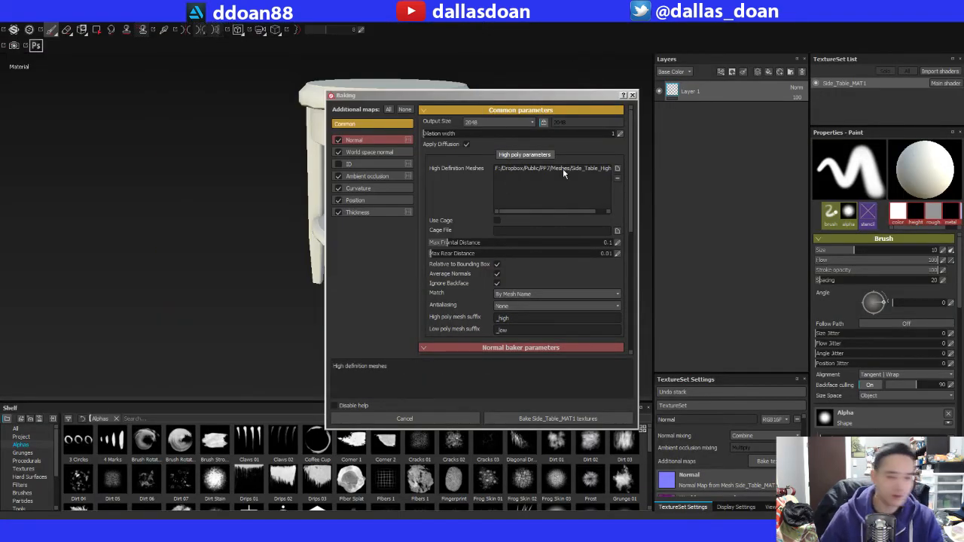
# Cancel the bake, orbit to inspect the table's underside, and switch over to Maya
pyautogui.click(429, 419)
pyautogui.keyDown('alt'); pyautogui.moveTo(339, 302); pyautogui.dragTo(380, 220); pyautogui.keyUp('alt')
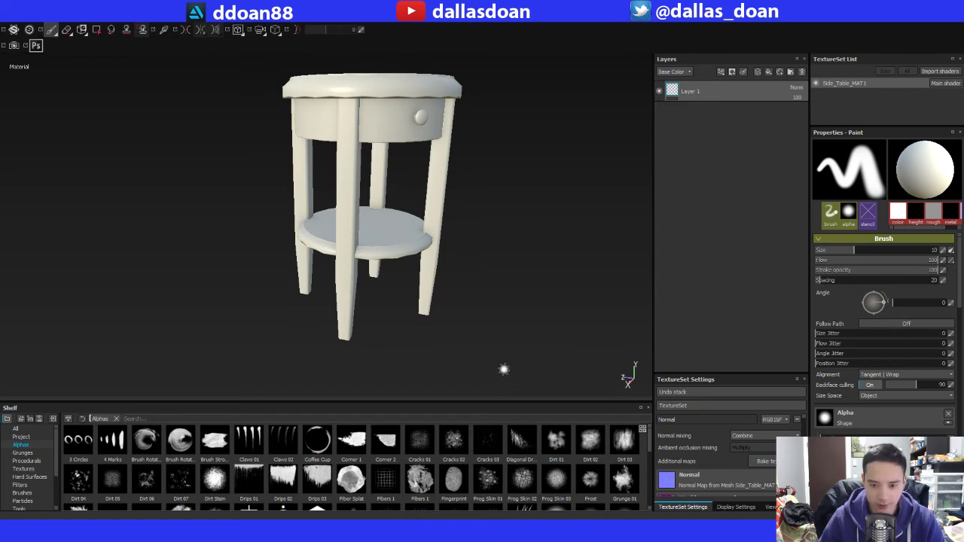
pyautogui.keyDown('alt'); pyautogui.moveTo(426, 331); pyautogui.dragTo(449, 244); pyautogui.keyUp('alt')
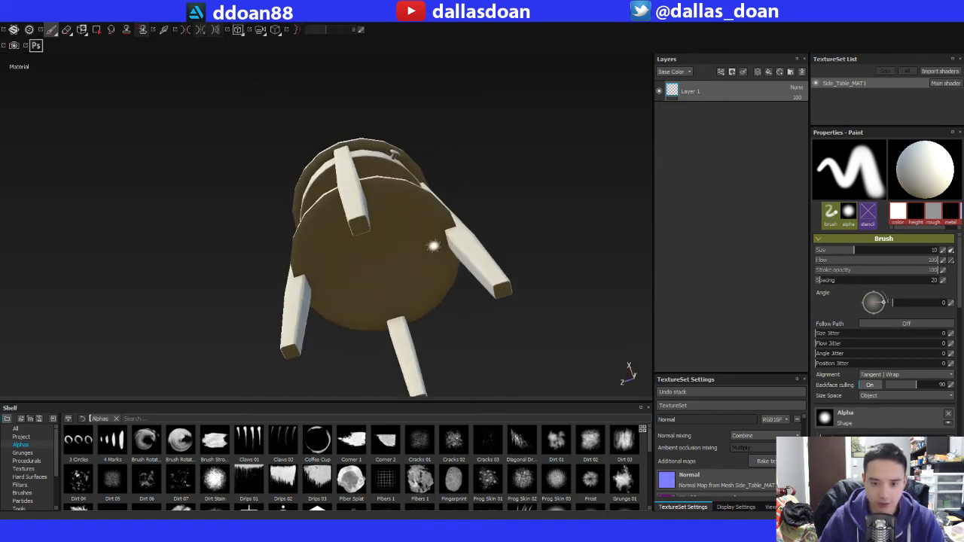
pyautogui.keyDown('alt'); pyautogui.moveTo(301, 262); pyautogui.dragTo(369, 286); pyautogui.keyUp('alt')
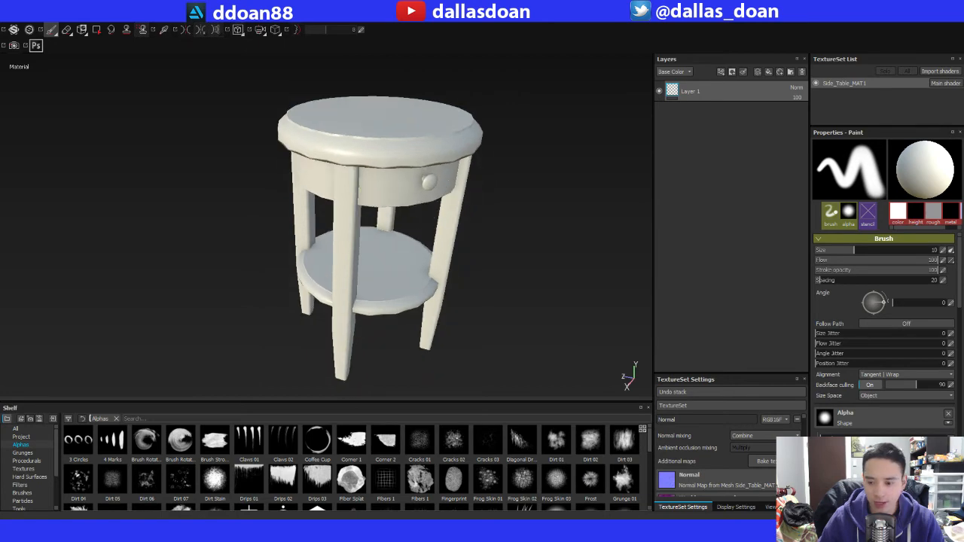
pyautogui.hotkey('alt', 'Tab')
pyautogui.click(396, 169)
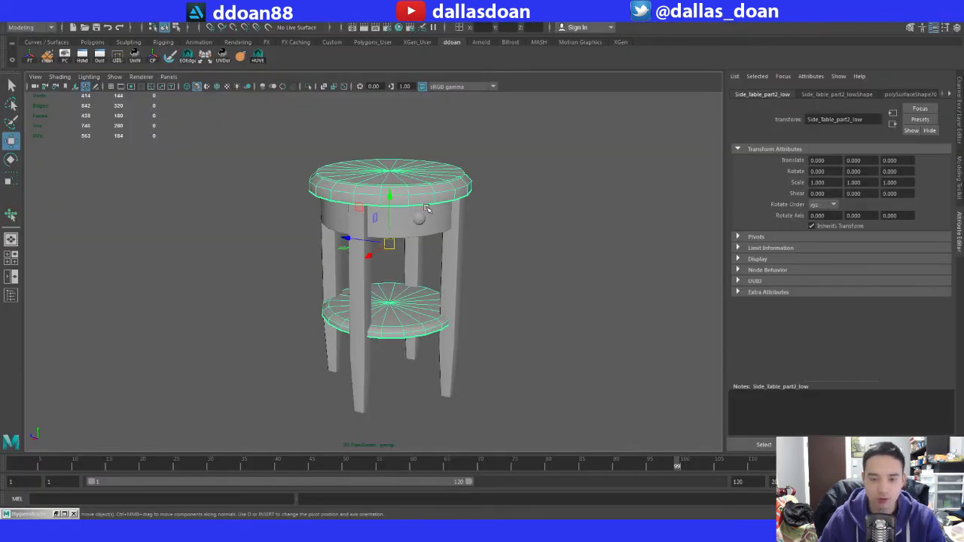
pyautogui.keyDown('alt'); pyautogui.moveTo(426, 209); pyautogui.dragTo(447, 208, button='right'); pyautogui.keyUp('alt')
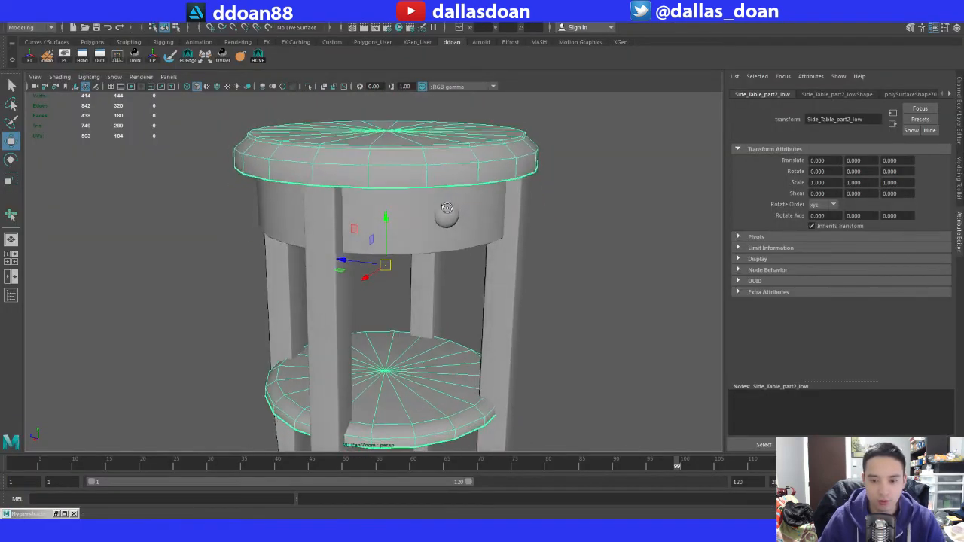
pyautogui.keyDown('alt'); pyautogui.moveTo(447, 208); pyautogui.dragTo(460, 207); pyautogui.keyUp('alt')
pyautogui.keyDown('alt'); pyautogui.moveTo(460, 206); pyautogui.dragTo(471, 237, button='middle'); pyautogui.keyUp('alt')
pyautogui.keyDown('alt'); pyautogui.moveTo(471, 236); pyautogui.dragTo(486, 266); pyautogui.keyUp('alt')
pyautogui.keyDown('alt'); pyautogui.moveTo(486, 266); pyautogui.dragTo(483, 266, button='right'); pyautogui.keyUp('alt')
pyautogui.keyDown('alt'); pyautogui.moveTo(484, 266); pyautogui.dragTo(478, 232, button='middle'); pyautogui.keyUp('alt')
pyautogui.moveTo(477, 232)
pyautogui.keyDown('alt'); pyautogui.mouseDown()
pyautogui.moveTo(476, 205)
pyautogui.moveTo(479, 234)
pyautogui.mouseUp(); pyautogui.keyUp('alt')
pyautogui.keyDown('alt'); pyautogui.moveTo(480, 235); pyautogui.dragTo(482, 238, button='right'); pyautogui.keyUp('alt')
pyautogui.keyDown('alt'); pyautogui.moveTo(482, 239); pyautogui.dragTo(475, 156); pyautogui.keyUp('alt')
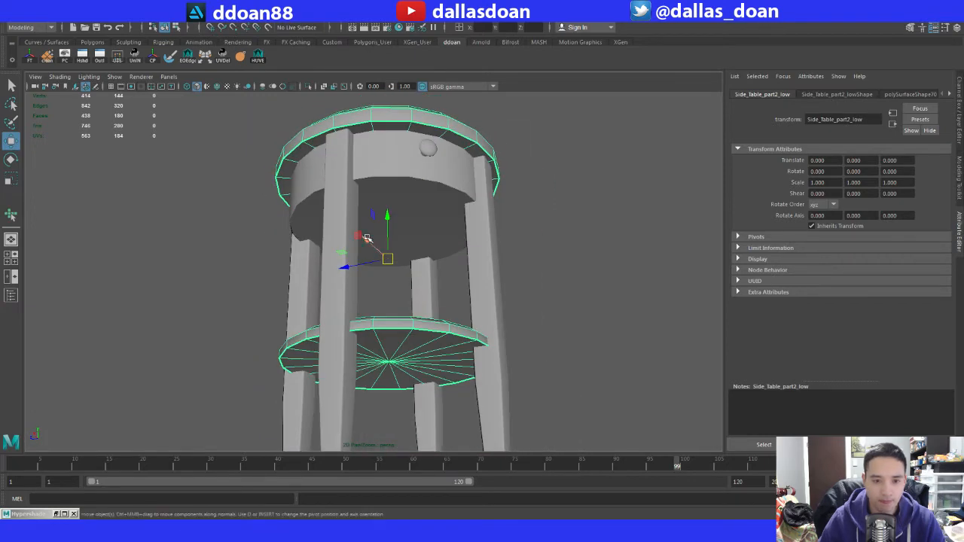
pyautogui.hotkey('shift', 'h')
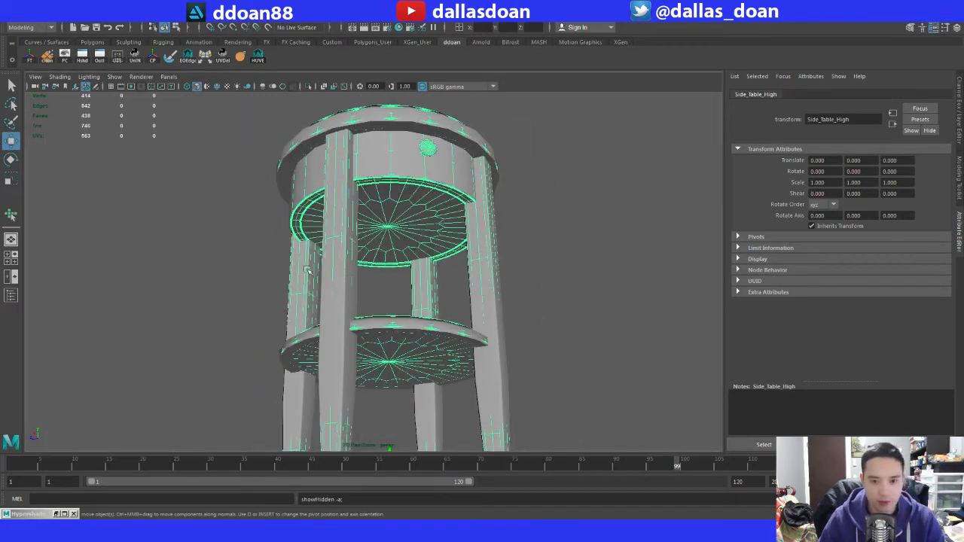
pyautogui.keyDown('alt'); pyautogui.moveTo(247, 252); pyautogui.dragTo(247, 274); pyautogui.keyUp('alt')
pyautogui.keyDown('alt'); pyautogui.moveTo(248, 274); pyautogui.dragTo(253, 275, button='right'); pyautogui.keyUp('alt')
pyautogui.keyDown('alt'); pyautogui.moveTo(253, 275); pyautogui.dragTo(256, 296); pyautogui.keyUp('alt')
pyautogui.hotkey('ctrl', 'z')
pyautogui.hotkey('ctrl', 'z')
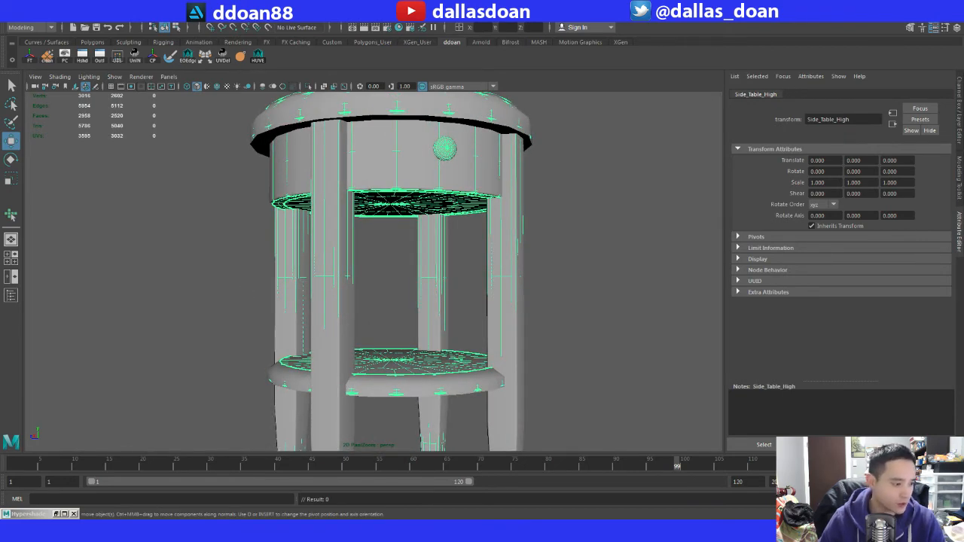
pyautogui.press('Down')
pyautogui.press('Right')
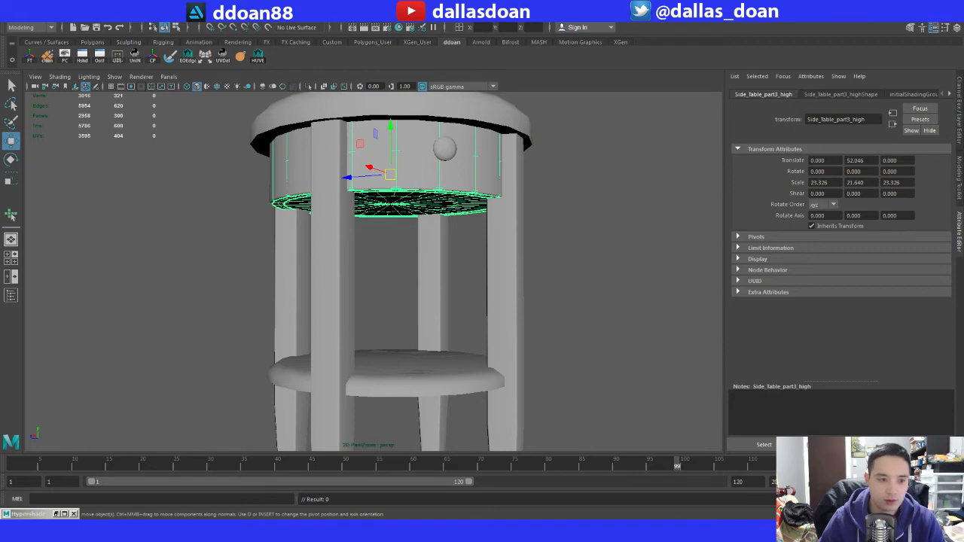
pyautogui.keyDown('shift'); pyautogui.click(330, 249); pyautogui.keyUp('shift')
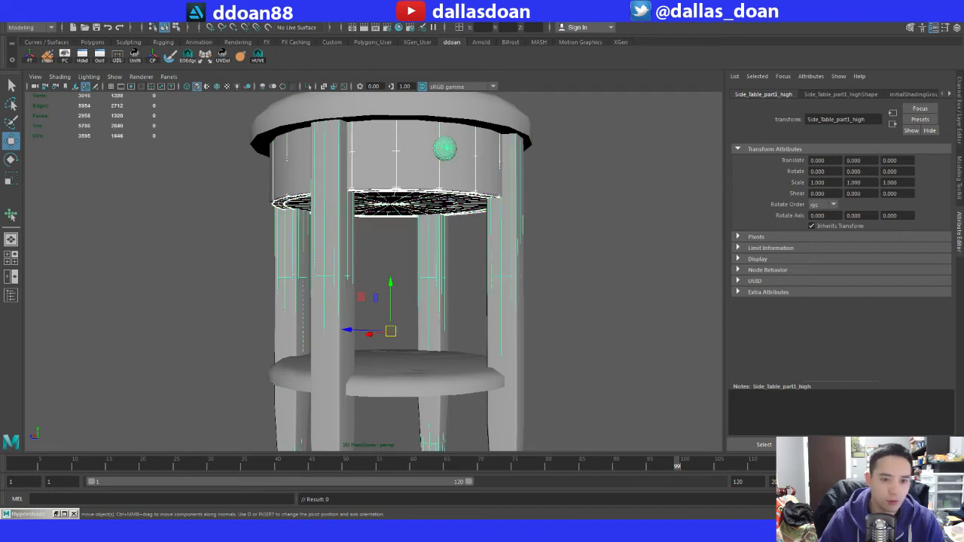
pyautogui.scroll(-4, 109, 341)
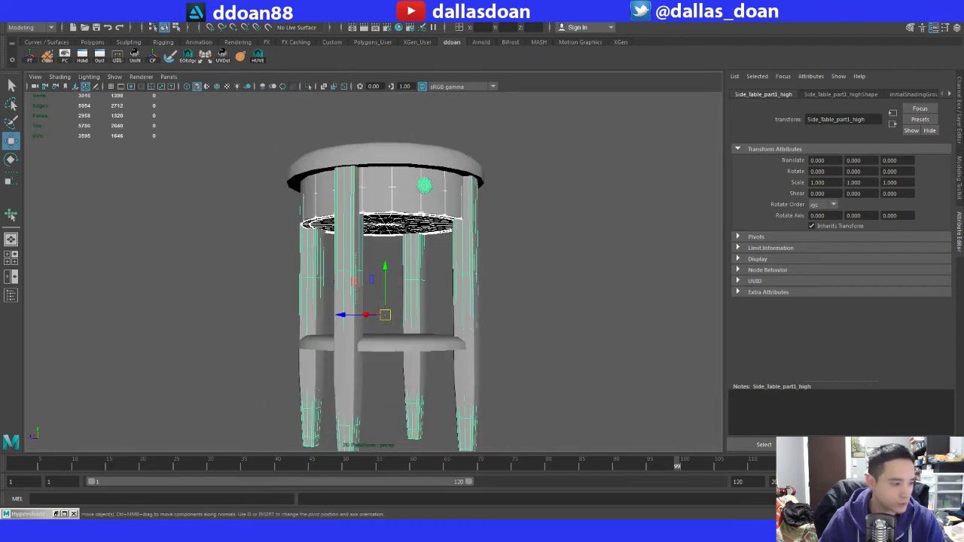
pyautogui.press('Right')
pyautogui.press('Right')
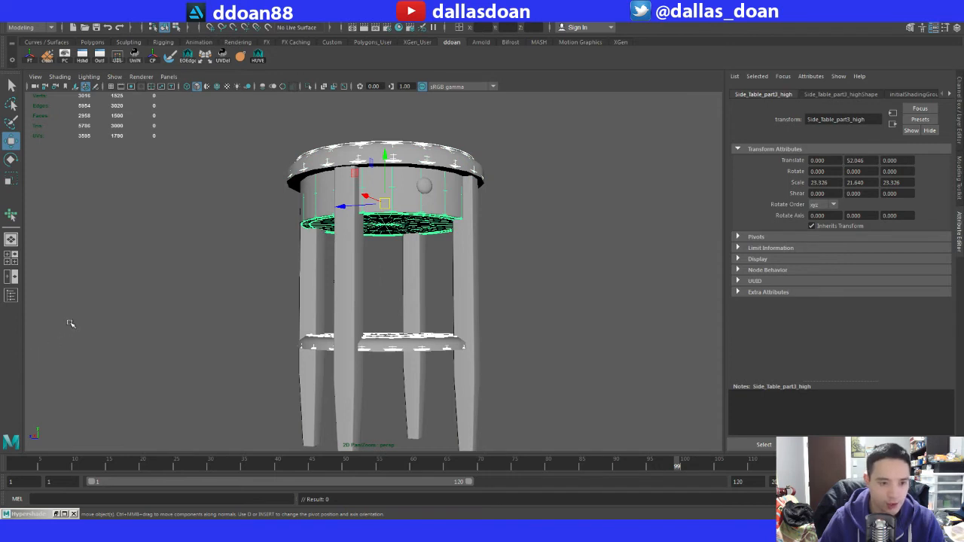
pyautogui.press('Right')
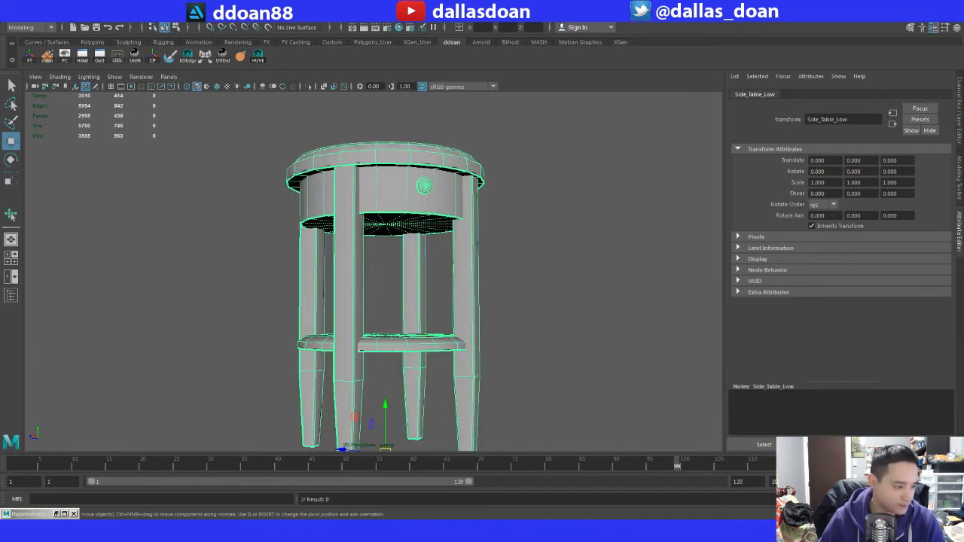
pyautogui.press('Down')
pyautogui.press('Right')
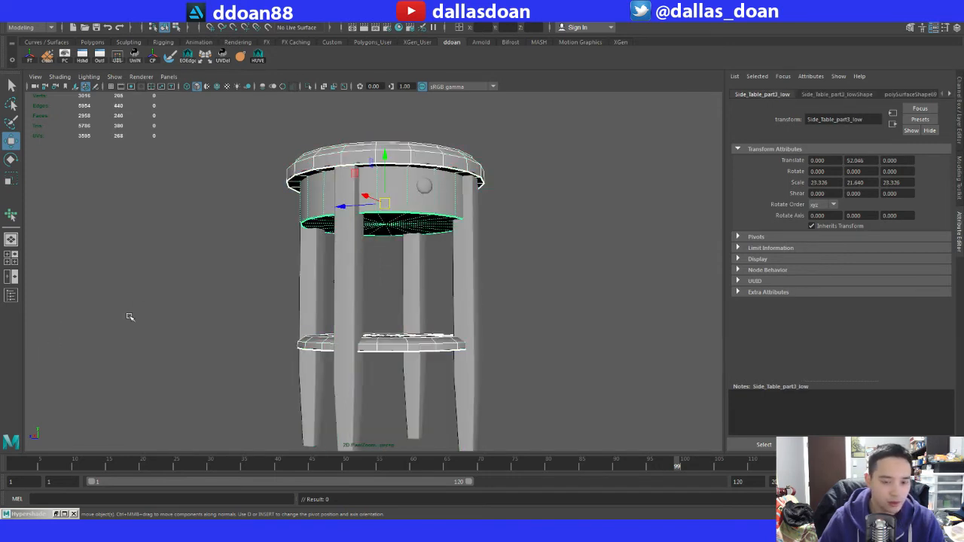
pyautogui.scroll(6, 176, 294)
pyautogui.scroll(3, 183, 305)
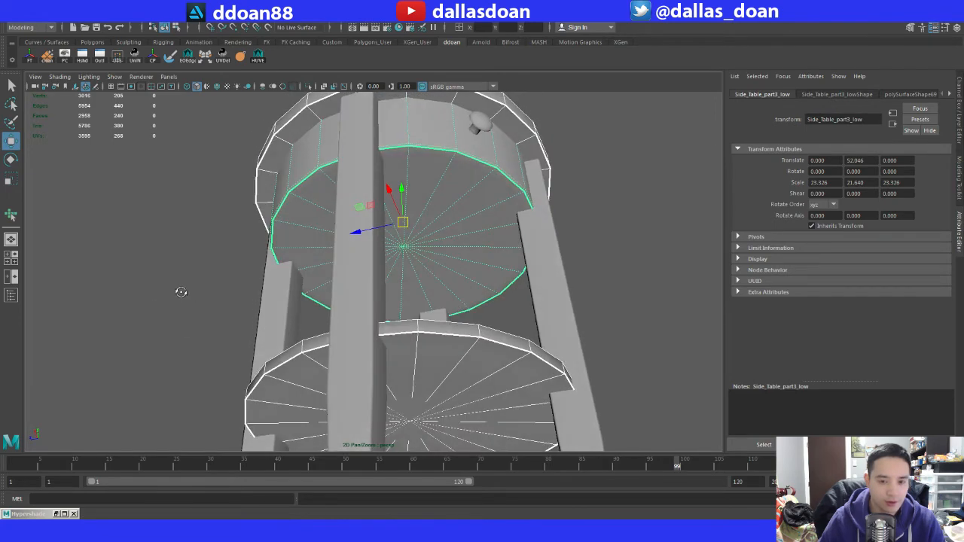
pyautogui.click(456, 249)
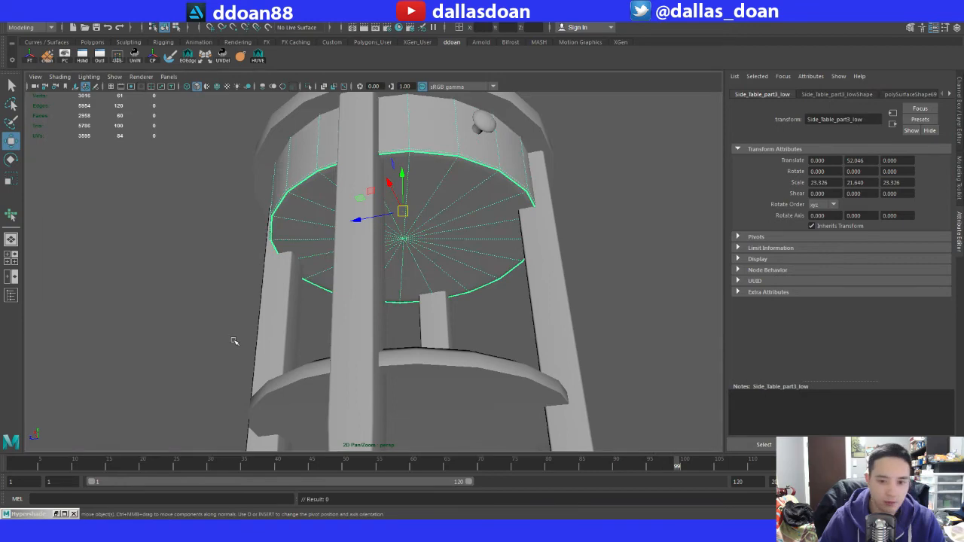
pyautogui.keyDown('alt'); pyautogui.moveTo(234, 339); pyautogui.dragTo(285, 379); pyautogui.keyUp('alt')
pyautogui.click(314, 370)
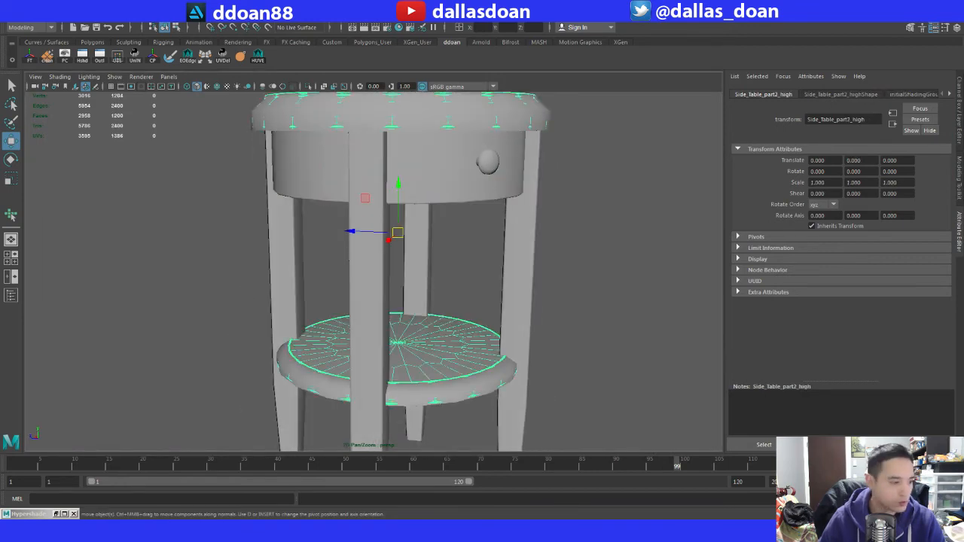
pyautogui.hotkey('ctrl', 'h')
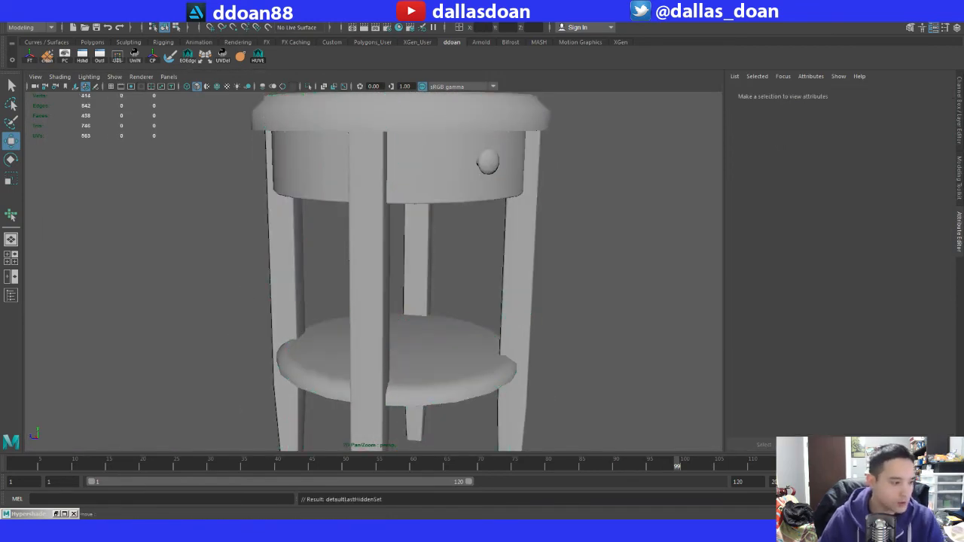
# Select the drawer body and apply Smooth to it
pyautogui.click(285, 320)
pyautogui.keyDown('alt'); pyautogui.moveTo(233, 303); pyautogui.dragTo(243, 282); pyautogui.keyUp('alt')
pyautogui.click(422, 180)
pyautogui.keyDown('alt'); pyautogui.moveTo(436, 239); pyautogui.dragTo(442, 274); pyautogui.keyUp('alt')
pyautogui.press('g')
pyautogui.click(485, 332)
pyautogui.keyDown('alt'); pyautogui.moveTo(487, 335); pyautogui.dragTo(464, 286); pyautogui.keyUp('alt')
pyautogui.click(457, 234)
pyautogui.keyDown('alt'); pyautogui.moveTo(457, 234); pyautogui.dragTo(472, 299); pyautogui.keyUp('alt')
pyautogui.click(465, 298)
pyautogui.click(454, 234)
# Smooth the lower shelf, undo an extra repeat, and smooth the drawer body again
pyautogui.click(469, 327)
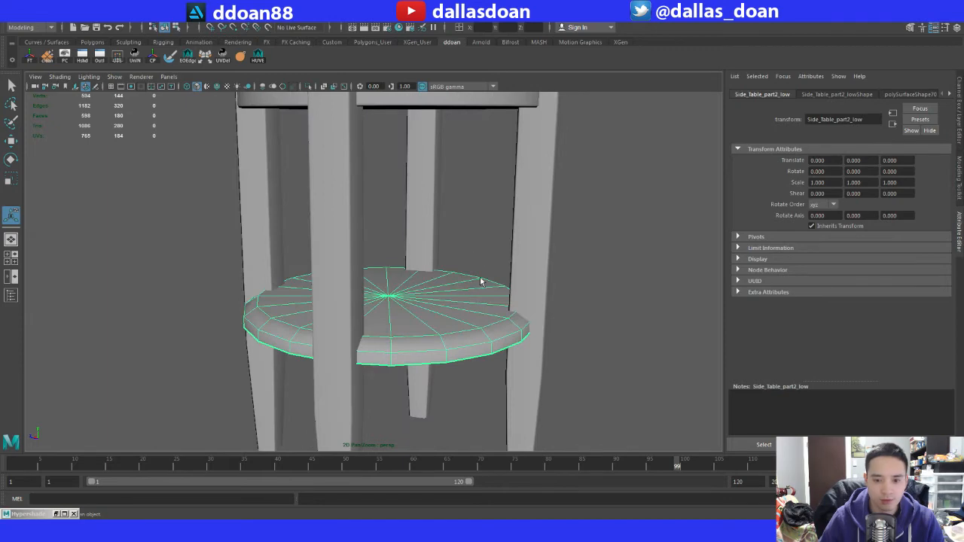
pyautogui.press('g')
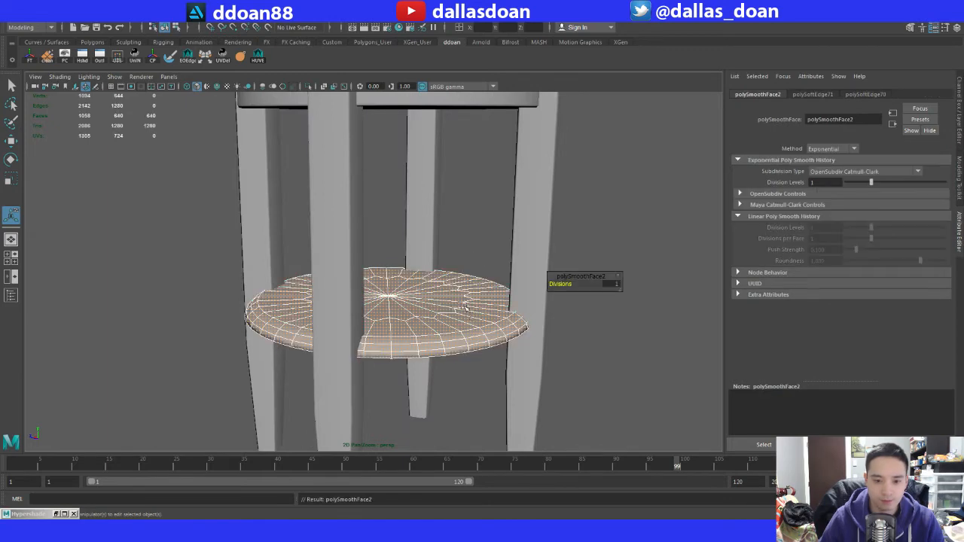
pyautogui.click(470, 284)
pyautogui.keyDown('alt'); pyautogui.moveTo(468, 320); pyautogui.dragTo(493, 309); pyautogui.keyUp('alt')
pyautogui.press('g')
pyautogui.hotkey('ctrl', 'z')
pyautogui.hotkey('ctrl', 'z')
pyautogui.hotkey('ctrl', 'z')
pyautogui.click(452, 283)
pyautogui.press('g')
# Set the shelf's UV Boundary Smoothing to Preserve Edges and Corners
pyautogui.click(465, 278)
pyautogui.press('q')
pyautogui.press('F10')
pyautogui.doubleClick(493, 309)
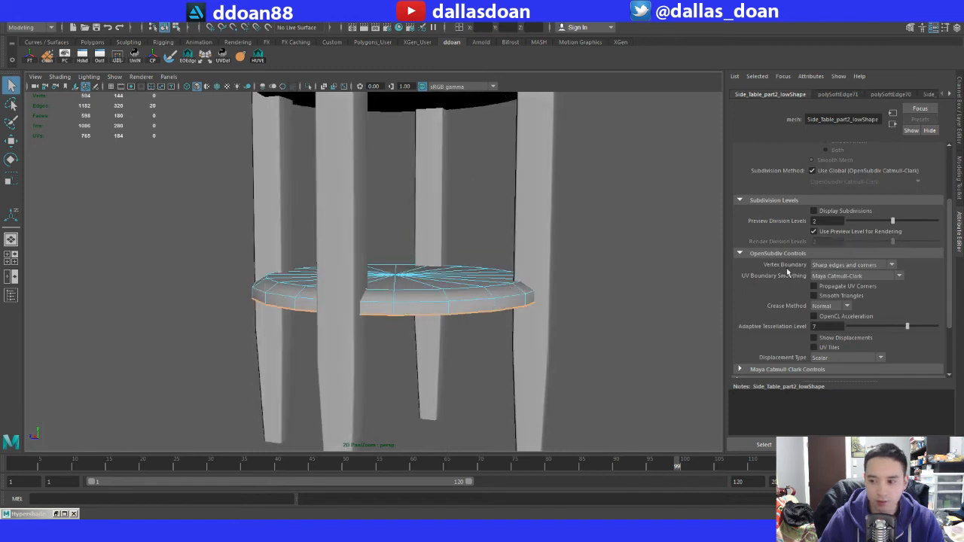
pyautogui.click(851, 275)
pyautogui.click(830, 298)
pyautogui.keyDown('alt'); pyautogui.moveTo(421, 224); pyautogui.dragTo(503, 233); pyautogui.keyUp('alt')
pyautogui.click(504, 177)
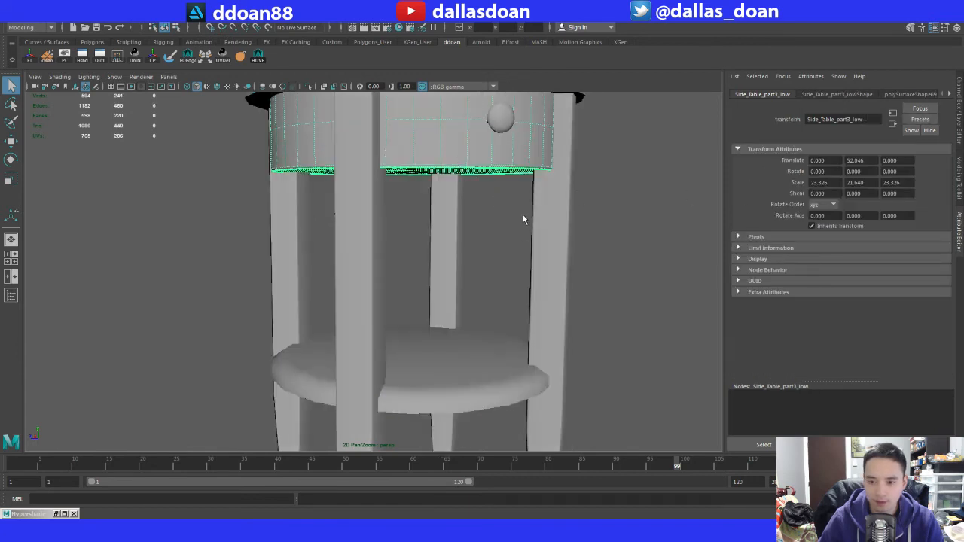
# Check the drawer body's subdivision settings and select the shelf's rim edge loop
pyautogui.hotkey('ctrl', 'a')
pyautogui.hotkey('ctrl', 'a')
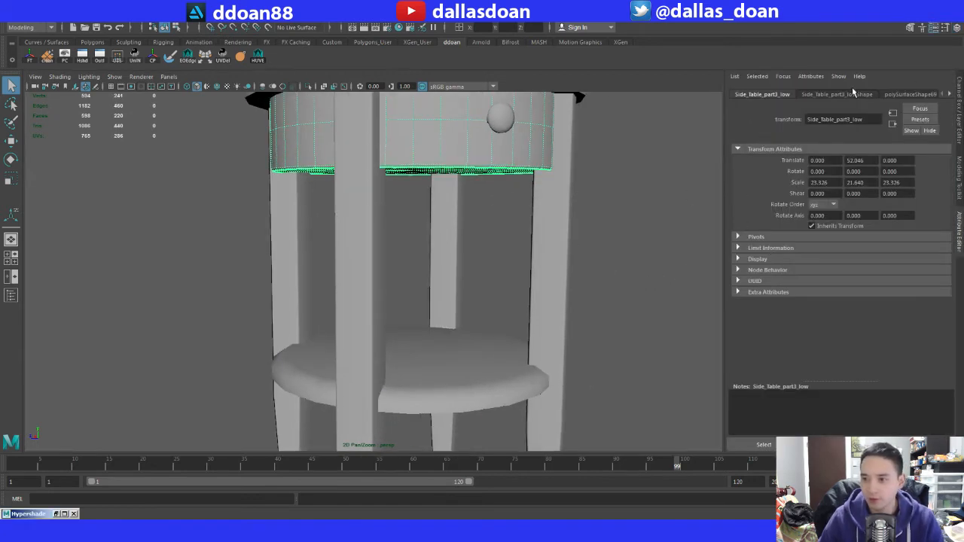
pyautogui.click(855, 94)
pyautogui.keyDown('alt'); pyautogui.moveTo(542, 271); pyautogui.dragTo(503, 283); pyautogui.keyUp('alt')
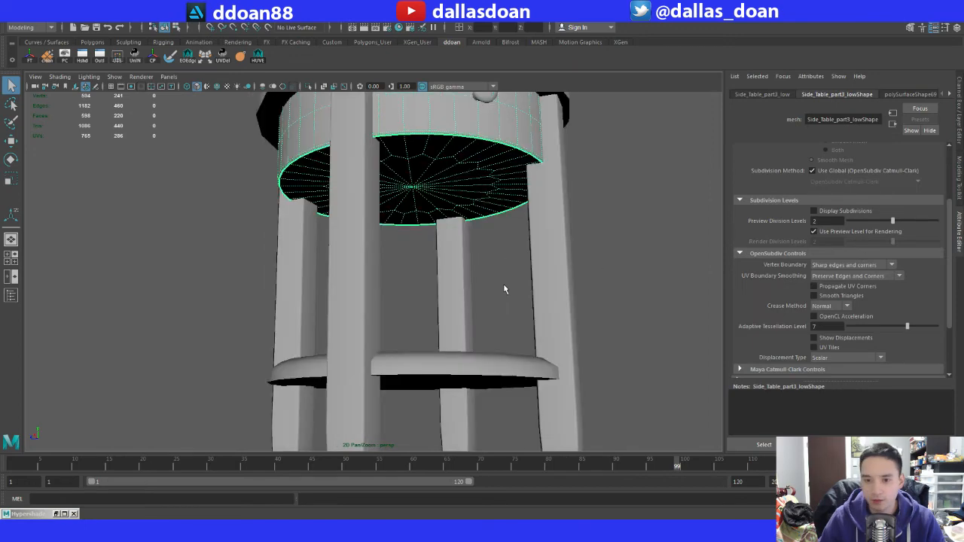
pyautogui.click(482, 372)
pyautogui.keyDown('alt'); pyautogui.moveTo(482, 373); pyautogui.dragTo(419, 243); pyautogui.keyUp('alt')
pyautogui.doubleClick(418, 251)
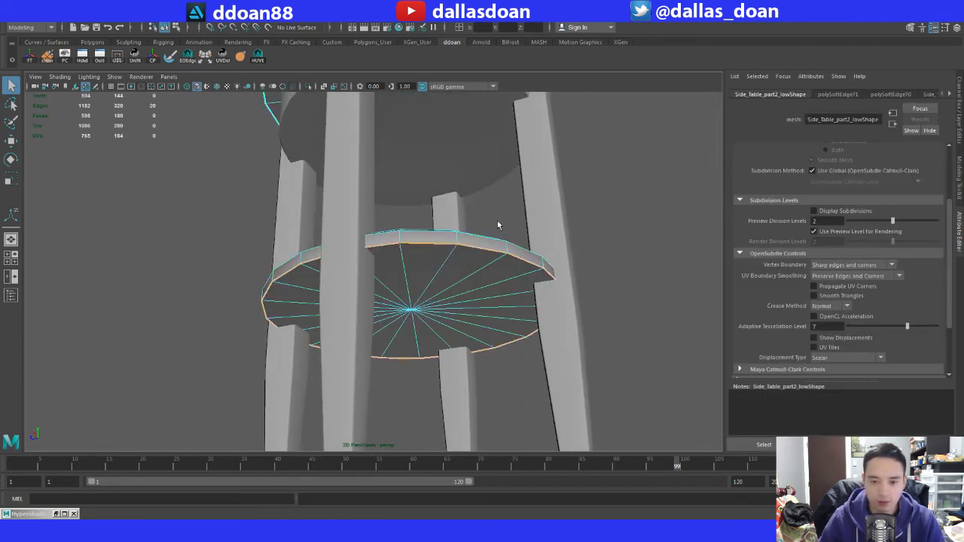
pyautogui.moveTo(430, 259)
pyautogui.keyDown('alt'); pyautogui.mouseDown()
pyautogui.moveTo(422, 270)
pyautogui.moveTo(415, 257)
pyautogui.mouseUp(); pyautogui.keyUp('alt')
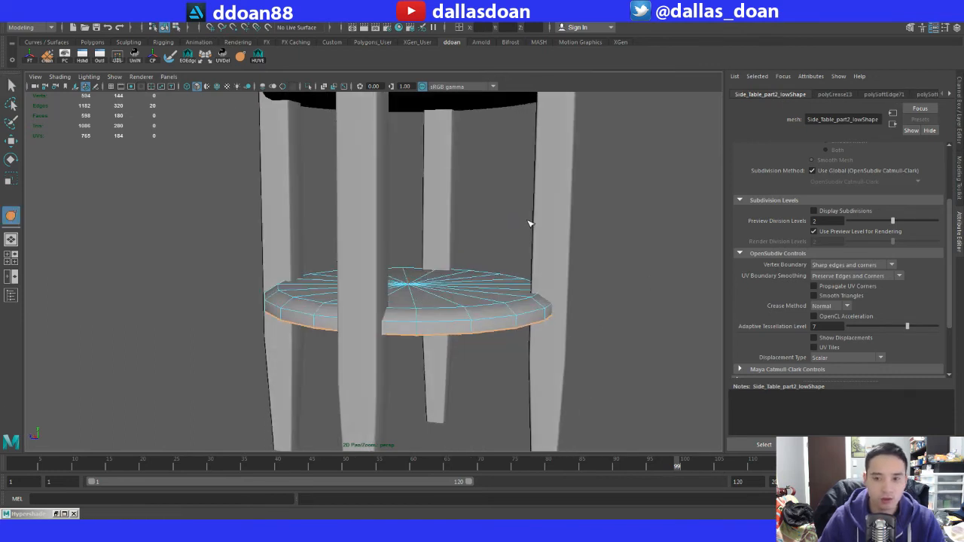
pyautogui.keyDown('alt'); pyautogui.moveTo(530, 224); pyautogui.dragTo(473, 249); pyautogui.keyUp('alt')
# Switch to object selection and smooth the table top and shelf mesh
pyautogui.press('w')
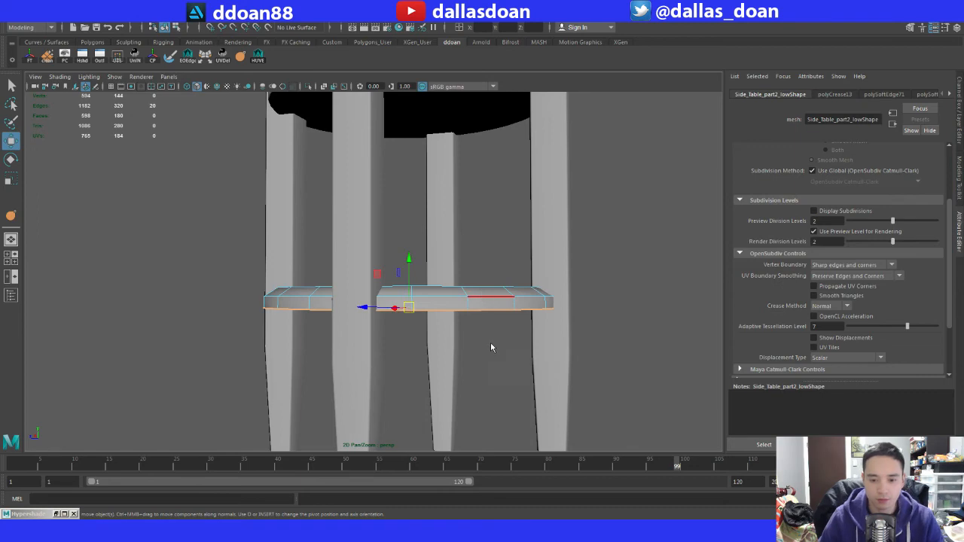
pyautogui.press('F8')
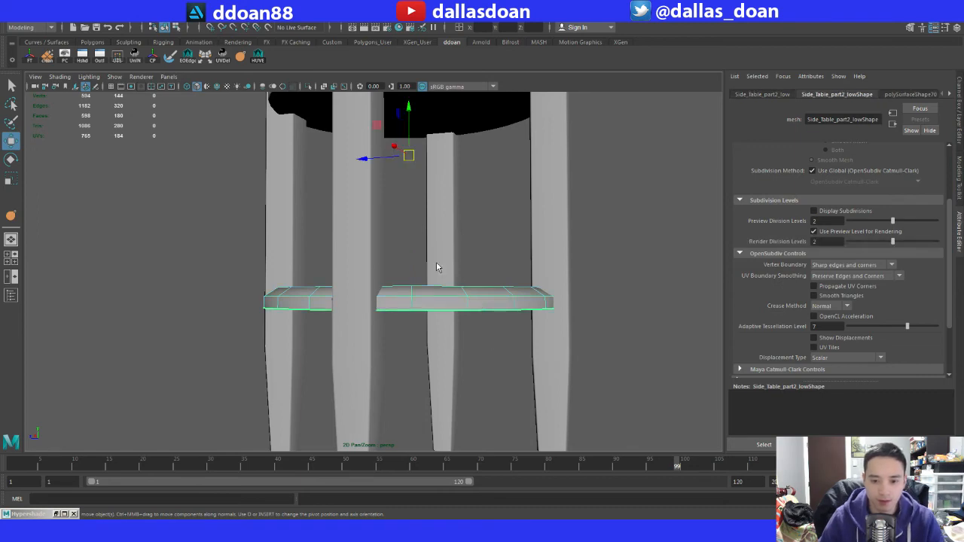
pyautogui.keyDown('shift'); pyautogui.moveTo(460, 324); pyautogui.dragTo(455, 290, button='right'); pyautogui.keyUp('shift')
pyautogui.keyDown('alt'); pyautogui.moveTo(452, 250); pyautogui.dragTo(483, 241); pyautogui.keyUp('alt')
pyautogui.press('w')
pyautogui.click(482, 252)
pyautogui.click(473, 295)
pyautogui.keyDown('alt'); pyautogui.moveTo(478, 301); pyautogui.dragTo(474, 256); pyautogui.keyUp('alt')
pyautogui.scroll(3, 464, 299)
pyautogui.scroll(-3, 464, 299)
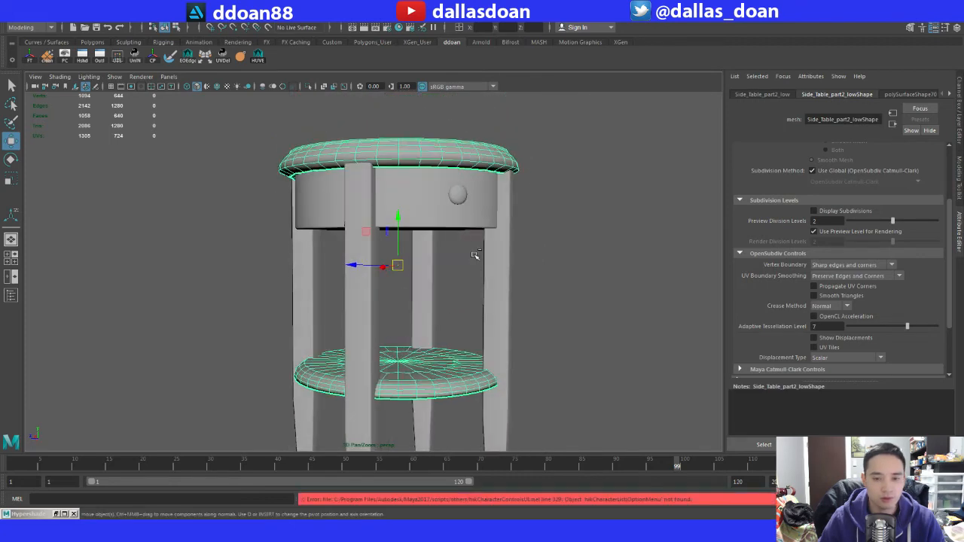
# Undo the table top and shelf smoothing, returning to the 20 selected rim edges
pyautogui.click(461, 245)
pyautogui.hotkey('ctrl', 'z')
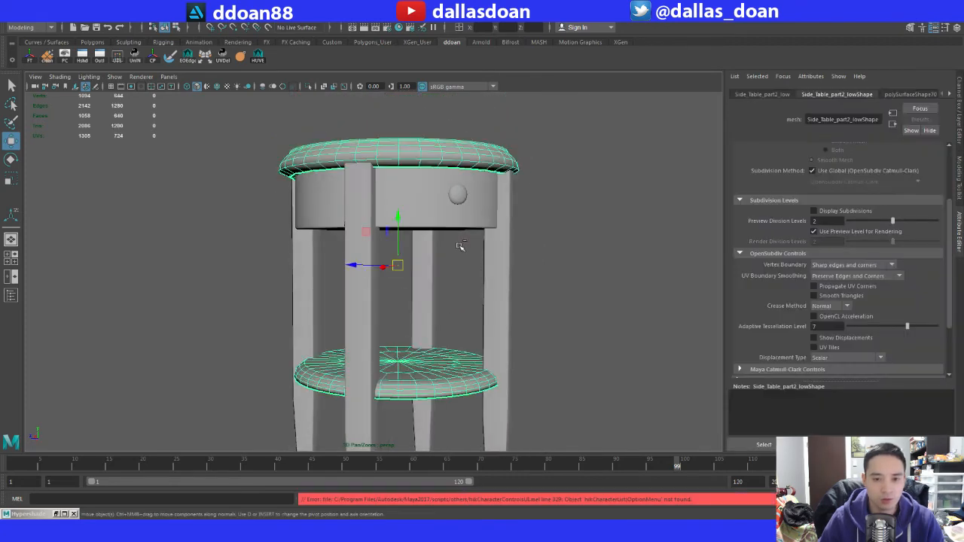
pyautogui.click(461, 245)
pyautogui.hotkey('ctrl', 'z')
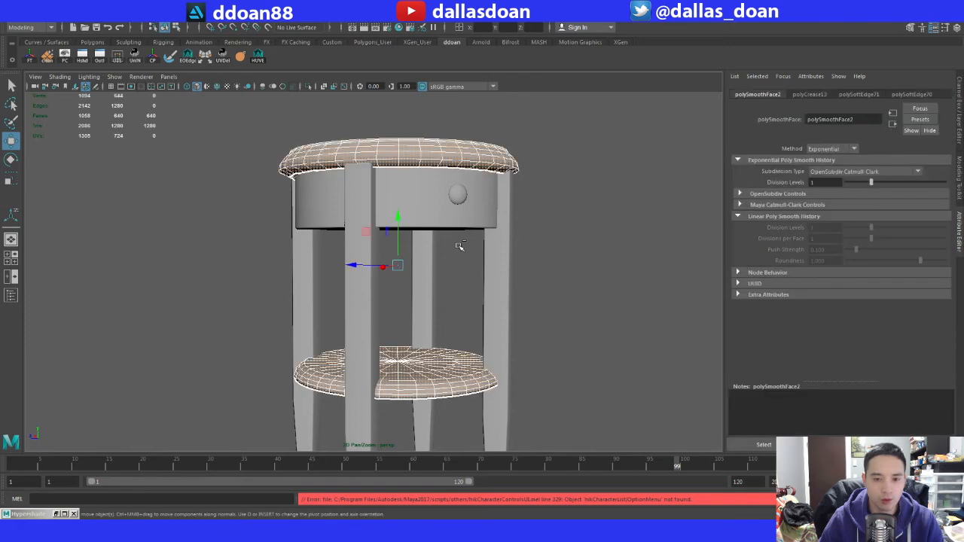
pyautogui.hotkey('ctrl', 'z')
pyautogui.keyDown('alt'); pyautogui.moveTo(476, 227); pyautogui.dragTo(480, 261); pyautogui.keyUp('alt')
pyautogui.click(551, 218)
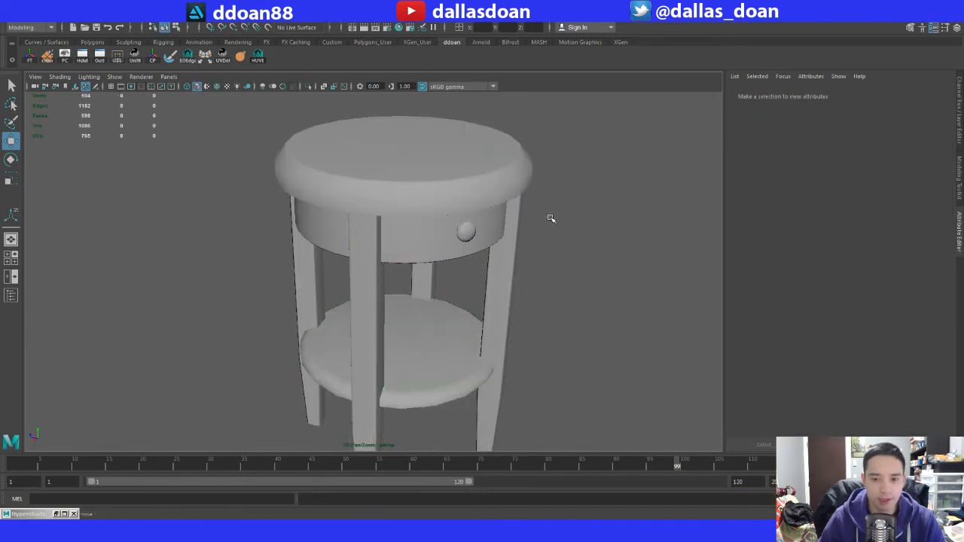
pyautogui.hotkey('ctrl', 'z')
pyautogui.keyDown('alt'); pyautogui.moveTo(522, 221); pyautogui.dragTo(515, 183); pyautogui.keyUp('alt')
pyautogui.keyDown('alt'); pyautogui.moveTo(503, 180); pyautogui.dragTo(510, 176, button='right'); pyautogui.keyUp('alt')
pyautogui.keyDown('alt'); pyautogui.moveTo(510, 175); pyautogui.dragTo(520, 188, button='middle'); pyautogui.keyUp('alt')
pyautogui.keyDown('alt'); pyautogui.moveTo(520, 189); pyautogui.dragTo(484, 164); pyautogui.keyUp('alt')
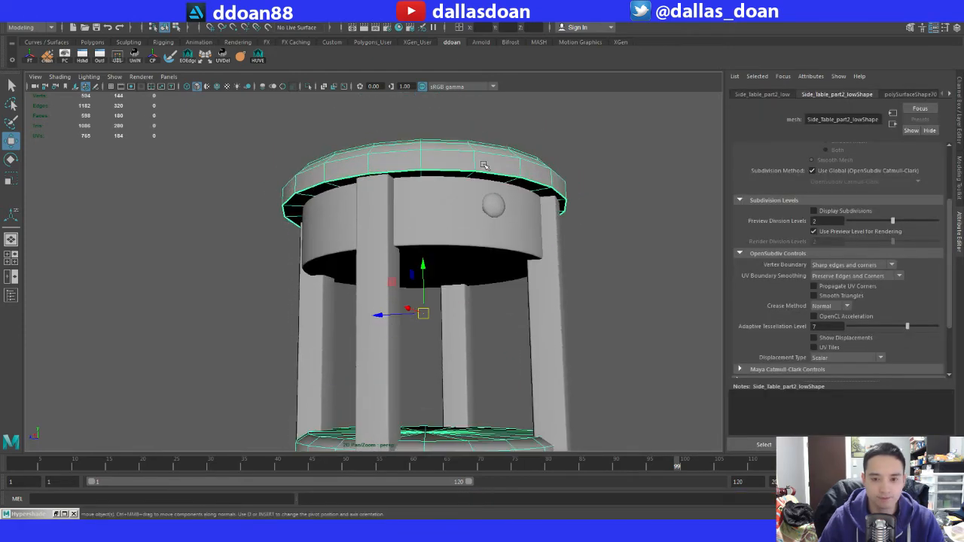
pyautogui.hotkey('ctrl', 'z')
pyautogui.keyDown('alt'); pyautogui.moveTo(472, 130); pyautogui.dragTo(516, 204, button='right'); pyautogui.keyUp('alt')
pyautogui.keyDown('alt'); pyautogui.moveTo(516, 204); pyautogui.dragTo(540, 222); pyautogui.keyUp('alt')
pyautogui.keyDown('alt'); pyautogui.moveTo(539, 222); pyautogui.dragTo(555, 219, button='right'); pyautogui.keyUp('alt')
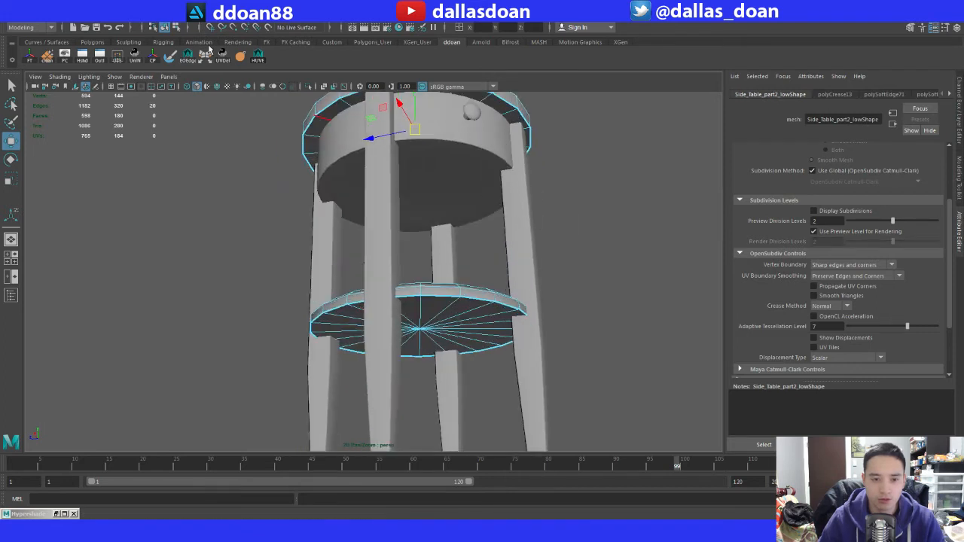
# Turn on crease edge display in the viewport
pyautogui.click(175, 17)
pyautogui.moveTo(121, 16)
pyautogui.moveTo(181, 163)
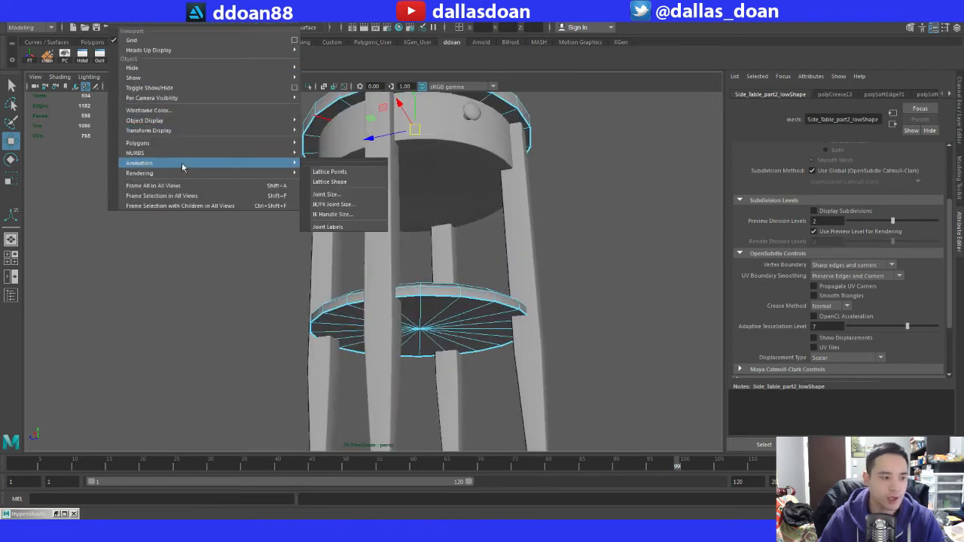
pyautogui.moveTo(184, 142)
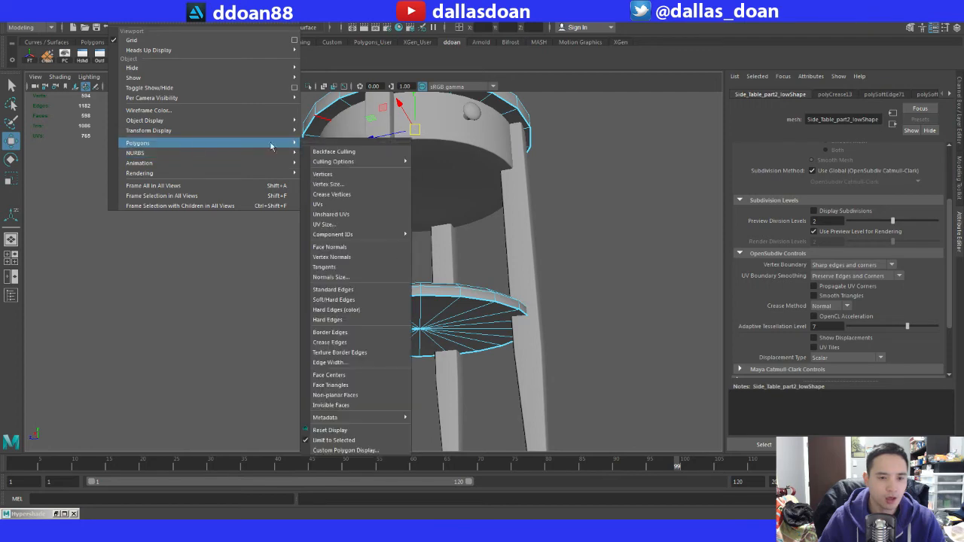
pyautogui.click(348, 344)
pyautogui.keyDown('alt'); pyautogui.moveTo(417, 256); pyautogui.dragTo(429, 238); pyautogui.keyUp('alt')
pyautogui.scroll(3, 448, 285)
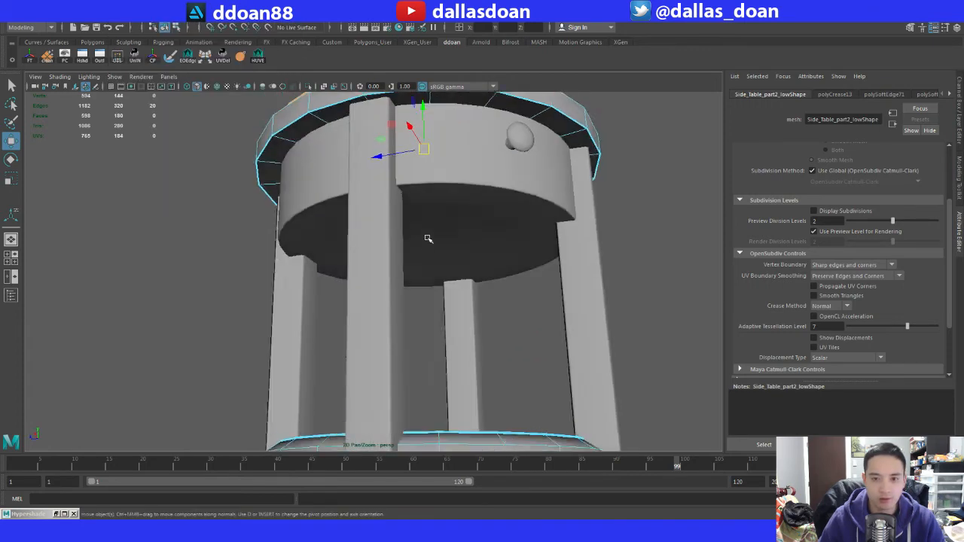
pyautogui.keyDown('alt'); pyautogui.moveTo(429, 239); pyautogui.dragTo(411, 318, button='middle'); pyautogui.keyUp('alt')
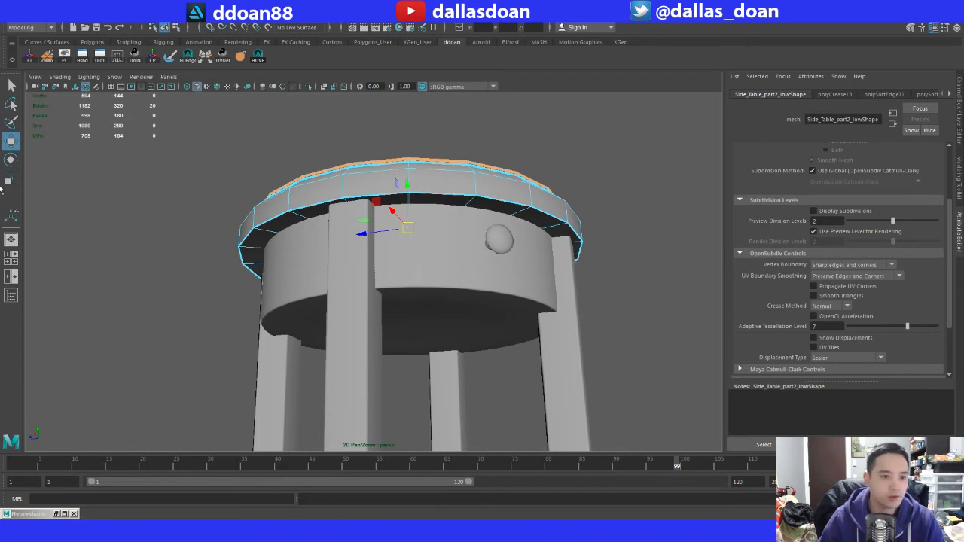
# Briefly view the table's UV layout in a split pane, then return to single perspective
pyautogui.click(12, 278)
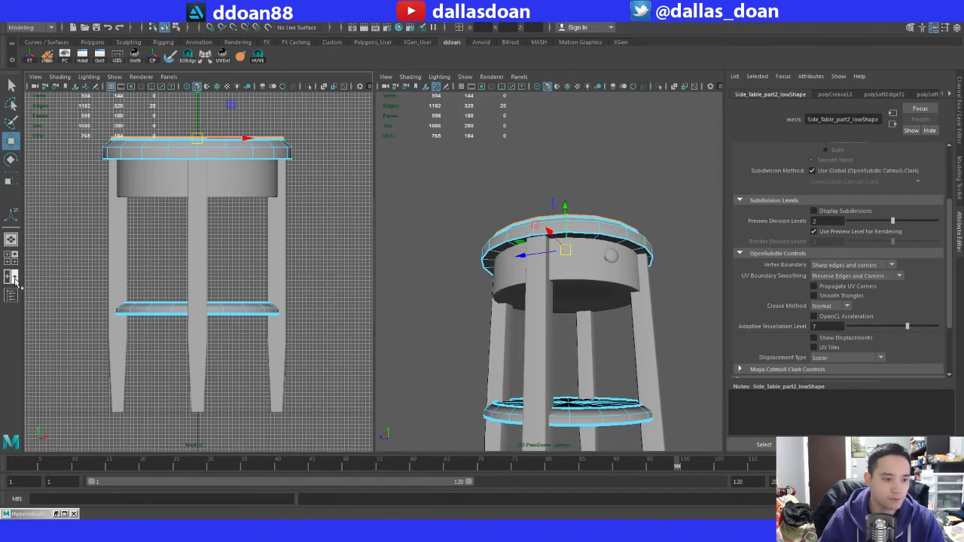
pyautogui.click(169, 76)
pyautogui.moveTo(226, 151)
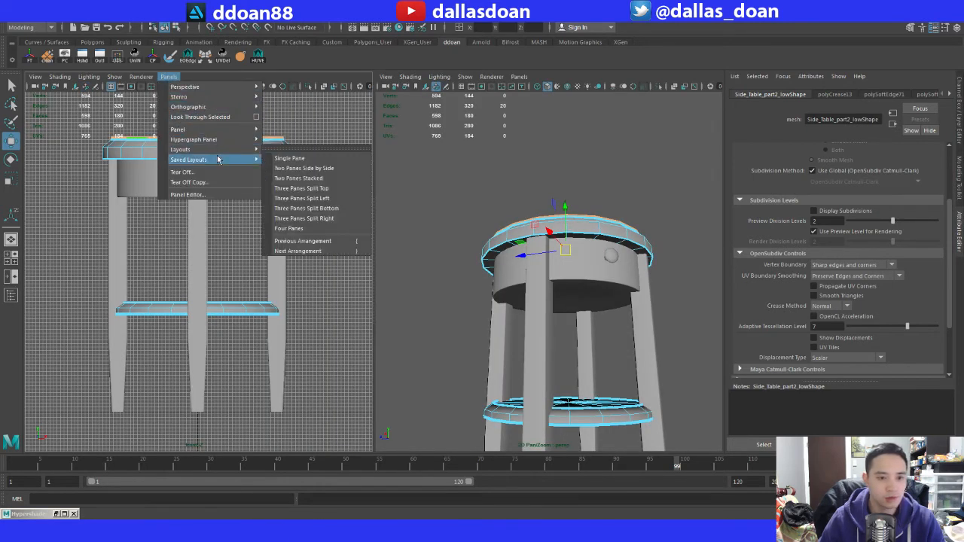
pyautogui.moveTo(230, 133)
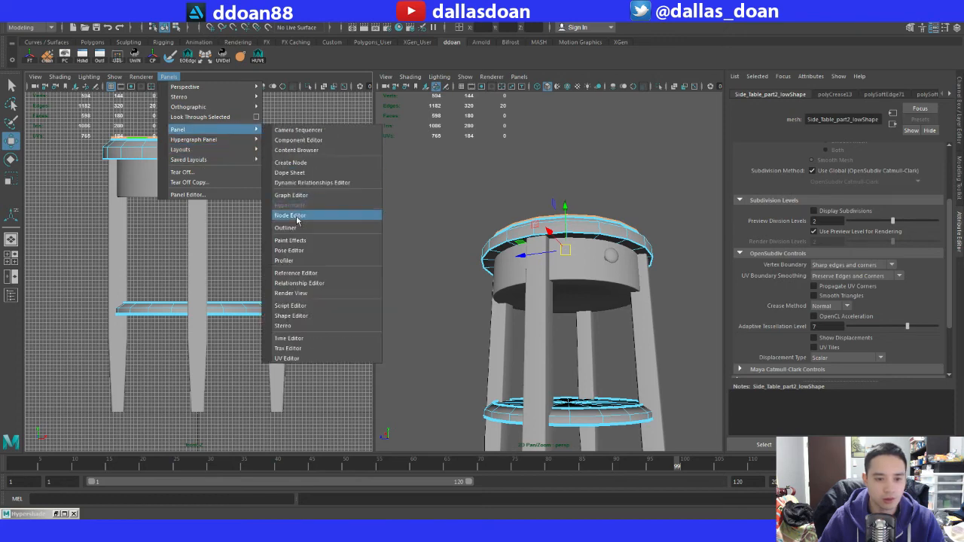
pyautogui.click(305, 358)
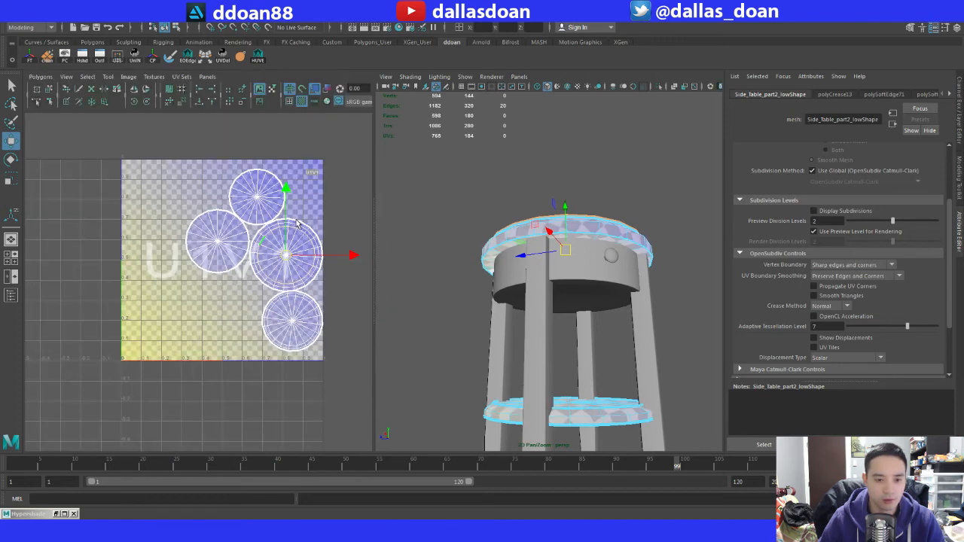
pyautogui.click(290, 102)
pyautogui.keyDown('alt'); pyautogui.moveTo(421, 185); pyautogui.dragTo(472, 202, button='right'); pyautogui.keyUp('alt')
pyautogui.keyDown('alt'); pyautogui.moveTo(471, 202); pyautogui.dragTo(467, 208); pyautogui.keyUp('alt')
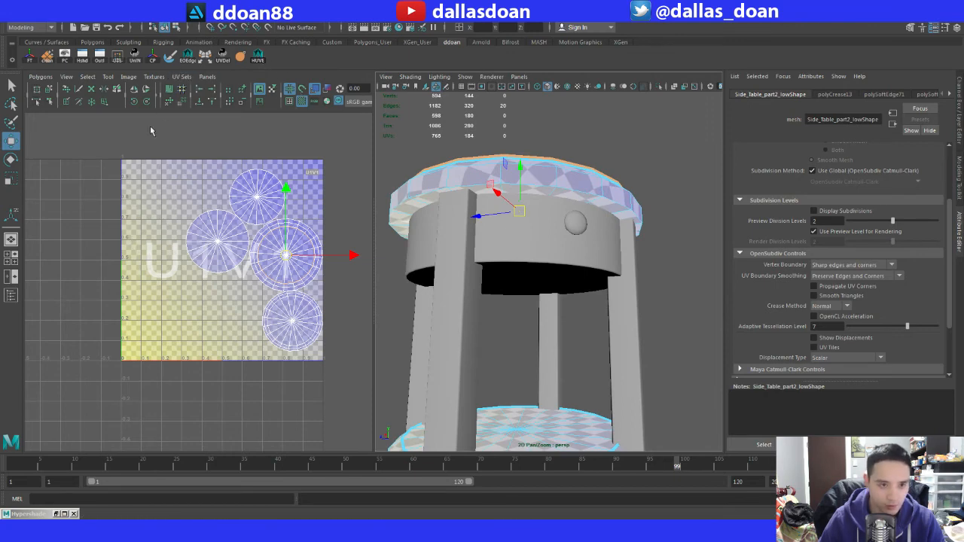
pyautogui.click(12, 241)
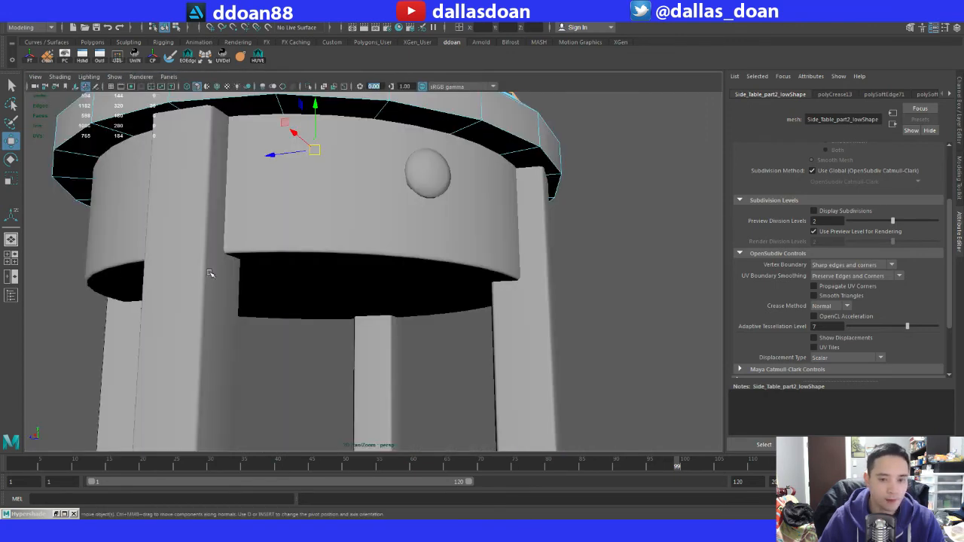
pyautogui.keyDown('alt'); pyautogui.moveTo(404, 260); pyautogui.dragTo(385, 190, button='right'); pyautogui.keyUp('alt')
pyautogui.keyDown('alt'); pyautogui.moveTo(384, 190); pyautogui.dragTo(406, 217); pyautogui.keyUp('alt')
# Select the table top's lower rim edge loop and crease it to value 2
pyautogui.press('F8')
pyautogui.keyDown('alt'); pyautogui.moveTo(404, 270); pyautogui.dragTo(381, 166); pyautogui.keyUp('alt')
pyautogui.press('F8')
pyautogui.doubleClick(369, 133)
pyautogui.keyDown('alt'); pyautogui.moveTo(369, 133); pyautogui.dragTo(399, 216); pyautogui.keyUp('alt')
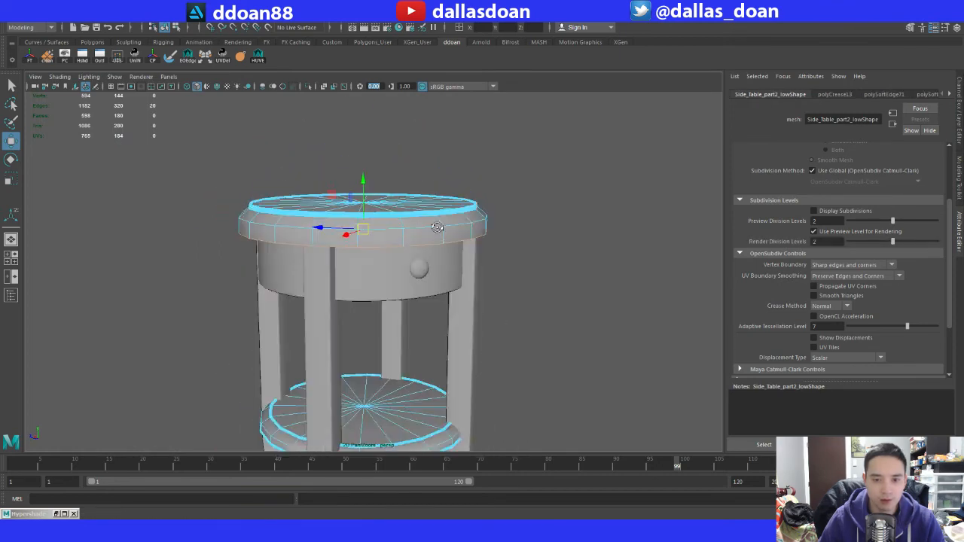
pyautogui.keyDown('alt'); pyautogui.moveTo(399, 217); pyautogui.dragTo(437, 239, button='right'); pyautogui.keyUp('alt')
pyautogui.keyDown('alt'); pyautogui.moveTo(437, 239); pyautogui.dragTo(543, 195); pyautogui.keyUp('alt')
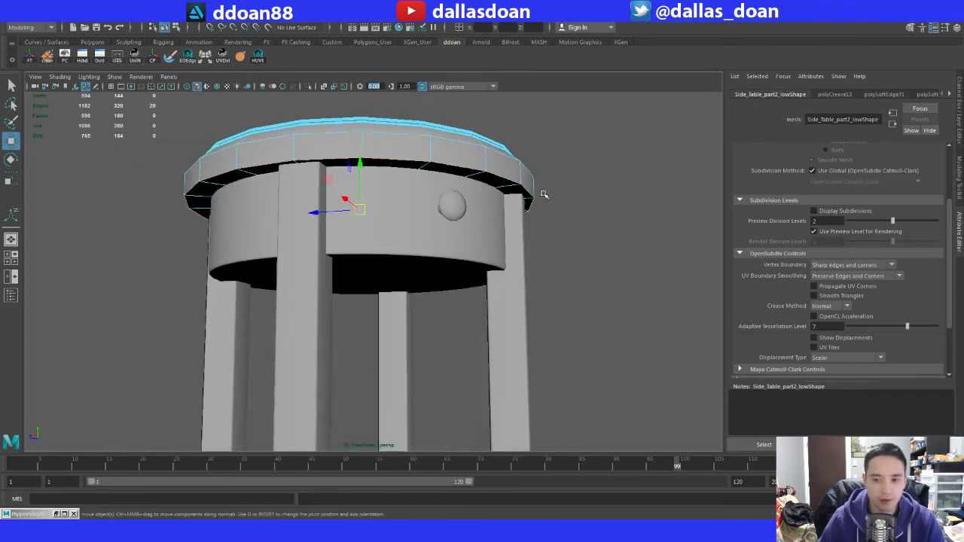
pyautogui.press('g')
pyautogui.moveTo(581, 256); pyautogui.dragTo(598, 276, button='middle')
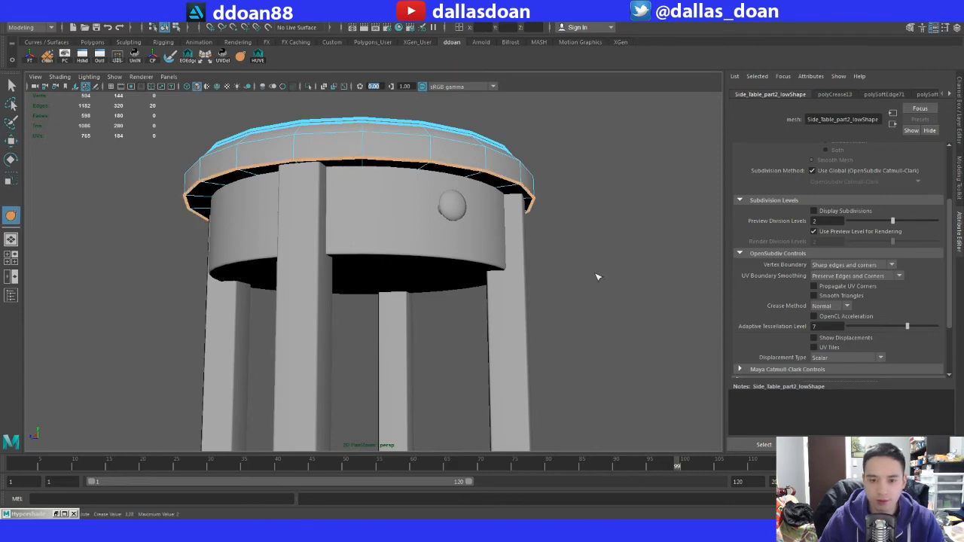
pyautogui.keyDown('alt'); pyautogui.moveTo(490, 306); pyautogui.dragTo(369, 273, button='right'); pyautogui.keyUp('alt')
pyautogui.keyDown('alt'); pyautogui.moveTo(369, 273); pyautogui.dragTo(367, 312); pyautogui.keyUp('alt')
# Return to object selection and reselect the table top mesh from above
pyautogui.press('w')
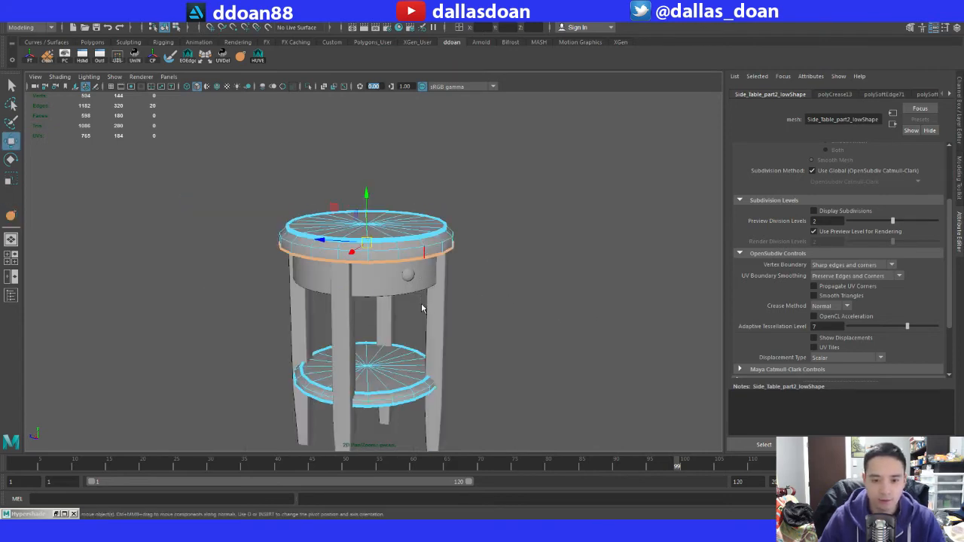
pyautogui.press('F8')
pyautogui.keyDown('alt'); pyautogui.moveTo(422, 307); pyautogui.dragTo(437, 239, button='middle'); pyautogui.keyUp('alt')
pyautogui.keyDown('alt'); pyautogui.moveTo(436, 239); pyautogui.dragTo(458, 211, button='right'); pyautogui.keyUp('alt')
pyautogui.keyDown('alt'); pyautogui.moveTo(458, 211); pyautogui.dragTo(445, 209); pyautogui.keyUp('alt')
pyautogui.click(501, 229)
pyautogui.keyDown('alt'); pyautogui.moveTo(501, 229); pyautogui.dragTo(483, 208); pyautogui.keyUp('alt')
pyautogui.click(472, 232)
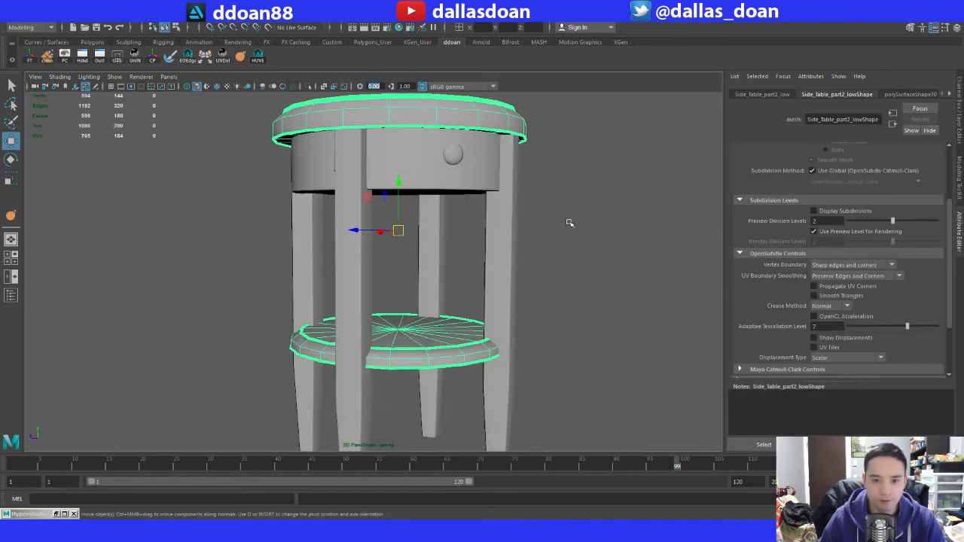
pyautogui.keyDown('alt'); pyautogui.moveTo(569, 223); pyautogui.dragTo(541, 236); pyautogui.keyUp('alt')
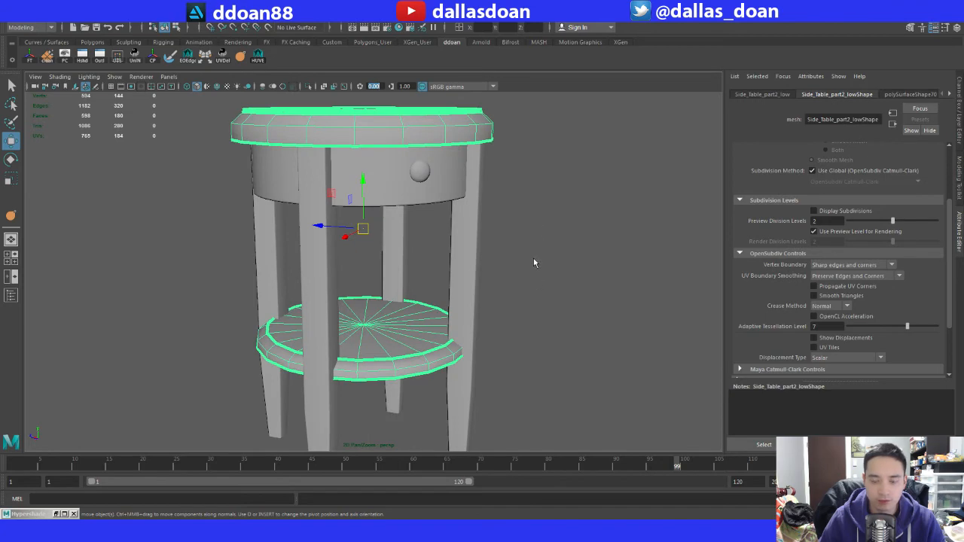
# Preview the table smoothed, then select the tabletop mesh for vertex editing
pyautogui.press('3')
pyautogui.click(490, 243)
pyautogui.keyDown('alt'); pyautogui.moveTo(490, 243); pyautogui.dragTo(435, 190); pyautogui.keyUp('alt')
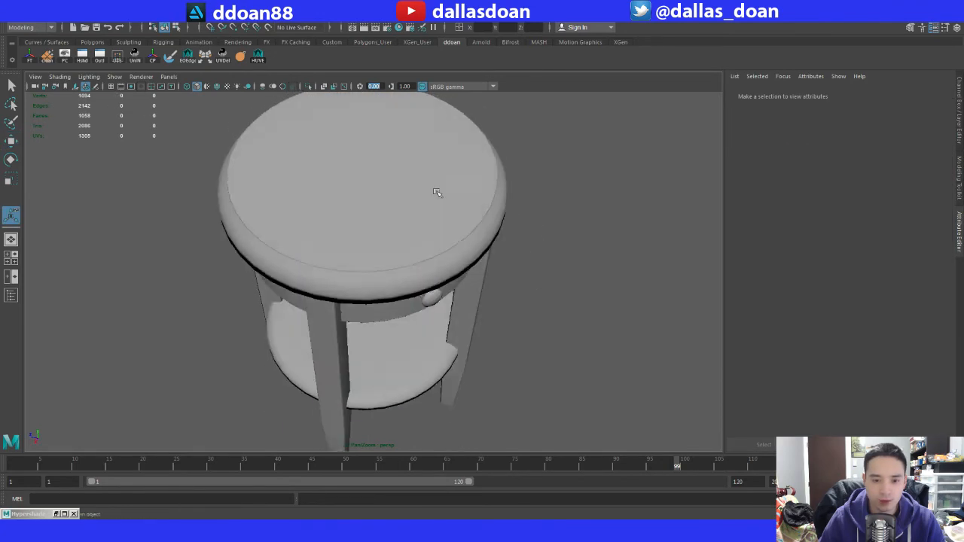
pyautogui.click(437, 193)
pyautogui.keyDown('alt'); pyautogui.moveTo(436, 193); pyautogui.dragTo(458, 254, button='middle'); pyautogui.keyUp('alt')
pyautogui.scroll(4, 458, 254)
pyautogui.press('F9')
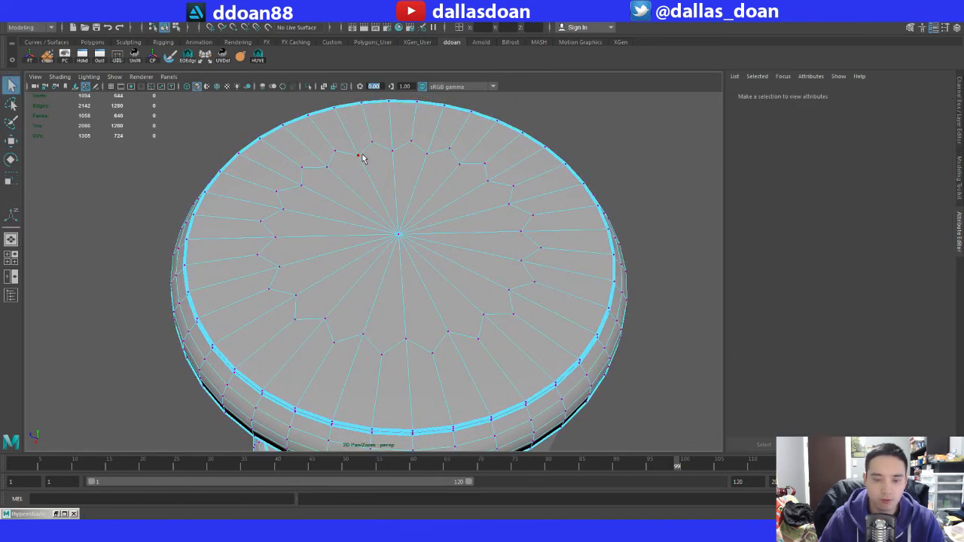
# Select the tabletop's middle rim edge loop and delete it
pyautogui.scroll(-2, 433, 234)
pyautogui.keyDown('alt'); pyautogui.moveTo(432, 234); pyautogui.dragTo(447, 276); pyautogui.keyUp('alt')
pyautogui.scroll(2, 440, 230)
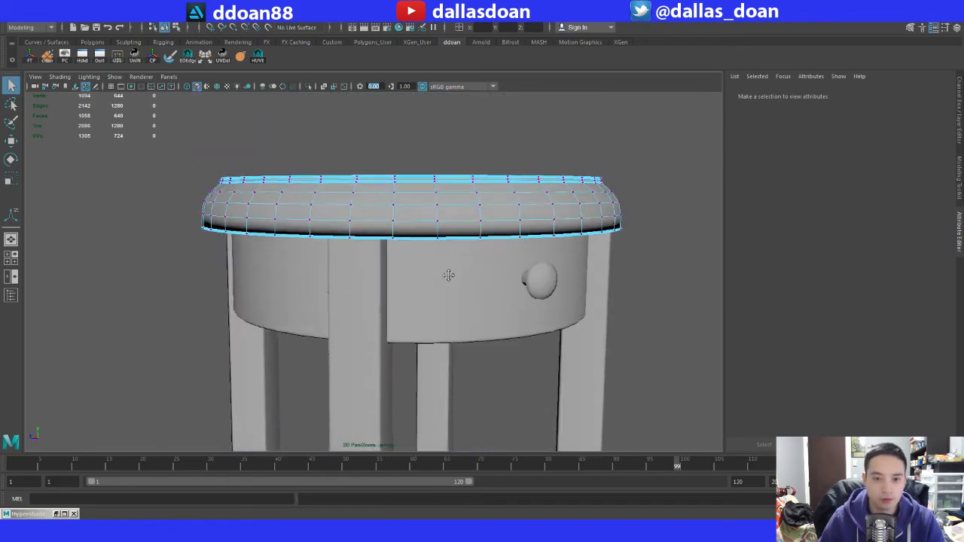
pyautogui.scroll(4, 445, 280)
pyautogui.moveTo(455, 204); pyautogui.dragTo(455, 184, button='right')
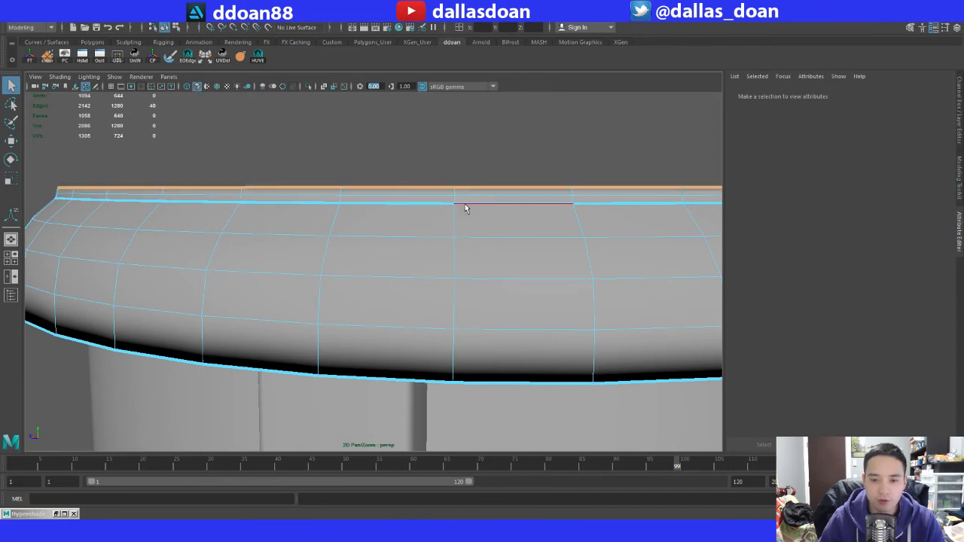
pyautogui.doubleClick(465, 195)
pyautogui.scroll(-4, 415, 196)
pyautogui.keyDown('alt'); pyautogui.moveTo(416, 198); pyautogui.dragTo(449, 235); pyautogui.keyUp('alt')
pyautogui.scroll(1, 449, 236)
pyautogui.keyDown('alt'); pyautogui.moveTo(452, 285); pyautogui.dragTo(470, 271); pyautogui.keyUp('alt')
pyautogui.scroll(1, 471, 259)
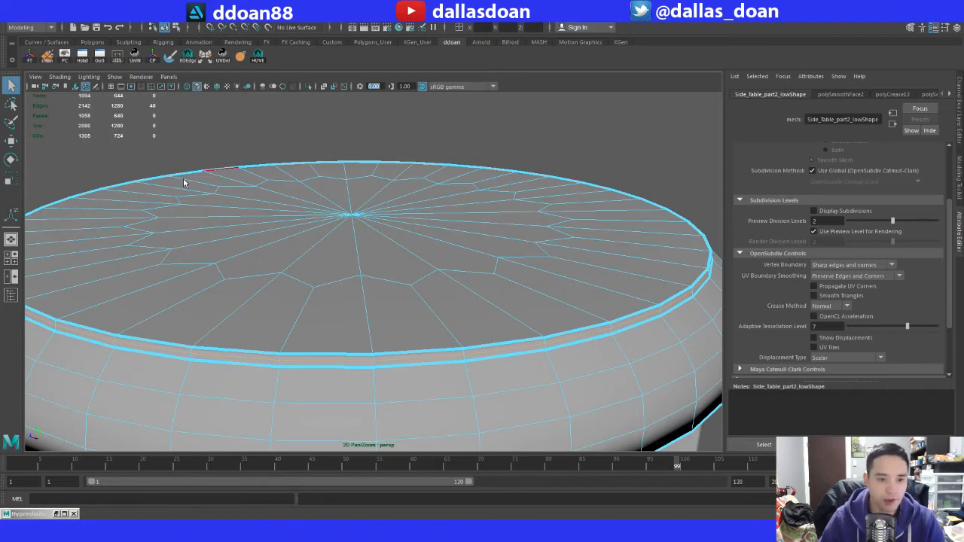
pyautogui.press('Delete')
# Orbit and zoom to inspect the rim, knob and the table's underside
pyautogui.scroll(-2, 349, 293)
pyautogui.keyDown('alt'); pyautogui.moveTo(348, 293); pyautogui.dragTo(353, 233); pyautogui.keyUp('alt')
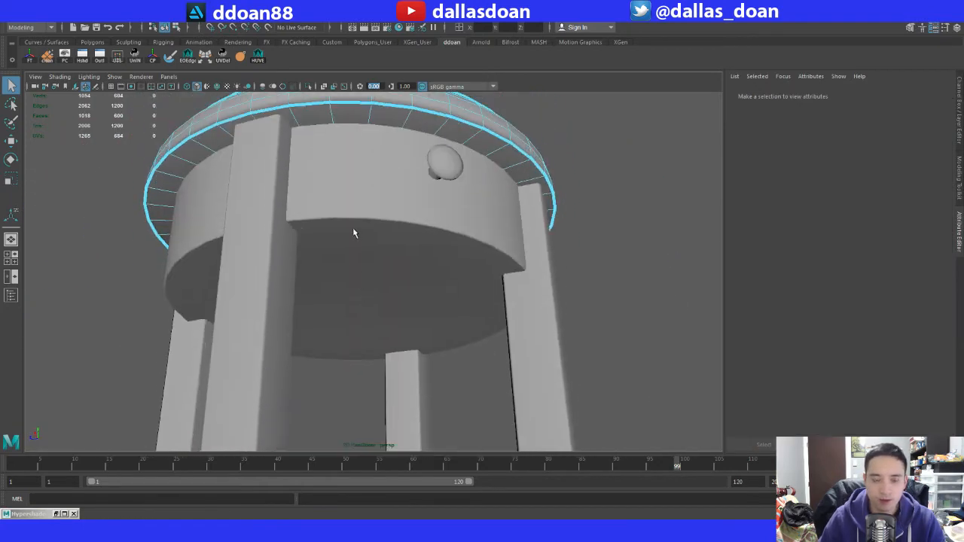
pyautogui.scroll(1, 357, 232)
pyautogui.keyDown('alt'); pyautogui.moveTo(354, 217); pyautogui.dragTo(362, 310, button='middle'); pyautogui.keyUp('alt')
pyautogui.scroll(3, 355, 268)
pyautogui.scroll(1, 354, 267)
pyautogui.scroll(3, 362, 309)
pyautogui.keyDown('alt'); pyautogui.moveTo(374, 243); pyautogui.dragTo(366, 272, button='middle'); pyautogui.keyUp('alt')
pyautogui.scroll(-5, 383, 321)
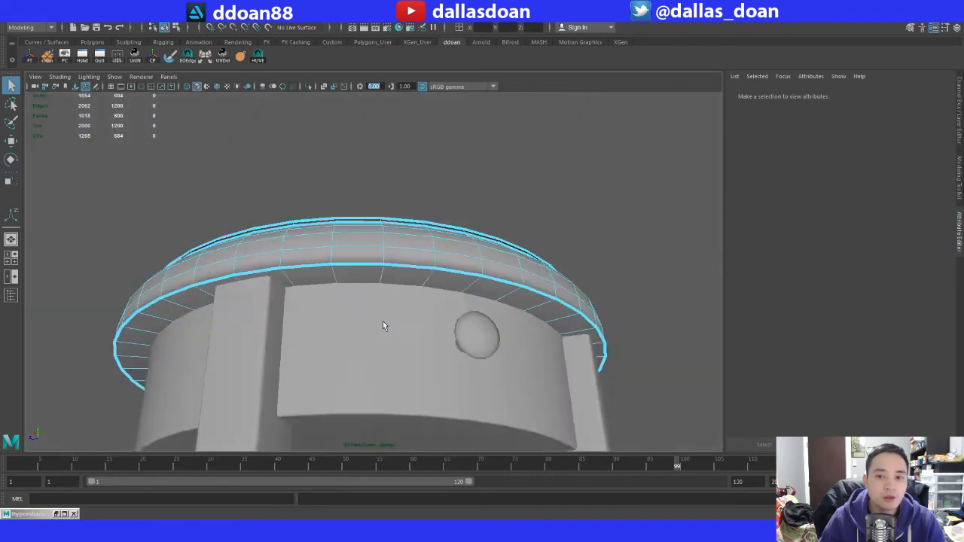
pyautogui.keyDown('alt'); pyautogui.moveTo(382, 321); pyautogui.dragTo(394, 252); pyautogui.keyUp('alt')
pyautogui.scroll(2, 382, 235)
pyautogui.scroll(2, 383, 279)
pyautogui.scroll(3, 390, 254)
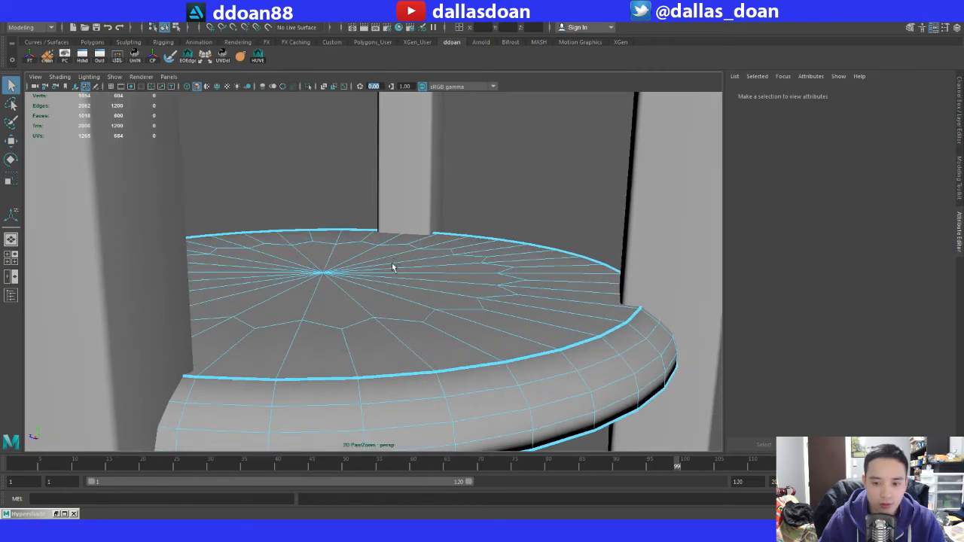
pyautogui.scroll(-5, 393, 274)
# Orbit to look straight down on the tabletop, centred in the view
pyautogui.keyDown('alt'); pyautogui.moveTo(391, 169); pyautogui.dragTo(385, 238, button='middle'); pyautogui.keyUp('alt')
pyautogui.keyDown('alt'); pyautogui.moveTo(385, 239); pyautogui.dragTo(392, 291); pyautogui.keyUp('alt')
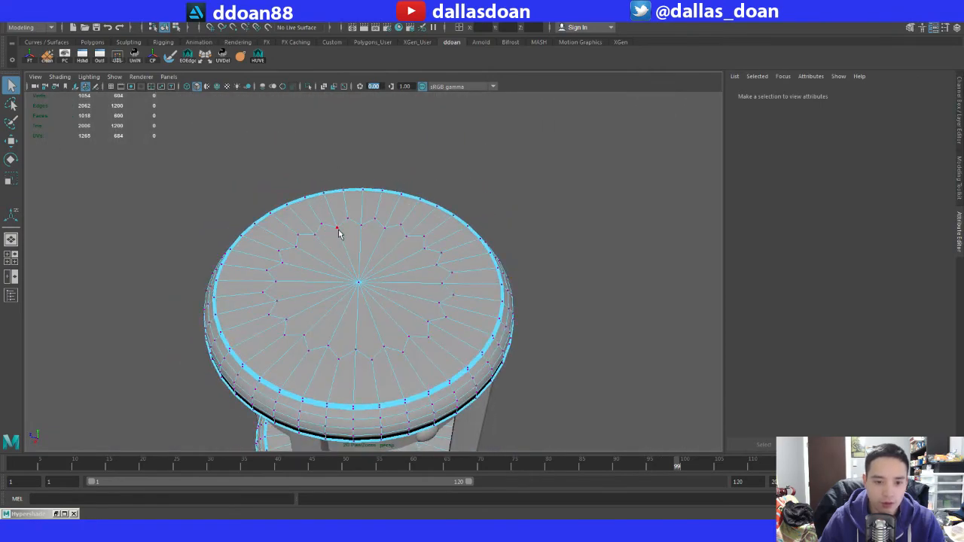
pyautogui.keyDown('alt'); pyautogui.moveTo(339, 234); pyautogui.dragTo(340, 274); pyautogui.keyUp('alt')
pyautogui.keyDown('alt'); pyautogui.moveTo(339, 273); pyautogui.dragTo(357, 227, button='middle'); pyautogui.keyUp('alt')
# Select the side table and remove the lower shelf's rim edges from the selection
pyautogui.press('4')
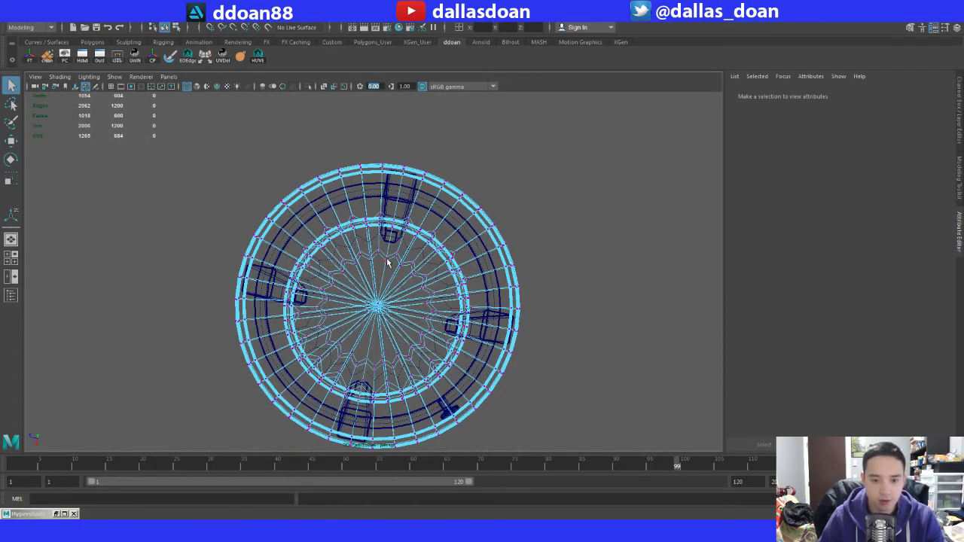
pyautogui.moveTo(387, 262)
pyautogui.keyDown('alt'); pyautogui.mouseDown()
pyautogui.moveTo(372, 221)
pyautogui.moveTo(365, 240)
pyautogui.moveTo(361, 216)
pyautogui.mouseUp(); pyautogui.keyUp('alt')
pyautogui.press('5')
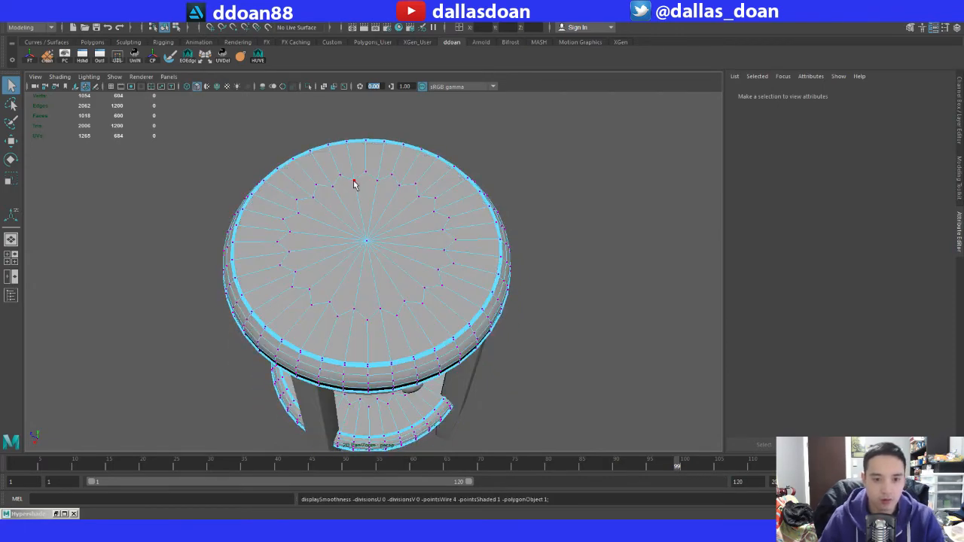
pyautogui.click(347, 143)
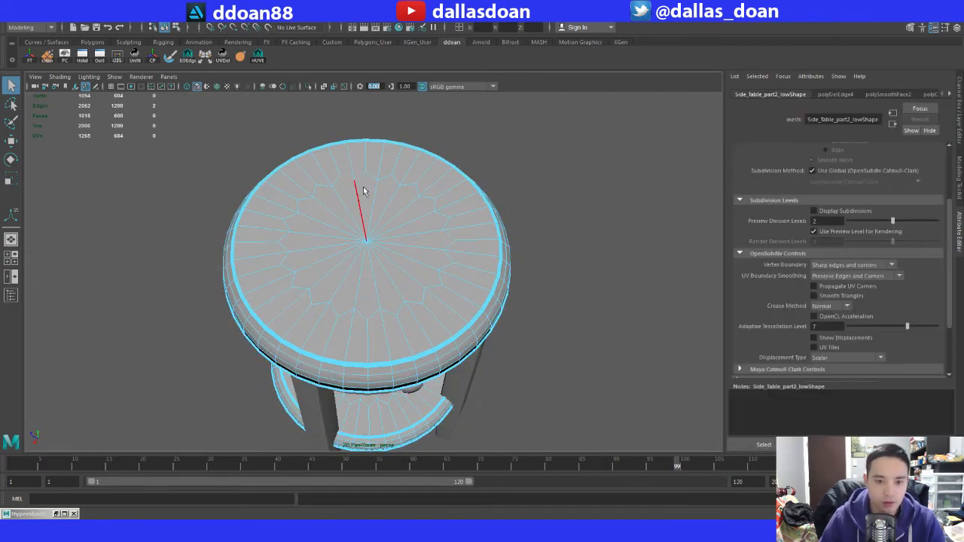
pyautogui.keyDown('alt'); pyautogui.moveTo(374, 179); pyautogui.dragTo(394, 227); pyautogui.keyUp('alt')
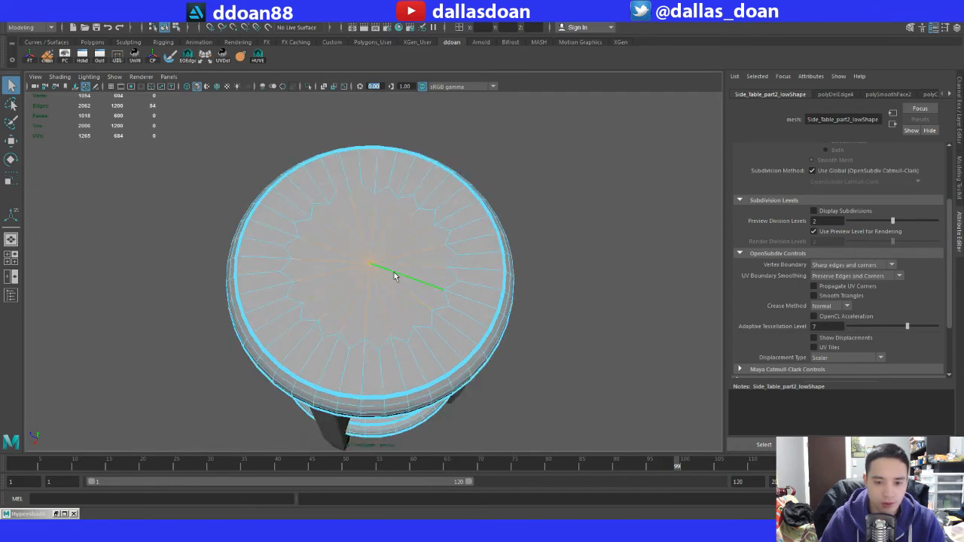
pyautogui.keyDown('alt'); pyautogui.moveTo(394, 272); pyautogui.dragTo(387, 207); pyautogui.keyUp('alt')
pyautogui.keyDown('alt'); pyautogui.moveTo(388, 241); pyautogui.dragTo(324, 256, button='right'); pyautogui.keyUp('alt')
pyautogui.keyDown('ctrl'); pyautogui.moveTo(155, 291); pyautogui.dragTo(544, 368); pyautogui.keyUp('ctrl')
pyautogui.keyDown('alt'); pyautogui.moveTo(372, 260); pyautogui.dragTo(378, 311); pyautogui.keyUp('alt')
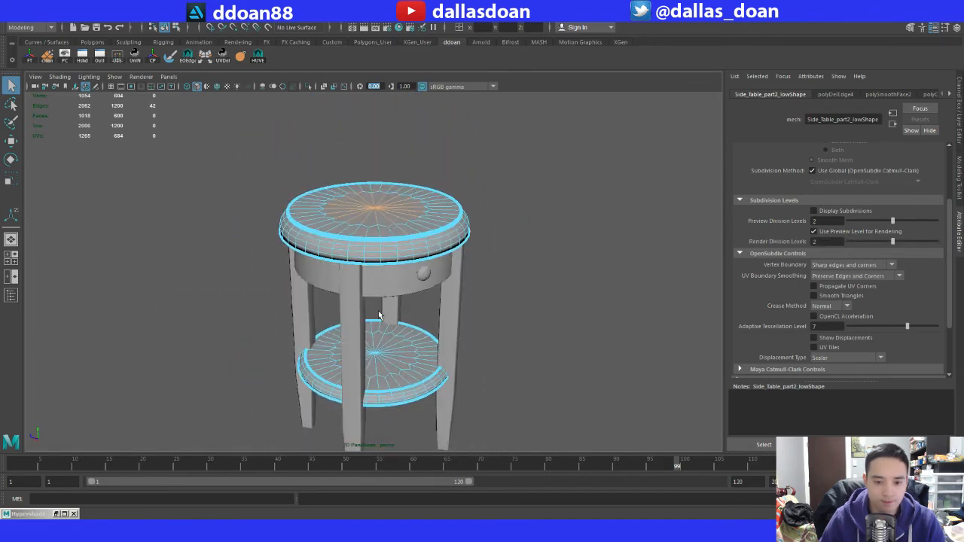
# Trim unwanted upper edges in wireframe, then isolate the two discs in object mode
pyautogui.scroll(2, 380, 315)
pyautogui.press('w')
pyautogui.moveTo(384, 260)
pyautogui.keyDown('alt'); pyautogui.mouseDown()
pyautogui.moveTo(382, 219)
pyautogui.moveTo(375, 241)
pyautogui.mouseUp(); pyautogui.keyUp('alt')
pyautogui.press('4')
pyautogui.keyDown('ctrl'); pyautogui.moveTo(233, 199); pyautogui.dragTo(578, 271); pyautogui.keyUp('ctrl')
pyautogui.moveTo(392, 249)
pyautogui.keyDown('alt'); pyautogui.mouseDown()
pyautogui.moveTo(360, 218)
pyautogui.moveTo(403, 170)
pyautogui.mouseUp(); pyautogui.keyUp('alt')
pyautogui.press('5')
pyautogui.press('F8')
pyautogui.hotkey('ctrl', '1')
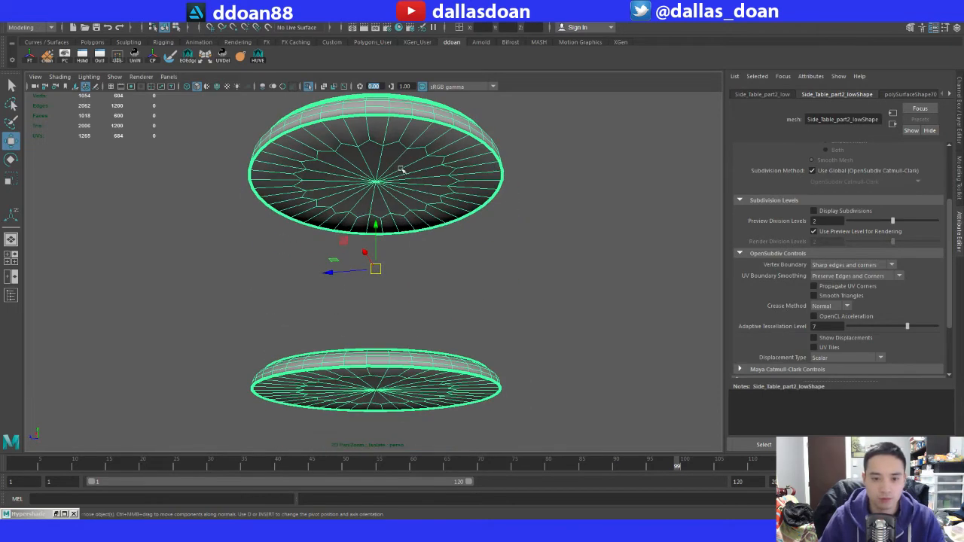
# Lasso-select the inner vertex ring on the disc's underside in vertex mode
pyautogui.scroll(1, 401, 168)
pyautogui.keyDown('alt'); pyautogui.moveTo(392, 159); pyautogui.dragTo(400, 192, button='middle'); pyautogui.keyUp('alt')
pyautogui.scroll(1, 400, 192)
pyautogui.press('F9')
pyautogui.keyDown('alt'); pyautogui.moveTo(349, 170); pyautogui.dragTo(394, 192); pyautogui.keyUp('alt')
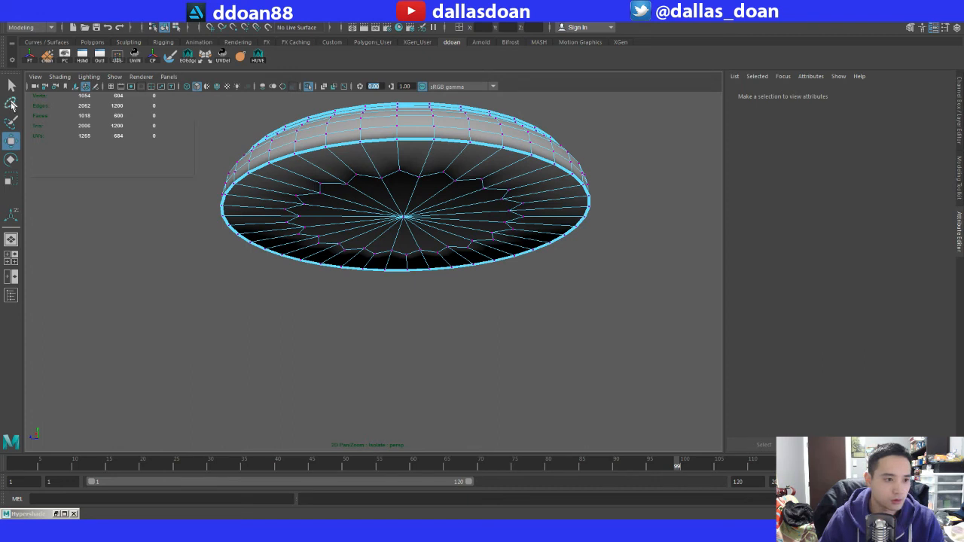
pyautogui.click(11, 105)
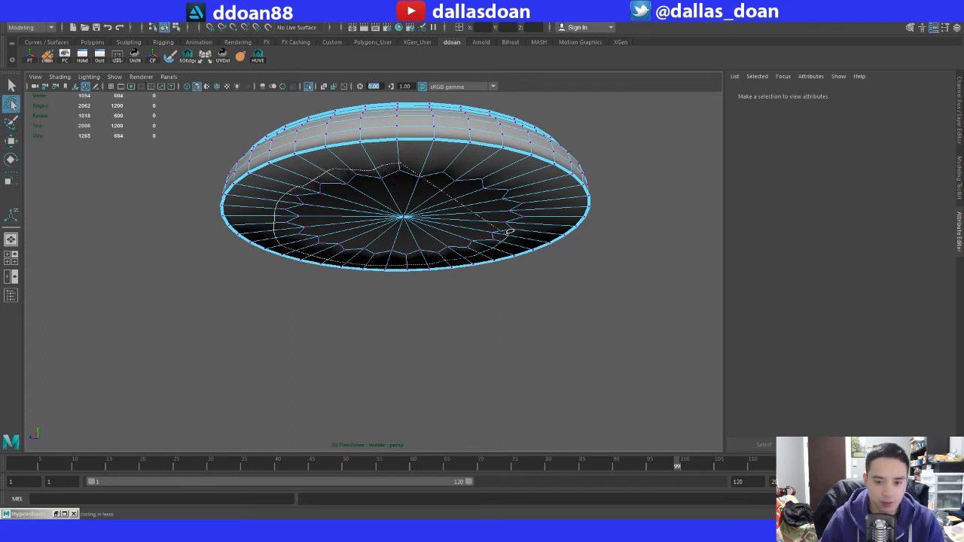
pyautogui.moveTo(463, 149); pyautogui.dragTo(461, 152)
pyautogui.moveTo(461, 153)
pyautogui.keyDown('alt'); pyautogui.mouseDown()
pyautogui.moveTo(457, 256)
pyautogui.moveTo(460, 245)
pyautogui.mouseUp(); pyautogui.keyUp('alt')
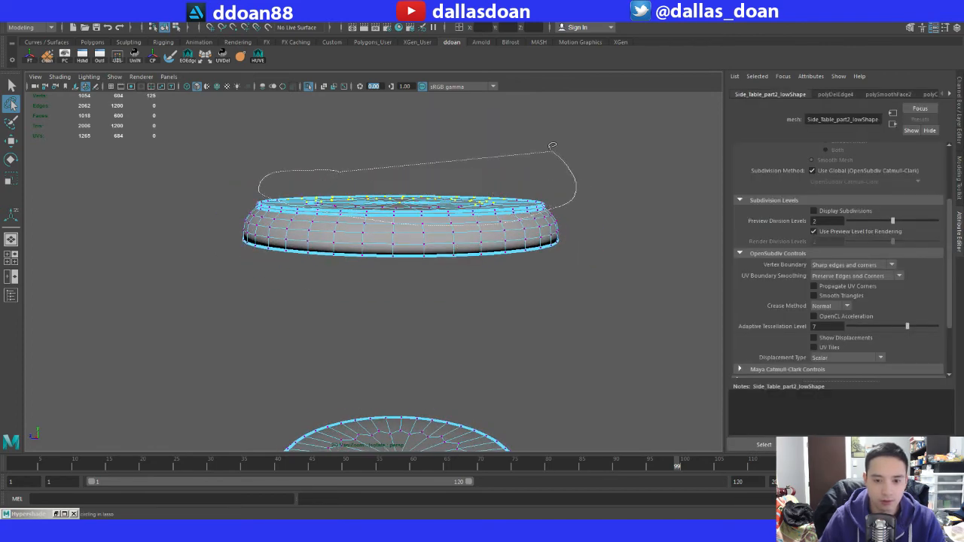
pyautogui.keyDown('ctrl'); pyautogui.moveTo(552, 146); pyautogui.dragTo(552, 145); pyautogui.keyUp('ctrl')
pyautogui.moveTo(485, 241)
pyautogui.keyDown('alt'); pyautogui.mouseDown()
pyautogui.moveTo(475, 153)
pyautogui.moveTo(490, 202)
pyautogui.mouseUp(); pyautogui.keyUp('alt')
# Merge the 41 underside ring vertices into one centre vertex, leaving 1014 vertices
pyautogui.press('w')
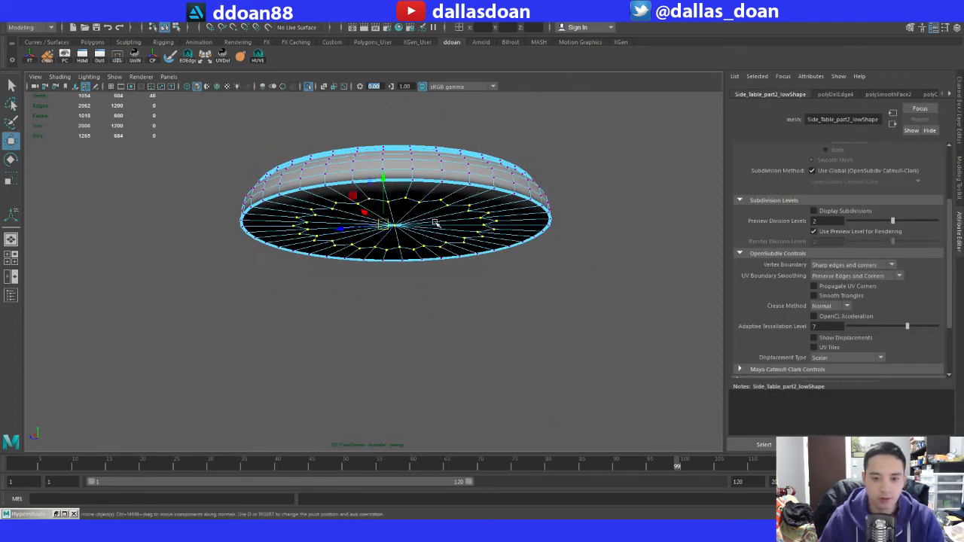
pyautogui.keyDown('alt'); pyautogui.moveTo(436, 230); pyautogui.dragTo(435, 197); pyautogui.keyUp('alt')
pyautogui.keyDown('shift'); pyautogui.moveTo(427, 117); pyautogui.dragTo(428, 112, button='right'); pyautogui.keyUp('shift')
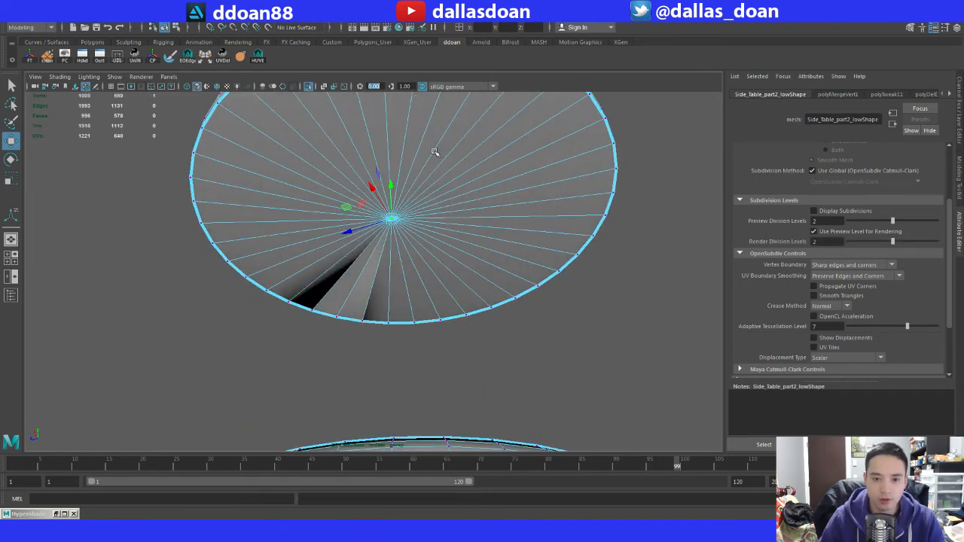
pyautogui.scroll(-2, 437, 151)
pyautogui.keyDown('alt'); pyautogui.moveTo(445, 161); pyautogui.dragTo(463, 237); pyautogui.keyUp('alt')
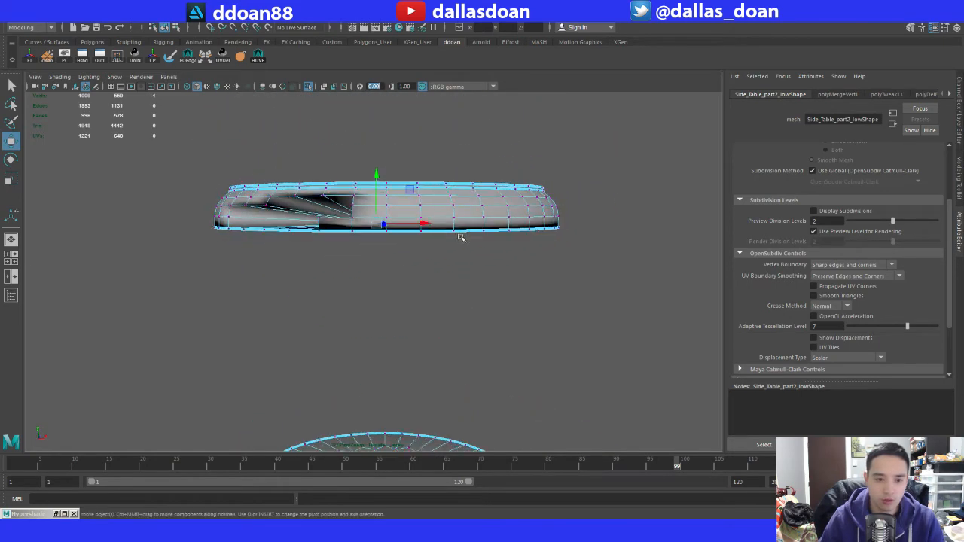
pyautogui.hotkey('ctrl', 'z')
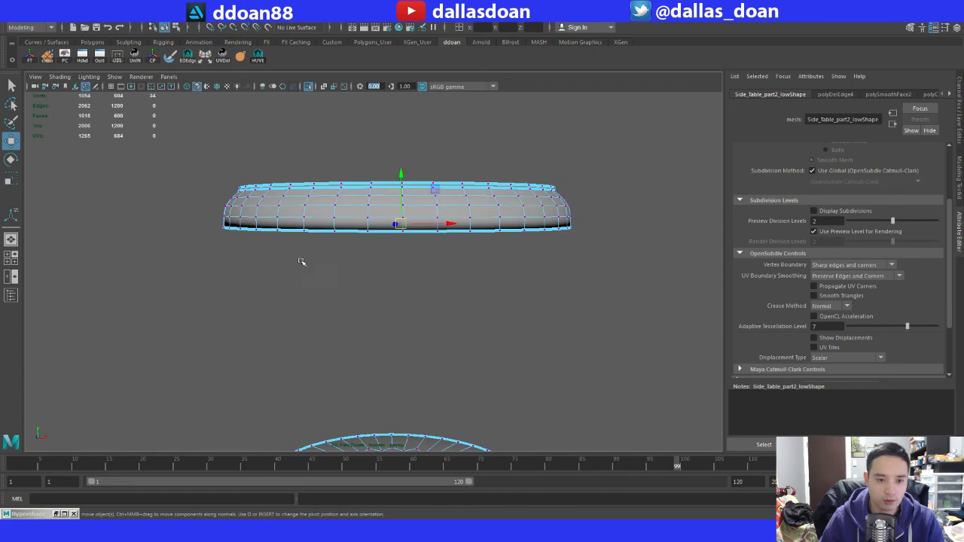
pyautogui.keyDown('alt'); pyautogui.moveTo(301, 261); pyautogui.dragTo(249, 229); pyautogui.keyUp('alt')
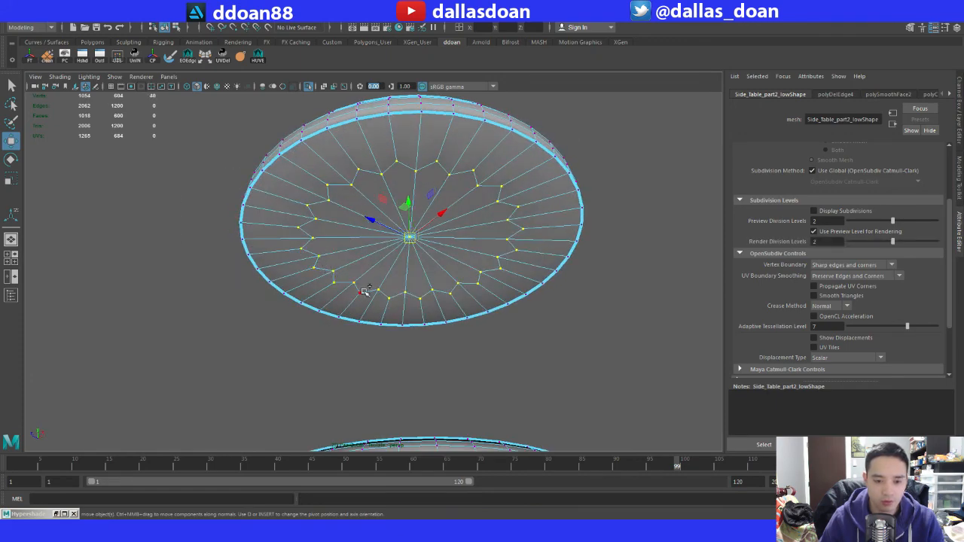
pyautogui.keyDown('alt'); pyautogui.moveTo(366, 292); pyautogui.dragTo(436, 304); pyautogui.keyUp('alt')
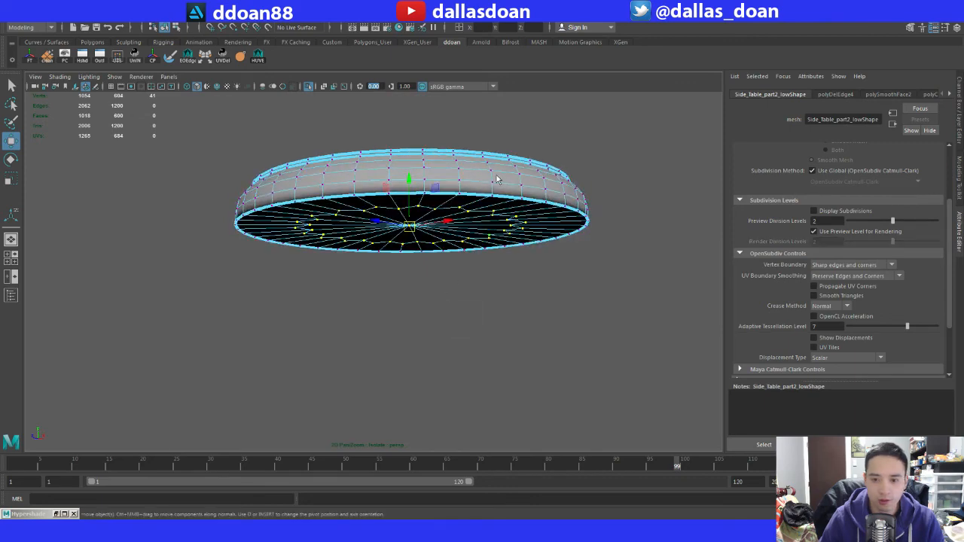
pyautogui.press('g')
pyautogui.keyDown('alt'); pyautogui.moveTo(411, 168); pyautogui.dragTo(349, 173); pyautogui.keyUp('alt')
# In wireframe, select the top face's star-shaped vertex loop and merge it to one vertex (973 vertices)
pyautogui.click(368, 170)
pyautogui.press('4')
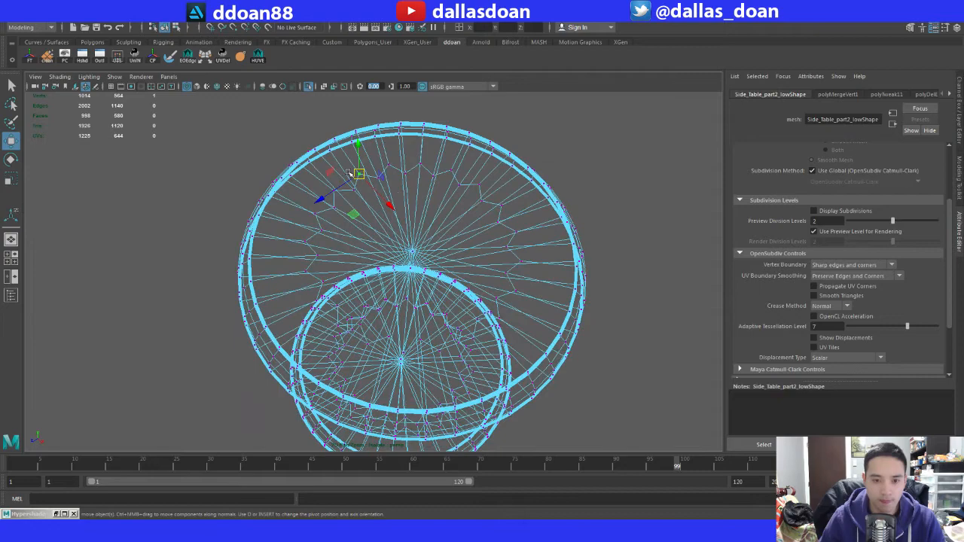
pyautogui.keyDown('alt'); pyautogui.moveTo(292, 196); pyautogui.dragTo(307, 165); pyautogui.keyUp('alt')
pyautogui.click(11, 122)
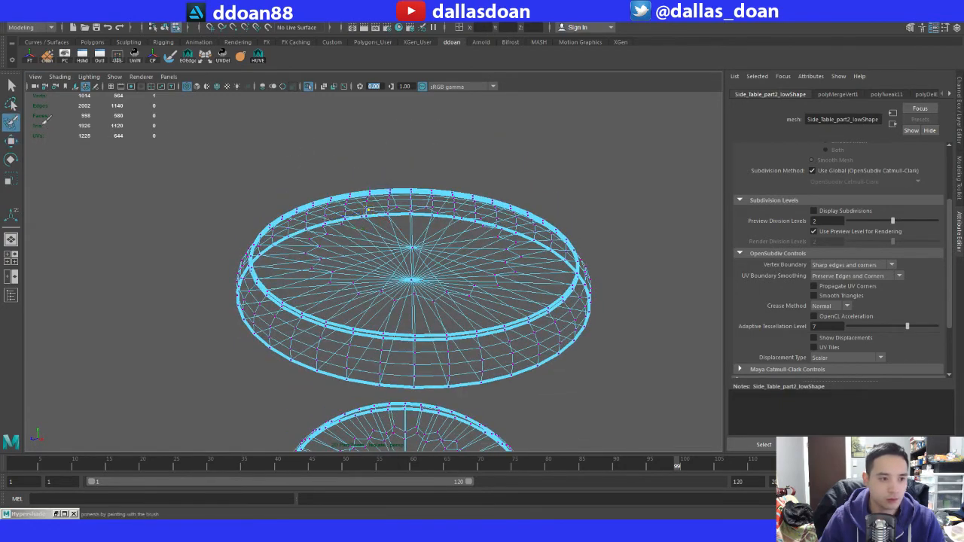
pyautogui.keyDown('alt'); pyautogui.moveTo(211, 158); pyautogui.dragTo(403, 170); pyautogui.keyUp('alt')
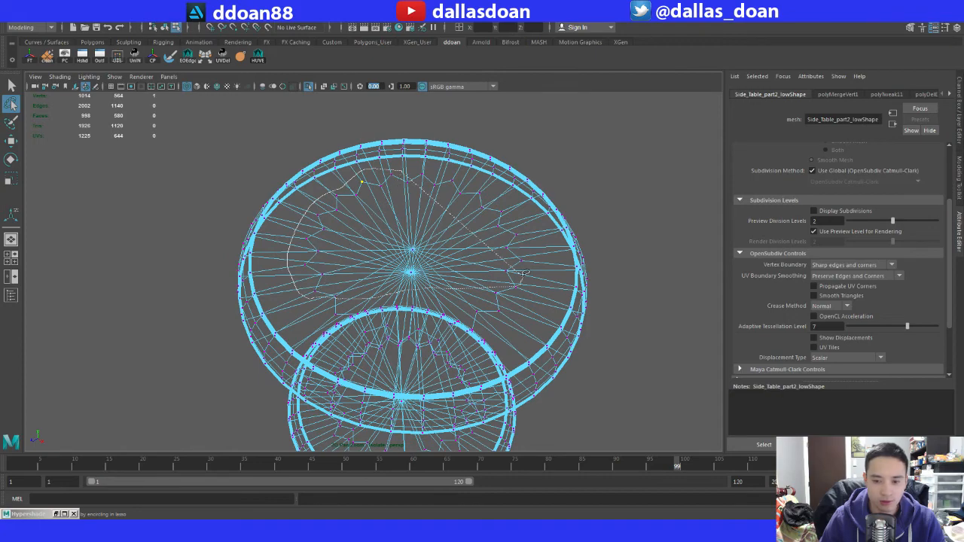
pyautogui.keyDown('shift'); pyautogui.doubleClick(467, 167); pyautogui.keyUp('shift')
pyautogui.keyDown('alt'); pyautogui.moveTo(467, 166); pyautogui.dragTo(399, 275); pyautogui.keyUp('alt')
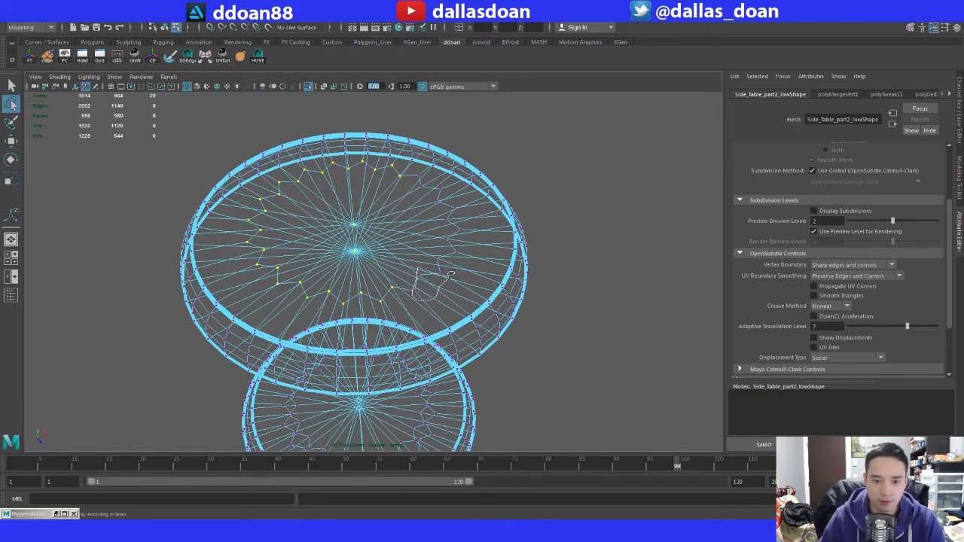
pyautogui.keyDown('alt'); pyautogui.moveTo(410, 174); pyautogui.dragTo(479, 260); pyautogui.keyUp('alt')
pyautogui.press('w')
pyautogui.hotkey('ctrl', 'shift', 'm')
# Frame the top disc and select its top edge loop
pyautogui.click(545, 236)
pyautogui.keyDown('alt'); pyautogui.moveTo(544, 237); pyautogui.dragTo(501, 316); pyautogui.keyUp('alt')
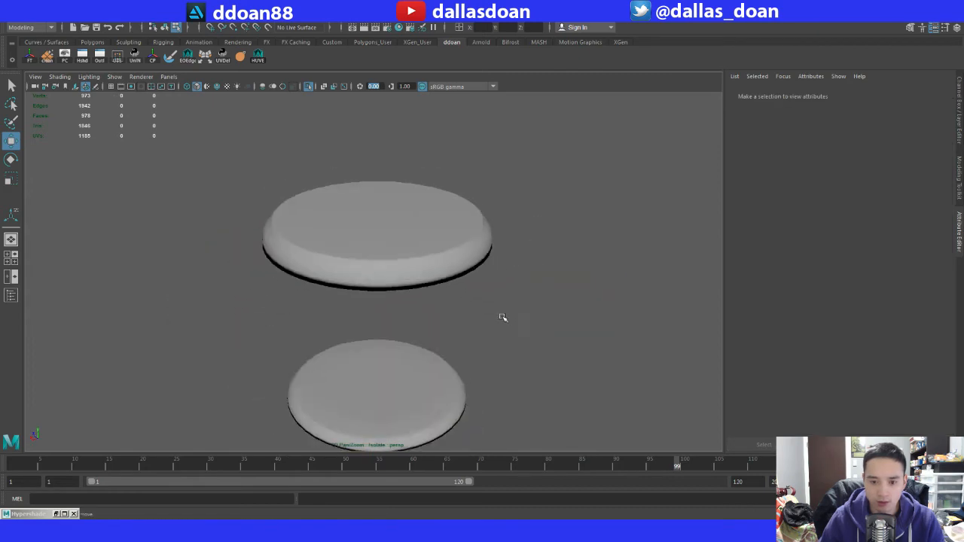
pyautogui.scroll(-3, 501, 316)
pyautogui.click(420, 254)
pyautogui.press('f')
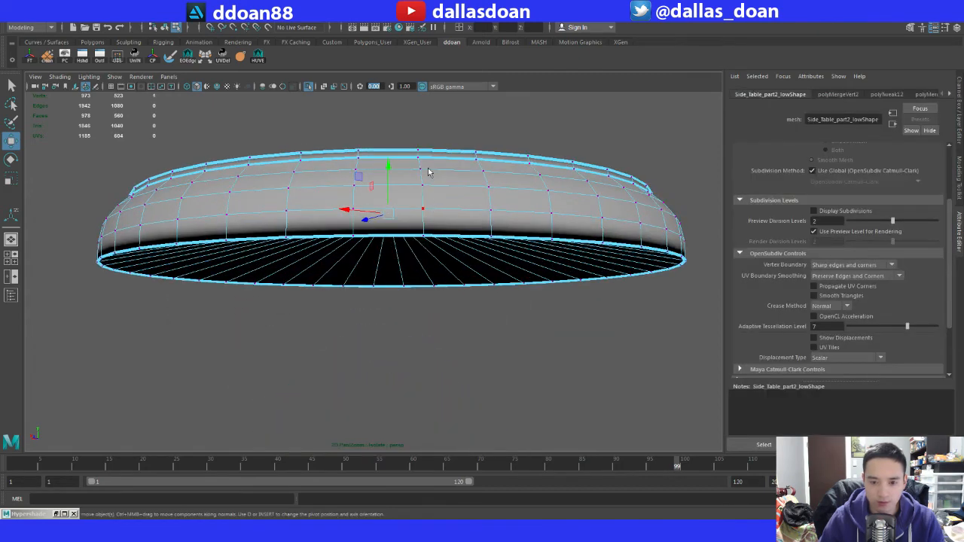
pyautogui.press('F10')
pyautogui.doubleClick(429, 152)
pyautogui.keyDown('alt'); pyautogui.moveTo(430, 155); pyautogui.dragTo(416, 255); pyautogui.keyUp('alt')
# Undo back through the top-face merge and reselect the disc in vertex mode, leaving 974 vertices
pyautogui.press('F9')
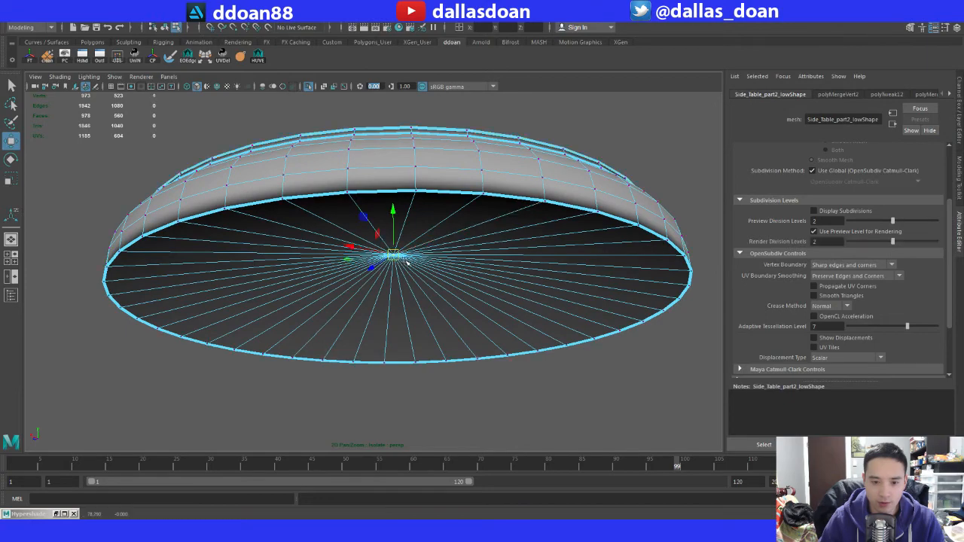
pyautogui.keyDown('alt'); pyautogui.moveTo(416, 198); pyautogui.dragTo(415, 173); pyautogui.keyUp('alt')
pyautogui.doubleClick(431, 242)
pyautogui.hotkey('ctrl', 'z')
pyautogui.hotkey('ctrl', 'z')
pyautogui.hotkey('ctrl', 'z')
pyautogui.hotkey('ctrl', 'z')
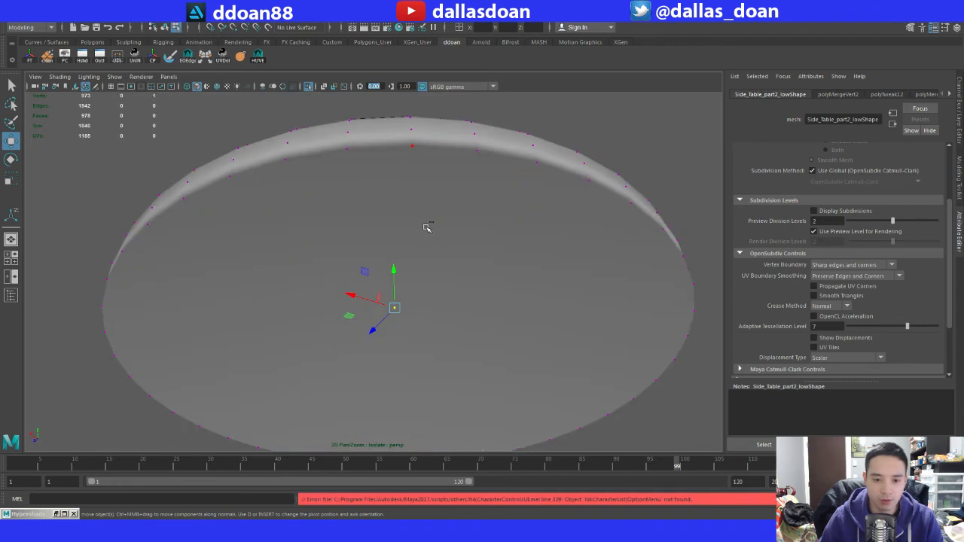
pyautogui.hotkey('ctrl', 'z')
pyautogui.keyDown('alt'); pyautogui.moveTo(427, 227); pyautogui.dragTo(421, 305); pyautogui.keyUp('alt')
pyautogui.click(424, 259)
pyautogui.hotkey('ctrl', 'z')
pyautogui.hotkey('ctrl', 'z')
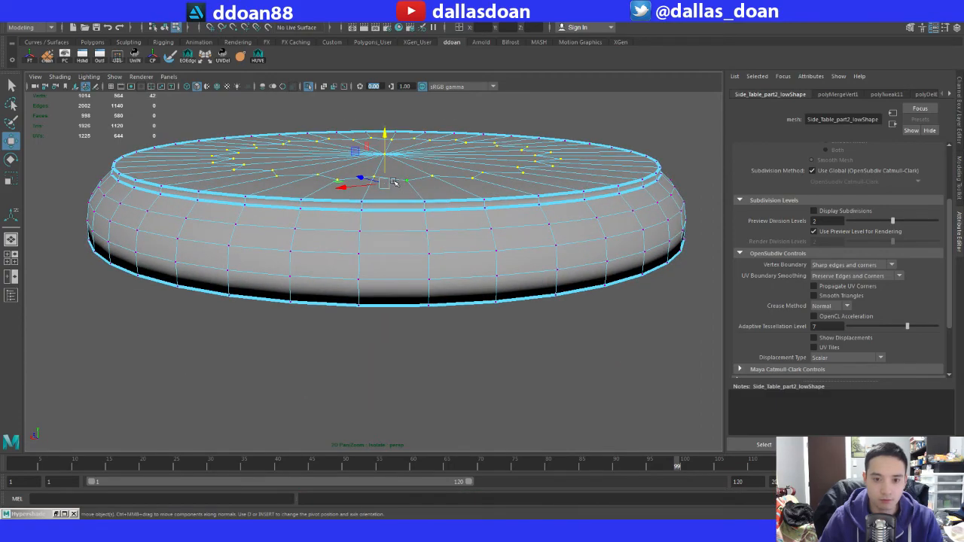
pyautogui.keyDown('alt'); pyautogui.moveTo(394, 183); pyautogui.dragTo(391, 372); pyautogui.keyUp('alt')
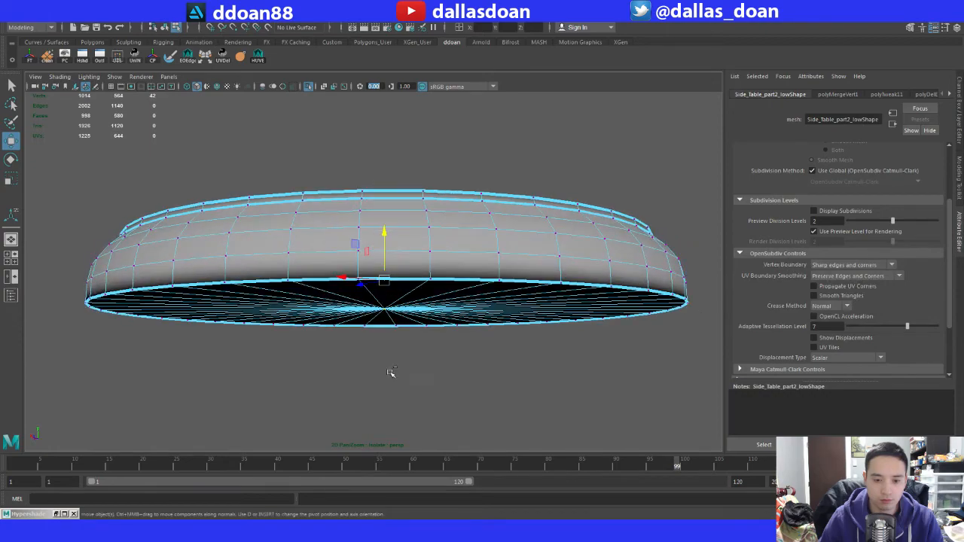
pyautogui.keyDown('alt'); pyautogui.moveTo(360, 308); pyautogui.dragTo(424, 241); pyautogui.keyUp('alt')
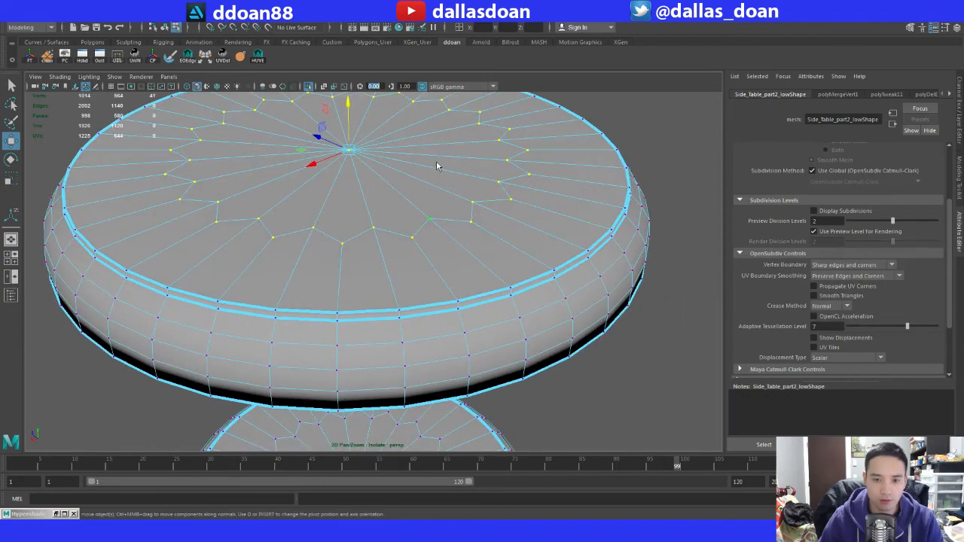
pyautogui.keyDown('alt'); pyautogui.moveTo(437, 165); pyautogui.dragTo(404, 208); pyautogui.keyUp('alt')
pyautogui.scroll(-3, 403, 212)
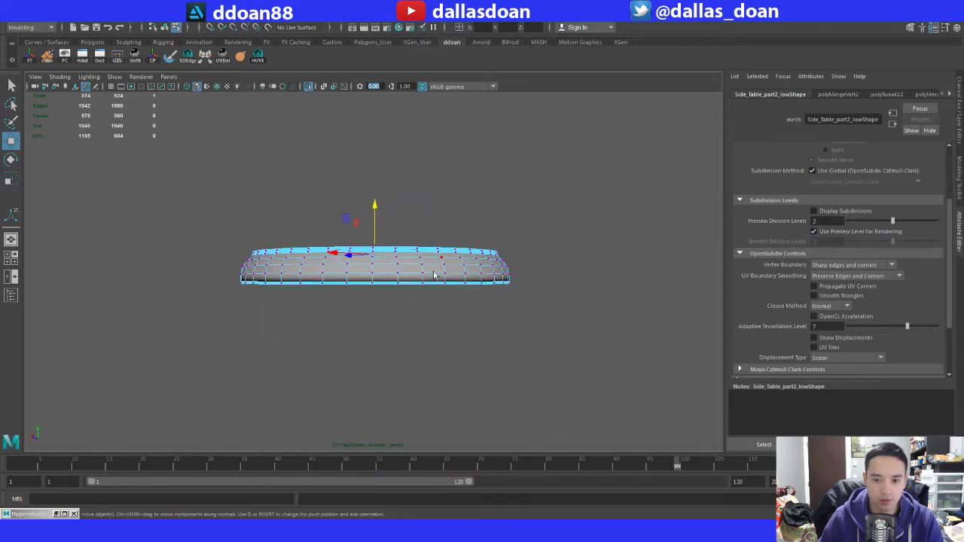
# Select the disc's bottom rim edge loop and apply Harden/Soften Edge to it
pyautogui.click(431, 313)
pyautogui.keyDown('alt'); pyautogui.moveTo(478, 319); pyautogui.dragTo(463, 293); pyautogui.keyUp('alt')
pyautogui.click(428, 229)
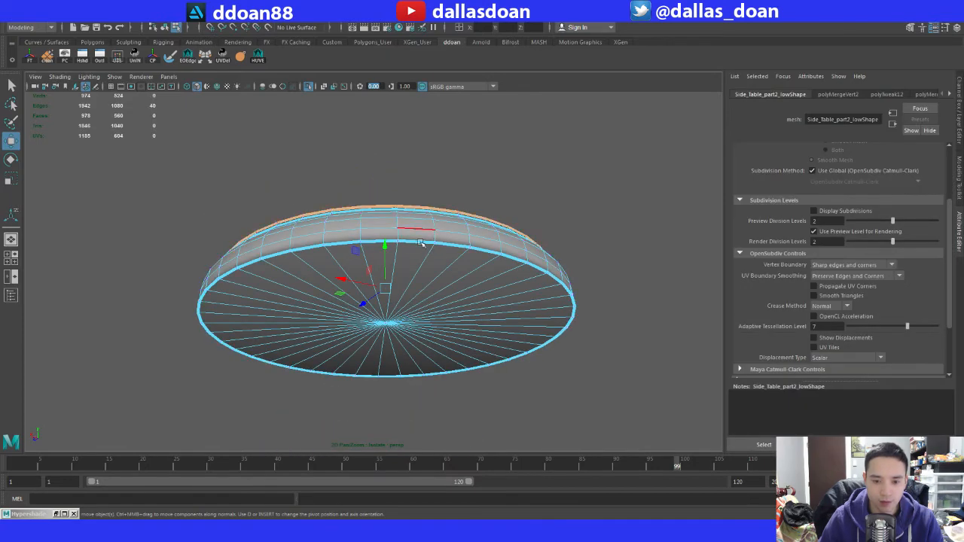
pyautogui.doubleClick(420, 243)
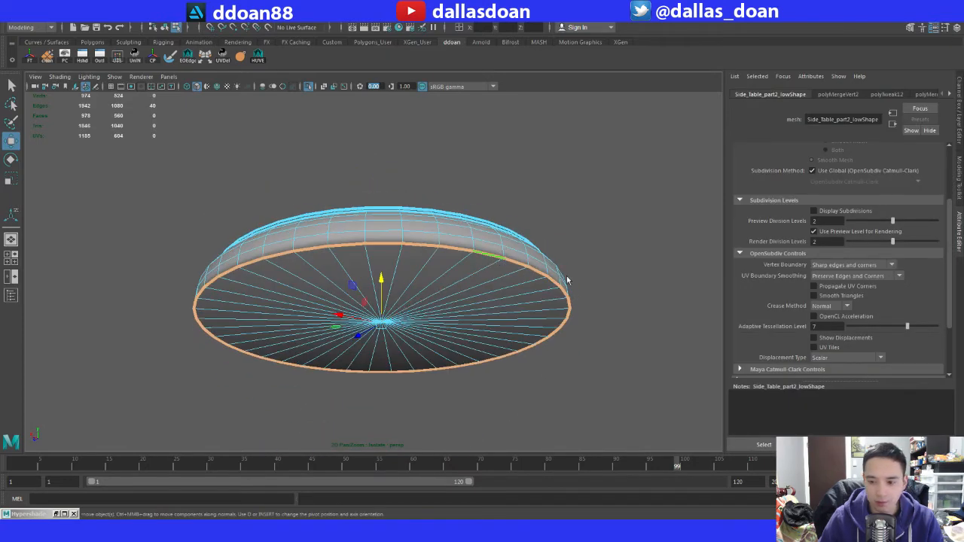
pyautogui.press('g')
pyautogui.keyDown('alt'); pyautogui.moveTo(455, 235); pyautogui.dragTo(460, 278); pyautogui.keyUp('alt')
pyautogui.scroll(2, 488, 255)
# Reframe the discs and reselect the rim edge loop in edge mode
pyautogui.press('F8')
pyautogui.click(559, 320)
pyautogui.keyDown('alt'); pyautogui.moveTo(559, 320); pyautogui.dragTo(524, 320); pyautogui.keyUp('alt')
pyautogui.scroll(-3, 525, 320)
pyautogui.keyDown('alt'); pyautogui.moveTo(525, 320); pyautogui.dragTo(507, 297, button='middle'); pyautogui.keyUp('alt')
pyautogui.press('F8')
pyautogui.press('f')
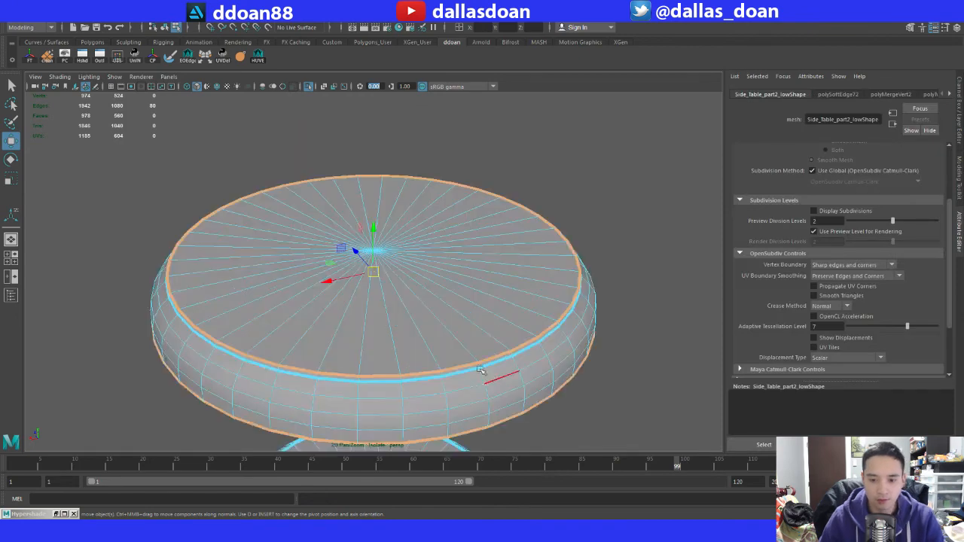
pyautogui.keyDown('alt'); pyautogui.moveTo(478, 367); pyautogui.dragTo(470, 331); pyautogui.keyUp('alt')
pyautogui.keyDown('alt'); pyautogui.moveTo(470, 332); pyautogui.dragTo(462, 271, button='middle'); pyautogui.keyUp('alt')
pyautogui.keyDown('alt'); pyautogui.moveTo(462, 271); pyautogui.dragTo(463, 256); pyautogui.keyUp('alt')
pyautogui.click(463, 257)
pyautogui.doubleClick(457, 223)
pyautogui.keyDown('alt'); pyautogui.moveTo(457, 223); pyautogui.dragTo(461, 256); pyautogui.keyUp('alt')
pyautogui.scroll(-3, 446, 242)
pyautogui.scroll(3, 455, 290)
# Harden the disc's bottom rim edge loop
pyautogui.click(509, 351)
pyautogui.keyDown('alt'); pyautogui.moveTo(436, 365); pyautogui.dragTo(417, 248, button='middle'); pyautogui.keyUp('alt')
pyautogui.scroll(3, 417, 248)
pyautogui.keyDown('alt'); pyautogui.moveTo(419, 316); pyautogui.dragTo(437, 327); pyautogui.keyUp('alt')
pyautogui.doubleClick(561, 311)
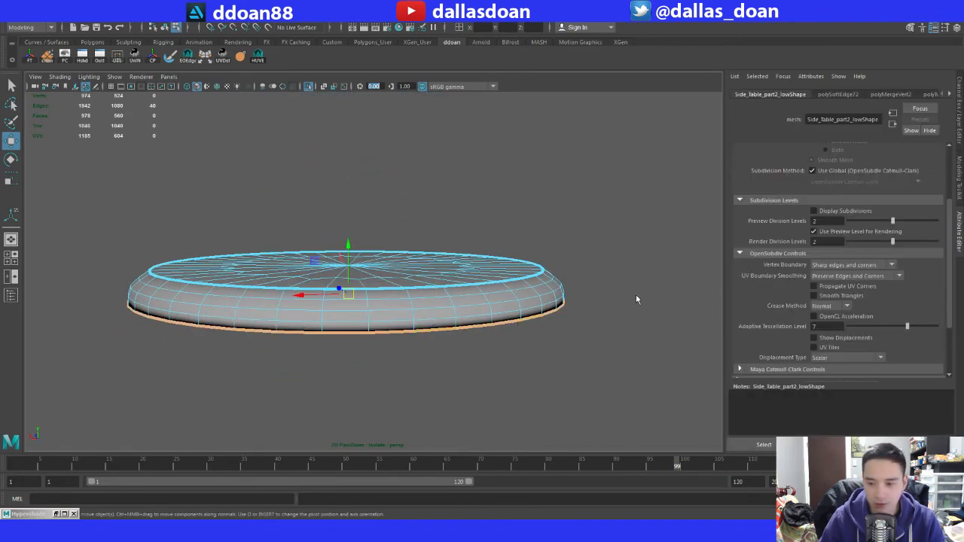
pyautogui.keyDown('shift'); pyautogui.moveTo(674, 299); pyautogui.dragTo(527, 305, button='right'); pyautogui.keyUp('shift')
# In wireframe, lasso the 41-vertex zigzag ring on the disc top and merge it to one centre point
pyautogui.scroll(3, 474, 297)
pyautogui.moveTo(481, 271)
pyautogui.keyDown('alt'); pyautogui.mouseDown()
pyautogui.moveTo(474, 296)
pyautogui.moveTo(450, 316)
pyautogui.mouseUp(); pyautogui.keyUp('alt')
pyautogui.moveTo(364, 143)
pyautogui.mouseDown(button='right')
pyautogui.moveTo(360, 186)
pyautogui.moveTo(305, 180)
pyautogui.mouseUp(button='right')
pyautogui.keyDown('alt'); pyautogui.moveTo(324, 263); pyautogui.dragTo(327, 189, button='middle'); pyautogui.keyUp('alt')
pyautogui.scroll(3, 327, 185)
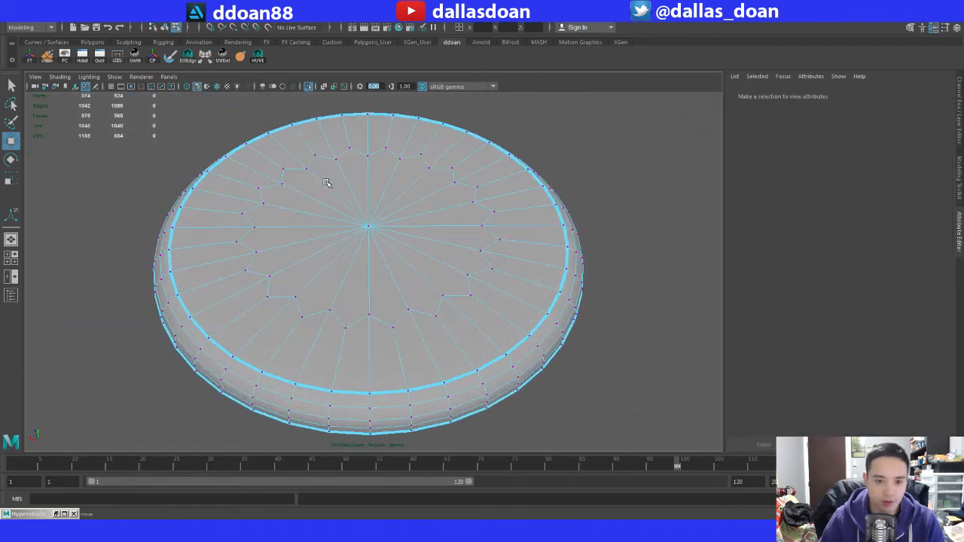
pyautogui.press('4')
pyautogui.moveTo(337, 198)
pyautogui.keyDown('alt'); pyautogui.mouseDown()
pyautogui.moveTo(328, 225)
pyautogui.moveTo(332, 205)
pyautogui.moveTo(341, 260)
pyautogui.moveTo(336, 241)
pyautogui.mouseUp(); pyautogui.keyUp('alt')
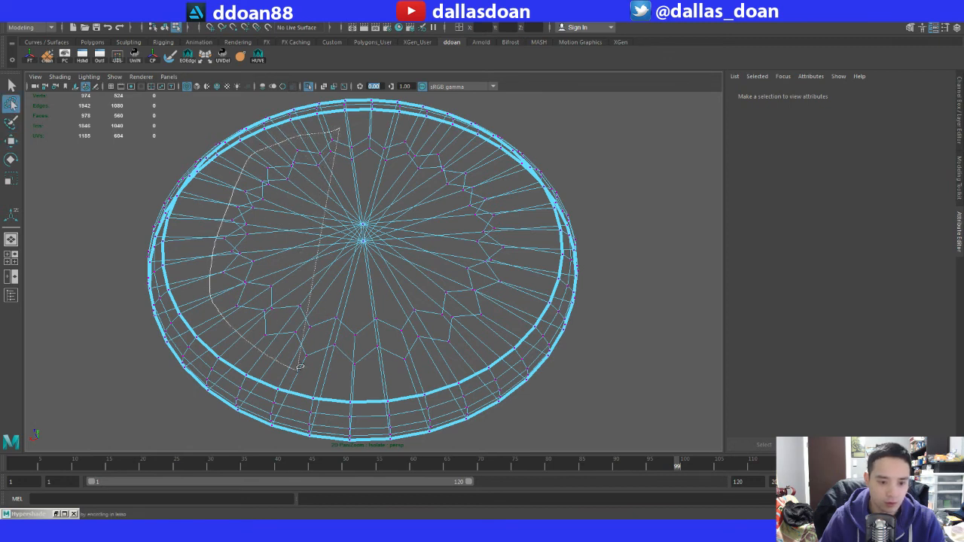
pyautogui.moveTo(493, 185); pyautogui.dragTo(450, 148)
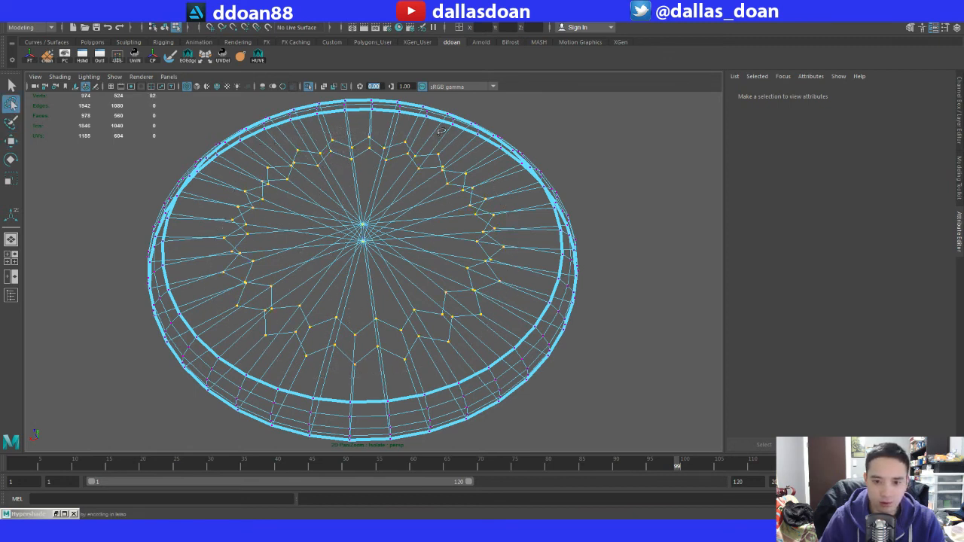
pyautogui.keyDown('alt'); pyautogui.moveTo(469, 229); pyautogui.dragTo(467, 180); pyautogui.keyUp('alt')
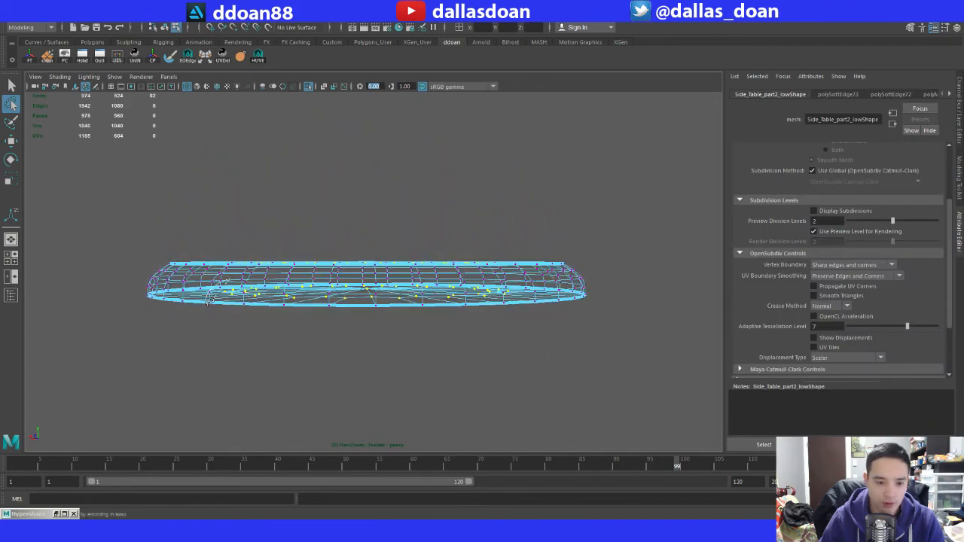
pyautogui.keyDown('alt'); pyautogui.moveTo(508, 272); pyautogui.dragTo(479, 311); pyautogui.keyUp('alt')
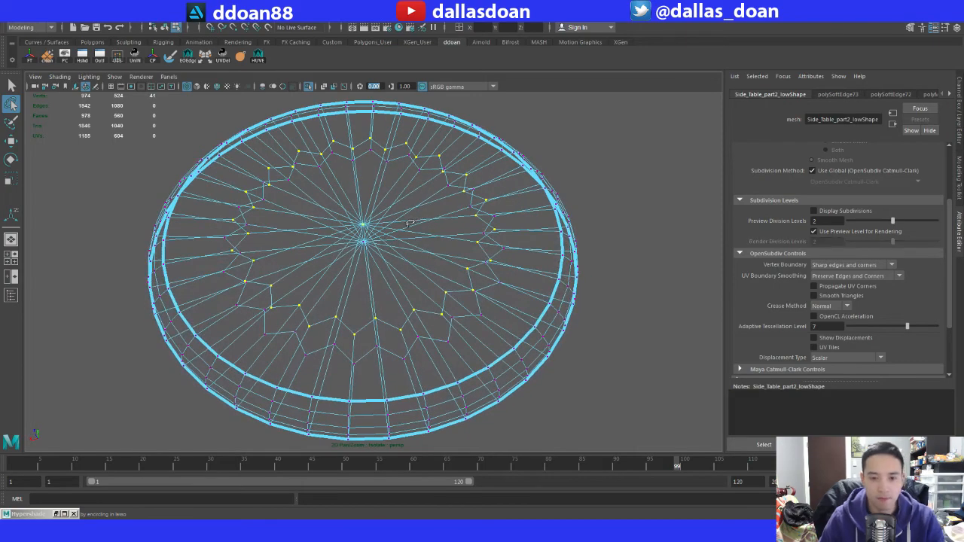
pyautogui.moveTo(408, 222)
pyautogui.keyDown('alt'); pyautogui.mouseDown()
pyautogui.moveTo(402, 191)
pyautogui.moveTo(399, 224)
pyautogui.mouseUp(); pyautogui.keyUp('alt')
pyautogui.press('w')
pyautogui.press('g')
pyautogui.press('5')
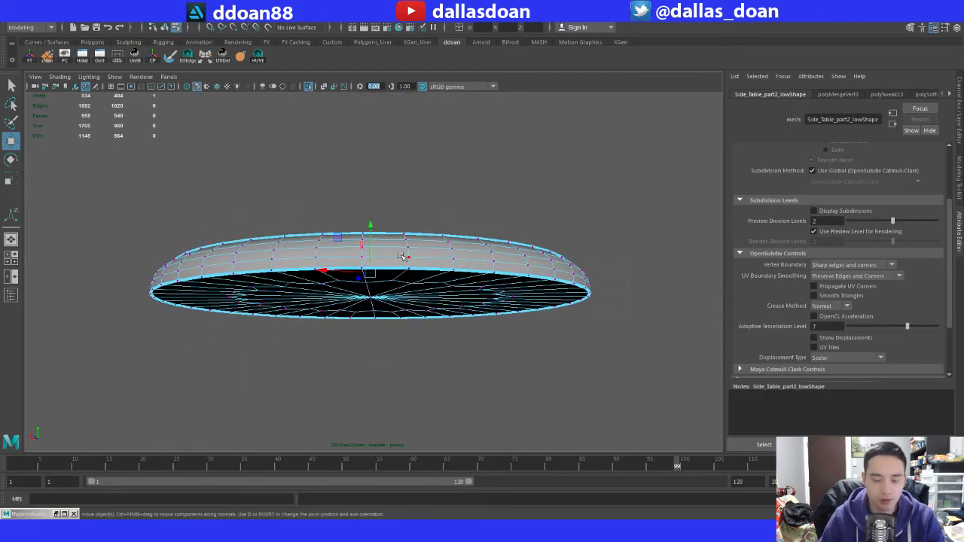
pyautogui.press('4')
# Lasso the 42-vertex zigzag ring on the other face and merge it into one centre vertex
pyautogui.moveTo(414, 271)
pyautogui.keyDown('alt'); pyautogui.mouseDown()
pyautogui.moveTo(414, 286)
pyautogui.moveTo(401, 259)
pyautogui.moveTo(261, 223)
pyautogui.mouseUp(); pyautogui.keyUp('alt')
pyautogui.click(11, 103)
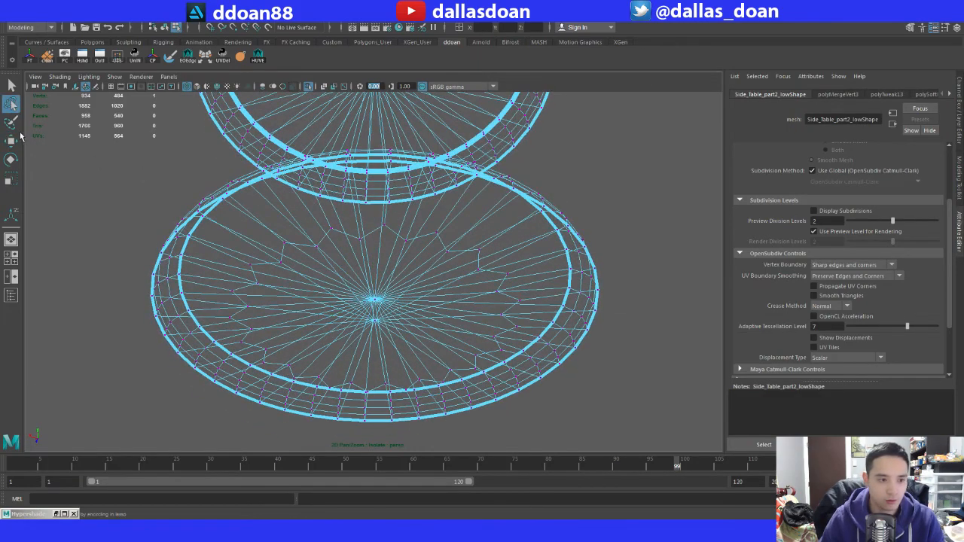
pyautogui.moveTo(231, 284); pyautogui.dragTo(232, 286)
pyautogui.moveTo(295, 271)
pyautogui.keyDown('alt'); pyautogui.mouseDown()
pyautogui.moveTo(301, 251)
pyautogui.moveTo(284, 274)
pyautogui.moveTo(324, 289)
pyautogui.mouseUp(); pyautogui.keyUp('alt')
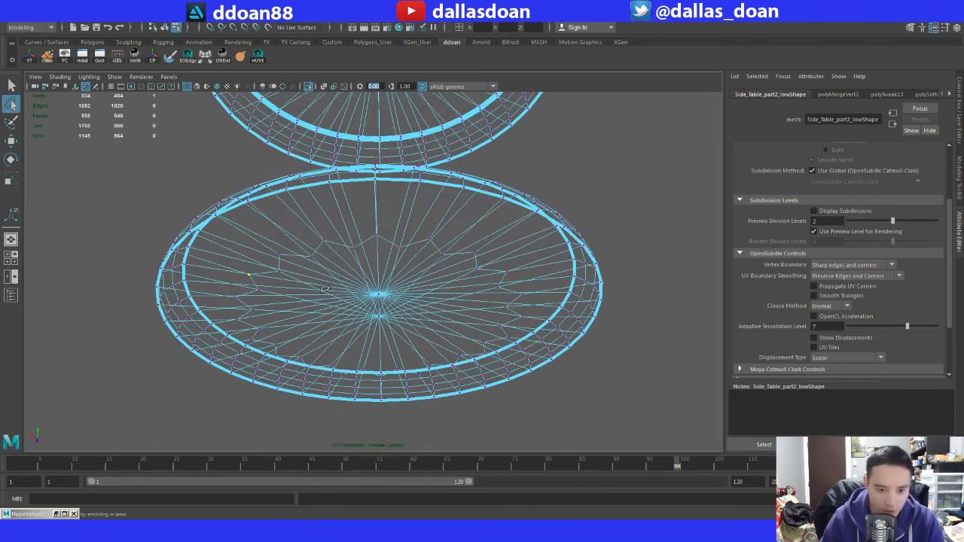
pyautogui.moveTo(261, 246); pyautogui.dragTo(236, 289)
pyautogui.moveTo(315, 250); pyautogui.dragTo(325, 399)
pyautogui.keyDown('alt'); pyautogui.moveTo(352, 152); pyautogui.dragTo(349, 146); pyautogui.keyUp('alt')
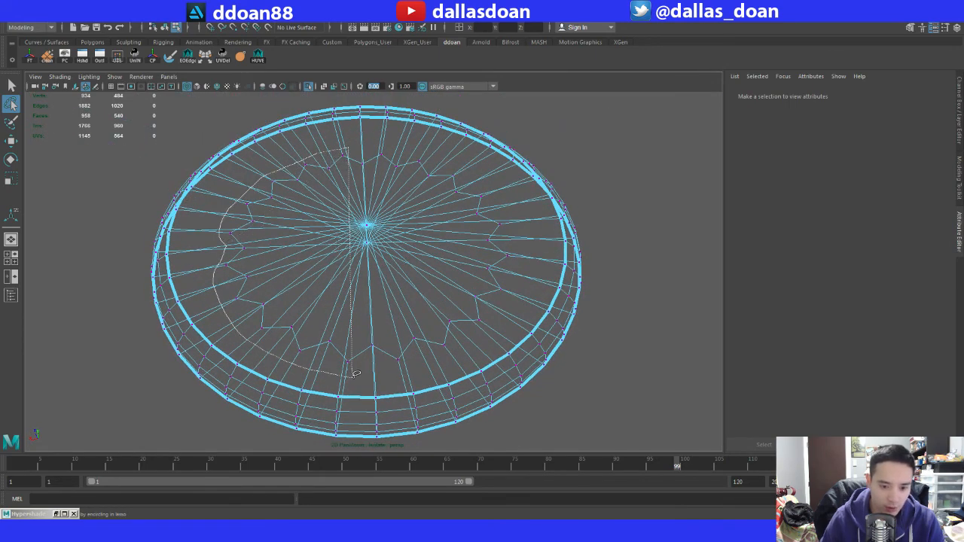
pyautogui.moveTo(508, 189); pyautogui.dragTo(422, 146)
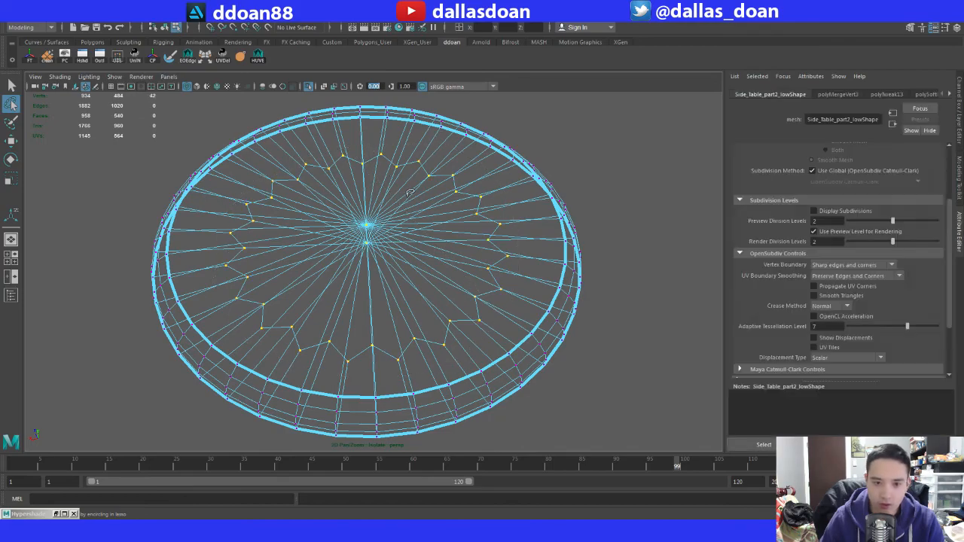
pyautogui.moveTo(446, 299)
pyautogui.keyDown('alt'); pyautogui.mouseDown()
pyautogui.moveTo(403, 226)
pyautogui.moveTo(390, 250)
pyautogui.moveTo(425, 235)
pyautogui.moveTo(428, 220)
pyautogui.moveTo(436, 265)
pyautogui.mouseUp(); pyautogui.keyUp('alt')
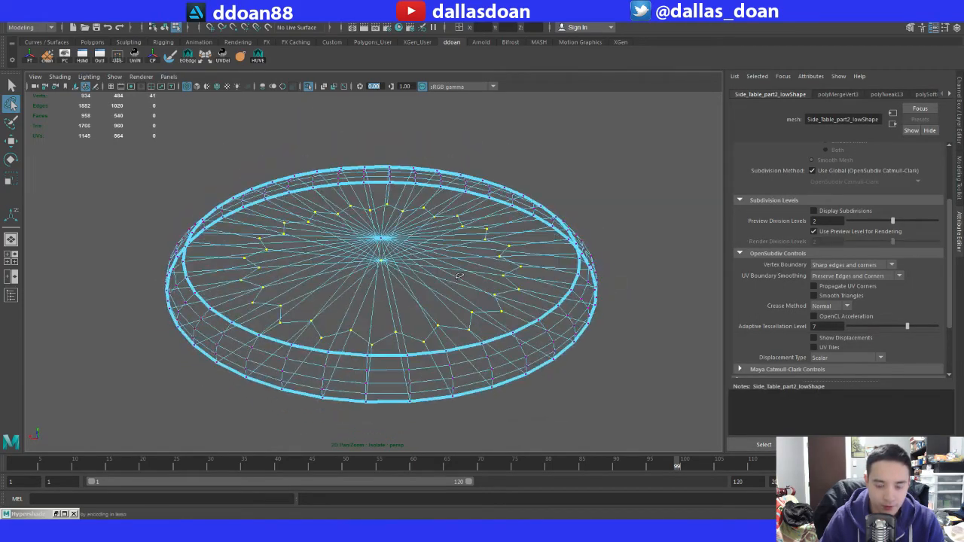
pyautogui.press('w')
pyautogui.moveTo(424, 209)
pyautogui.keyDown('alt'); pyautogui.mouseDown()
pyautogui.moveTo(406, 150)
pyautogui.moveTo(415, 197)
pyautogui.moveTo(441, 226)
pyautogui.moveTo(458, 275)
pyautogui.mouseUp(); pyautogui.keyUp('alt')
pyautogui.press('5')
pyautogui.press('F8')
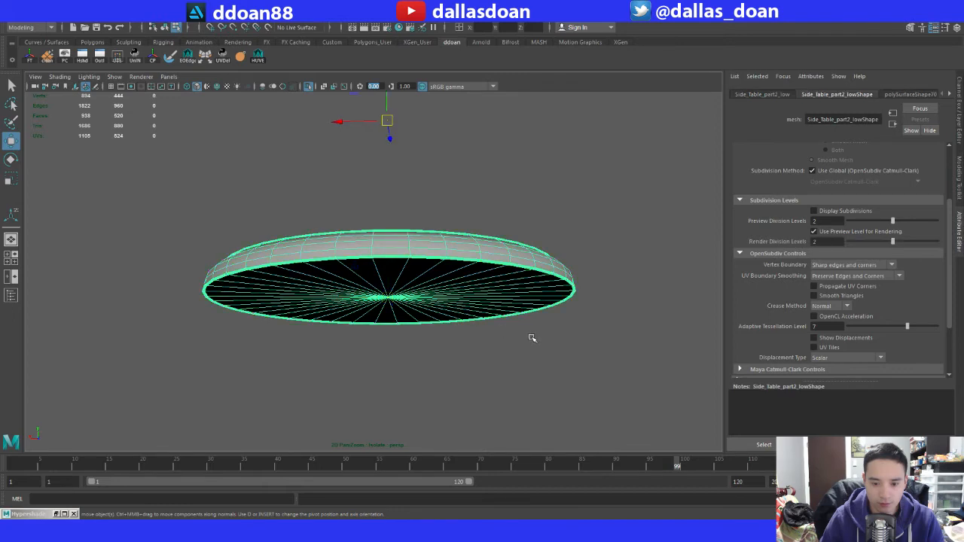
# Deselect the disc and exit Isolate Select so the whole side table is visible again
pyautogui.click(532, 336)
pyautogui.keyDown('alt'); pyautogui.moveTo(532, 336); pyautogui.dragTo(498, 331); pyautogui.keyUp('alt')
pyautogui.hotkey('ctrl', 'z')
pyautogui.hotkey('ctrl', 'z')
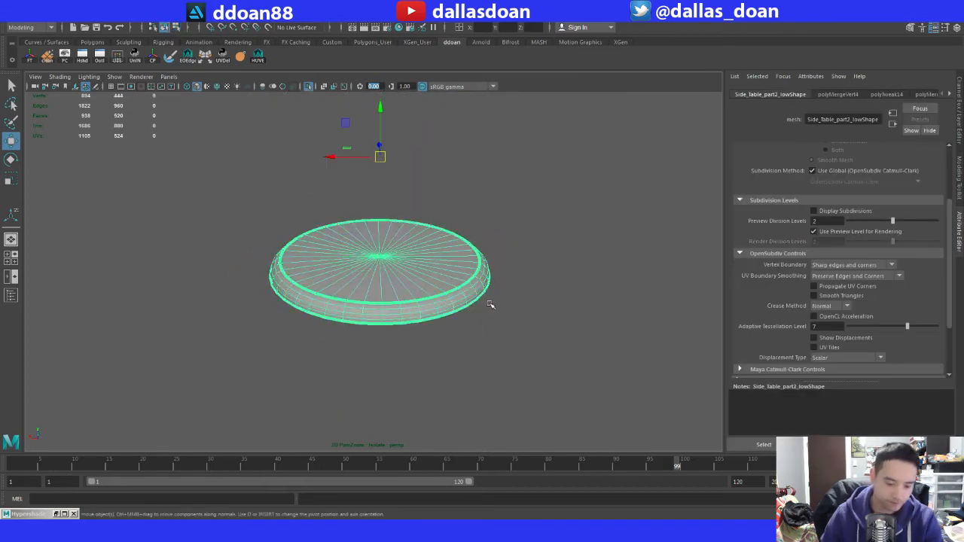
pyautogui.scroll(-3, 461, 301)
pyautogui.scroll(3, 462, 302)
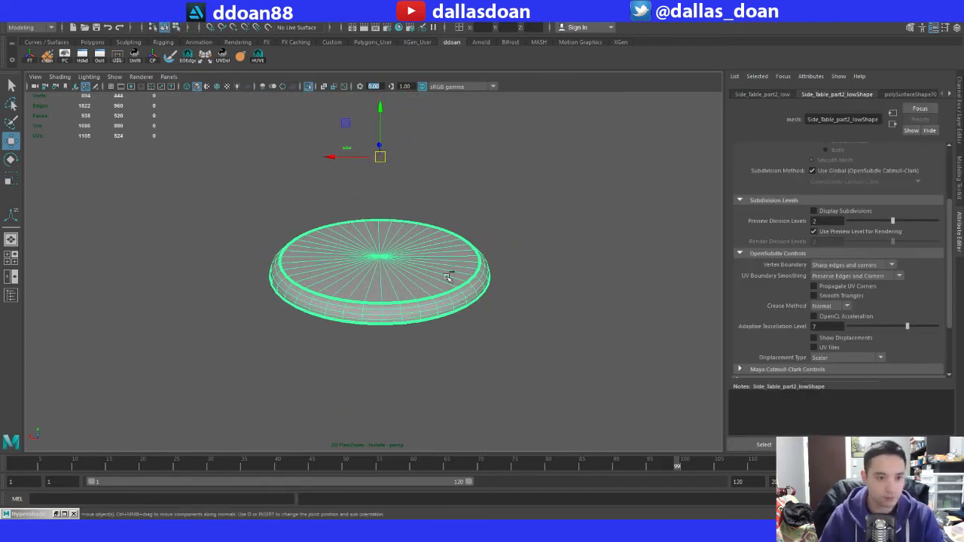
pyautogui.scroll(-3, 447, 277)
pyautogui.hotkey('ctrl', 'a')
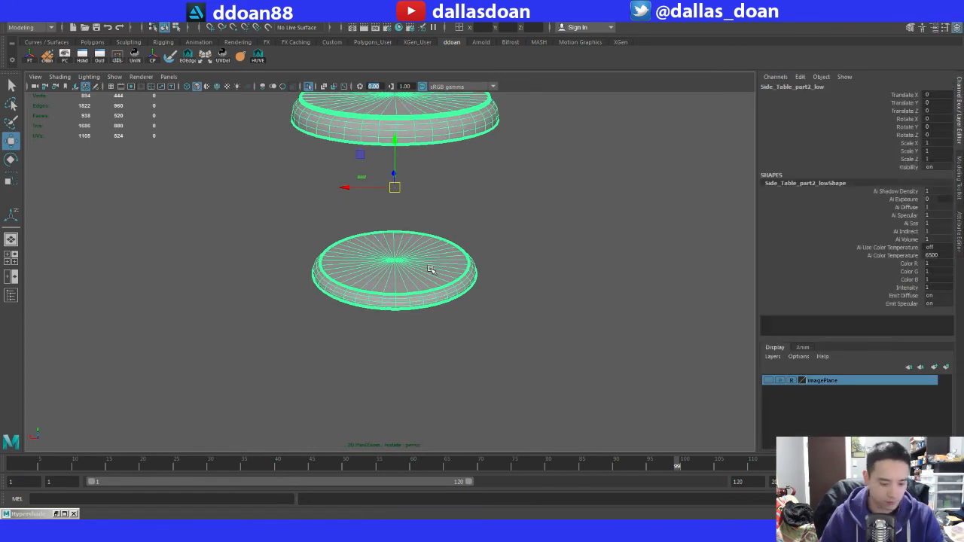
pyautogui.hotkey('ctrl', '1')
# Orbit around the table, selecting the table top/shelf and drawer ring pieces to inspect them
pyautogui.keyDown('alt'); pyautogui.moveTo(442, 265); pyautogui.dragTo(453, 226); pyautogui.keyUp('alt')
pyautogui.click(542, 210)
pyautogui.keyDown('alt'); pyautogui.moveTo(541, 211); pyautogui.dragTo(525, 279); pyautogui.keyUp('alt')
pyautogui.click(470, 291)
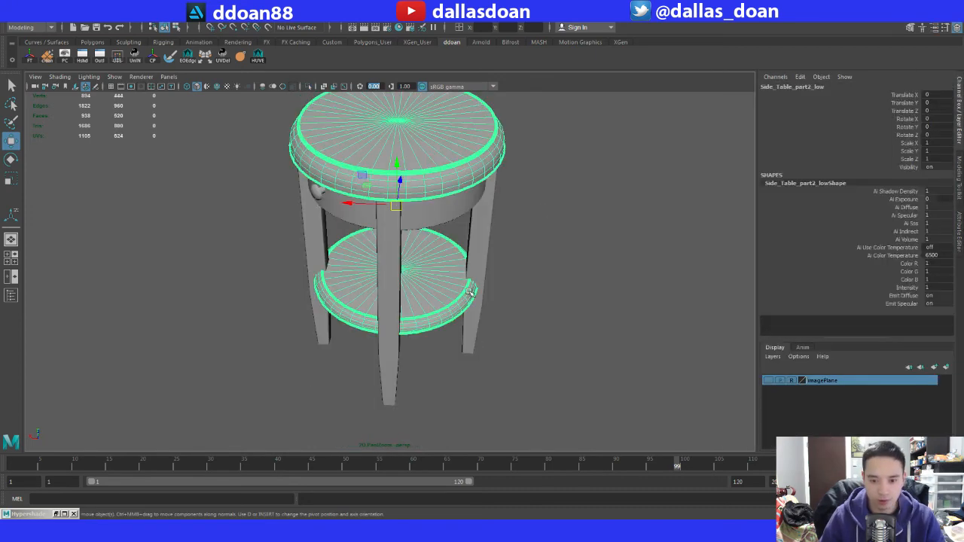
pyautogui.keyDown('alt'); pyautogui.moveTo(470, 291); pyautogui.dragTo(591, 250); pyautogui.keyUp('alt')
pyautogui.click(591, 249)
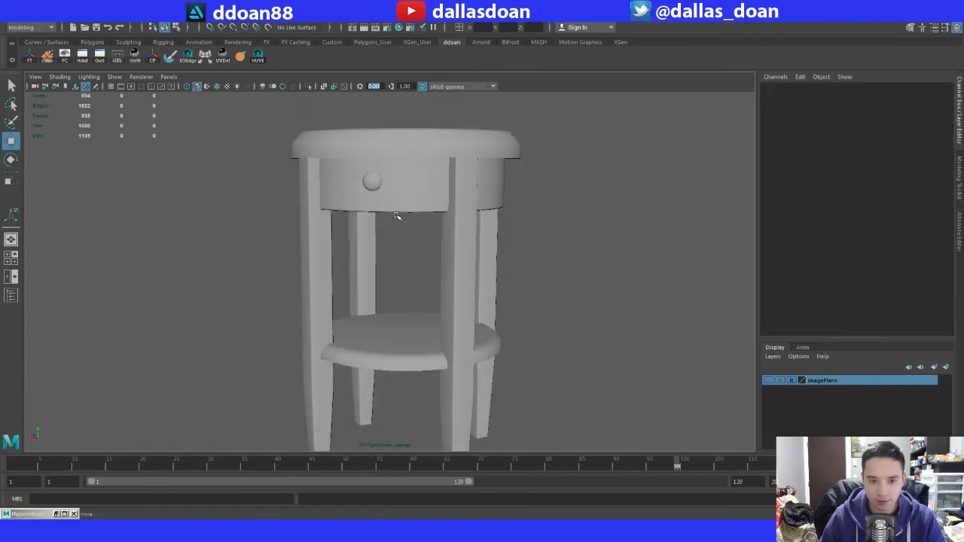
pyautogui.keyDown('alt'); pyautogui.moveTo(397, 216); pyautogui.dragTo(384, 172); pyautogui.keyUp('alt')
pyautogui.click(384, 171)
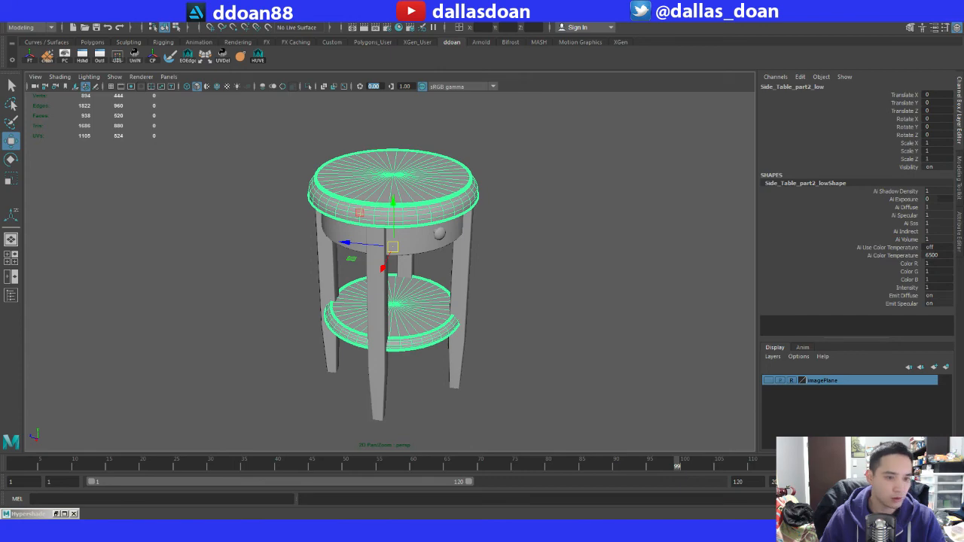
pyautogui.keyDown('alt'); pyautogui.moveTo(384, 171); pyautogui.dragTo(369, 222); pyautogui.keyUp('alt')
pyautogui.click(265, 271)
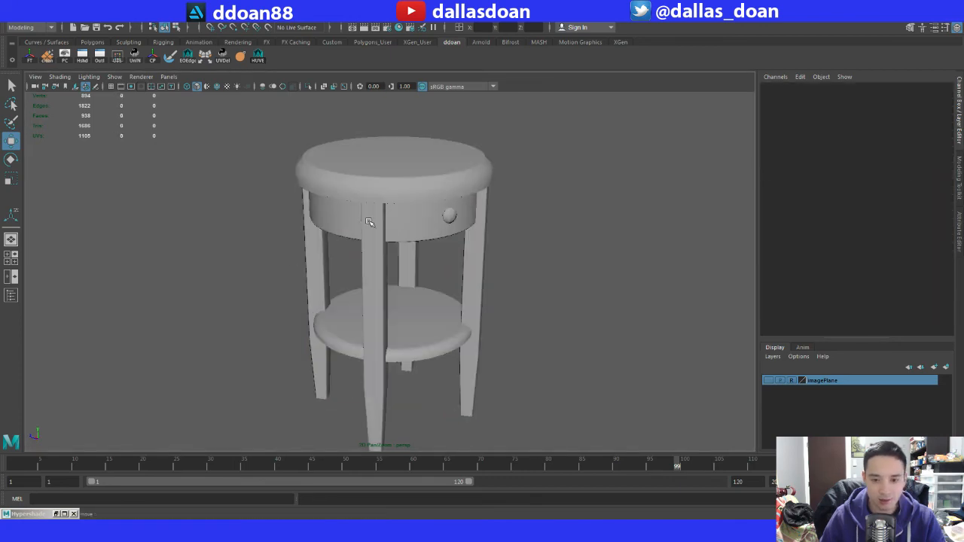
pyautogui.click(369, 222)
pyautogui.scroll(3, 418, 218)
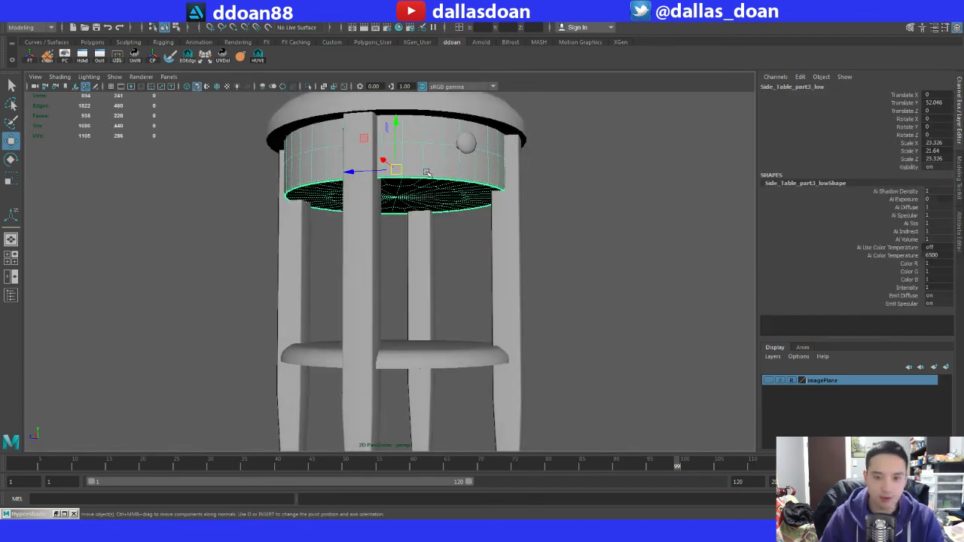
pyautogui.scroll(-3, 426, 173)
pyautogui.click(439, 187)
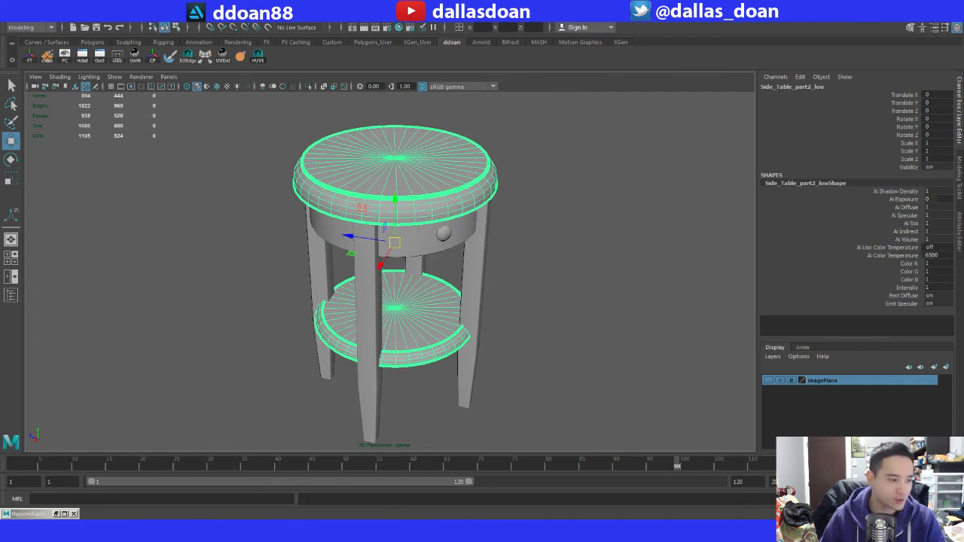
# Unhide the high-poly table group alongside the low-poly group, then go to the panel layout options
pyautogui.press('Up')
pyautogui.press('Right')
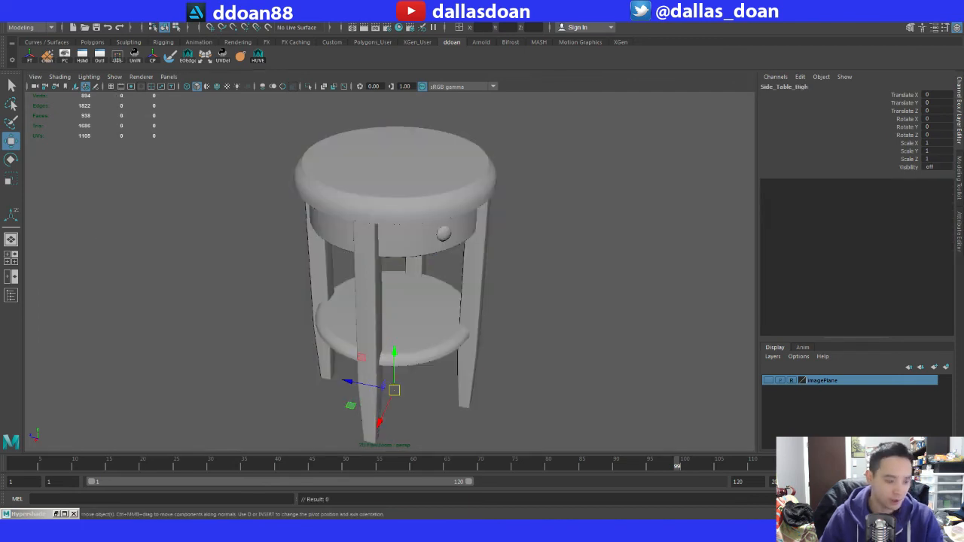
pyautogui.hotkey('shift', 'h')
pyautogui.press('Left')
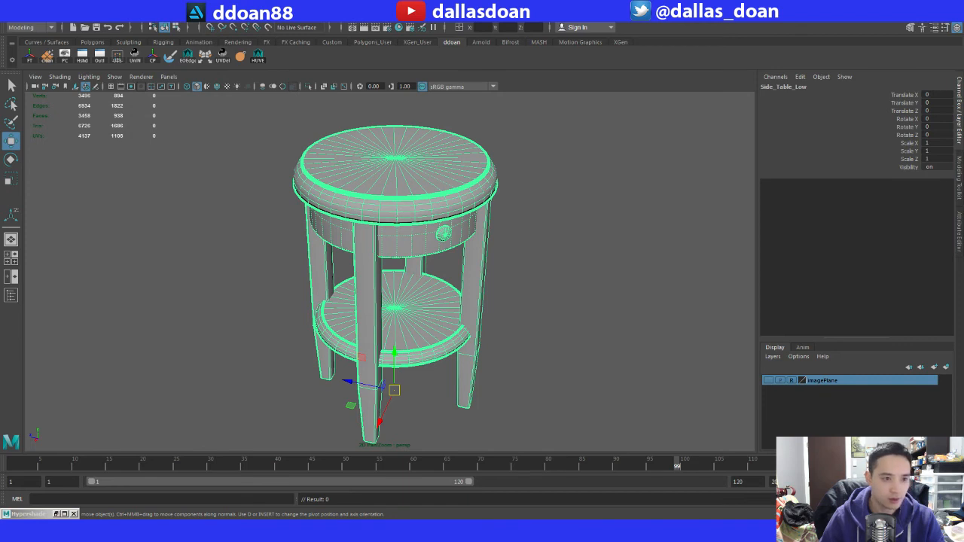
pyautogui.press('Right')
pyautogui.keyDown('alt'); pyautogui.moveTo(309, 292); pyautogui.dragTo(268, 293); pyautogui.keyUp('alt')
pyautogui.click(258, 254)
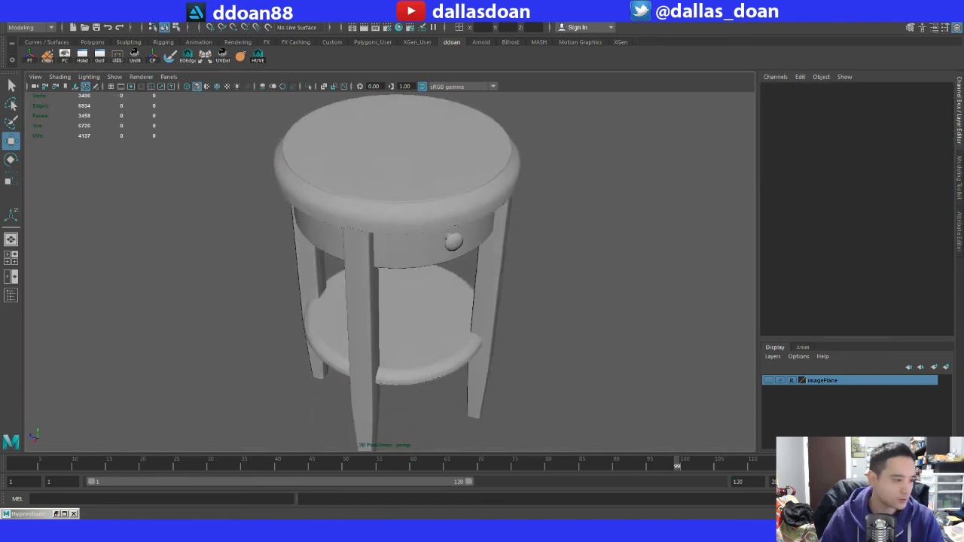
pyautogui.hotkey('ctrl', 'z')
pyautogui.press('Left')
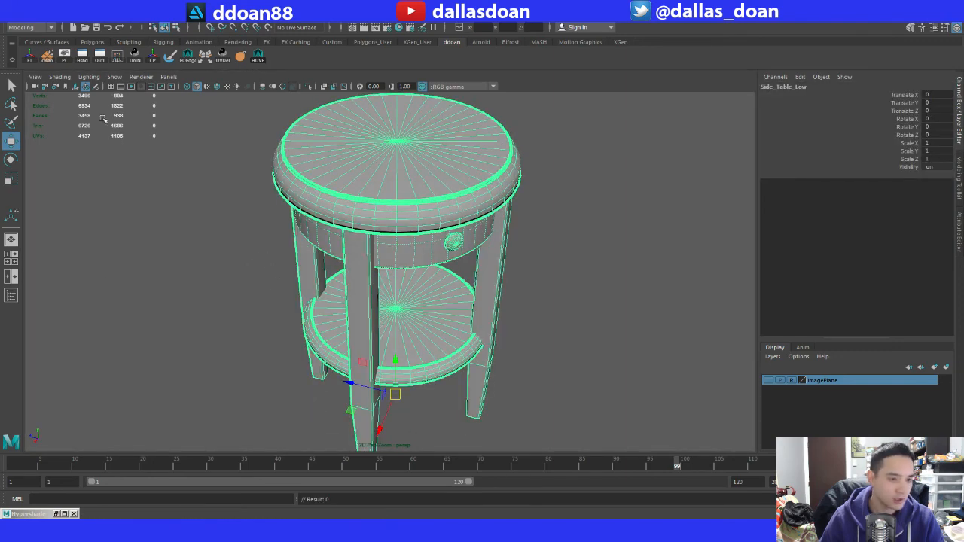
pyautogui.click(169, 76)
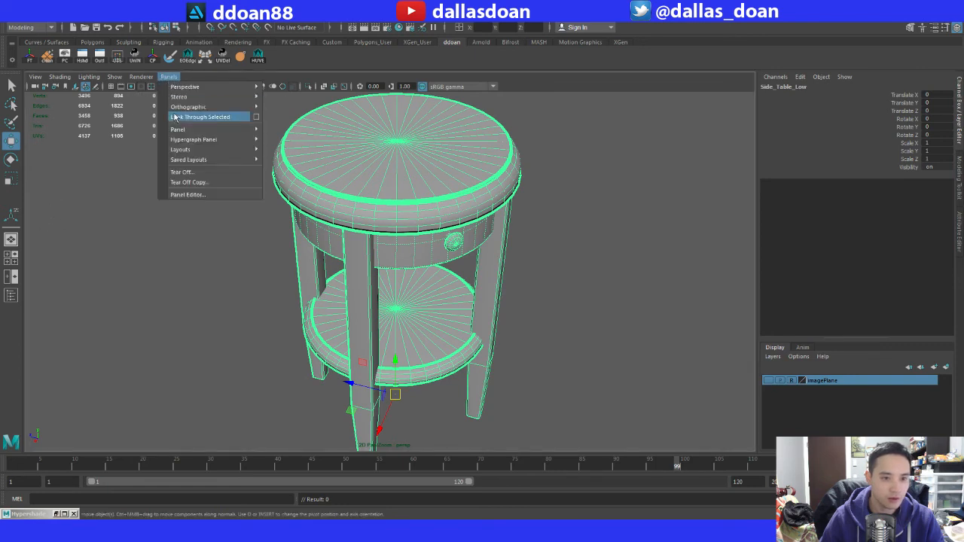
pyautogui.moveTo(201, 160)
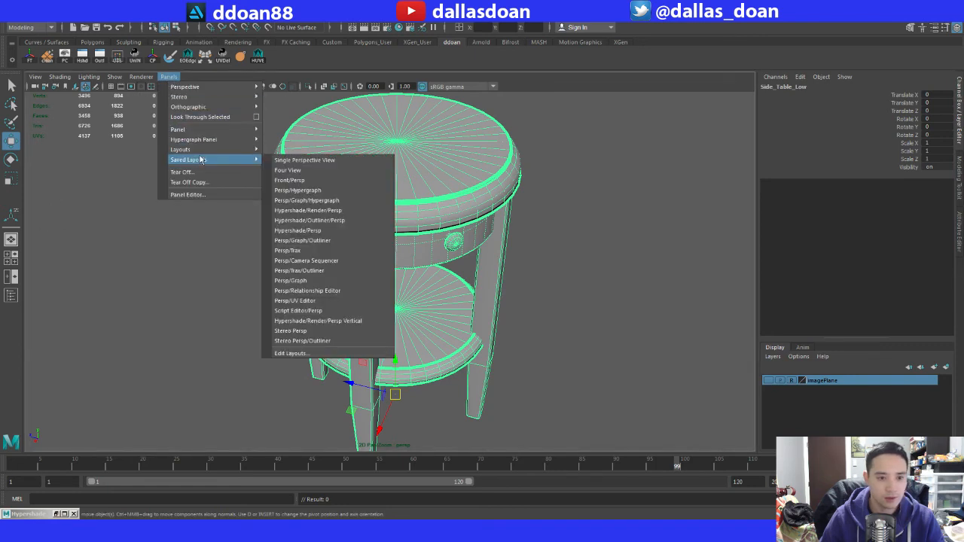
pyautogui.click(319, 302)
pyautogui.click(275, 240)
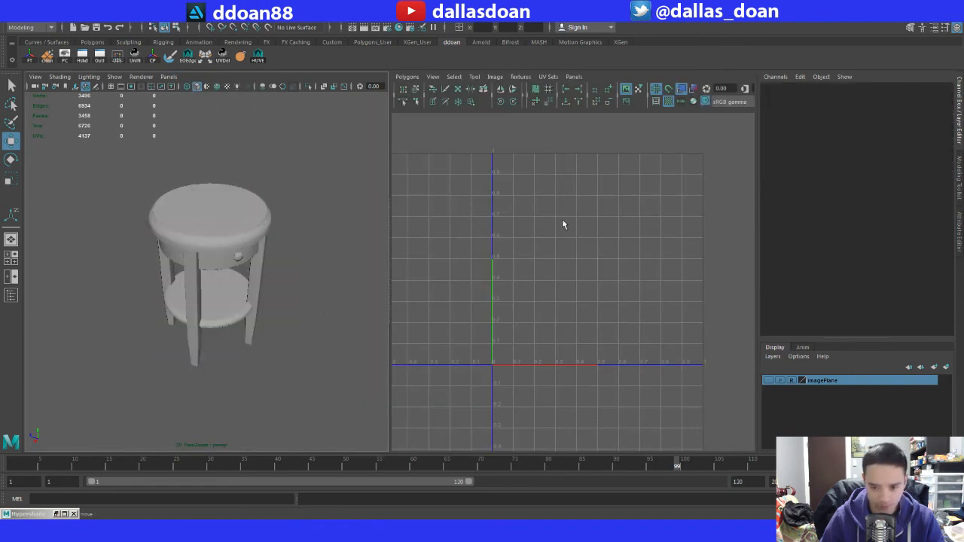
pyautogui.click(198, 216)
pyautogui.moveTo(54, 153); pyautogui.dragTo(191, 288)
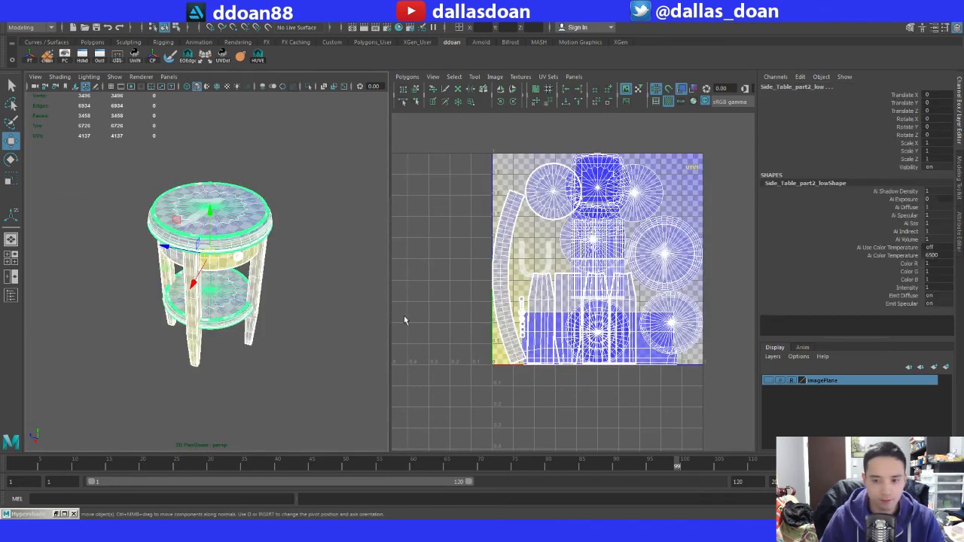
pyautogui.keyDown('alt'); pyautogui.moveTo(331, 265); pyautogui.dragTo(365, 265, button='right'); pyautogui.keyUp('alt')
pyautogui.keyDown('alt'); pyautogui.moveTo(365, 265); pyautogui.dragTo(362, 224); pyautogui.keyUp('alt')
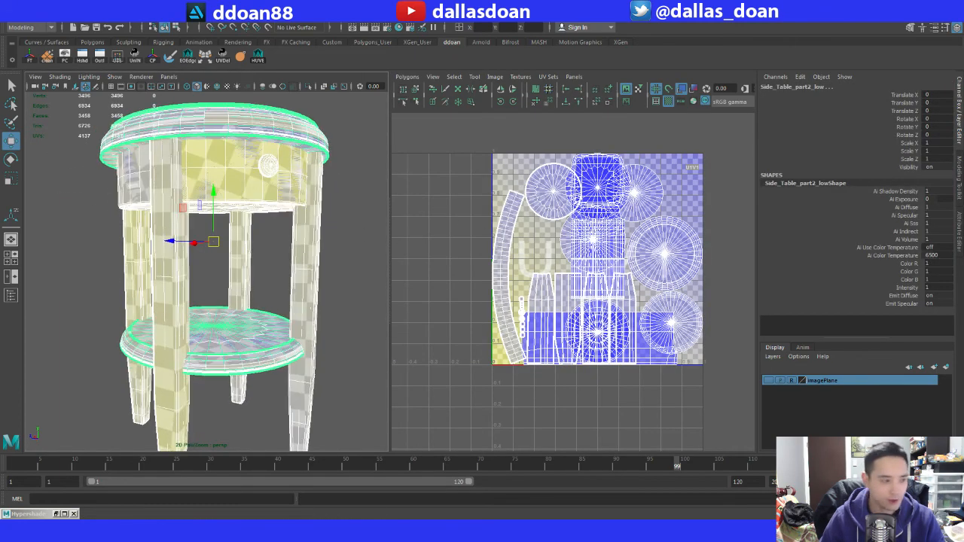
pyautogui.hotkey('ctrl', 'h')
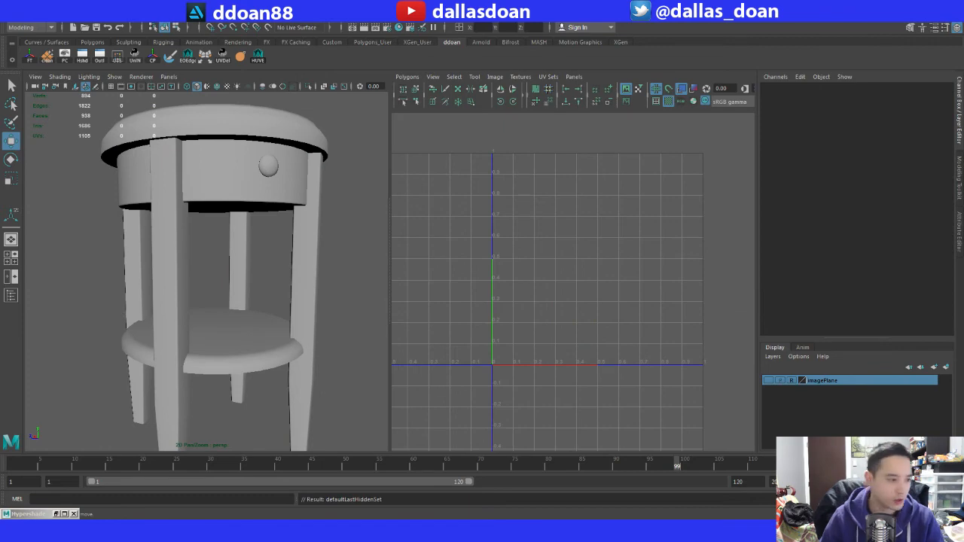
pyautogui.click(241, 177)
pyautogui.scroll(4, 534, 294)
pyautogui.scroll(-3, 534, 294)
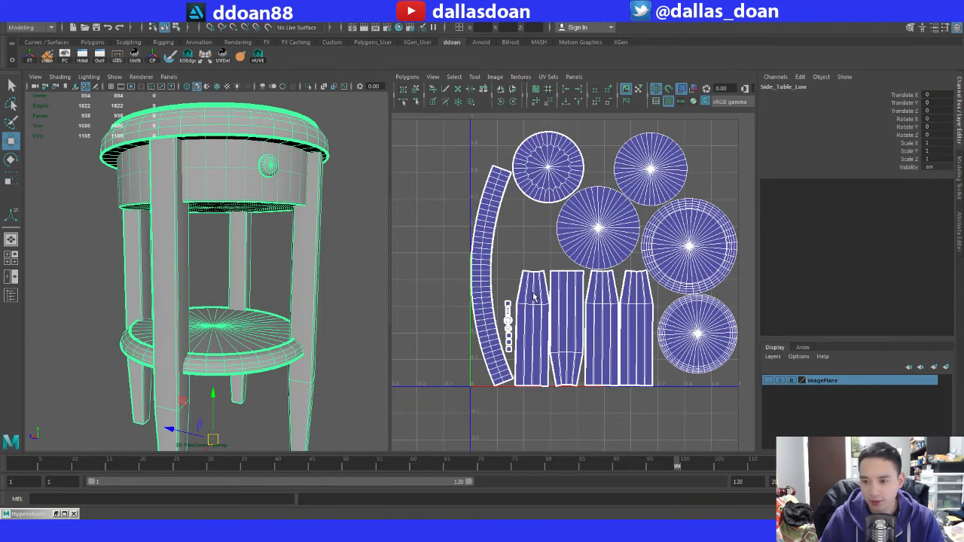
pyautogui.scroll(2, 534, 295)
pyautogui.scroll(-1, 534, 295)
pyautogui.scroll(3, 475, 280)
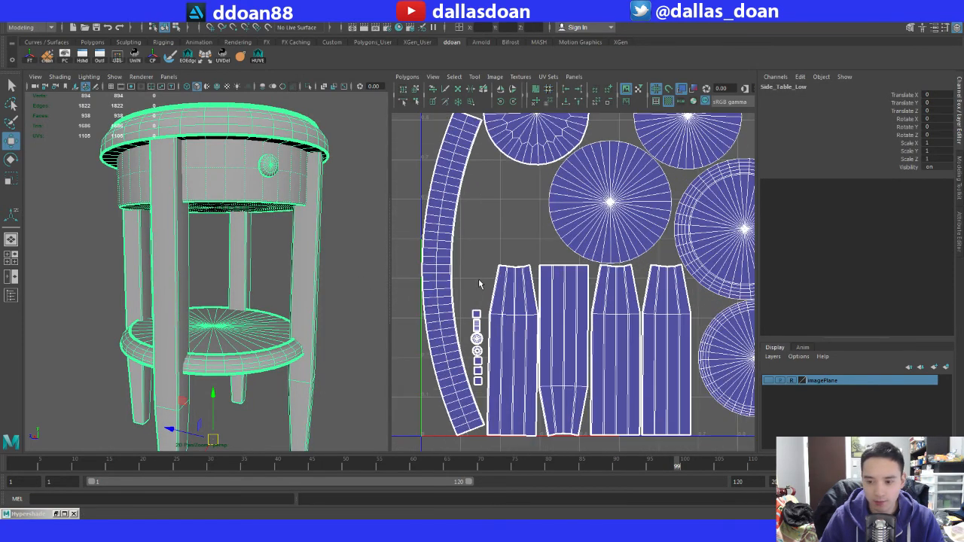
pyautogui.scroll(3, 476, 281)
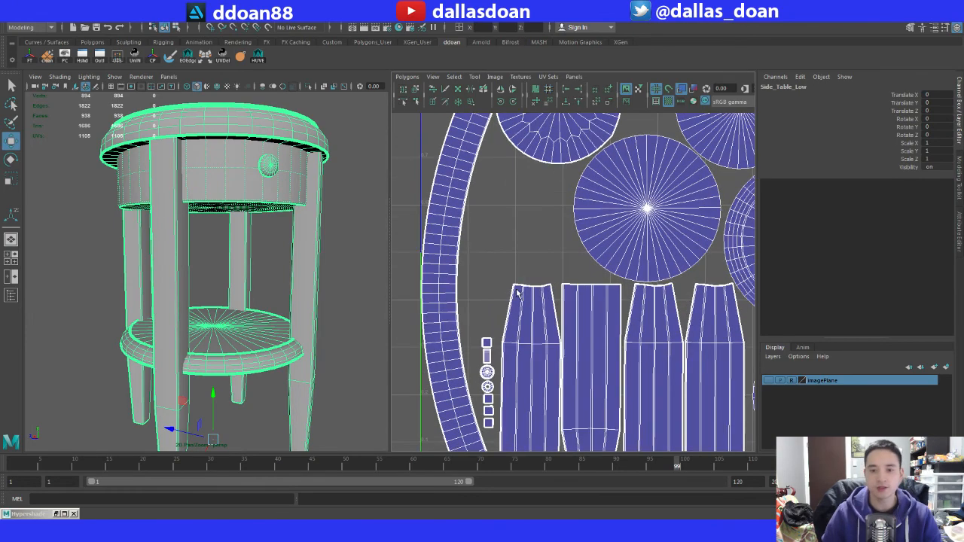
pyautogui.keyDown('alt'); pyautogui.moveTo(497, 271); pyautogui.dragTo(442, 266, button='middle'); pyautogui.keyUp('alt')
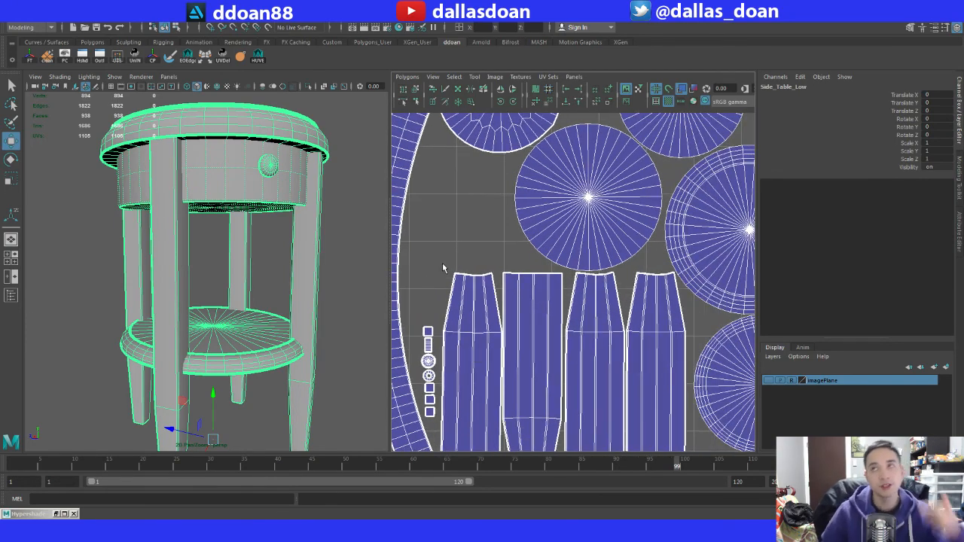
pyautogui.scroll(-6, 443, 269)
pyautogui.keyDown('alt'); pyautogui.moveTo(239, 208); pyautogui.dragTo(227, 248); pyautogui.keyUp('alt')
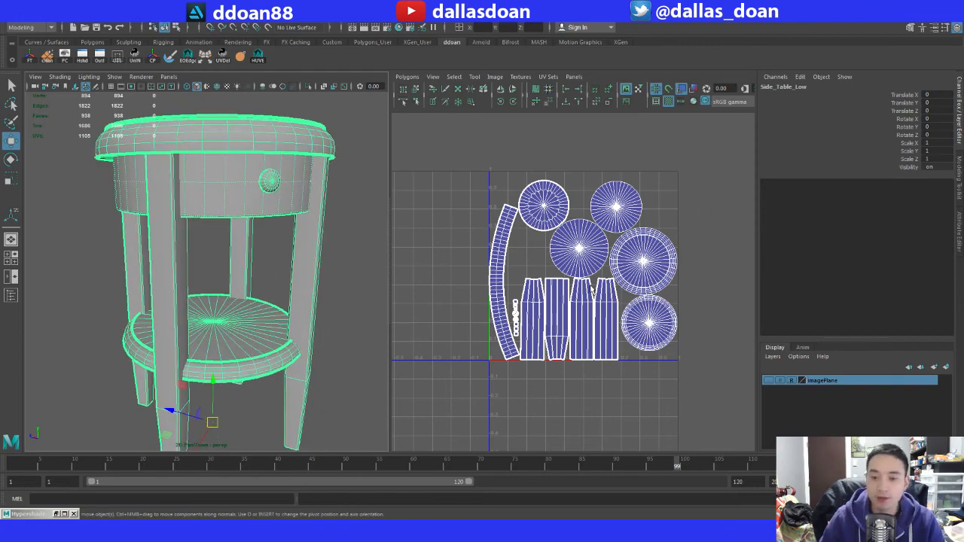
pyautogui.scroll(2, 591, 287)
pyautogui.keyDown('alt'); pyautogui.moveTo(280, 276); pyautogui.dragTo(260, 236); pyautogui.keyUp('alt')
pyautogui.scroll(5, 224, 239)
pyautogui.keyDown('alt'); pyautogui.moveTo(203, 261); pyautogui.dragTo(203, 223); pyautogui.keyUp('alt')
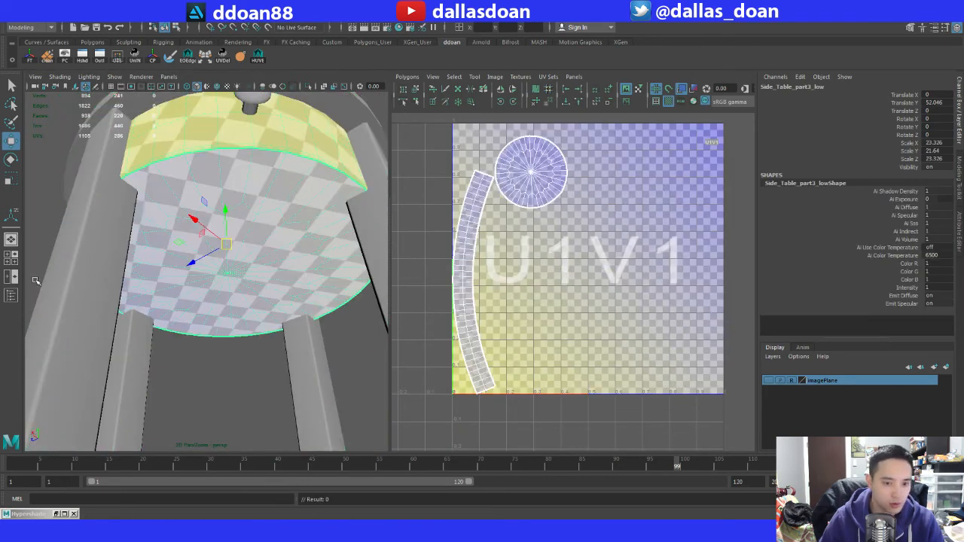
# Isolate the drawer cylinder and lasso the inner ring of its underside vertices in wireframe
pyautogui.hotkey('ctrl', '1')
pyautogui.moveTo(172, 281)
pyautogui.keyDown('alt'); pyautogui.mouseDown()
pyautogui.moveTo(164, 235)
pyautogui.moveTo(172, 195)
pyautogui.moveTo(175, 234)
pyautogui.moveTo(175, 220)
pyautogui.mouseUp(); pyautogui.keyUp('alt')
pyautogui.press('F9')
pyautogui.press('4')
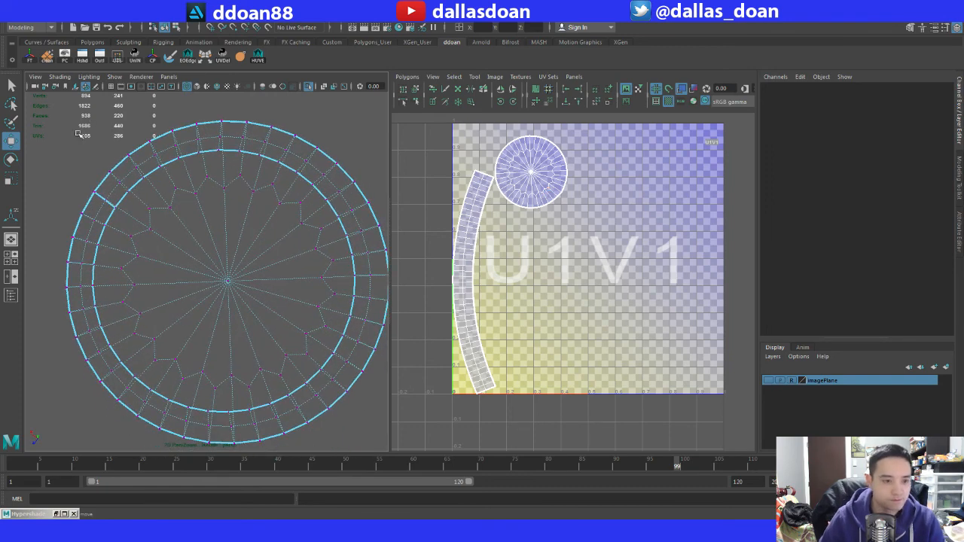
pyautogui.click(11, 105)
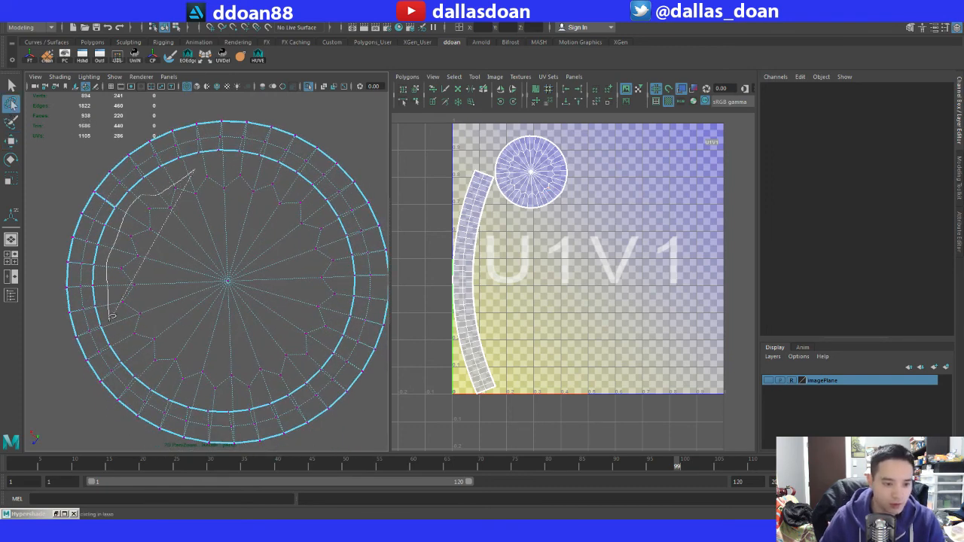
pyautogui.moveTo(112, 317)
pyautogui.mouseDown()
pyautogui.moveTo(173, 376)
pyautogui.moveTo(244, 391)
pyautogui.moveTo(300, 365)
pyautogui.moveTo(329, 333)
pyautogui.moveTo(344, 290)
pyautogui.mouseUp()
pyautogui.moveTo(307, 186); pyautogui.dragTo(202, 173)
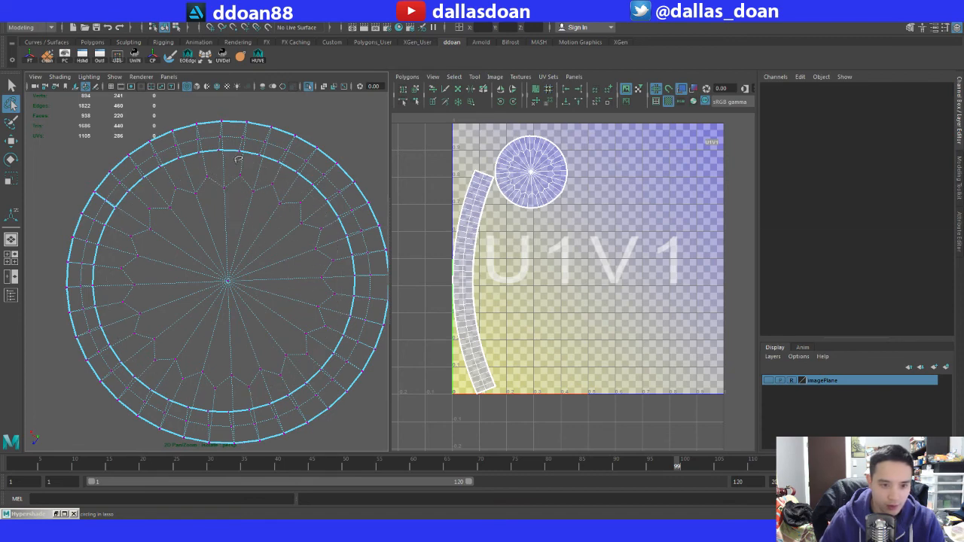
pyautogui.keyDown('alt'); pyautogui.moveTo(268, 284); pyautogui.dragTo(259, 249); pyautogui.keyUp('alt')
pyautogui.press('w')
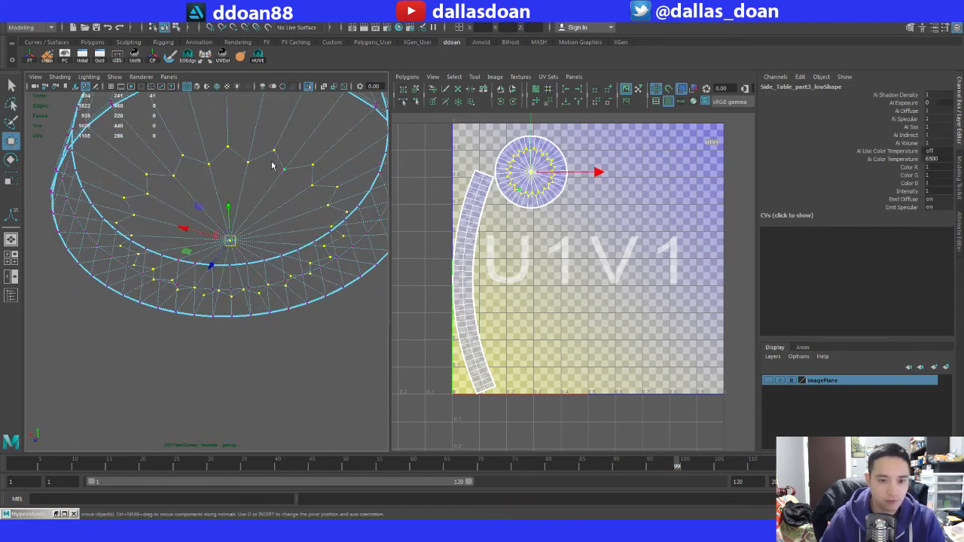
pyautogui.scroll(-5, 251, 300)
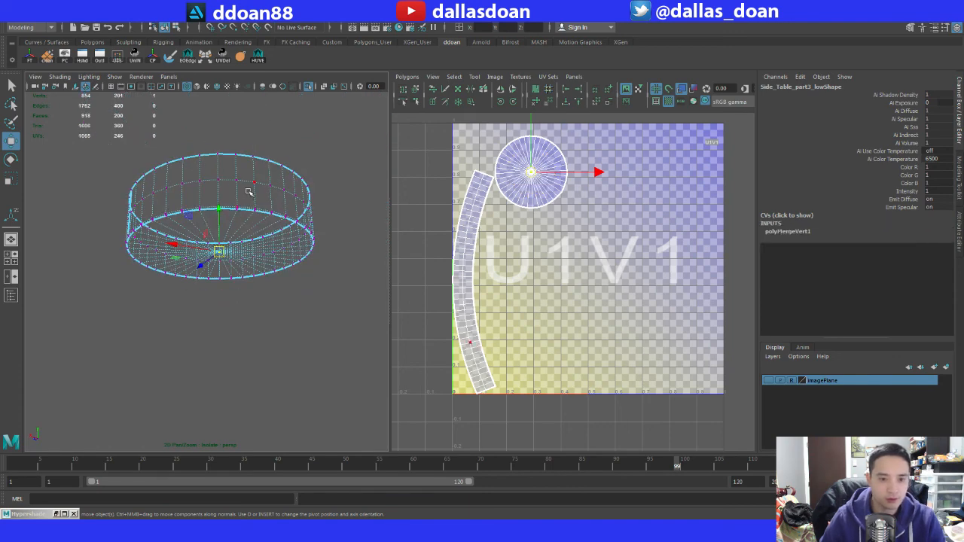
pyautogui.press('F8')
pyautogui.scroll(2, 258, 288)
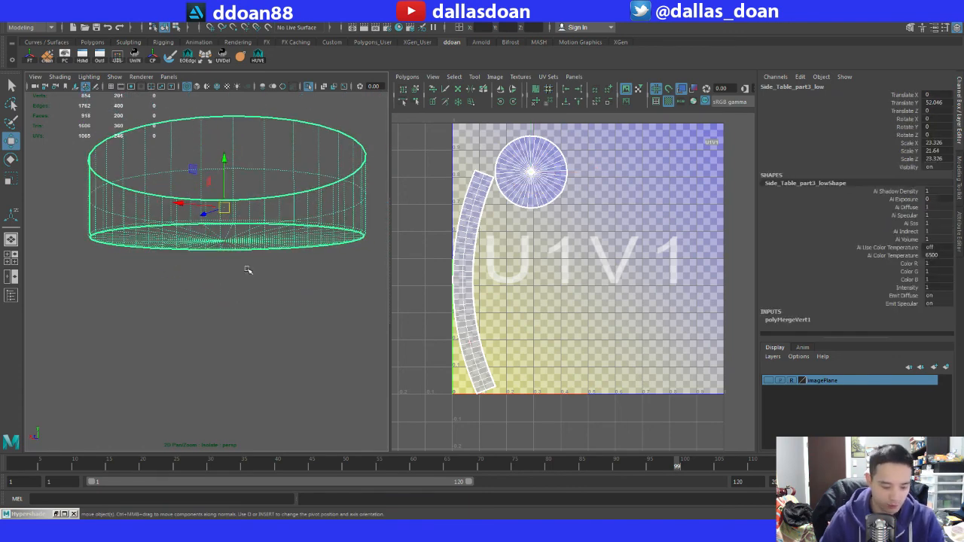
# Bring back the full side table in a single enlarged, shaded perspective viewport
pyautogui.hotkey('ctrl', '1')
pyautogui.scroll(-3, 263, 272)
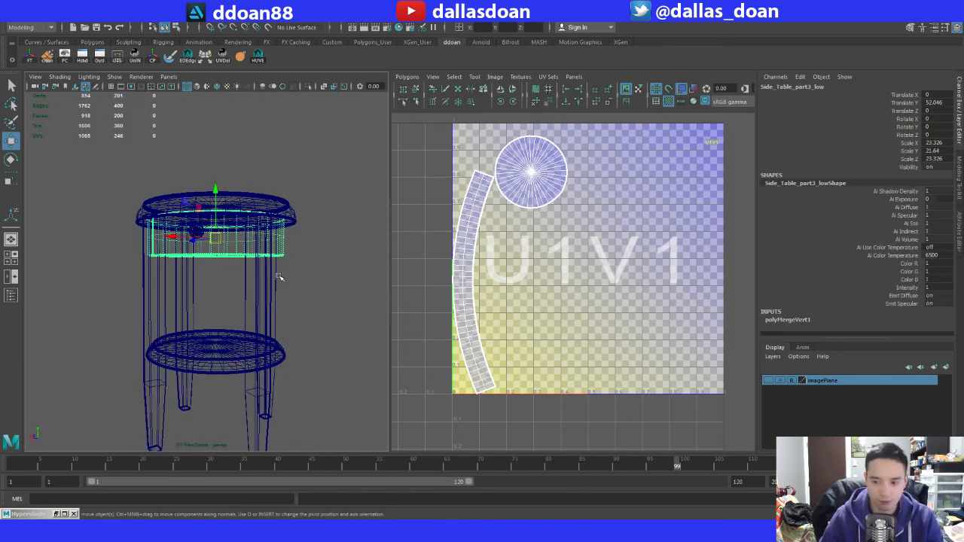
pyautogui.keyDown('alt'); pyautogui.moveTo(277, 269); pyautogui.dragTo(301, 271); pyautogui.keyUp('alt')
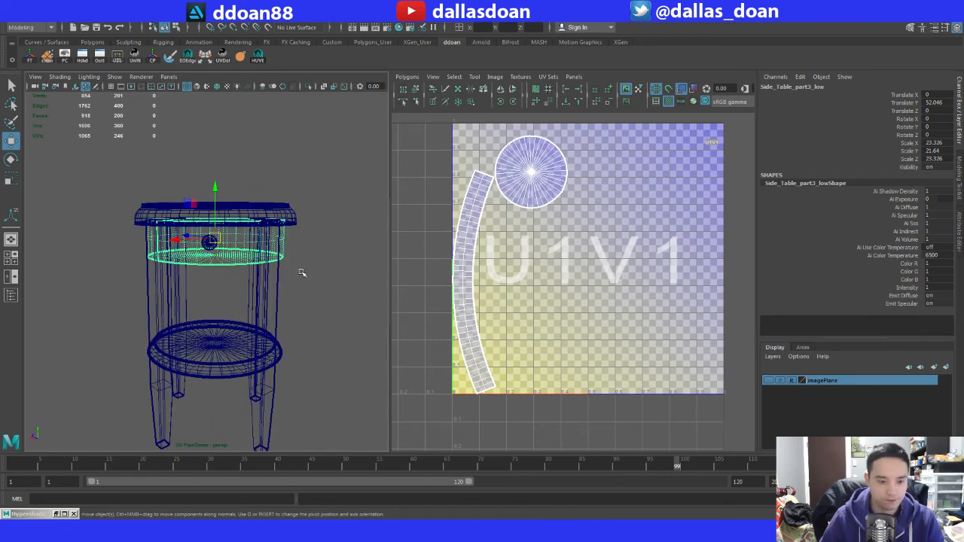
pyautogui.click(290, 277)
pyautogui.click(11, 240)
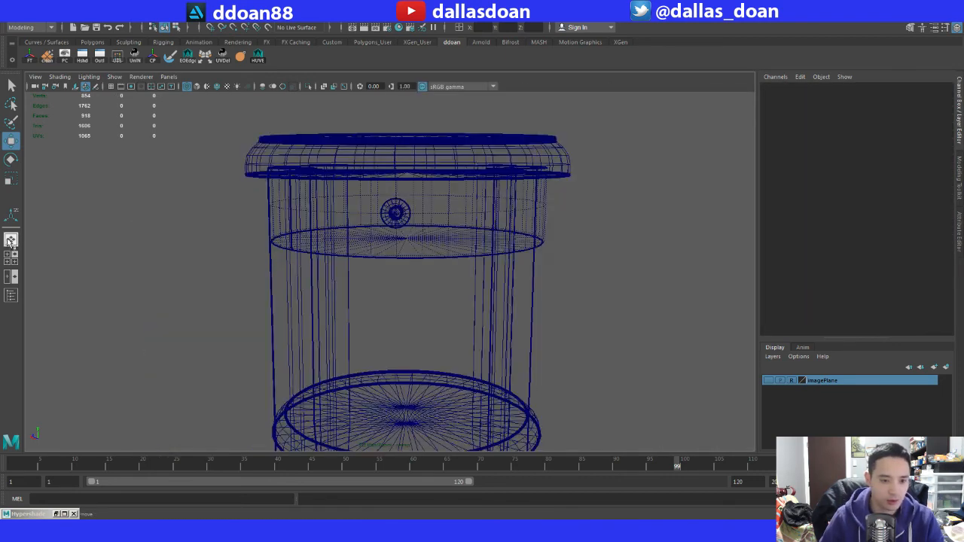
pyautogui.press('5')
pyautogui.scroll(-4, 495, 302)
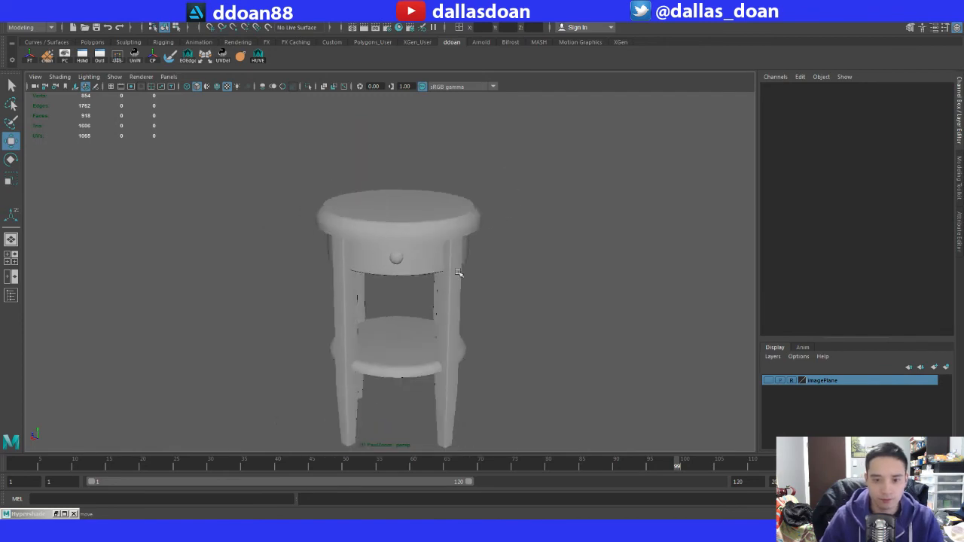
# Select the drawer cylinder from beneath the table
pyautogui.click(456, 279)
pyautogui.keyDown('alt'); pyautogui.moveTo(265, 245); pyautogui.dragTo(267, 200); pyautogui.keyUp('alt')
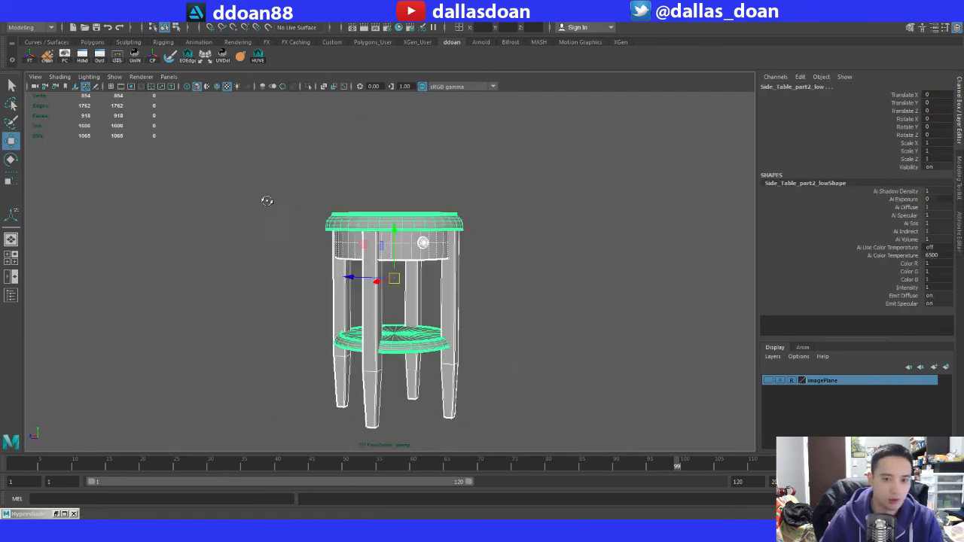
pyautogui.keyDown('alt'); pyautogui.moveTo(267, 200); pyautogui.dragTo(334, 221, button='right'); pyautogui.keyUp('alt')
pyautogui.keyDown('alt'); pyautogui.moveTo(334, 221); pyautogui.dragTo(215, 200); pyautogui.keyUp('alt')
pyautogui.click(334, 183)
pyautogui.moveTo(333, 183)
pyautogui.keyDown('alt'); pyautogui.mouseDown()
pyautogui.moveTo(351, 209)
pyautogui.moveTo(336, 187)
pyautogui.mouseUp(); pyautogui.keyUp('alt')
# Select the drawer's middle and bottom rim edge loops and delete those edges
pyautogui.moveTo(332, 155); pyautogui.dragTo(331, 138, button='right')
pyautogui.doubleClick(349, 170)
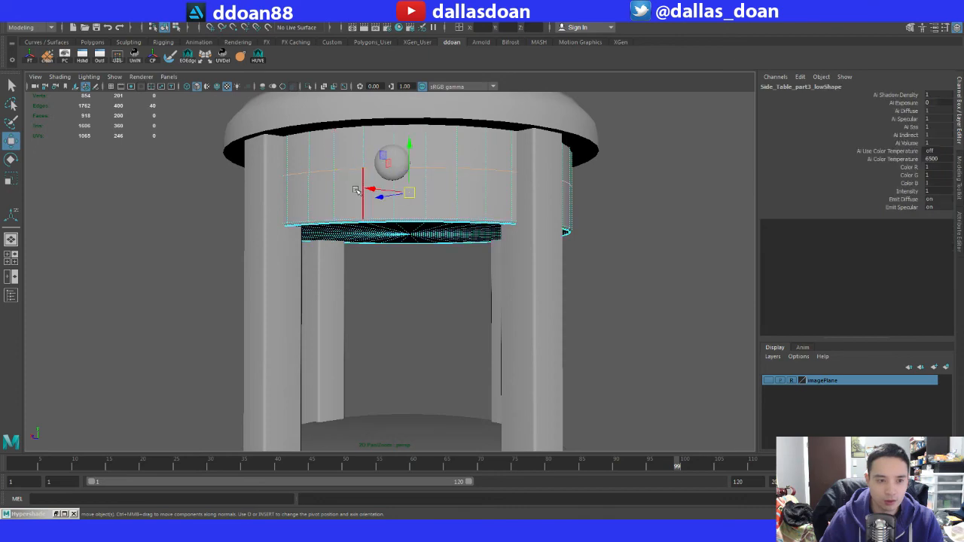
pyautogui.keyDown('alt'); pyautogui.moveTo(382, 262); pyautogui.dragTo(399, 231); pyautogui.keyUp('alt')
pyautogui.scroll(10, 399, 231)
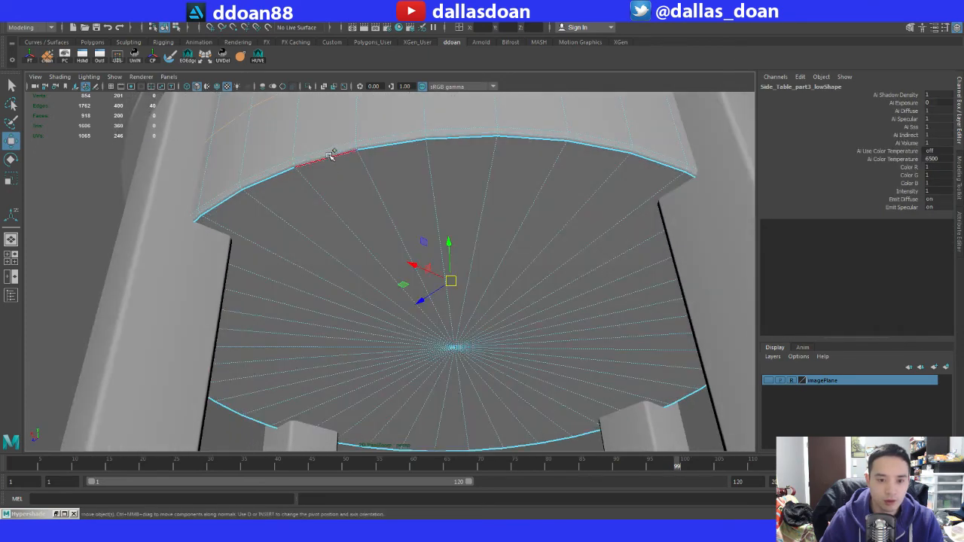
pyautogui.keyDown('shift'); pyautogui.click(331, 155); pyautogui.keyUp('shift')
pyautogui.hotkey('ctrl', 'z')
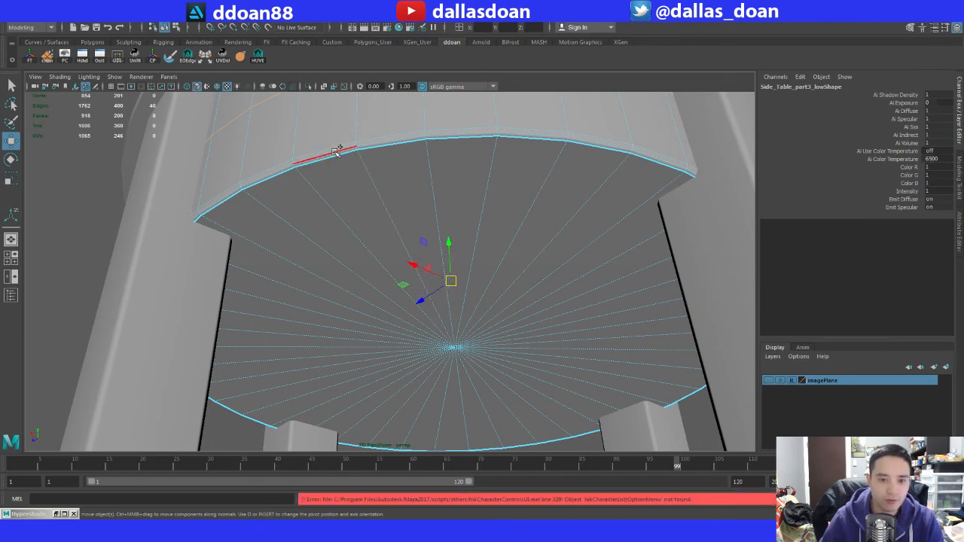
pyautogui.keyDown('shift'); pyautogui.doubleClick(336, 151); pyautogui.keyUp('shift')
pyautogui.scroll(-2, 370, 187)
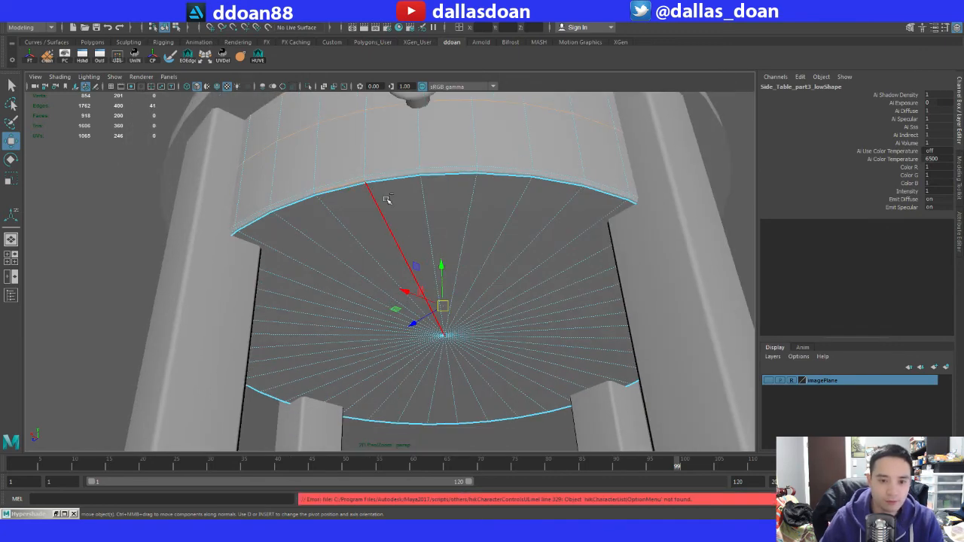
pyautogui.scroll(-2, 288, 234)
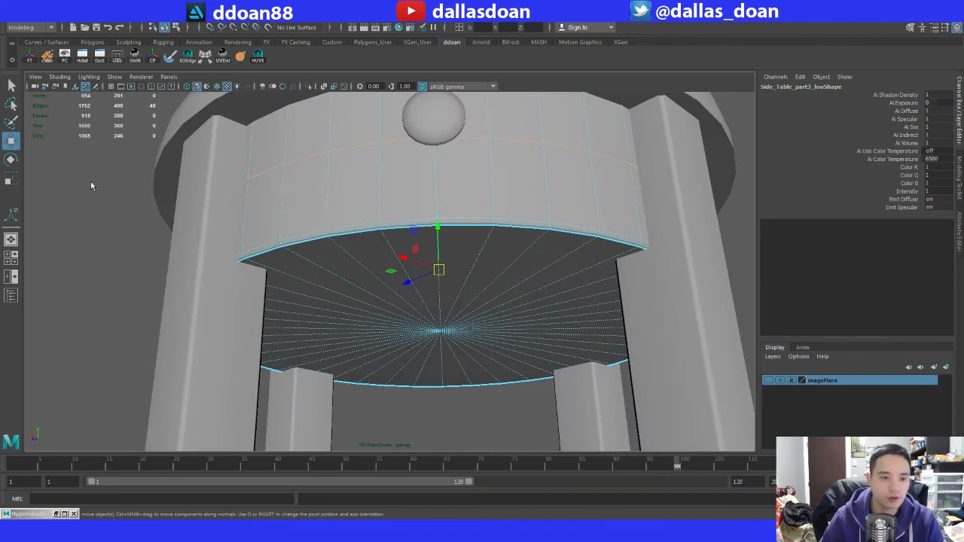
pyautogui.hotkey('ctrl', 'Delete')
pyautogui.scroll(2, 362, 176)
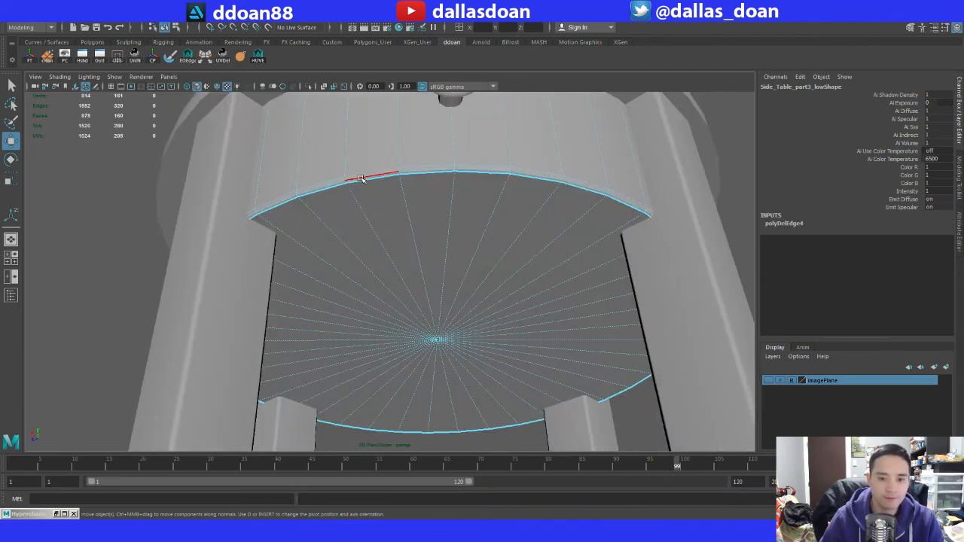
pyautogui.hotkey('ctrl', 'Delete')
pyautogui.scroll(-4, 376, 271)
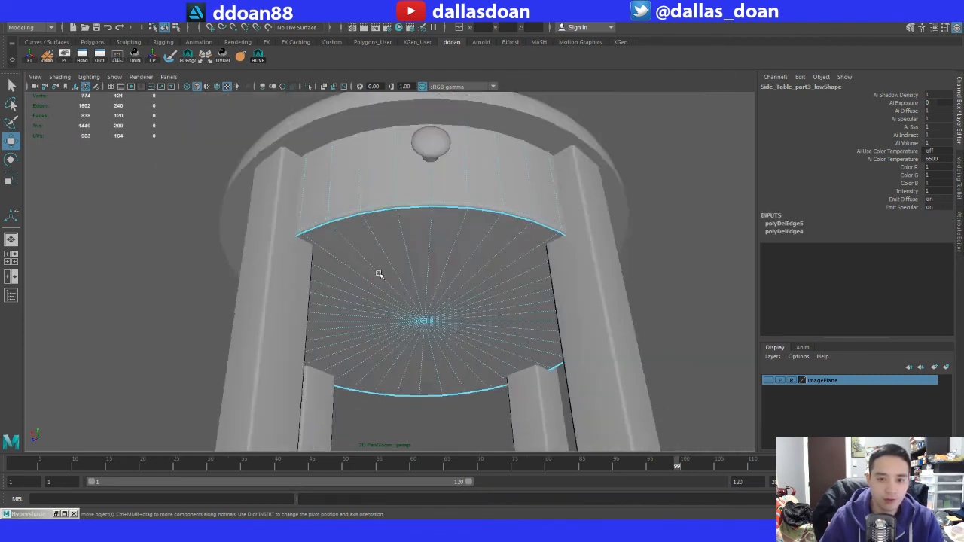
# Inspect the lower shelf and table top piece after the cleanup
pyautogui.keyDown('alt'); pyautogui.moveTo(379, 273); pyautogui.dragTo(413, 242); pyautogui.keyUp('alt')
pyautogui.scroll(3, 413, 241)
pyautogui.keyDown('alt'); pyautogui.moveTo(412, 242); pyautogui.dragTo(385, 163, button='middle'); pyautogui.keyUp('alt')
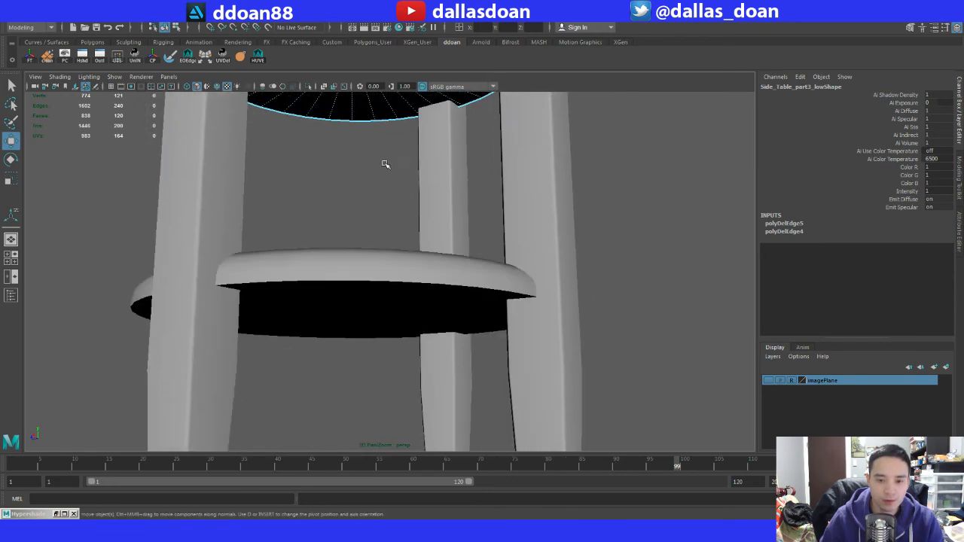
pyautogui.keyDown('alt'); pyautogui.moveTo(384, 163); pyautogui.dragTo(305, 251); pyautogui.keyUp('alt')
pyautogui.click(368, 298)
pyautogui.scroll(3, 377, 226)
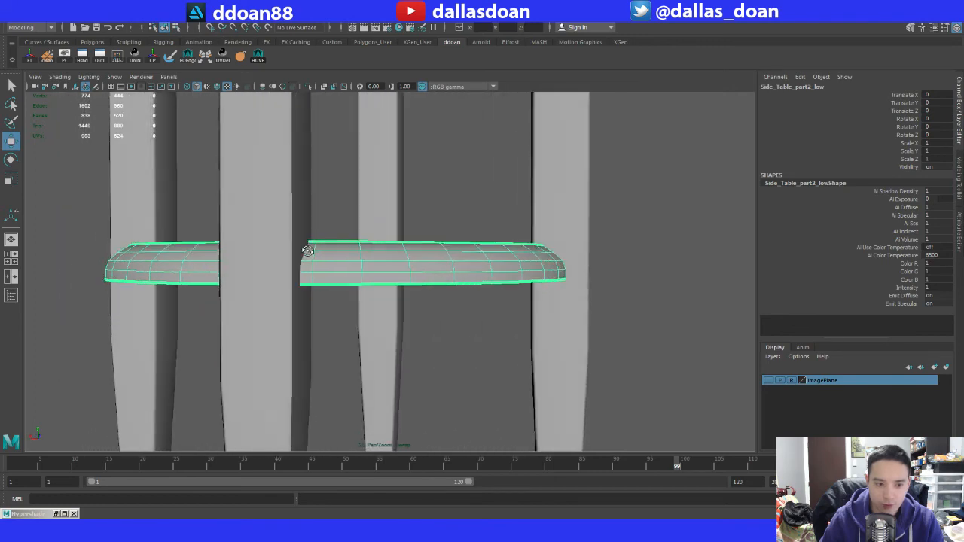
pyautogui.scroll(-5, 317, 218)
pyautogui.keyDown('alt'); pyautogui.moveTo(321, 213); pyautogui.dragTo(382, 327, button='middle'); pyautogui.keyUp('alt')
pyautogui.keyDown('alt'); pyautogui.moveTo(388, 256); pyautogui.dragTo(414, 292, button='middle'); pyautogui.keyUp('alt')
# Check the drawer cylinder and table top from below, then clear the selection
pyautogui.keyDown('alt'); pyautogui.moveTo(413, 292); pyautogui.dragTo(426, 297); pyautogui.keyUp('alt')
pyautogui.click(333, 256)
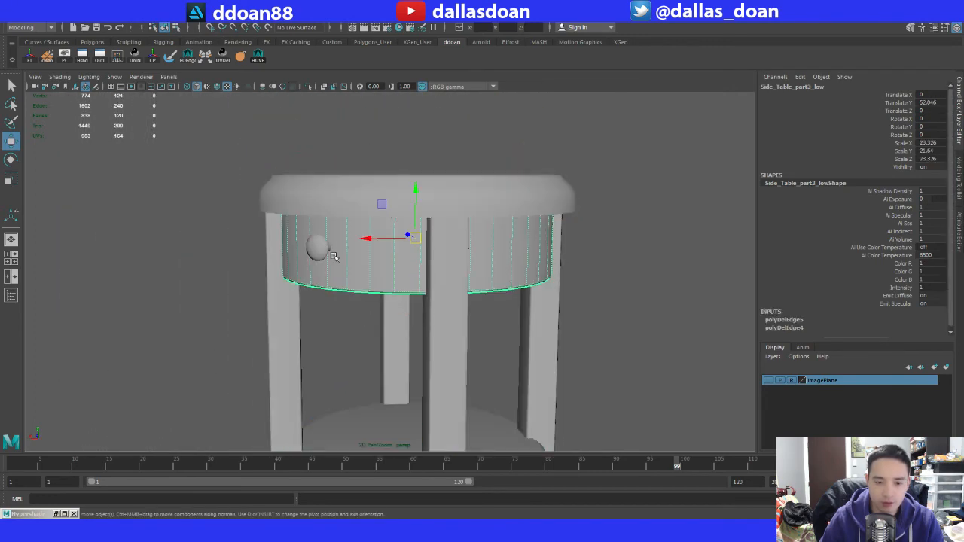
pyautogui.keyDown('alt'); pyautogui.moveTo(334, 256); pyautogui.dragTo(336, 238); pyautogui.keyUp('alt')
pyautogui.scroll(4, 336, 239)
pyautogui.keyDown('alt'); pyautogui.moveTo(336, 239); pyautogui.dragTo(344, 269, button='middle'); pyautogui.keyUp('alt')
pyautogui.keyDown('alt'); pyautogui.moveTo(344, 269); pyautogui.dragTo(351, 224); pyautogui.keyUp('alt')
pyautogui.click(366, 234)
pyautogui.scroll(-8, 354, 218)
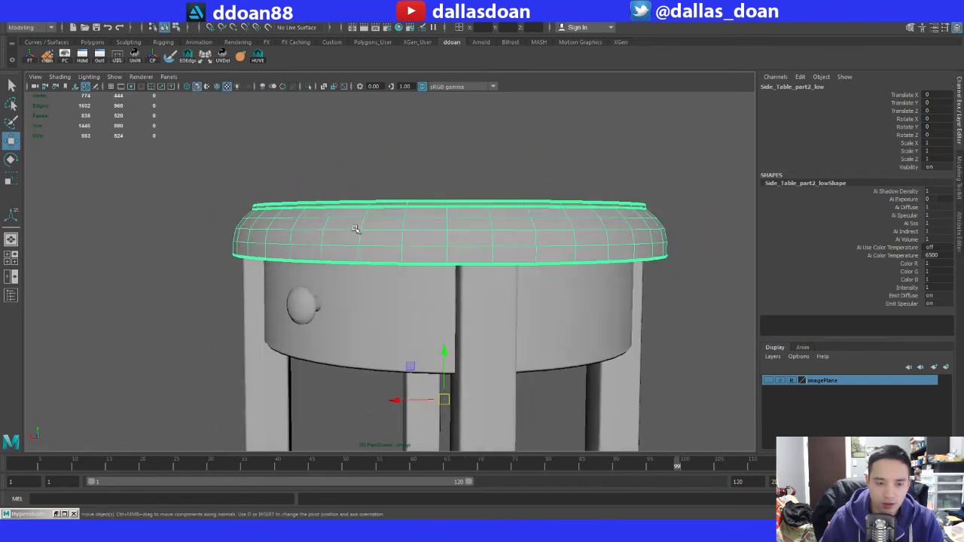
pyautogui.click(490, 233)
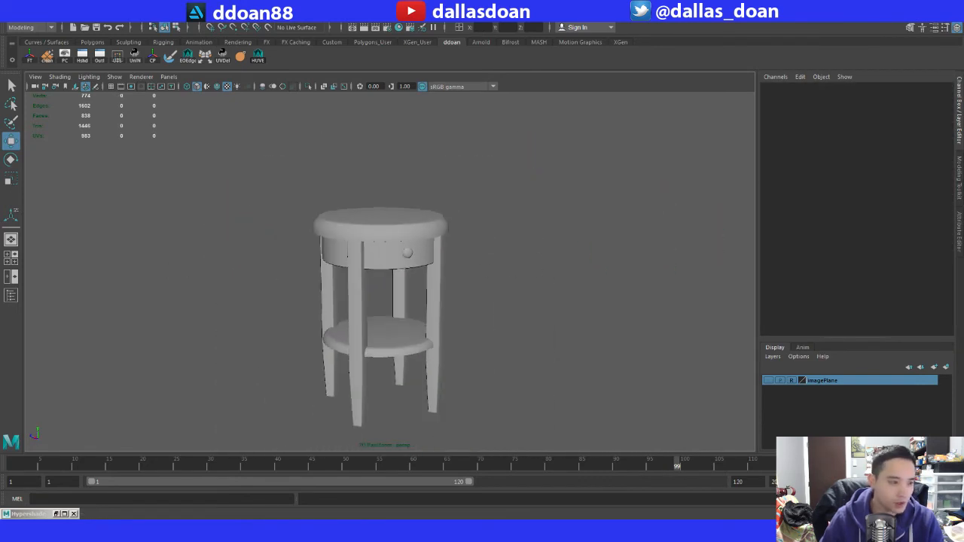
# Select the whole Side_Table_Low group in Maya and save the scene
pyautogui.click(332, 247)
pyautogui.press('Up')
pyautogui.keyDown('alt'); pyautogui.moveTo(294, 260); pyautogui.dragTo(292, 247); pyautogui.keyUp('alt')
pyautogui.keyDown('alt'); pyautogui.moveTo(292, 247); pyautogui.dragTo(269, 244, button='middle'); pyautogui.keyUp('alt')
pyautogui.moveTo(217, 151); pyautogui.dragTo(541, 332)
pyautogui.click(412, 264)
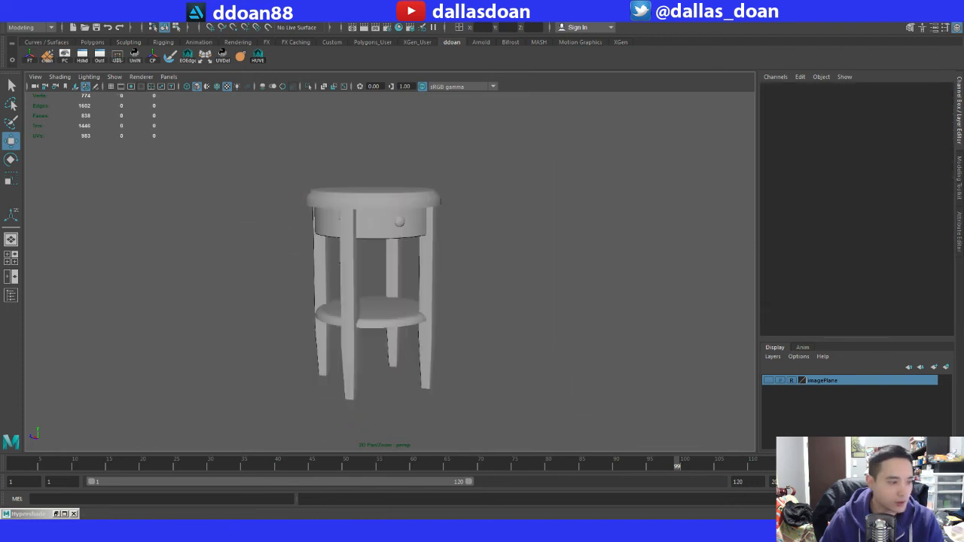
pyautogui.click(320, 255)
pyautogui.press('Up')
pyautogui.keyDown('alt'); pyautogui.moveTo(306, 239); pyautogui.dragTo(311, 258); pyautogui.keyUp('alt')
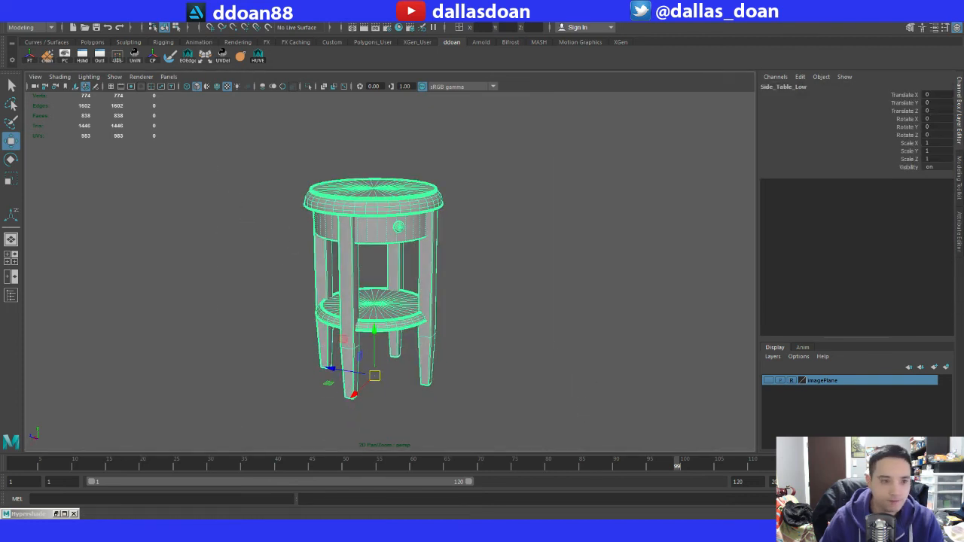
pyautogui.click(9, 16)
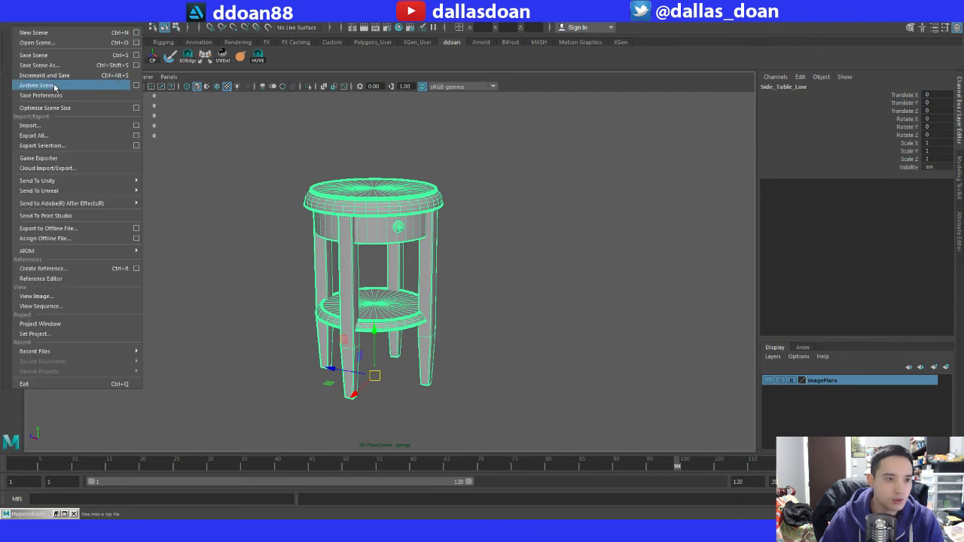
pyautogui.click(254, 153)
pyautogui.hotkey('ctrl', 's')
# Attempt an Export Selection over Side_Table_Low.fbx, which warns that nothing is selected
pyautogui.click(9, 18)
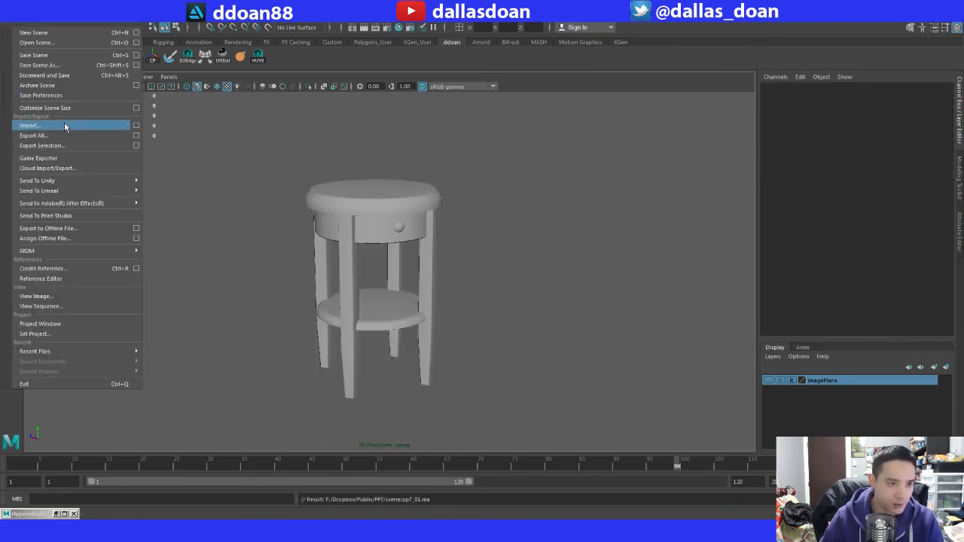
pyautogui.click(67, 146)
pyautogui.click(315, 167)
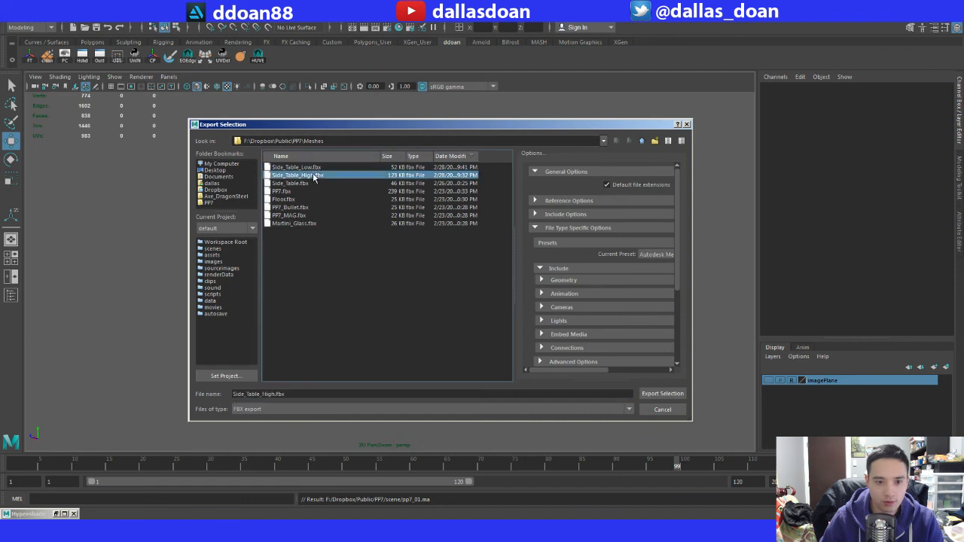
pyautogui.click(660, 394)
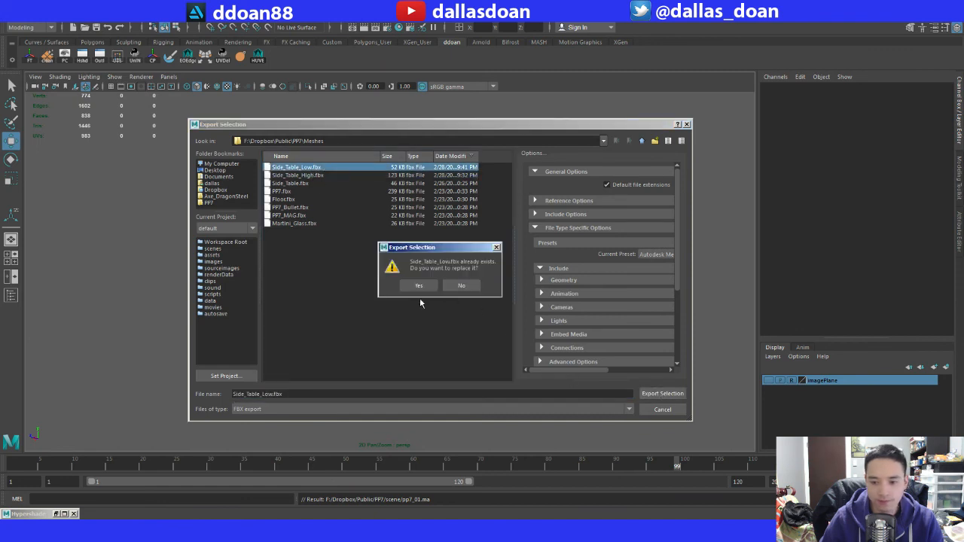
pyautogui.click(418, 286)
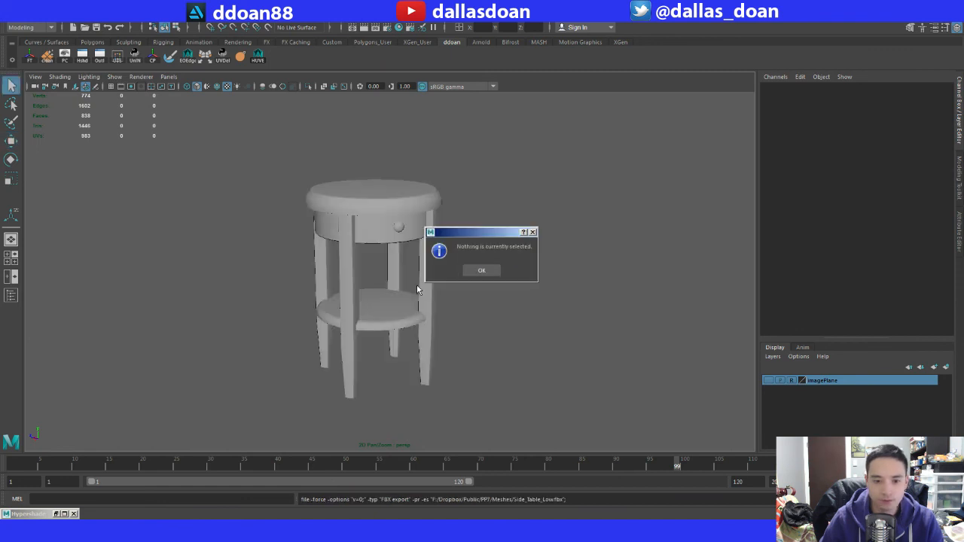
pyautogui.click(480, 270)
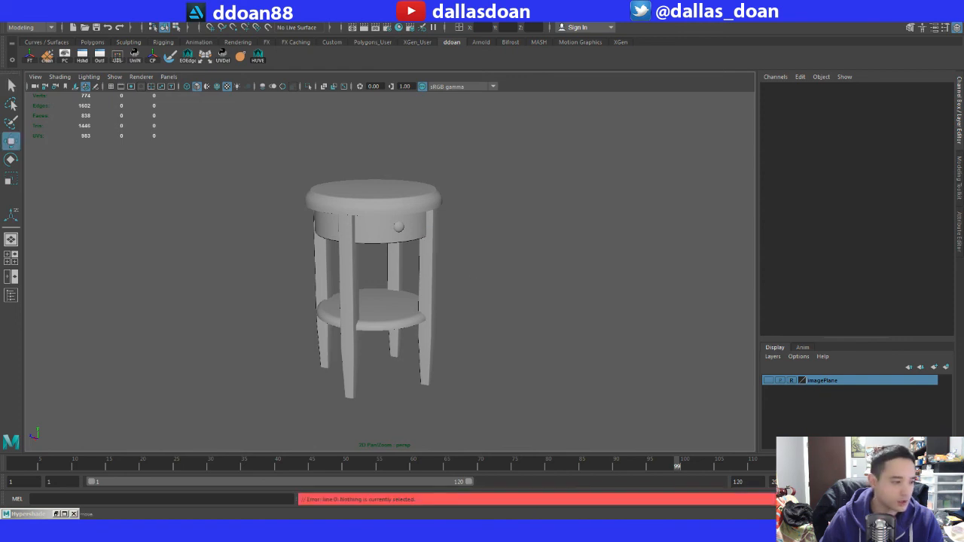
# Export the selected table to Side_Table_Low.fbx again, confirming the overwrite
pyautogui.click(24, 28)
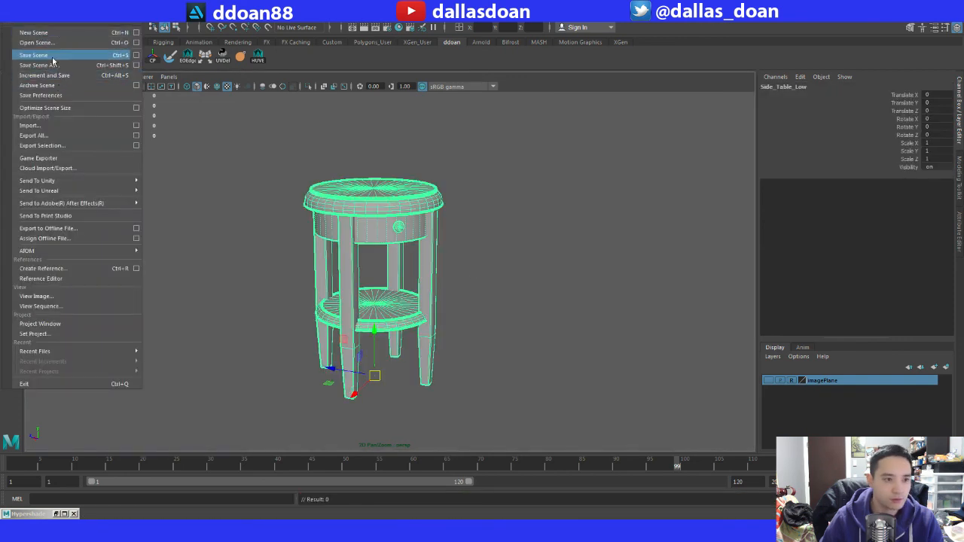
pyautogui.click(112, 145)
pyautogui.click(305, 167)
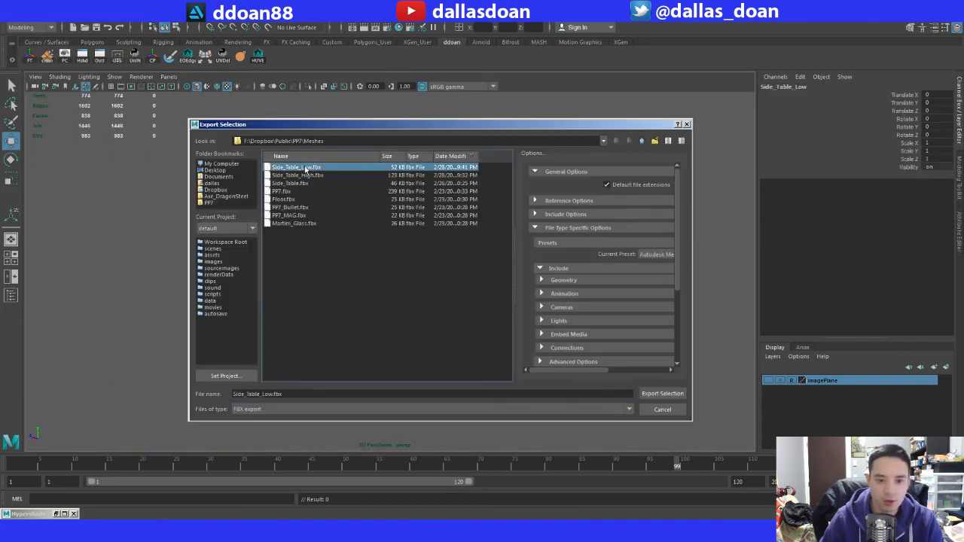
pyautogui.click(662, 394)
pyautogui.click(416, 288)
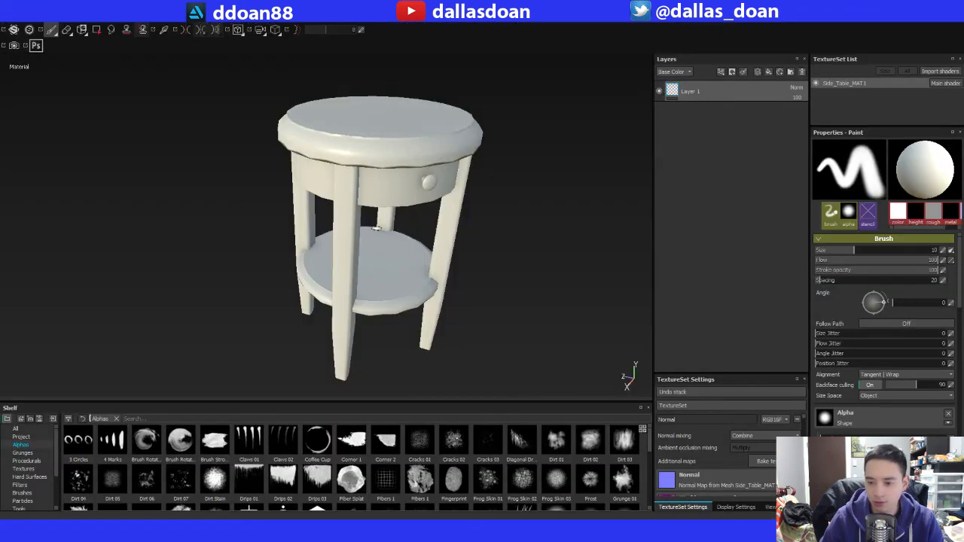
pyautogui.keyDown('alt'); pyautogui.moveTo(332, 226); pyautogui.dragTo(377, 226); pyautogui.keyUp('alt')
# Swap the project mesh for the updated Side_Table_Low.fbx in Project Configuration, then open the bake settings
pyautogui.click(29, 17)
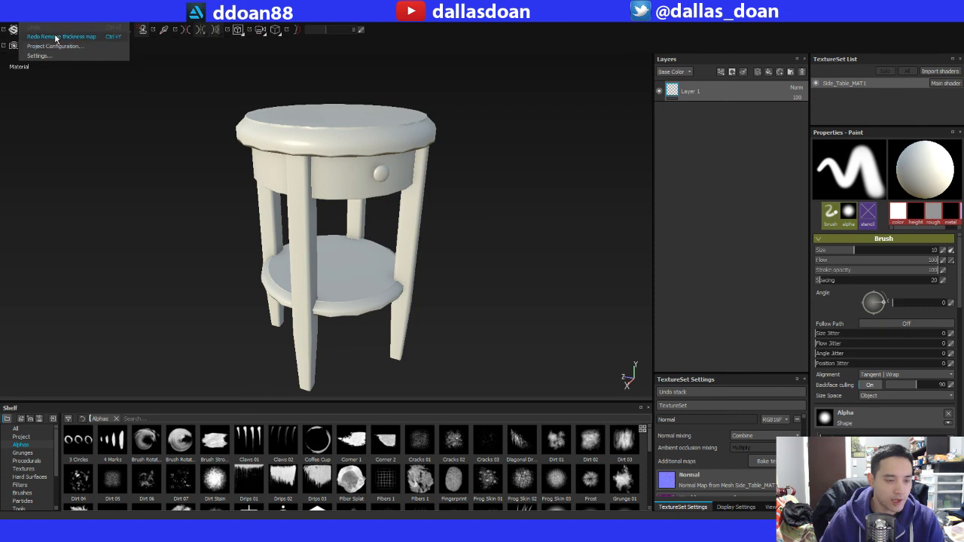
pyautogui.click(59, 47)
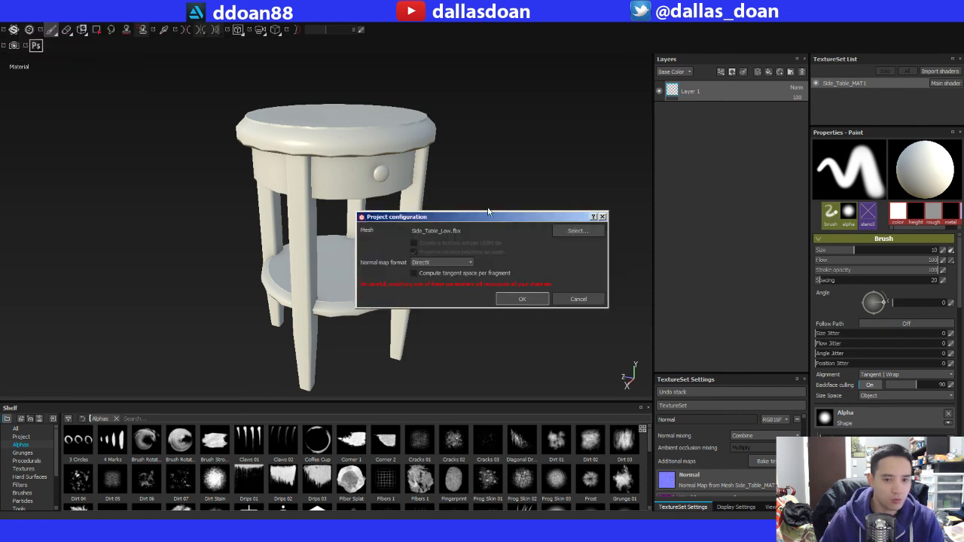
pyautogui.click(577, 232)
pyautogui.click(541, 375)
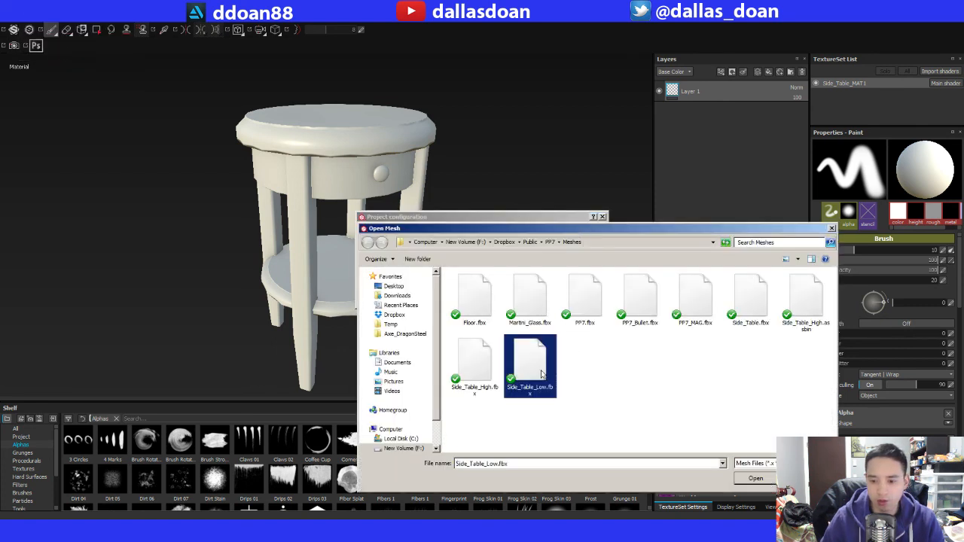
pyautogui.click(755, 479)
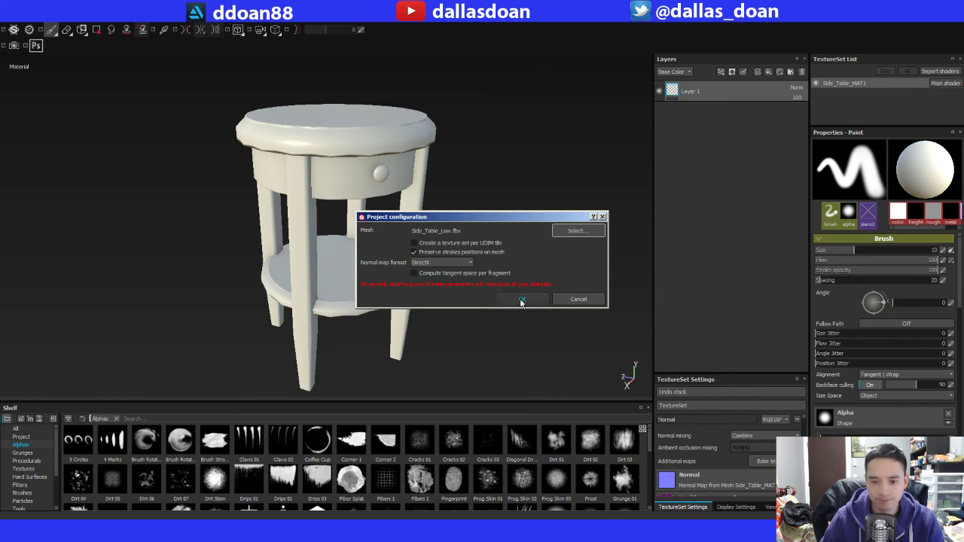
pyautogui.click(521, 300)
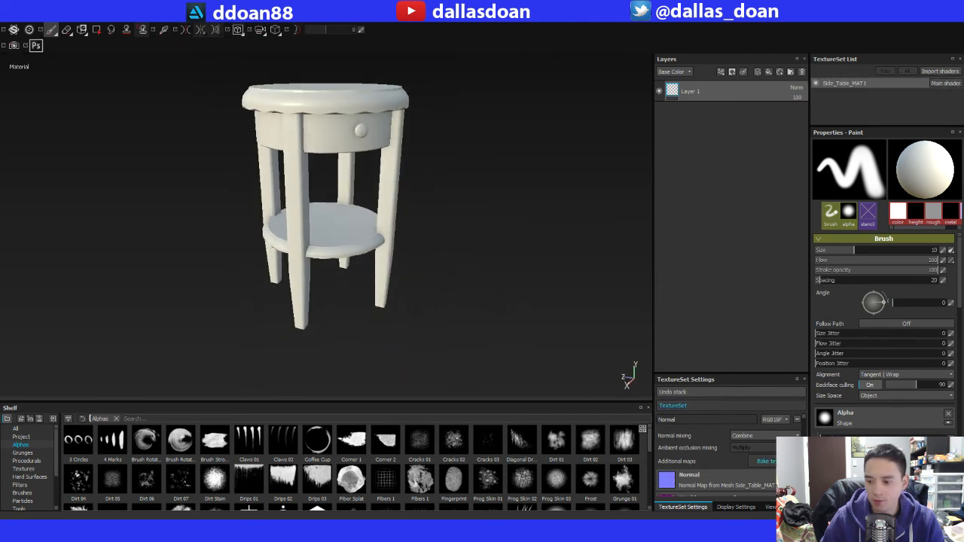
pyautogui.click(780, 460)
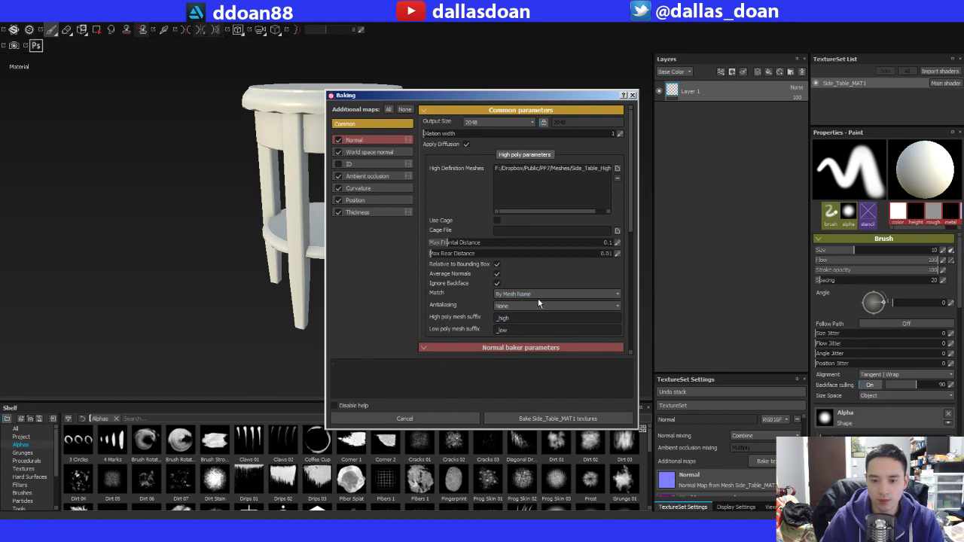
# Bake the Side_Table_MAT1 mesh maps and inspect the result on the tabletop
pyautogui.click(554, 424)
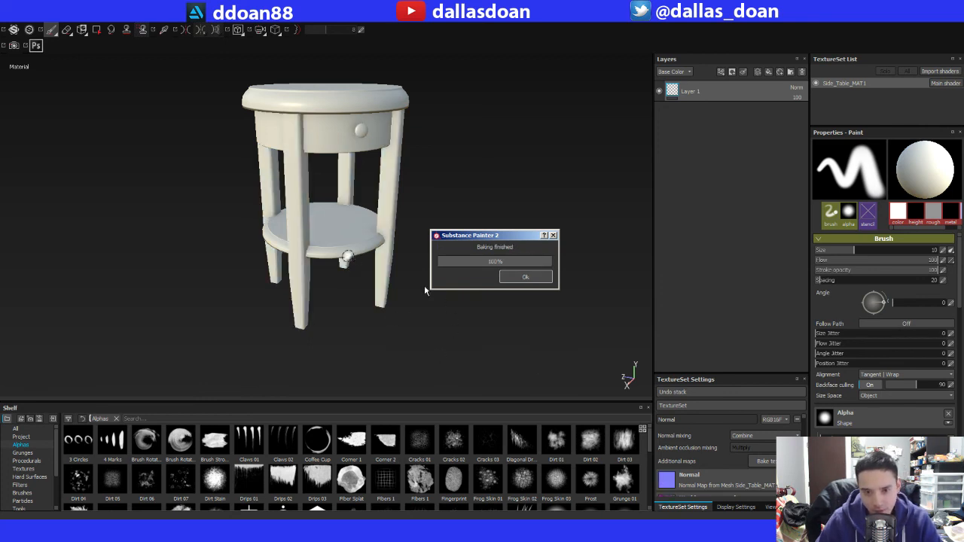
pyautogui.press('Return')
pyautogui.keyDown('alt'); pyautogui.moveTo(349, 203); pyautogui.dragTo(351, 226, button='right'); pyautogui.keyUp('alt')
pyautogui.moveTo(351, 226)
pyautogui.keyDown('alt'); pyautogui.mouseDown()
pyautogui.moveTo(369, 276)
pyautogui.moveTo(327, 165)
pyautogui.moveTo(313, 248)
pyautogui.moveTo(293, 188)
pyautogui.moveTo(363, 228)
pyautogui.mouseUp(); pyautogui.keyUp('alt')
pyautogui.scroll(-5, 394, 273)
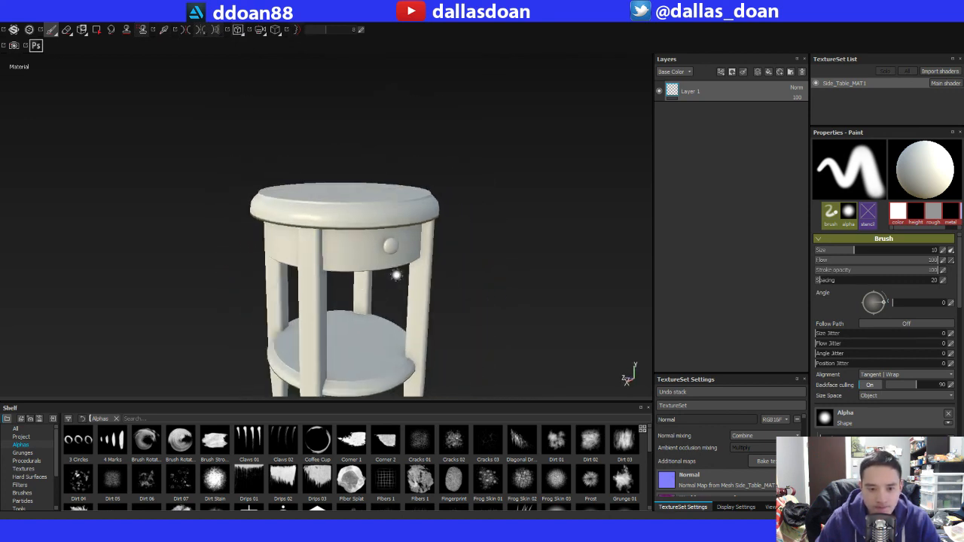
pyautogui.scroll(3, 392, 271)
pyautogui.keyDown('alt'); pyautogui.moveTo(387, 263); pyautogui.dragTo(354, 195); pyautogui.keyUp('alt')
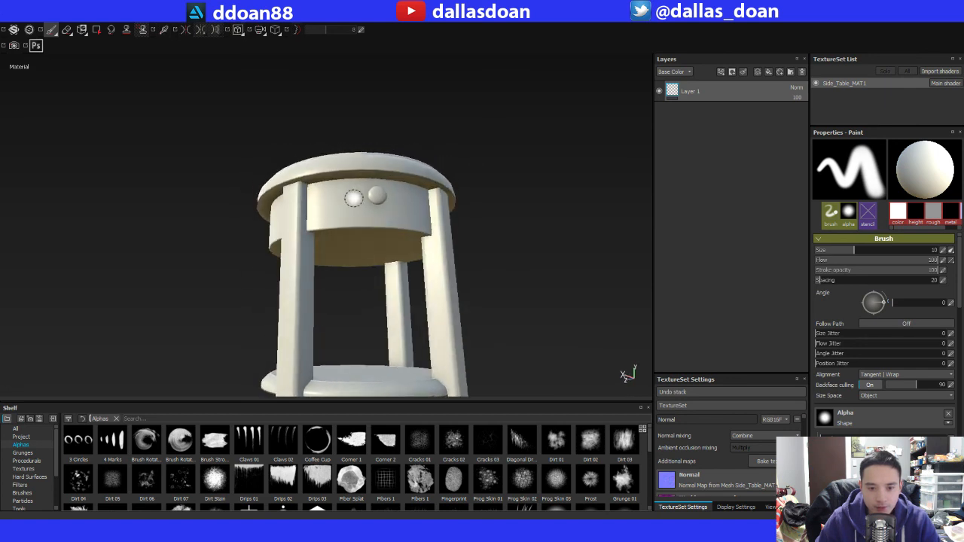
pyautogui.scroll(3, 399, 257)
pyautogui.moveTo(399, 257)
pyautogui.keyDown('alt'); pyautogui.mouseDown()
pyautogui.moveTo(424, 303)
pyautogui.moveTo(387, 291)
pyautogui.moveTo(395, 274)
pyautogui.moveTo(419, 291)
pyautogui.moveTo(402, 255)
pyautogui.moveTo(402, 303)
pyautogui.moveTo(411, 251)
pyautogui.moveTo(402, 209)
pyautogui.moveTo(355, 189)
pyautogui.moveTo(367, 269)
pyautogui.moveTo(314, 252)
pyautogui.moveTo(297, 231)
pyautogui.moveTo(205, 232)
pyautogui.moveTo(185, 218)
pyautogui.moveTo(420, 273)
pyautogui.moveTo(386, 260)
pyautogui.mouseUp(); pyautogui.keyUp('alt')
pyautogui.scroll(-4, 395, 274)
pyautogui.scroll(4, 403, 305)
pyautogui.keyDown('alt'); pyautogui.moveTo(386, 260); pyautogui.dragTo(415, 266, button='right'); pyautogui.keyUp('alt')
pyautogui.keyDown('alt'); pyautogui.moveTo(415, 266); pyautogui.dragTo(445, 306); pyautogui.keyUp('alt')
pyautogui.keyDown('alt'); pyautogui.moveTo(445, 306); pyautogui.dragTo(447, 300, button='right'); pyautogui.keyUp('alt')
pyautogui.keyDown('alt'); pyautogui.moveTo(448, 300); pyautogui.dragTo(454, 298); pyautogui.keyUp('alt')
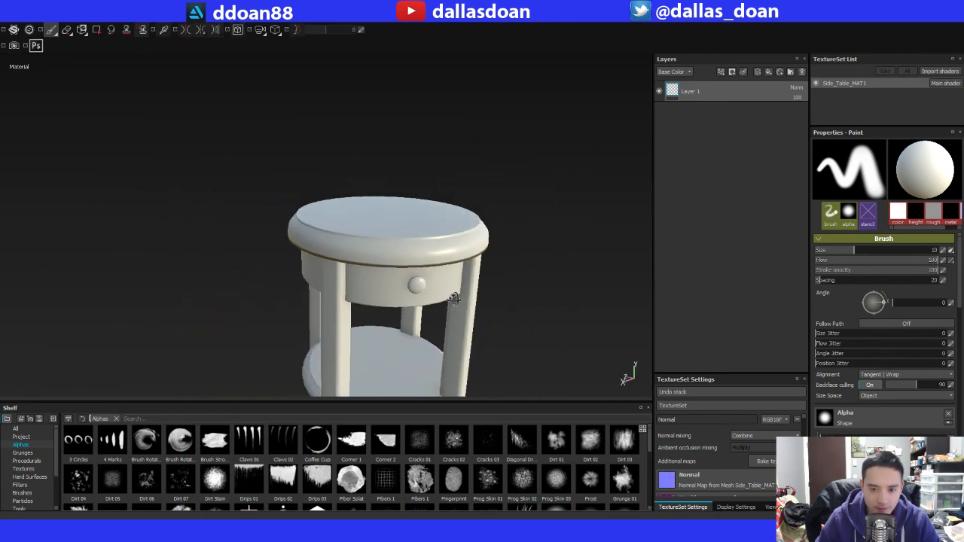
pyautogui.keyDown('alt'); pyautogui.moveTo(439, 232); pyautogui.dragTo(438, 213); pyautogui.keyUp('alt')
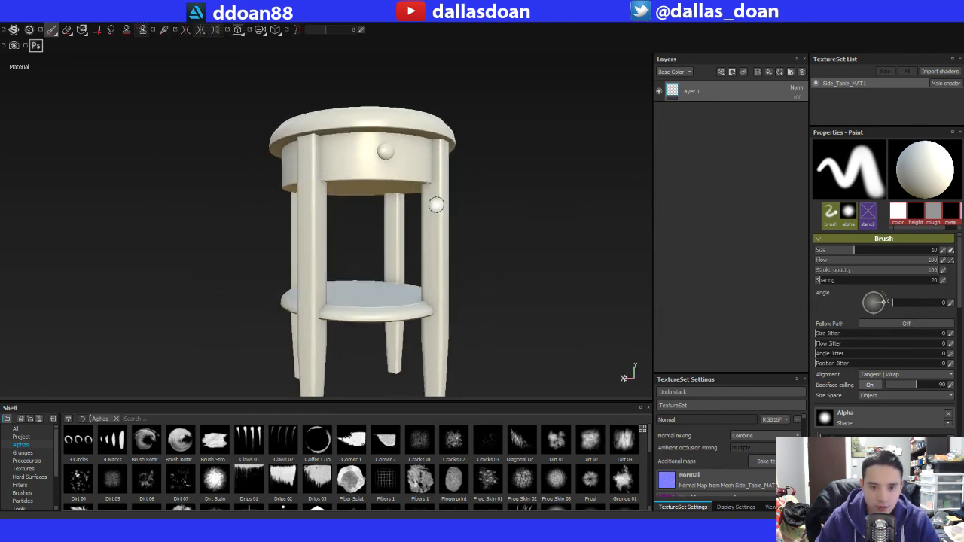
pyautogui.keyDown('alt'); pyautogui.moveTo(436, 205); pyautogui.dragTo(424, 280, button='right'); pyautogui.keyUp('alt')
pyautogui.moveTo(424, 279)
pyautogui.keyDown('alt'); pyautogui.mouseDown()
pyautogui.moveTo(414, 228)
pyautogui.moveTo(430, 287)
pyautogui.mouseUp(); pyautogui.keyUp('alt')
pyautogui.keyDown('alt'); pyautogui.moveTo(517, 258); pyautogui.dragTo(478, 327); pyautogui.keyUp('alt')
pyautogui.keyDown('alt'); pyautogui.moveTo(478, 326); pyautogui.dragTo(469, 280, button='right'); pyautogui.keyUp('alt')
pyautogui.keyDown('alt'); pyautogui.moveTo(468, 280); pyautogui.dragTo(458, 236, button='middle'); pyautogui.keyUp('alt')
pyautogui.moveTo(458, 236)
pyautogui.keyDown('alt'); pyautogui.mouseDown()
pyautogui.moveTo(439, 234)
pyautogui.moveTo(459, 224)
pyautogui.mouseUp(); pyautogui.keyUp('alt')
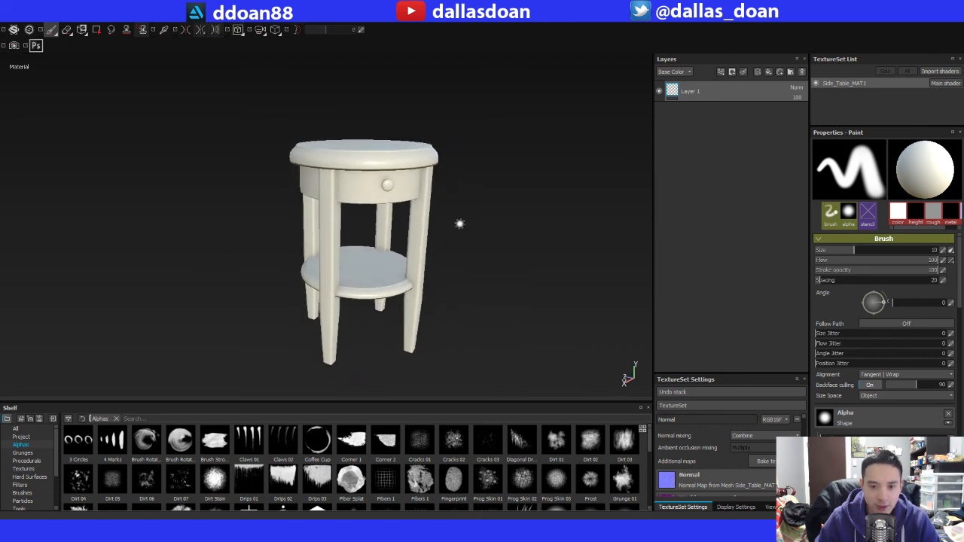
pyautogui.keyDown('alt'); pyautogui.moveTo(459, 224); pyautogui.dragTo(466, 273, button='right'); pyautogui.keyUp('alt')
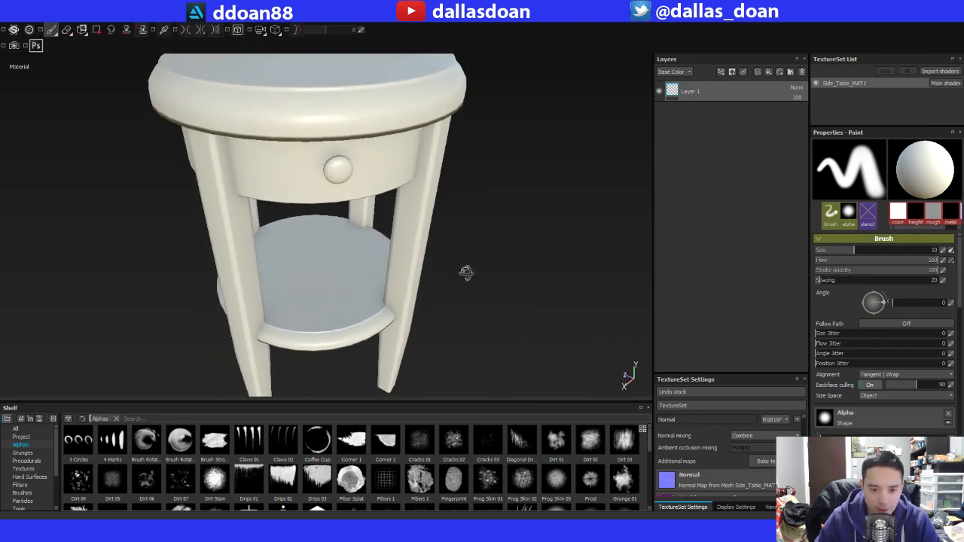
pyautogui.keyDown('alt'); pyautogui.moveTo(466, 272); pyautogui.dragTo(478, 265); pyautogui.keyUp('alt')
pyautogui.keyDown('alt'); pyautogui.moveTo(478, 265); pyautogui.dragTo(489, 239, button='right'); pyautogui.keyUp('alt')
pyautogui.keyDown('alt'); pyautogui.moveTo(489, 239); pyautogui.dragTo(466, 249); pyautogui.keyUp('alt')
pyautogui.keyDown('alt'); pyautogui.moveTo(467, 249); pyautogui.dragTo(454, 275, button='right'); pyautogui.keyUp('alt')
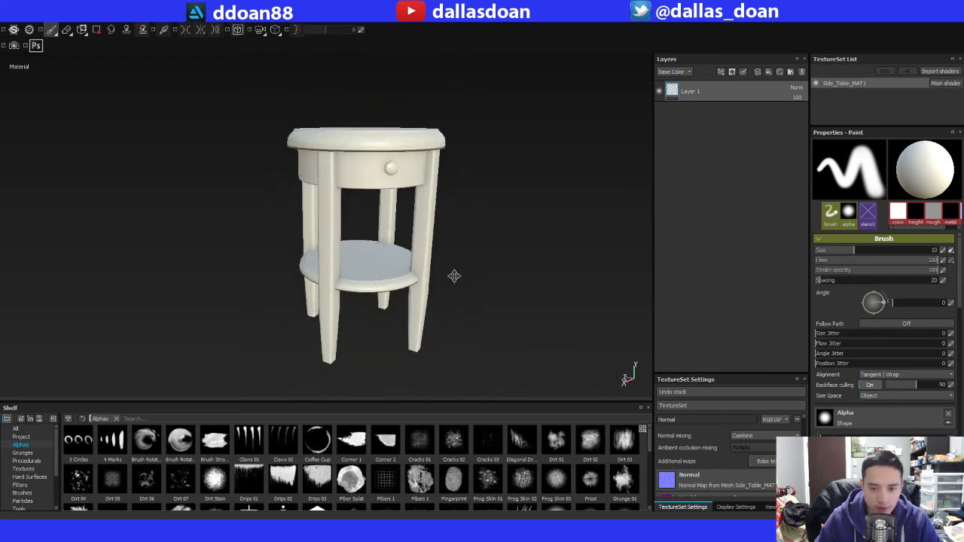
pyautogui.moveTo(454, 276)
pyautogui.keyDown('alt'); pyautogui.mouseDown()
pyautogui.moveTo(427, 286)
pyautogui.moveTo(451, 269)
pyautogui.moveTo(452, 284)
pyautogui.mouseUp(); pyautogui.keyUp('alt')
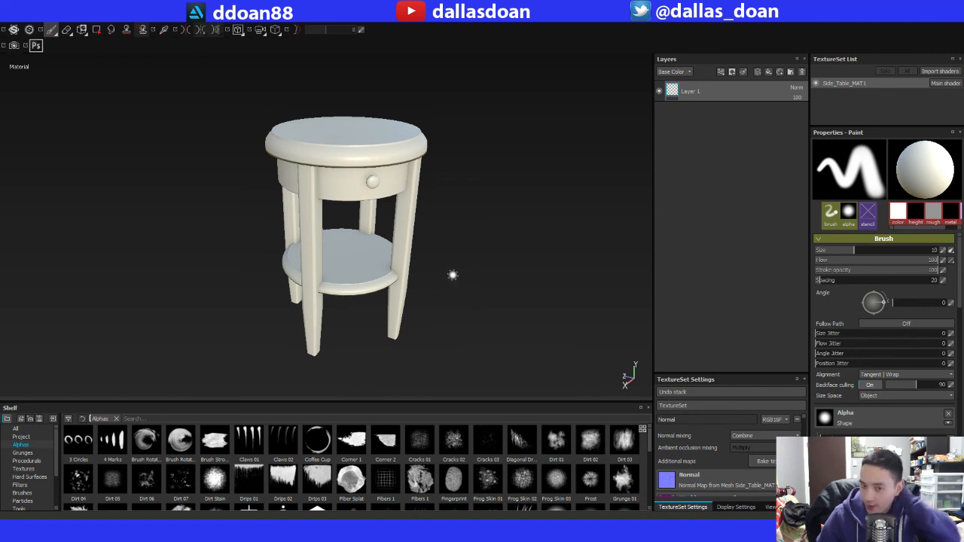
# Save the project as a Side_Table .spp file in Public > PP7 > substance
pyautogui.click(12, 25)
pyautogui.click(45, 112)
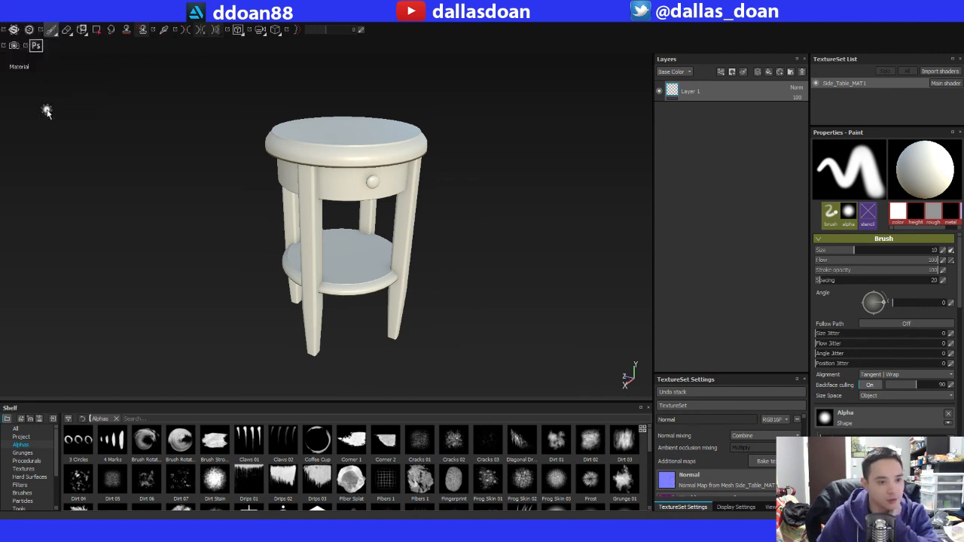
pyautogui.click(174, 30)
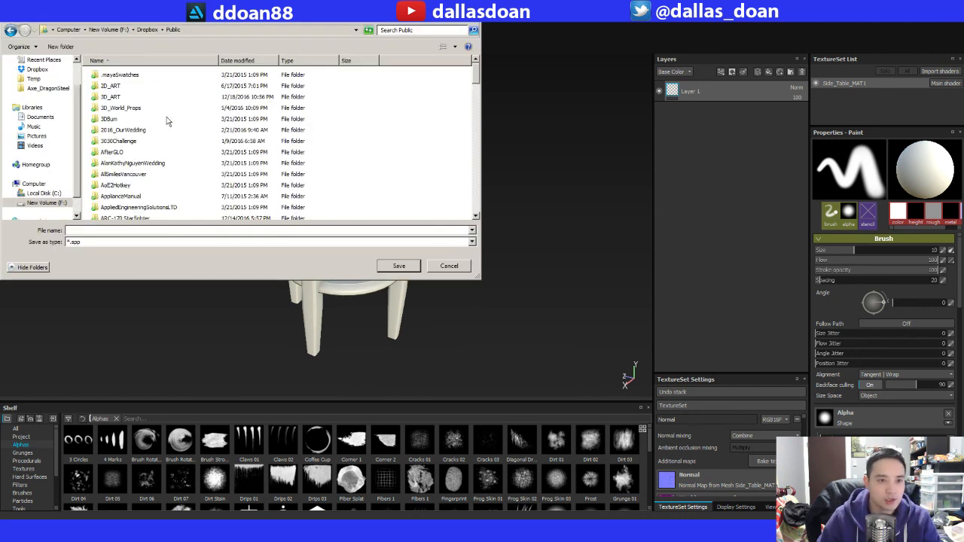
pyautogui.moveTo(476, 74); pyautogui.dragTo(476, 156)
pyautogui.doubleClick(110, 120)
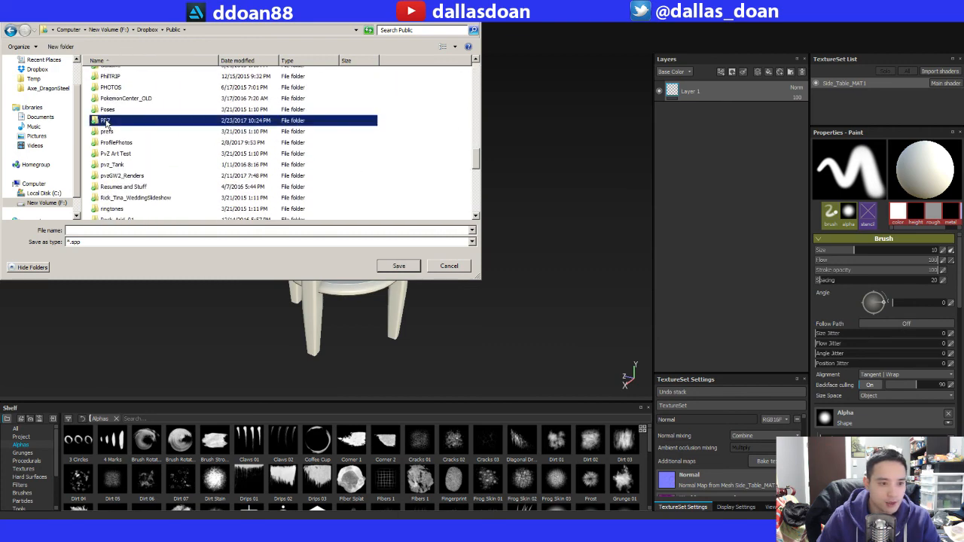
pyautogui.doubleClick(117, 77)
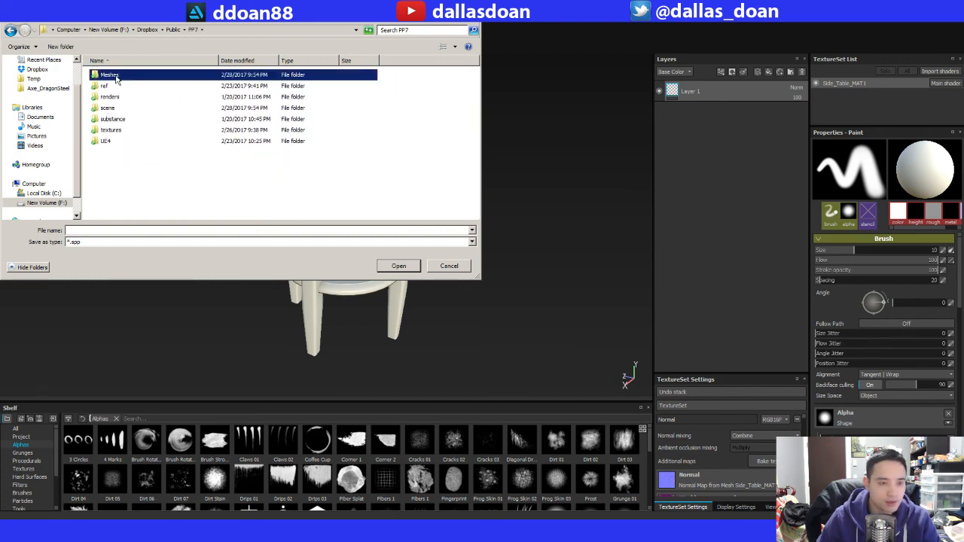
pyautogui.click(194, 29)
pyautogui.doubleClick(113, 119)
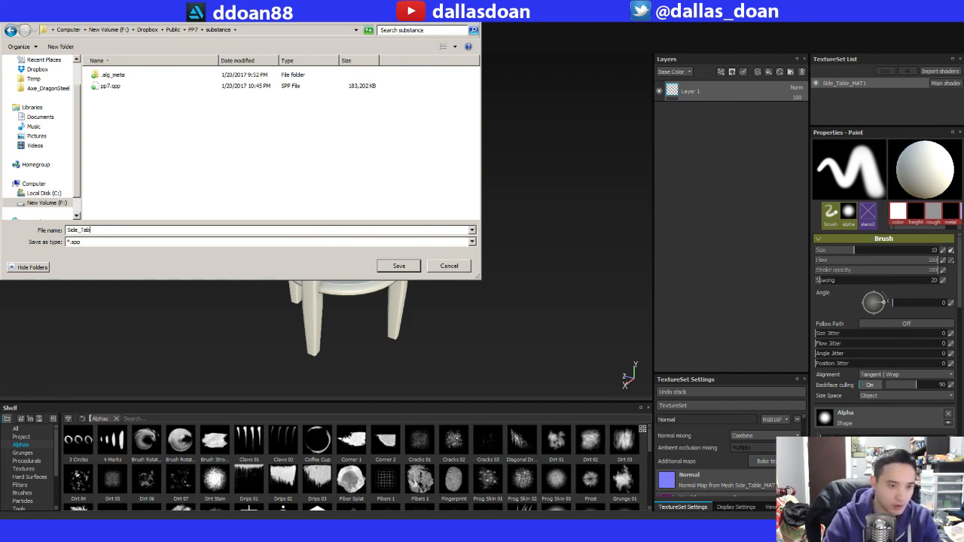
pyautogui.click(399, 267)
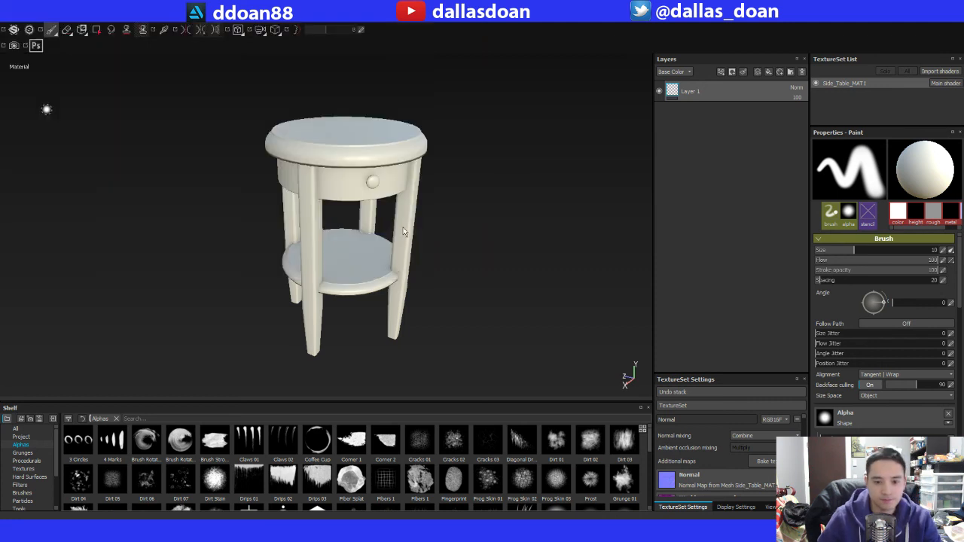